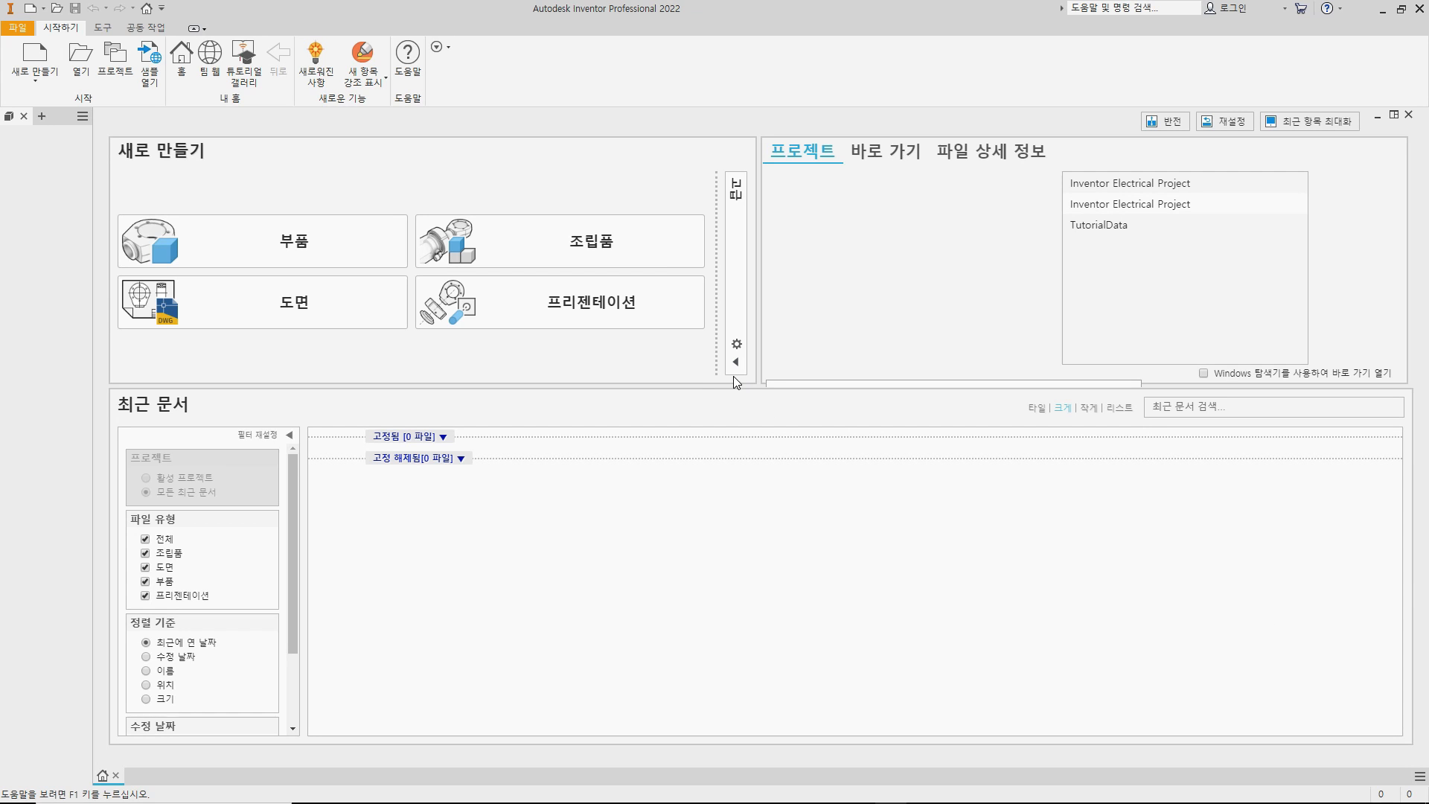
# - Create a new part and sketch a 72 mm diameter circle centred on the origin on the YZ plane
pyautogui.click(34, 56)
pyautogui.click(878, 620)
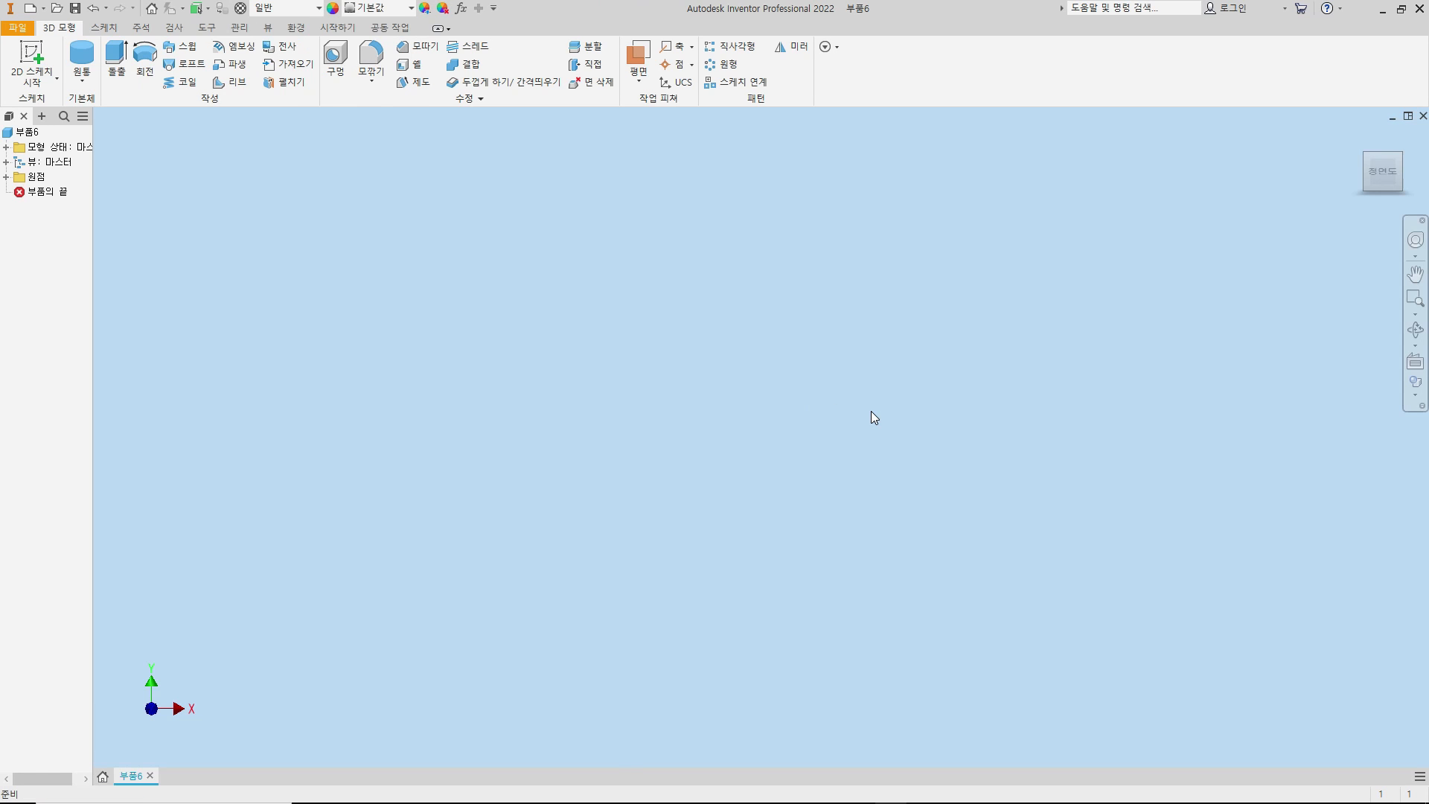
pyautogui.press('s')
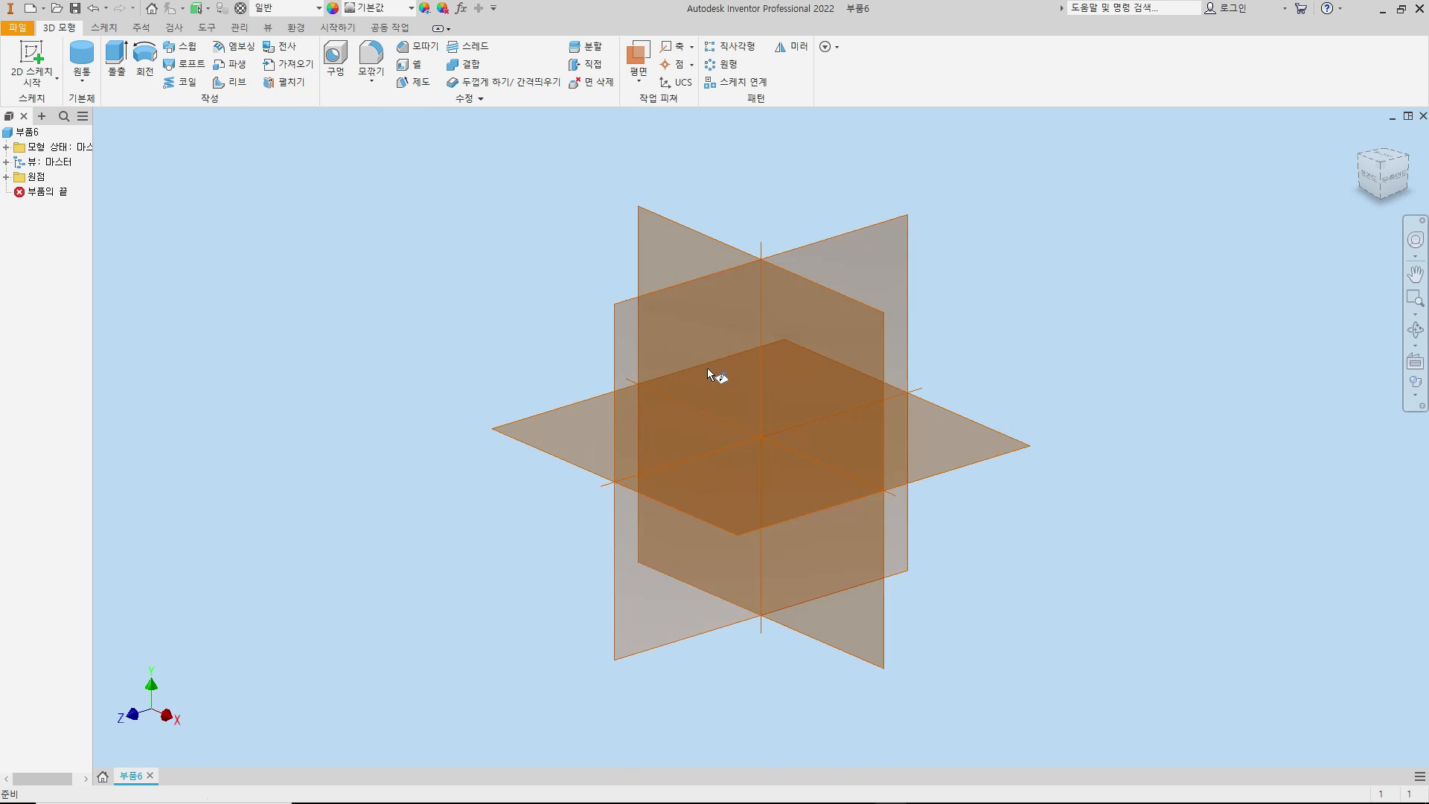
pyautogui.click(677, 342)
pyautogui.press('c')
pyautogui.click(760, 437)
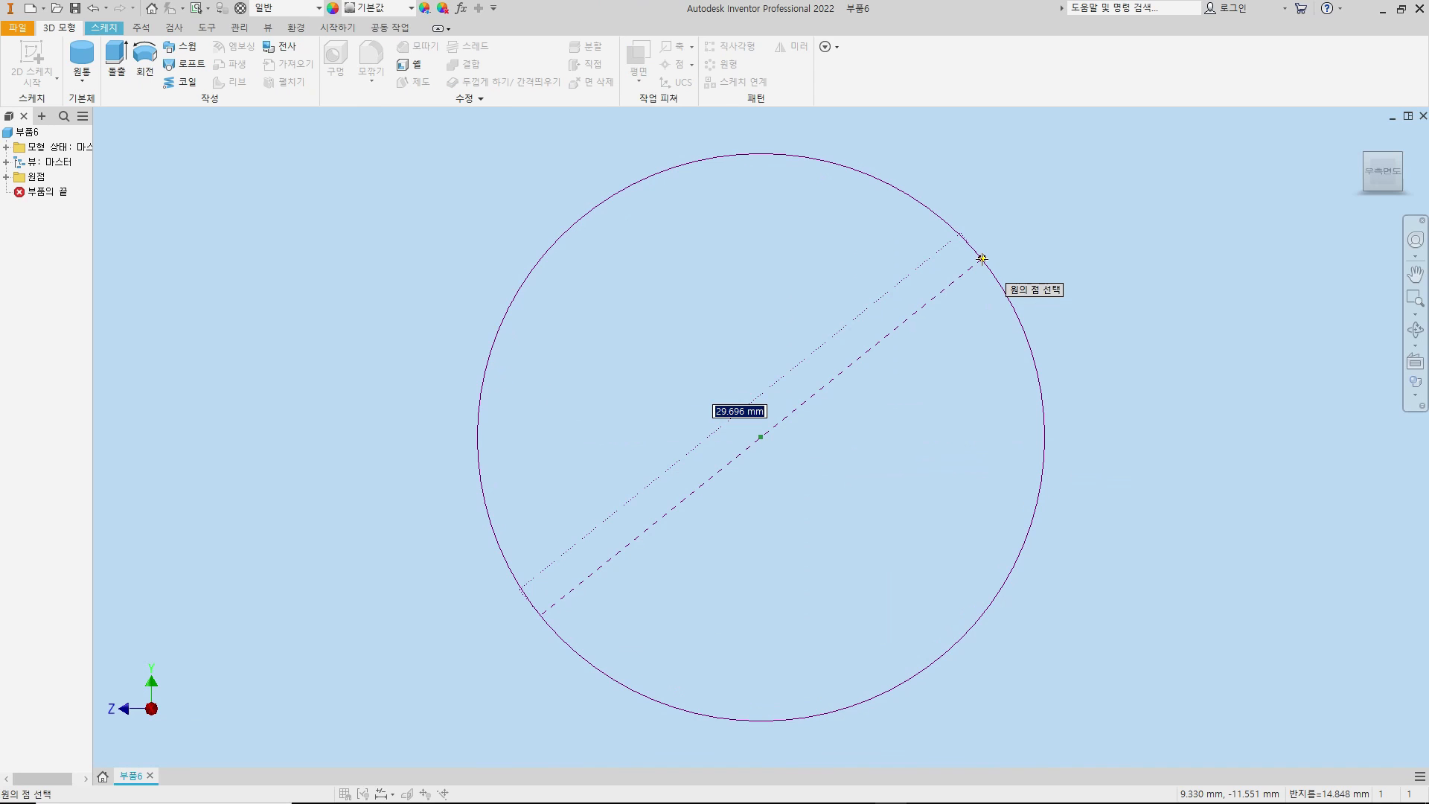
pyautogui.click(983, 258)
# - Extrude the circle 81 mm into a solid cylinder
pyautogui.press('e')
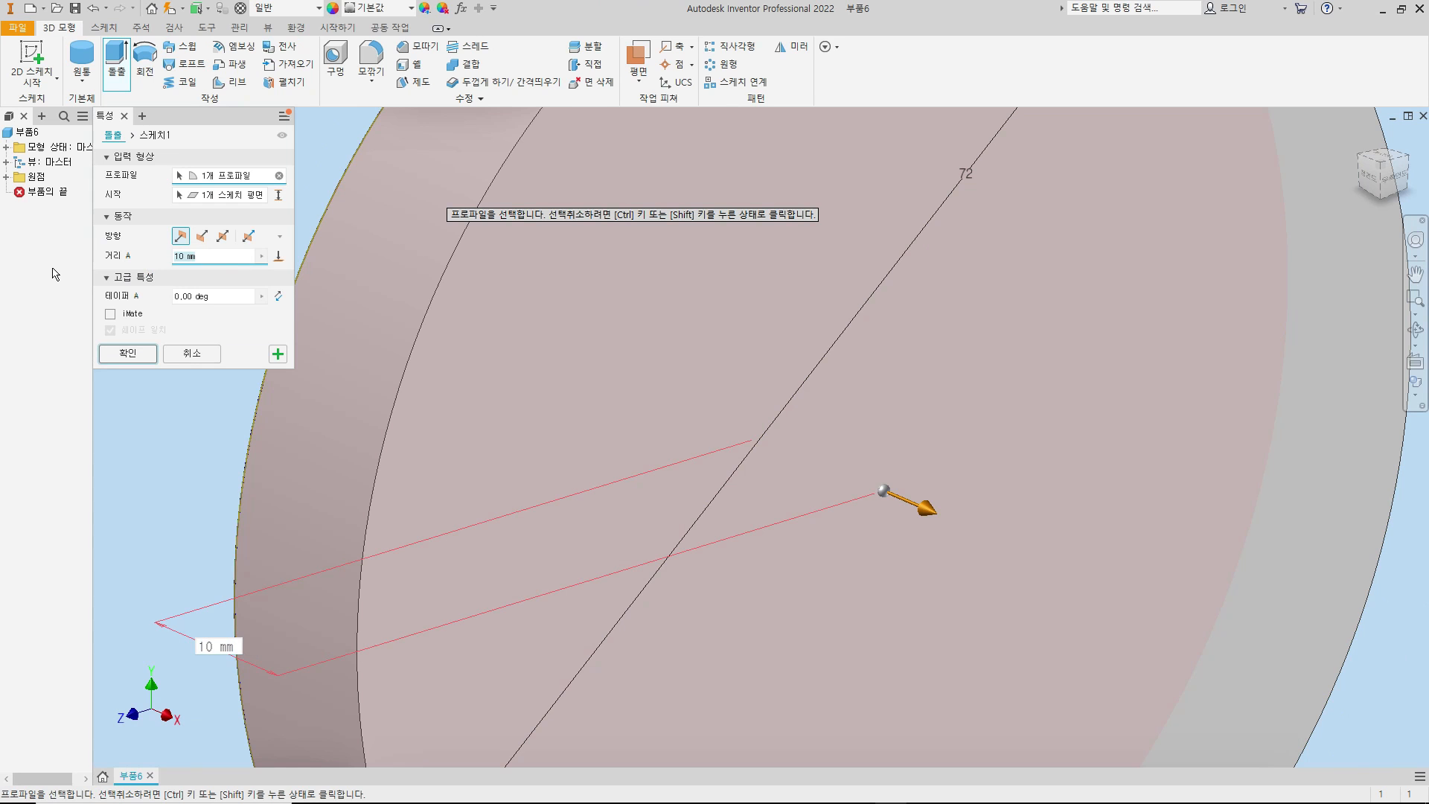
pyautogui.write('81')
pyautogui.press('Return')
# - Chamfer the cylinder's front circular edge by distance and angle, with distance 81-33 mm measured along the cylindrical face and angle 15 degrees
pyautogui.scroll(-6, 291, 343)
pyautogui.scroll(3, 490, 366)
pyautogui.moveTo(490, 366); pyautogui.dragTo(559, 365, button='middle')
pyautogui.click(408, 47)
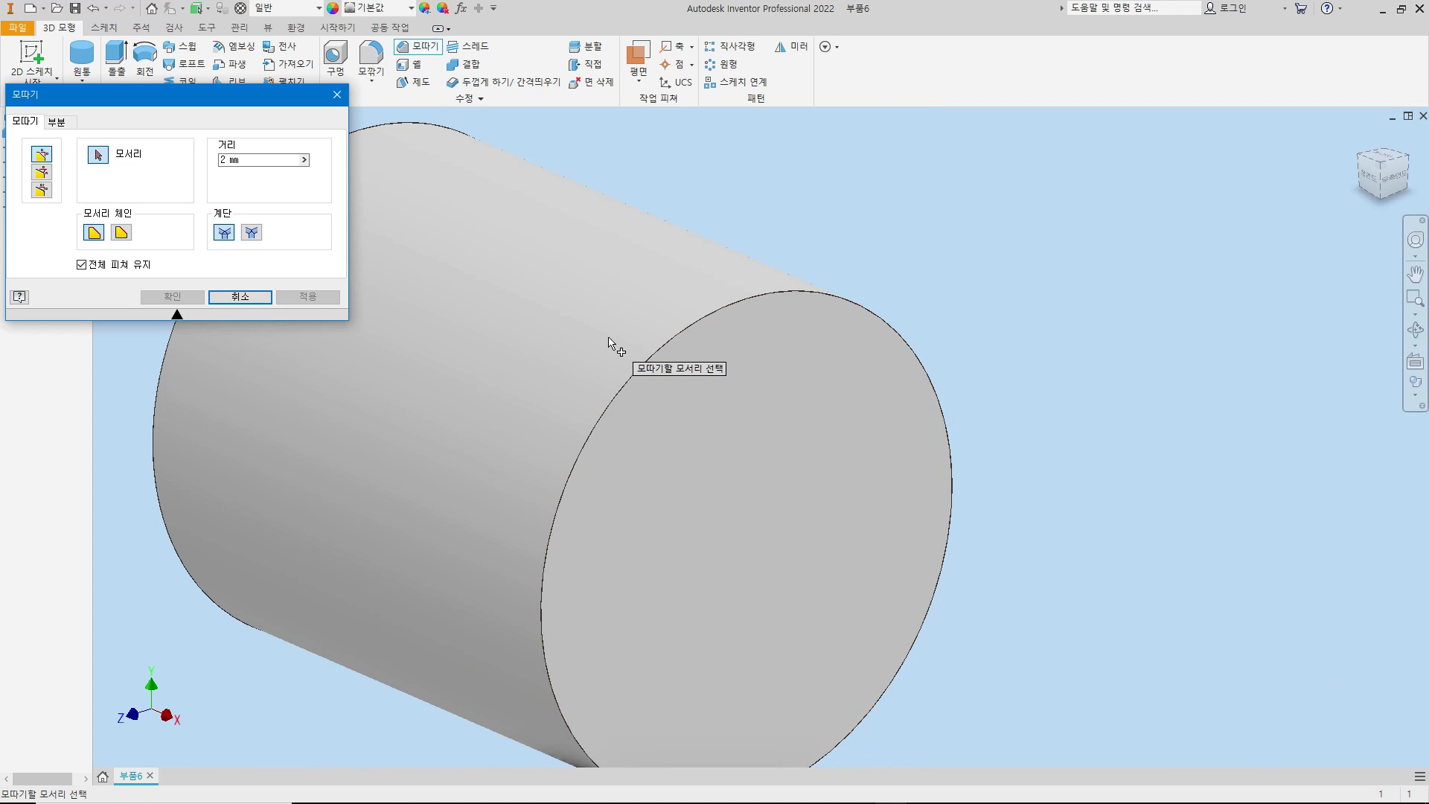
pyautogui.click(42, 172)
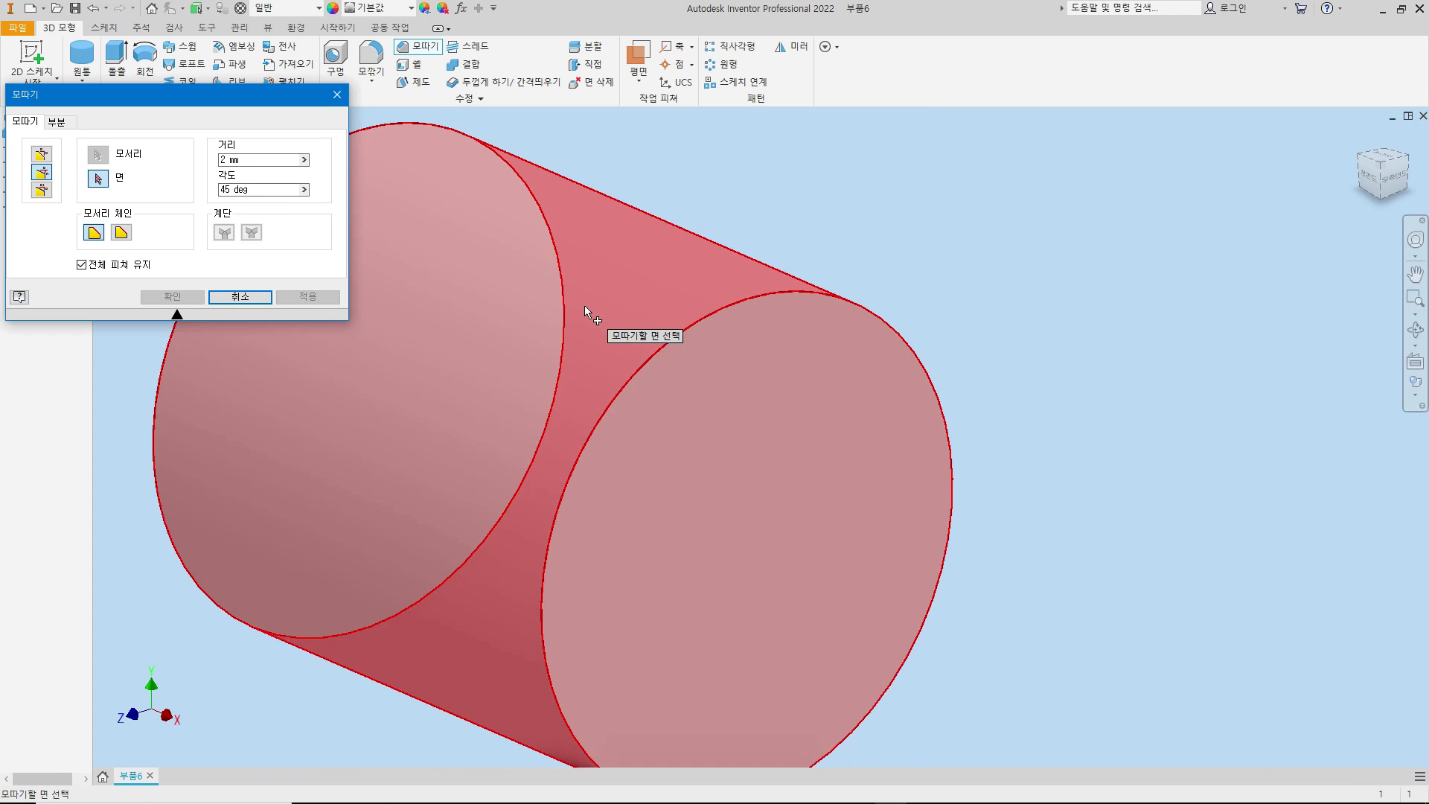
pyautogui.click(659, 338)
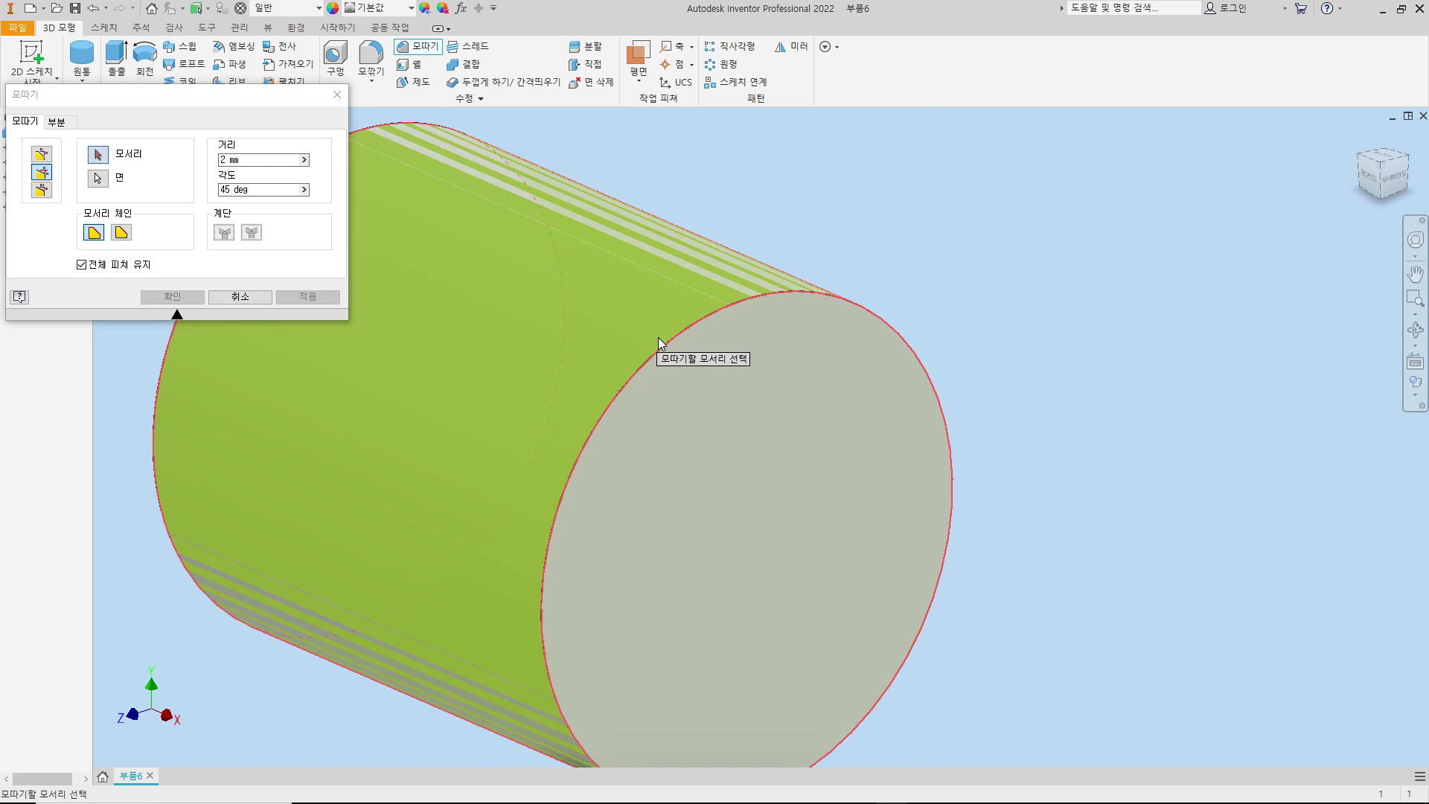
pyautogui.click(673, 339)
pyautogui.click(239, 190)
pyautogui.press('BackSpace')
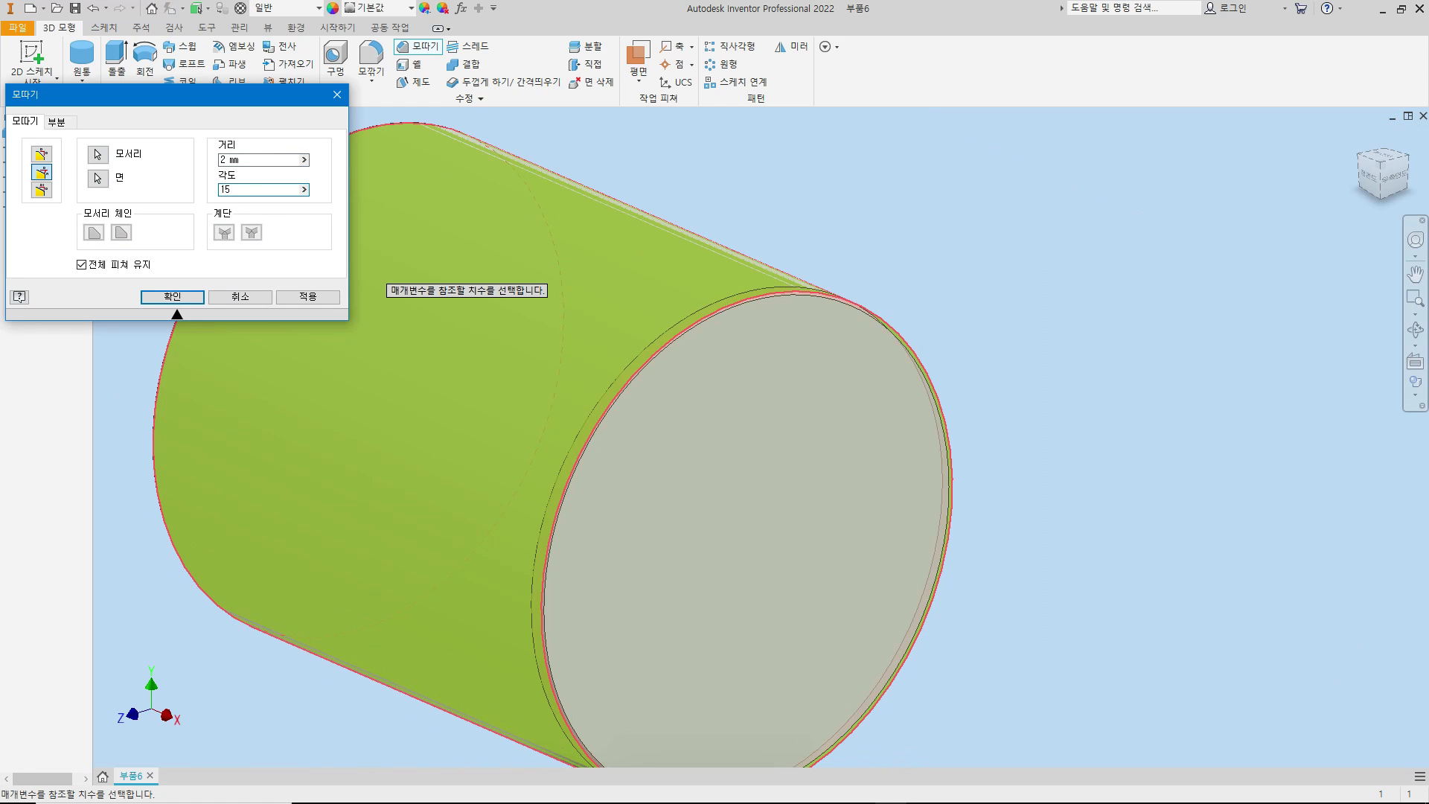
pyautogui.hotkey('shift', 'Tab')
pyautogui.write('8')
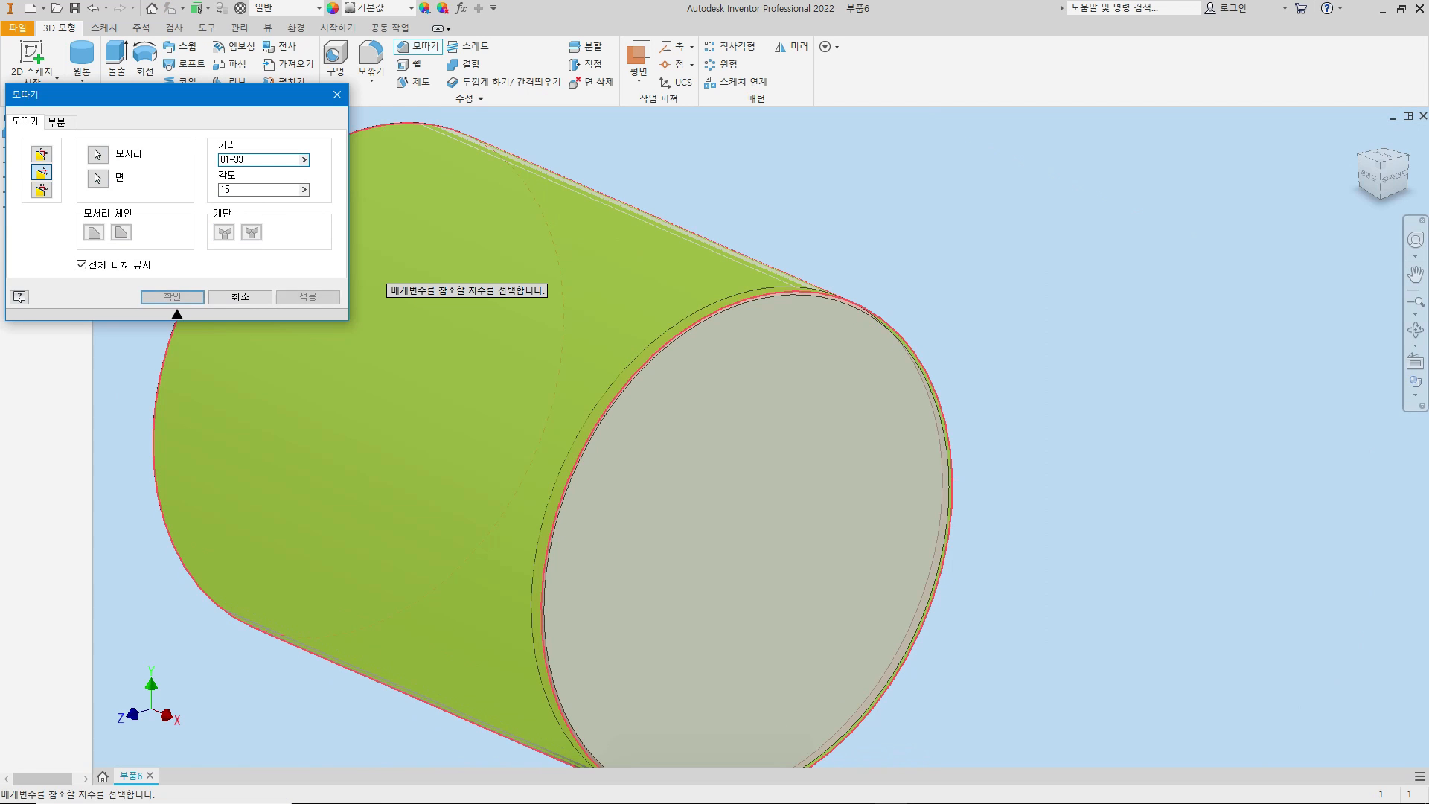
pyautogui.click(173, 297)
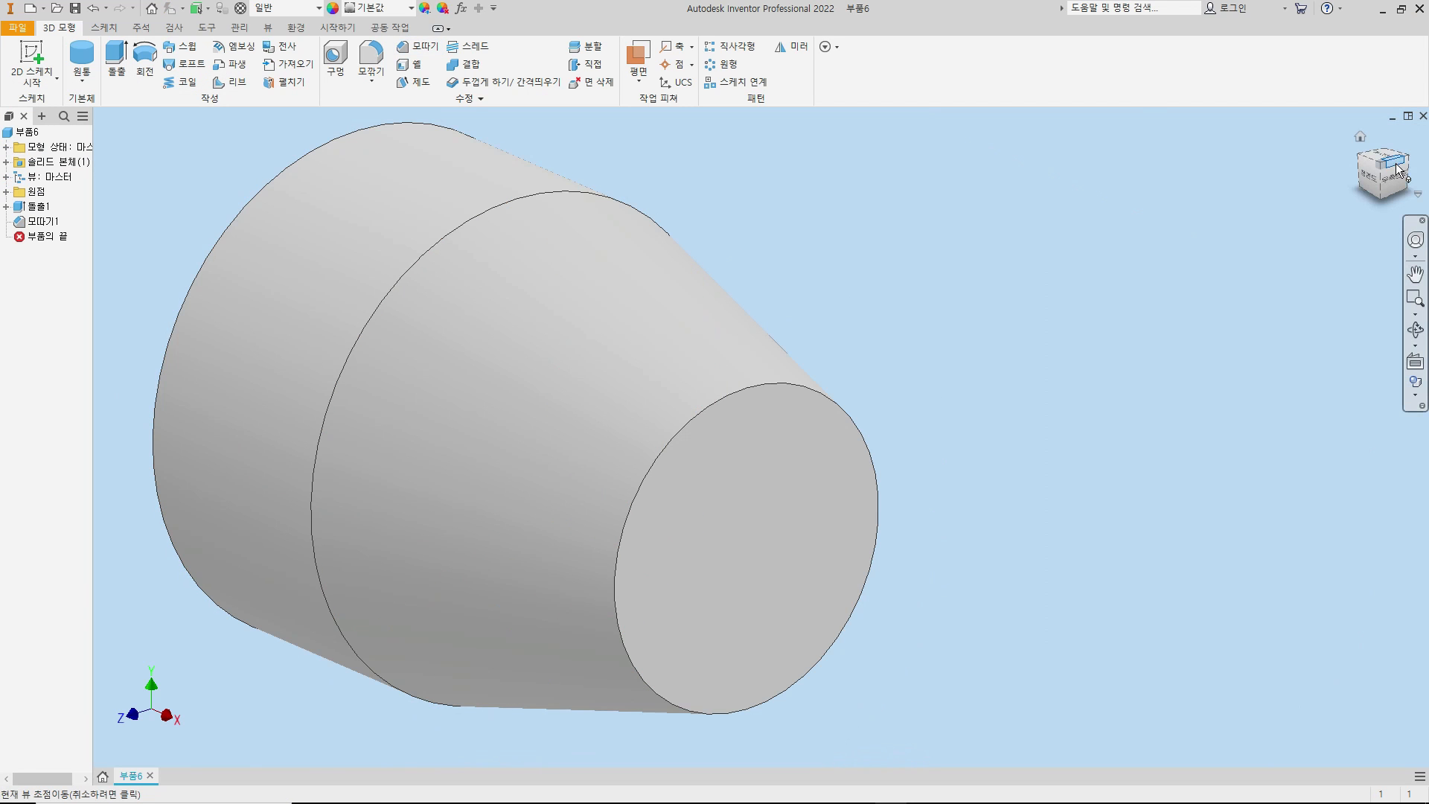
# - Fillet the circular edge at the cone's small end with a 3 mm radius
pyautogui.click(1361, 183)
pyautogui.moveTo(1007, 384); pyautogui.dragTo(998, 341, button='middle')
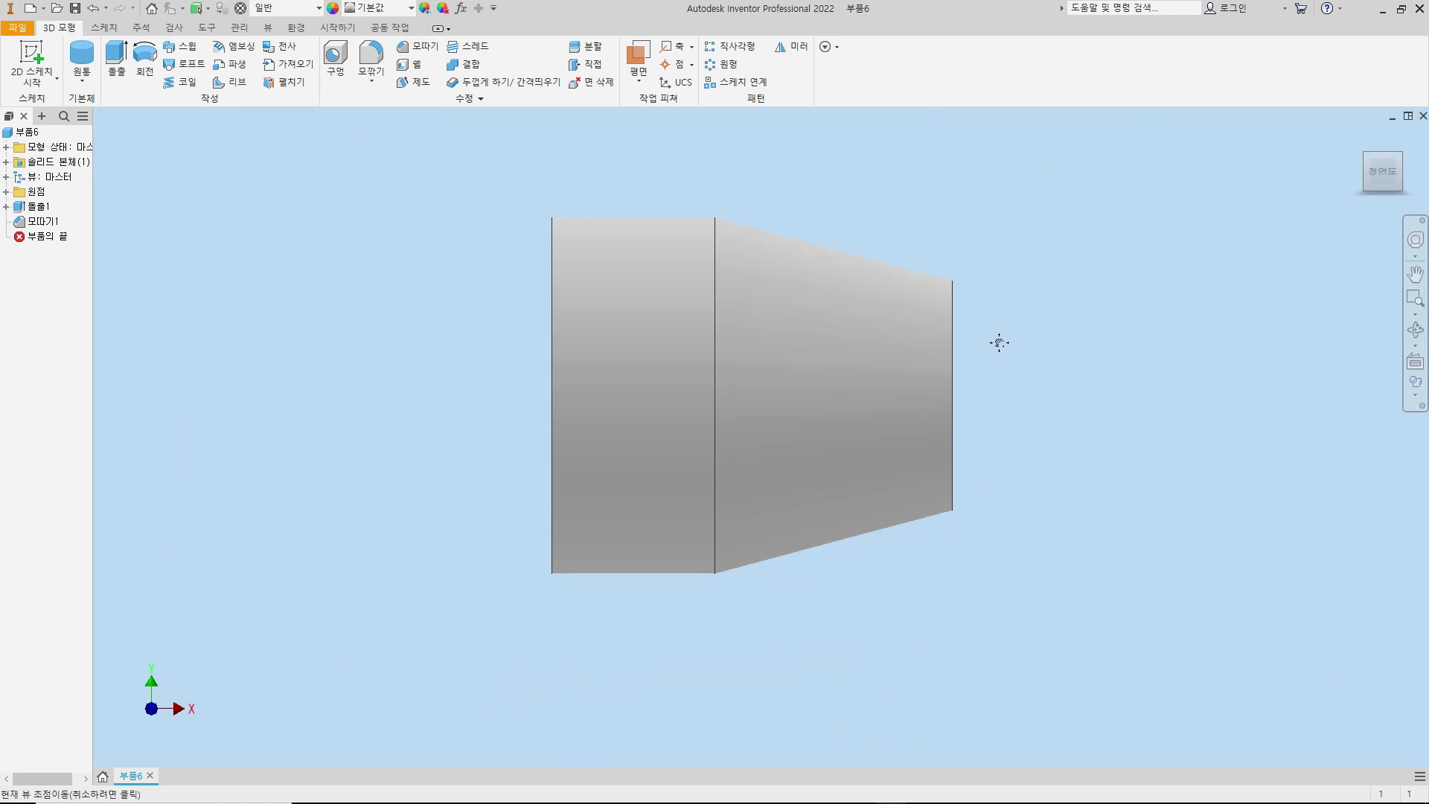
pyautogui.click(1404, 159)
pyautogui.click(971, 421)
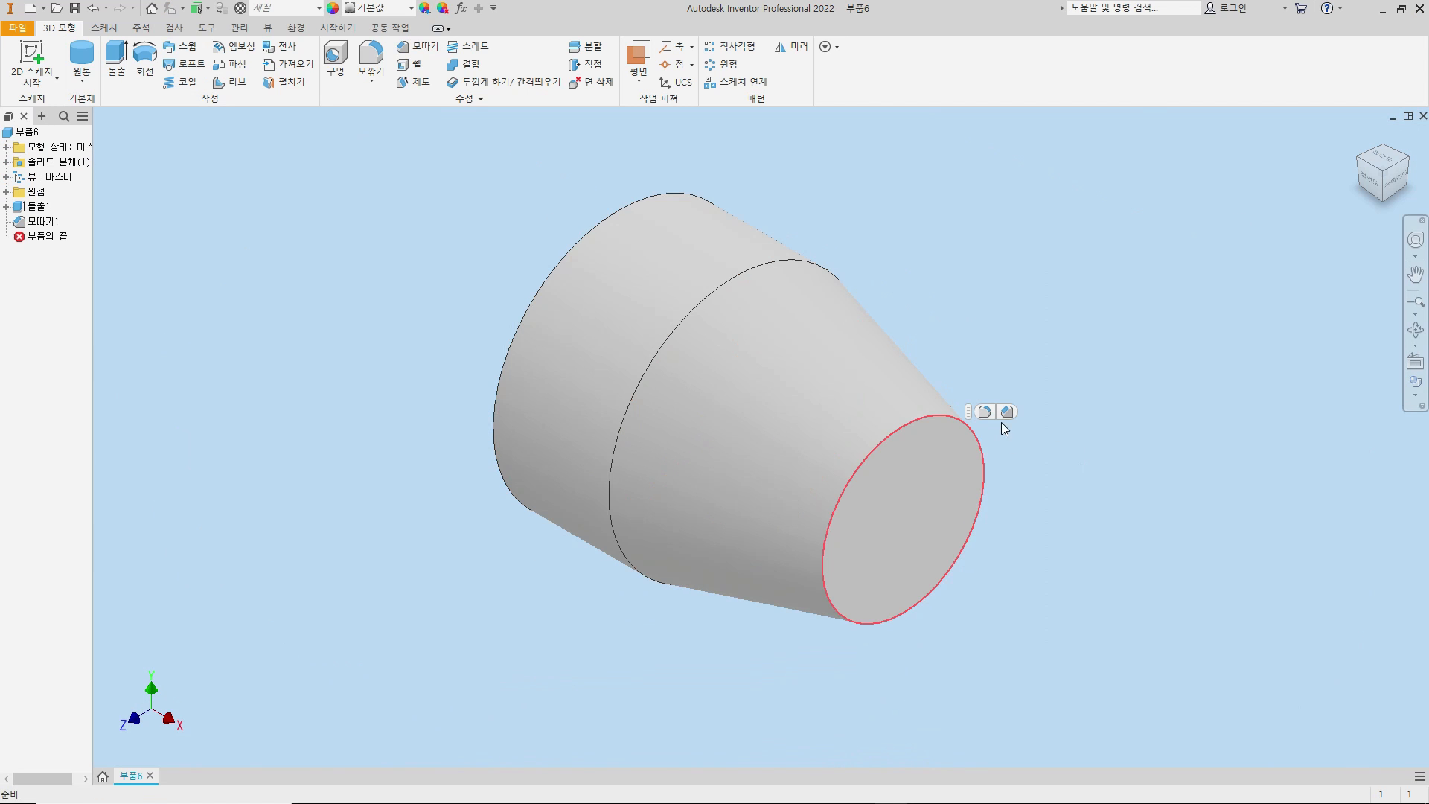
pyautogui.click(985, 412)
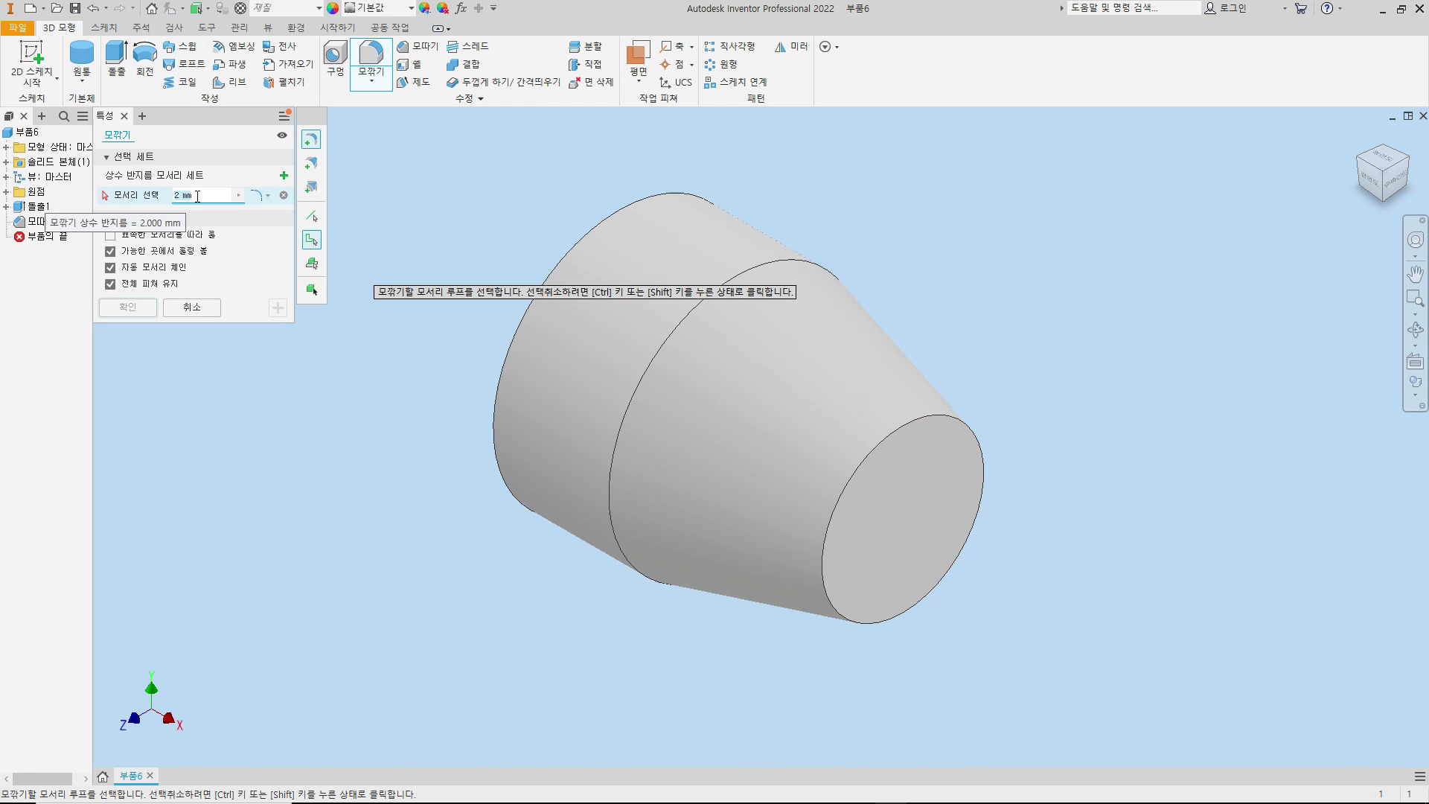
pyautogui.write('3')
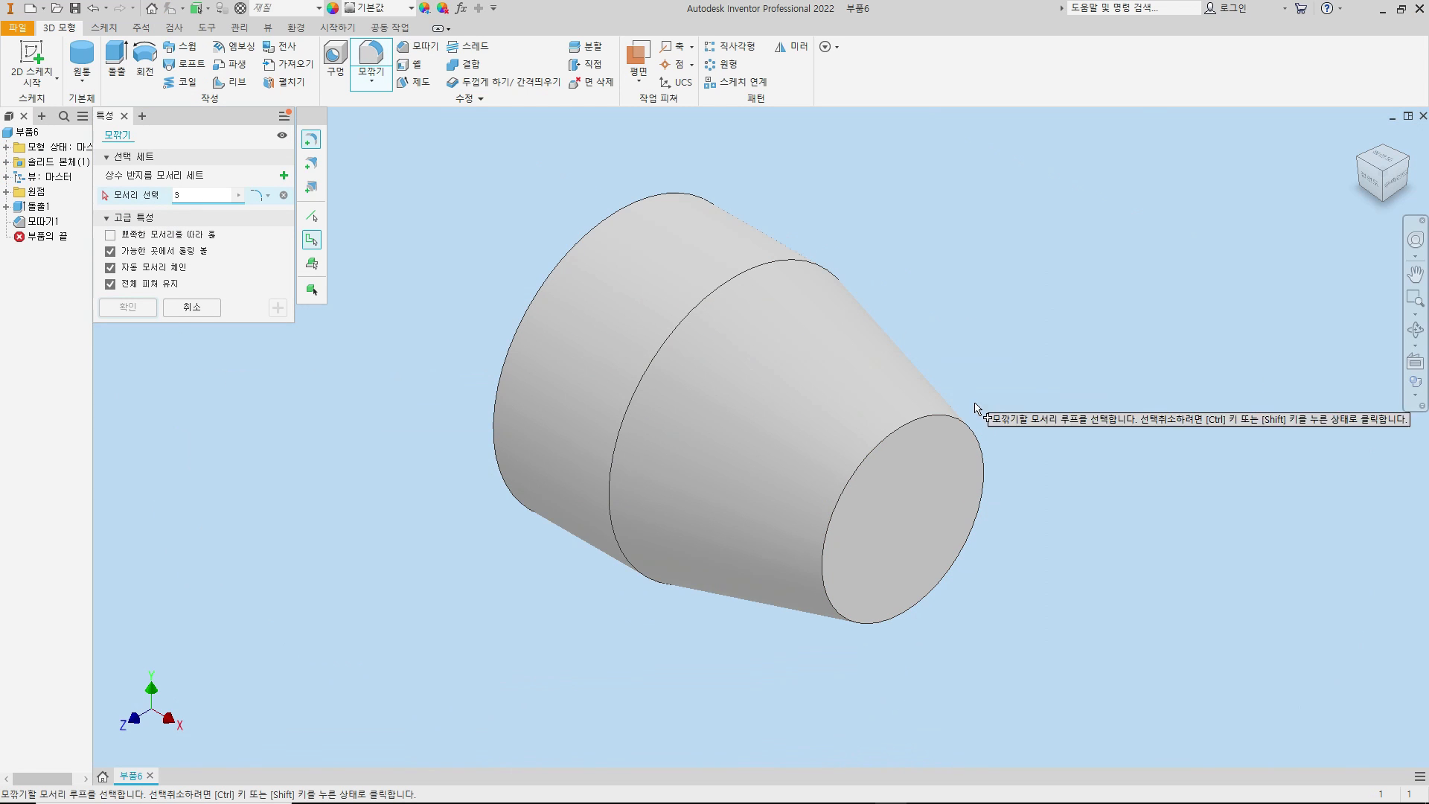
pyautogui.click(968, 430)
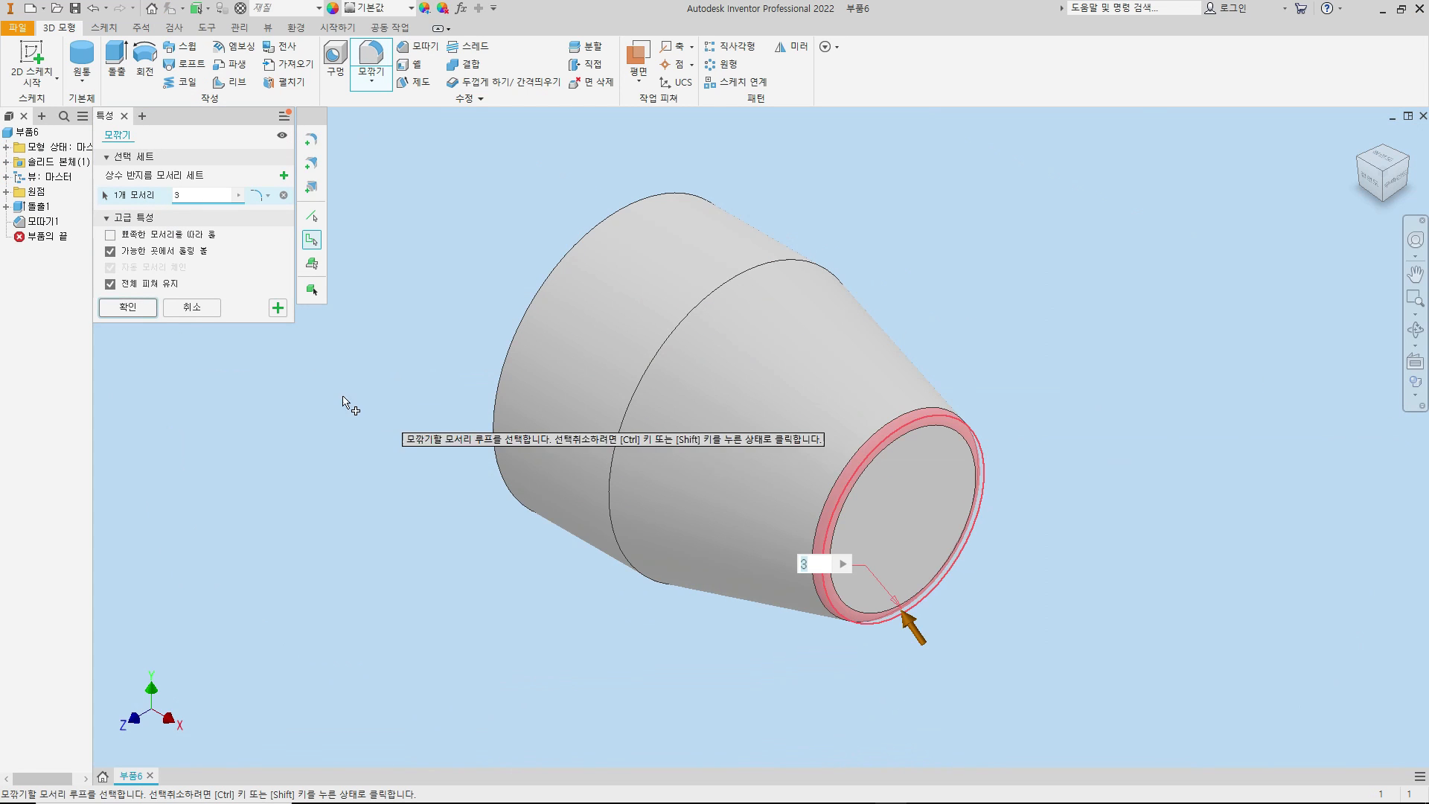
pyautogui.click(128, 307)
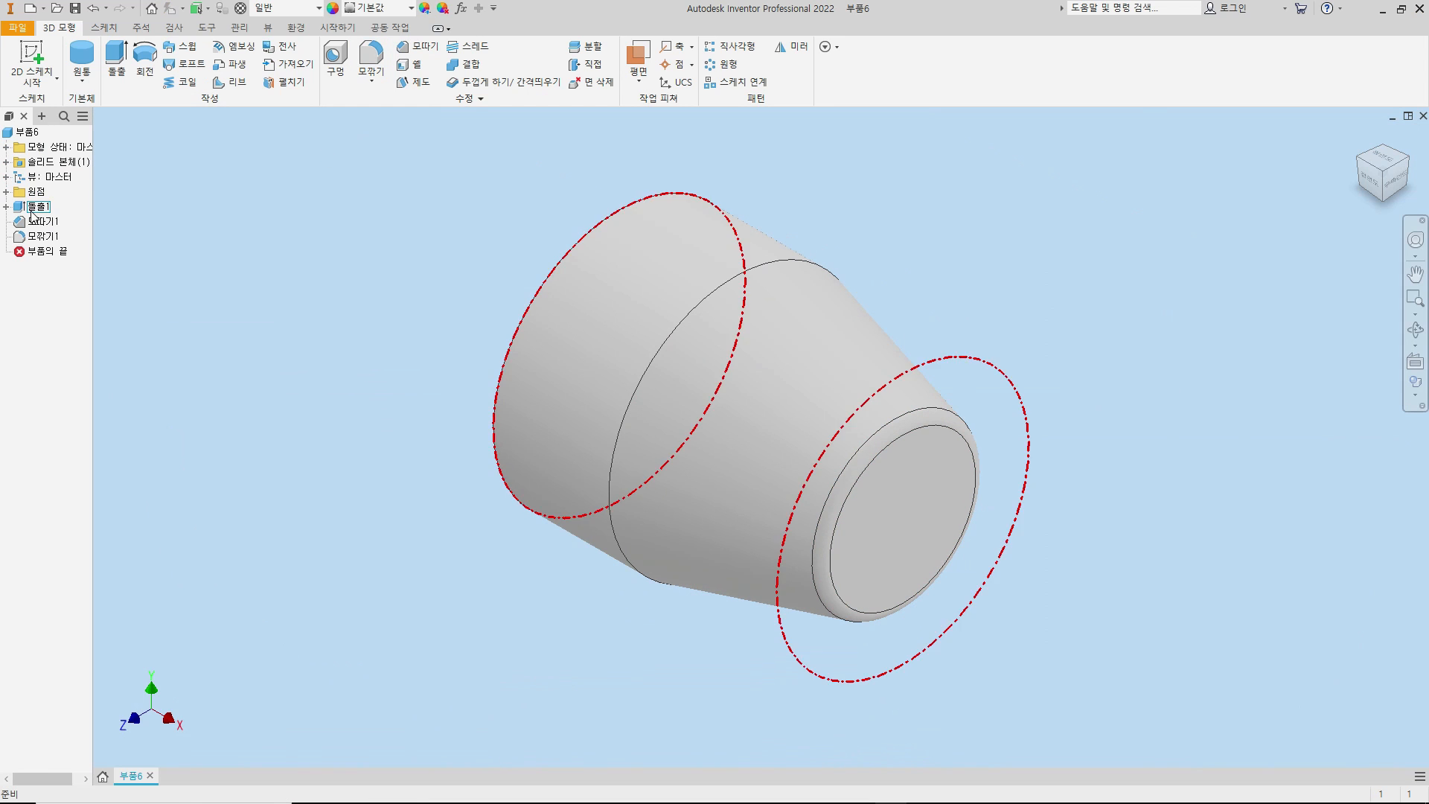
# - Start a sketch on the origin XY plane and slice the graphics at the sketch plane
pyautogui.click(6, 192)
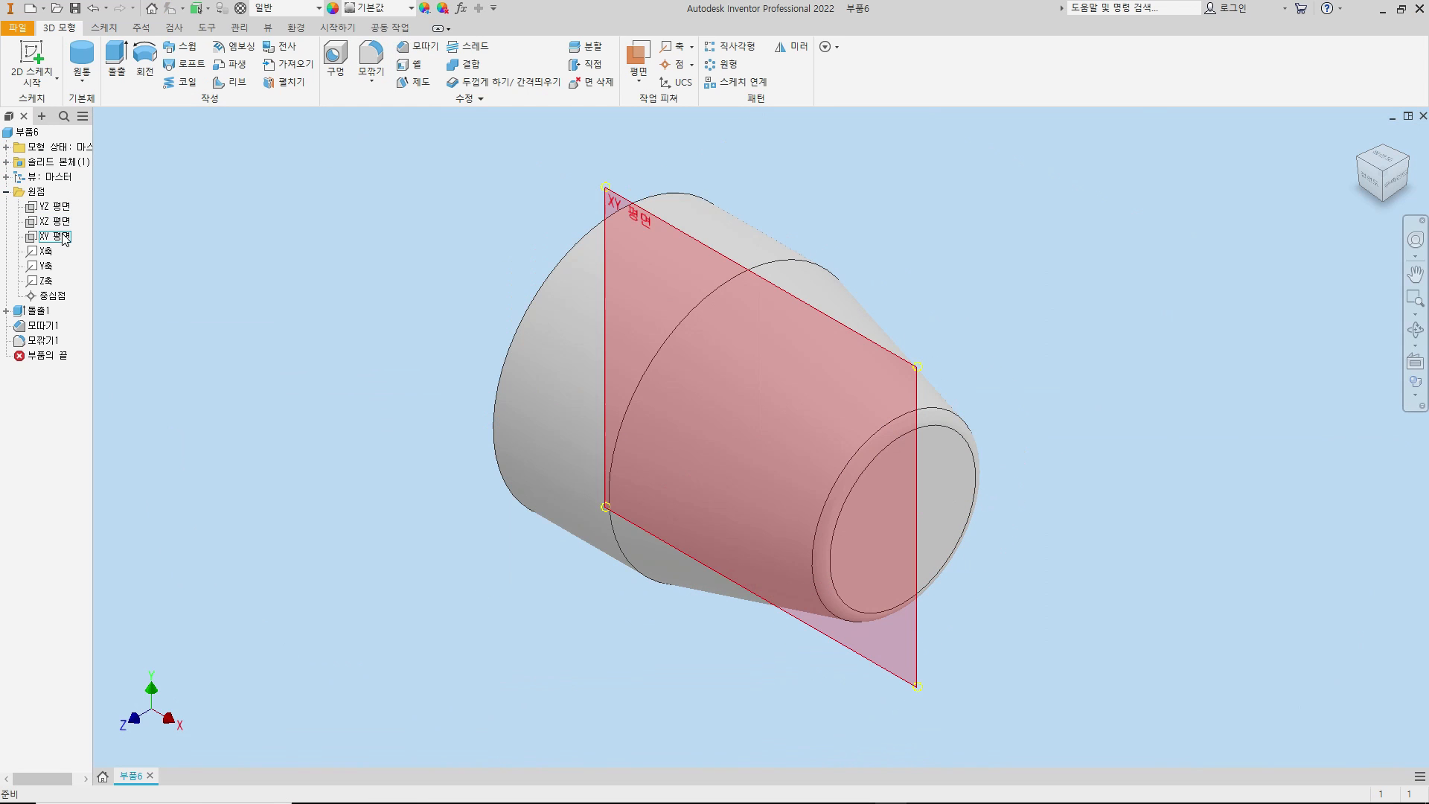
pyautogui.click(54, 237)
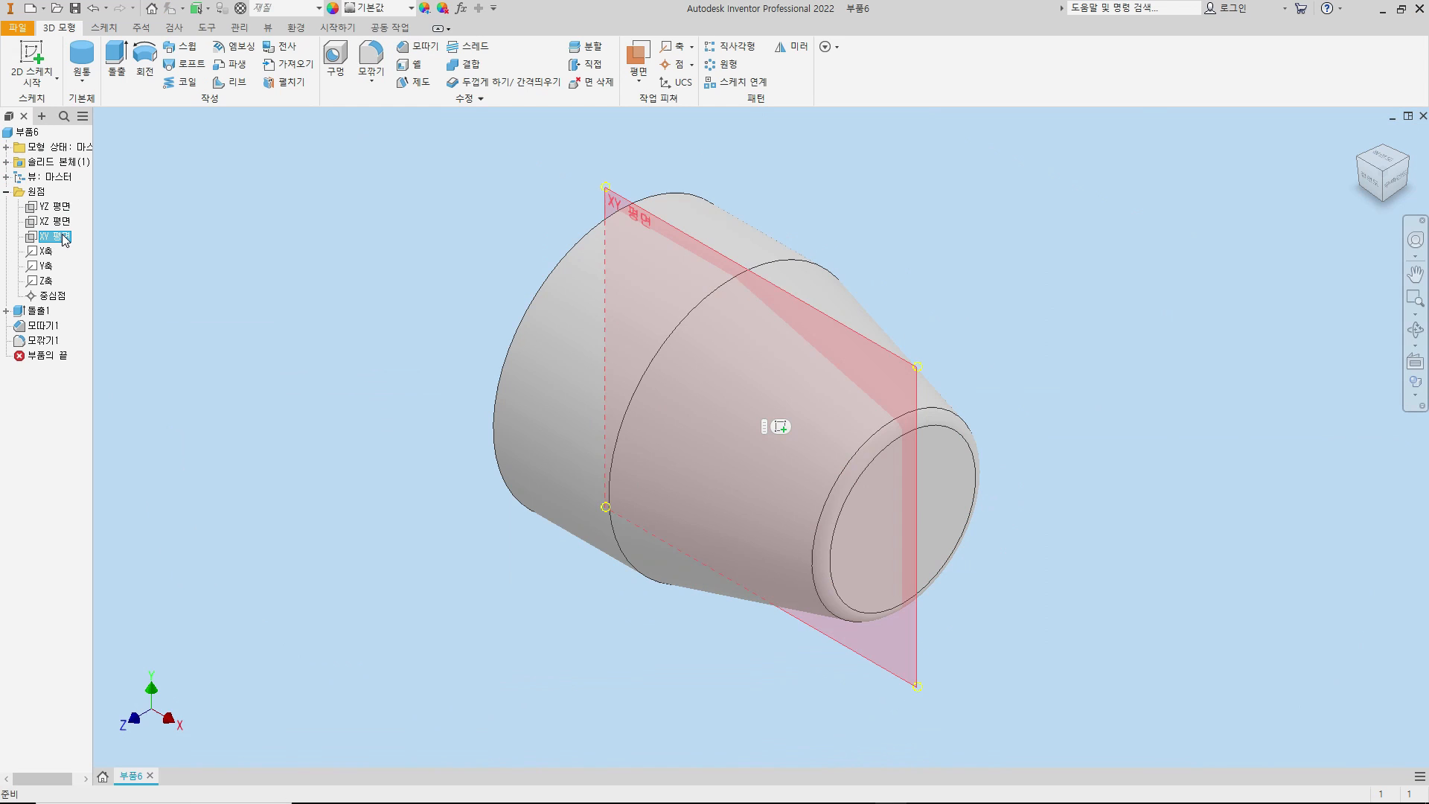
pyautogui.press('s')
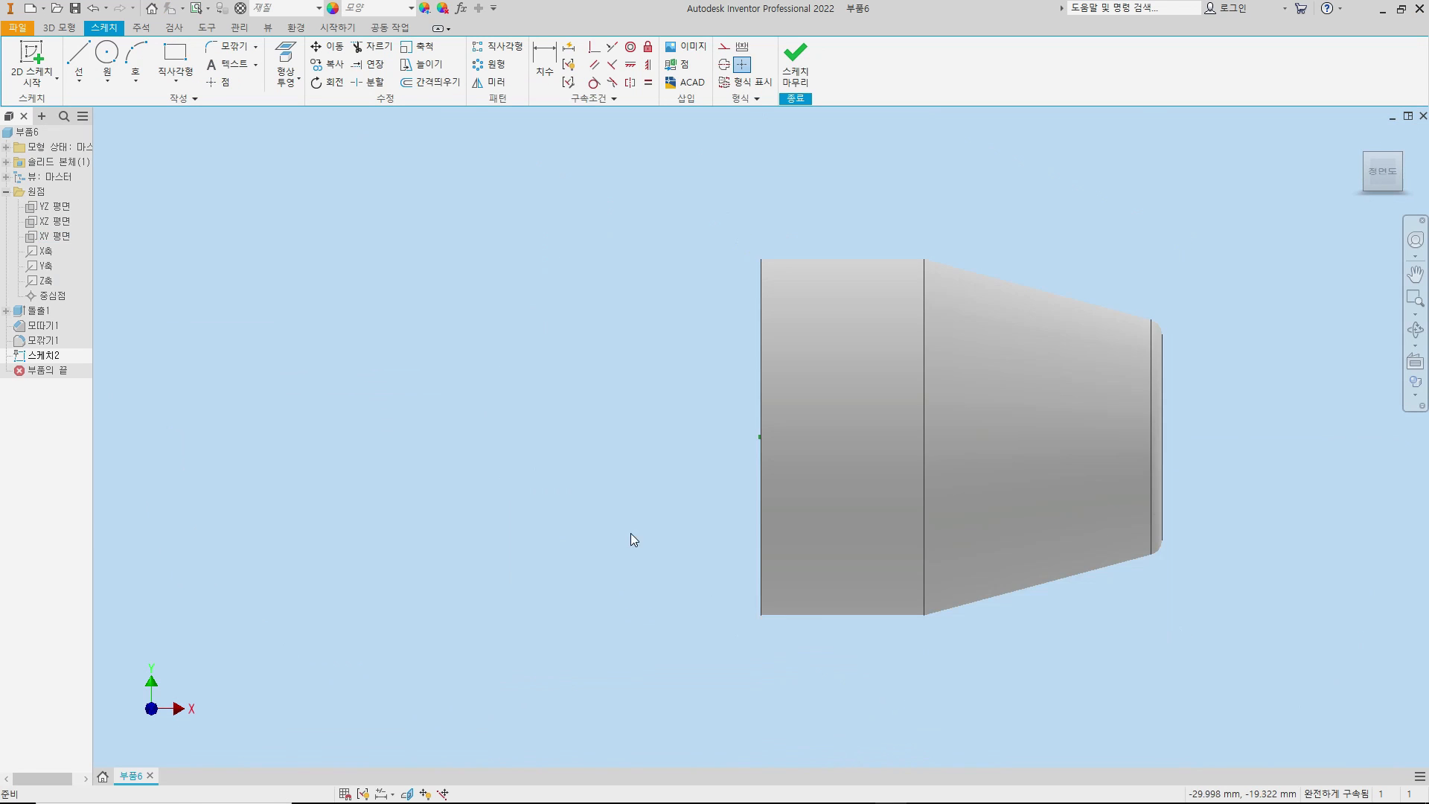
pyautogui.moveTo(684, 435); pyautogui.dragTo(640, 544, button='middle')
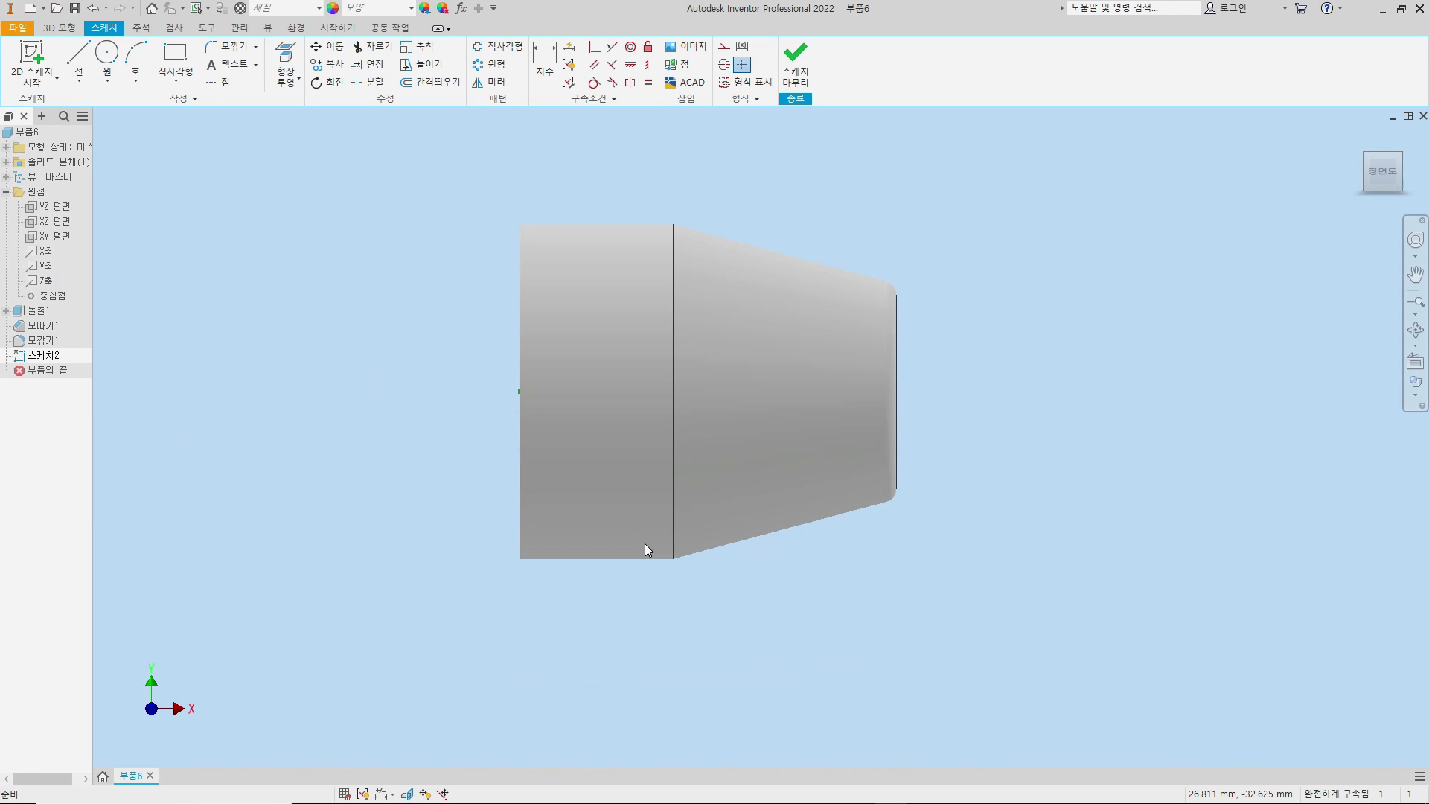
pyautogui.moveTo(976, 529); pyautogui.dragTo(907, 476, button='middle')
pyautogui.press('F7')
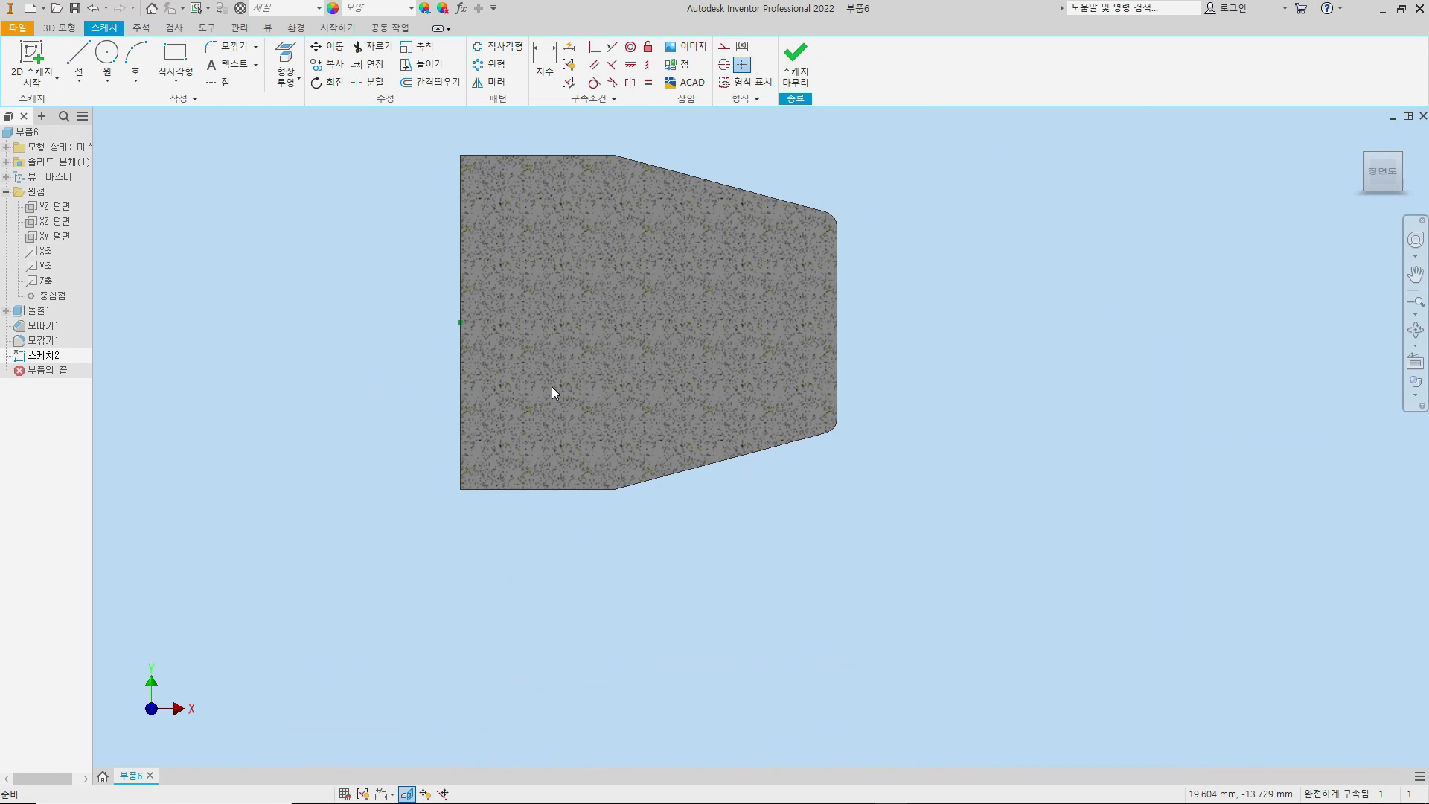
# - Sketch a rectangle 98 mm wide and 10 mm high below the sliced body
pyautogui.click(173, 60)
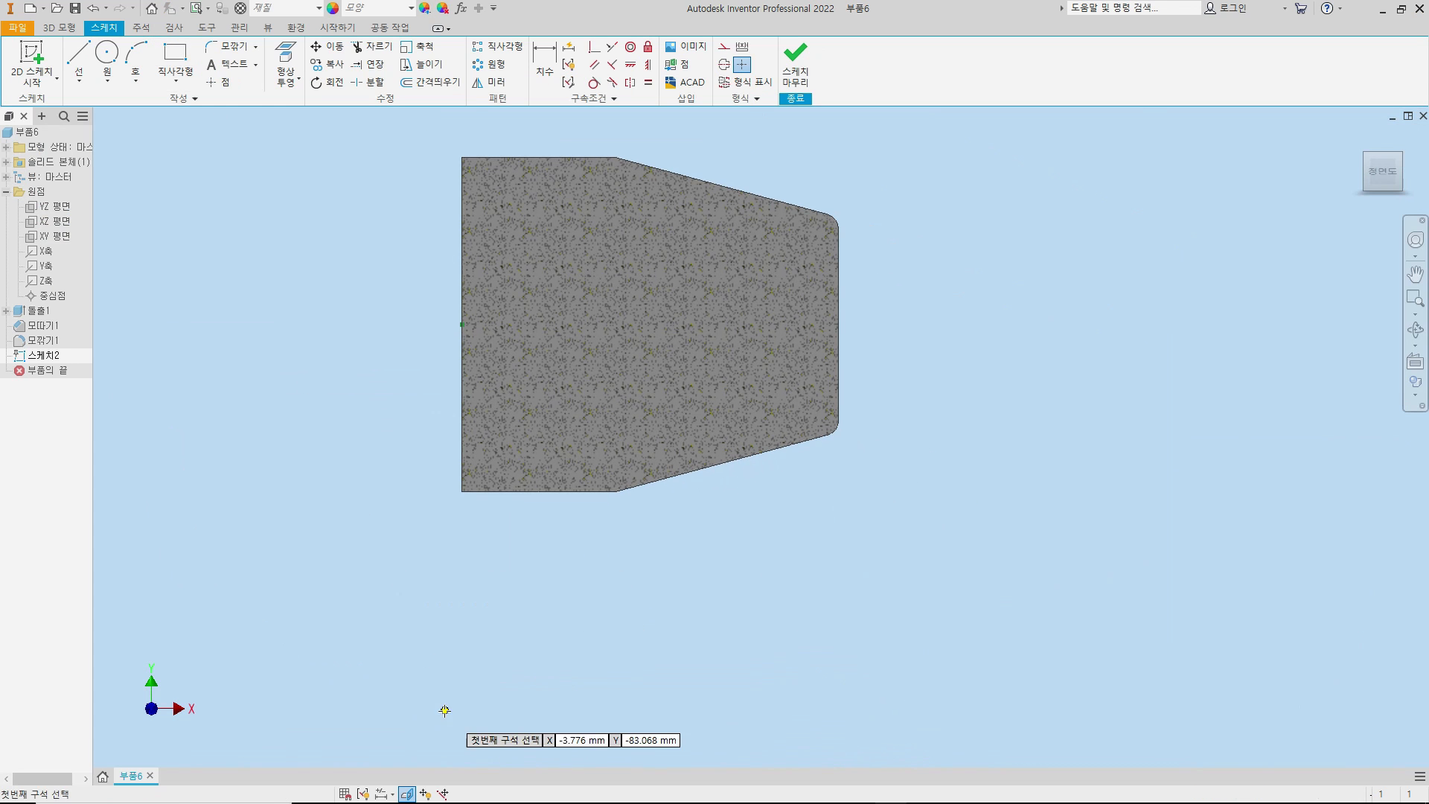
pyautogui.click(376, 648)
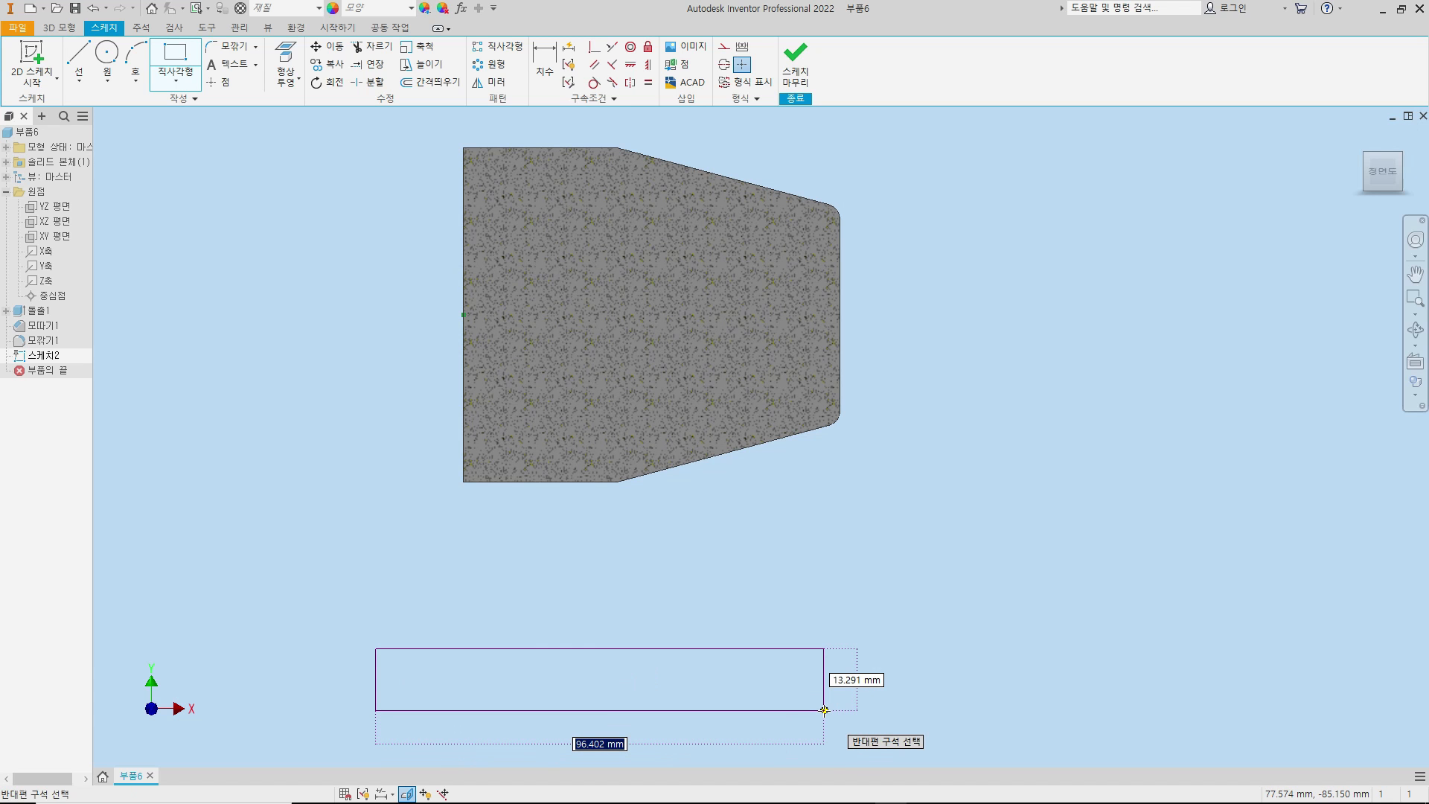
pyautogui.write('98')
pyautogui.press('Tab')
pyautogui.write('10')
pyautogui.press('Return')
pyautogui.press('Escape')
# - Dimension the horizontal offset between the body's large flat end and the rectangle's nearest short side as 25 mm
pyautogui.press('d')
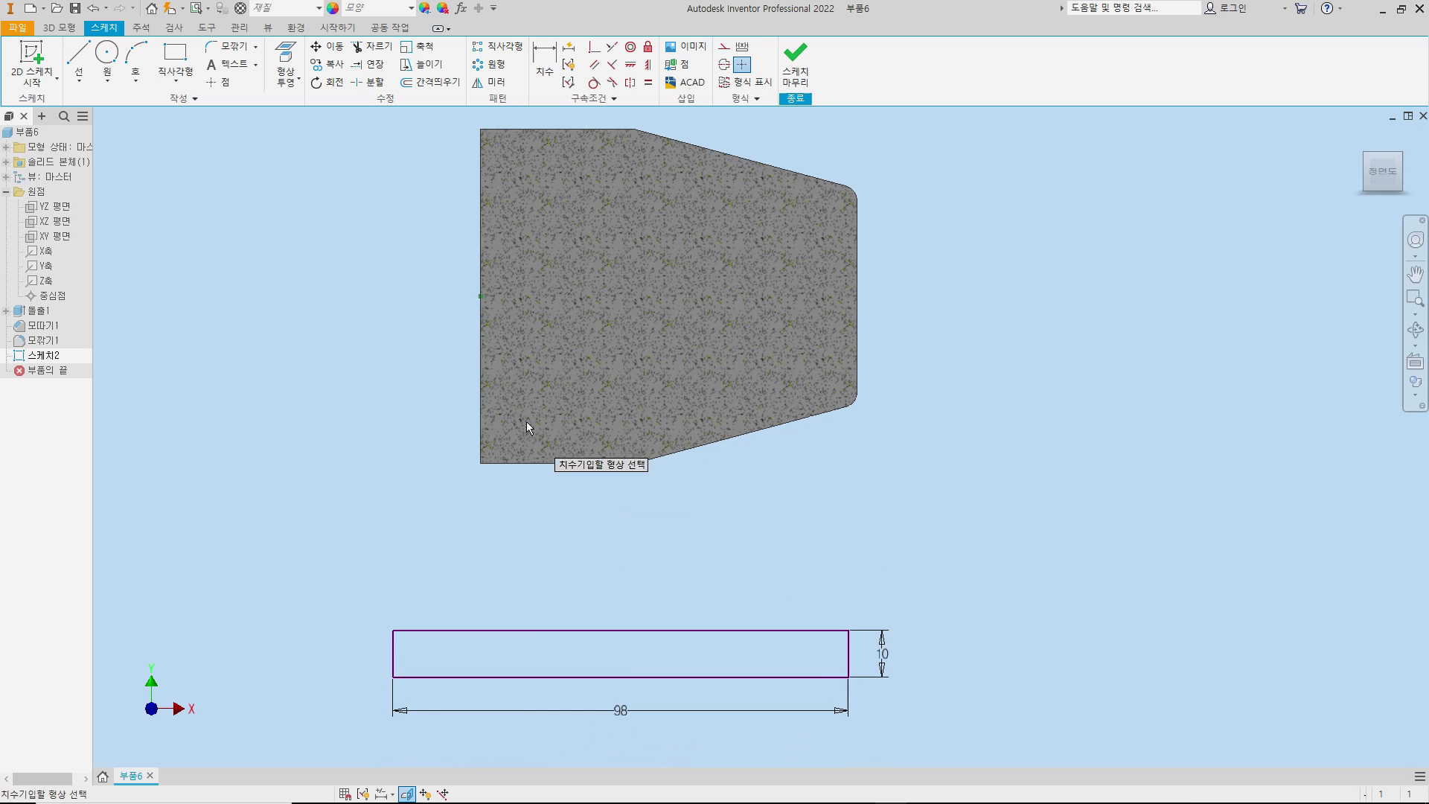
pyautogui.click(480, 357)
pyautogui.click(393, 655)
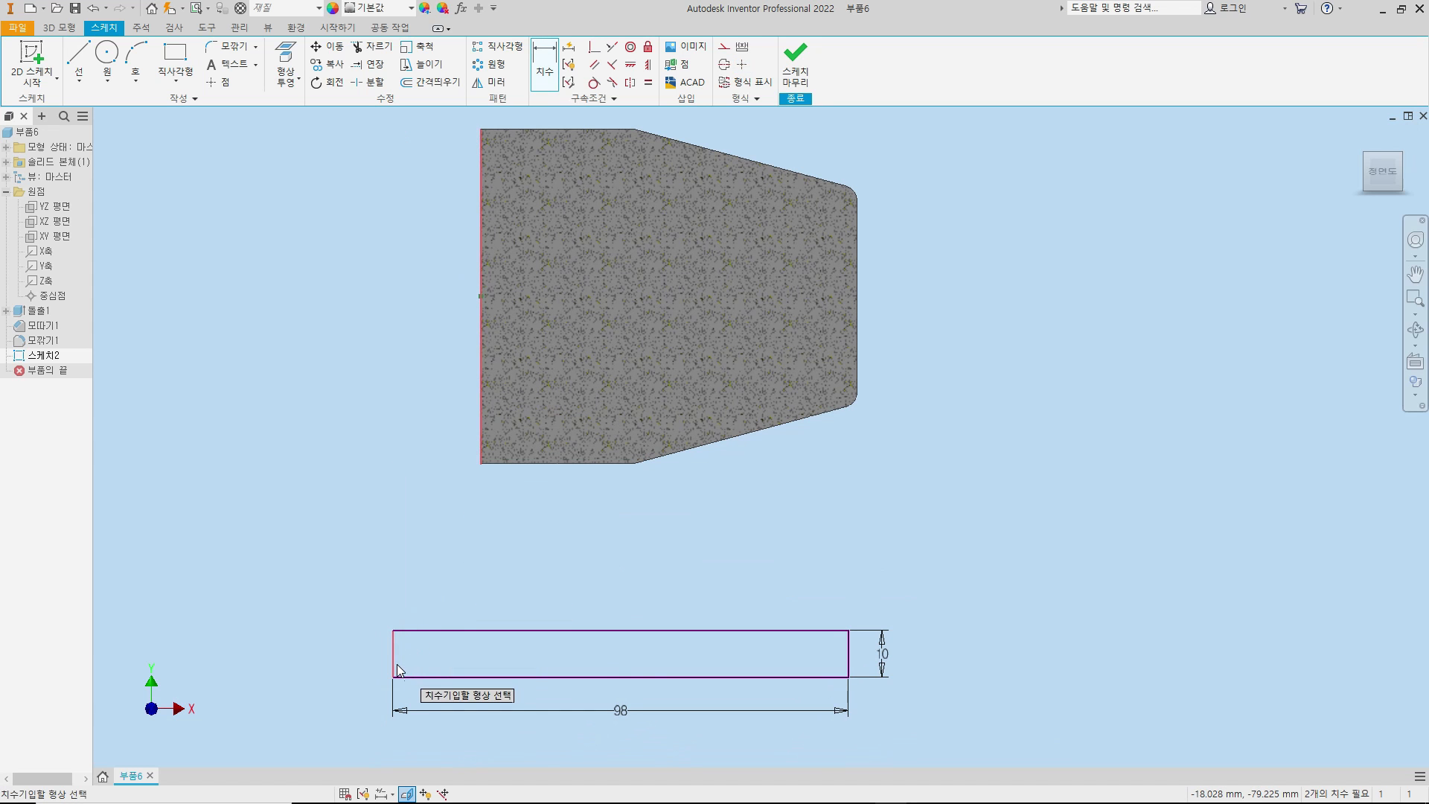
pyautogui.click(408, 508)
pyautogui.write('25')
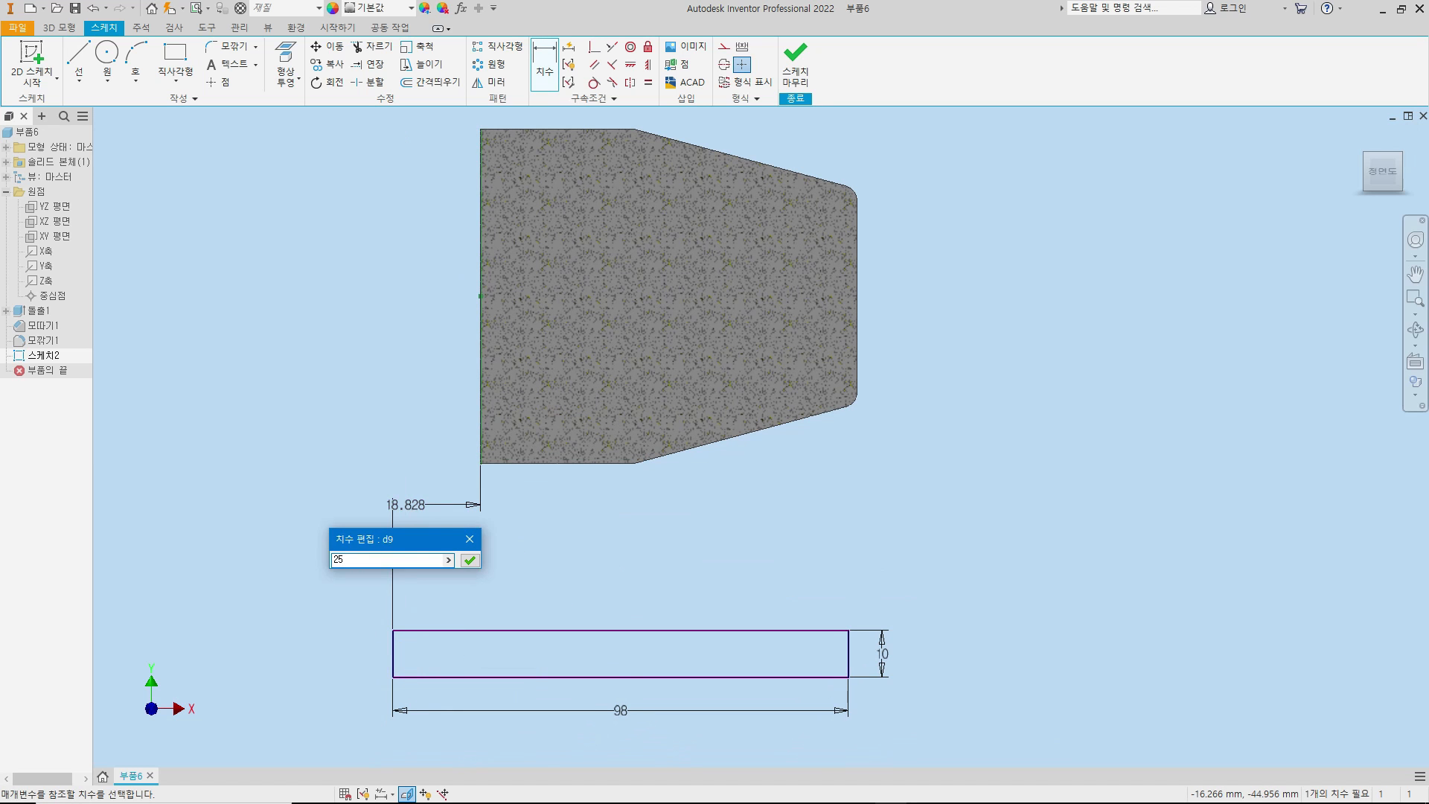
pyautogui.press('Return')
pyautogui.press('Escape')
# - Dimension the vertical distance from the origin point to the rectangle's bottom edge as 86 mm
pyautogui.moveTo(810, 454); pyautogui.dragTo(861, 441, button='middle')
pyautogui.press('d')
pyautogui.click(582, 666)
pyautogui.click(531, 285)
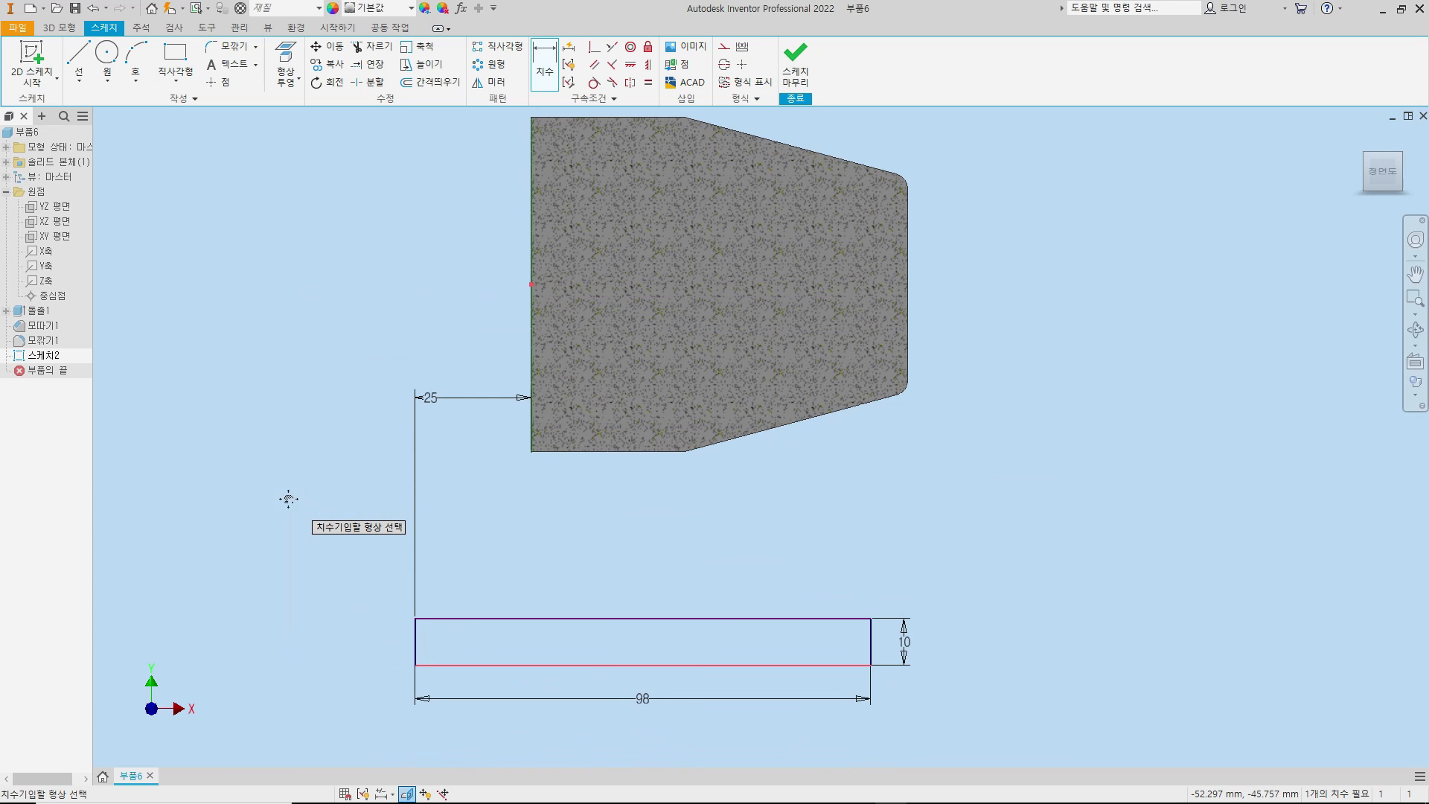
pyautogui.click(291, 504)
pyautogui.write('86')
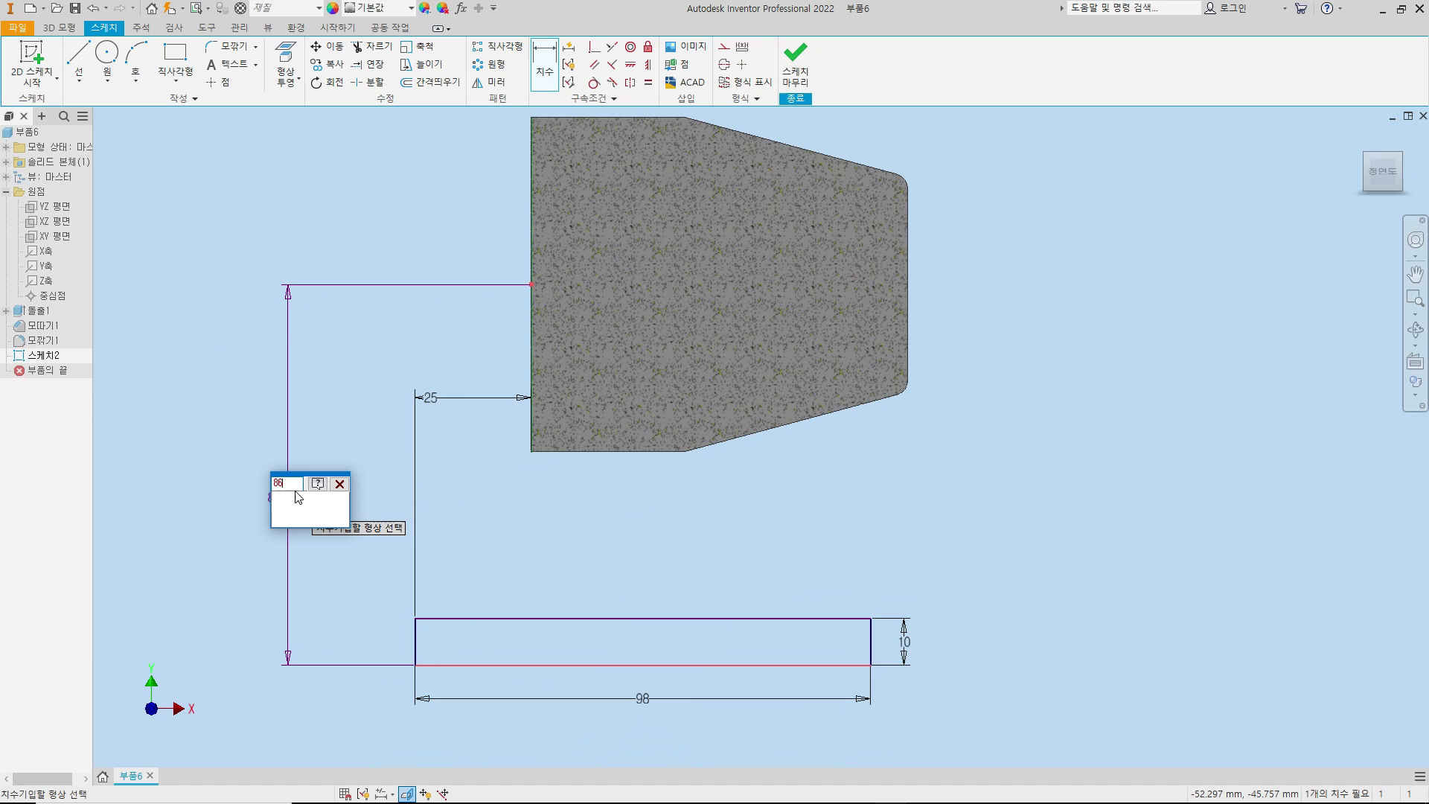
pyautogui.click(341, 485)
pyautogui.click(287, 494)
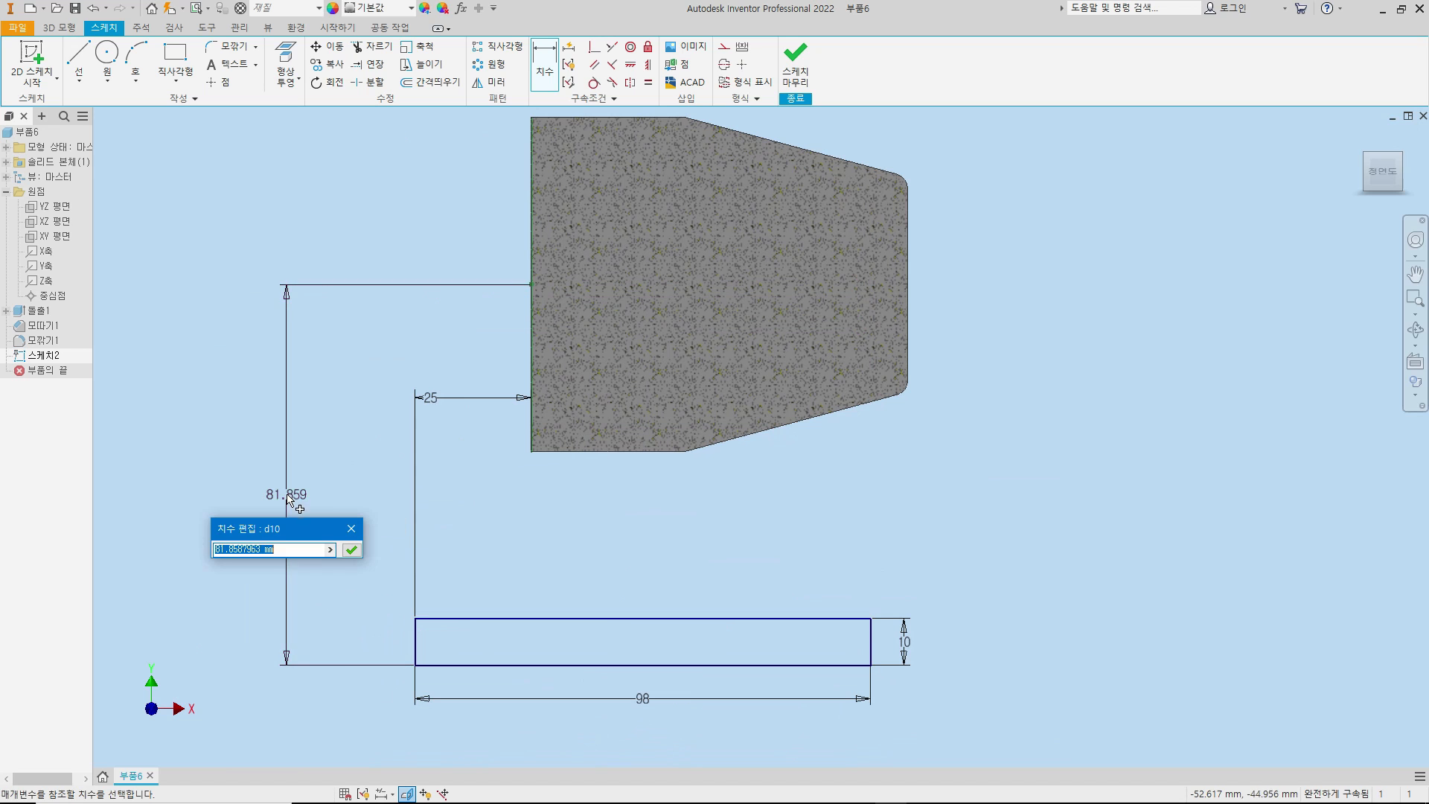
pyautogui.write('5')
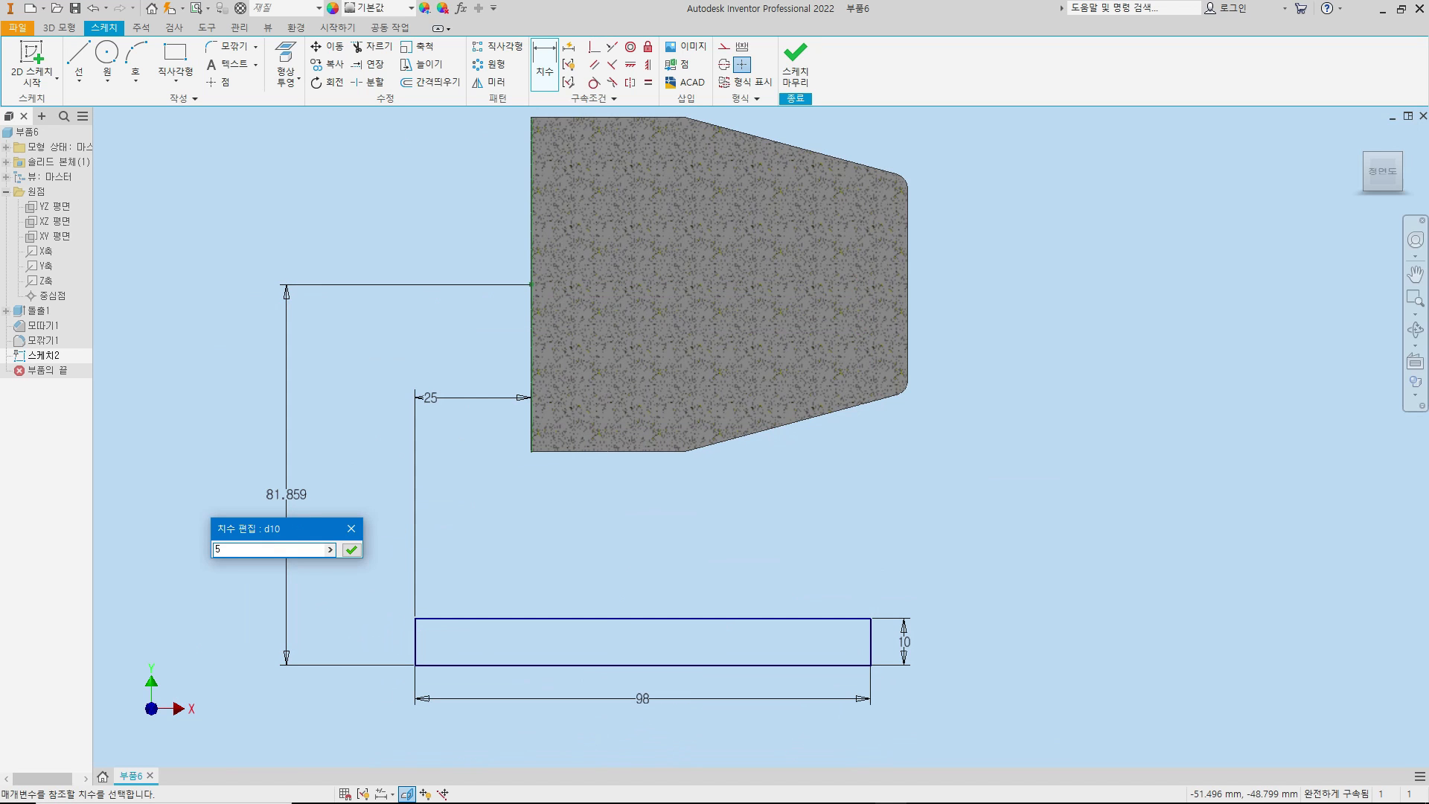
pyautogui.press('Return')
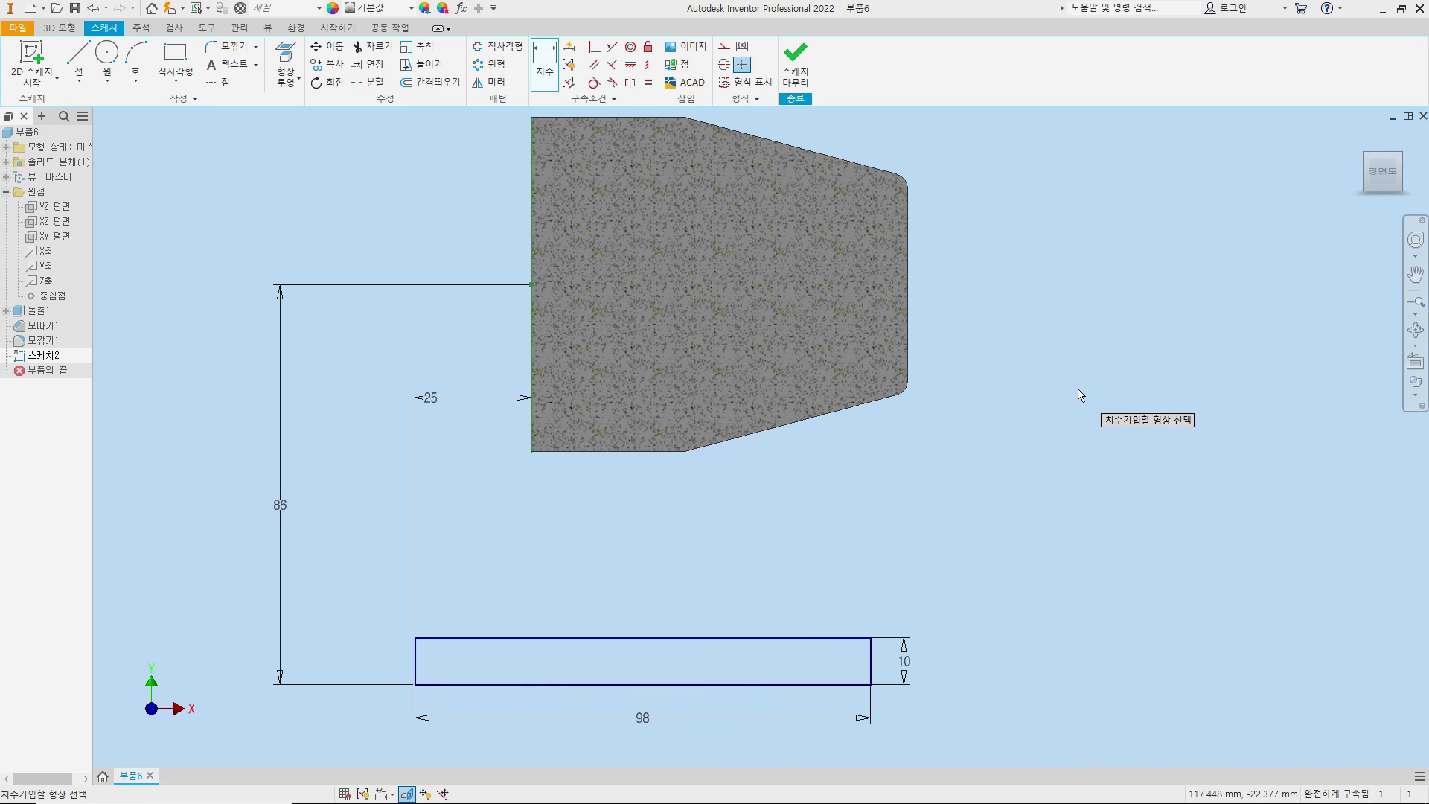
# - Extrude the rectangle symmetrically about the sketch plane to a total of 102 mm, joined to the part as a base plate
pyautogui.press('e')
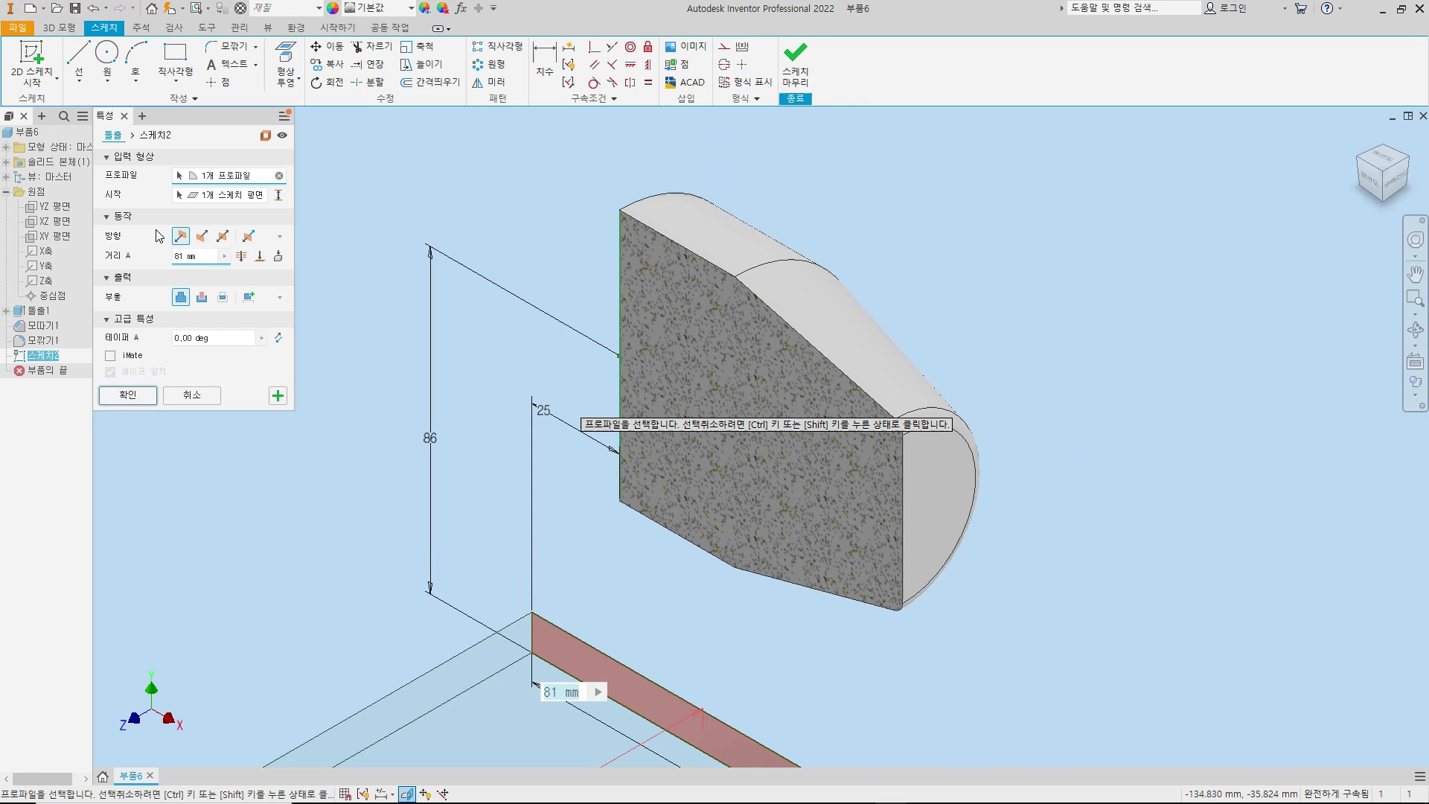
pyautogui.click(222, 236)
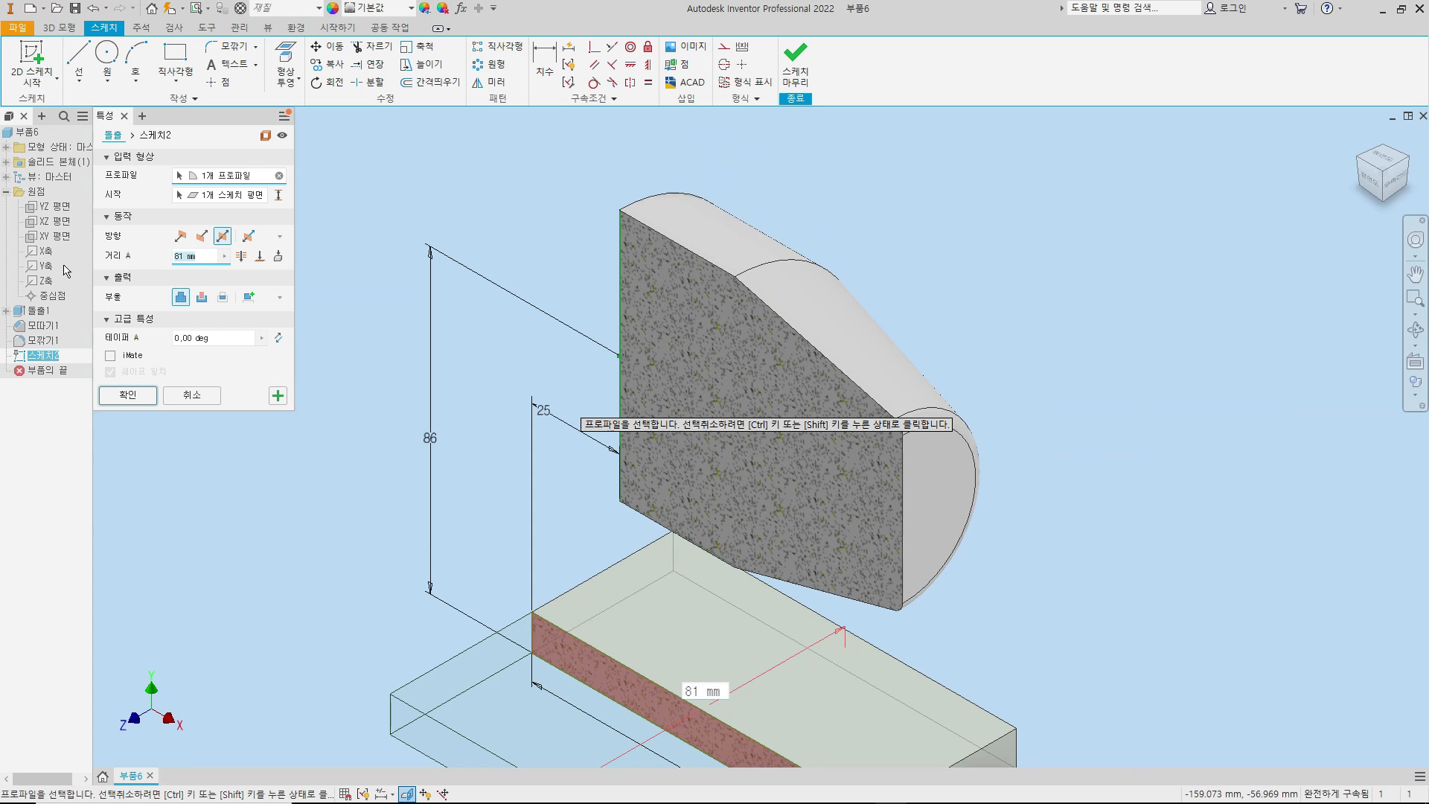
pyautogui.write('102')
pyautogui.press('Return')
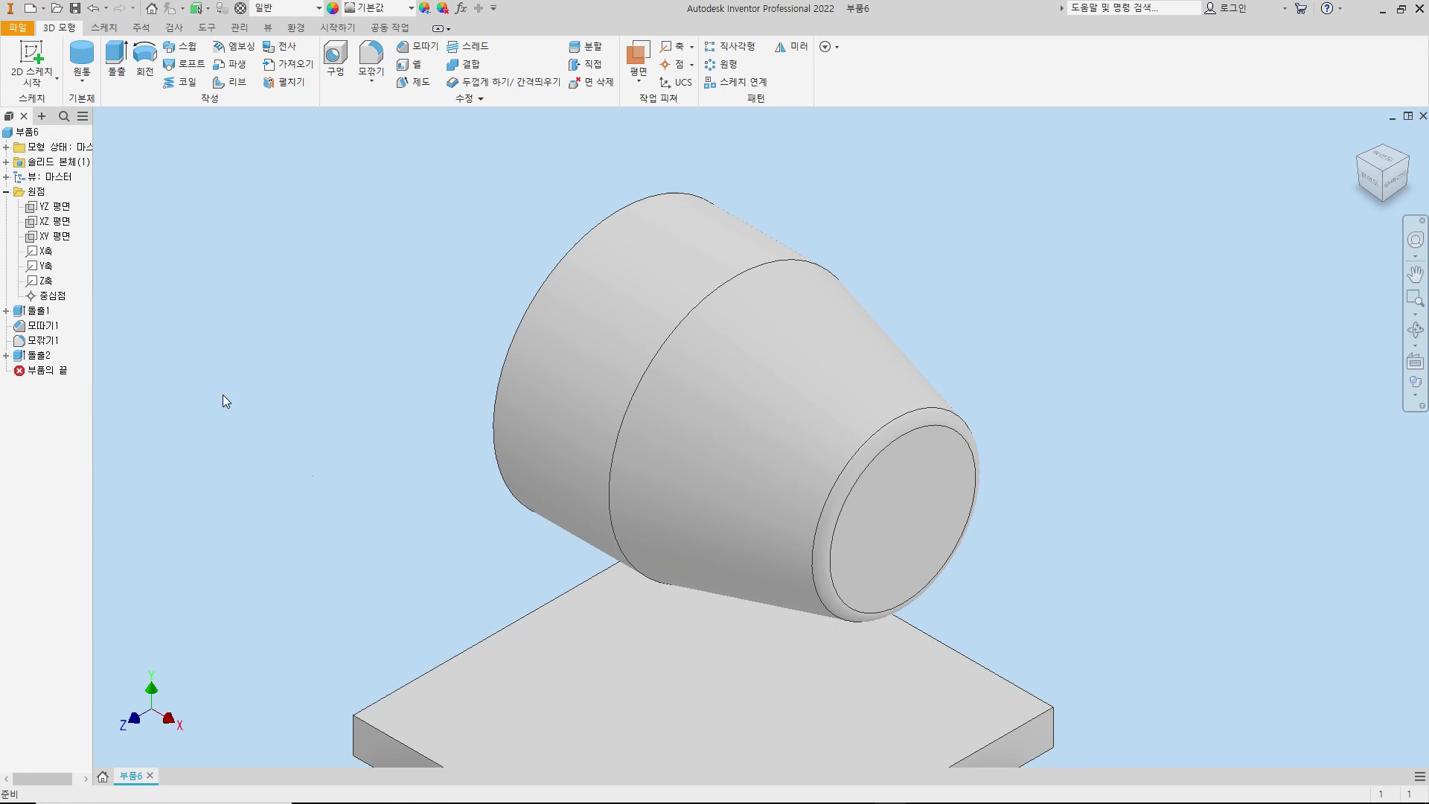
pyautogui.scroll(-5, 801, 463)
pyautogui.scroll(4, 856, 476)
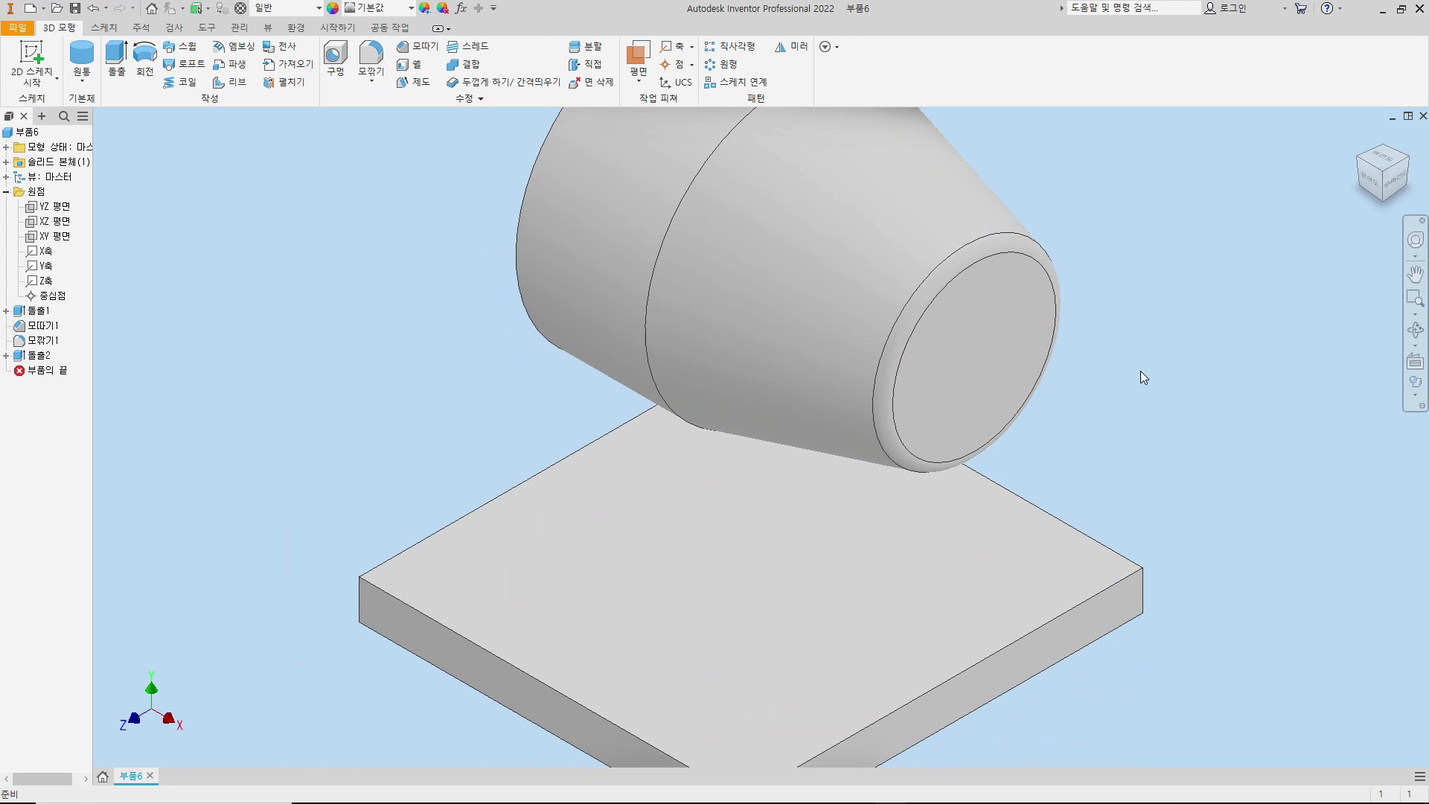
# - Start a sketch on the XY plane and slice the model at the sketch plane
pyautogui.click(1373, 190)
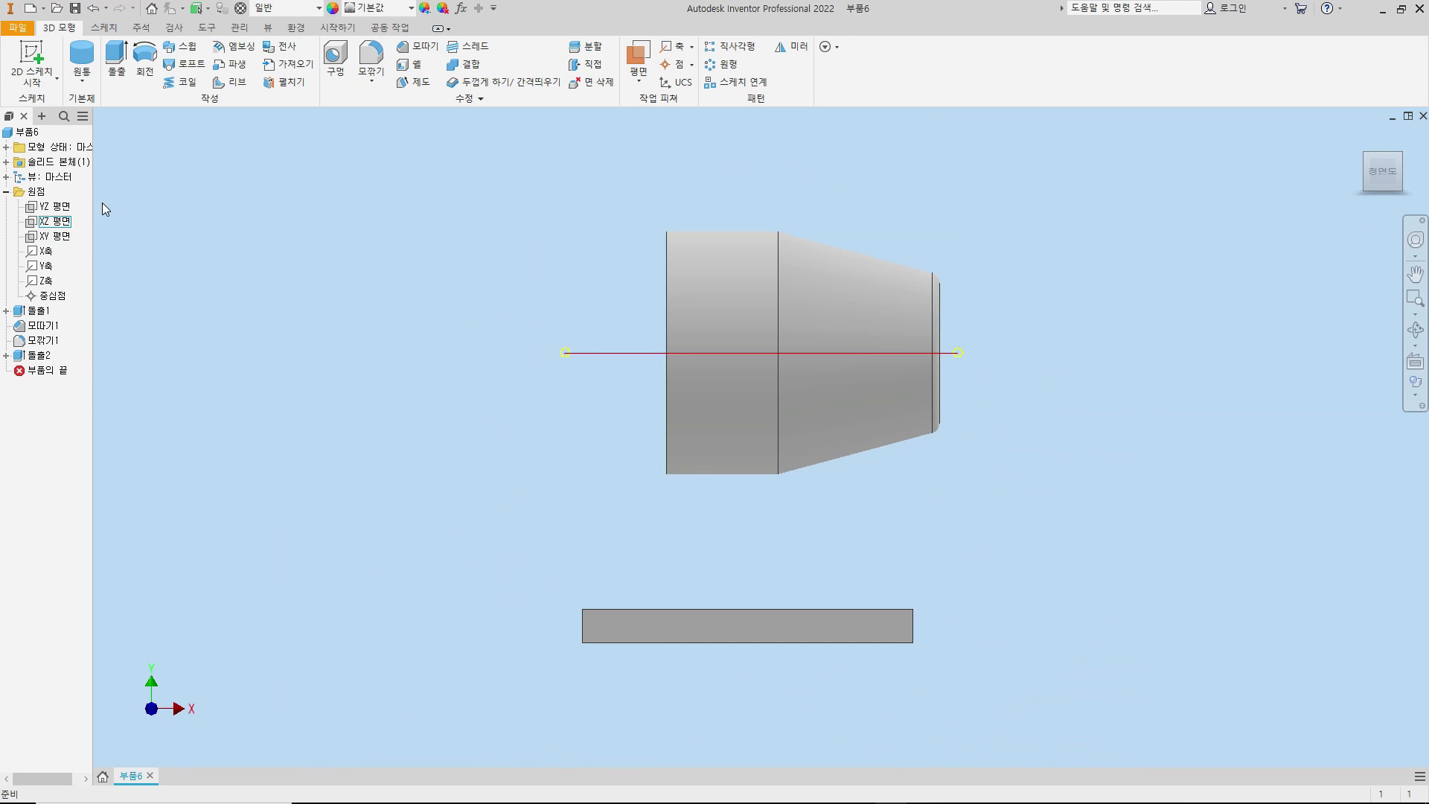
pyautogui.click(50, 237)
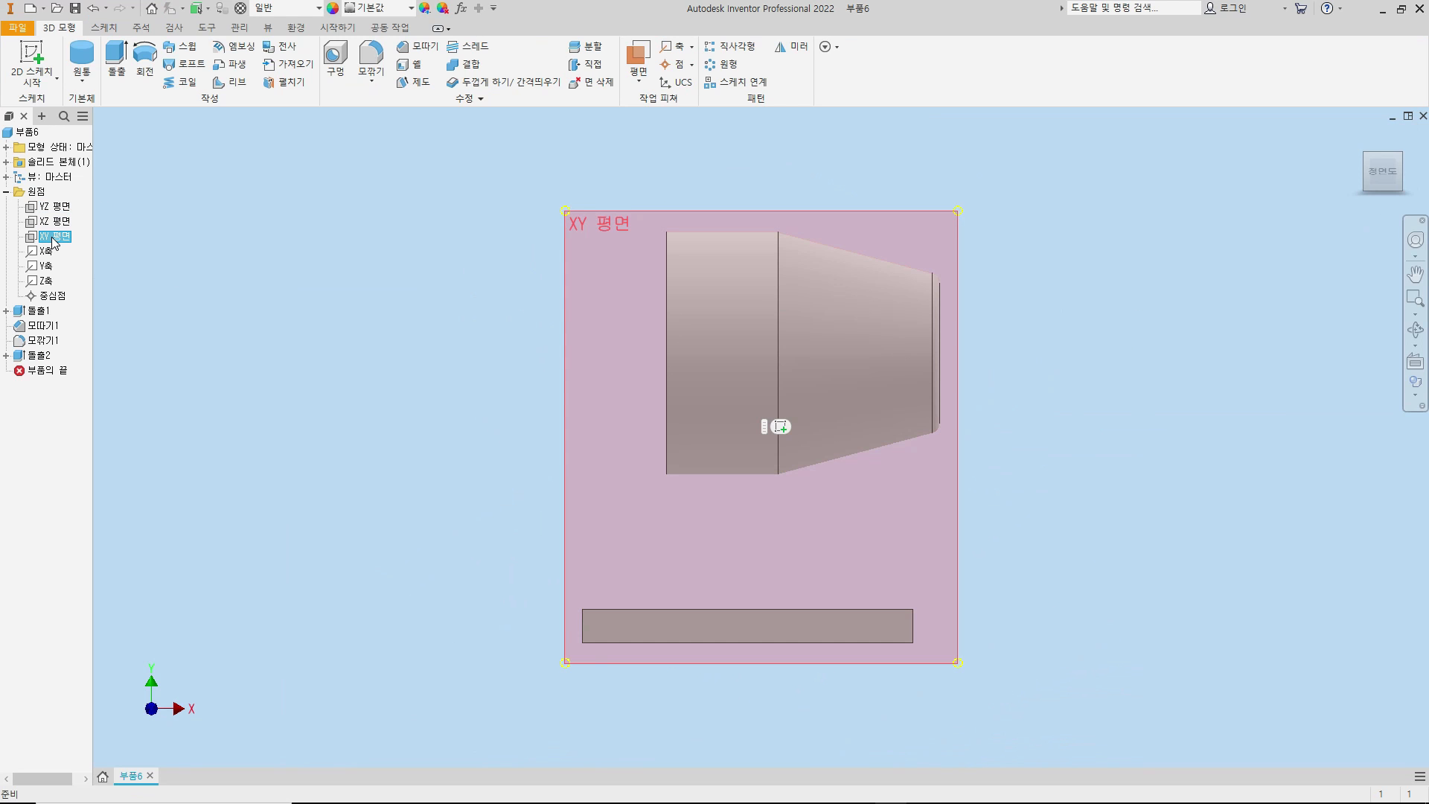
pyautogui.press('s')
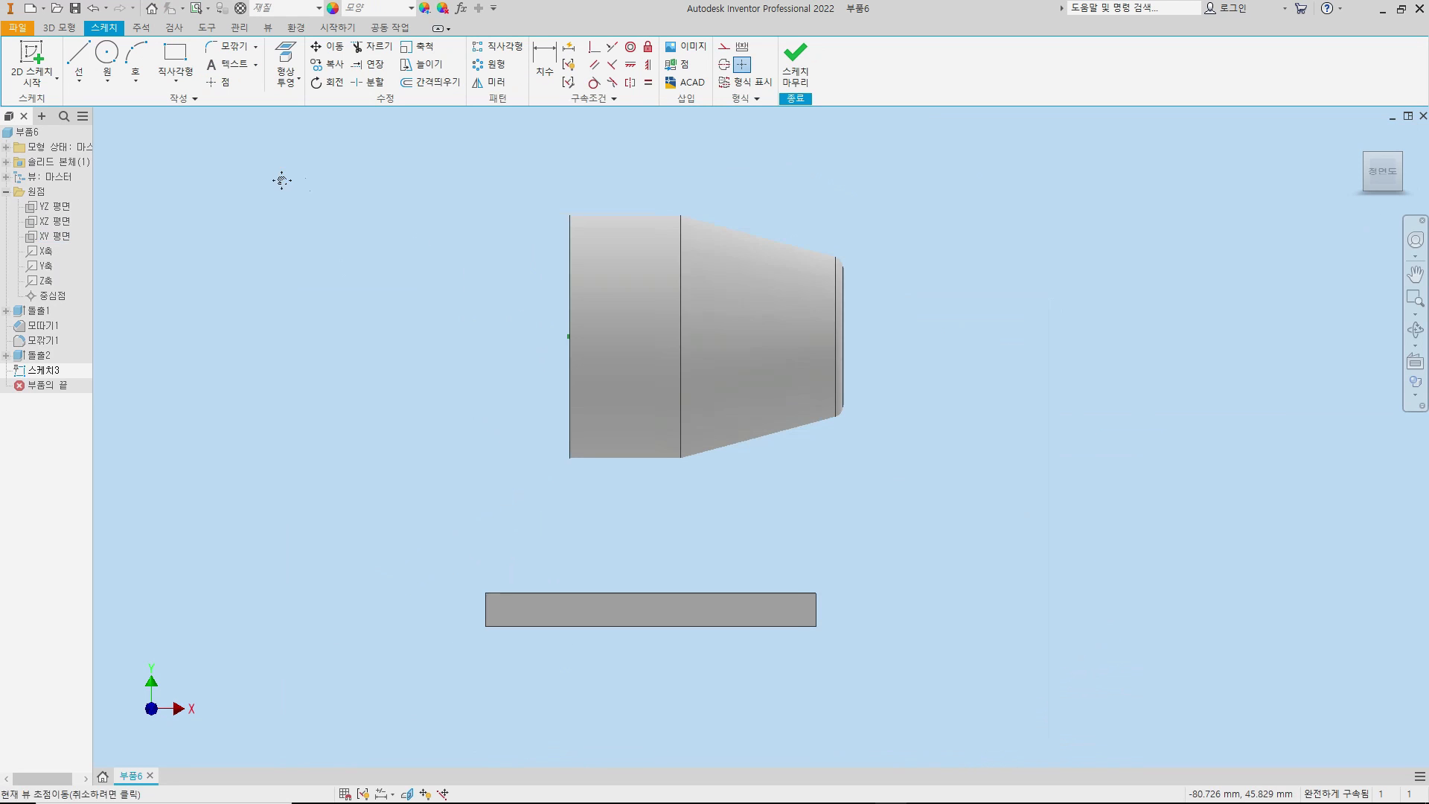
pyautogui.scroll(3, 637, 355)
pyautogui.scroll(-3, 637, 355)
pyautogui.moveTo(637, 354); pyautogui.dragTo(633, 329, button='middle')
# - Sketch a closed four-line support profile from inside the base plate up into the body, with one corner on the small end's lower fillet
pyautogui.click(79, 55)
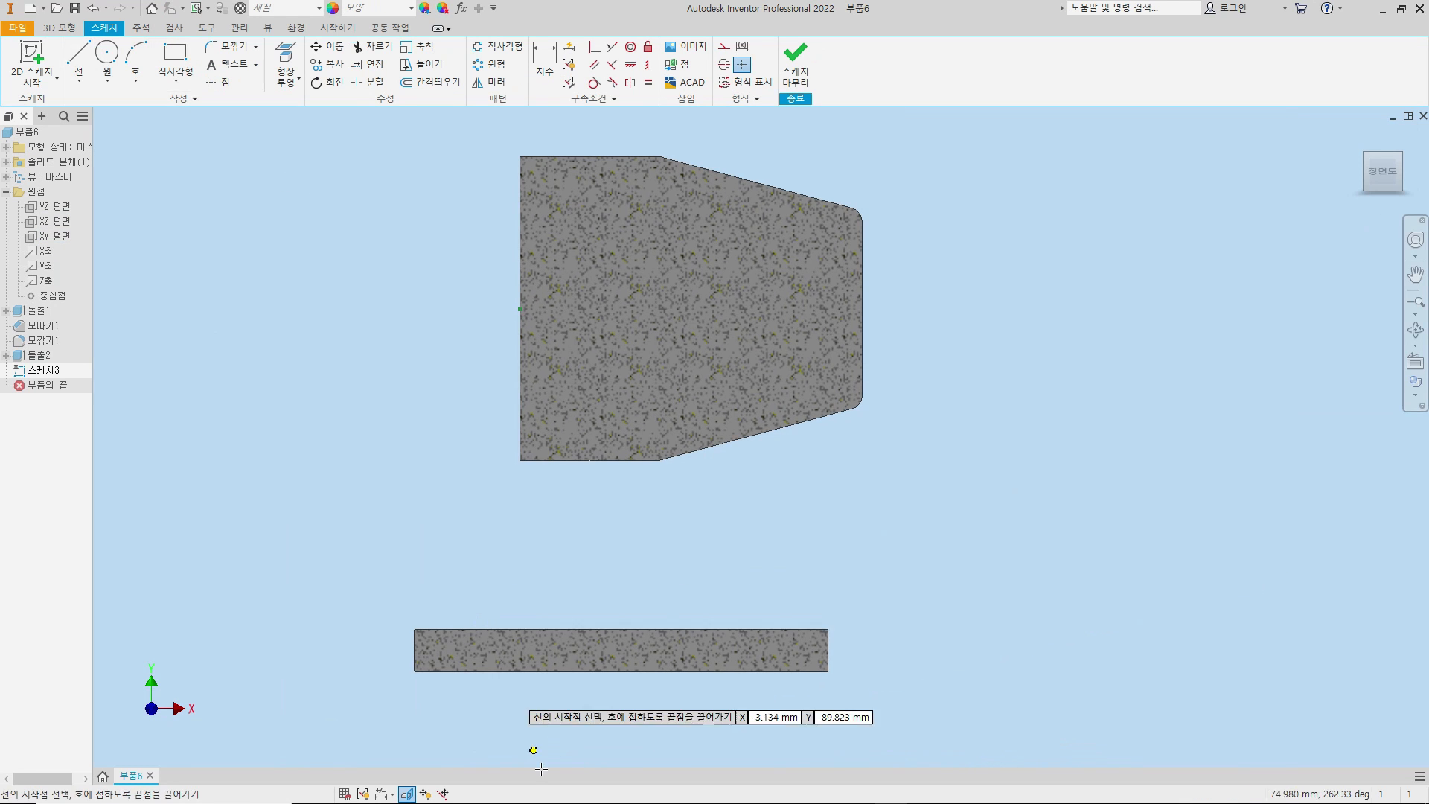
pyautogui.click(539, 649)
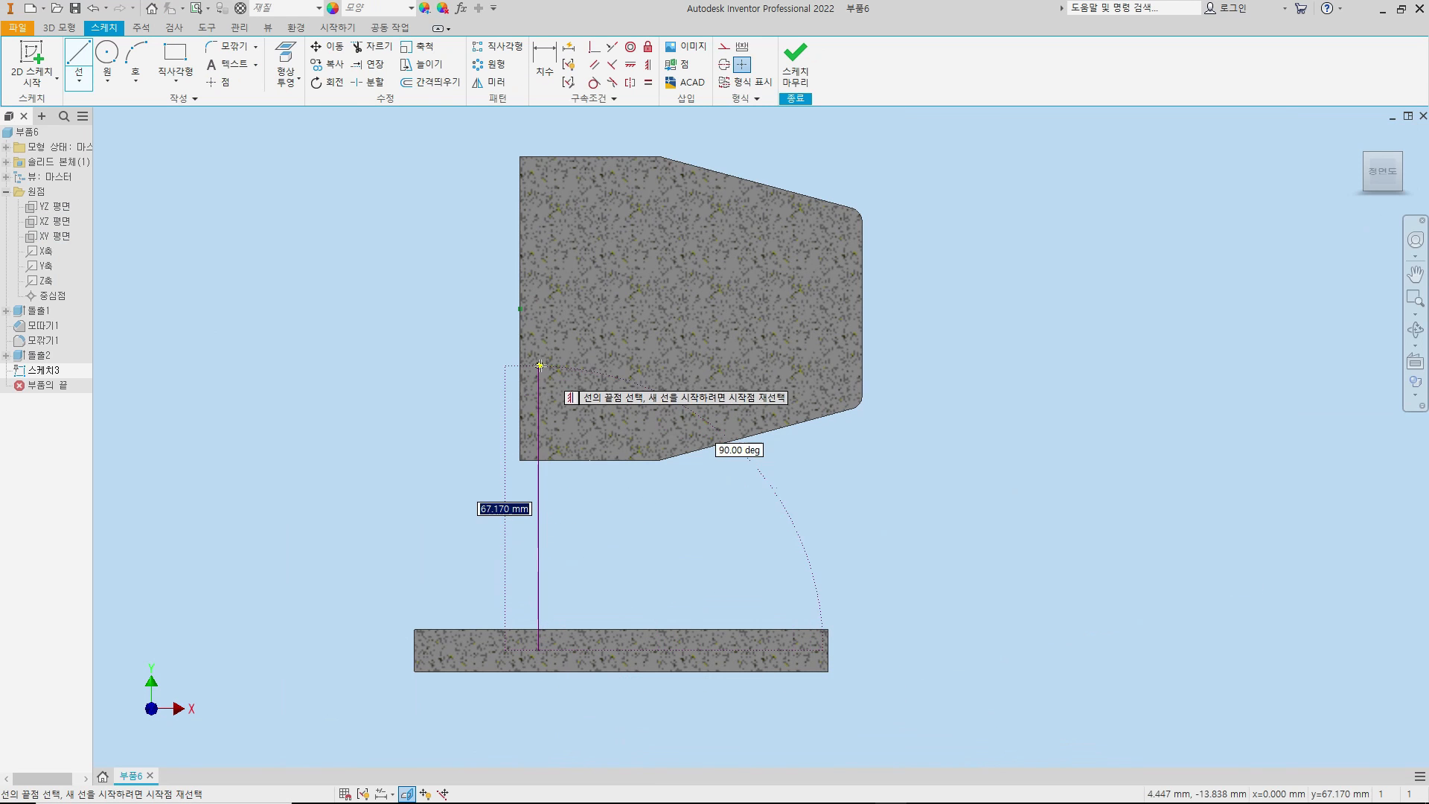
pyautogui.click(548, 338)
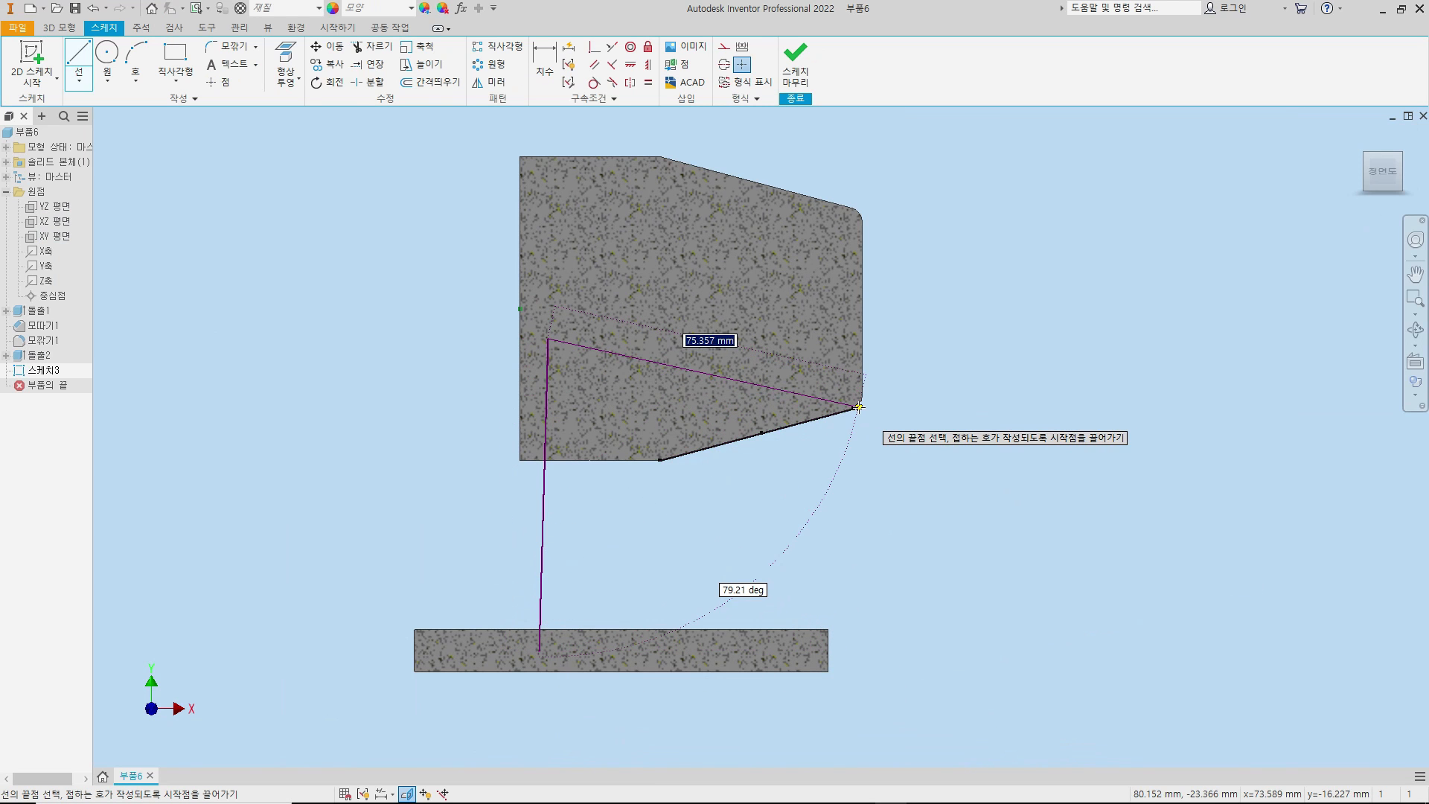
pyautogui.scroll(5, 859, 407)
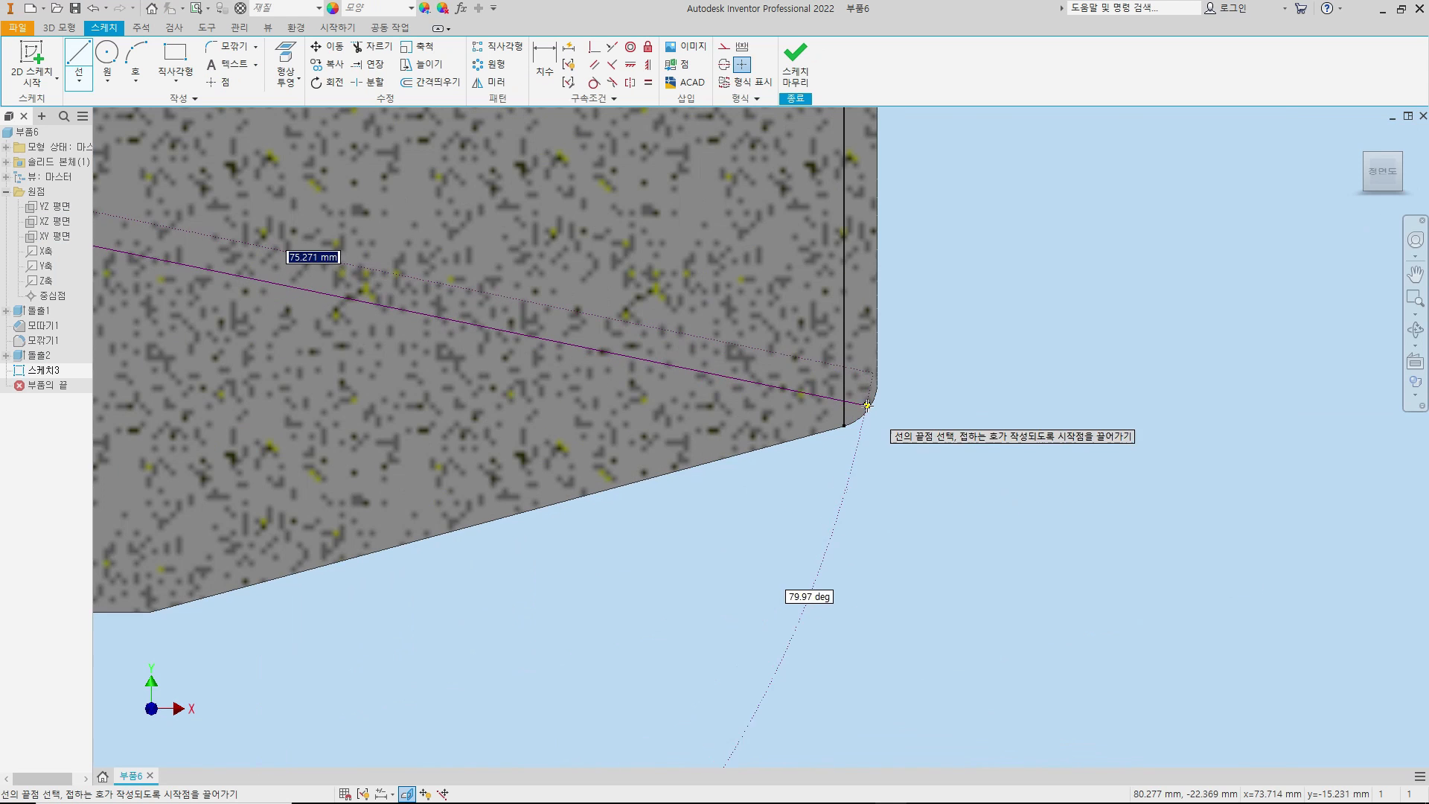
pyautogui.click(866, 406)
pyautogui.scroll(-5, 884, 408)
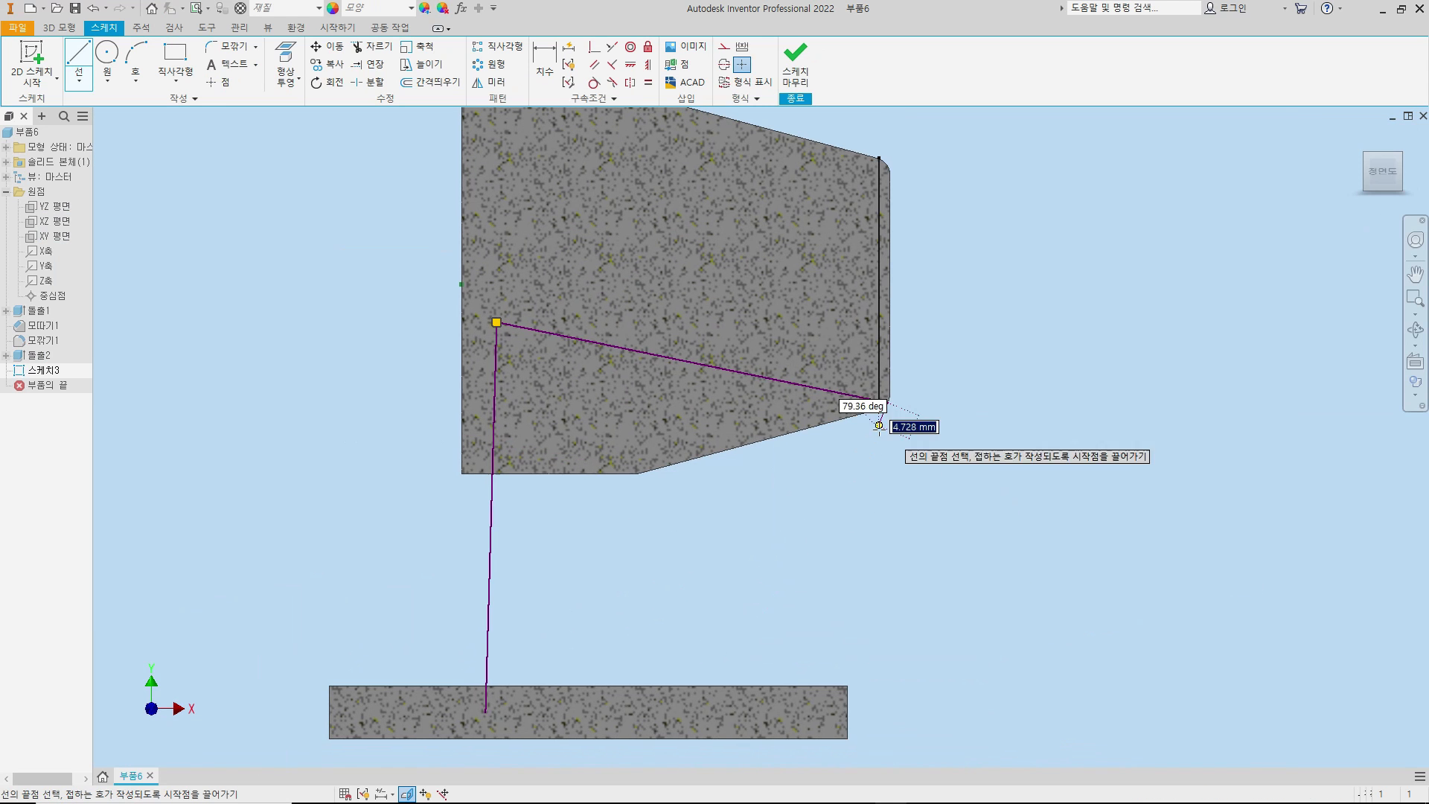
pyautogui.click(774, 714)
pyautogui.click(485, 713)
pyautogui.press('Escape')
# - Make the nearly upright profile line vertical and dimension its offset from the body's large flat end as 5 mm
pyautogui.press('d')
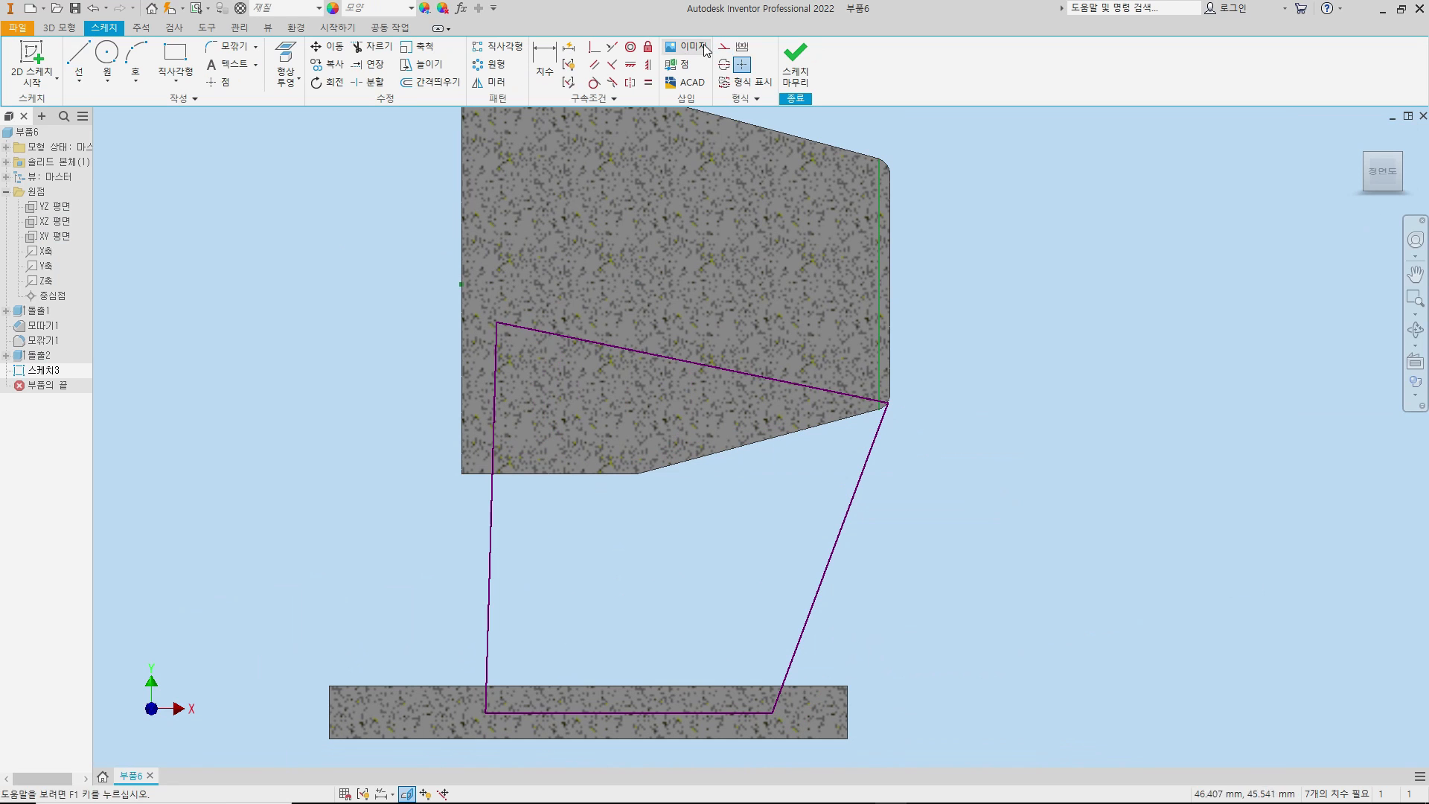
pyautogui.click(491, 495)
pyautogui.press('d')
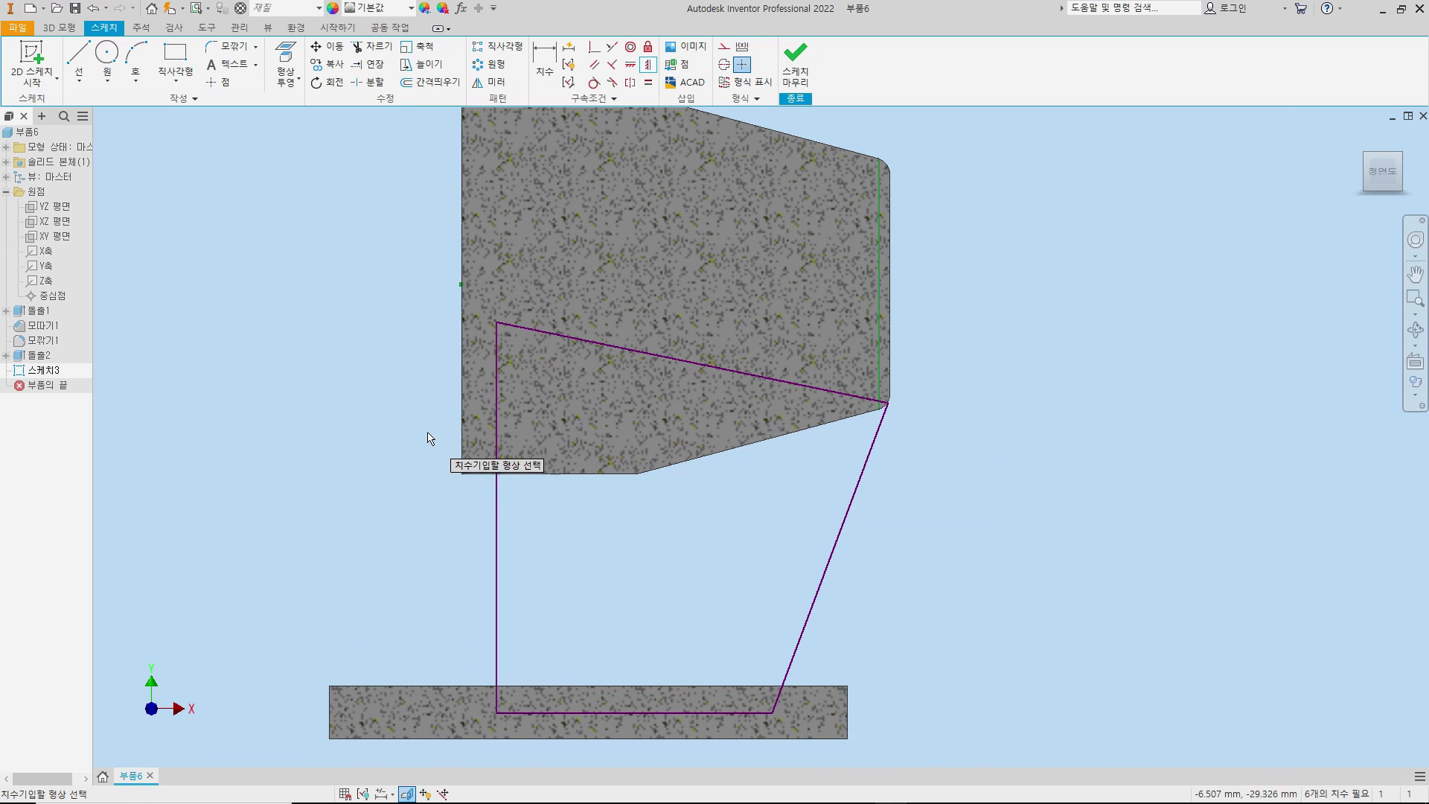
pyautogui.click(462, 424)
pyautogui.click(496, 418)
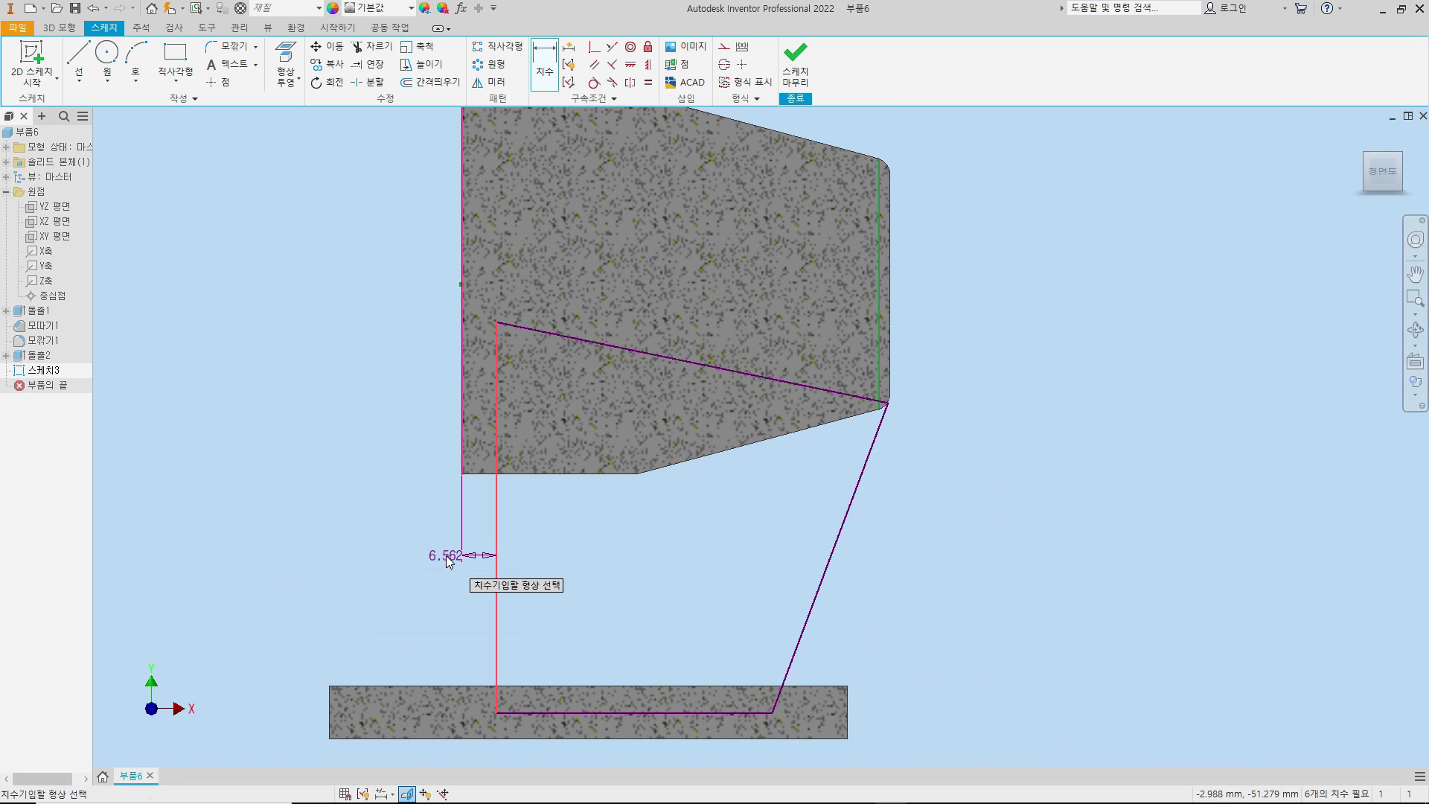
pyautogui.click(449, 559)
pyautogui.write('5')
pyautogui.press('Return')
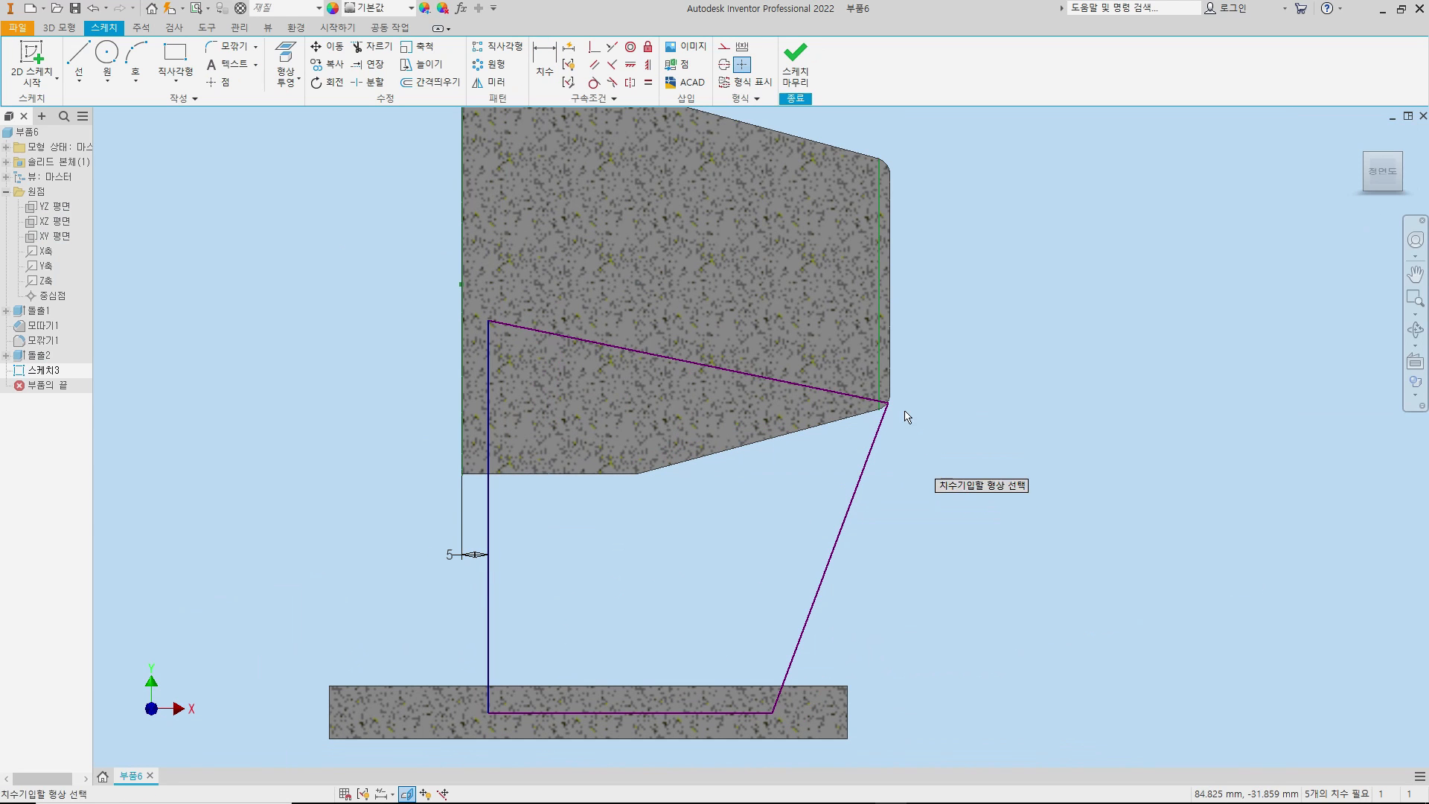
# - Project the small end's lower fillet arc into the sketch and make the profile's slanted support line tangent to it
pyautogui.scroll(3, 835, 280)
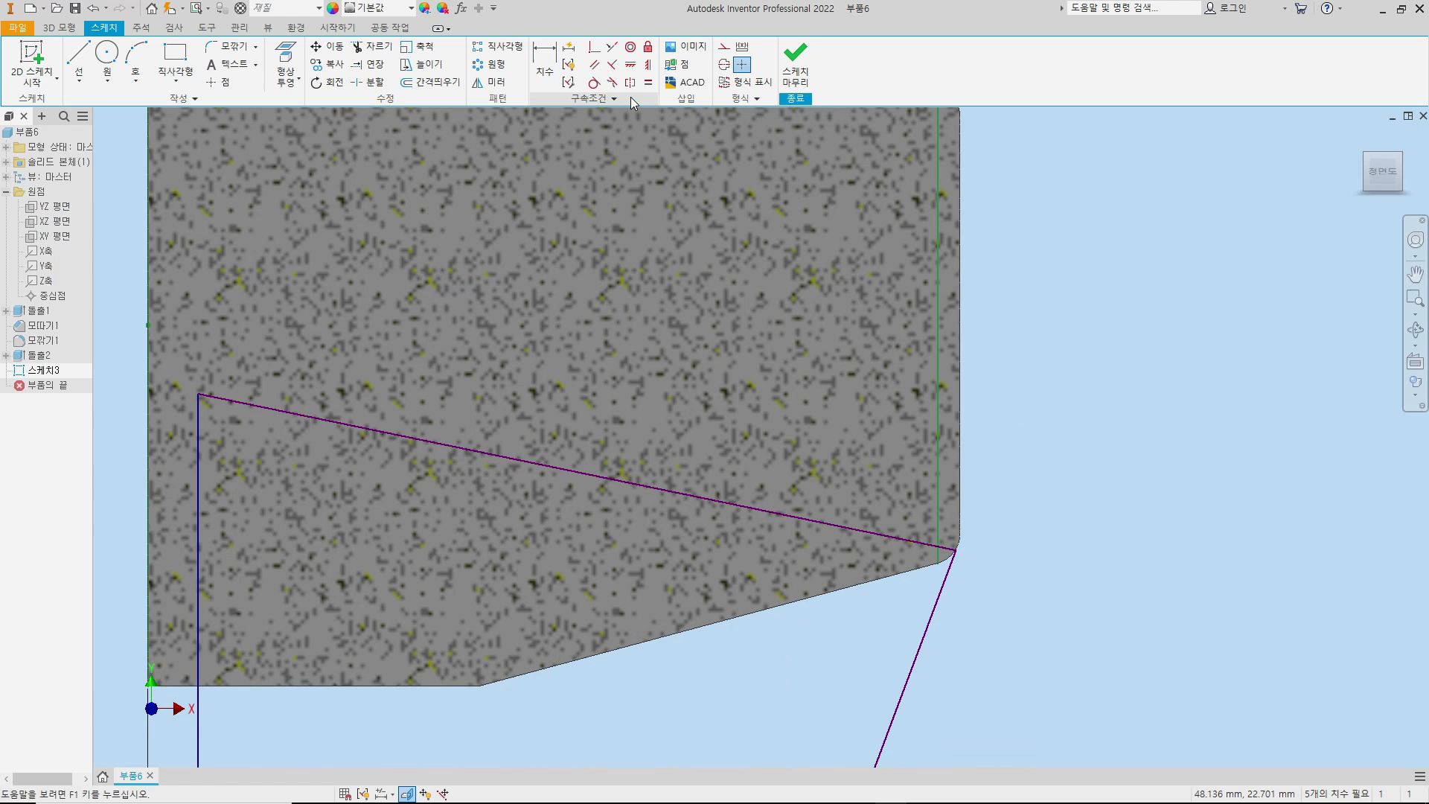
pyautogui.click(594, 84)
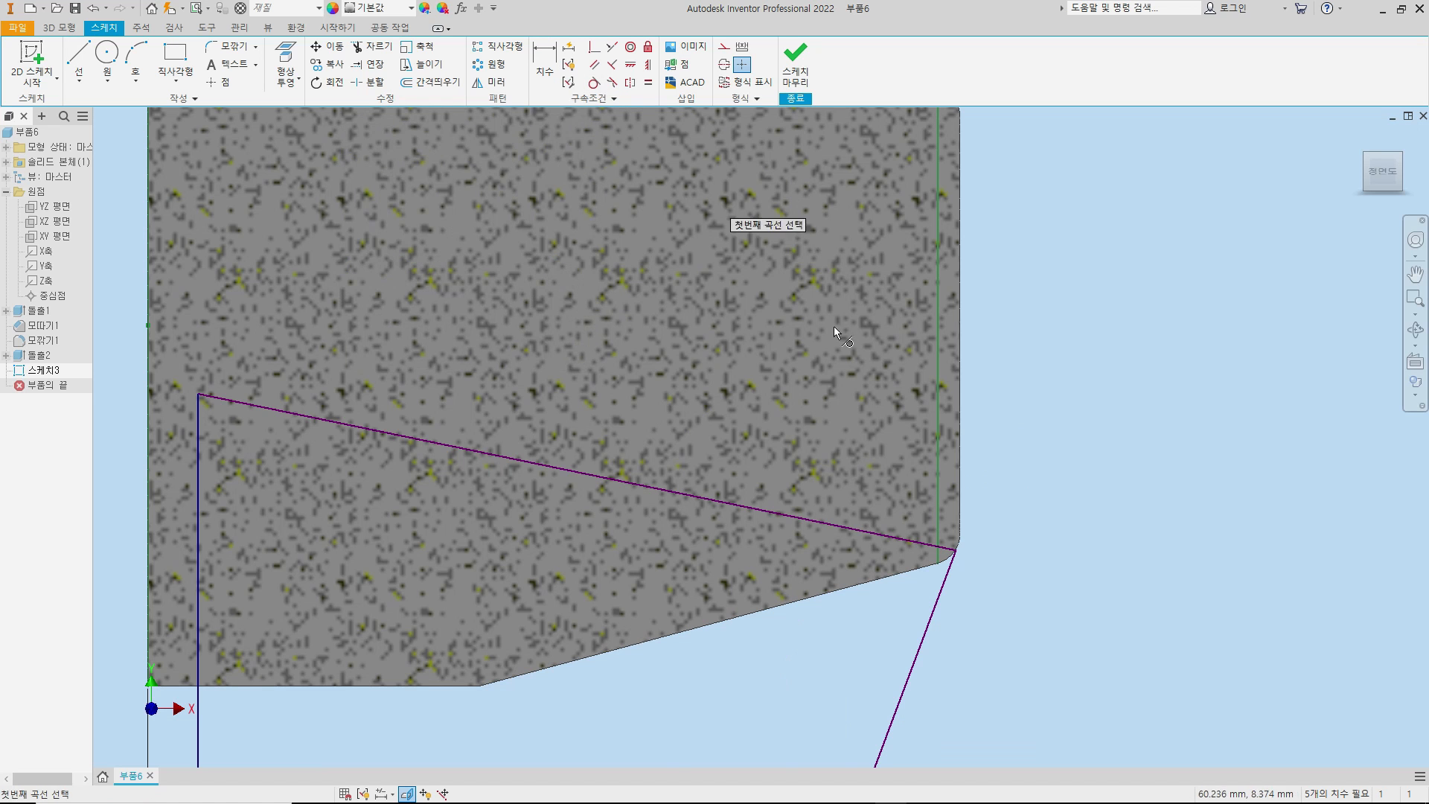
pyautogui.scroll(8, 950, 527)
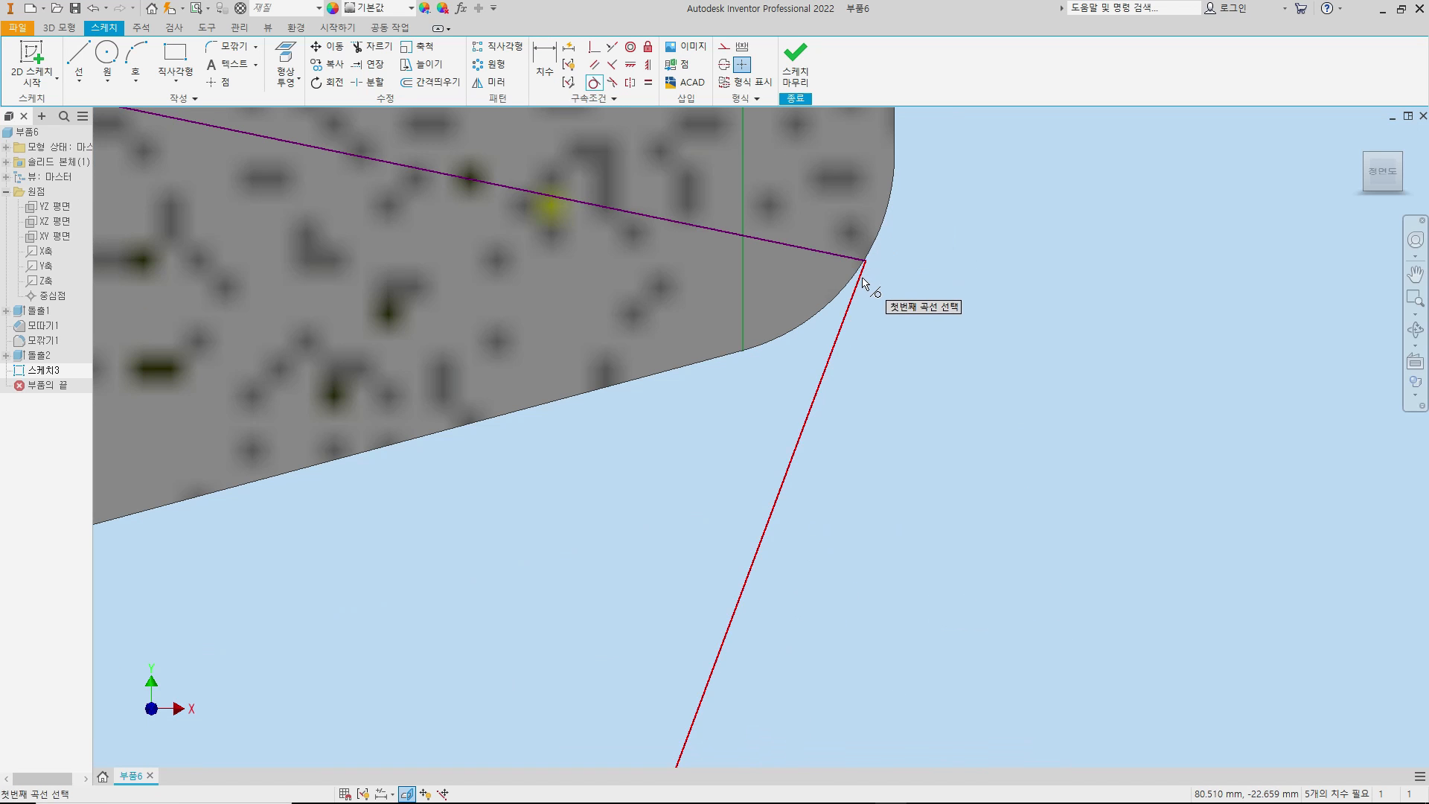
pyautogui.press('Escape')
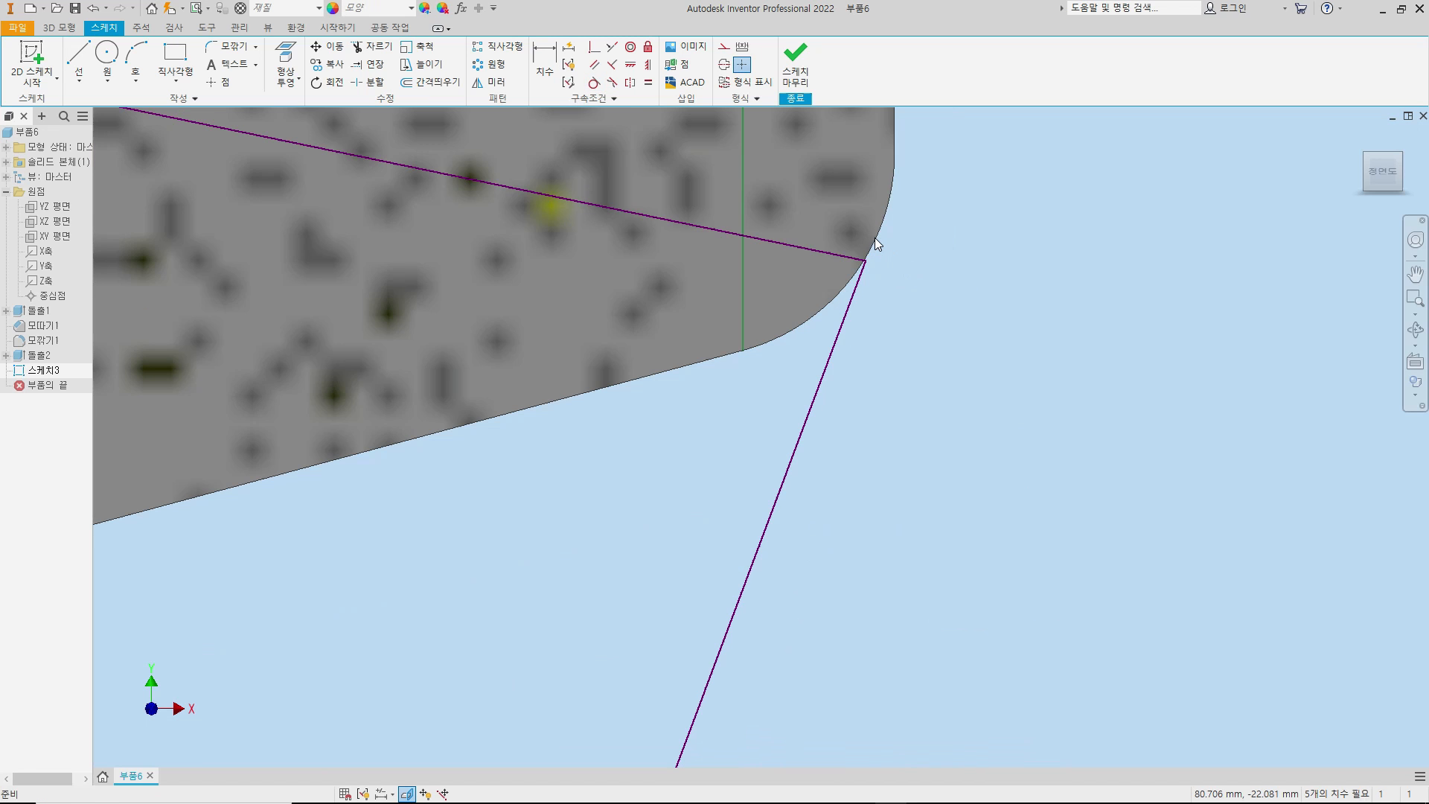
pyautogui.click(286, 60)
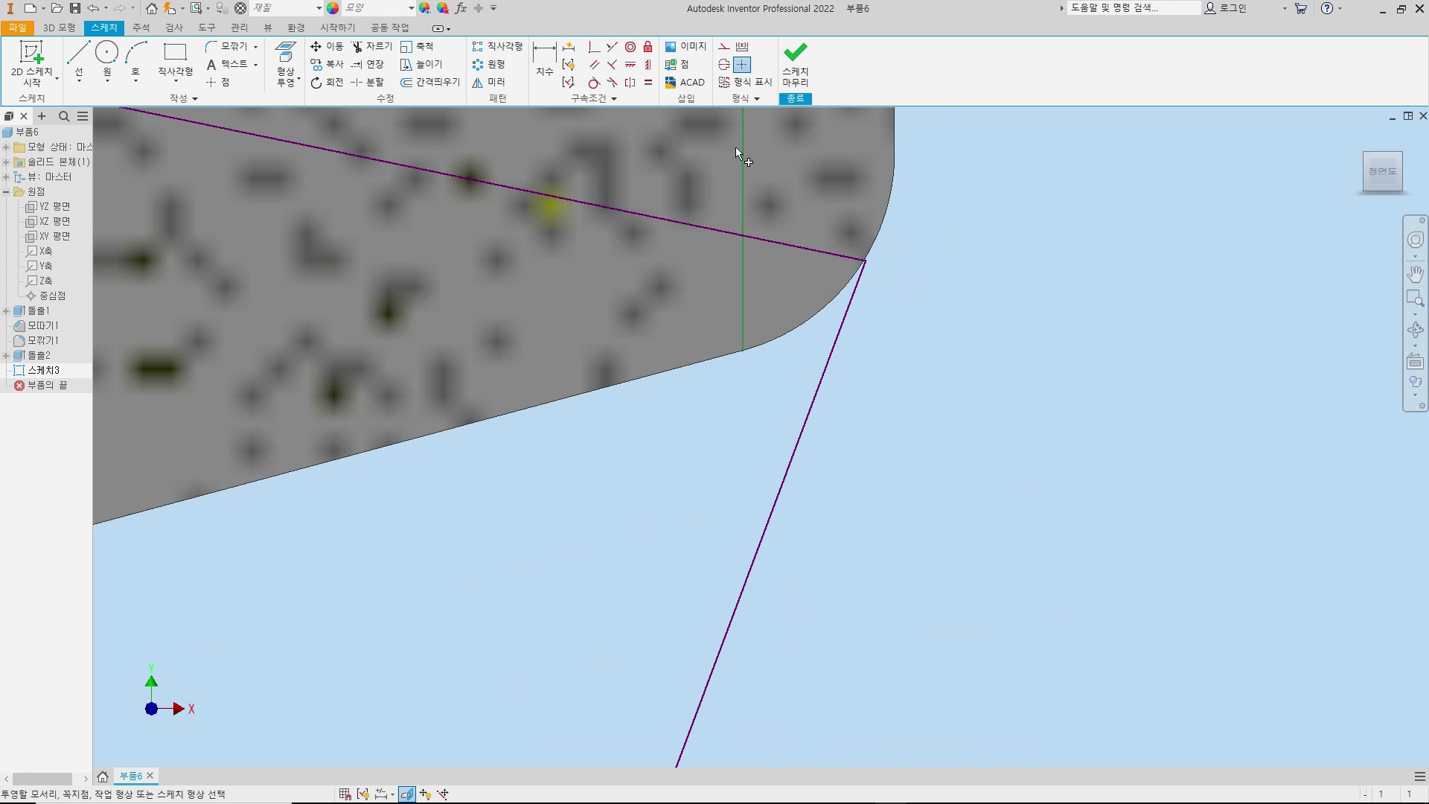
pyautogui.click(891, 200)
pyautogui.press('Escape')
pyautogui.click(595, 82)
pyautogui.click(880, 235)
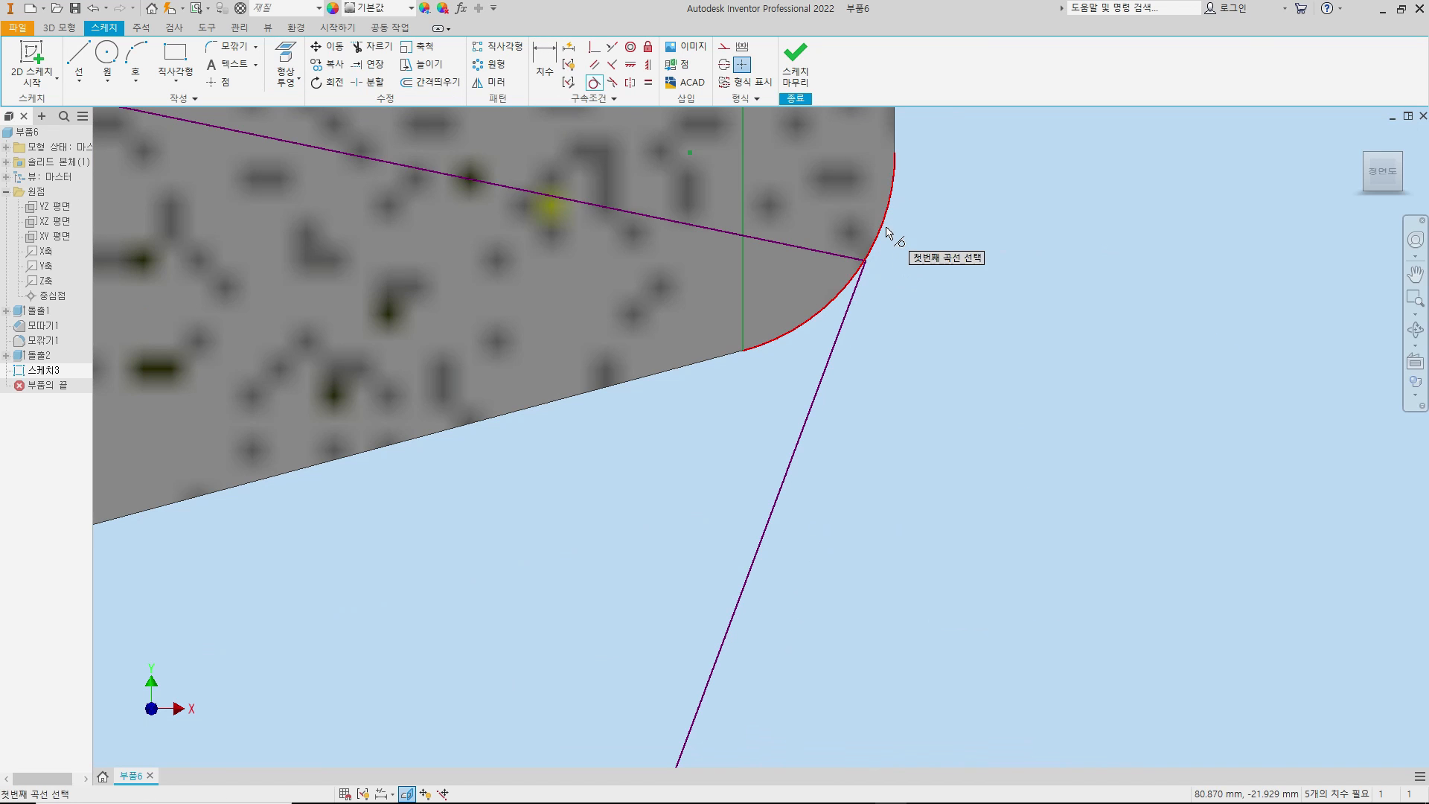
pyautogui.click(860, 292)
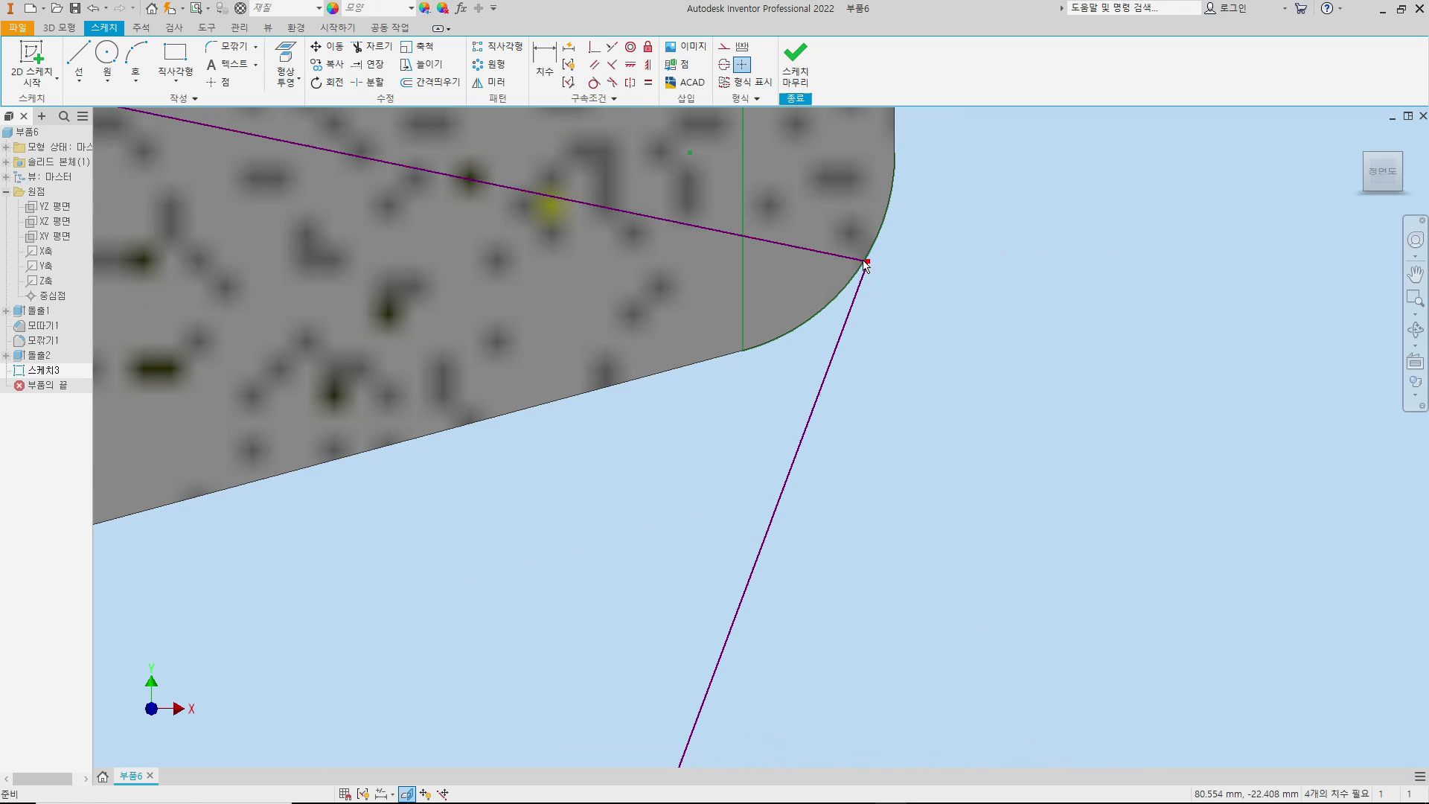
# - Move the profile corner up along the fillet arc and try to apply the tangent constraint between arc and slanted line again
pyautogui.moveTo(856, 263); pyautogui.dragTo(879, 227)
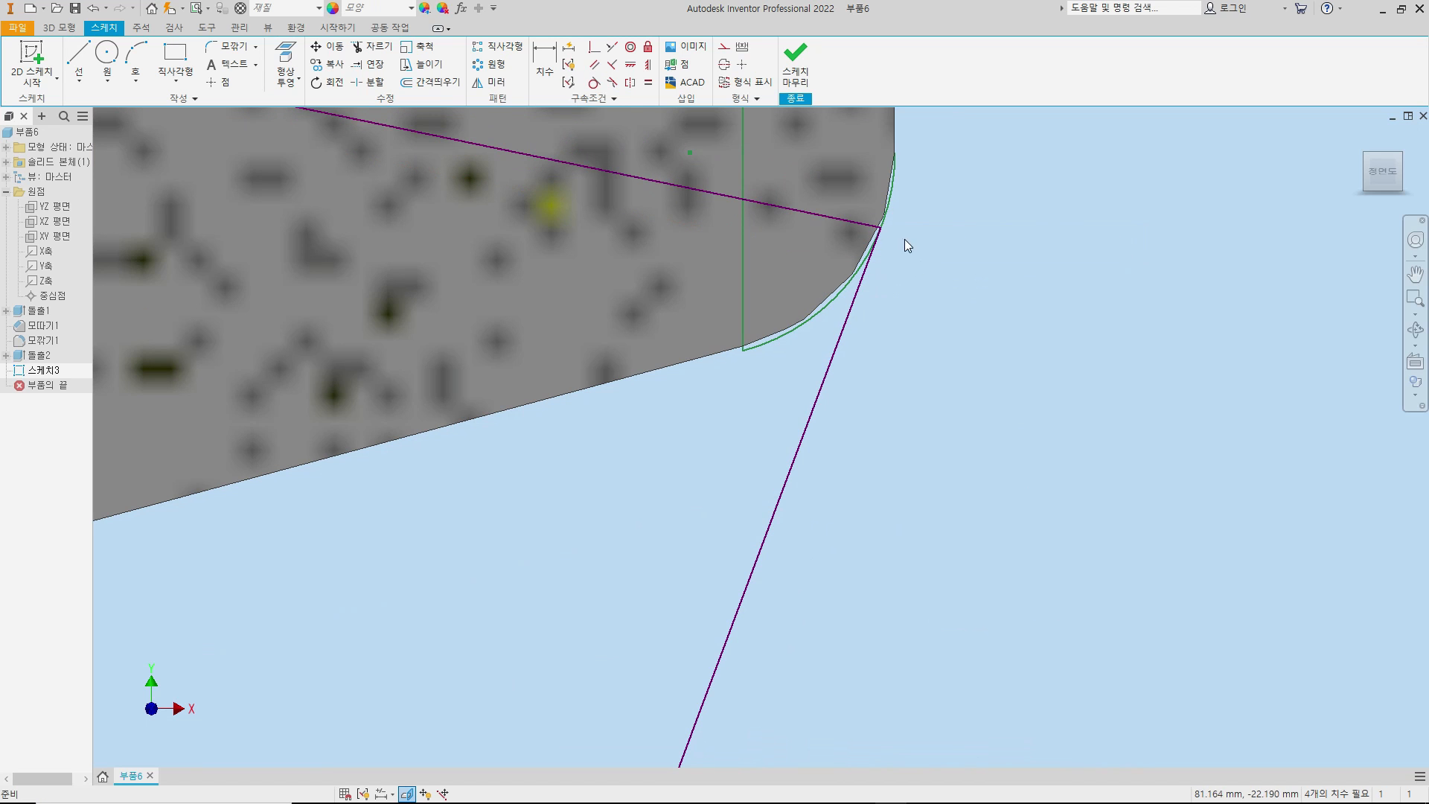
pyautogui.click(594, 83)
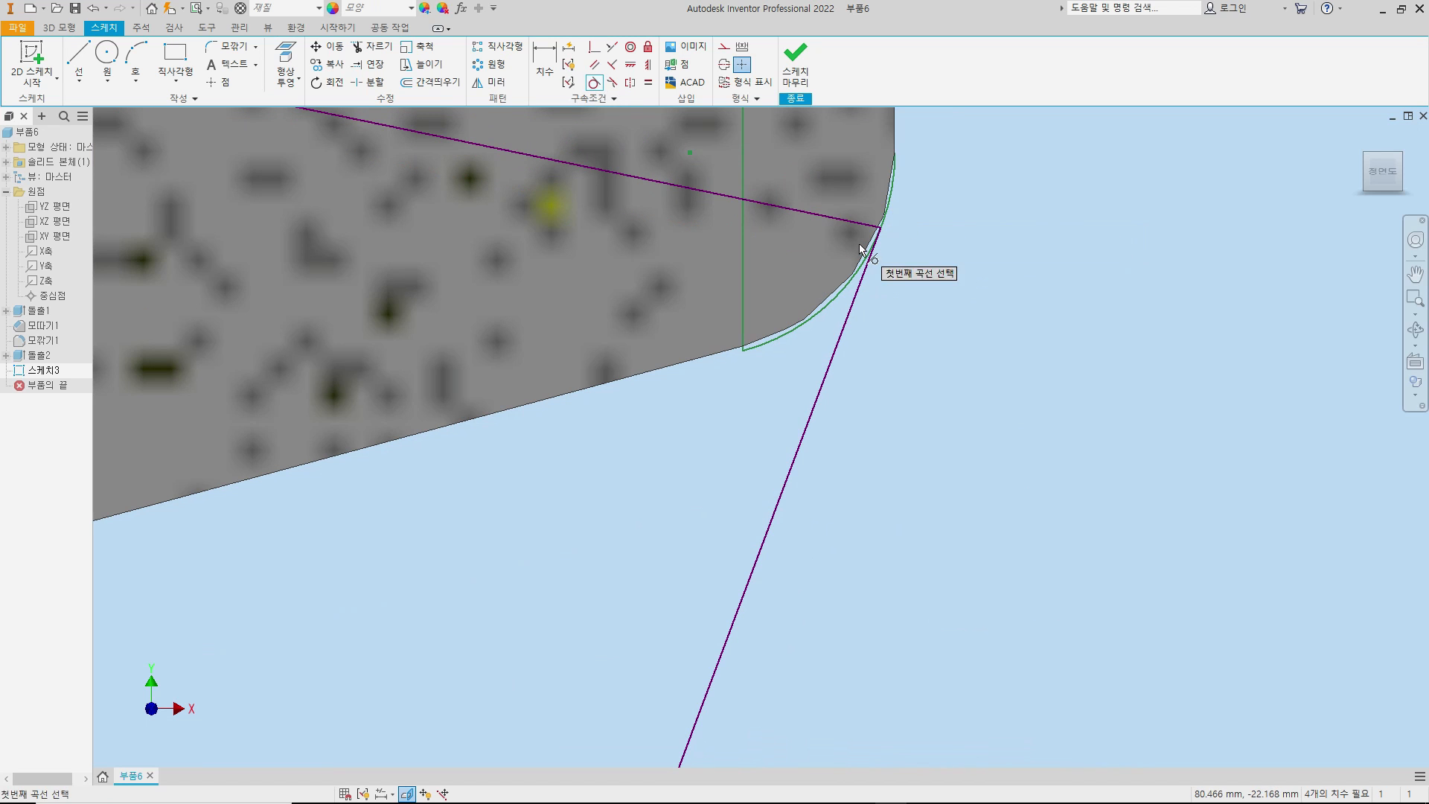
pyautogui.click(875, 237)
pyautogui.click(889, 203)
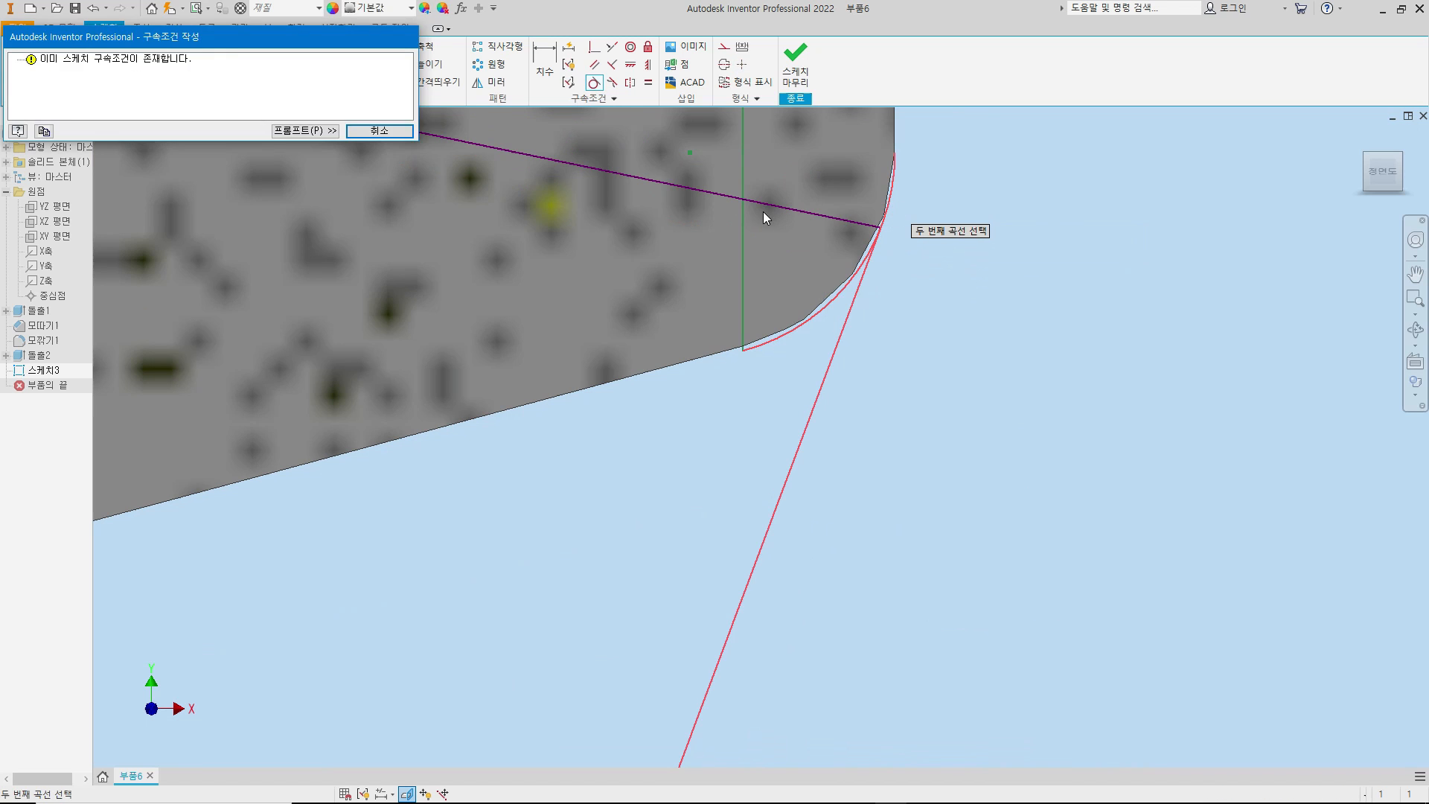
pyautogui.click(372, 131)
pyautogui.scroll(5, 881, 198)
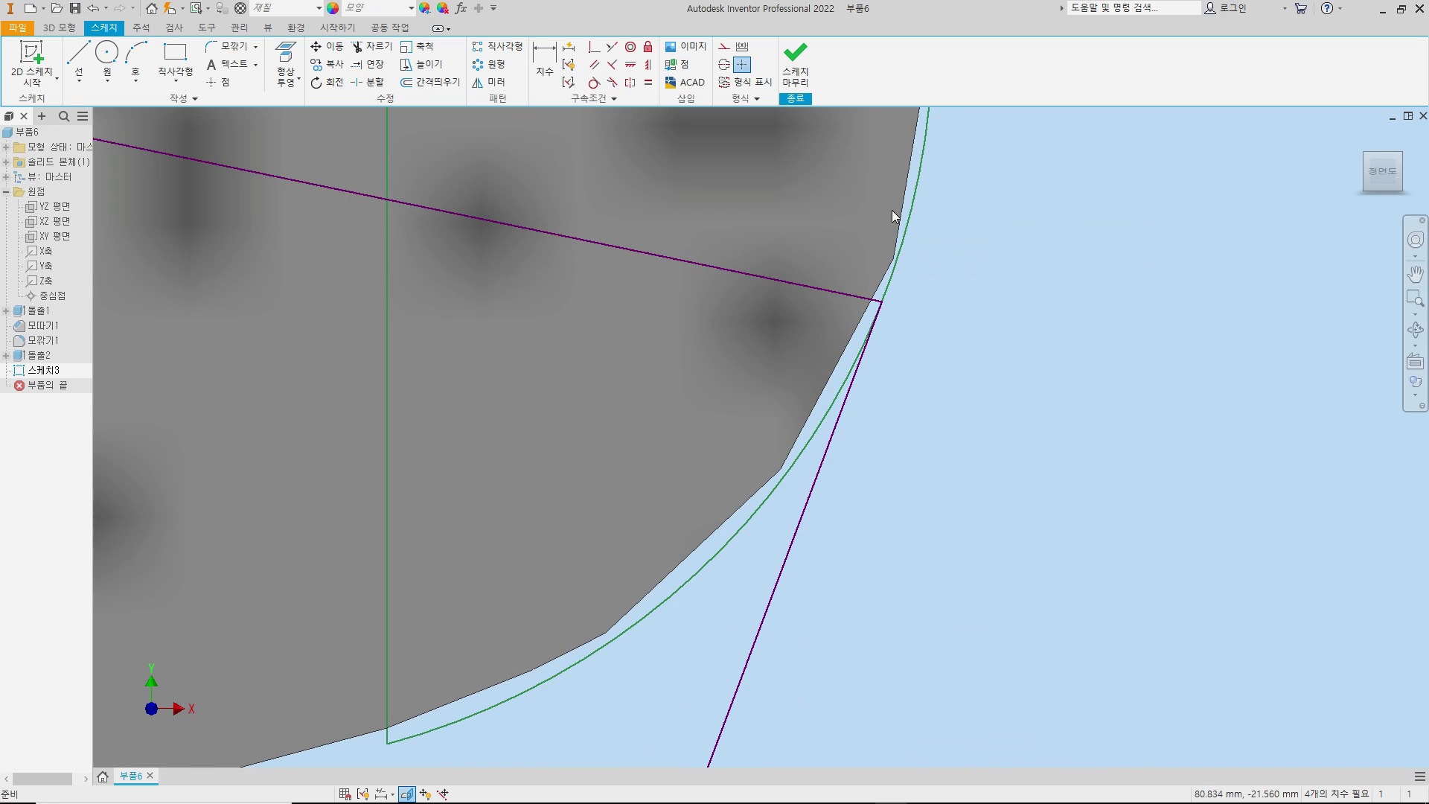
pyautogui.scroll(-8, 892, 211)
pyautogui.scroll(-10, 876, 304)
pyautogui.scroll(3, 845, 319)
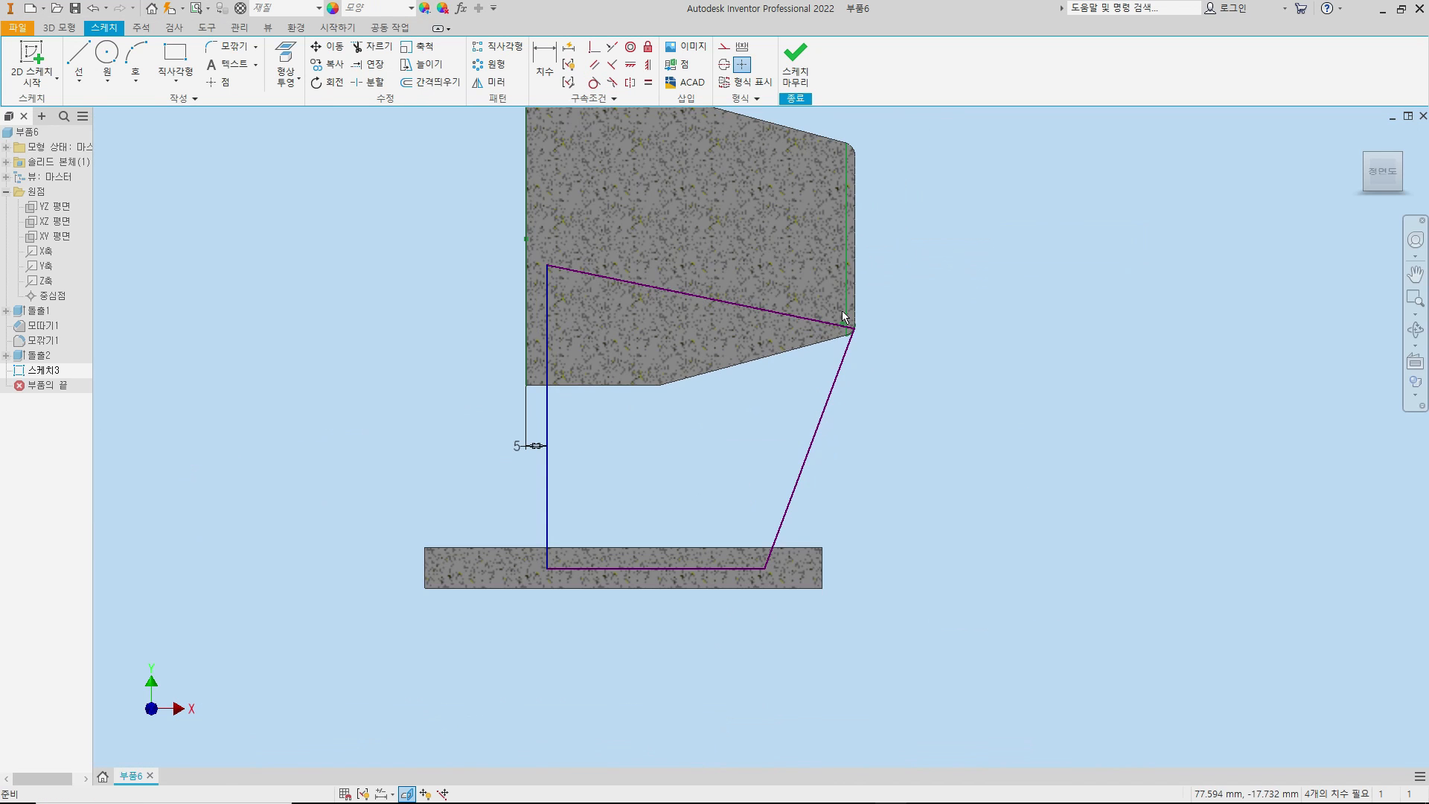
# - Dimension the angle between the slanted support line and the body's small flat end as 15 degrees
pyautogui.press('d')
pyautogui.click(848, 302)
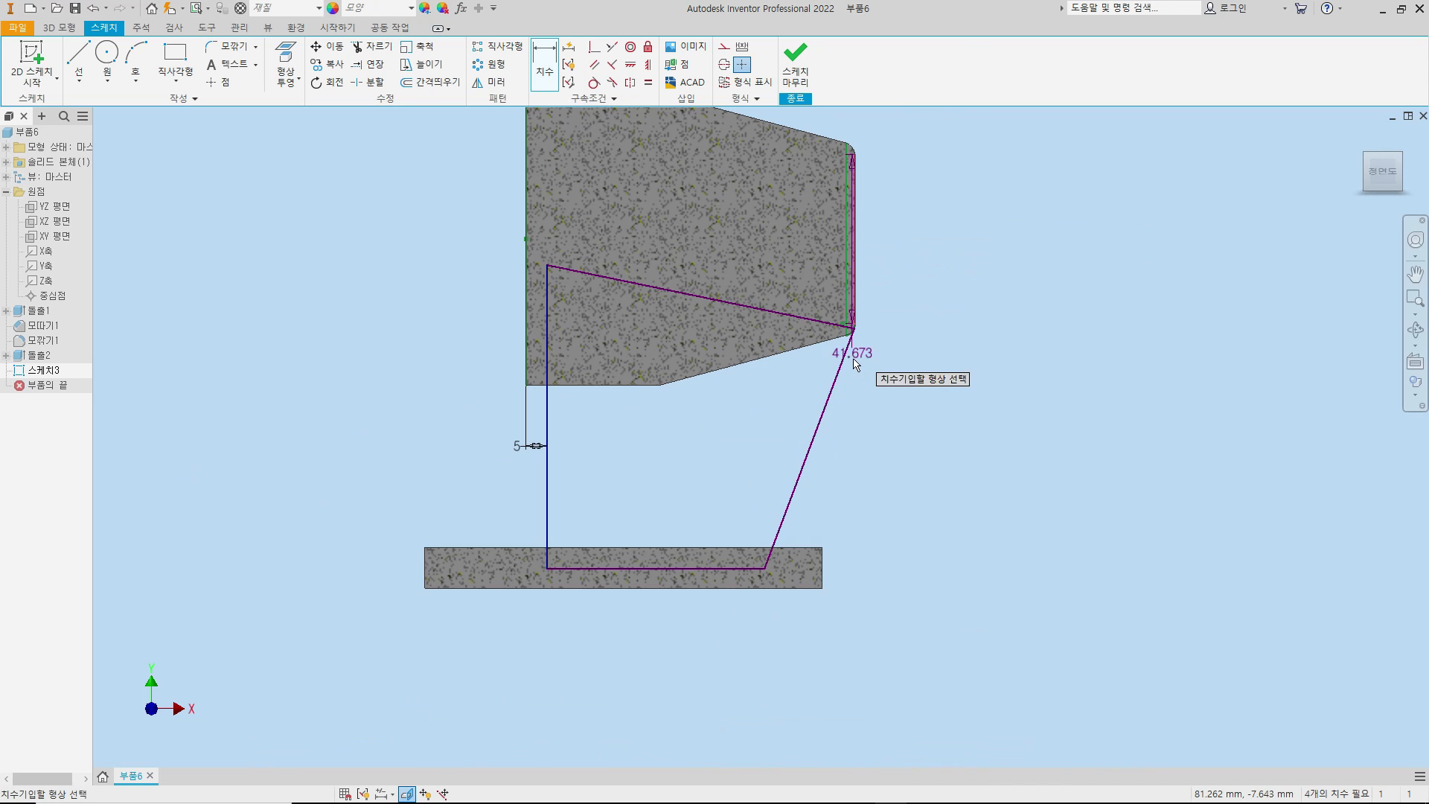
pyautogui.click(839, 369)
pyautogui.click(828, 478)
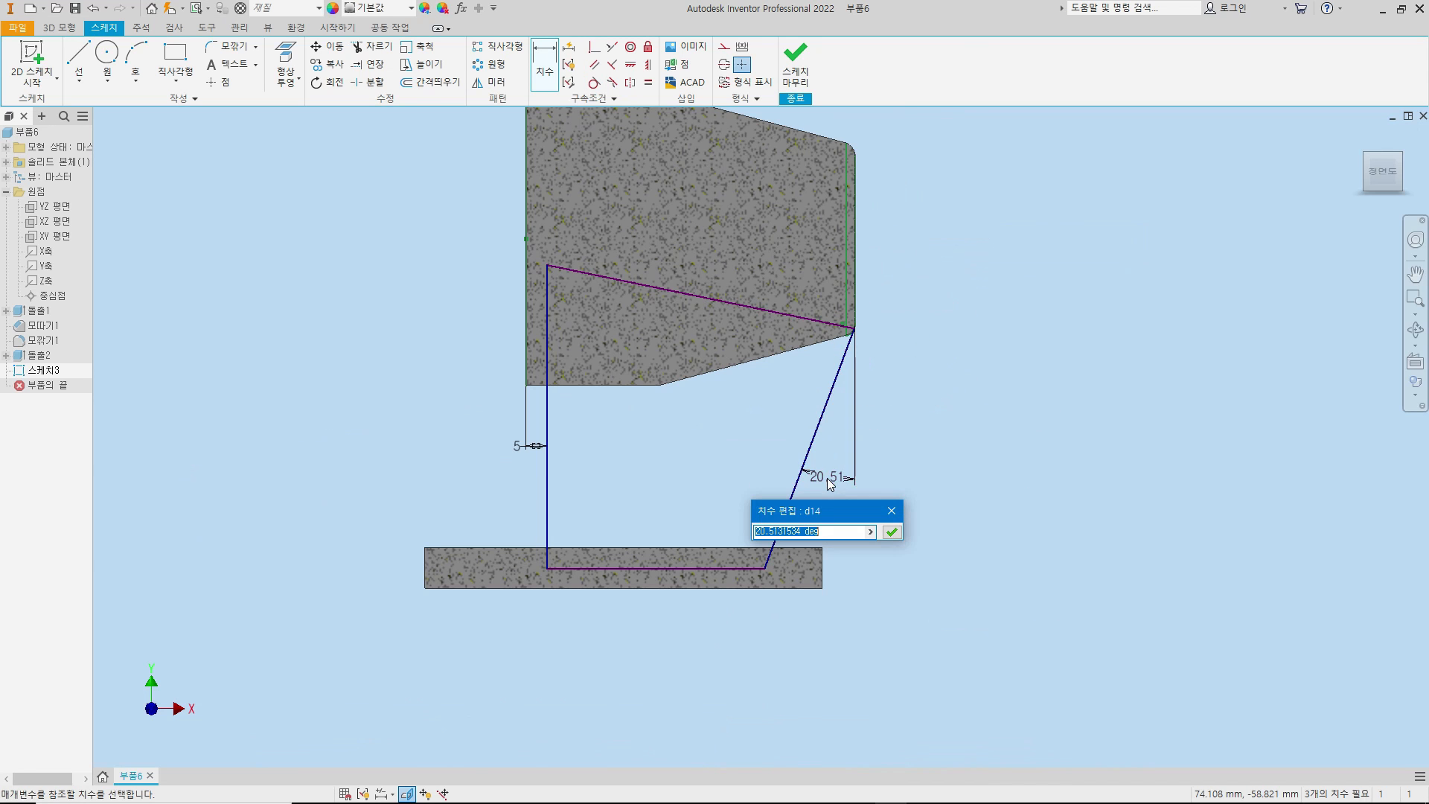
pyautogui.write('15')
pyautogui.press('Return')
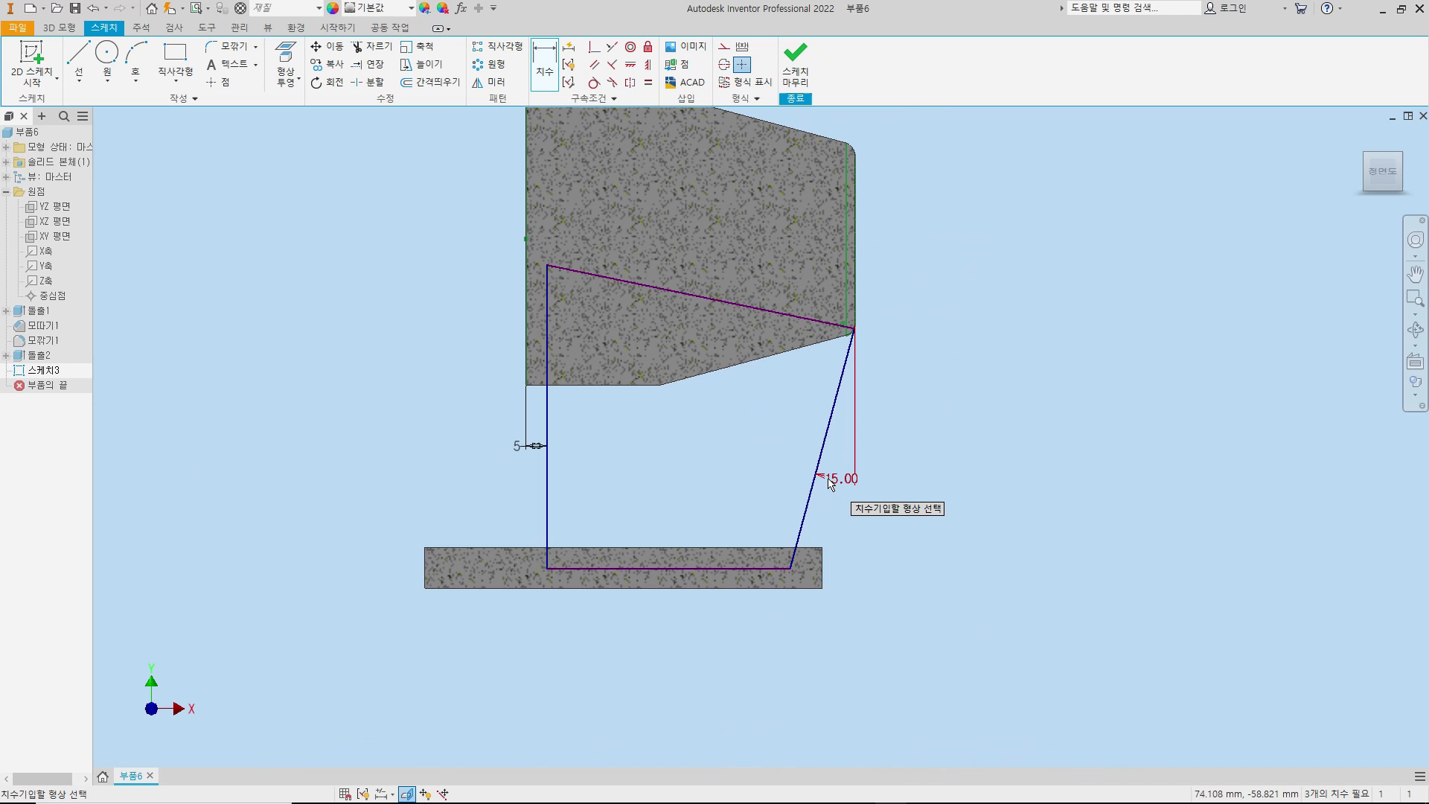
# - Change the slanted support line's angle dimension to 25 degrees
pyautogui.click(840, 480)
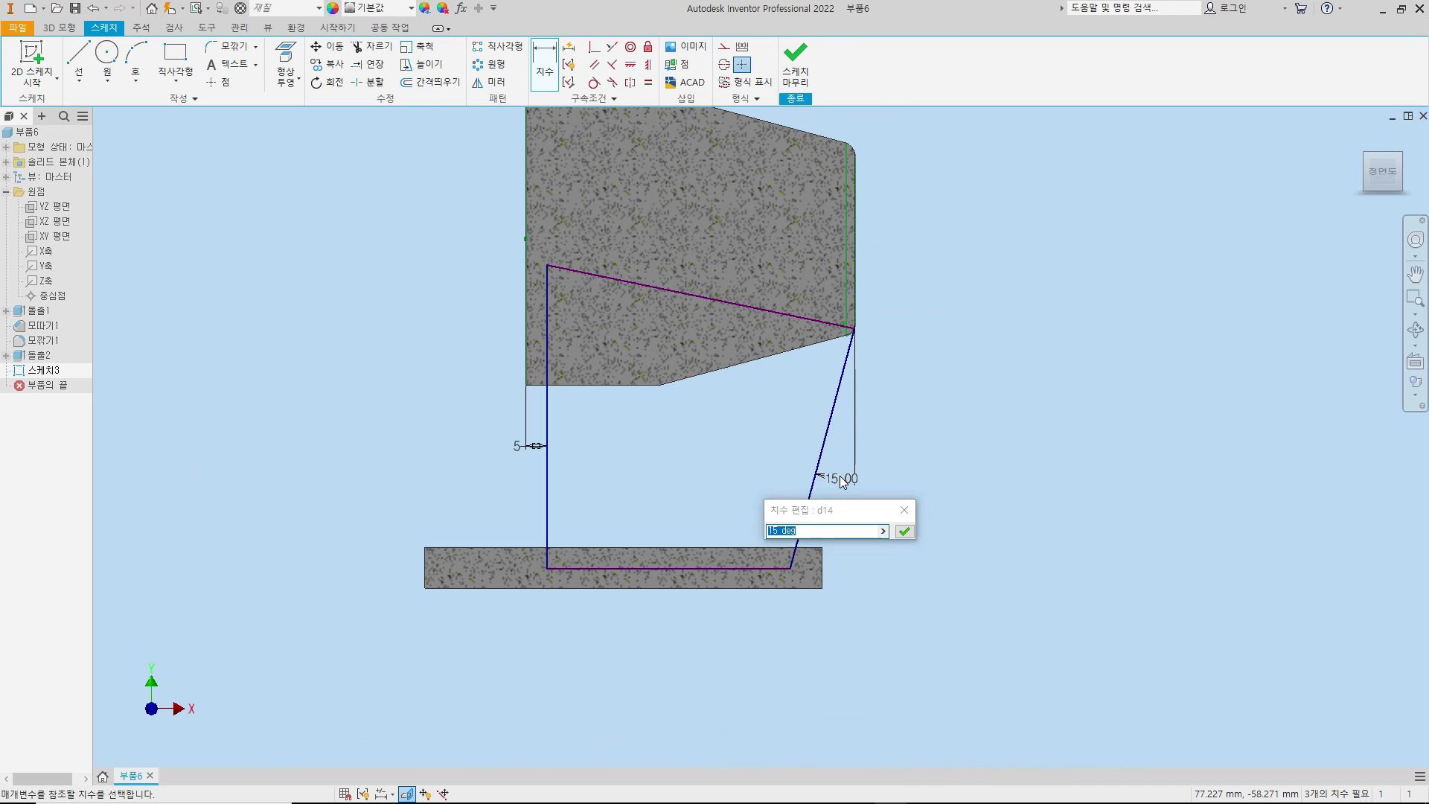
pyautogui.click(808, 531)
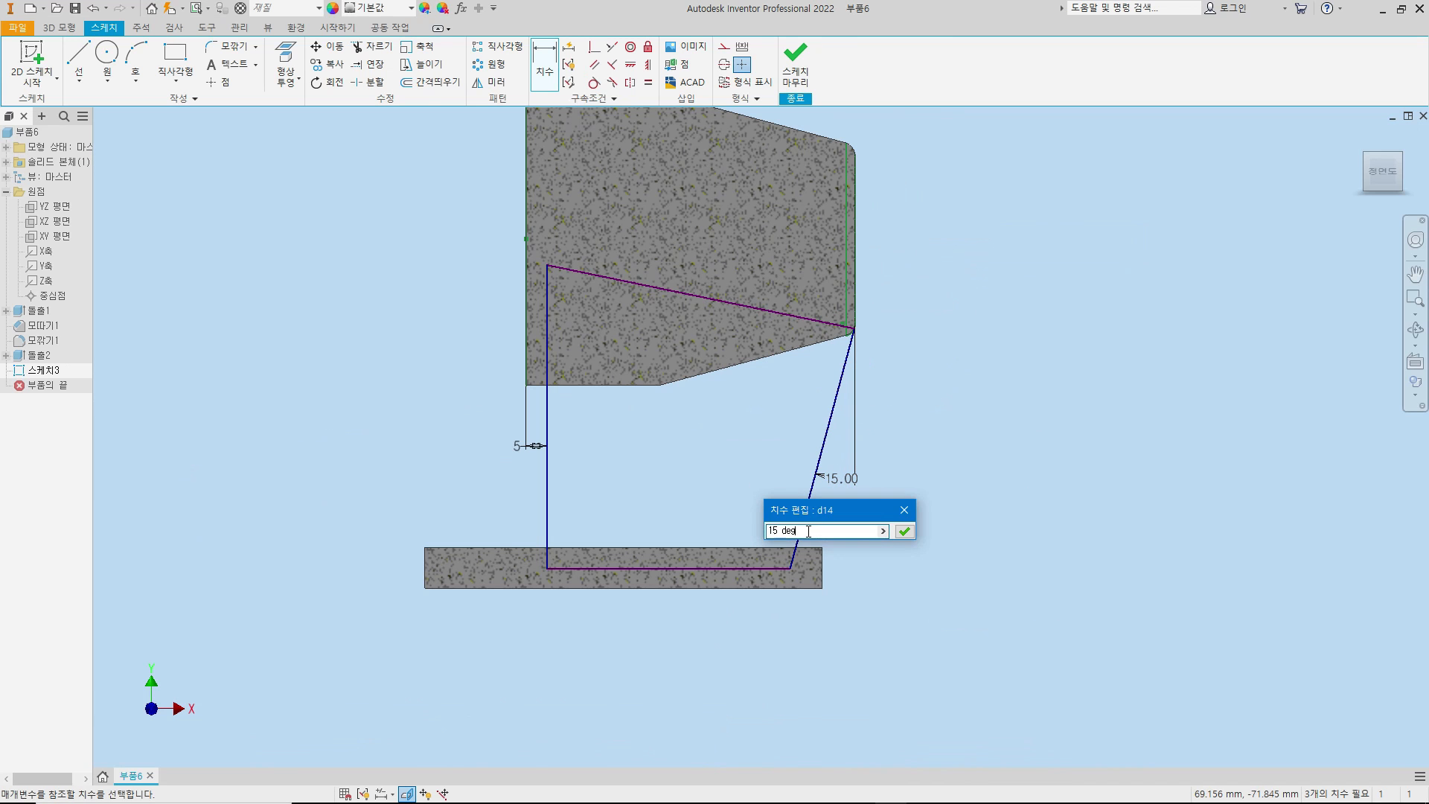
pyautogui.write('25')
pyautogui.press('Return')
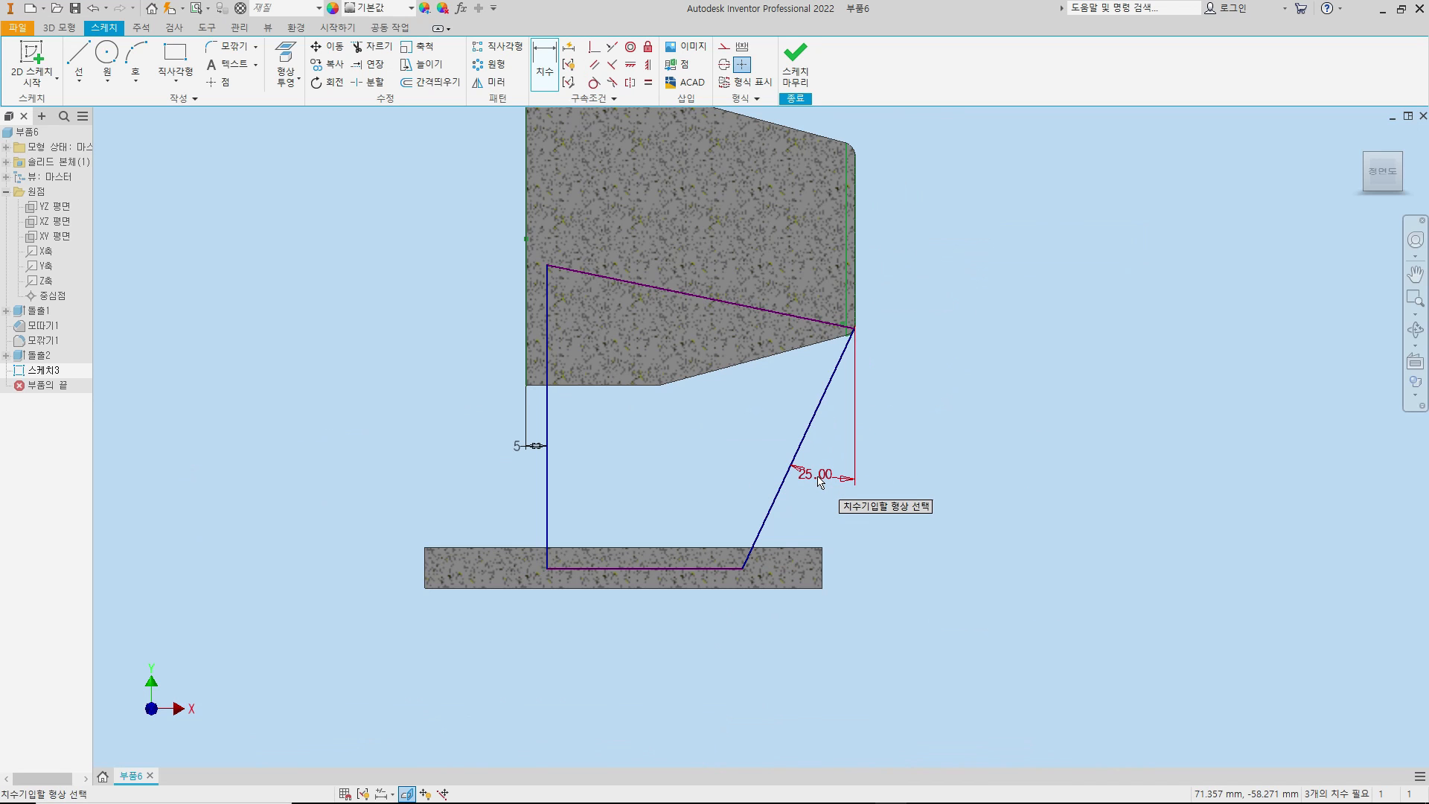
pyautogui.press('Escape')
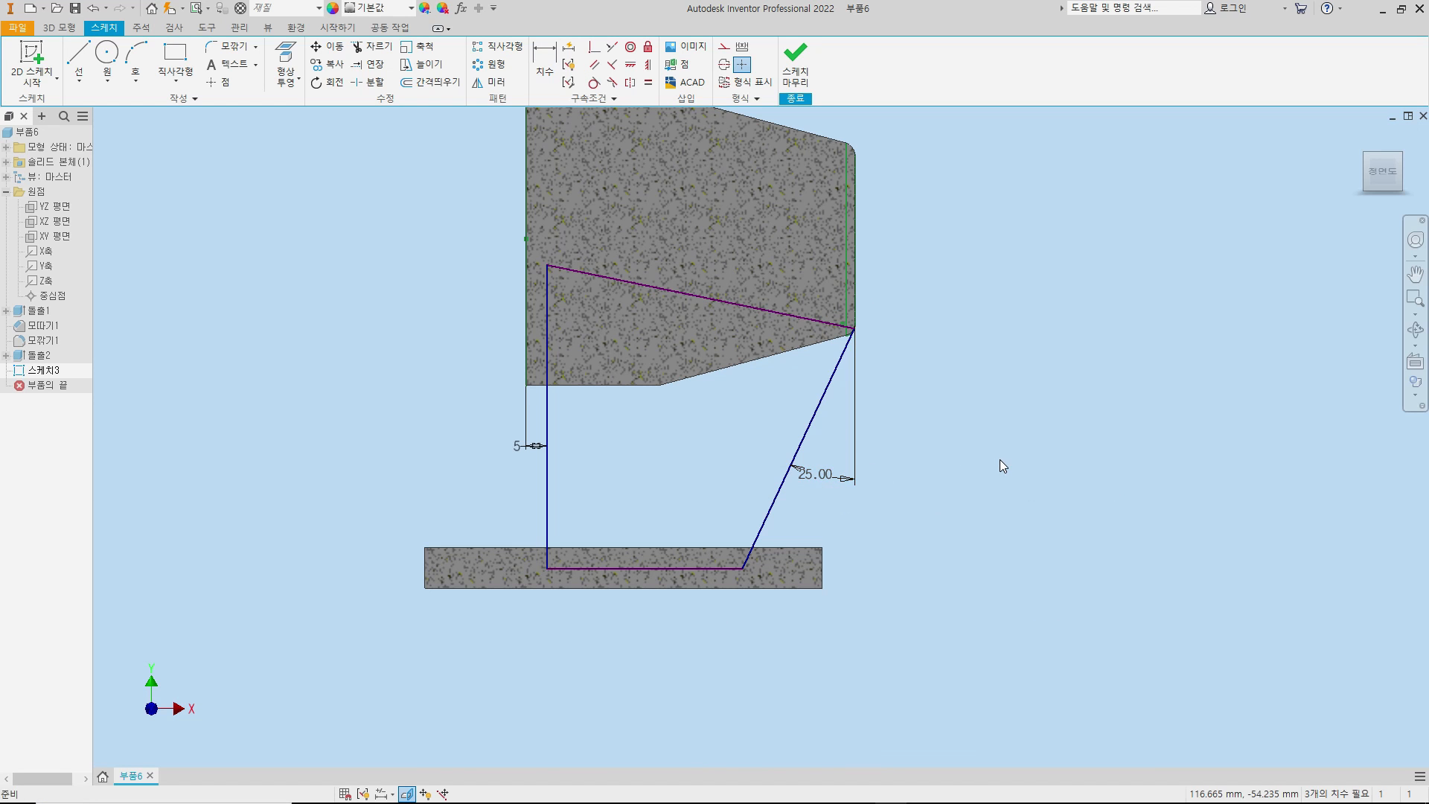
# - Extrude the support profile symmetrically about the sketch plane to a total of 8 mm, joined to the body and base plate
pyautogui.scroll(-1, 999, 459)
pyautogui.press('e')
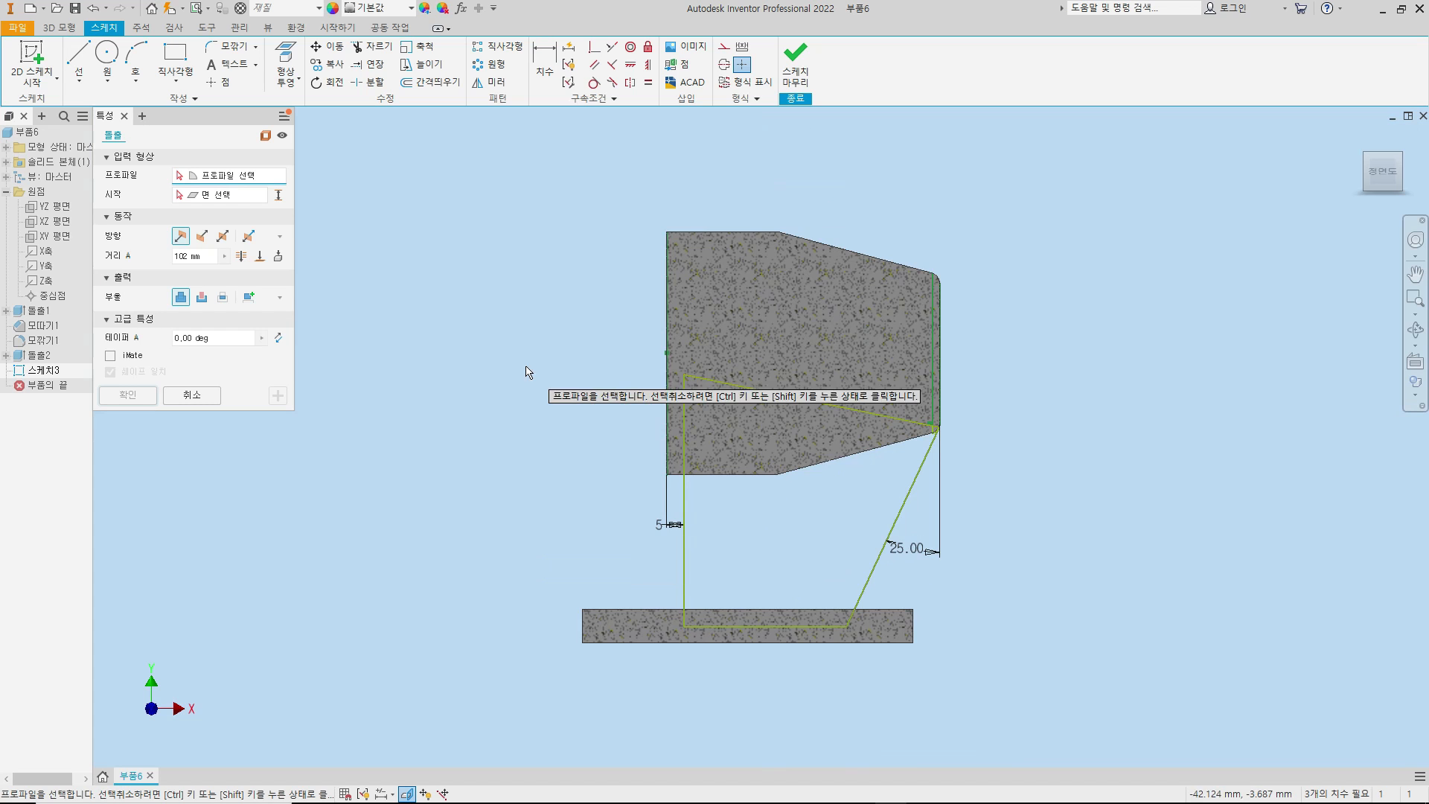
pyautogui.click(223, 236)
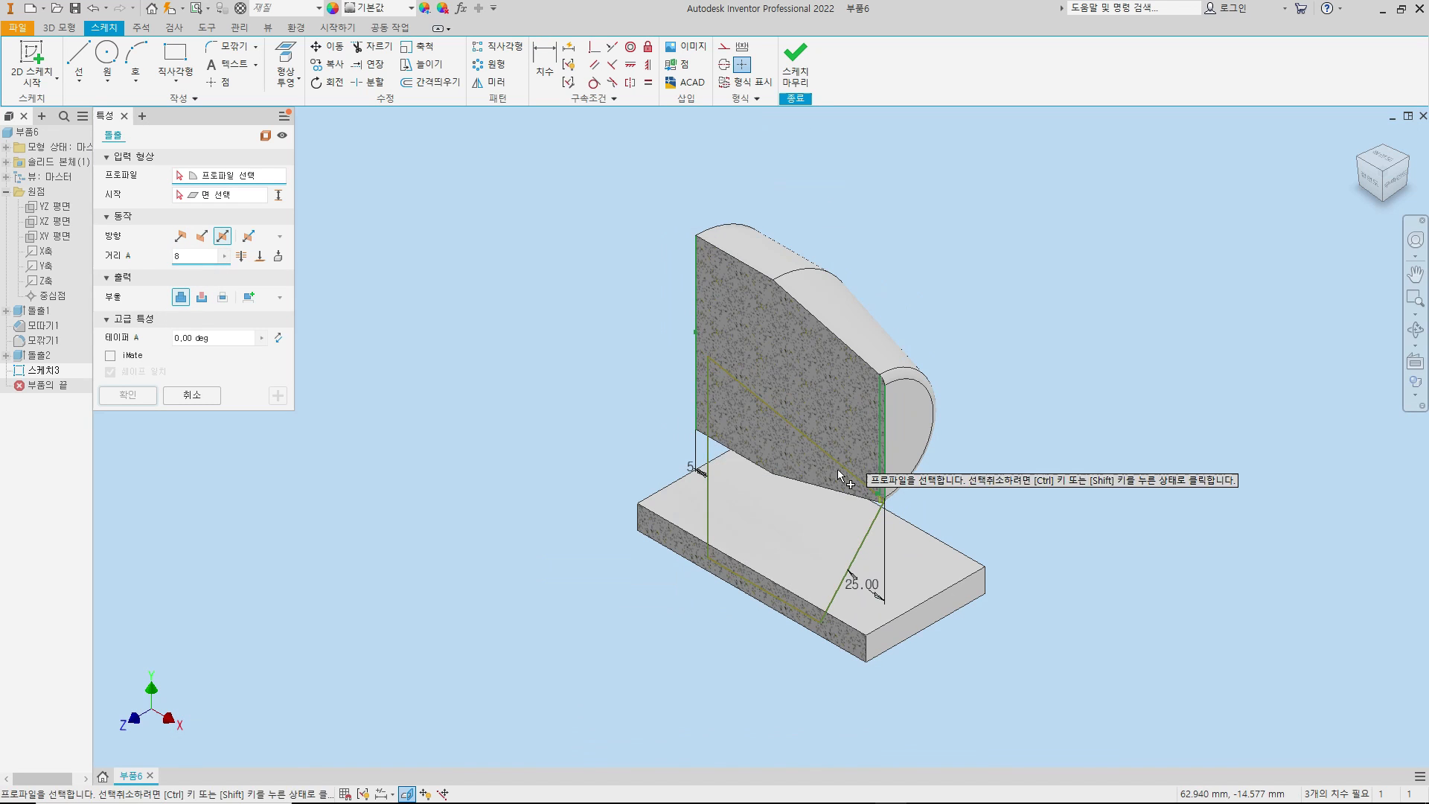
pyautogui.click(778, 484)
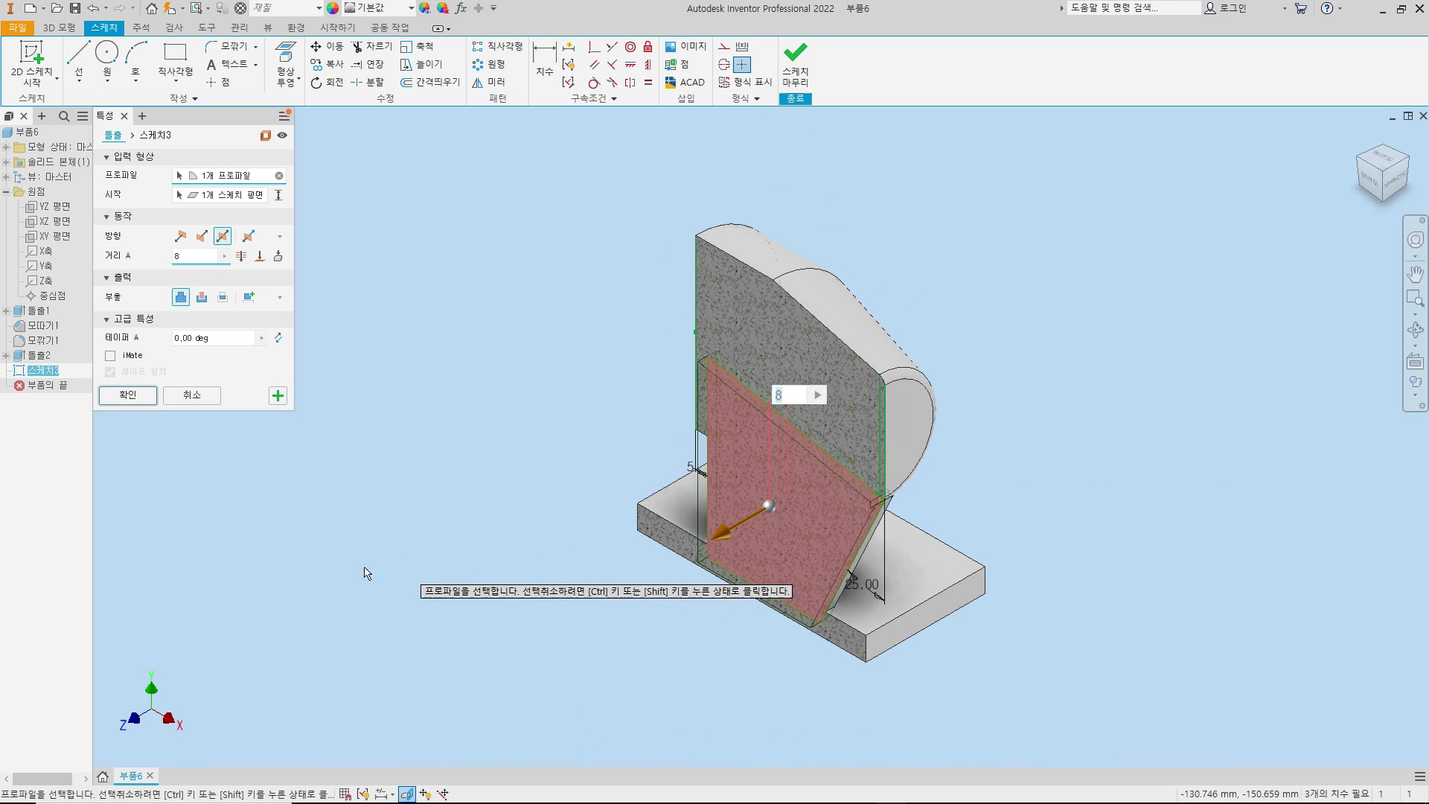
pyautogui.click(130, 396)
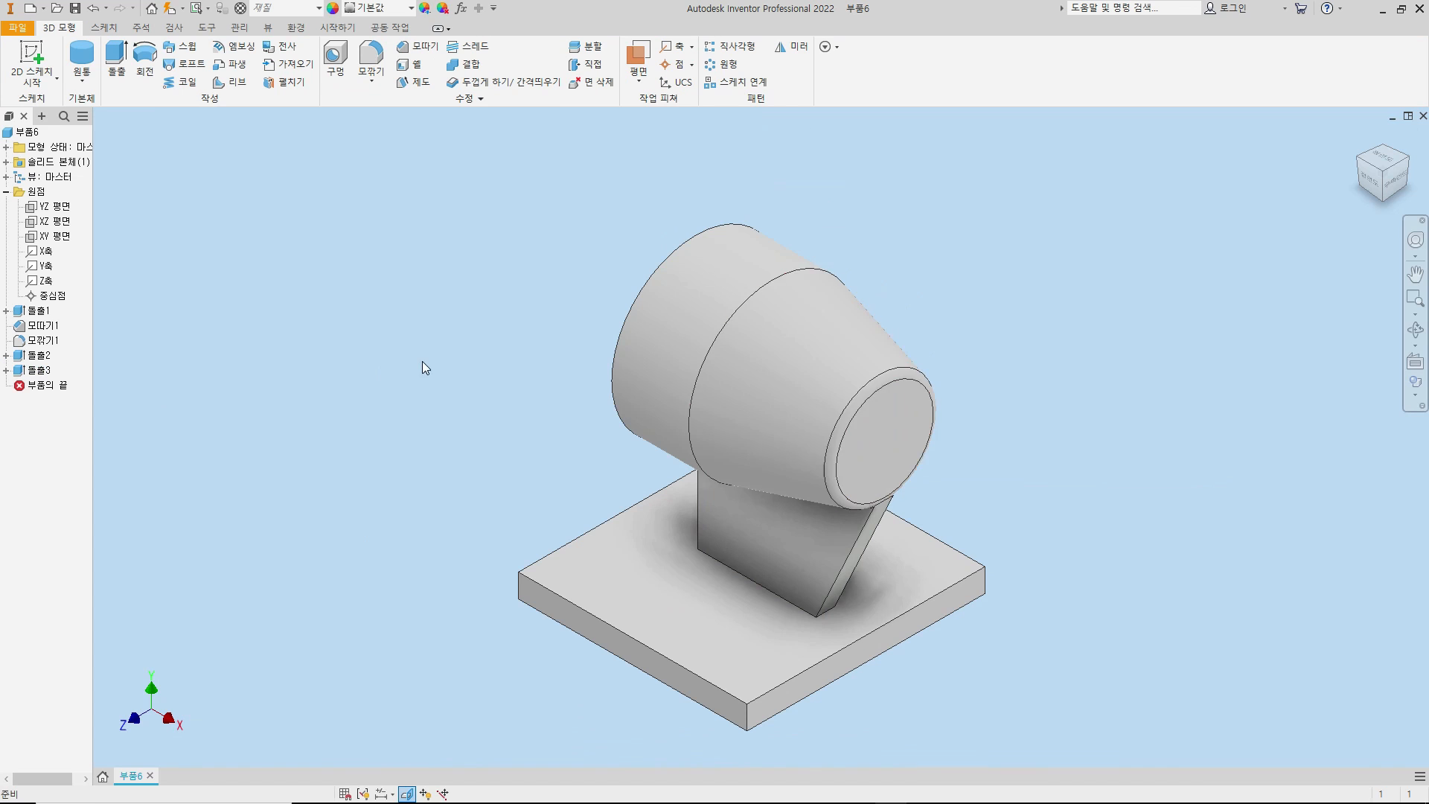
# - Start a sketch on the XY origin plane and slice the model's graphics along the sketch plane
pyautogui.scroll(-5, 770, 525)
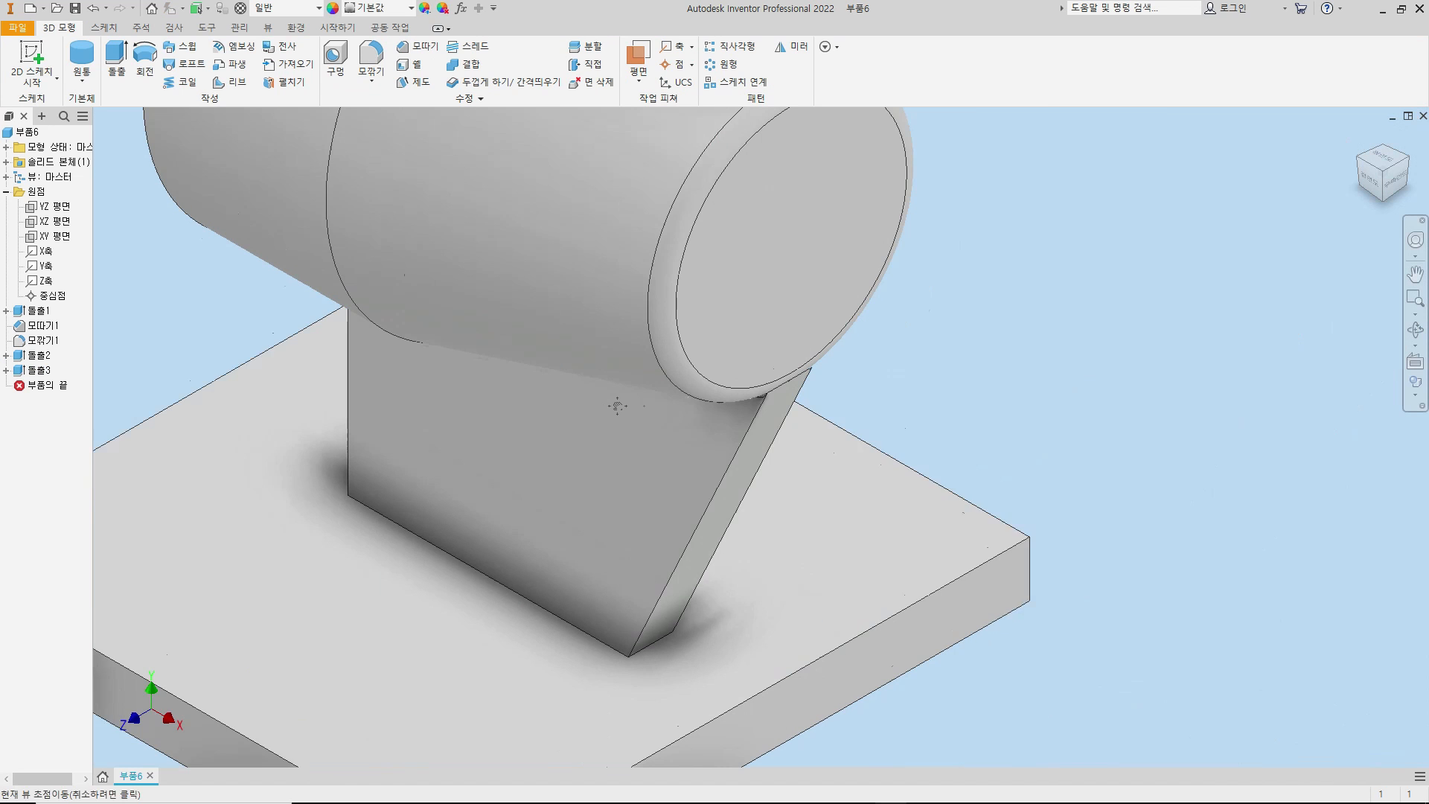
pyautogui.click(1393, 178)
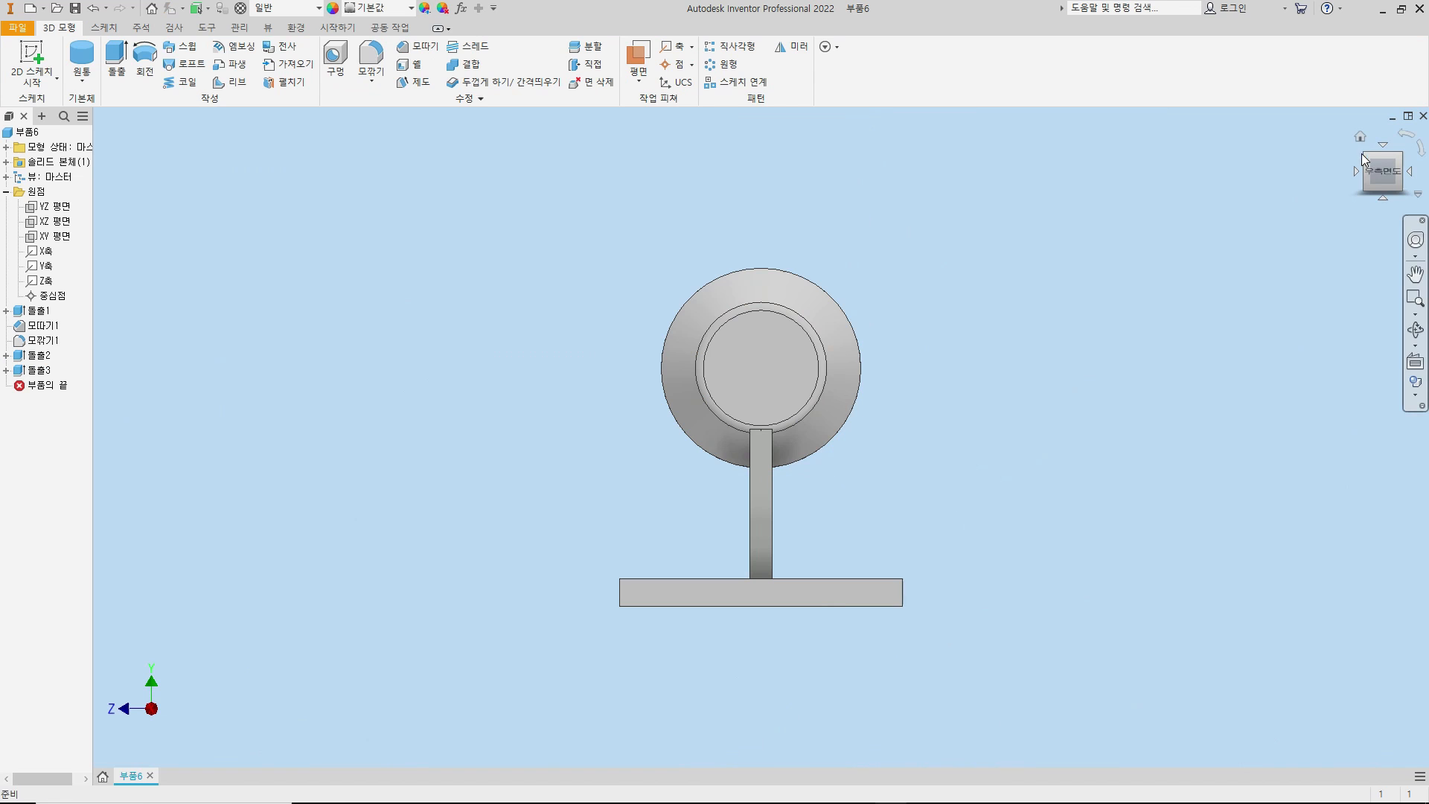
pyautogui.press('F6')
pyautogui.moveTo(935, 482); pyautogui.dragTo(937, 477, button='middle')
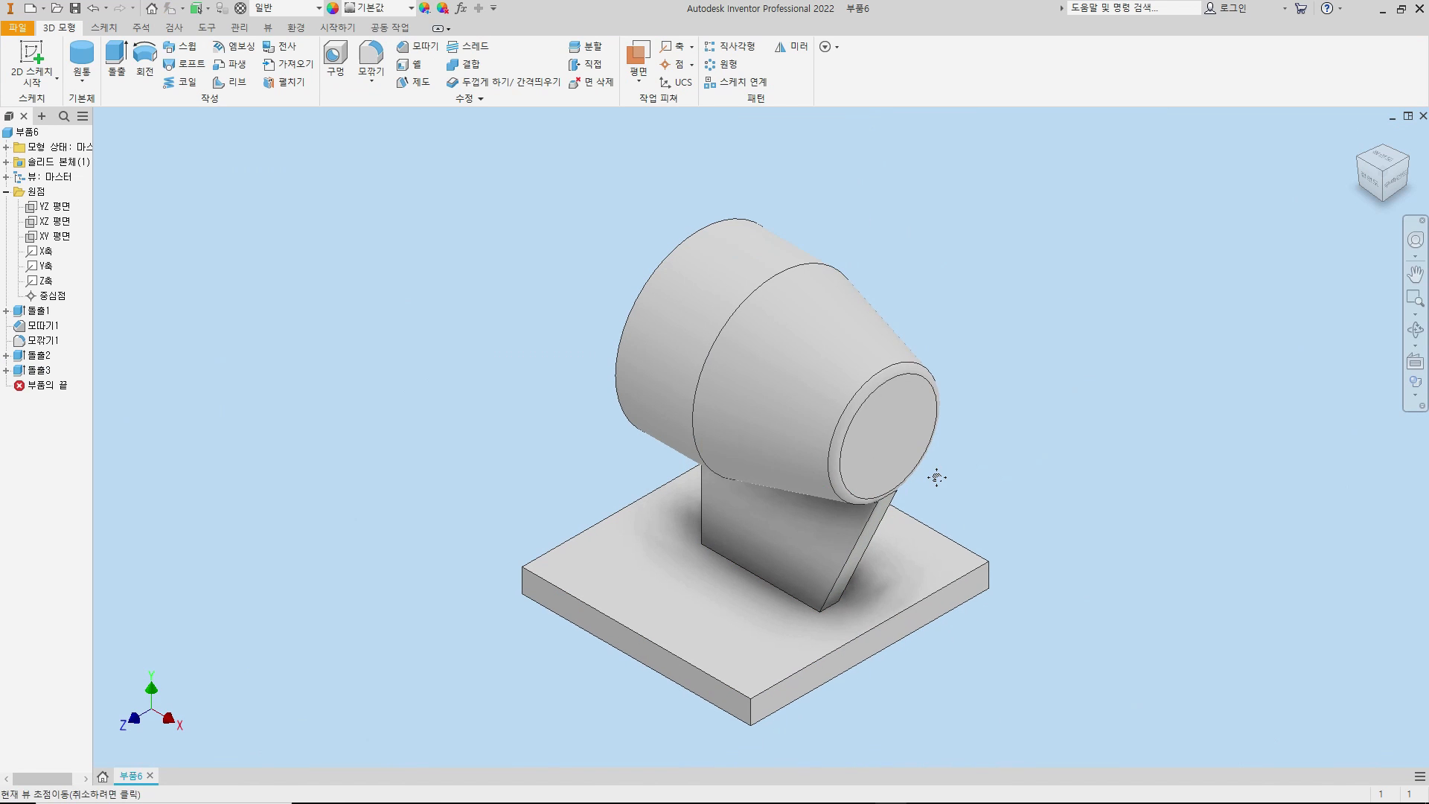
pyautogui.moveTo(440, 485); pyautogui.dragTo(520, 322, button='middle')
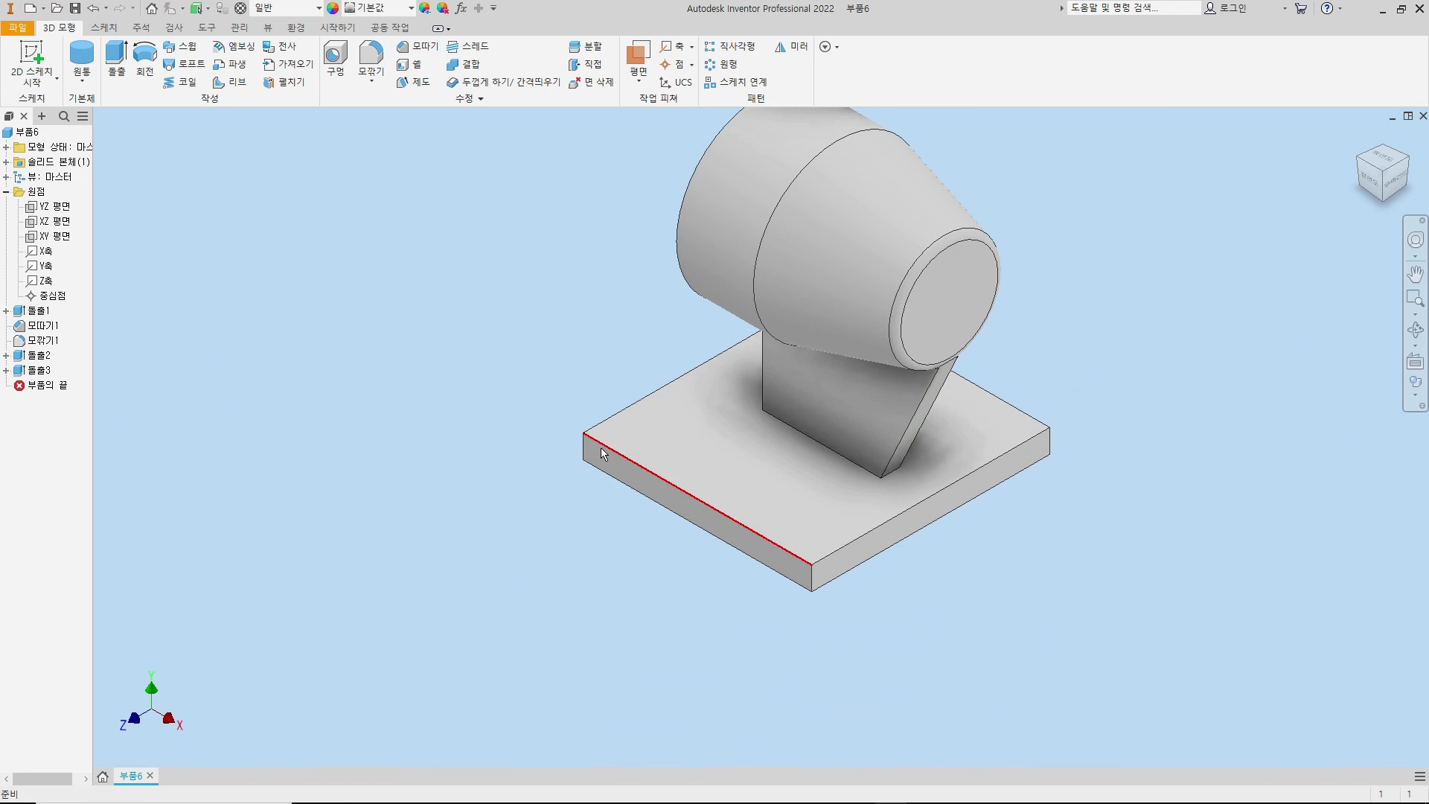
pyautogui.click(67, 241)
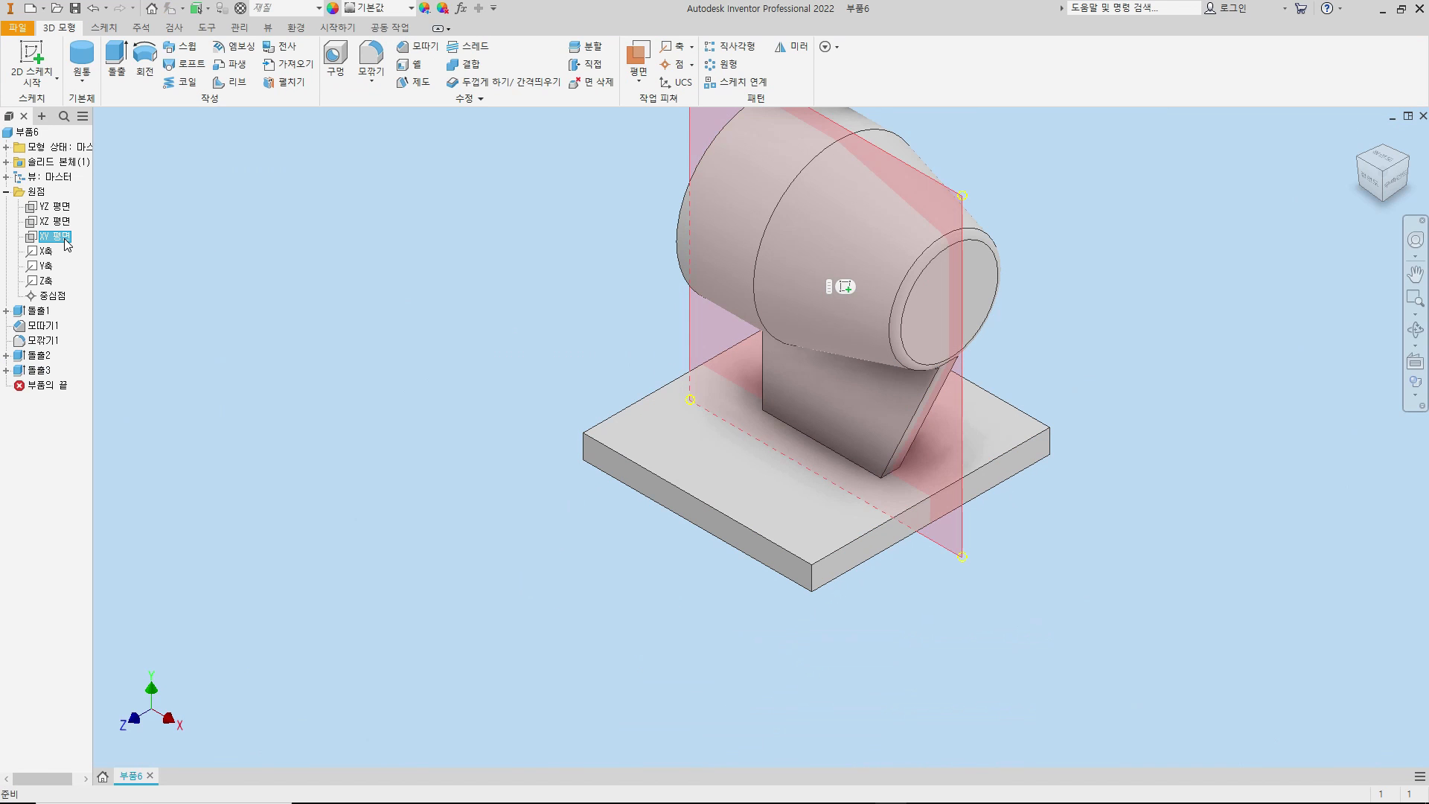
pyautogui.click(846, 287)
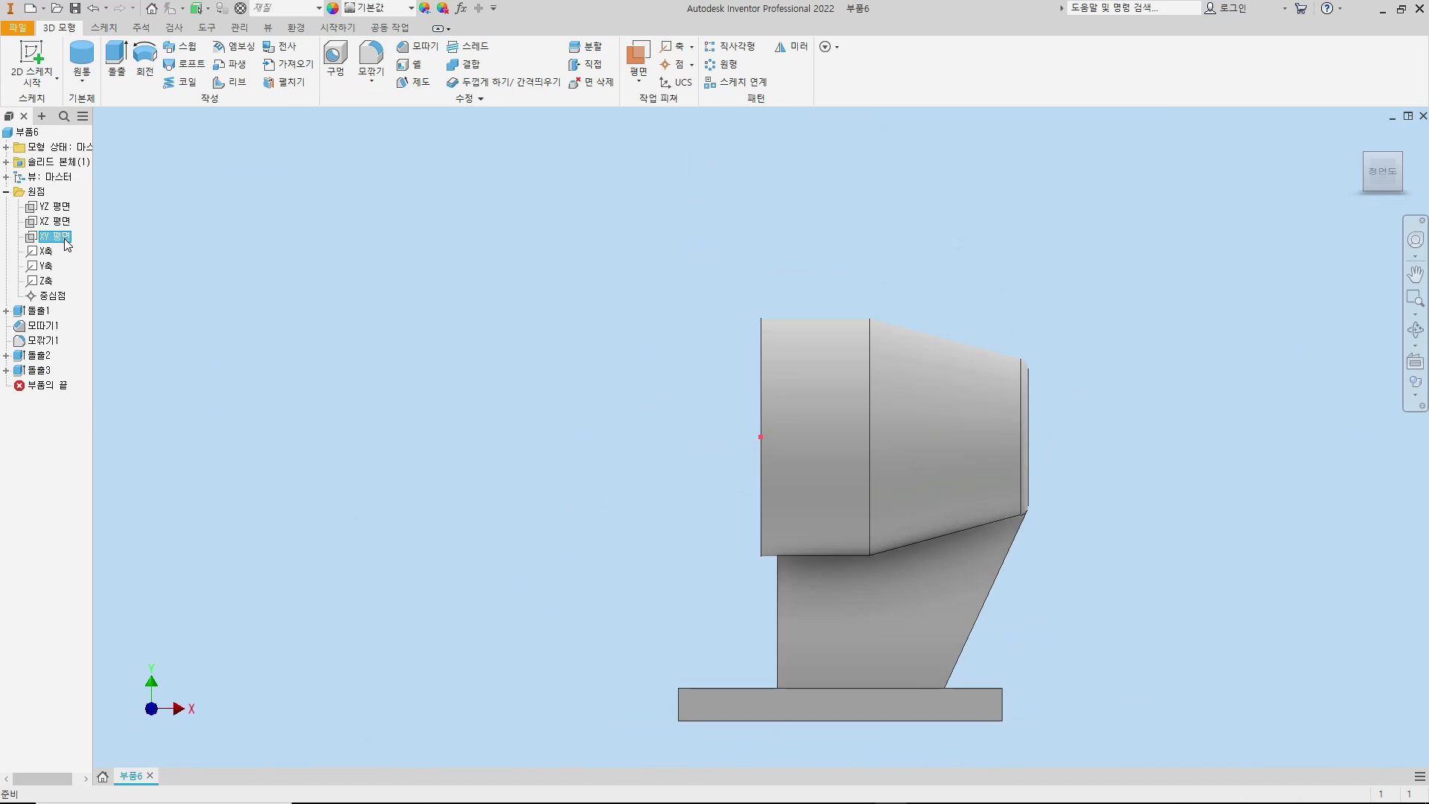
pyautogui.press('F7')
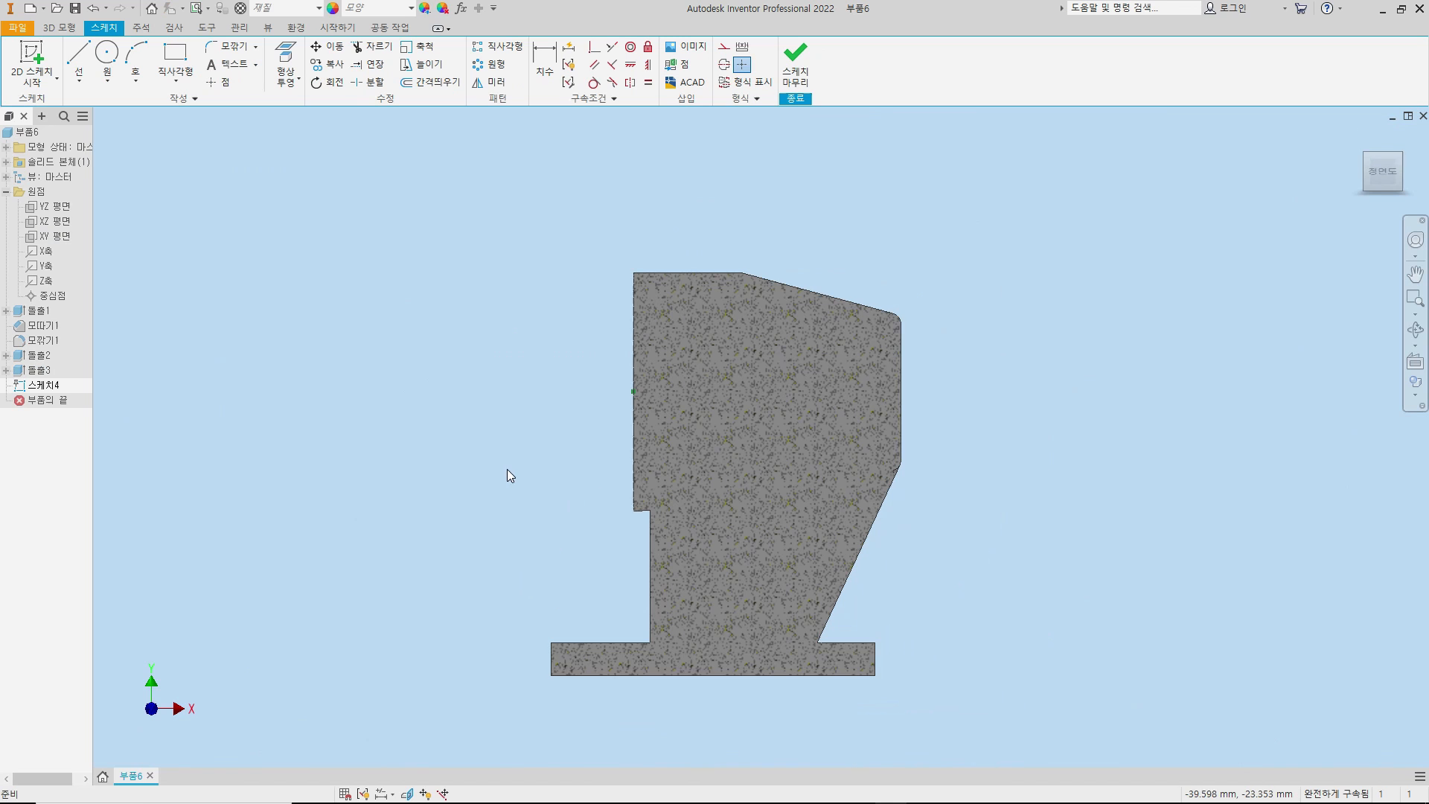
pyautogui.moveTo(770, 480); pyautogui.dragTo(723, 423, button='middle')
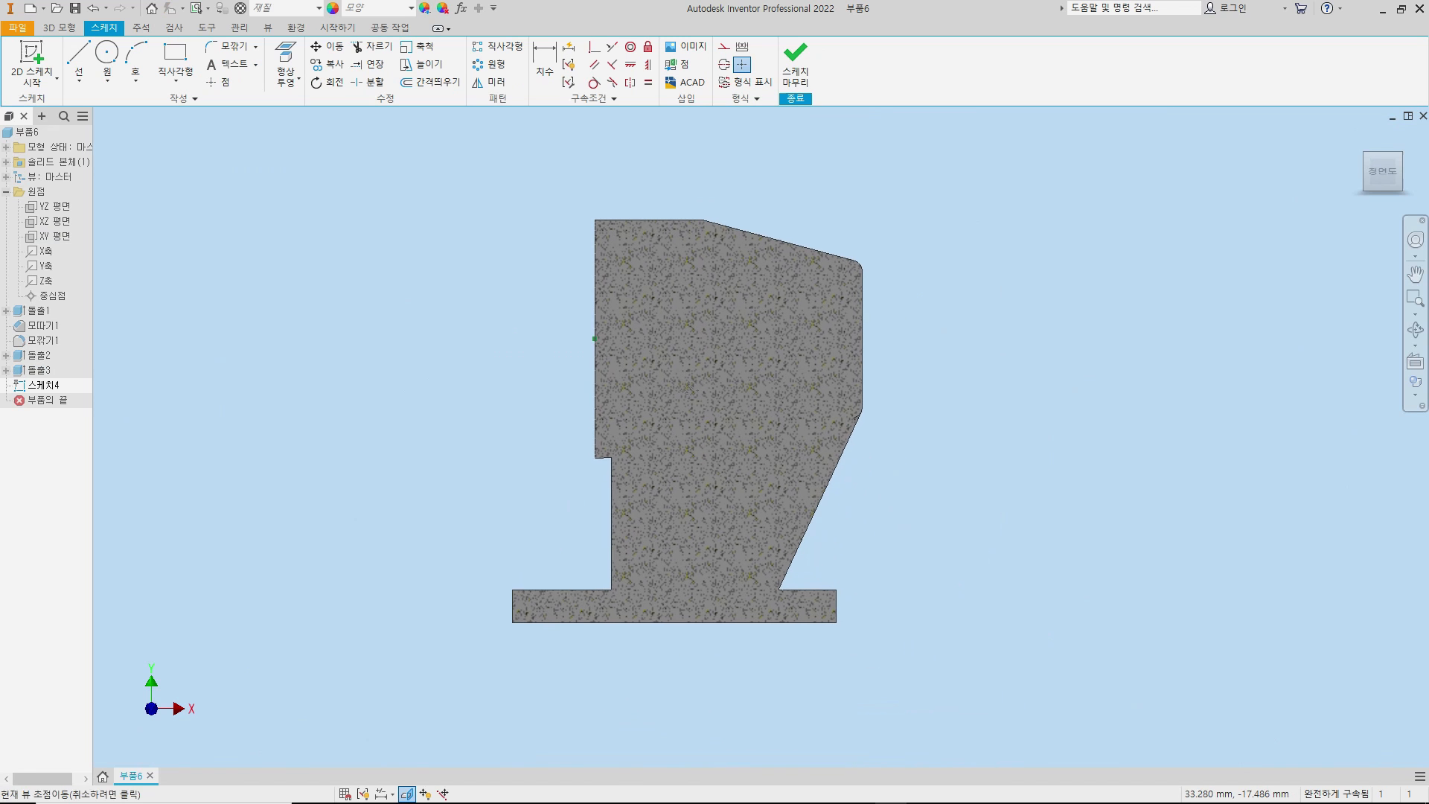
# - Sketch a narrow vertical rectangle about 8.3 mm wide from the body's axis height down into the base plate
pyautogui.click(180, 61)
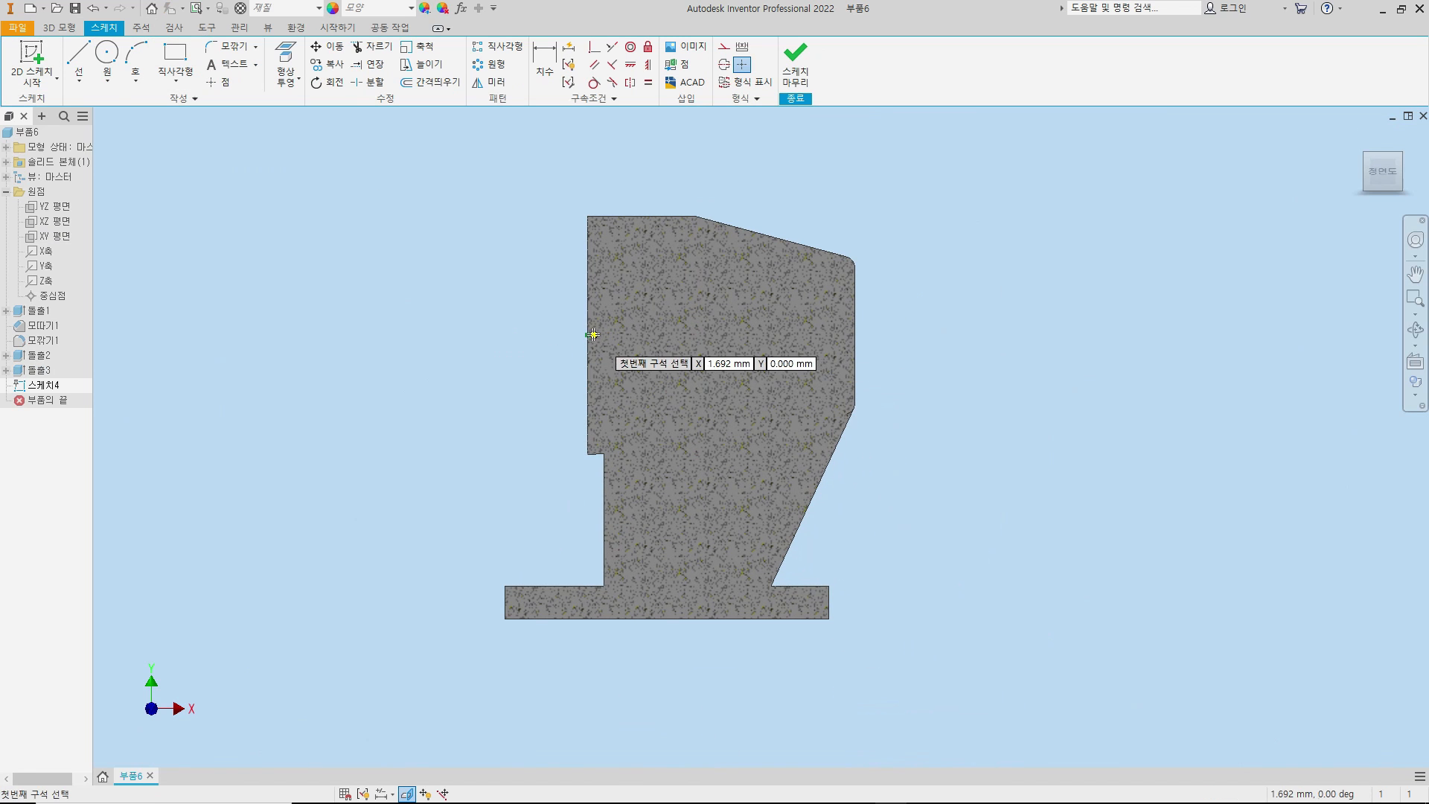
pyautogui.click(672, 336)
pyautogui.click(699, 608)
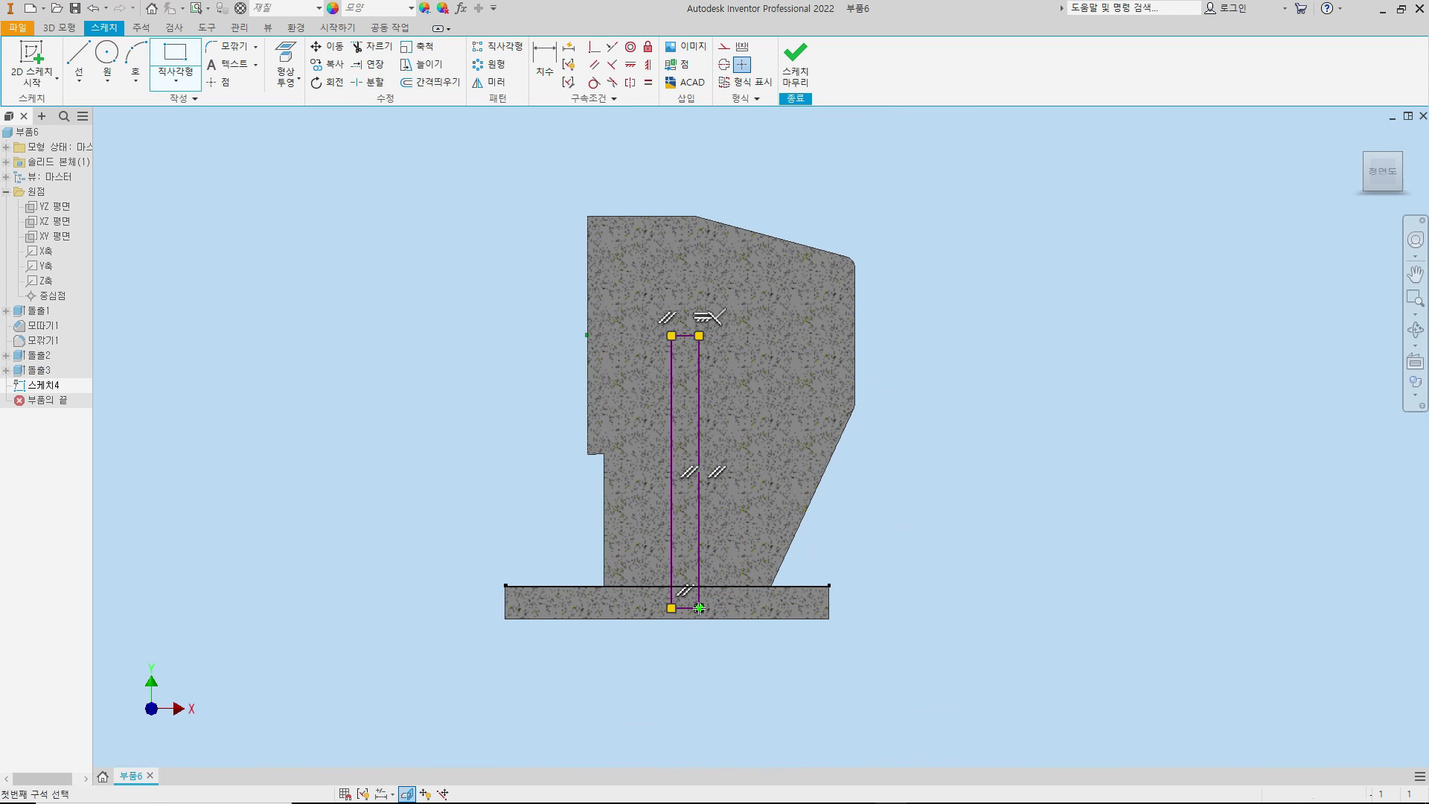
# - Dimension the narrow rectangle's width and set it to 8 mm
pyautogui.press('d')
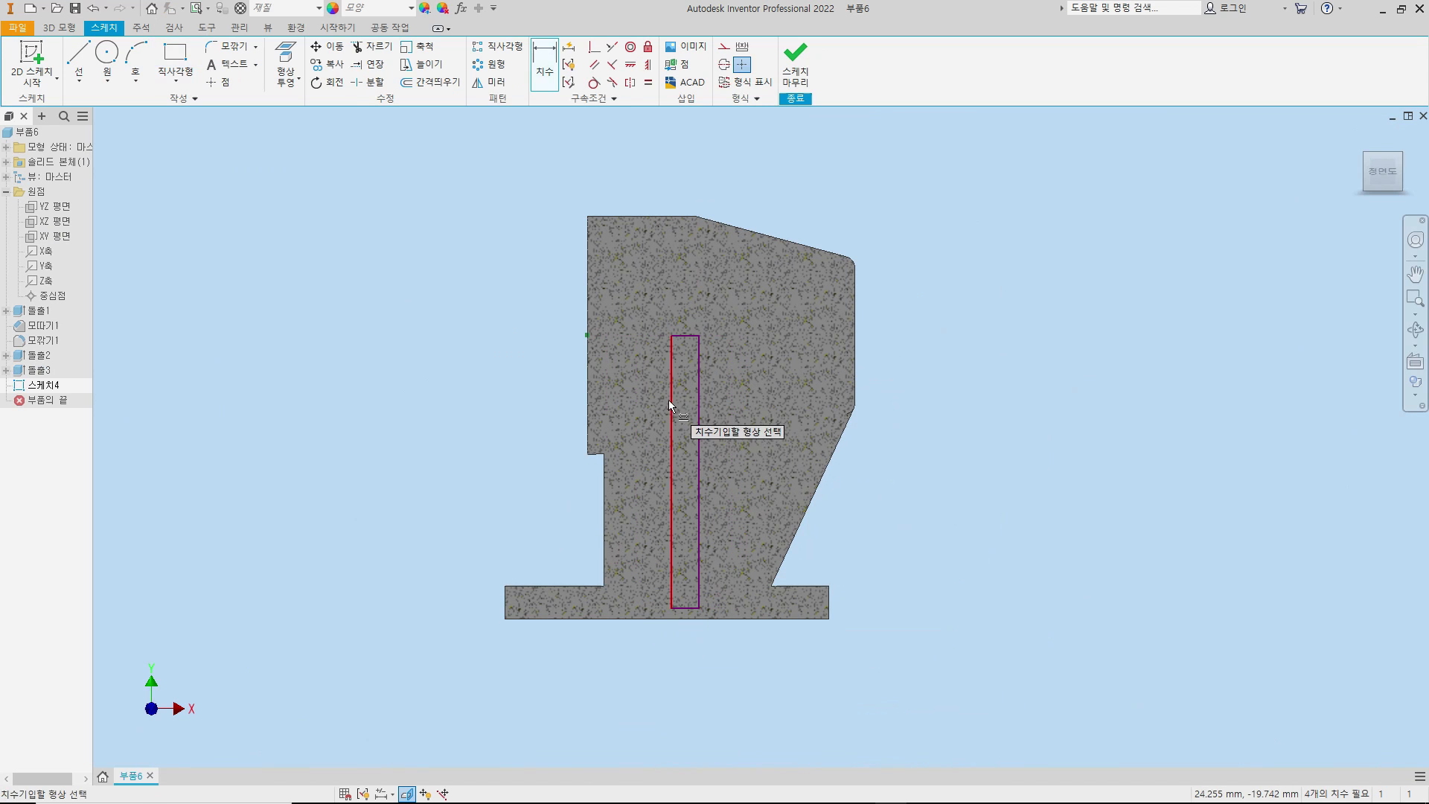
pyautogui.click(673, 396)
pyautogui.click(699, 377)
pyautogui.click(686, 278)
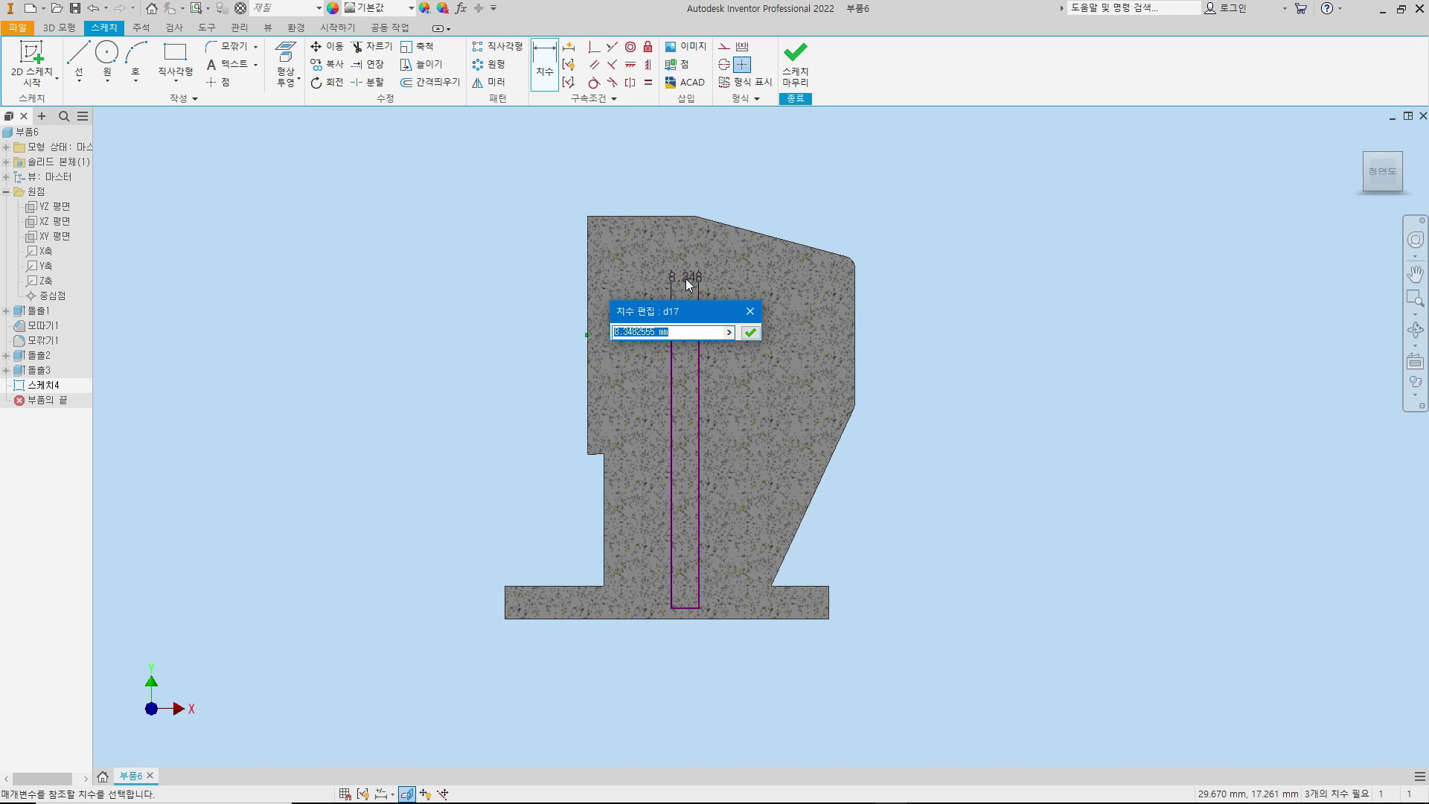
pyautogui.write('8')
pyautogui.press('Return')
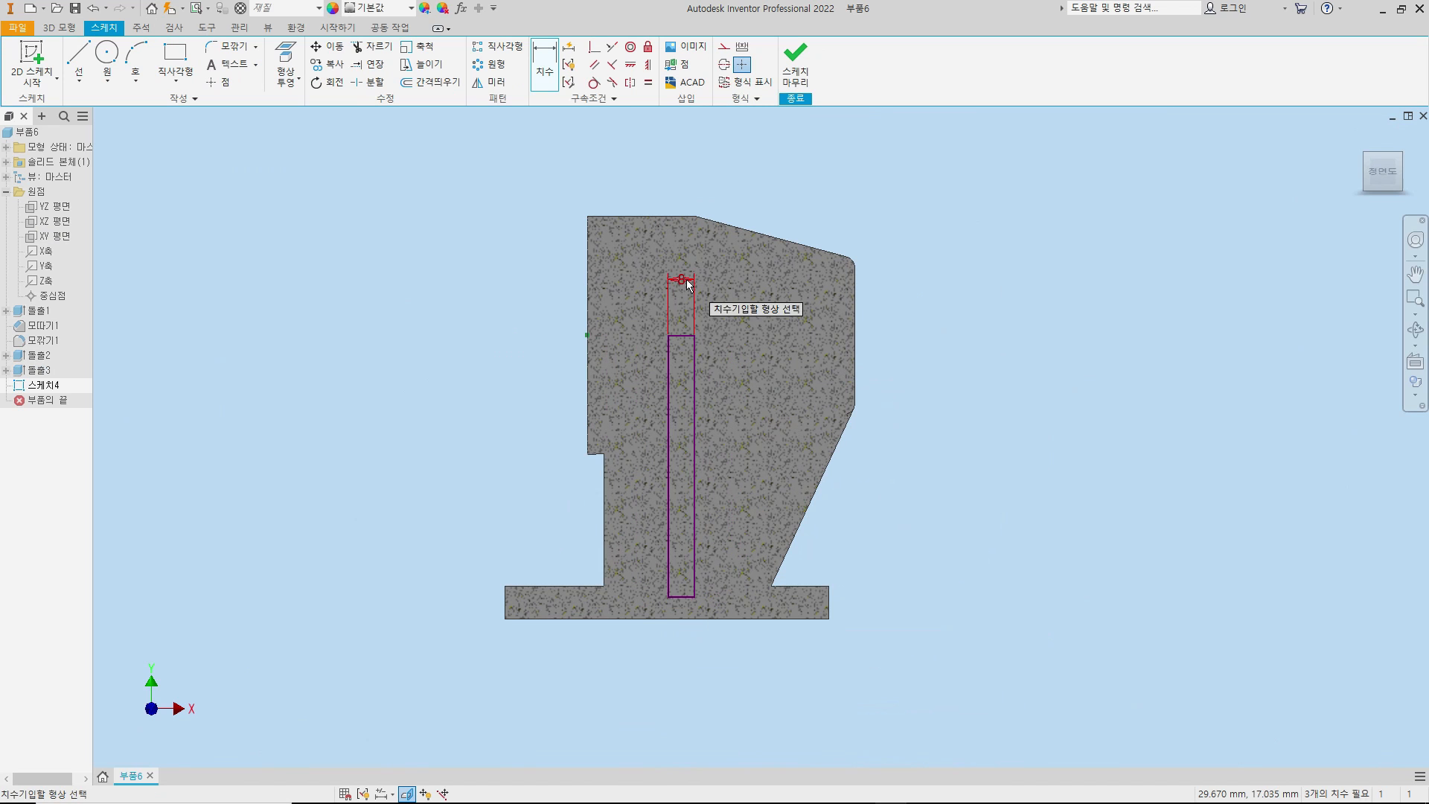
# - Dimension the distance from the body's large flat end to the rectangle's nearer long side as 14 mm
pyautogui.click(591, 371)
pyautogui.click(669, 355)
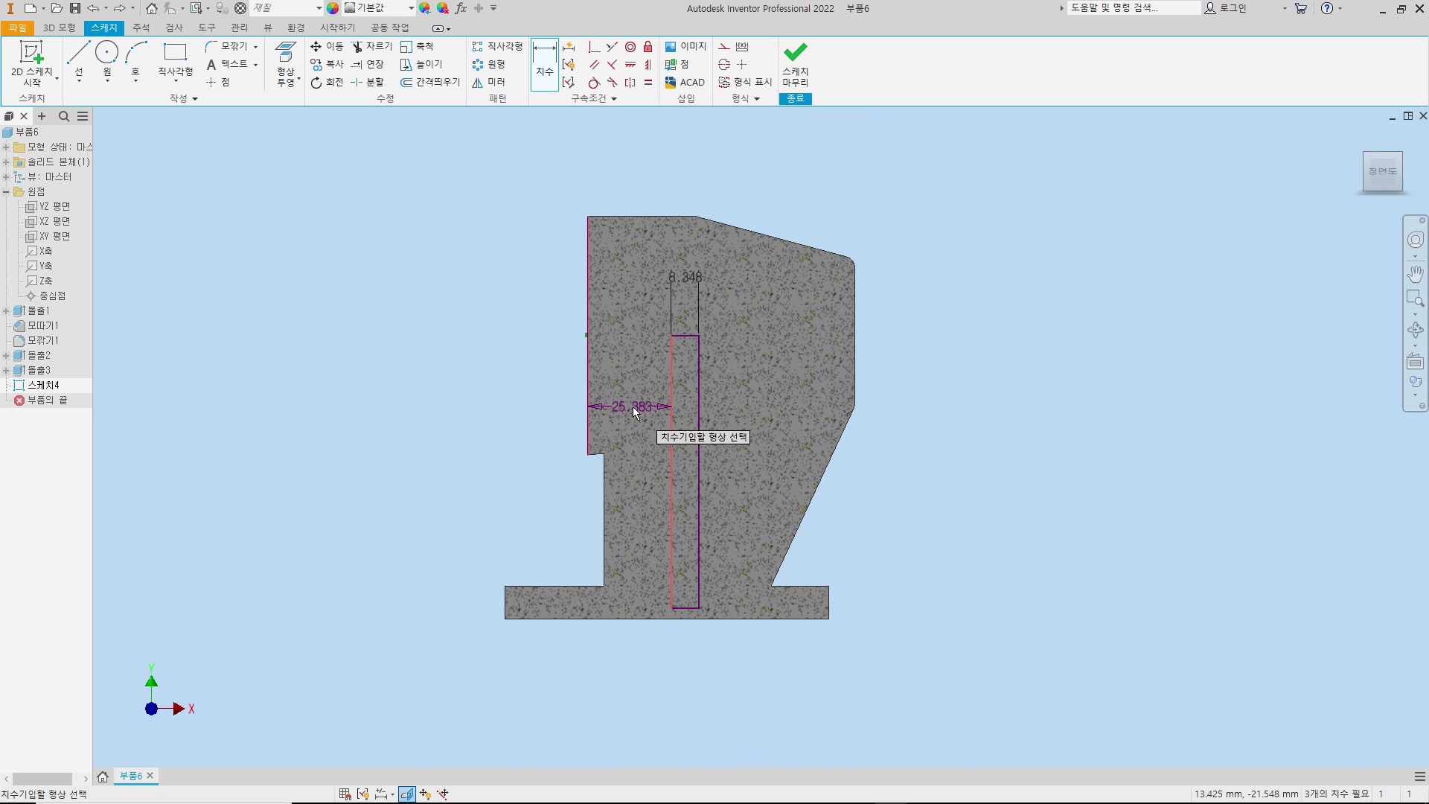
pyautogui.click(632, 407)
pyautogui.write('14')
pyautogui.press('Return')
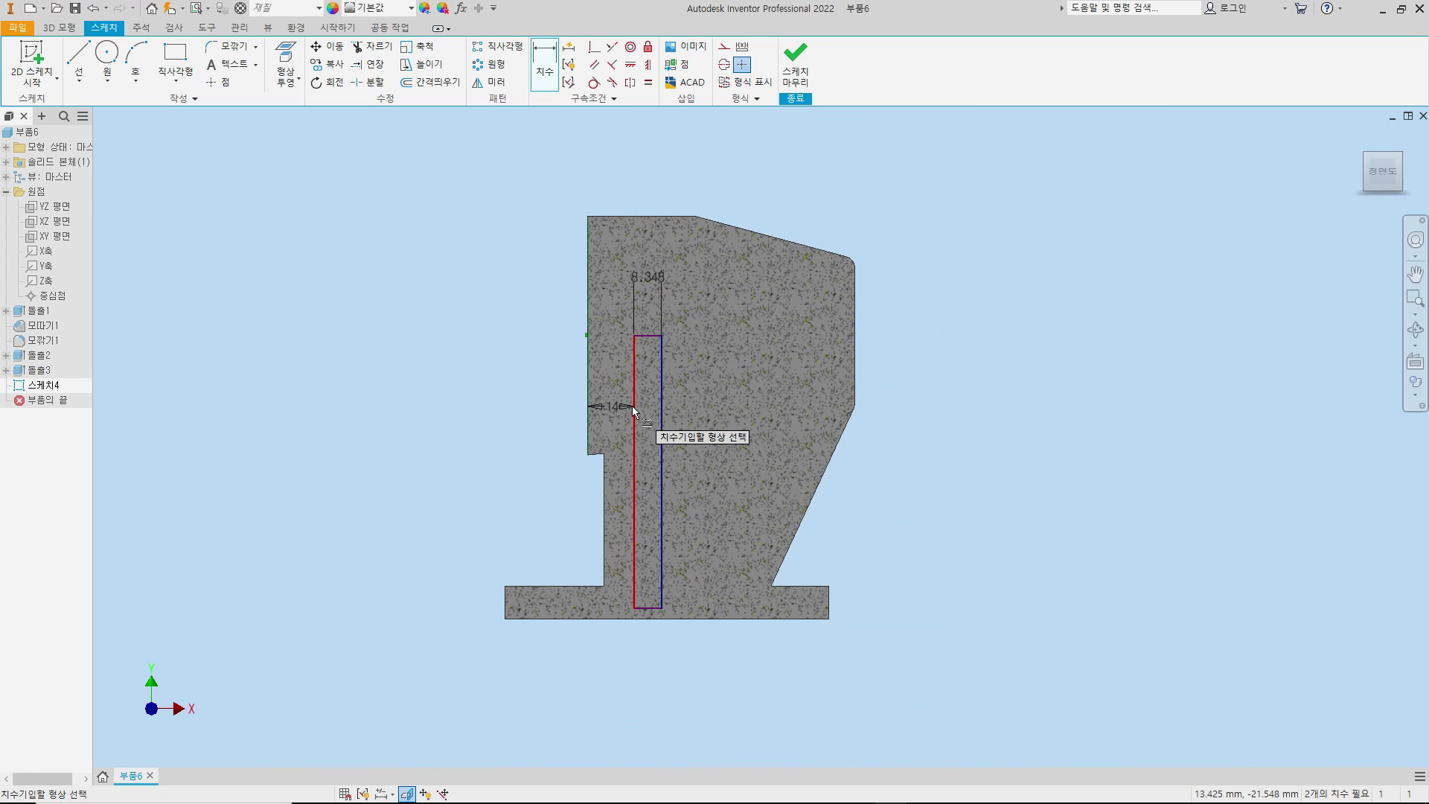
pyautogui.press('Escape')
# - Extrude the rectangle symmetrically about the sketch plane to a total of 72 mm, joined to the existing solid
pyautogui.press('e')
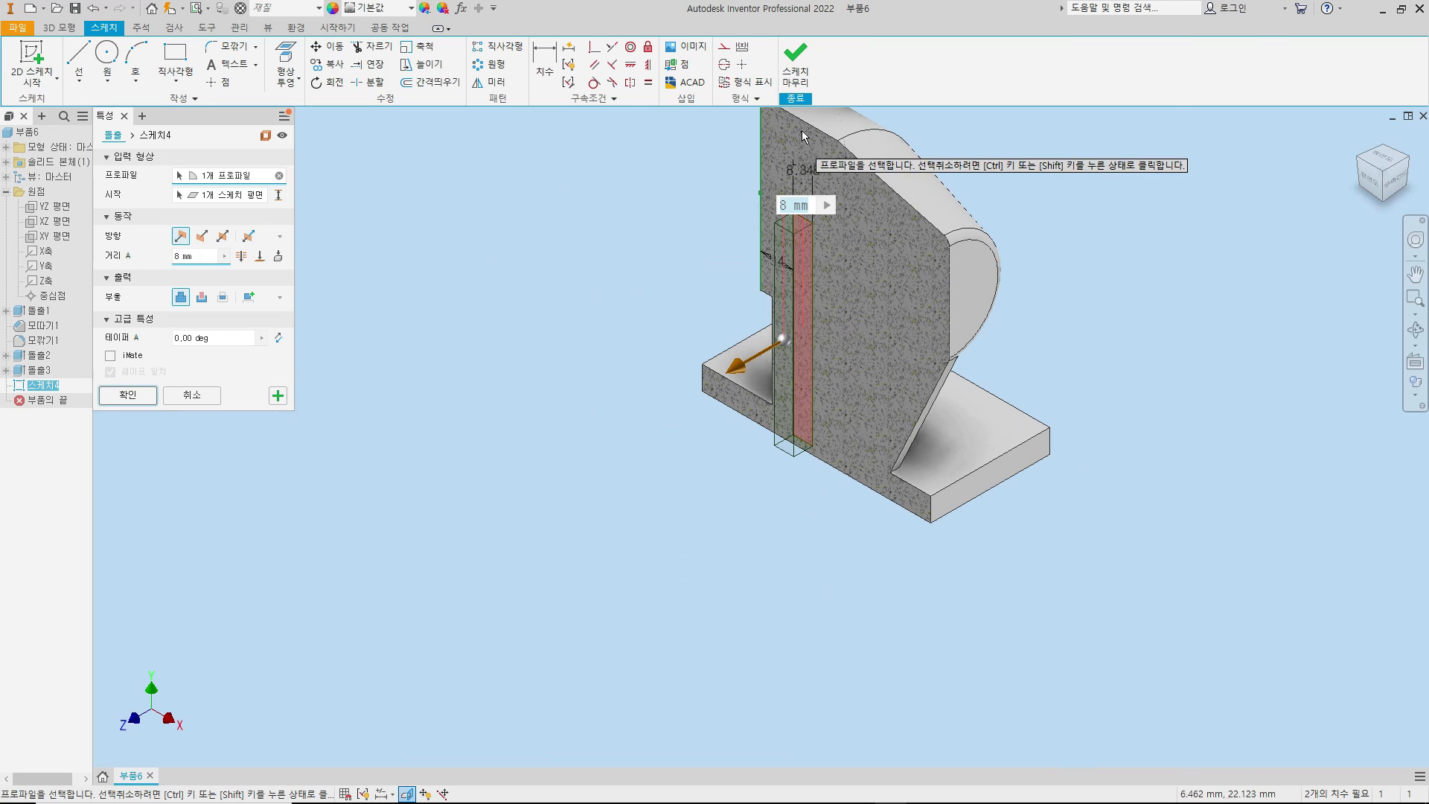
pyautogui.click(221, 237)
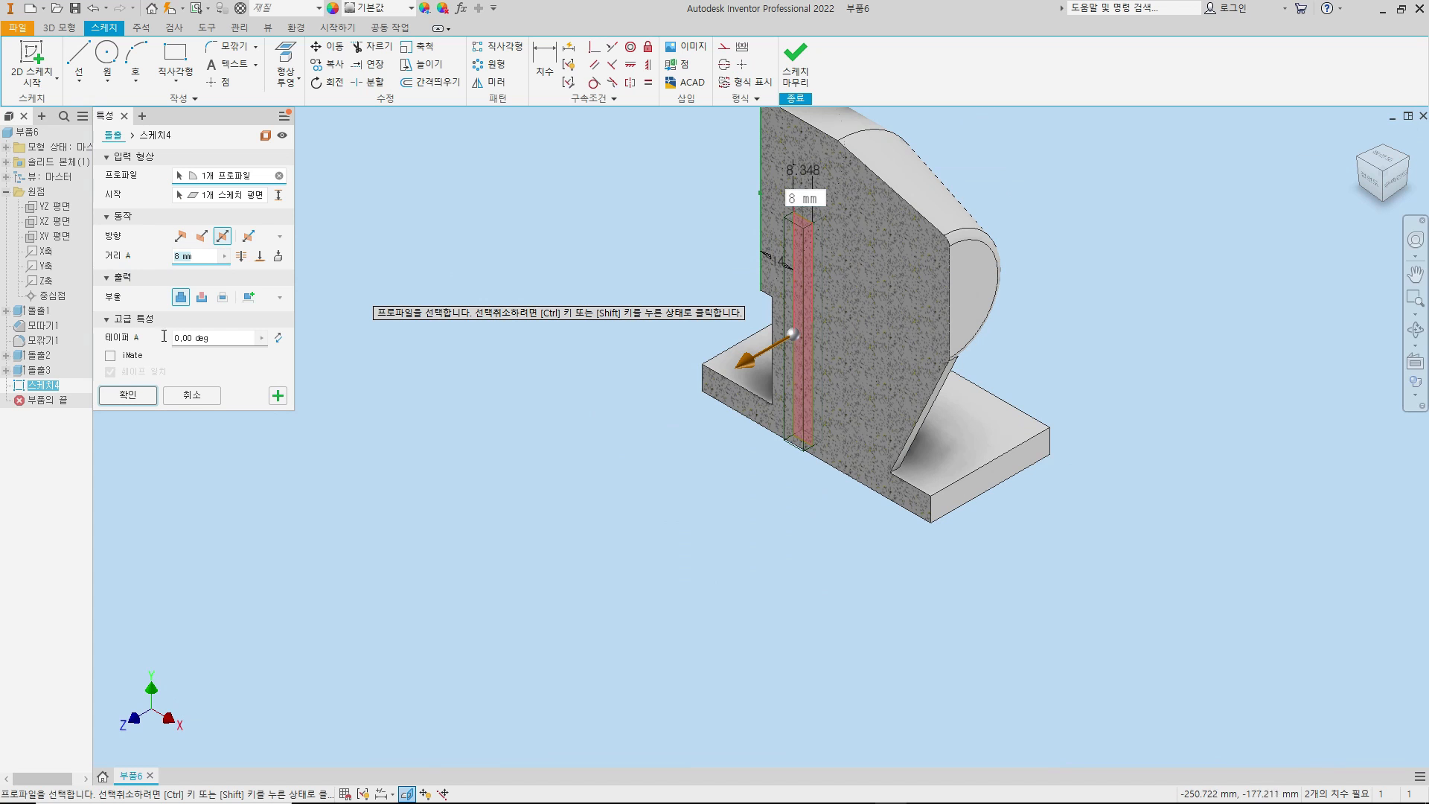
pyautogui.write('72')
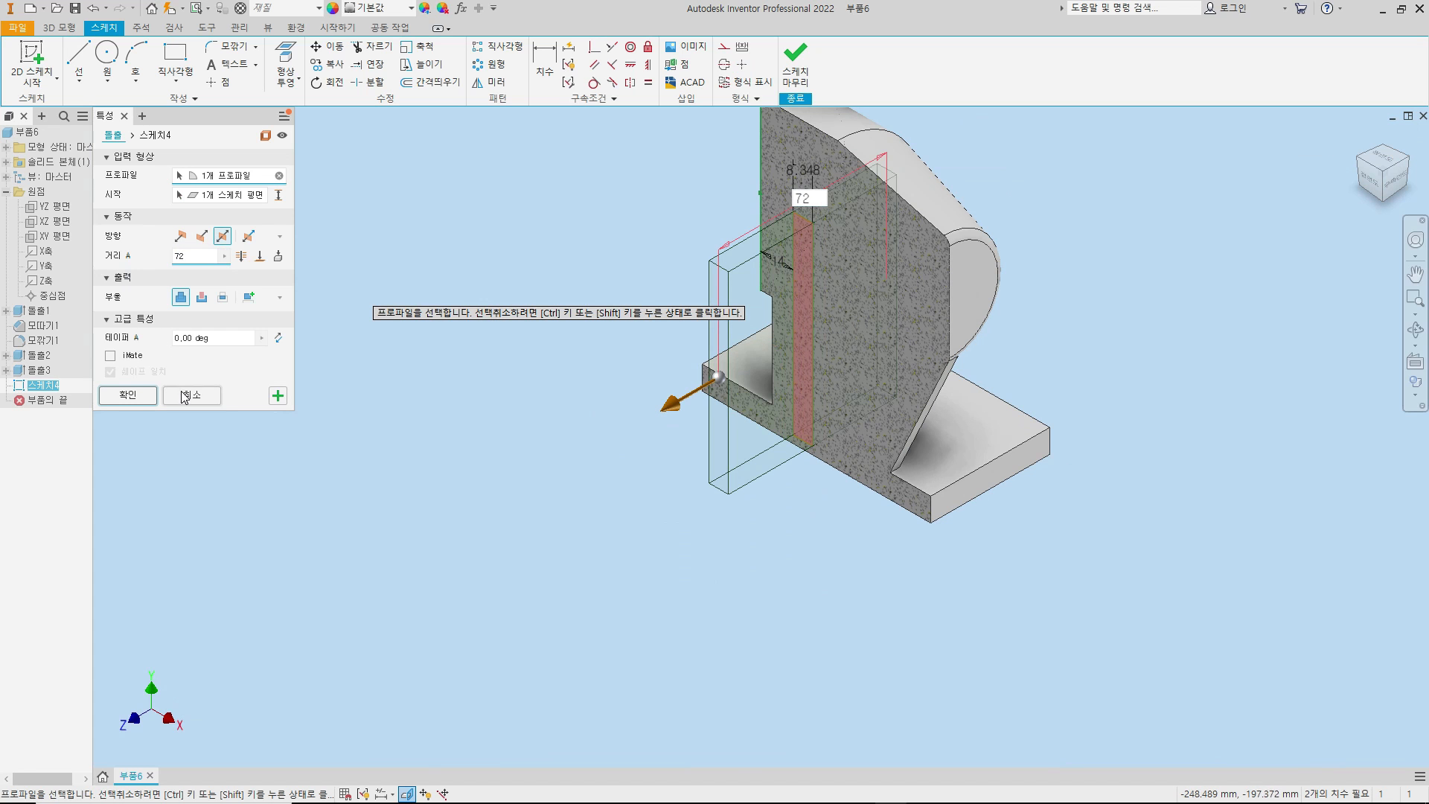
pyautogui.click(137, 400)
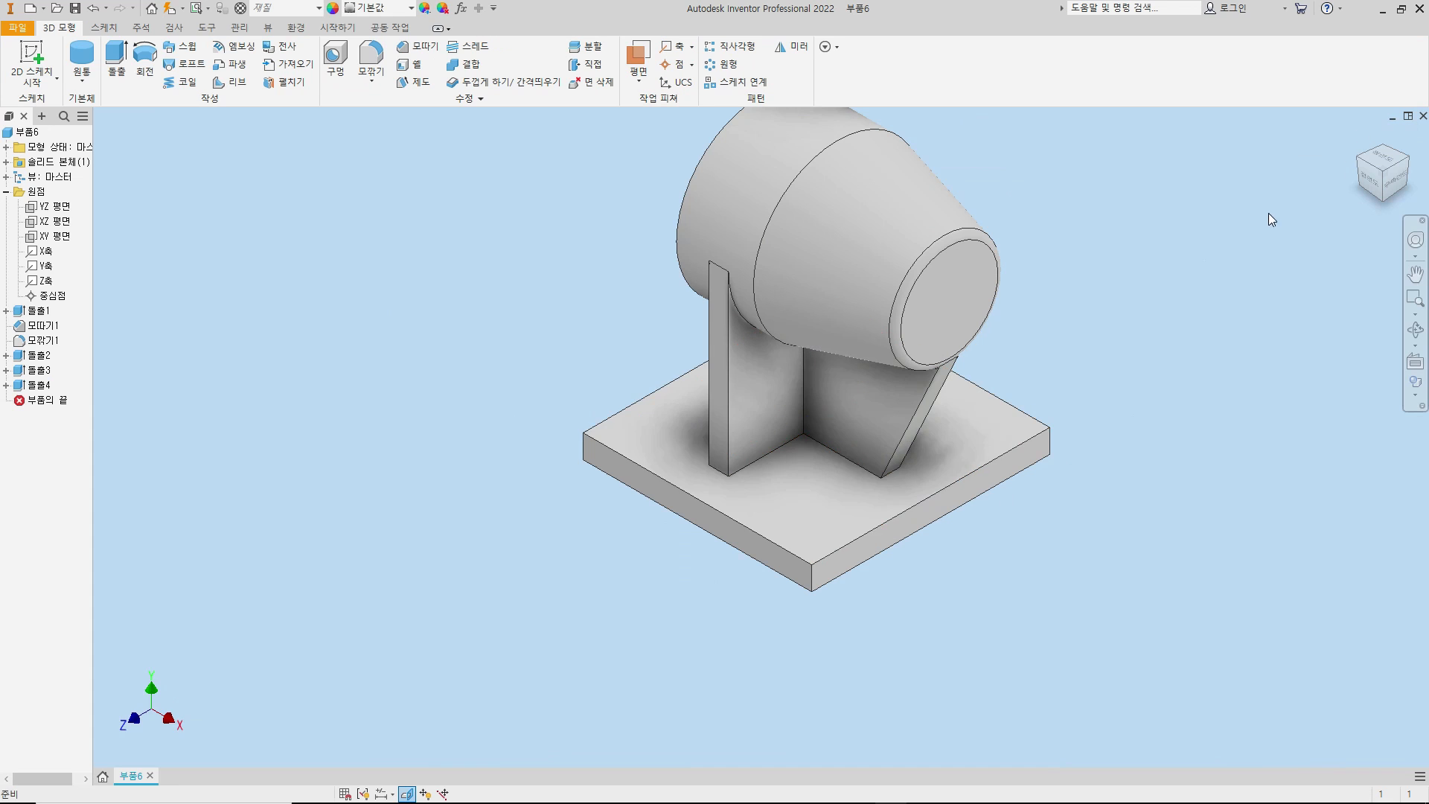
pyautogui.click(1352, 160)
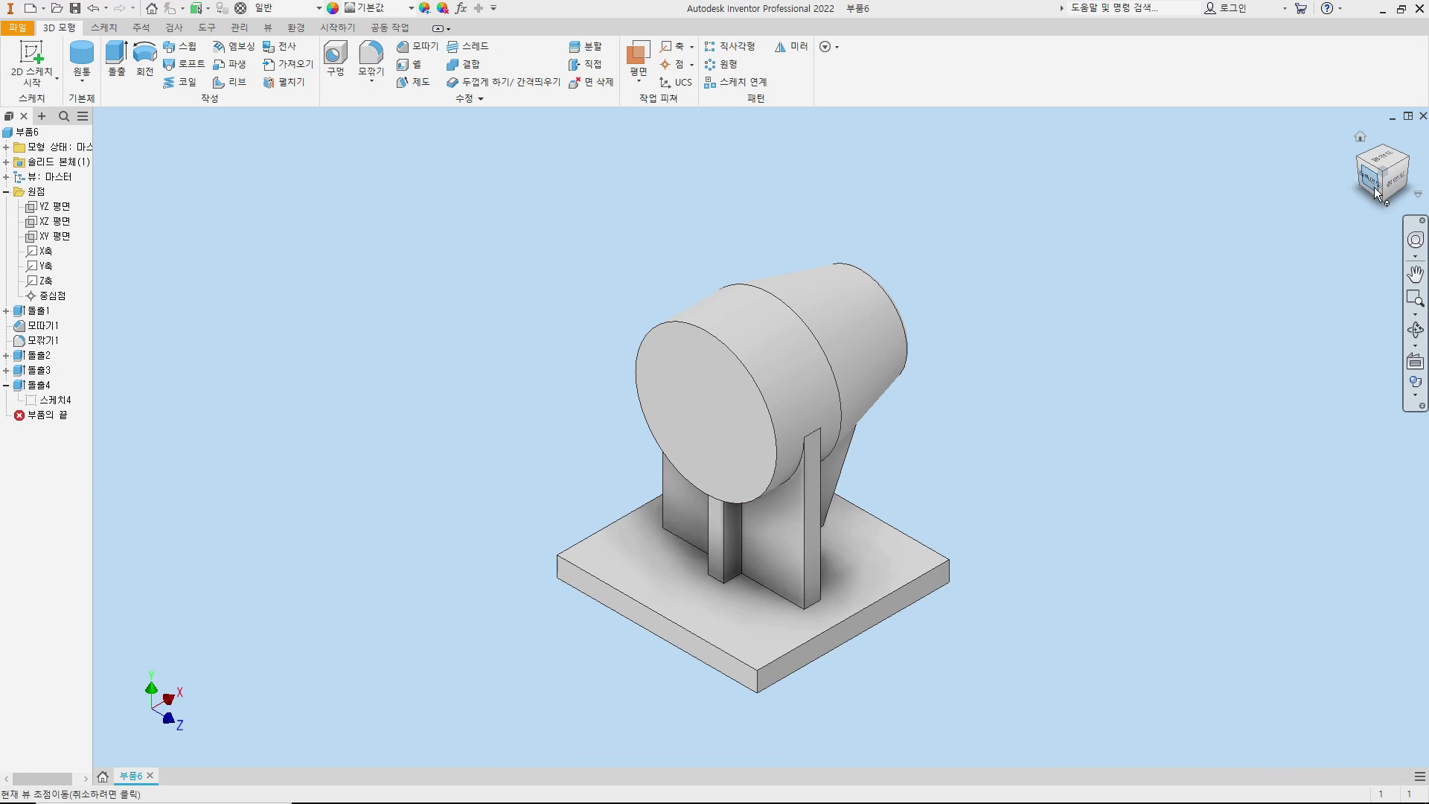
pyautogui.click(1408, 168)
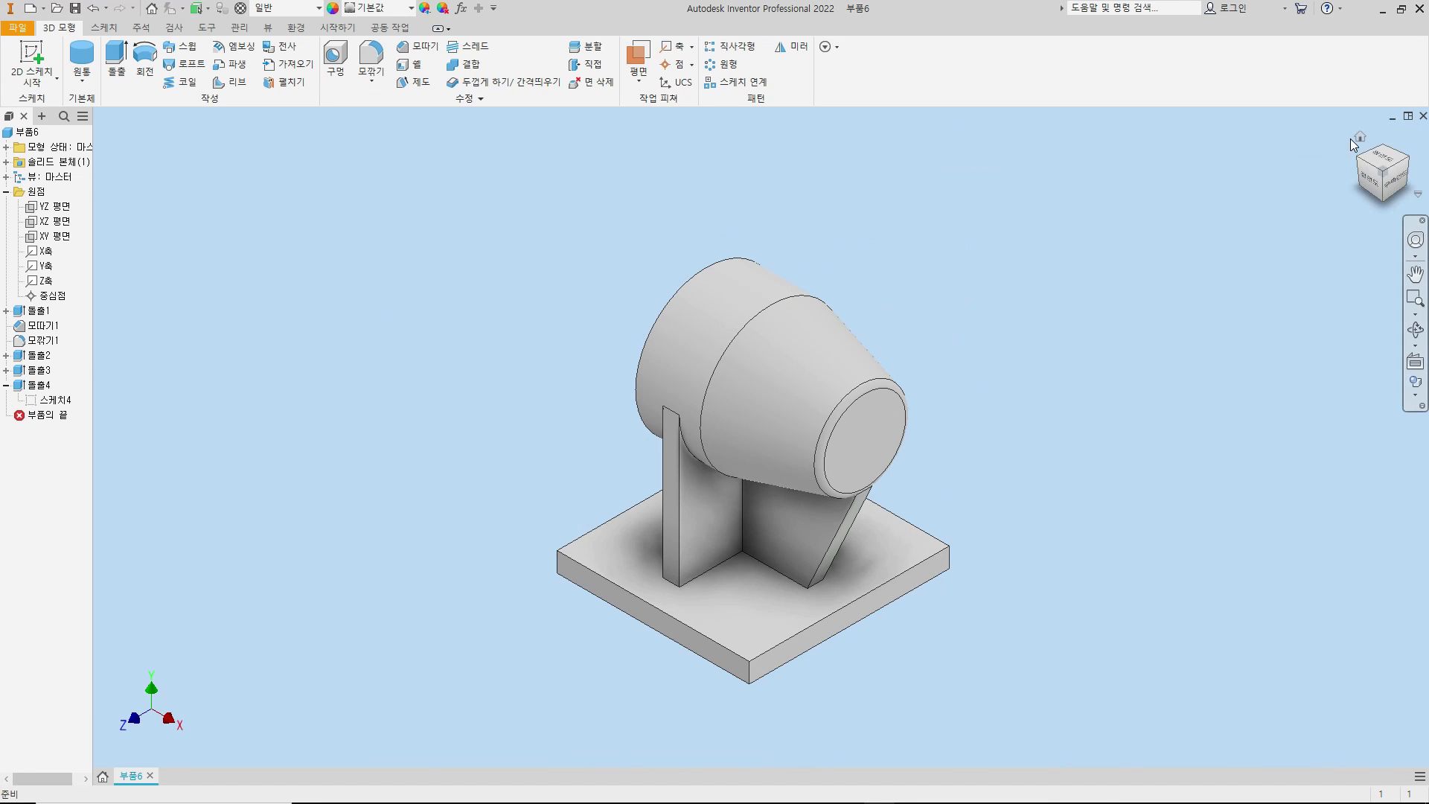
pyautogui.moveTo(1365, 165); pyautogui.dragTo(1038, 311)
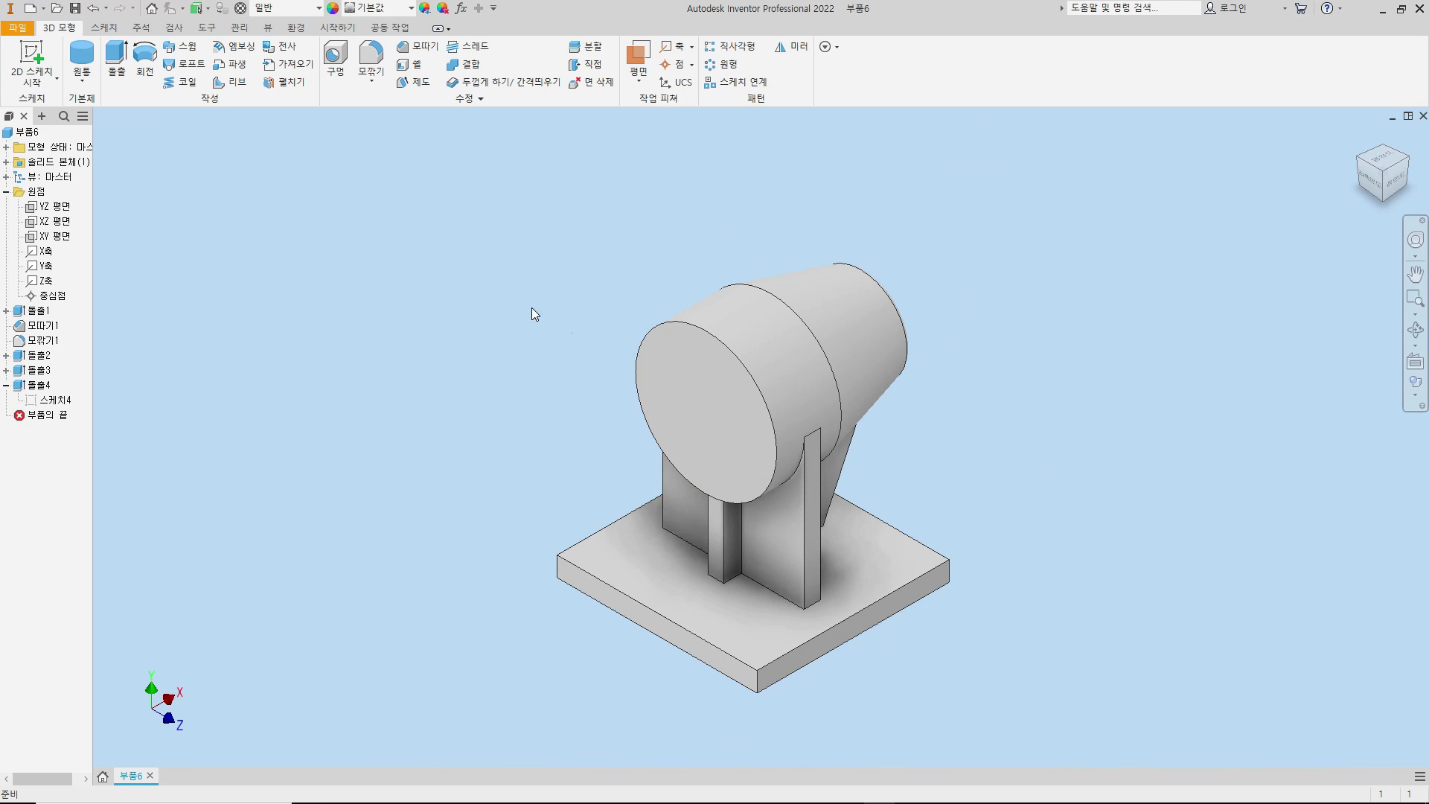
pyautogui.click(371, 58)
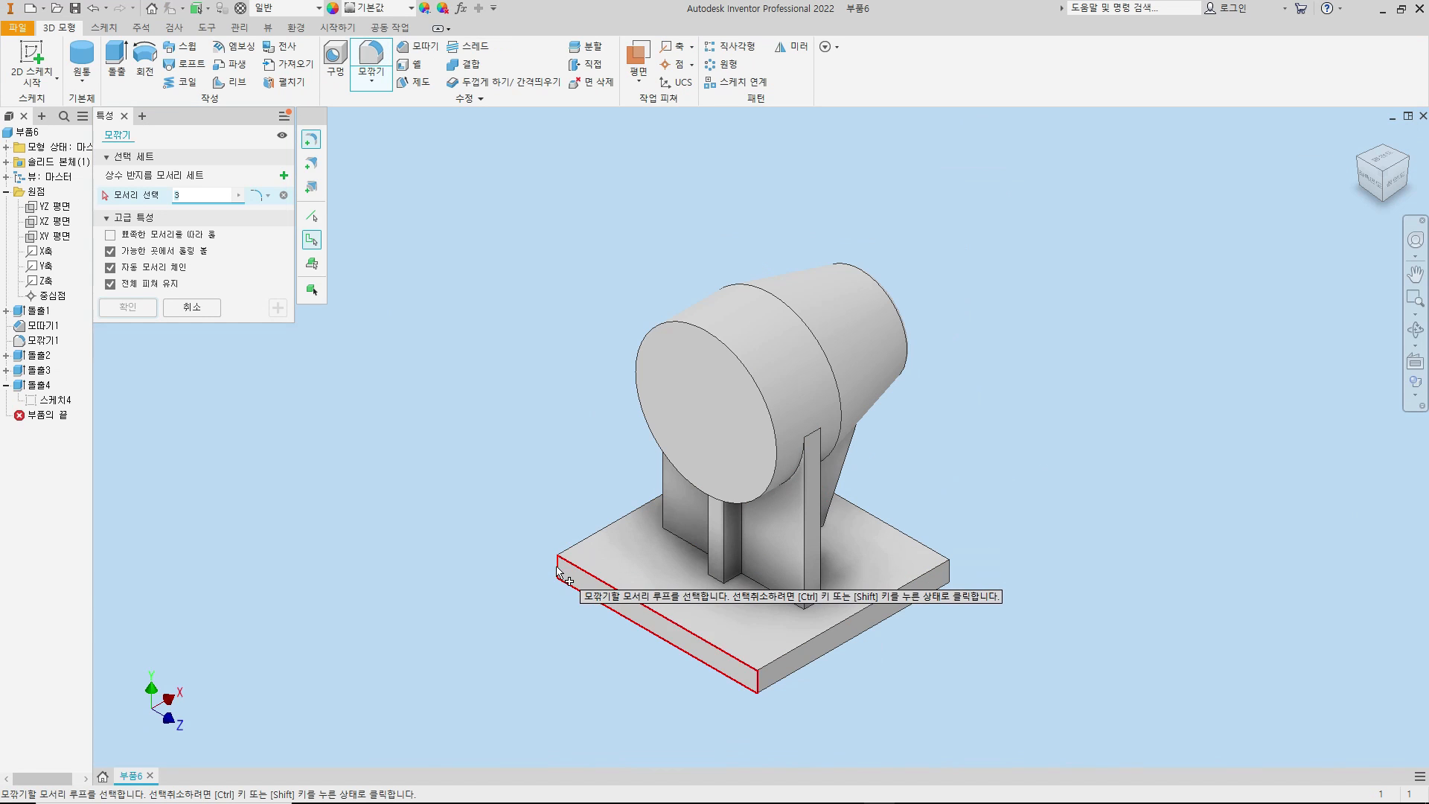
pyautogui.click(588, 574)
pyautogui.click(127, 306)
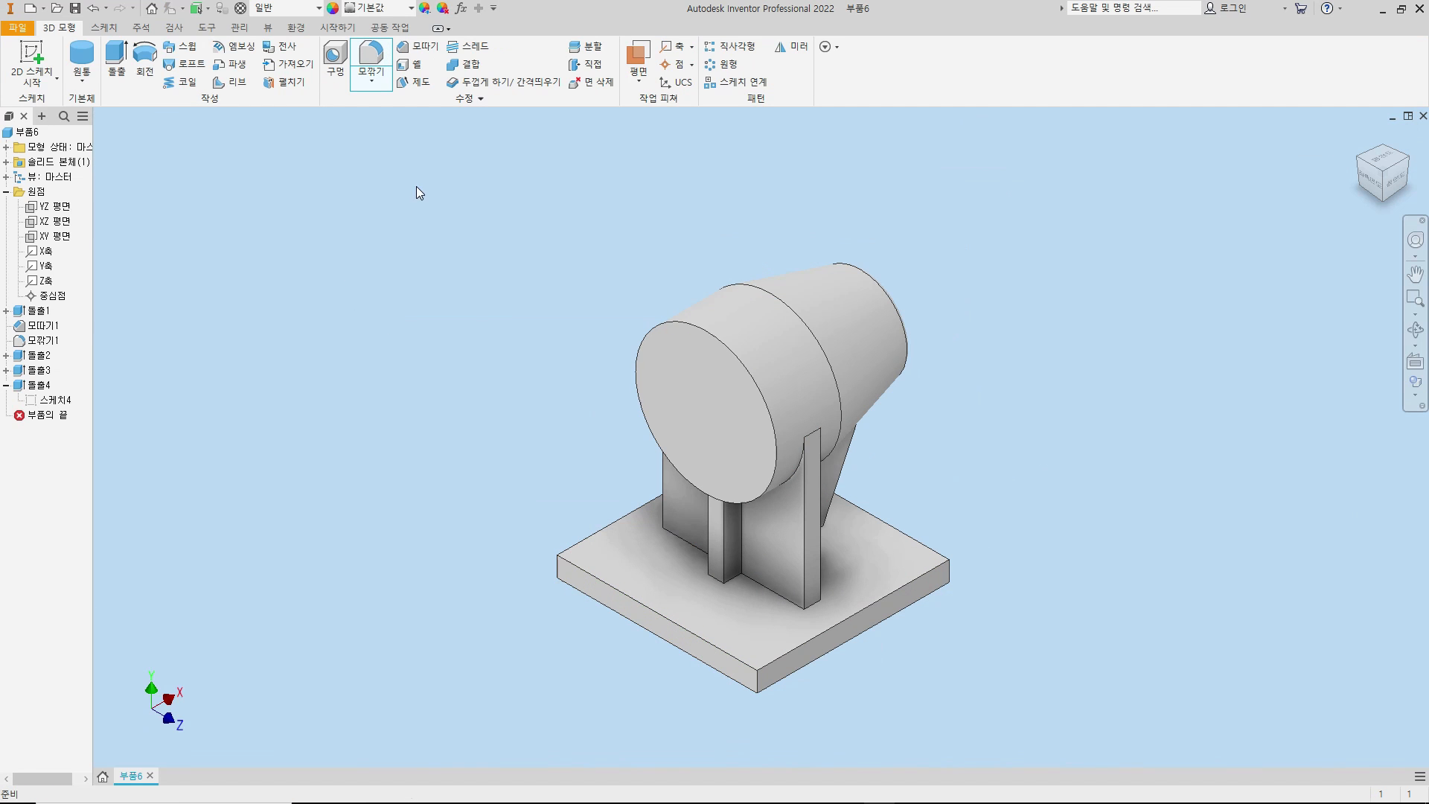
# - Fillet the four vertical corner edges of the base plate with a 12 mm radius
pyautogui.click(372, 57)
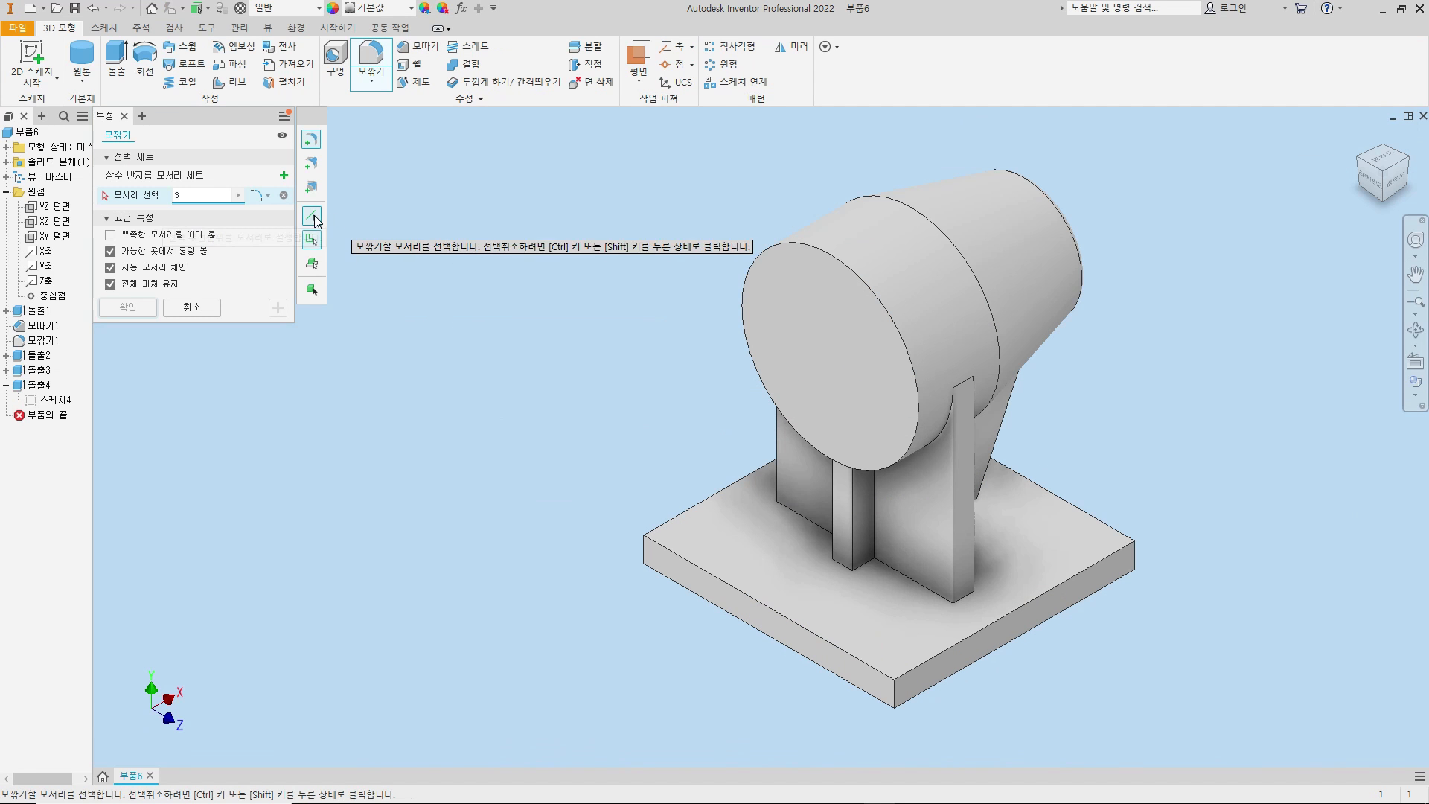
pyautogui.click(885, 675)
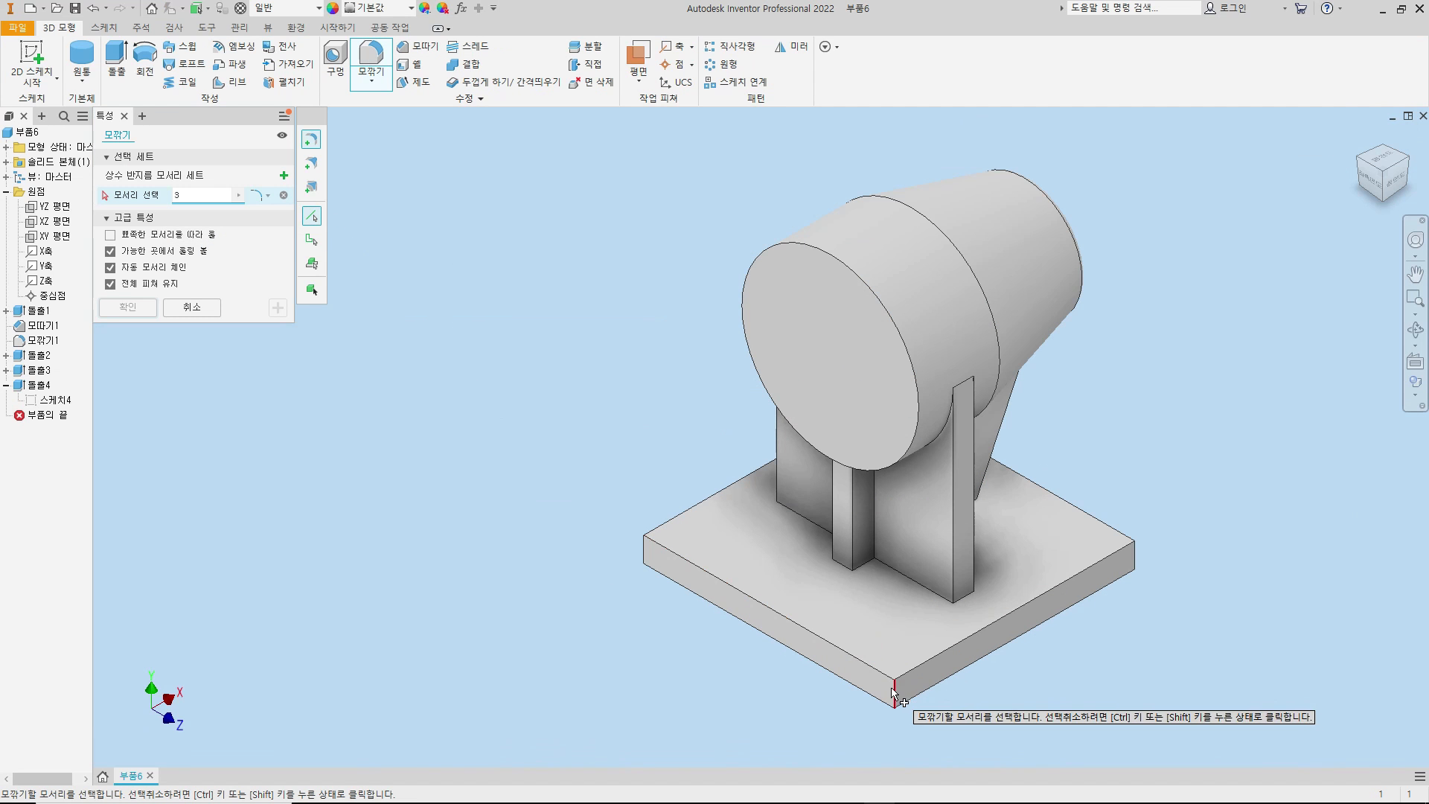
pyautogui.click(648, 557)
pyautogui.write('12')
pyautogui.click(1126, 566)
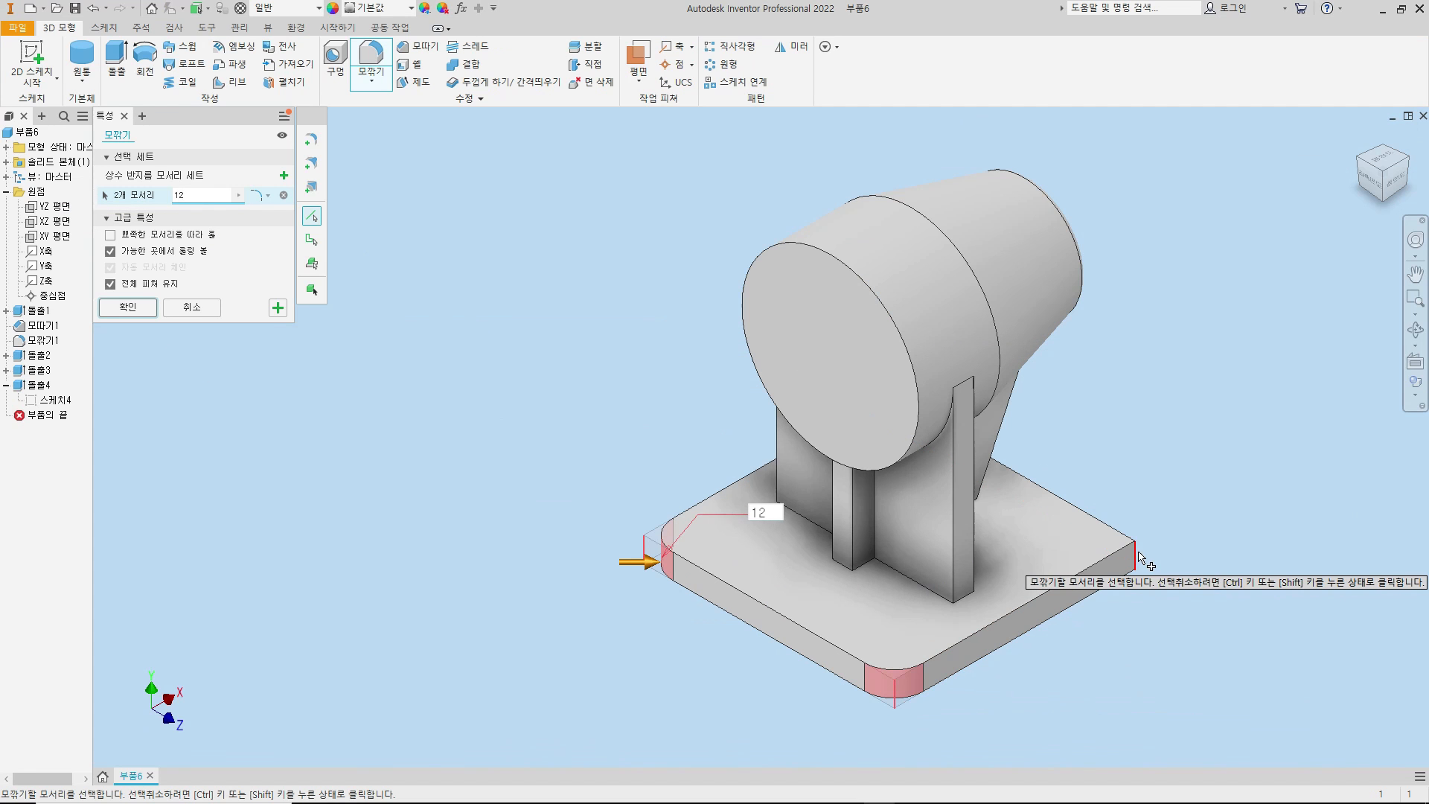
pyautogui.click(1407, 163)
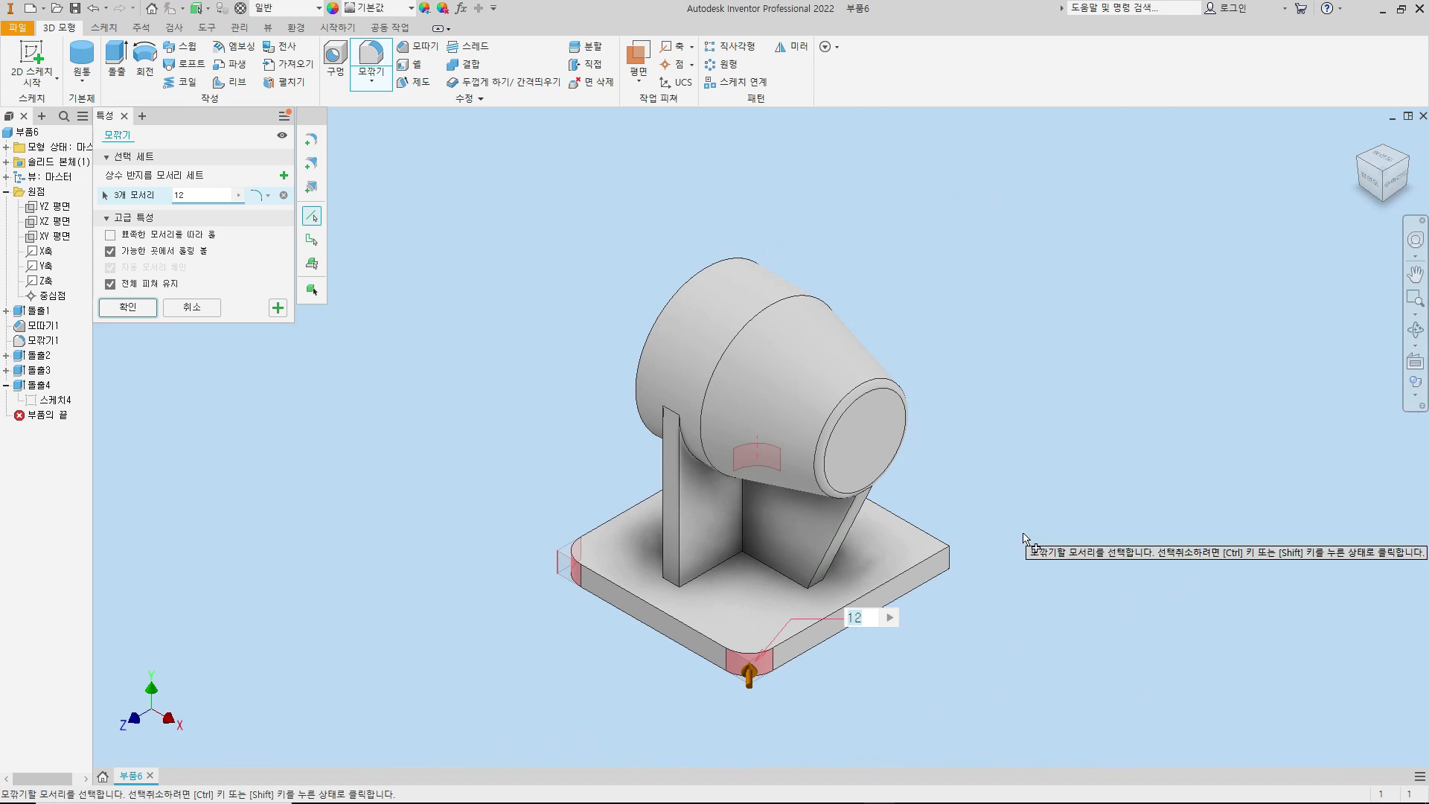
pyautogui.click(758, 525)
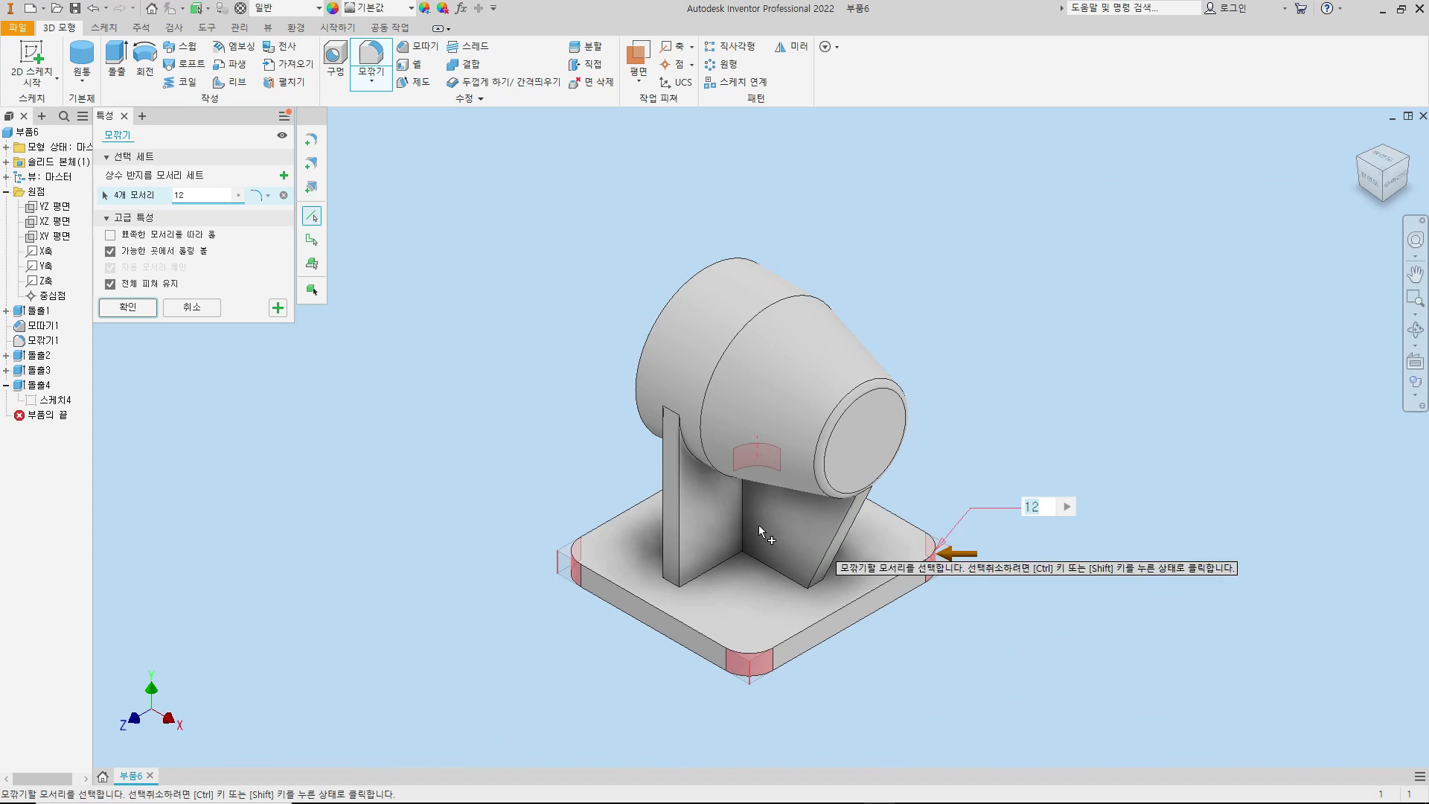
pyautogui.click(139, 311)
# - Sketch a 16 mm diameter circle on the base plate's top face, centred on one rounded corner's arc centre
pyautogui.scroll(5, 544, 573)
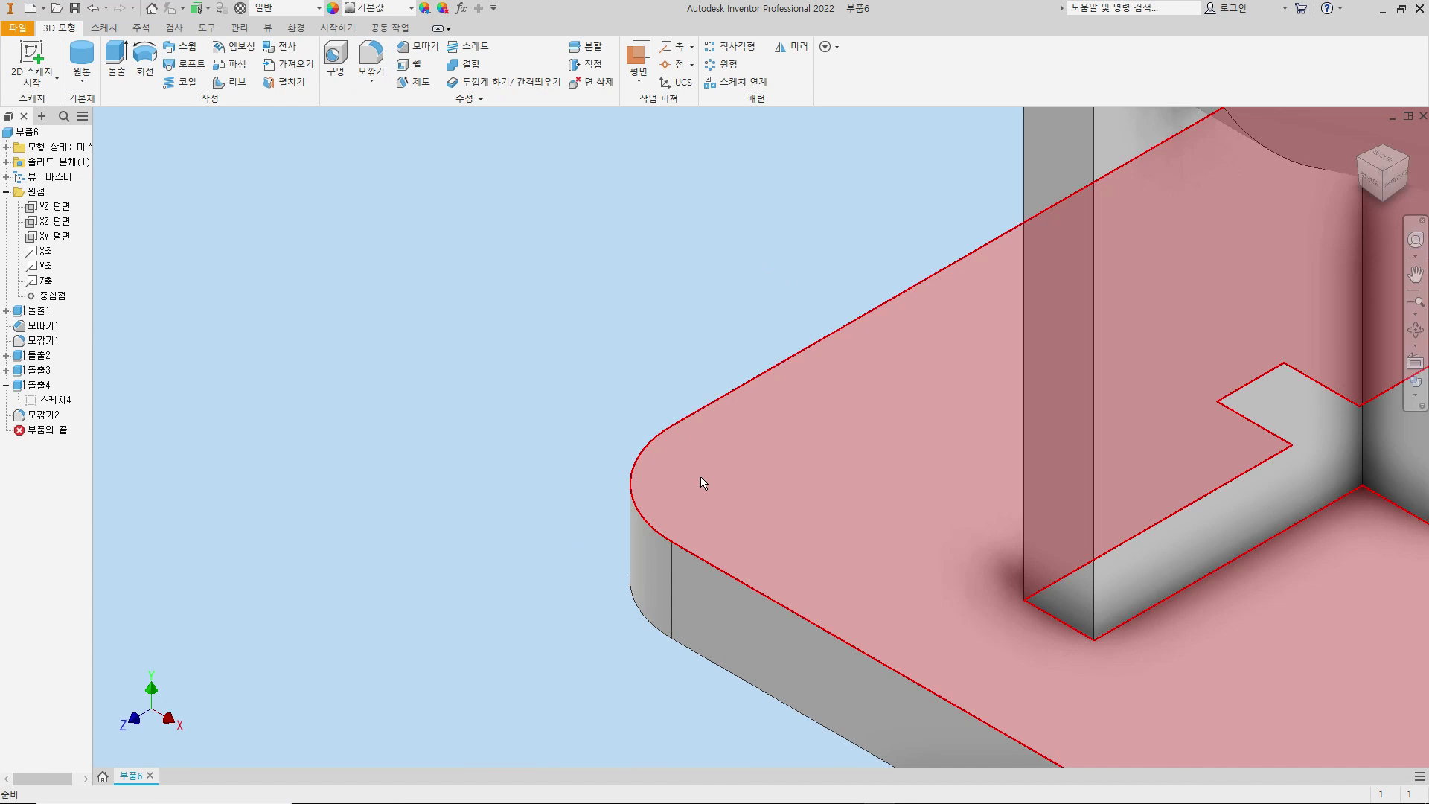
pyautogui.scroll(-3, 704, 483)
pyautogui.click(33, 58)
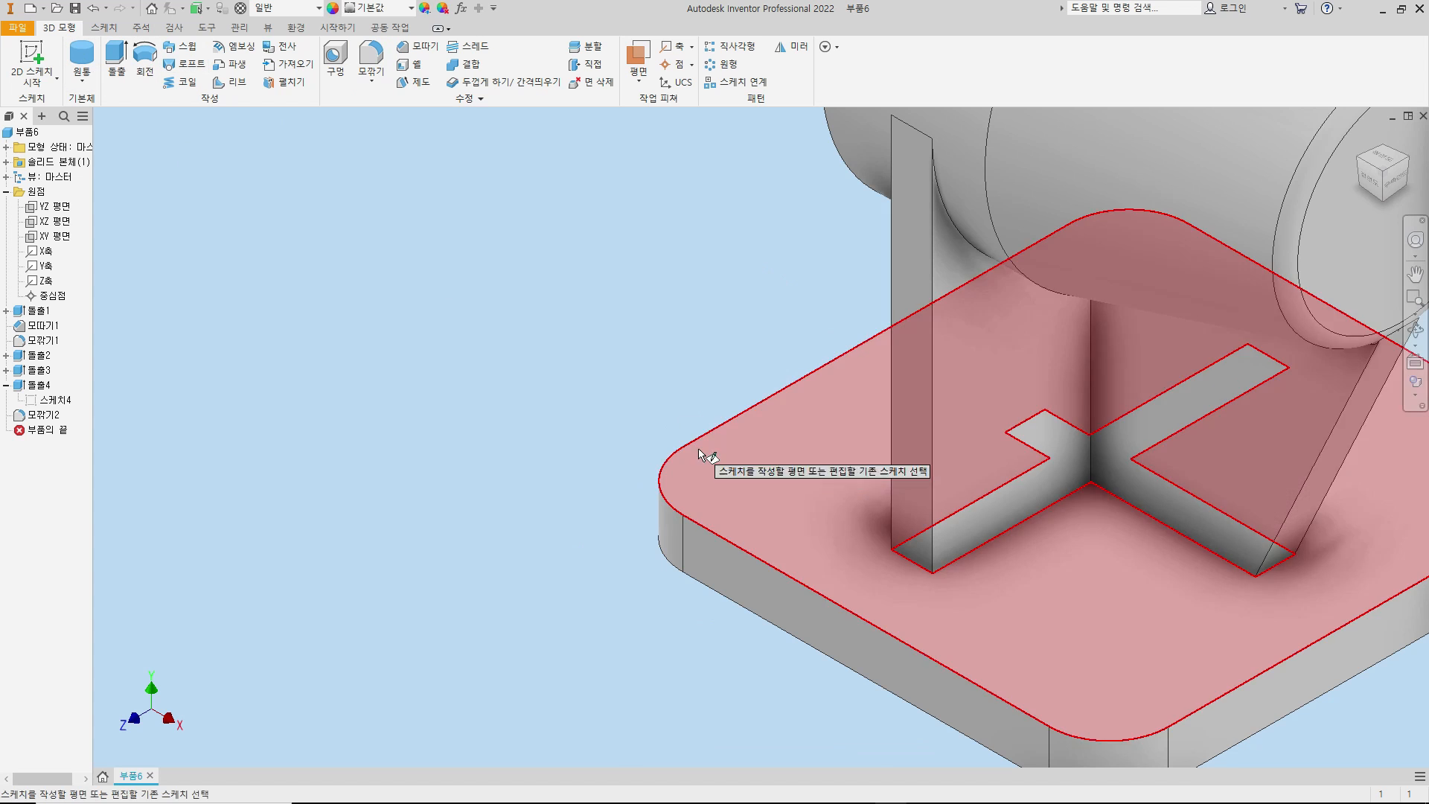
pyautogui.click(662, 507)
pyautogui.press('c')
pyautogui.click(502, 710)
pyautogui.moveTo(577, 689); pyautogui.dragTo(617, 561, button='middle')
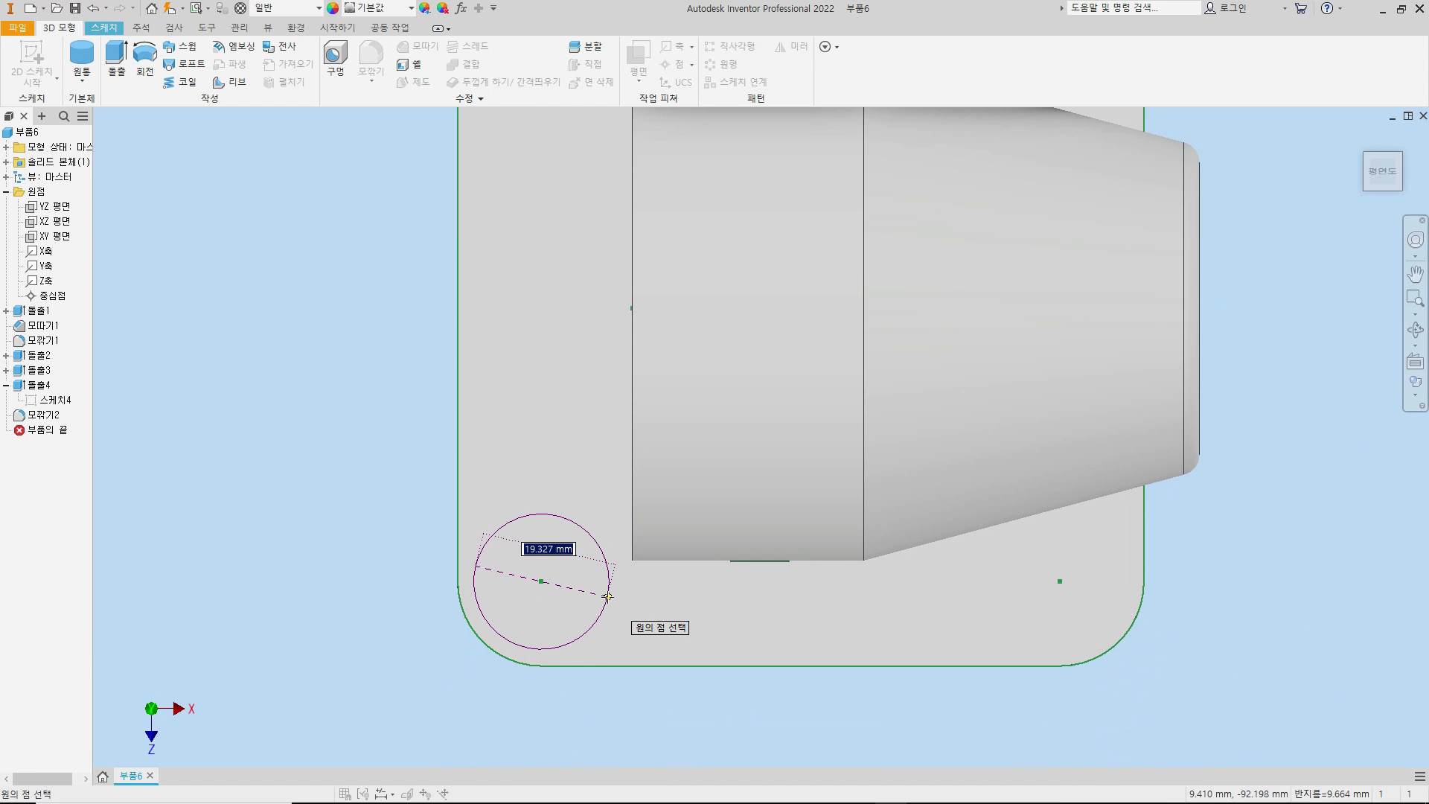
pyautogui.write('16')
pyautogui.press('Return')
# - Extrude the corner circle upward 2 mm as a boss joined to the base plate
pyautogui.press('e')
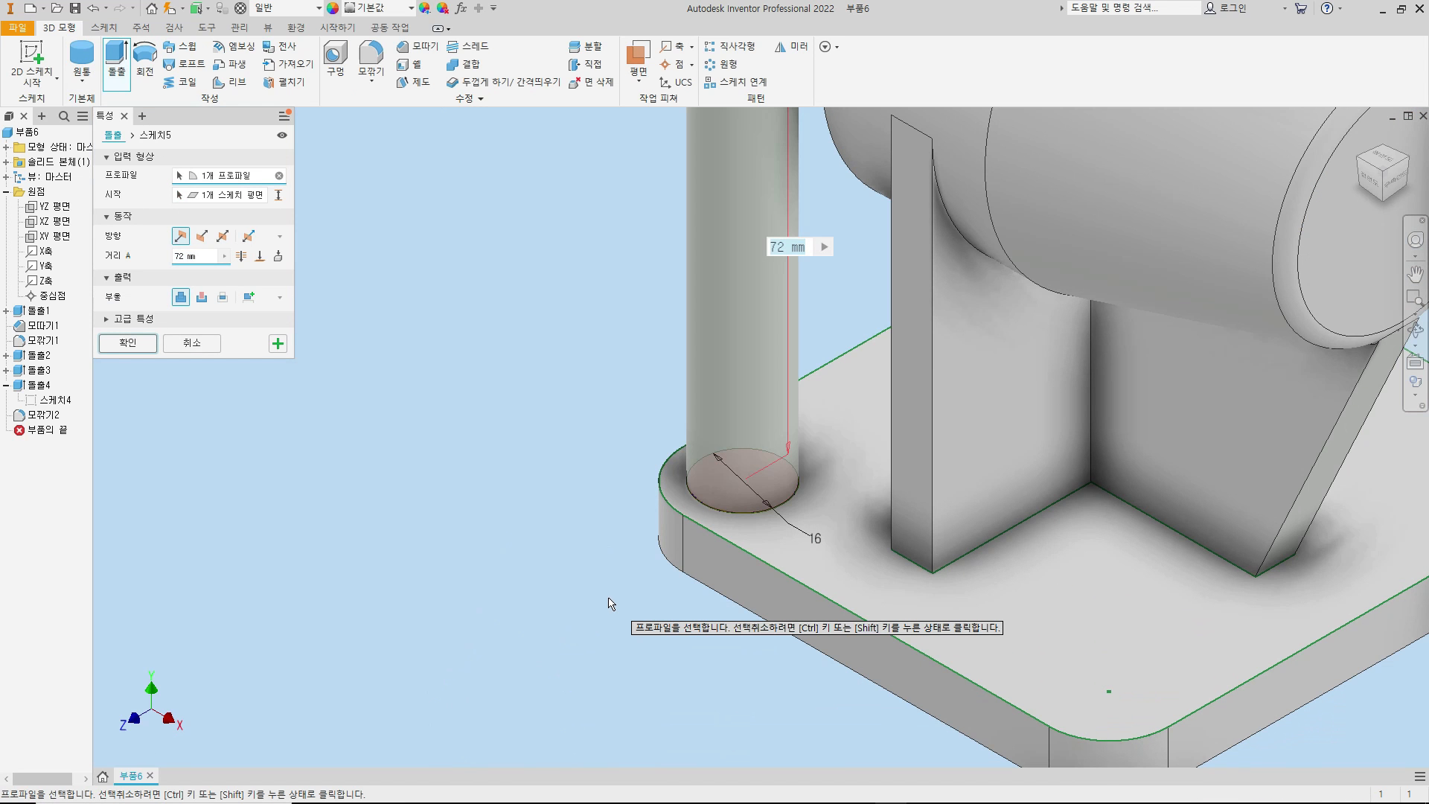
pyautogui.write('2')
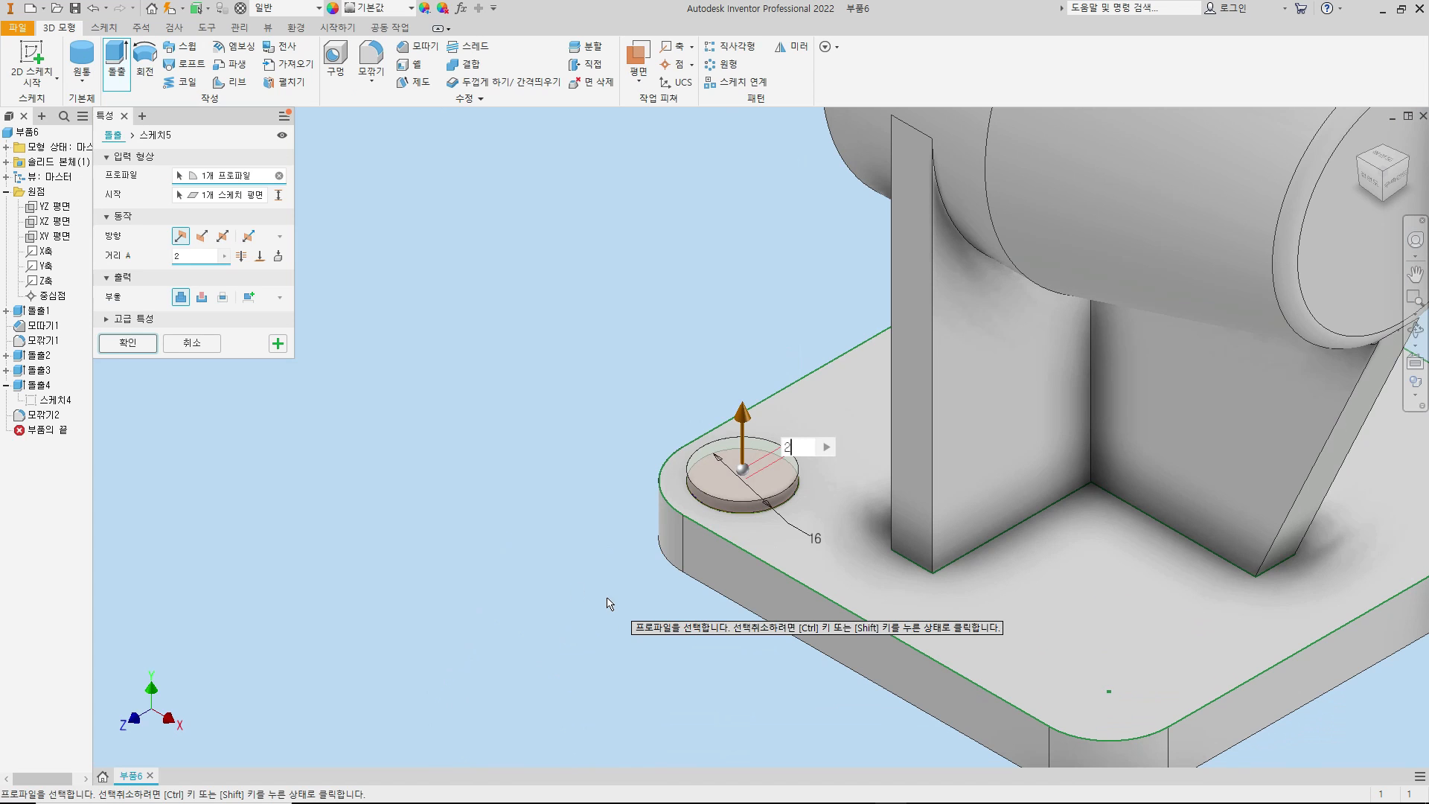
pyautogui.click(118, 344)
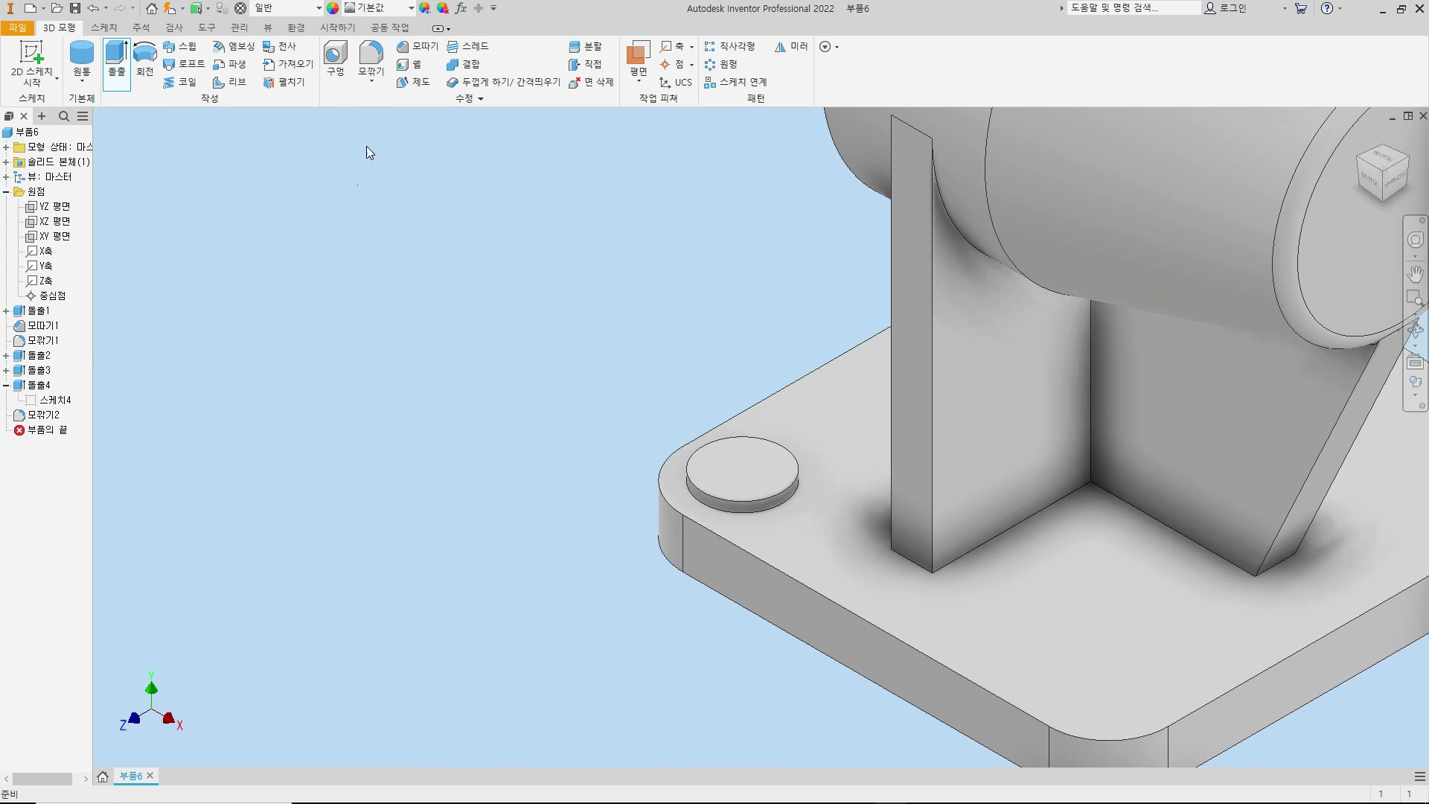
# - Start a hole on the corner boss's top face, placed concentric with the boss's circular edge
pyautogui.click(338, 27)
pyautogui.click(59, 27)
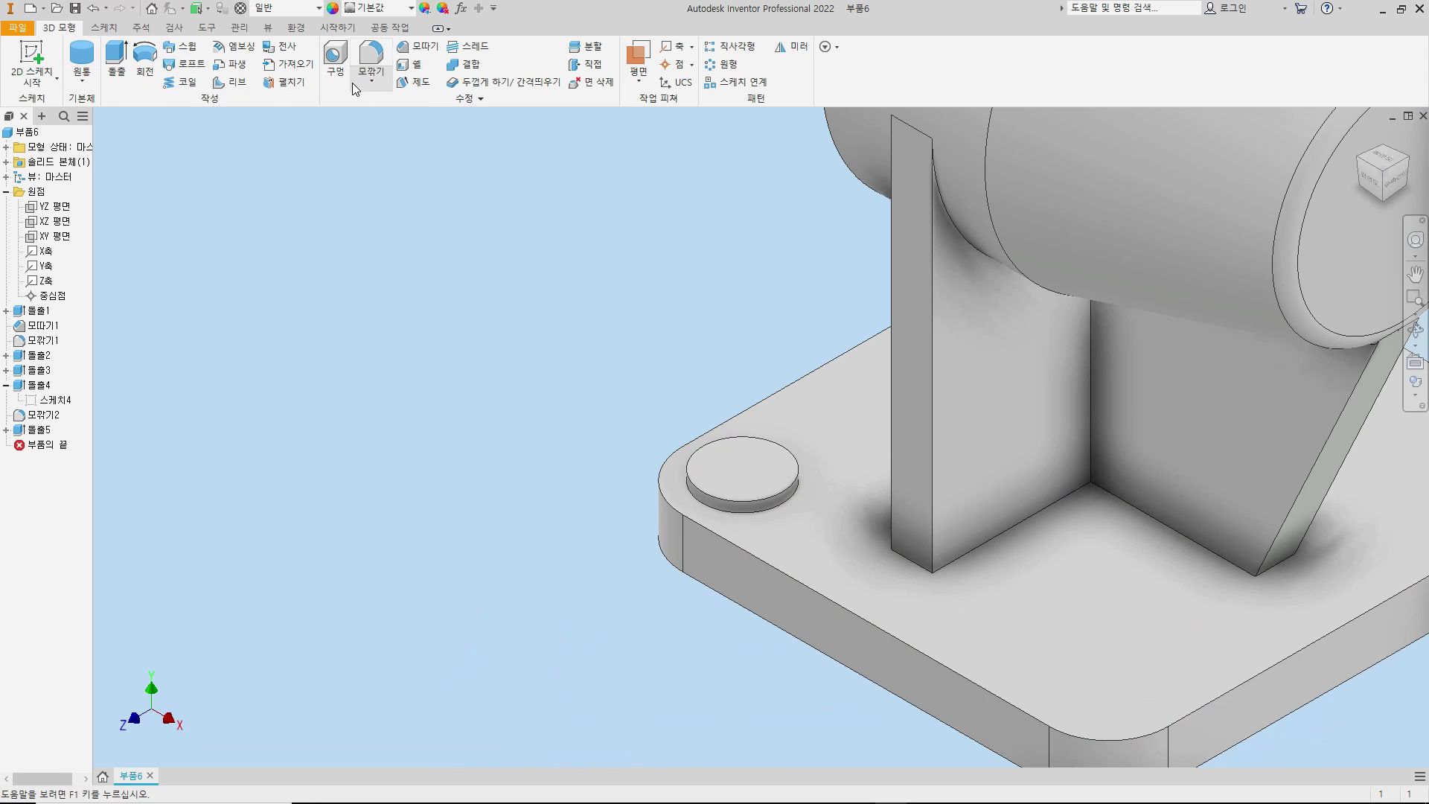
pyautogui.press('h')
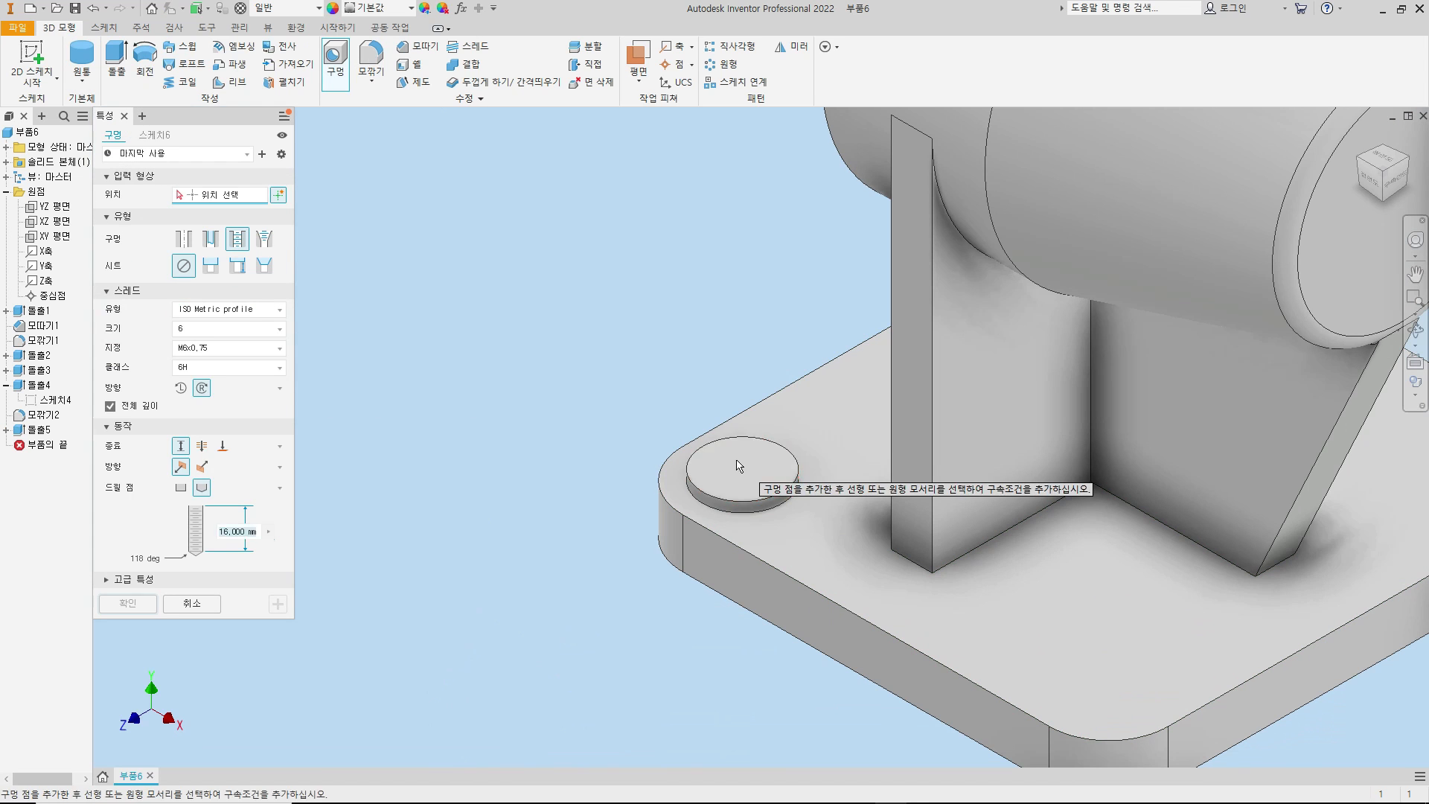
pyautogui.click(735, 458)
pyautogui.click(694, 460)
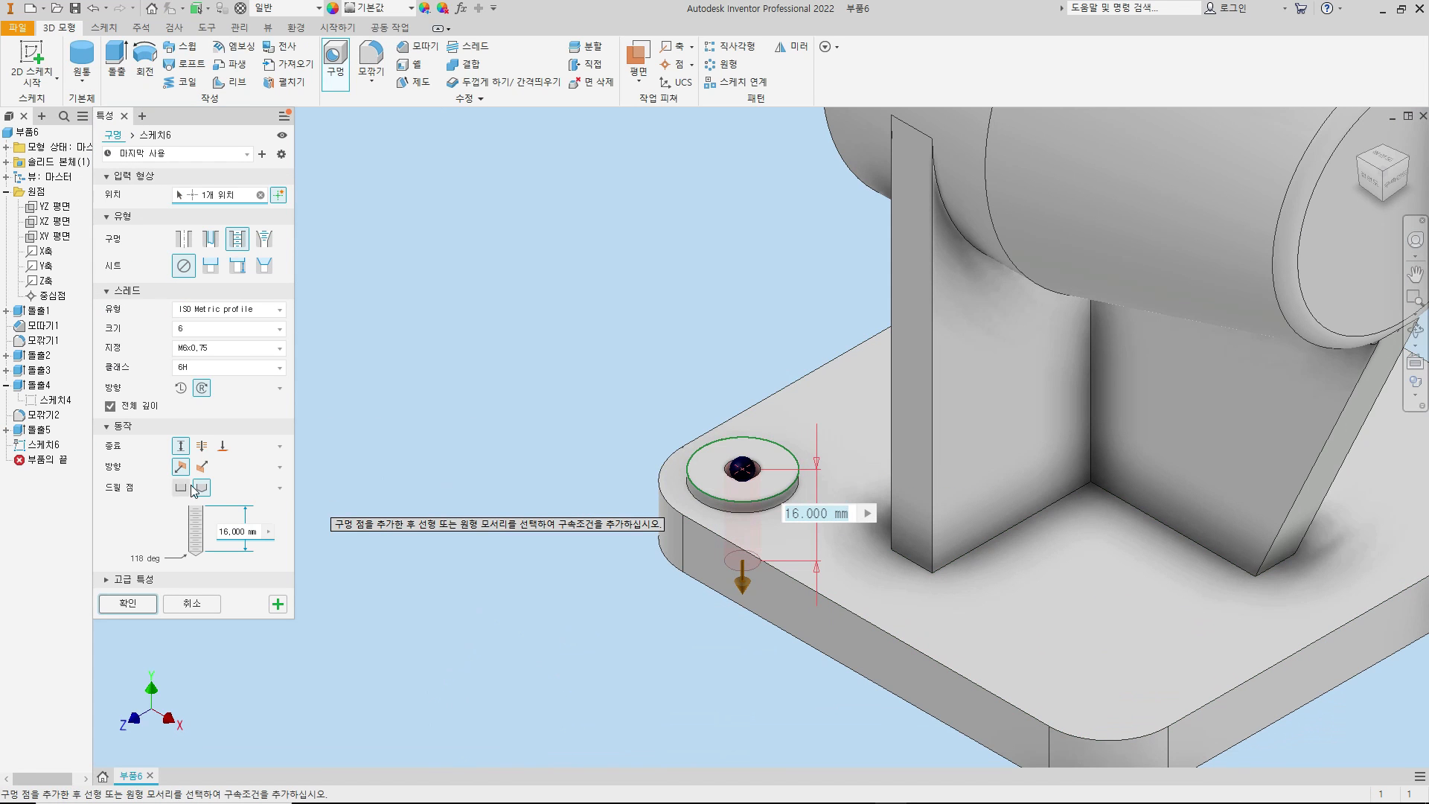
# - Make it a clearance hole to the ISO standard for a Socket Head Cap Screw ISO 4762
pyautogui.click(210, 239)
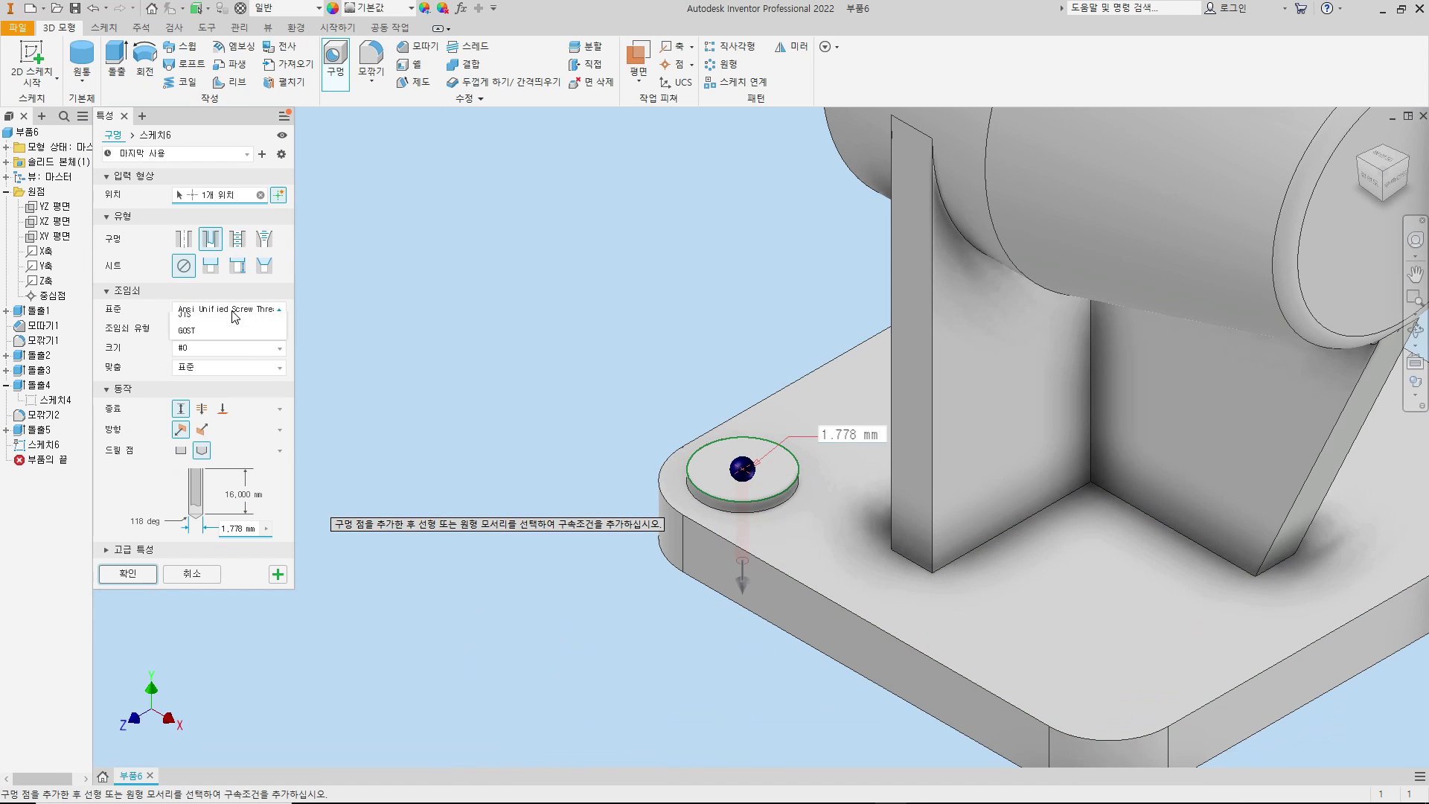
pyautogui.click(231, 309)
pyautogui.click(205, 374)
pyautogui.click(223, 328)
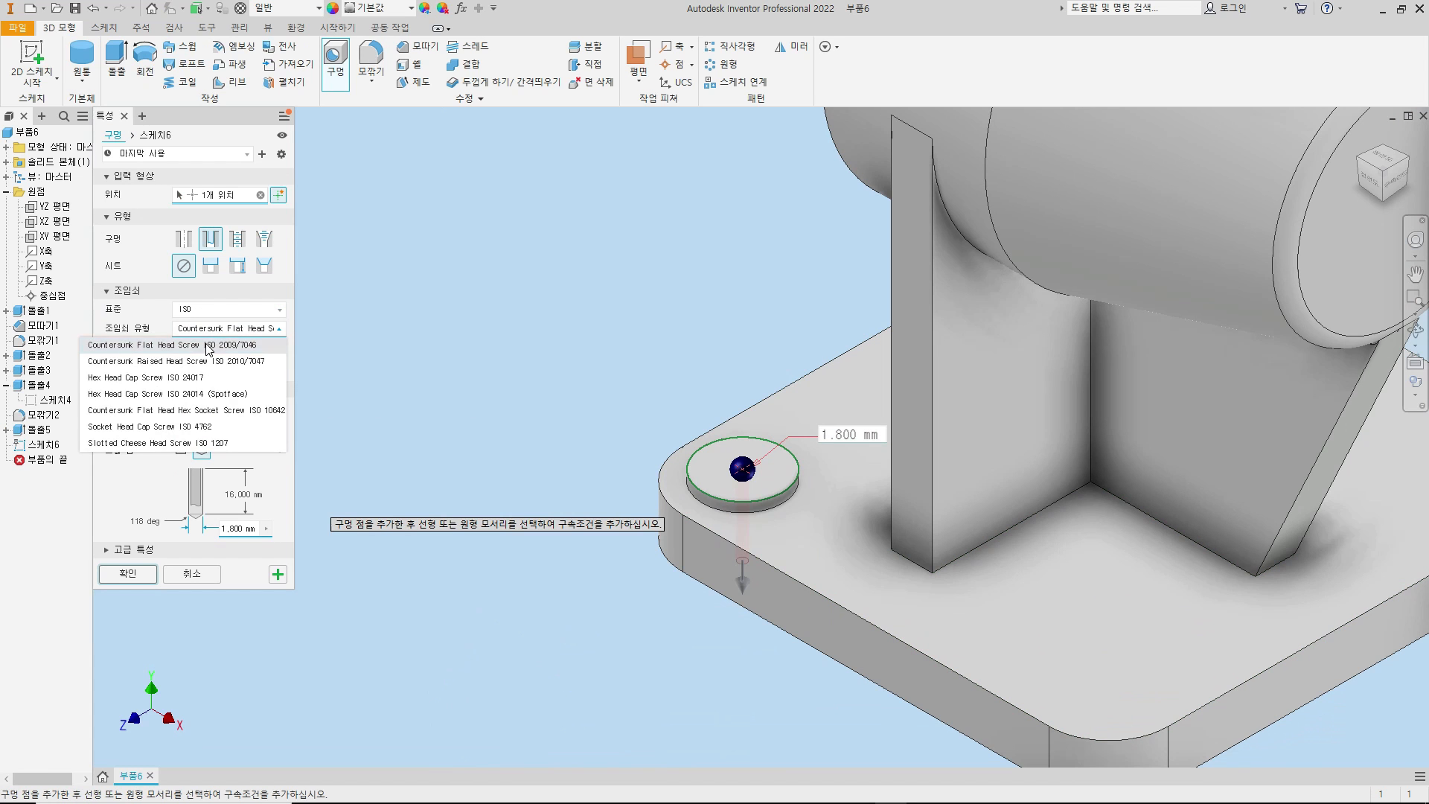
pyautogui.click(183, 378)
pyautogui.click(223, 328)
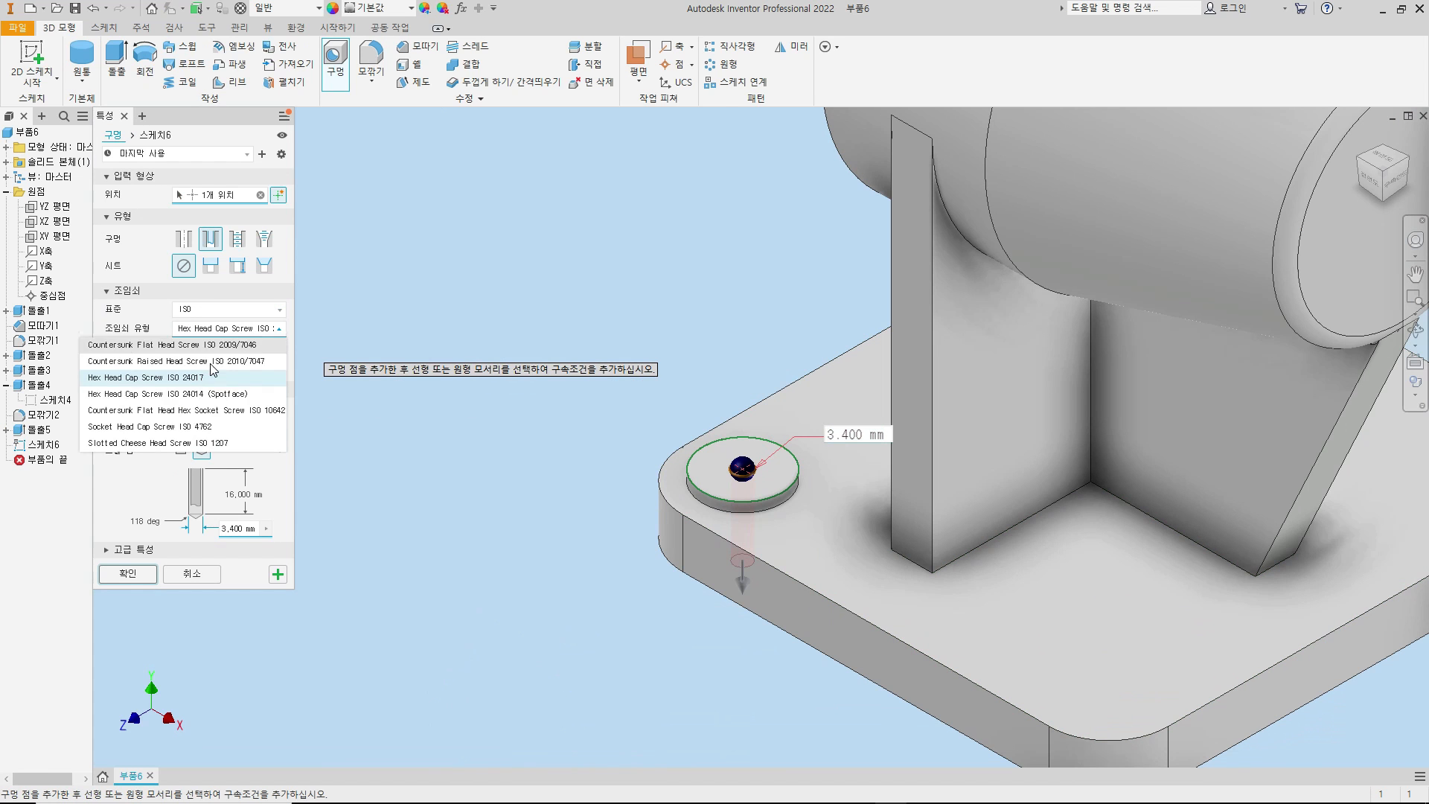
pyautogui.click(172, 426)
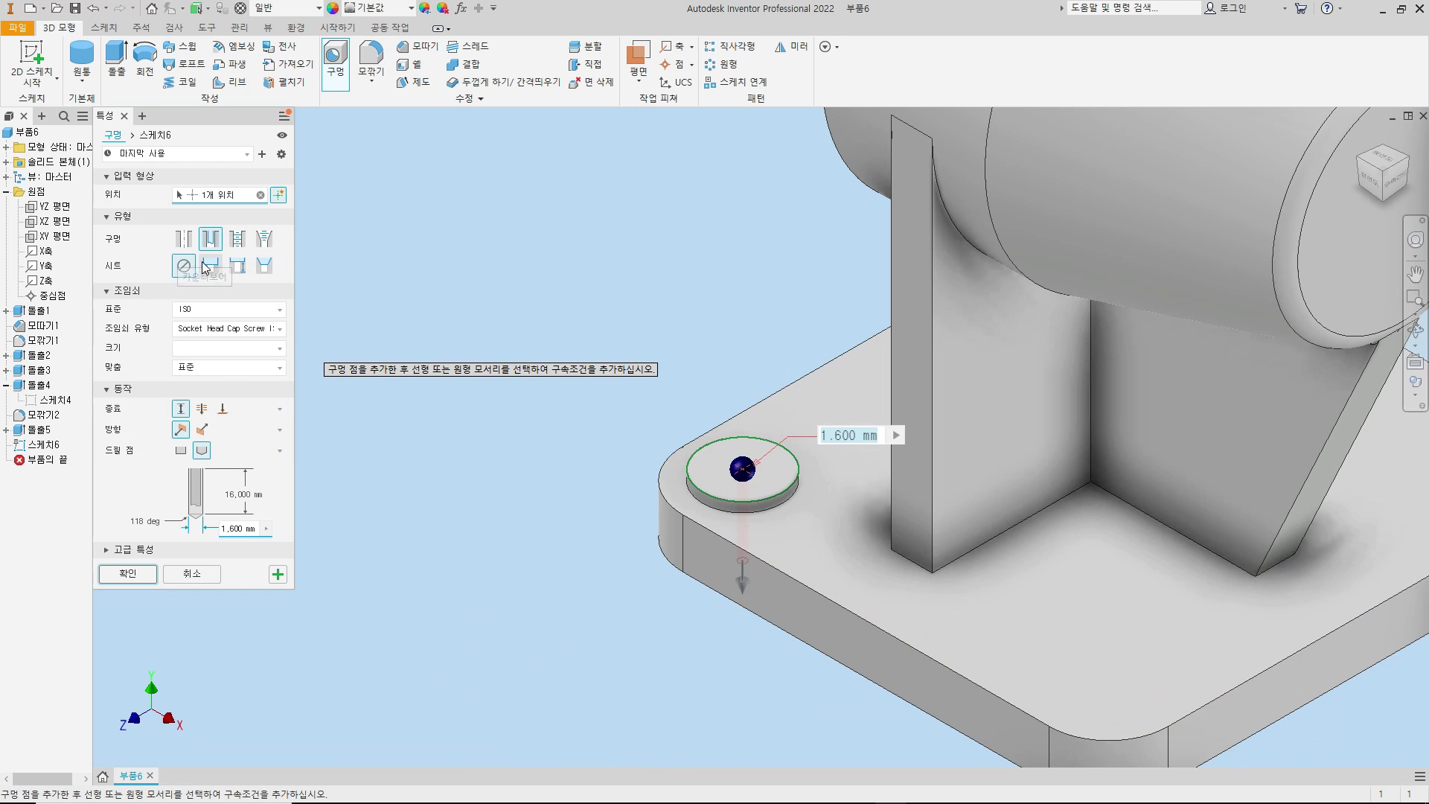
# - Set the clearance hole to M6 size with through-all termination and create it
pyautogui.click(201, 414)
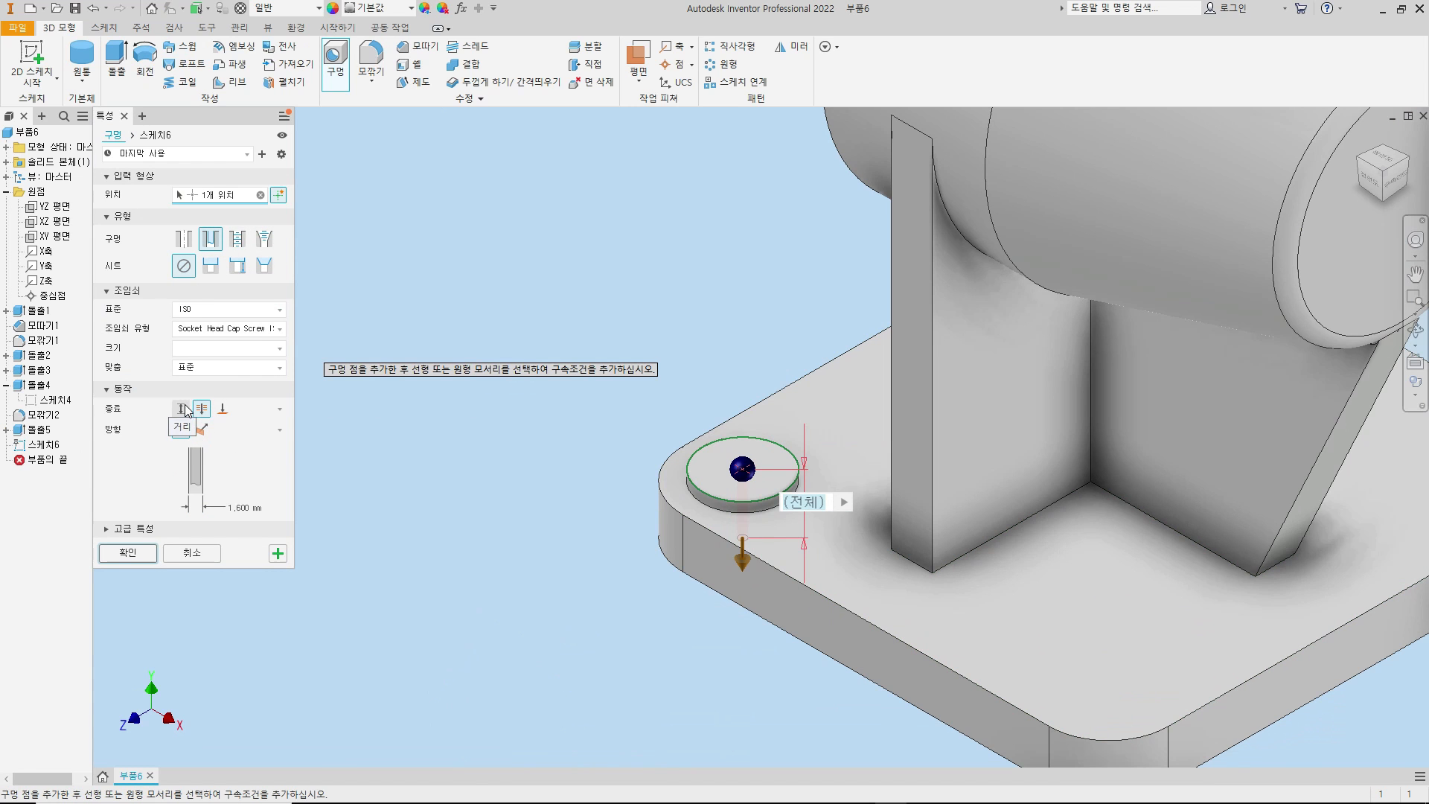
pyautogui.click(222, 348)
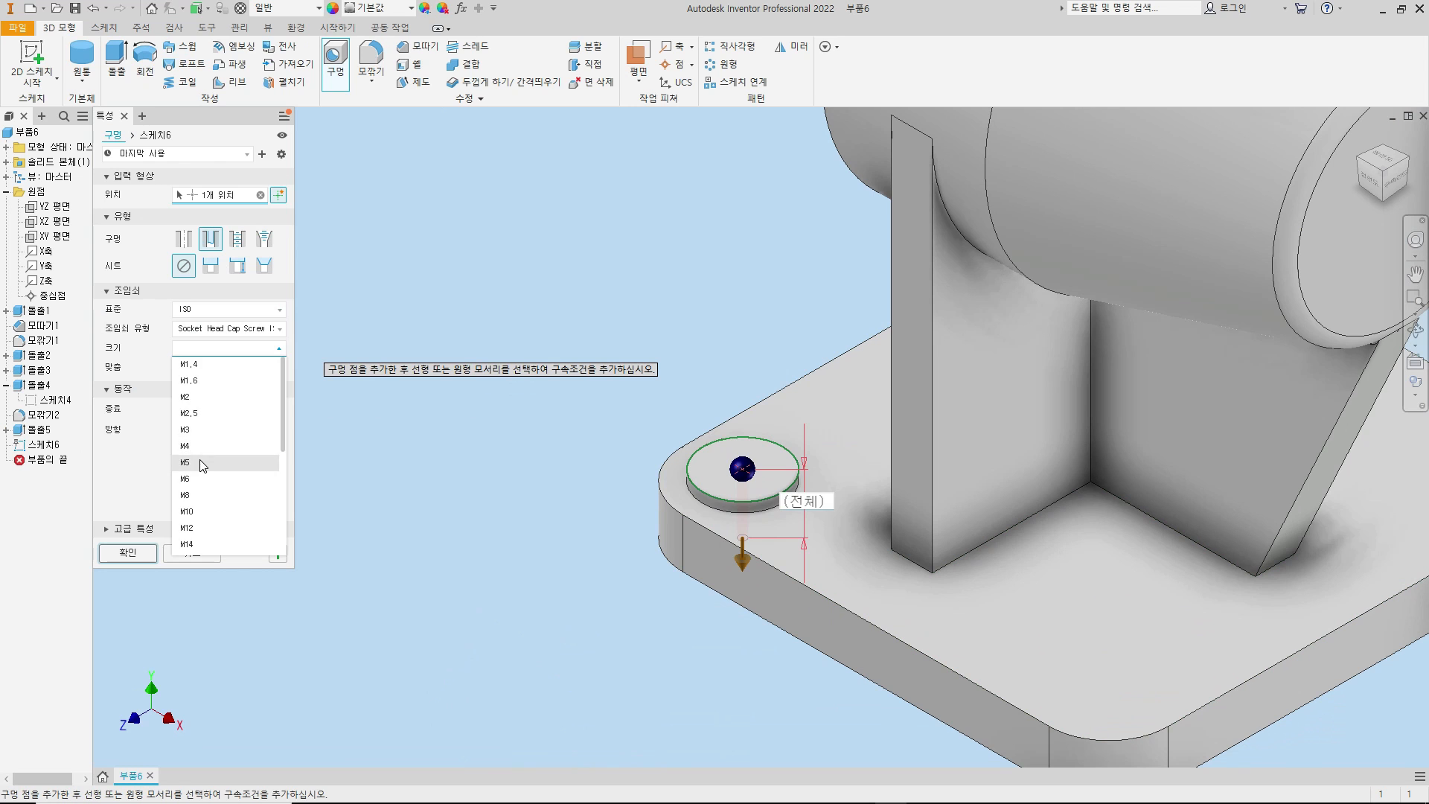
pyautogui.click(200, 479)
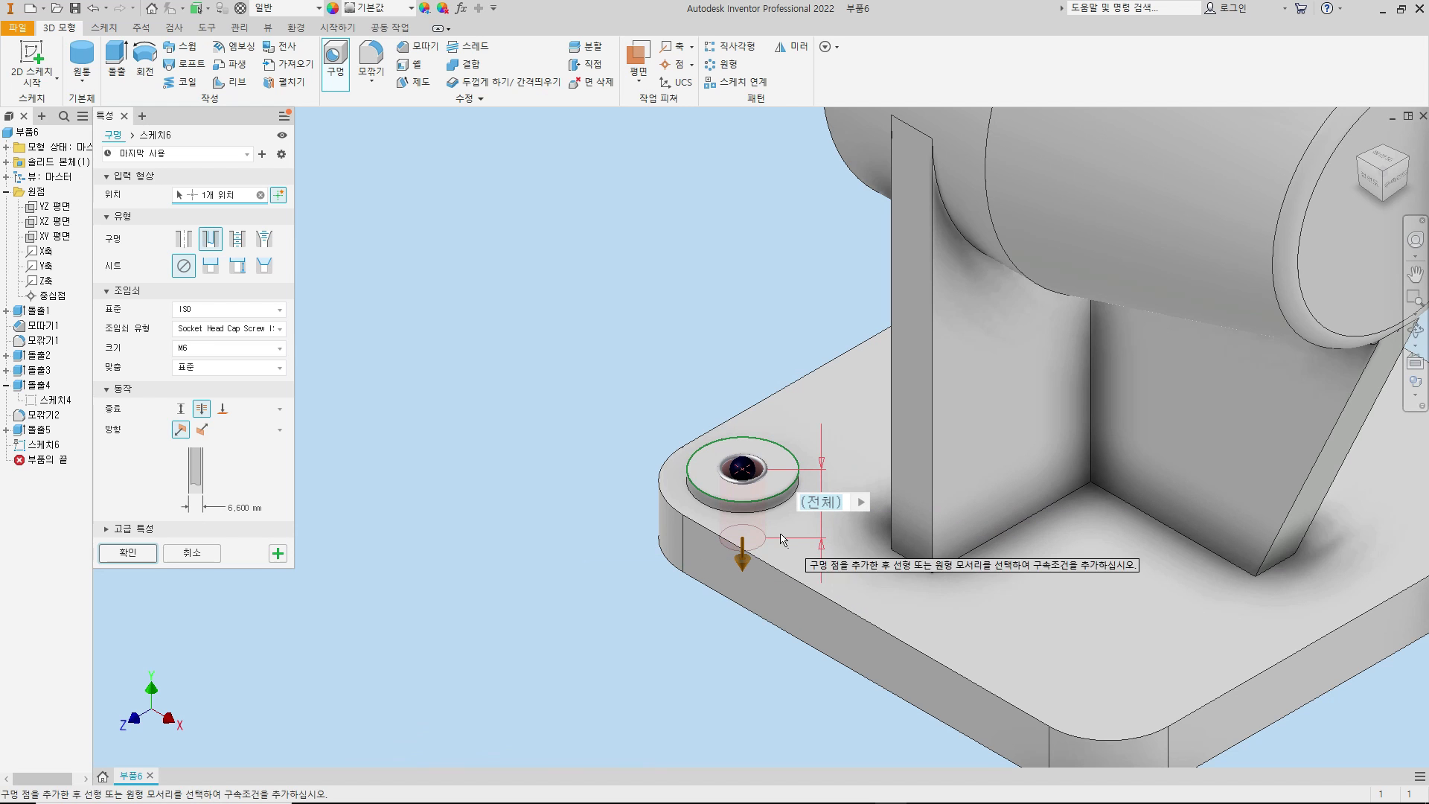
pyautogui.moveTo(782, 547); pyautogui.dragTo(628, 545, button='middle')
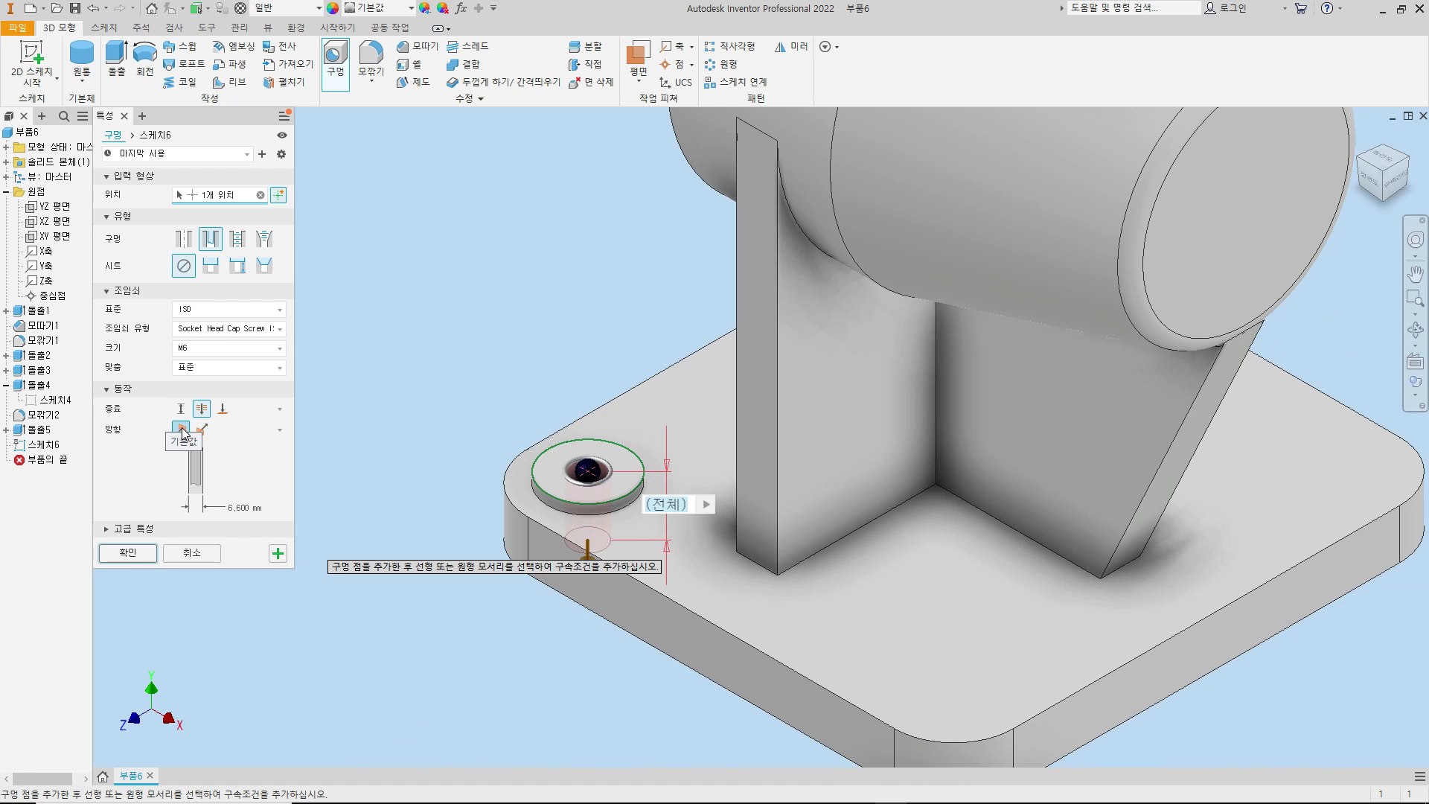
pyautogui.click(123, 554)
# - Set up a rectangular pattern of the corner boss and its hole, directed inward along the base plate's two adjacent straight edges
pyautogui.scroll(-4, 451, 562)
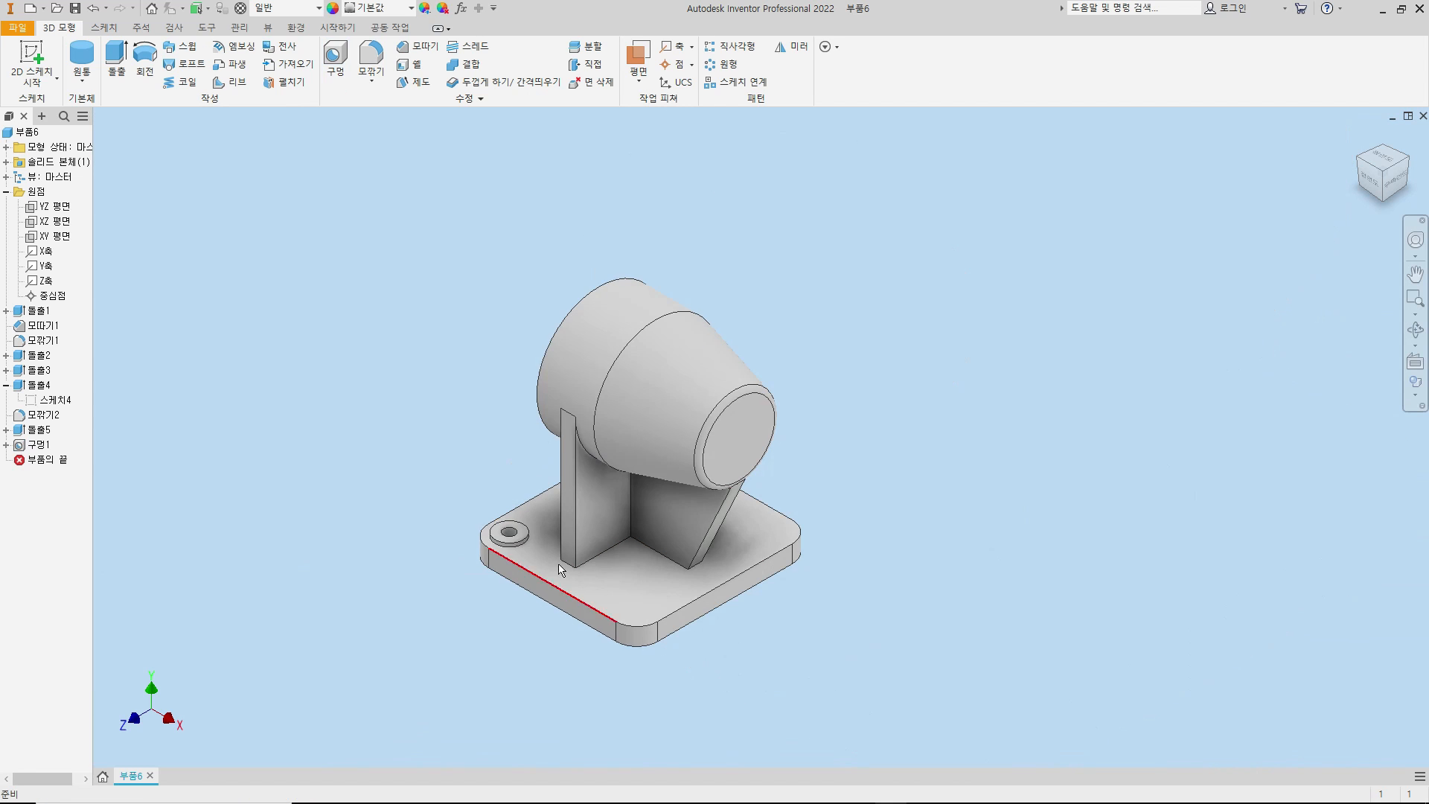
pyautogui.moveTo(817, 527); pyautogui.dragTo(940, 486, button='middle')
pyautogui.click(737, 47)
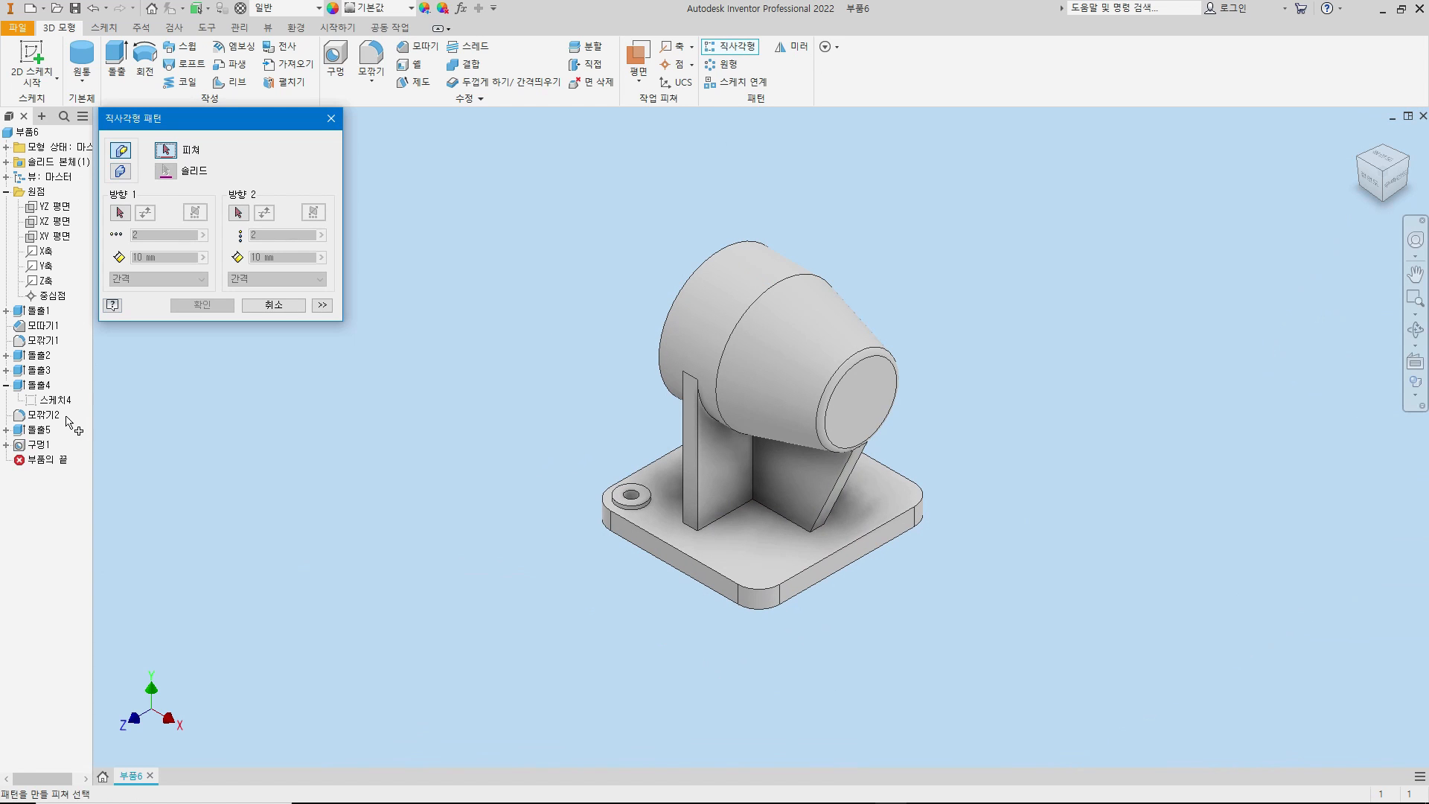
pyautogui.click(39, 444)
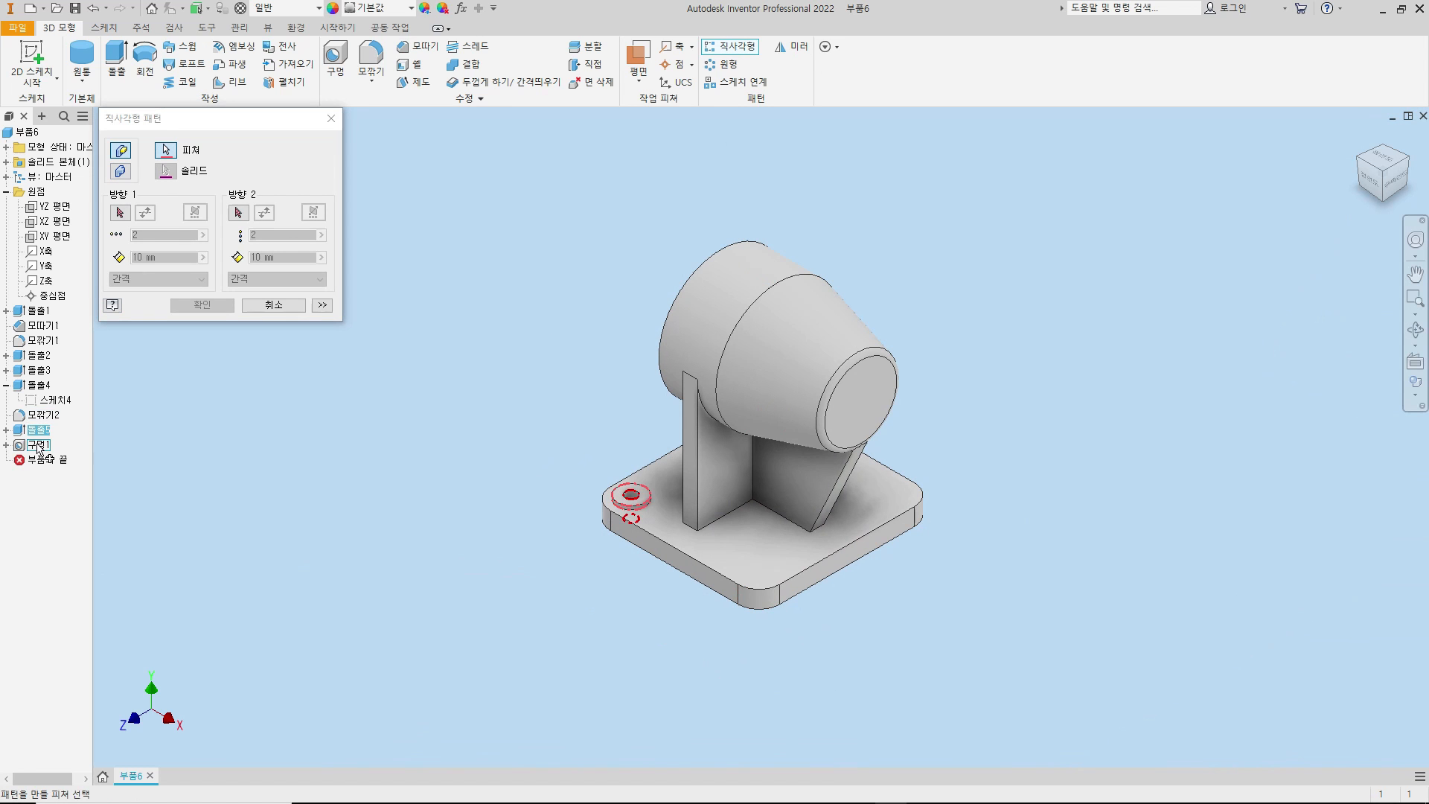
pyautogui.click(119, 213)
pyautogui.click(660, 542)
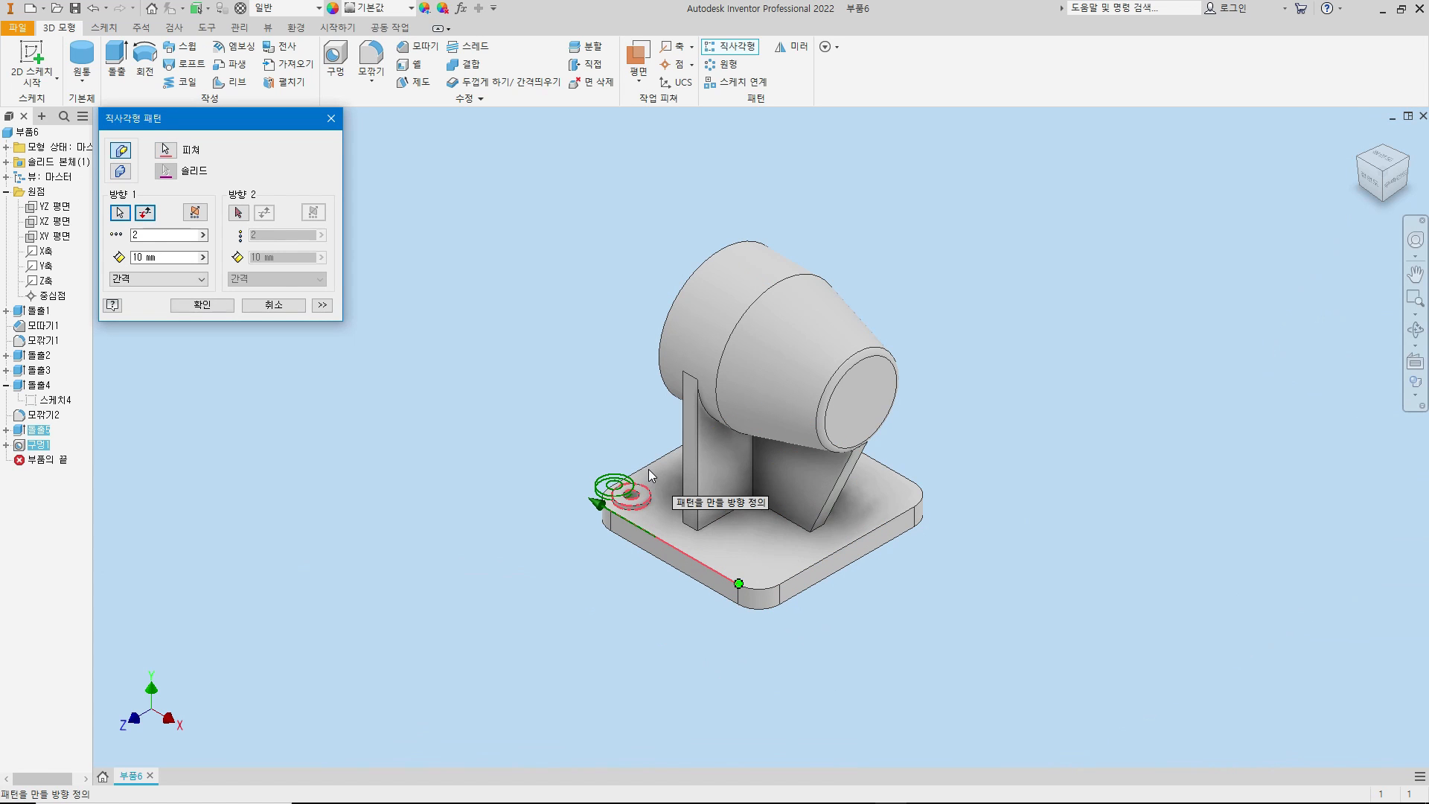
pyautogui.click(145, 213)
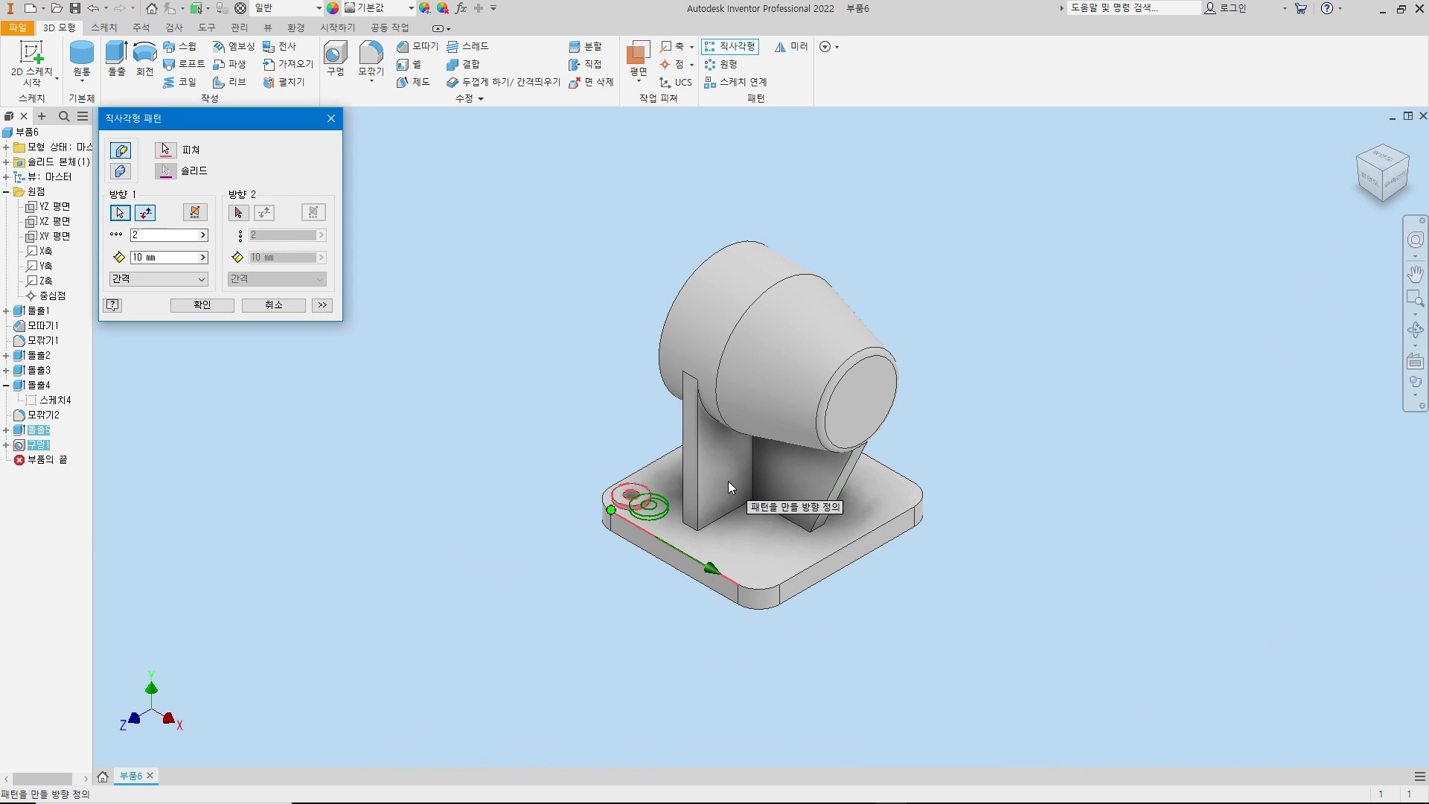
pyautogui.click(238, 213)
pyautogui.click(655, 471)
pyautogui.click(265, 218)
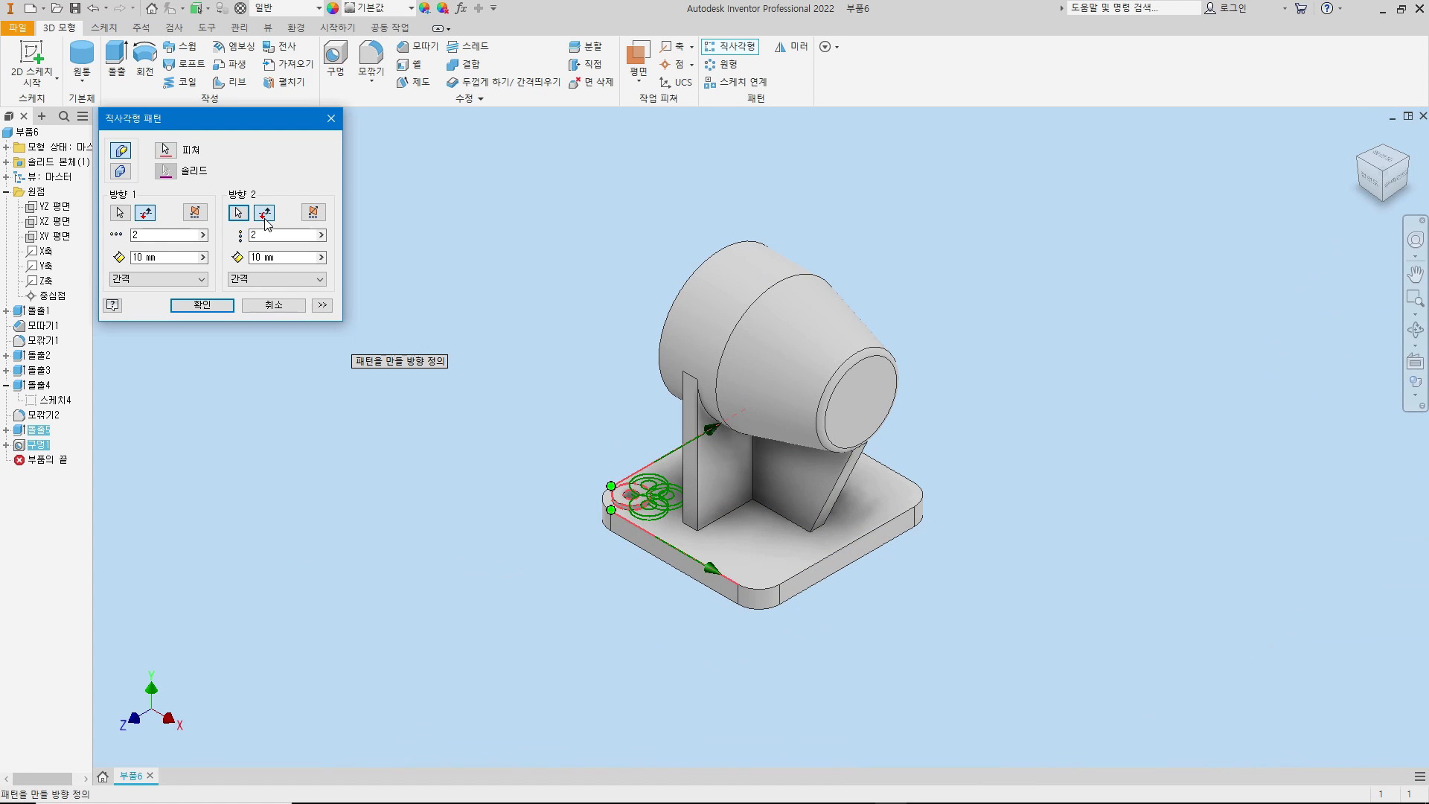
# - Space the two-by-two pattern 74 mm in the first direction and 78 mm in the second, and create it
pyautogui.click(166, 257)
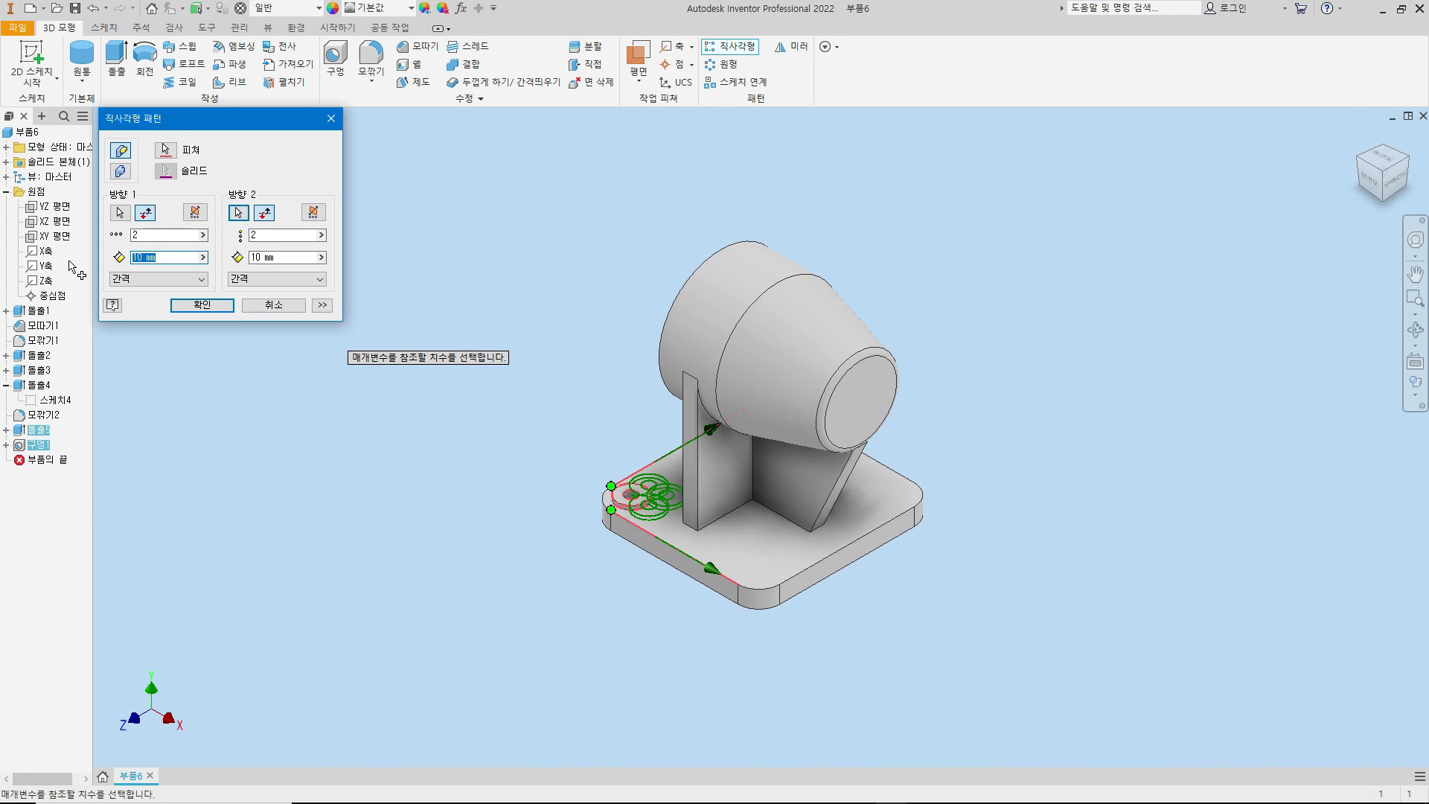
pyautogui.write('74')
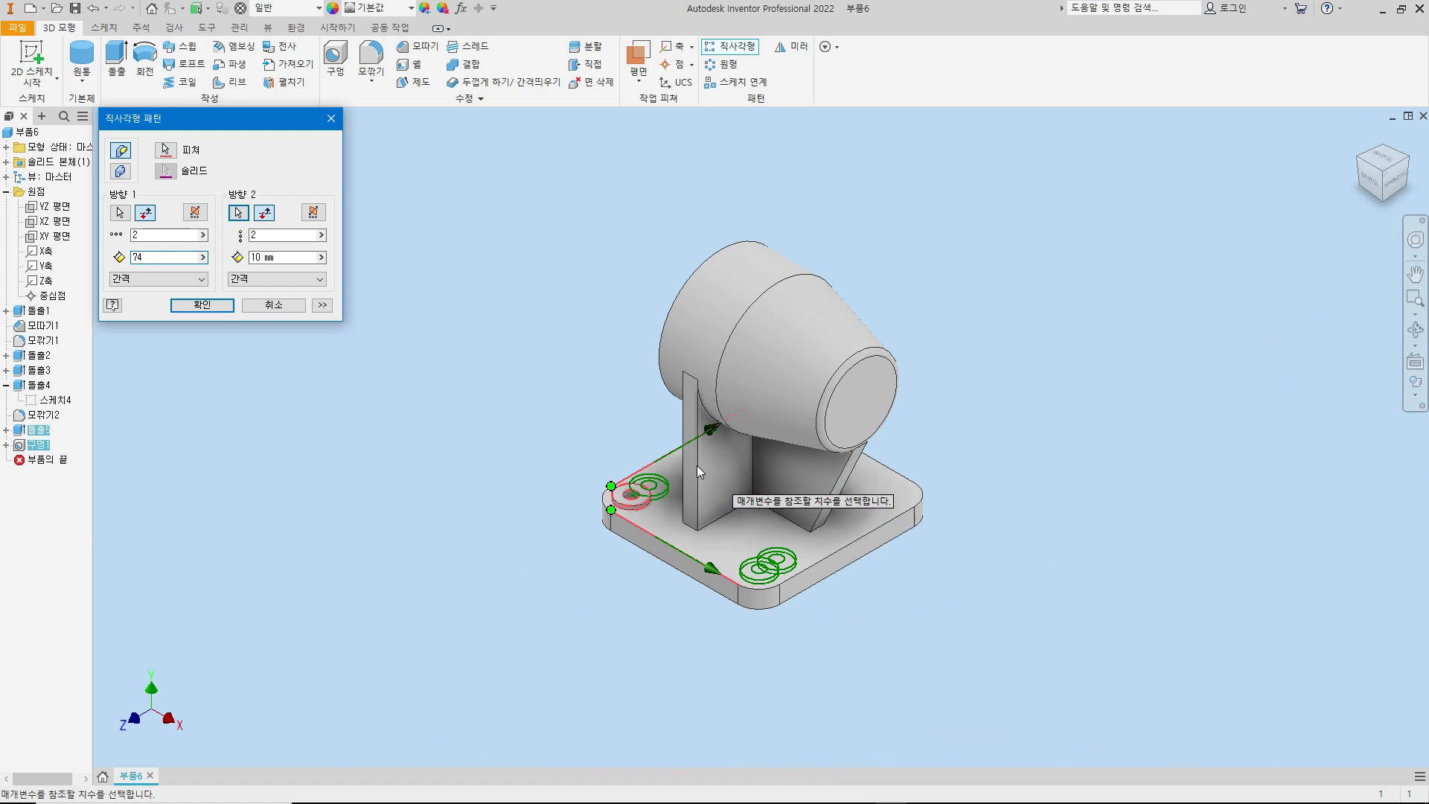
pyautogui.click(251, 257)
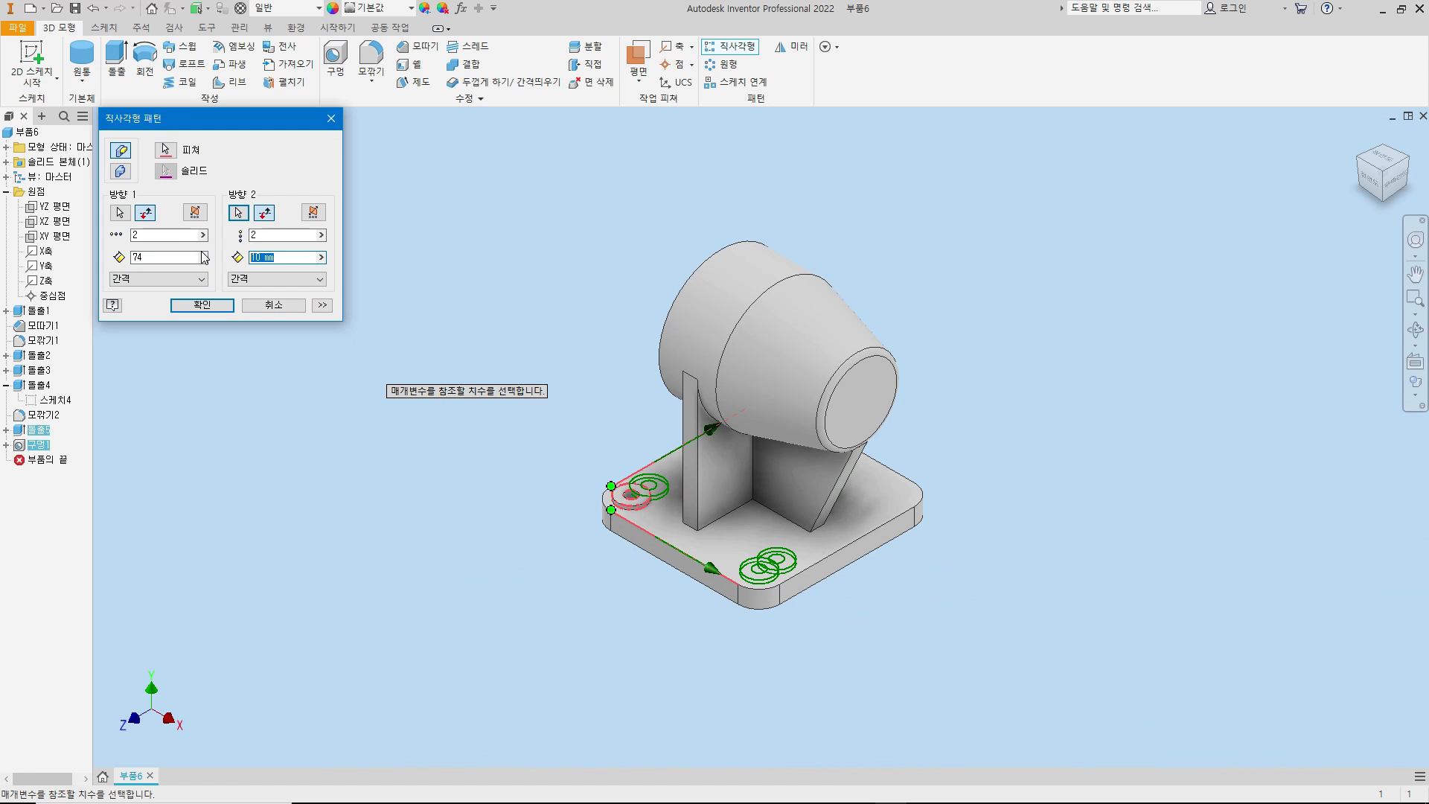
pyautogui.write('78')
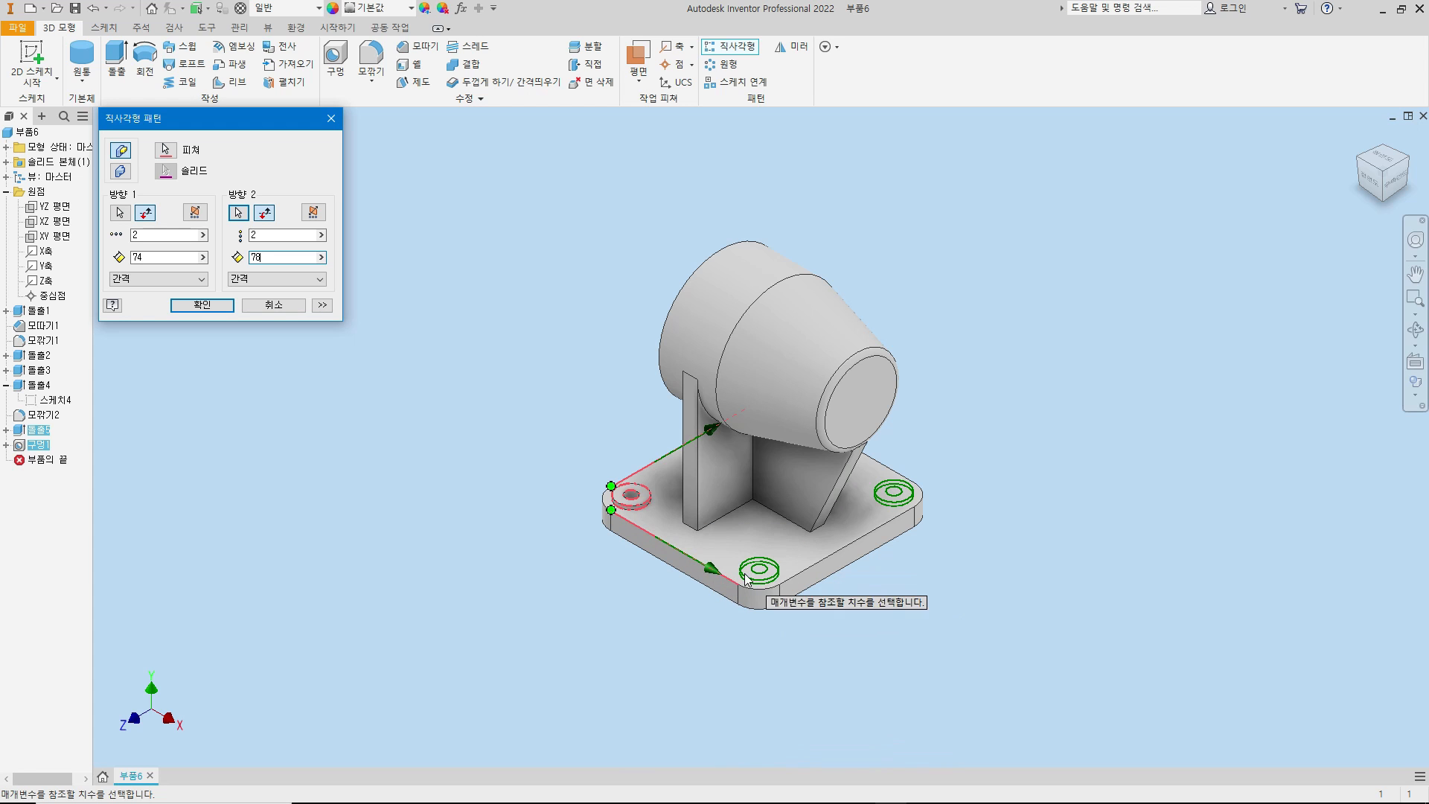
pyautogui.click(201, 306)
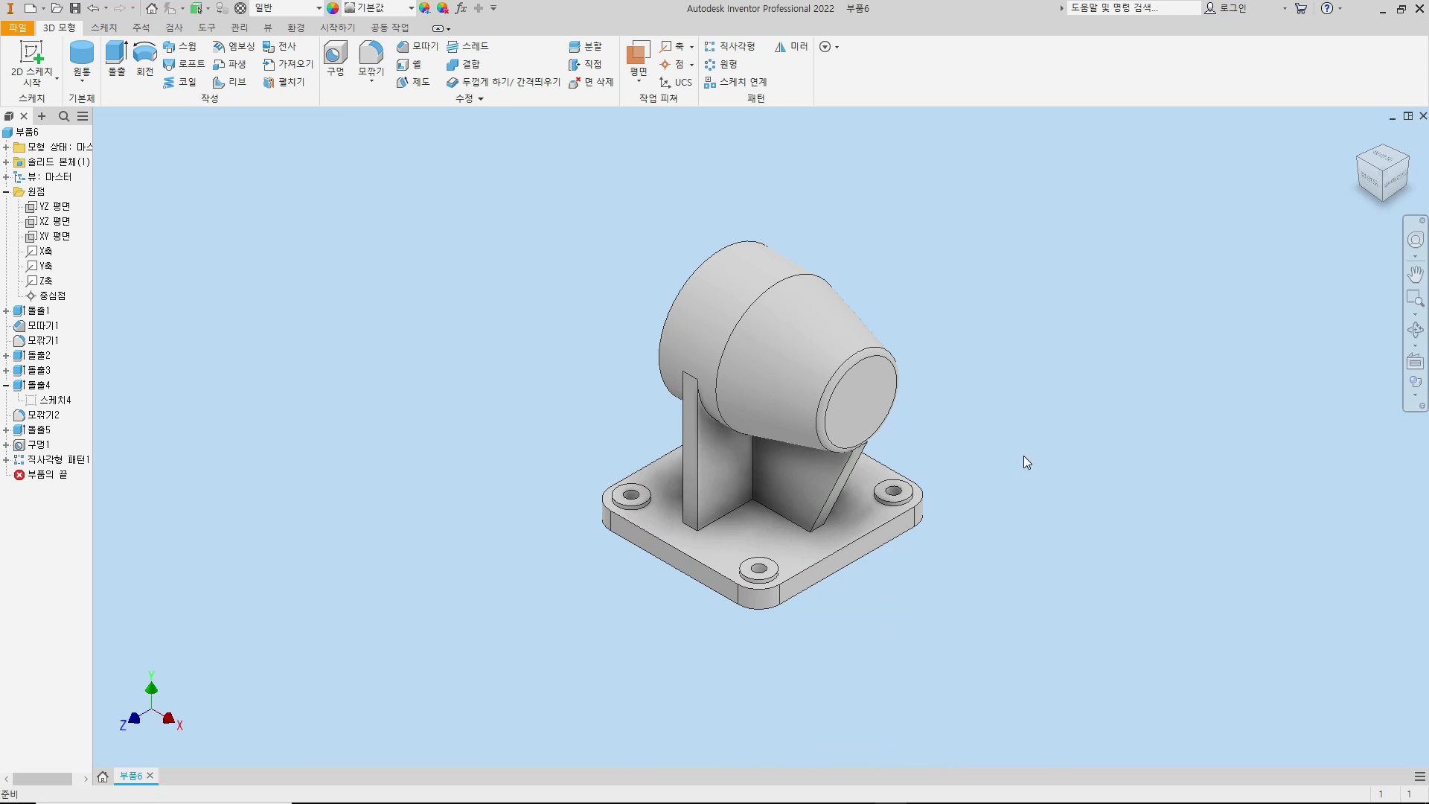
# - Sketch a 47 mm diameter circle on the cylindrical body's large end face, concentric with the face
pyautogui.click(1360, 160)
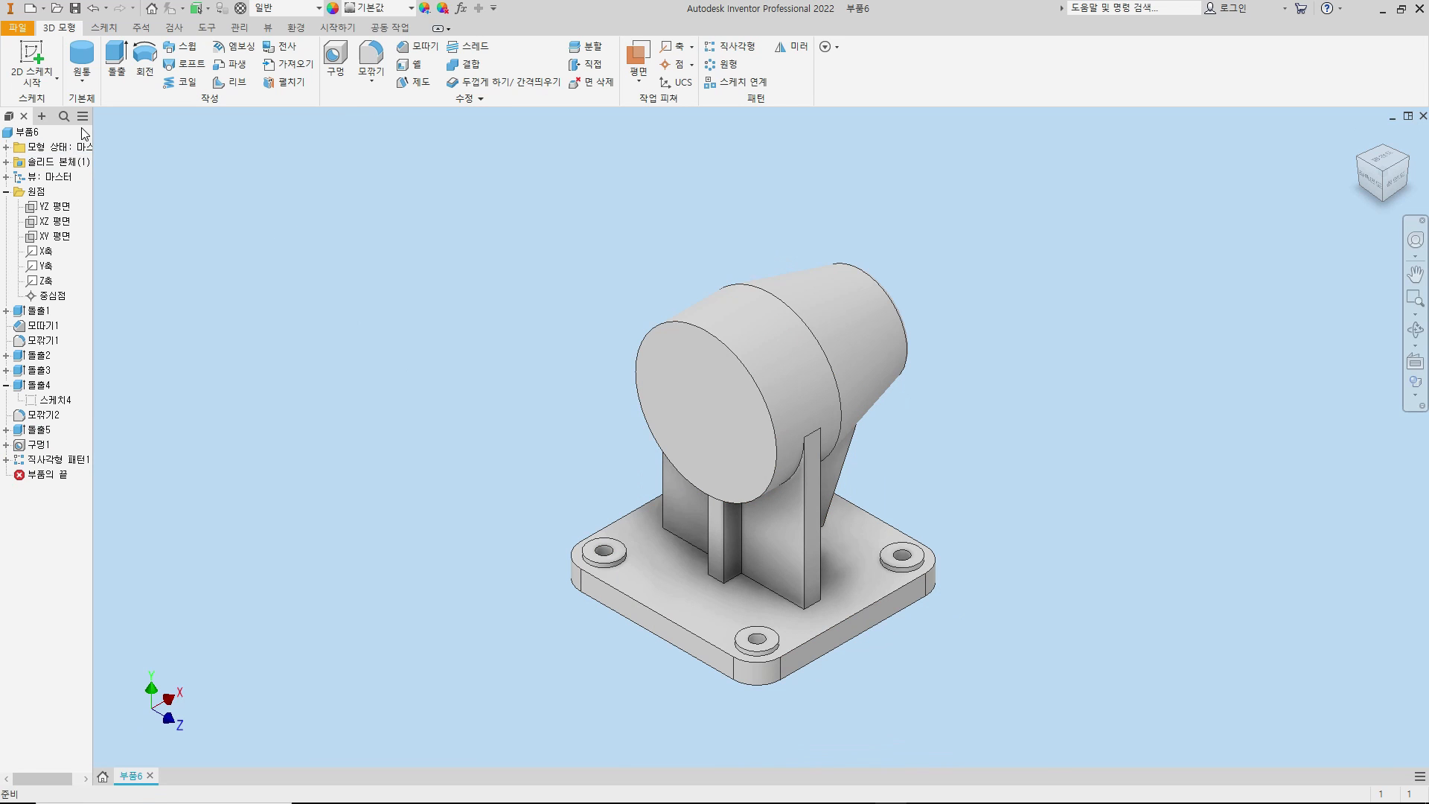
pyautogui.click(90, 64)
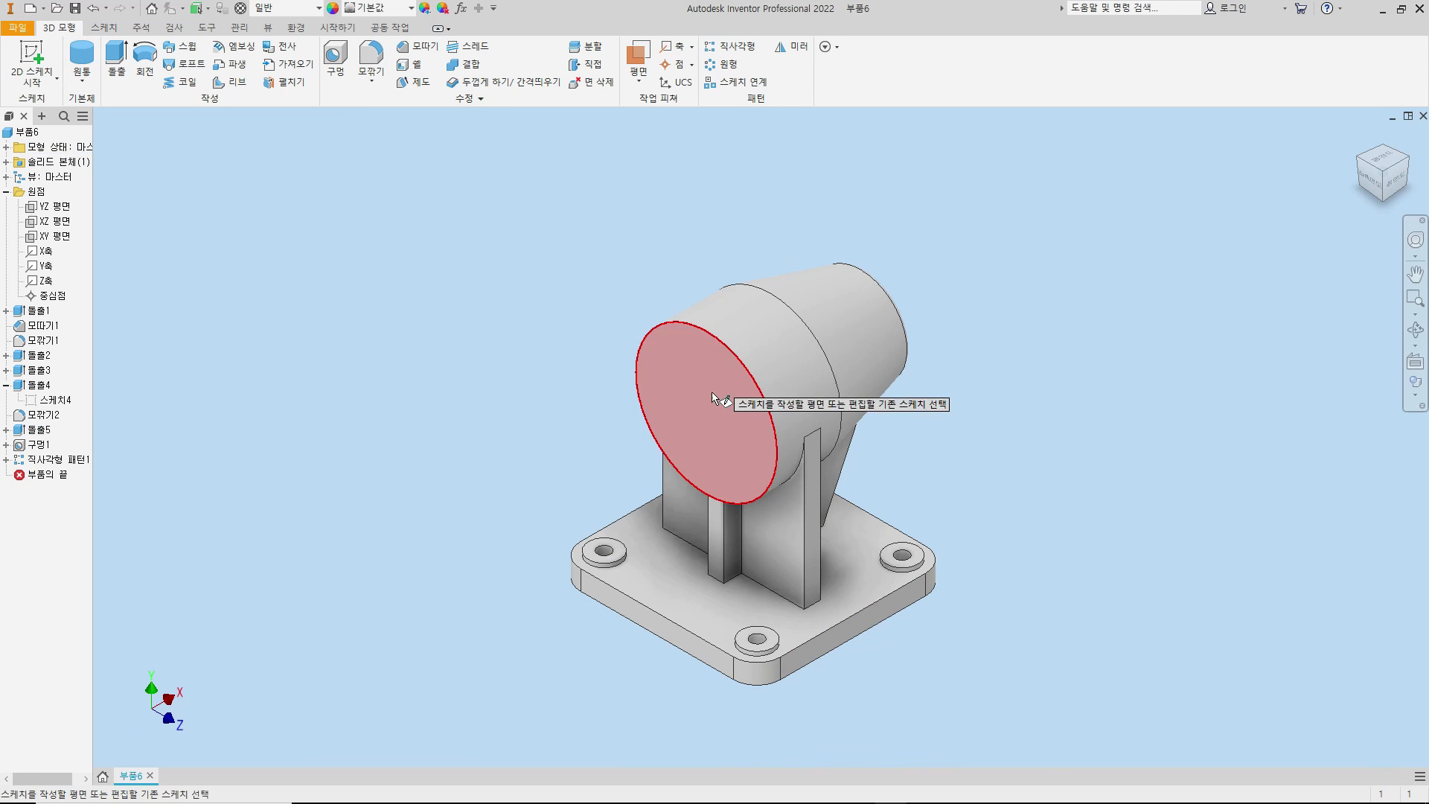
pyautogui.click(711, 392)
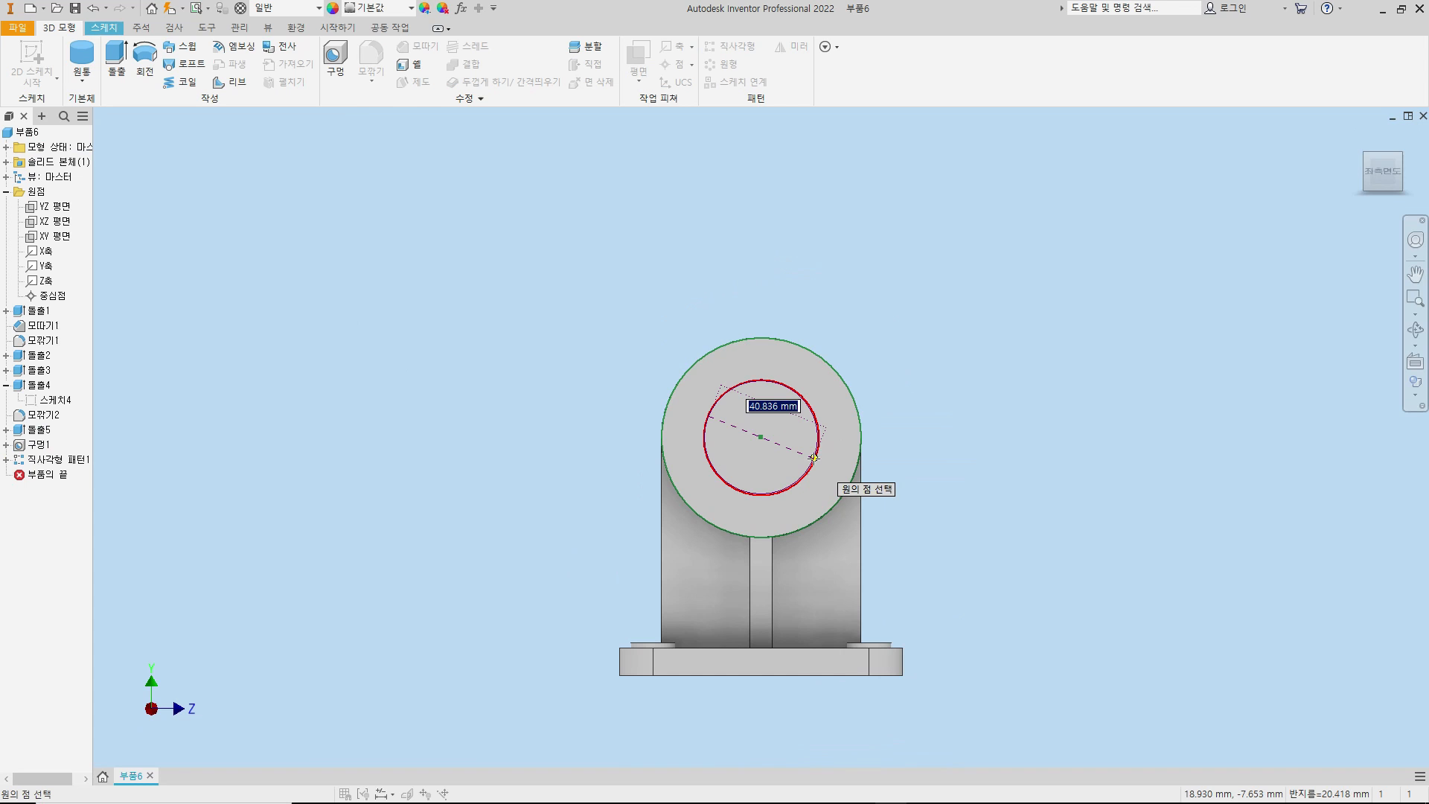
pyautogui.write('47')
pyautogui.press('Return')
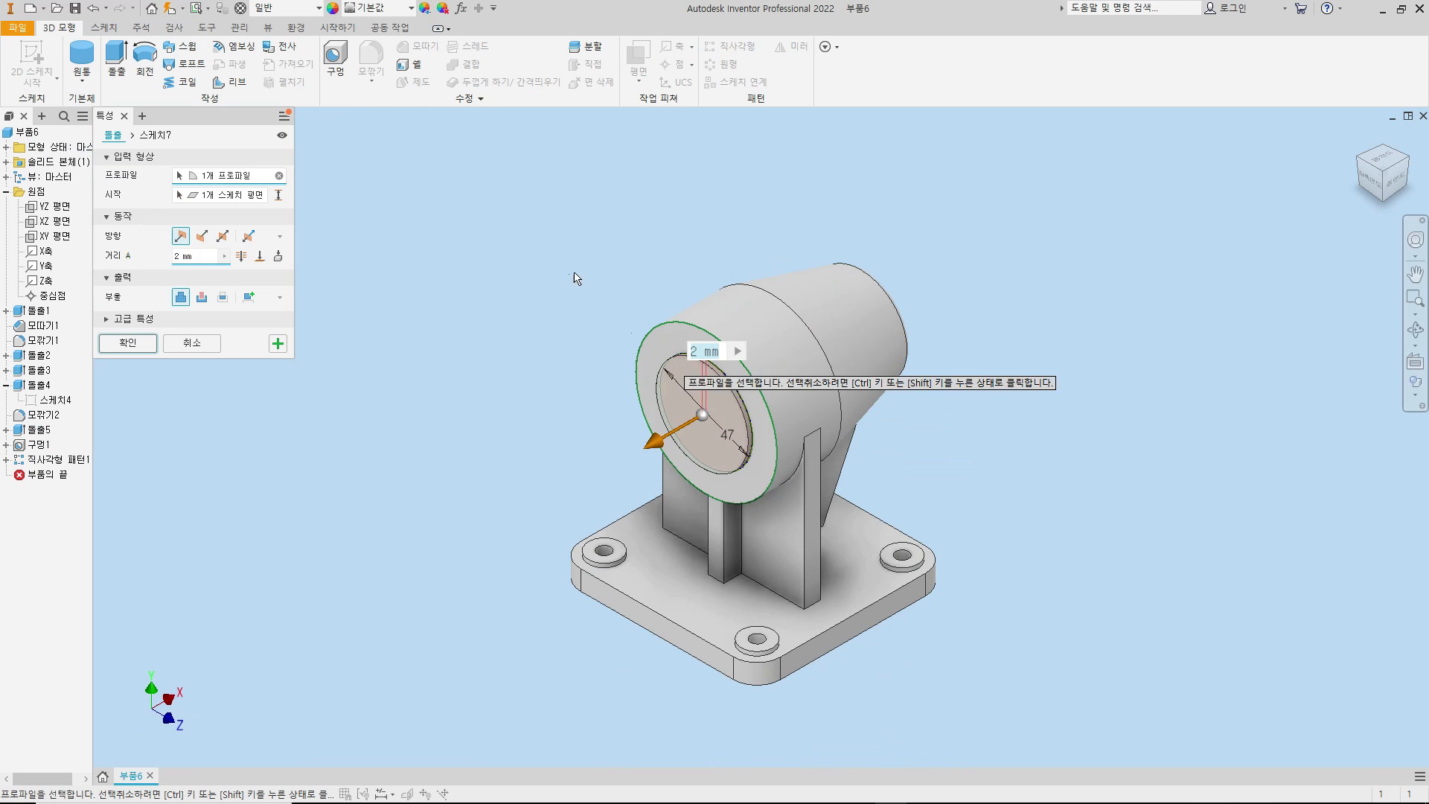
# - Extrude the 47 mm circle 17 mm into the cylindrical body as a cut
pyautogui.click(202, 236)
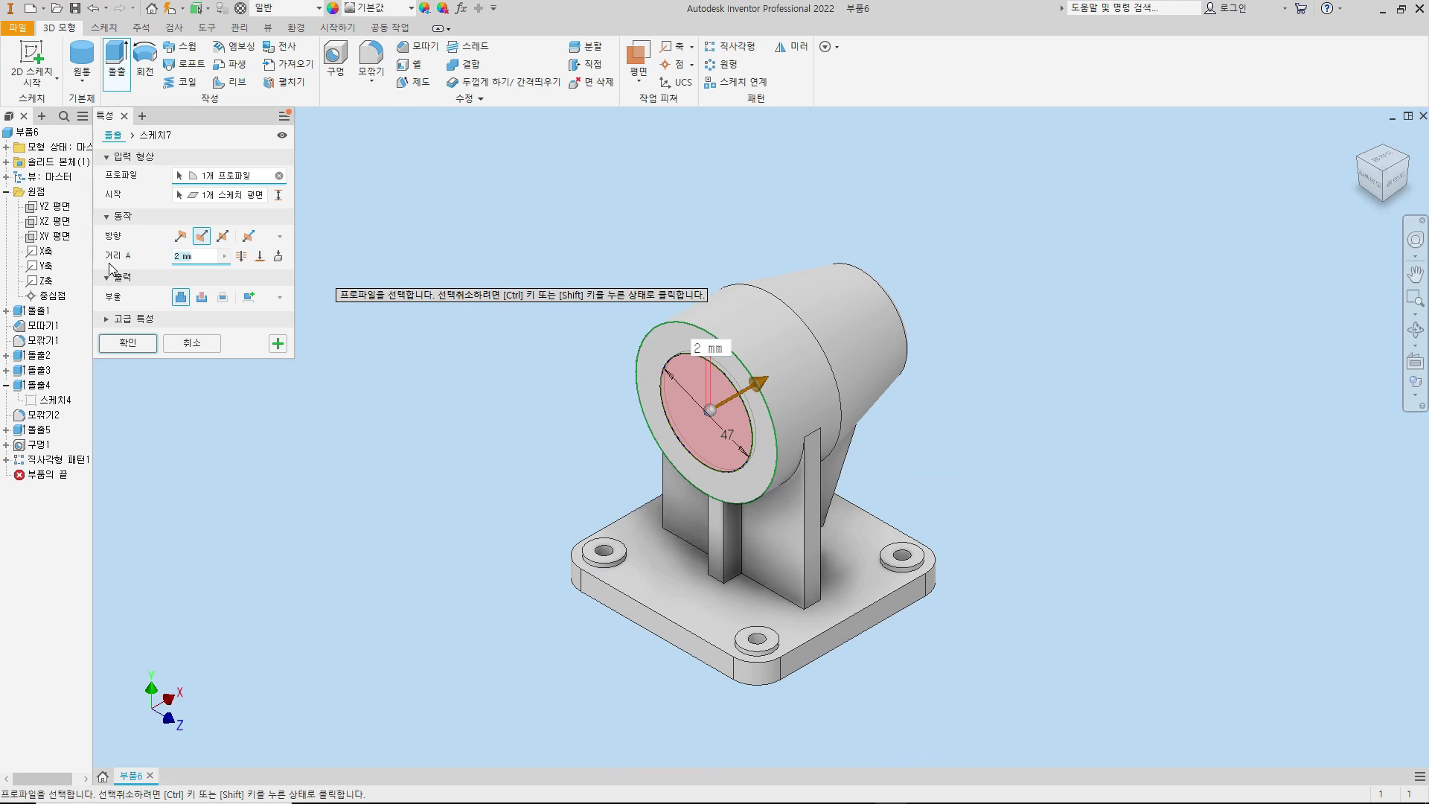
pyautogui.write('17')
pyautogui.press('Return')
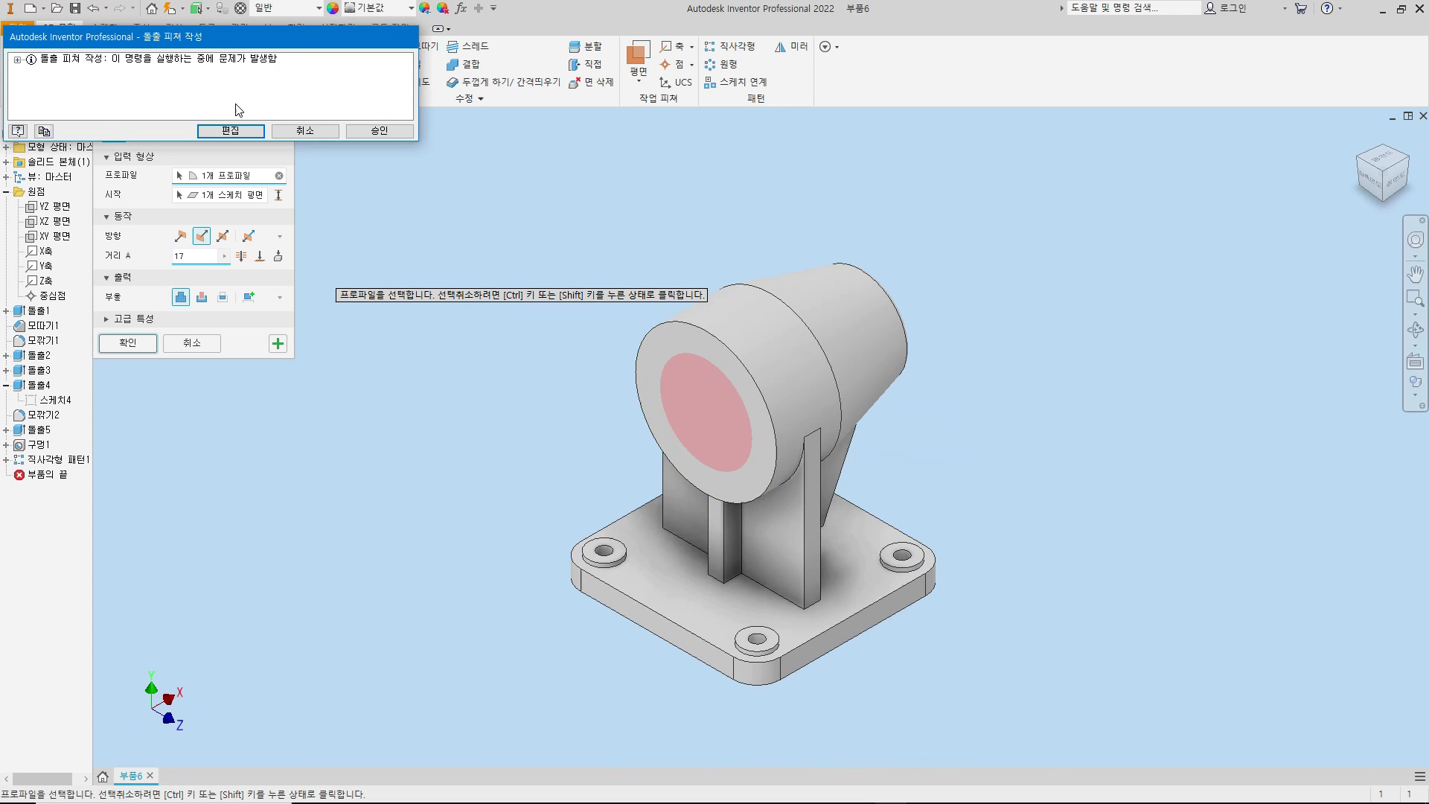
pyautogui.click(306, 131)
pyautogui.click(204, 299)
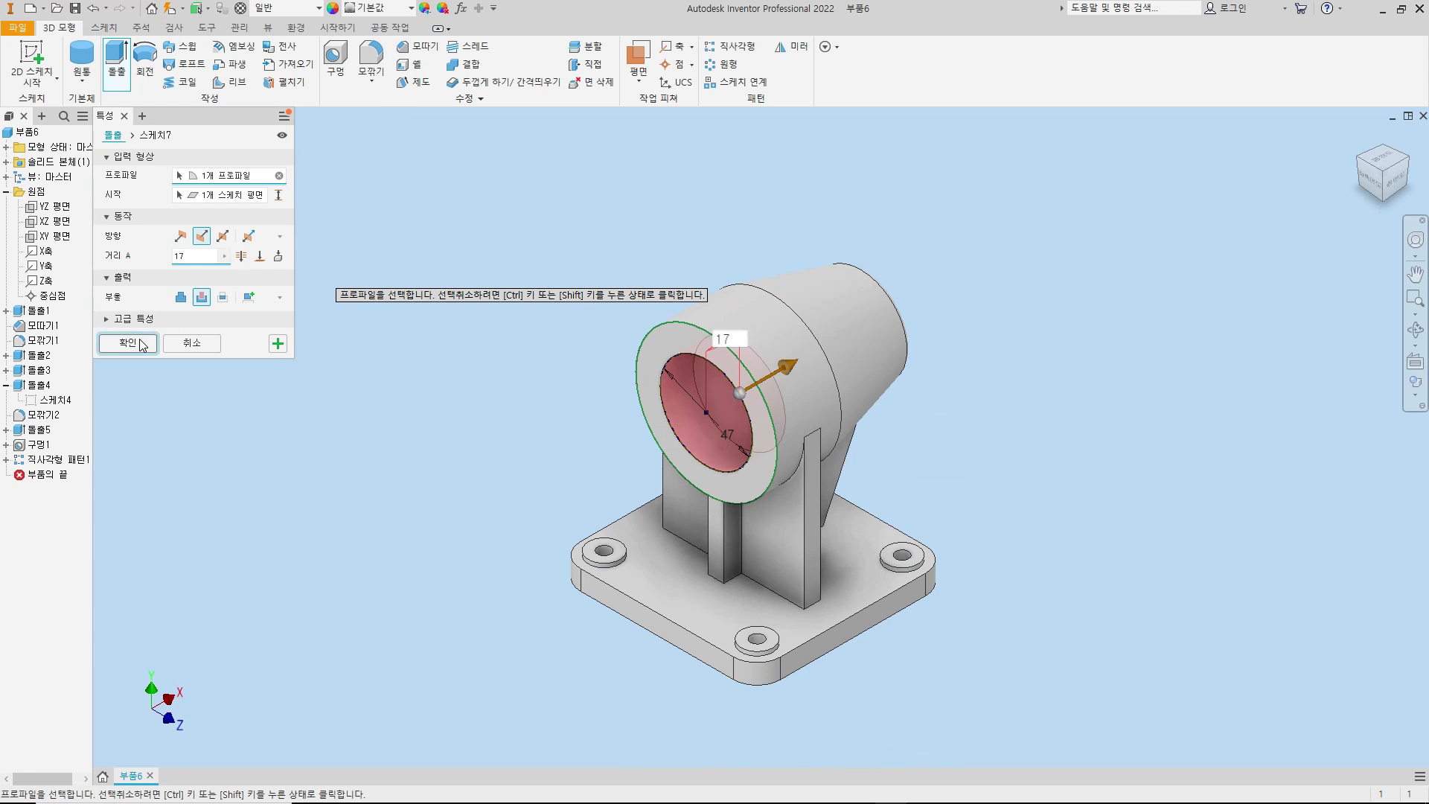
pyautogui.click(128, 343)
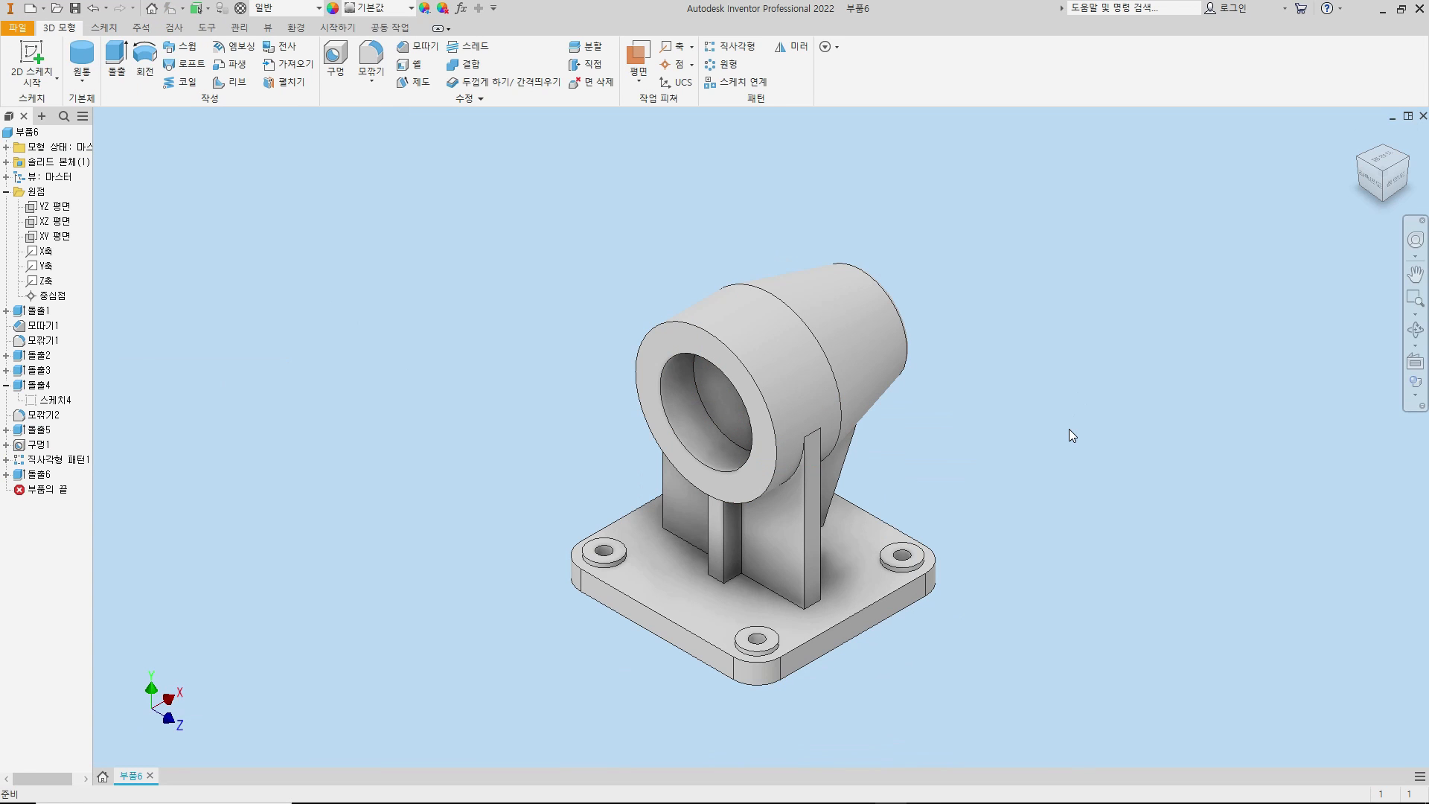
# - Display a three-quarter section view of the part using the XZ and XY origin planes
pyautogui.write('w')
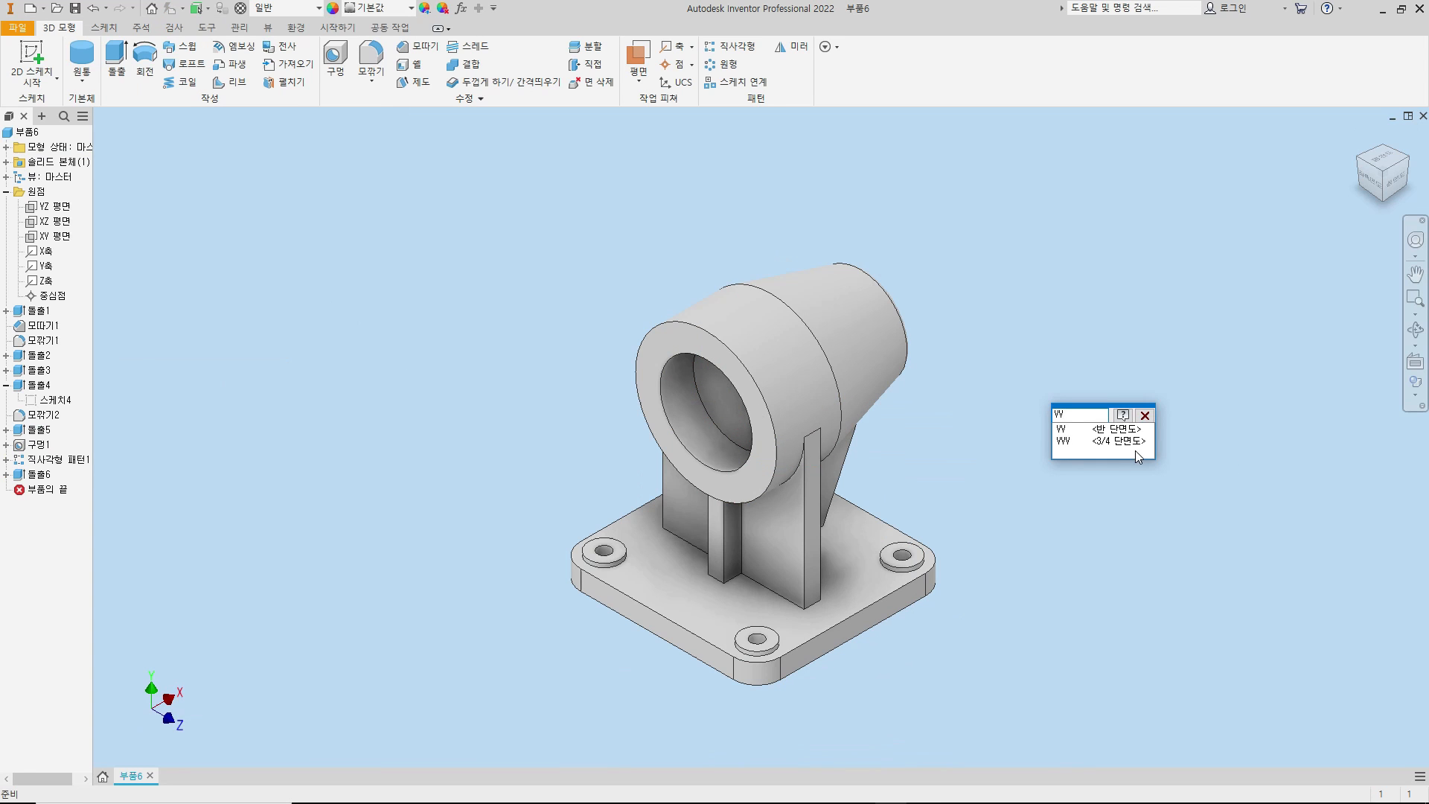
pyautogui.press('Return')
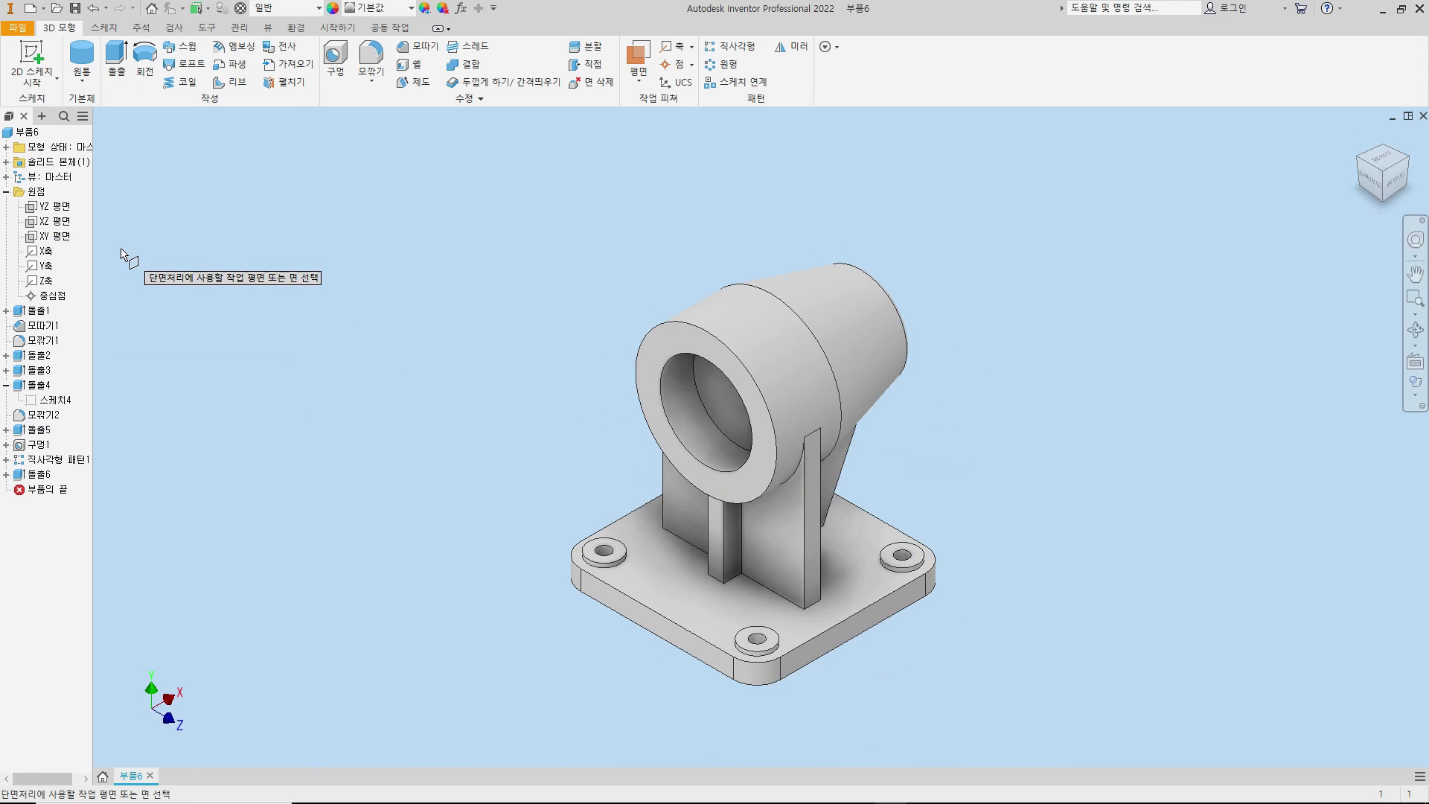
pyautogui.click(51, 224)
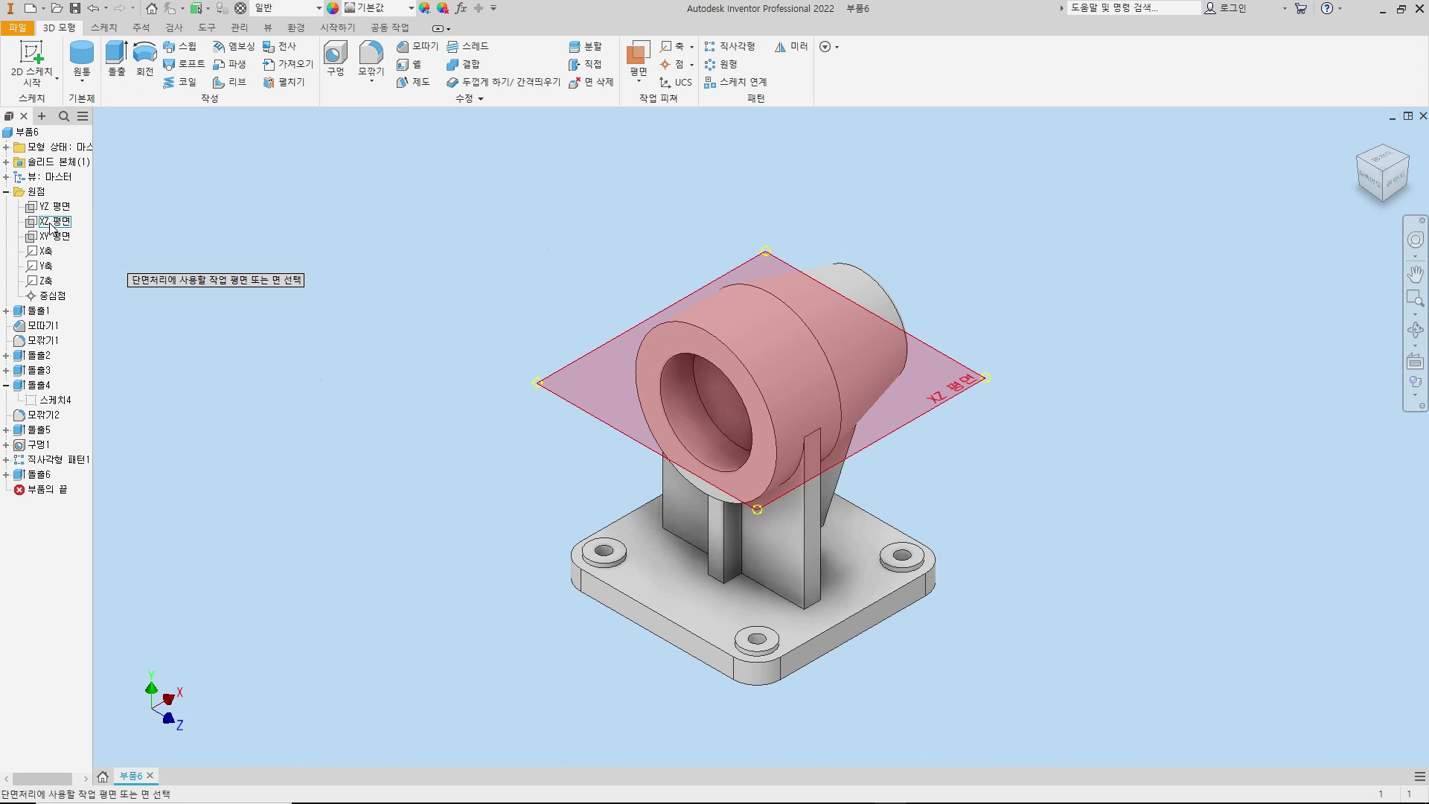
pyautogui.click(781, 279)
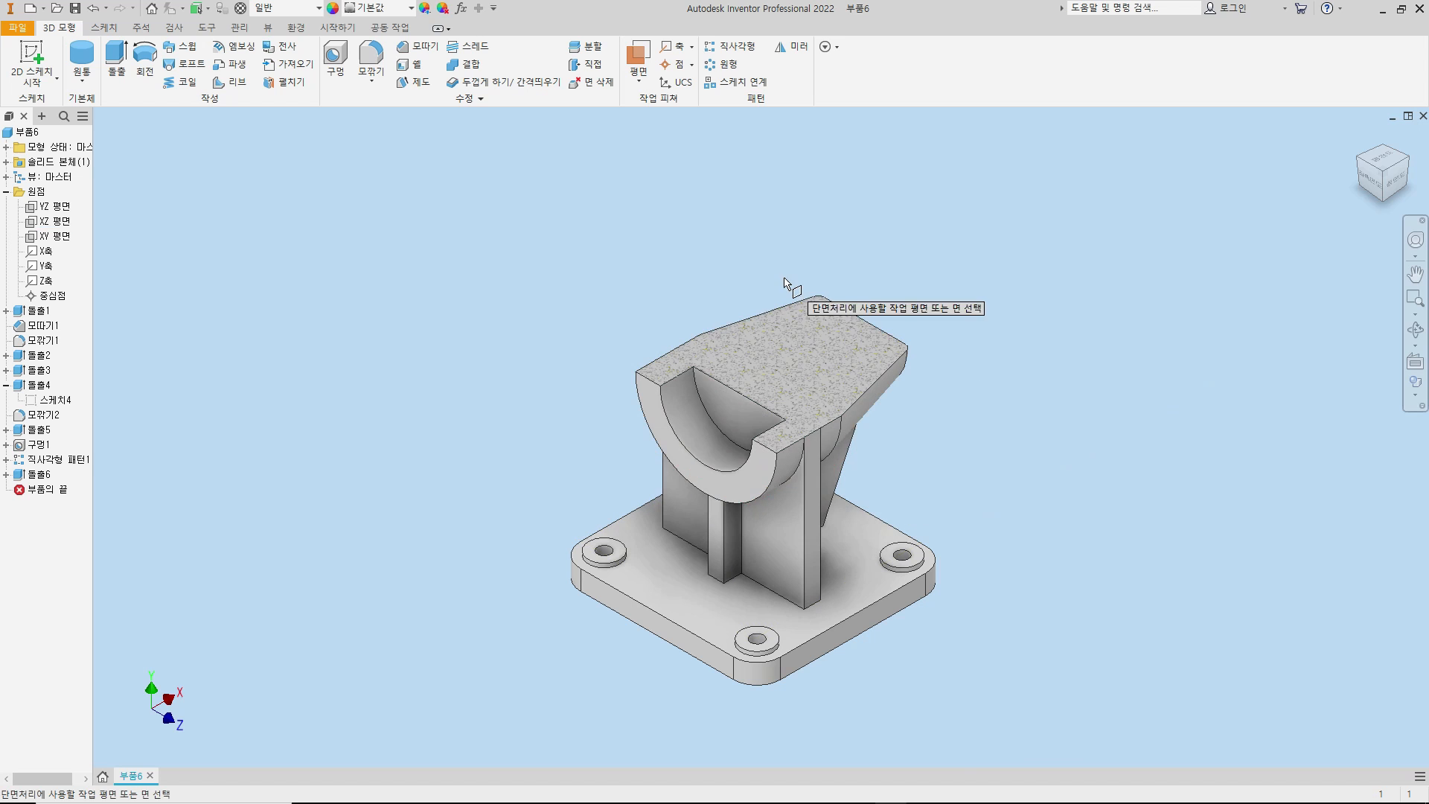
pyautogui.click(54, 236)
pyautogui.click(974, 300)
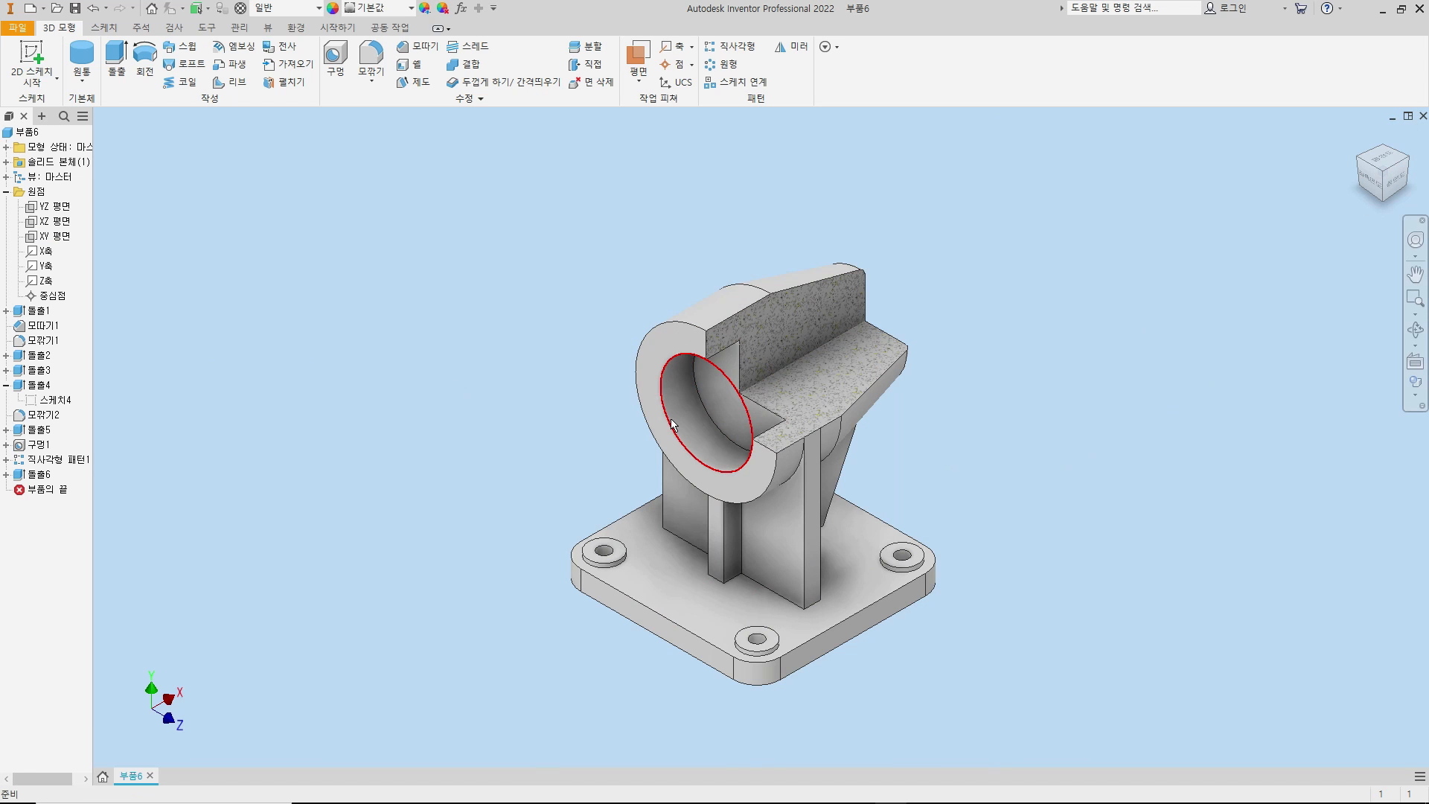
# - Sketch a 41 mm diameter circle on the floor of the 47 mm bore, concentric with the bore
pyautogui.press('s')
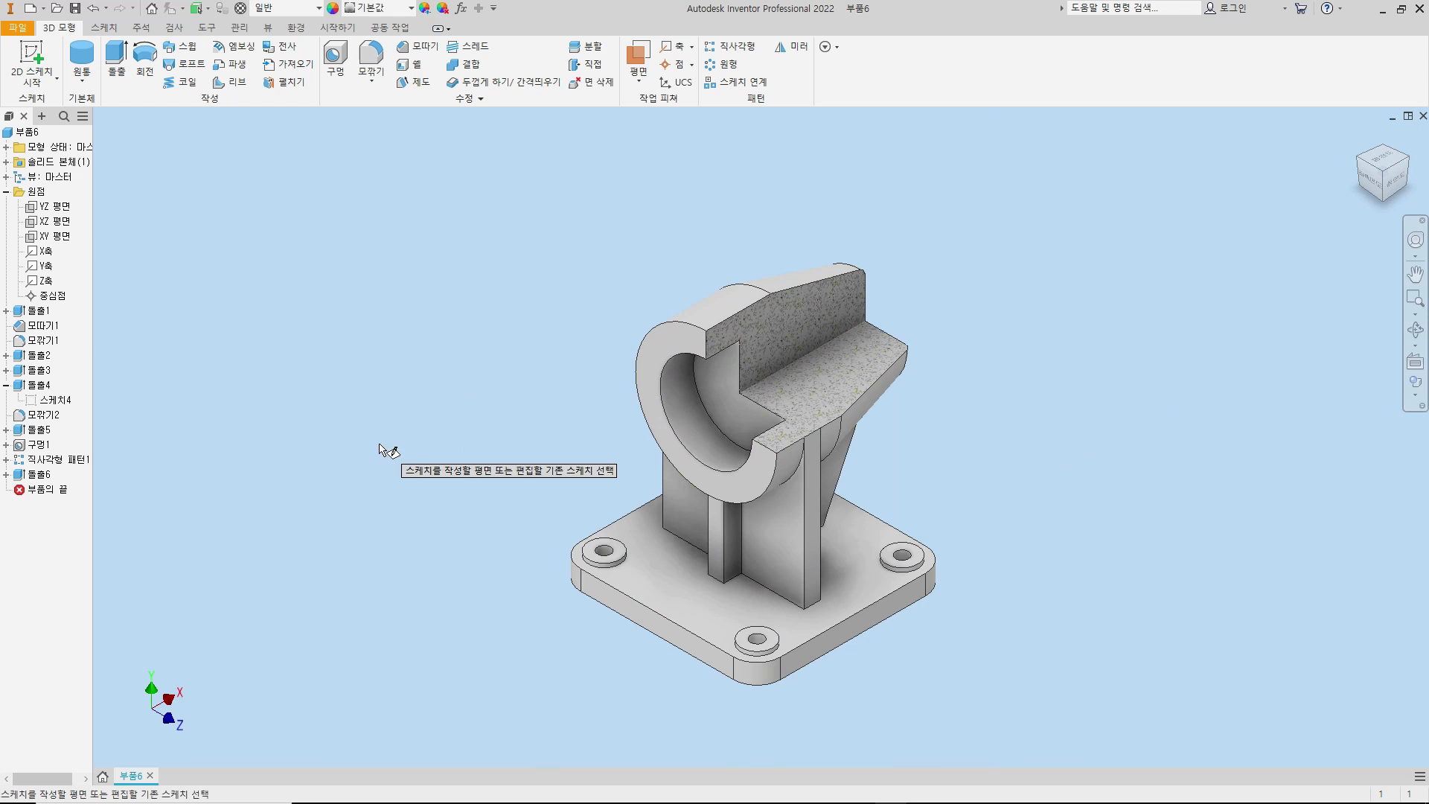
pyautogui.click(715, 400)
pyautogui.press('c')
pyautogui.click(761, 436)
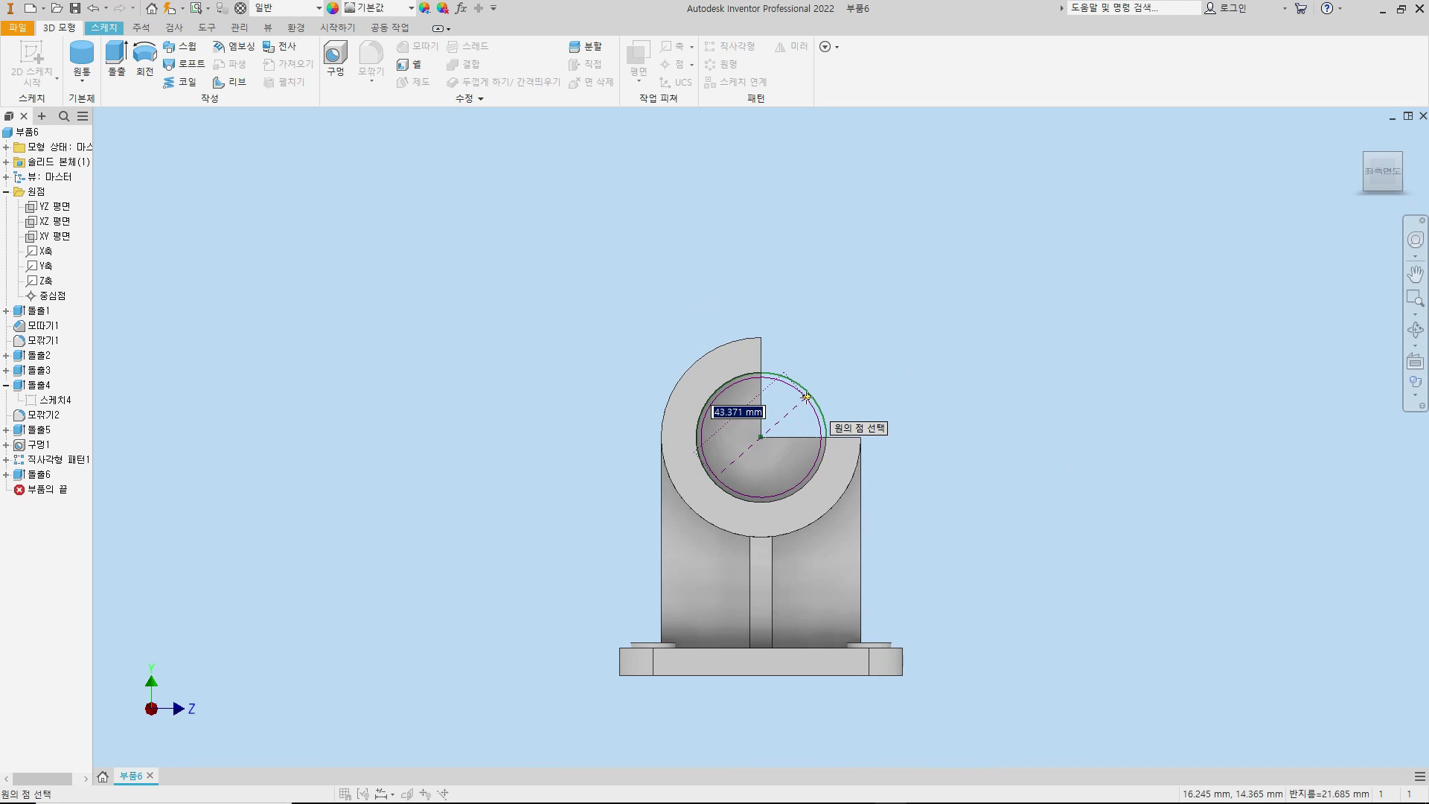
pyautogui.write('41')
pyautogui.press('Return')
# - Extrude the 41 mm circle deeper into the cylindrical body as a cut, with the distance set to 25-17 mm
pyautogui.press('e')
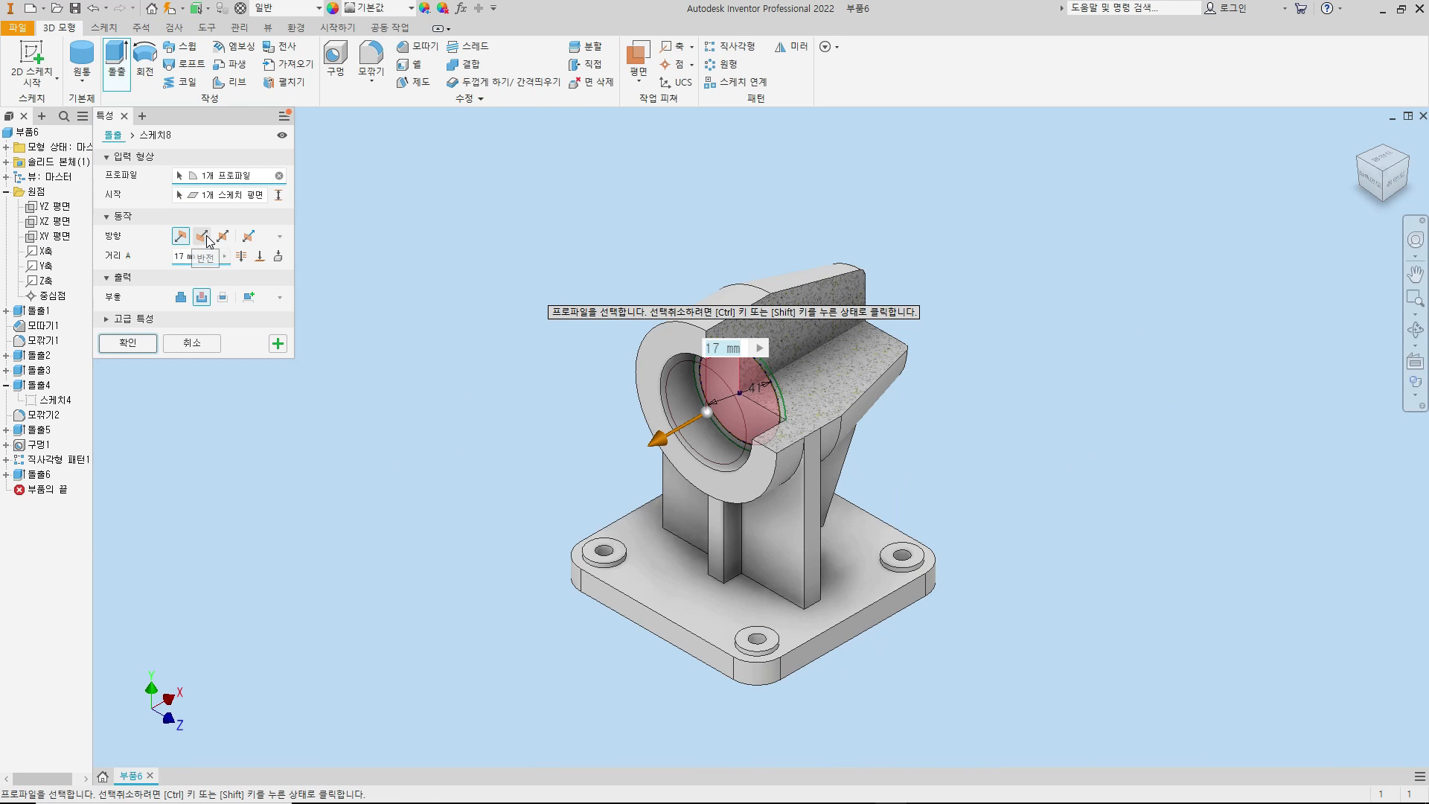
pyautogui.click(205, 237)
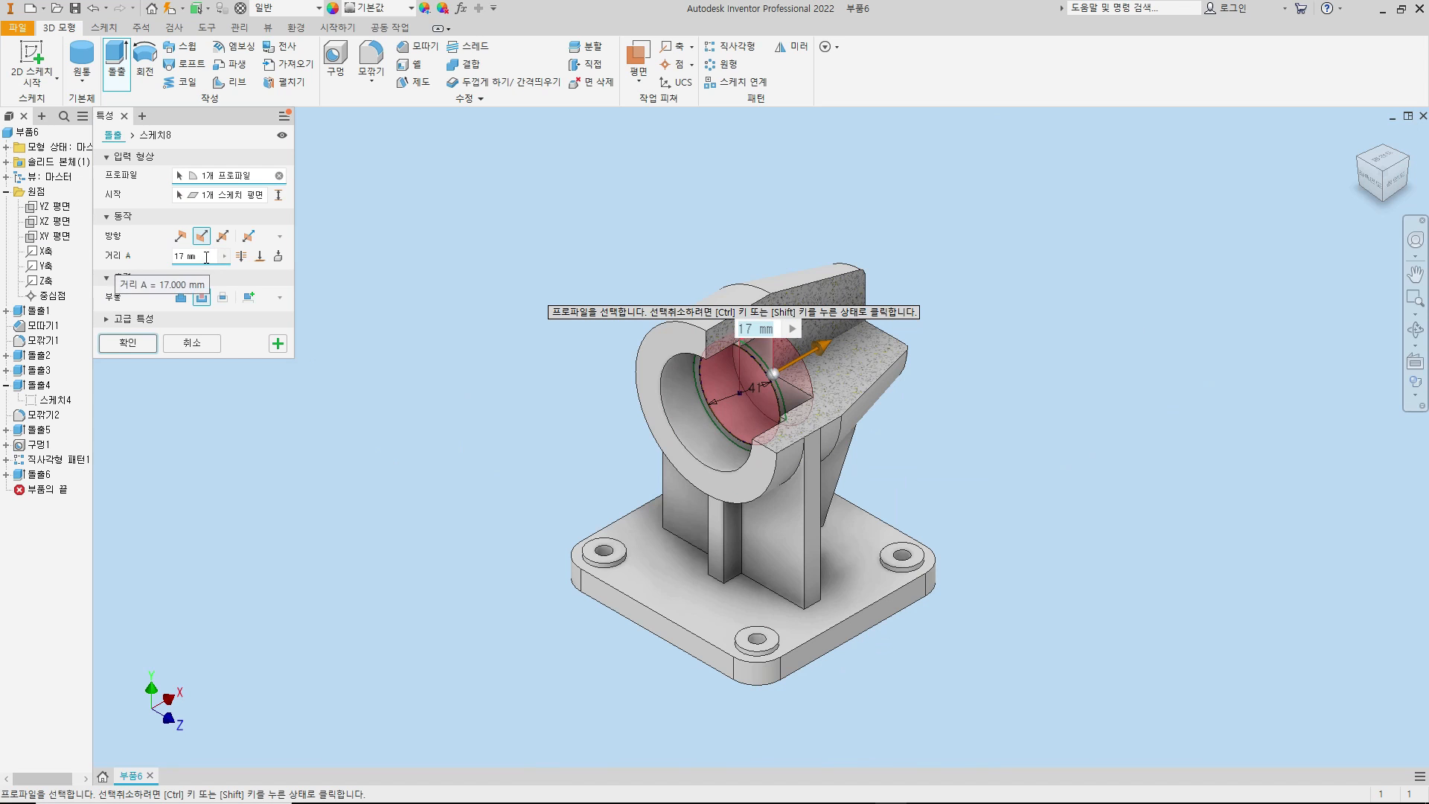
pyautogui.moveTo(206, 256); pyautogui.dragTo(111, 262)
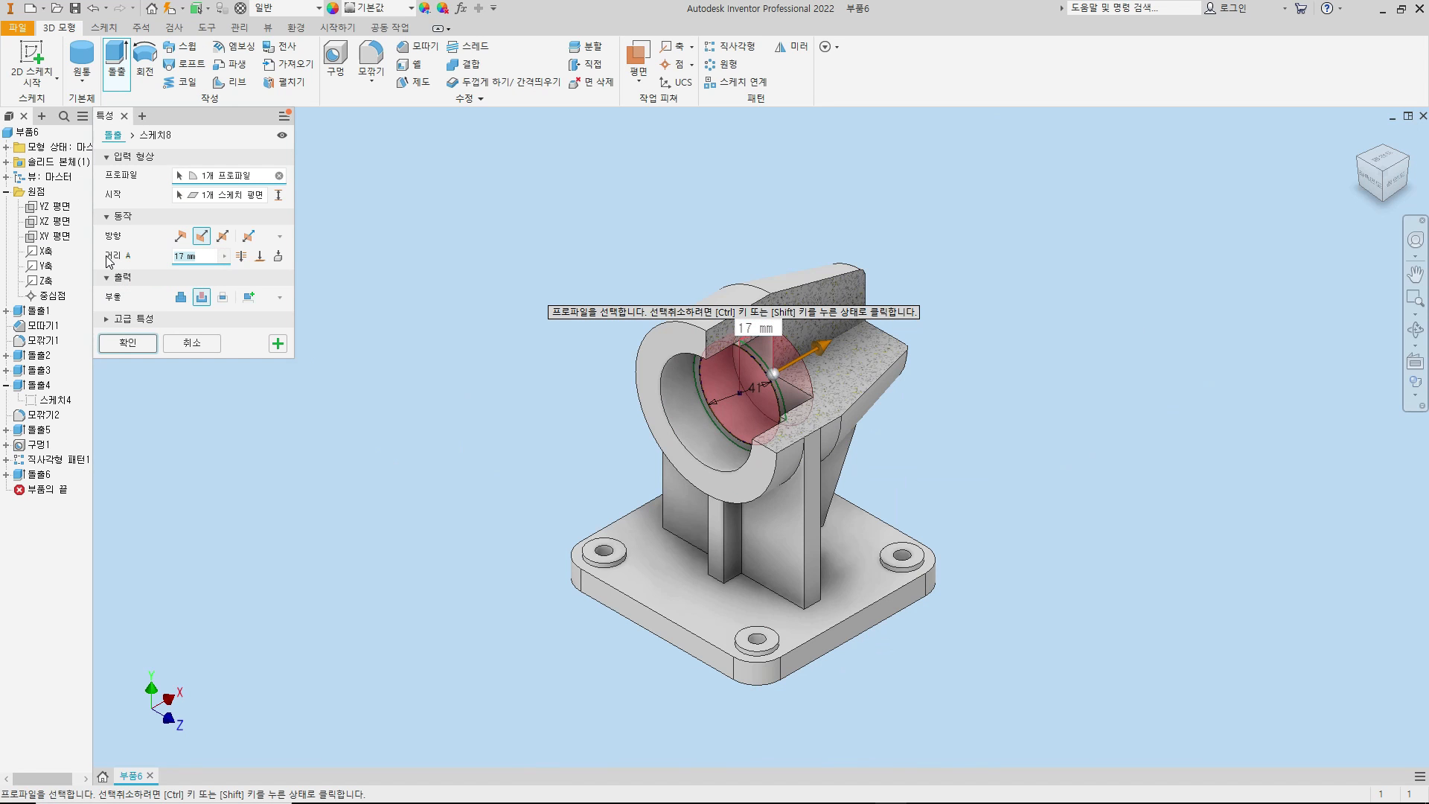
pyautogui.write('25-17')
pyautogui.press('Return')
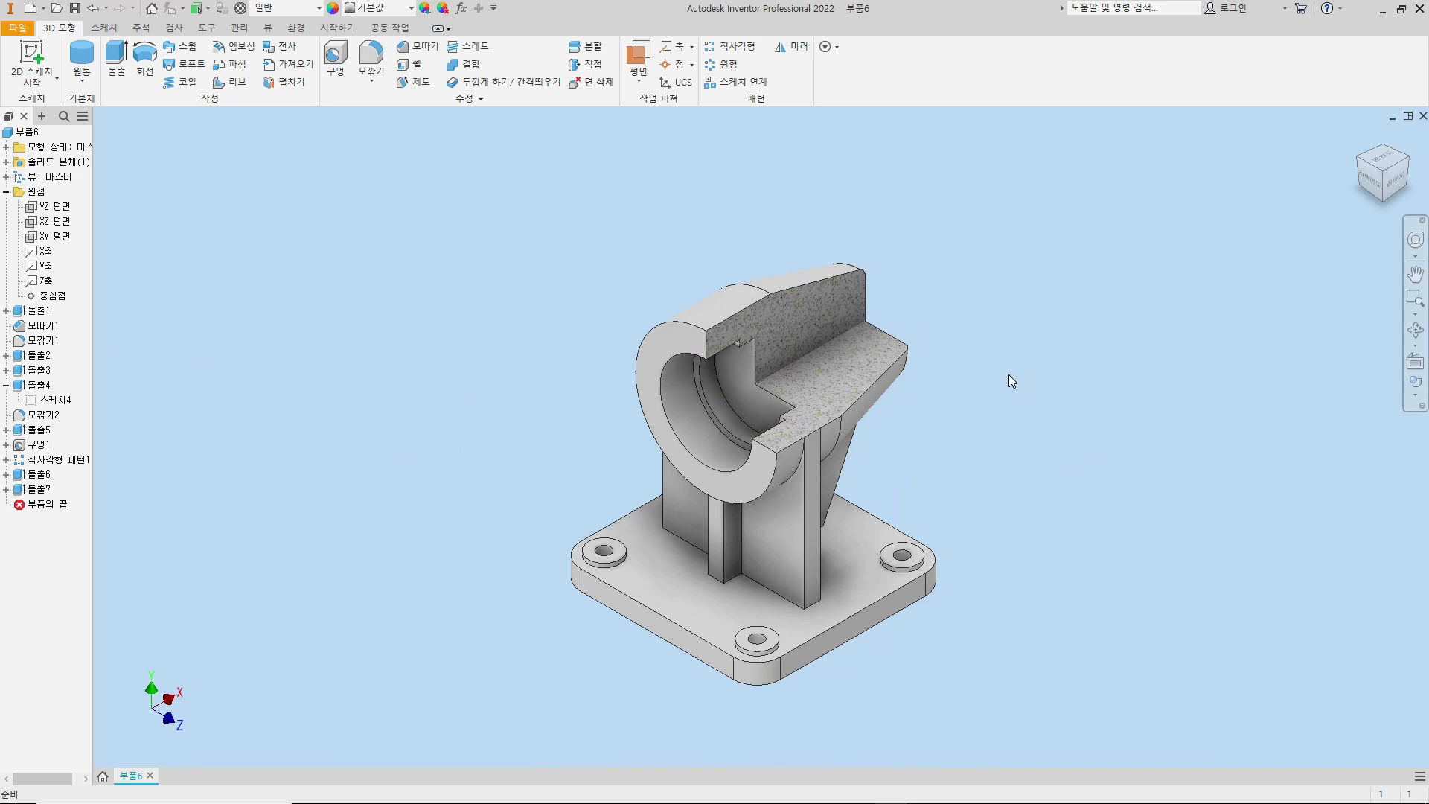
# - Sketch a 64 mm diameter circle on the floor of the 41 mm bore, concentric with the bore
pyautogui.scroll(-4, 829, 351)
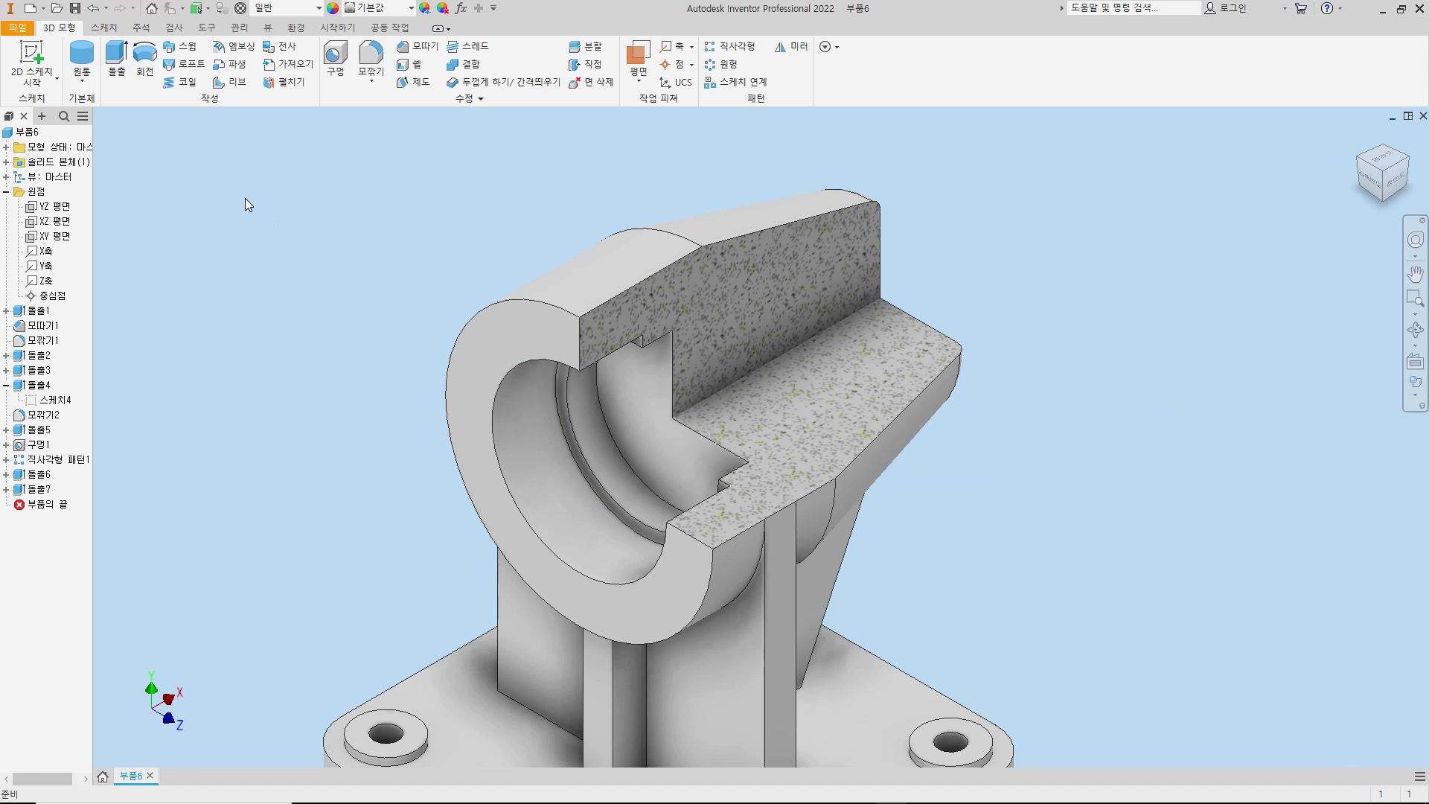
pyautogui.press('c')
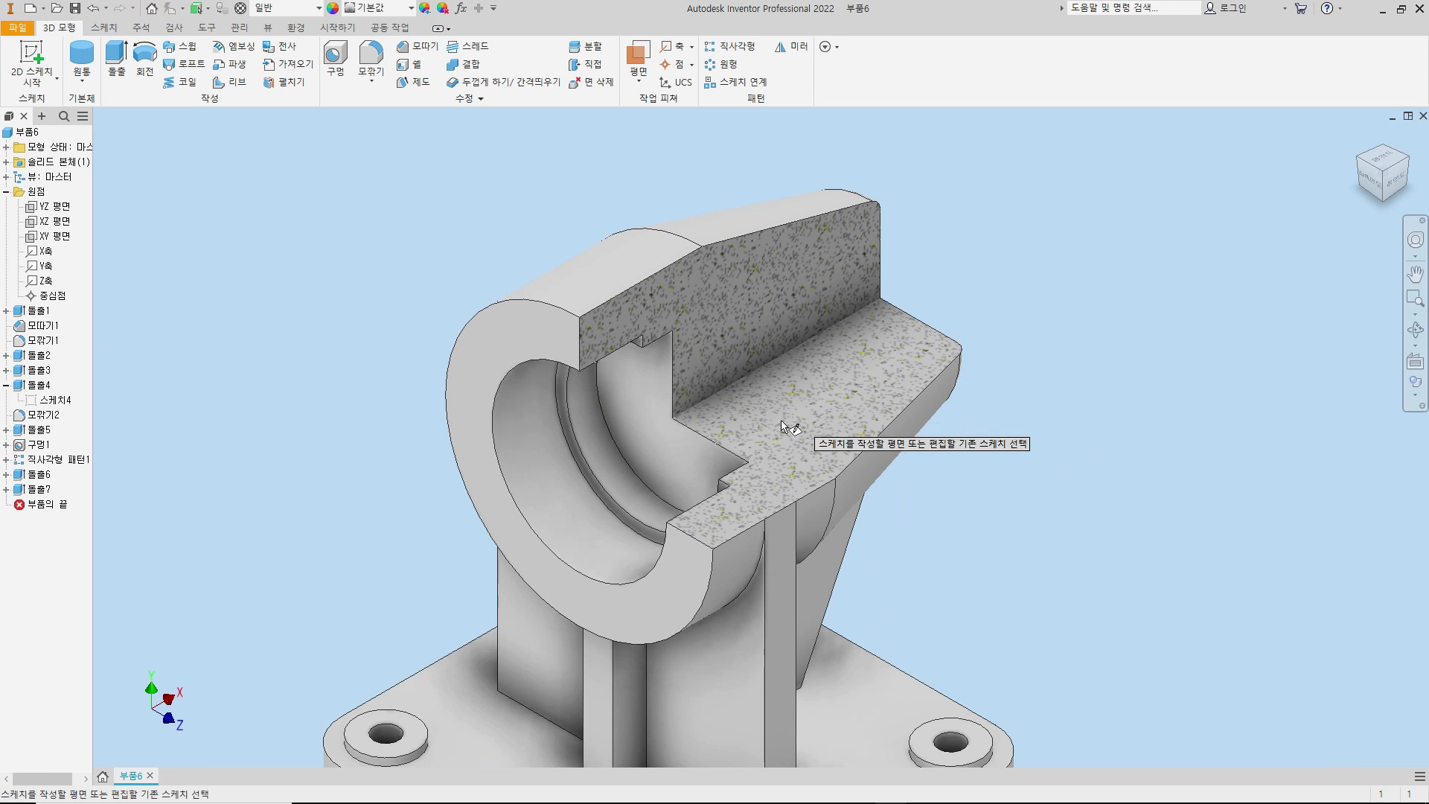
pyautogui.click(659, 420)
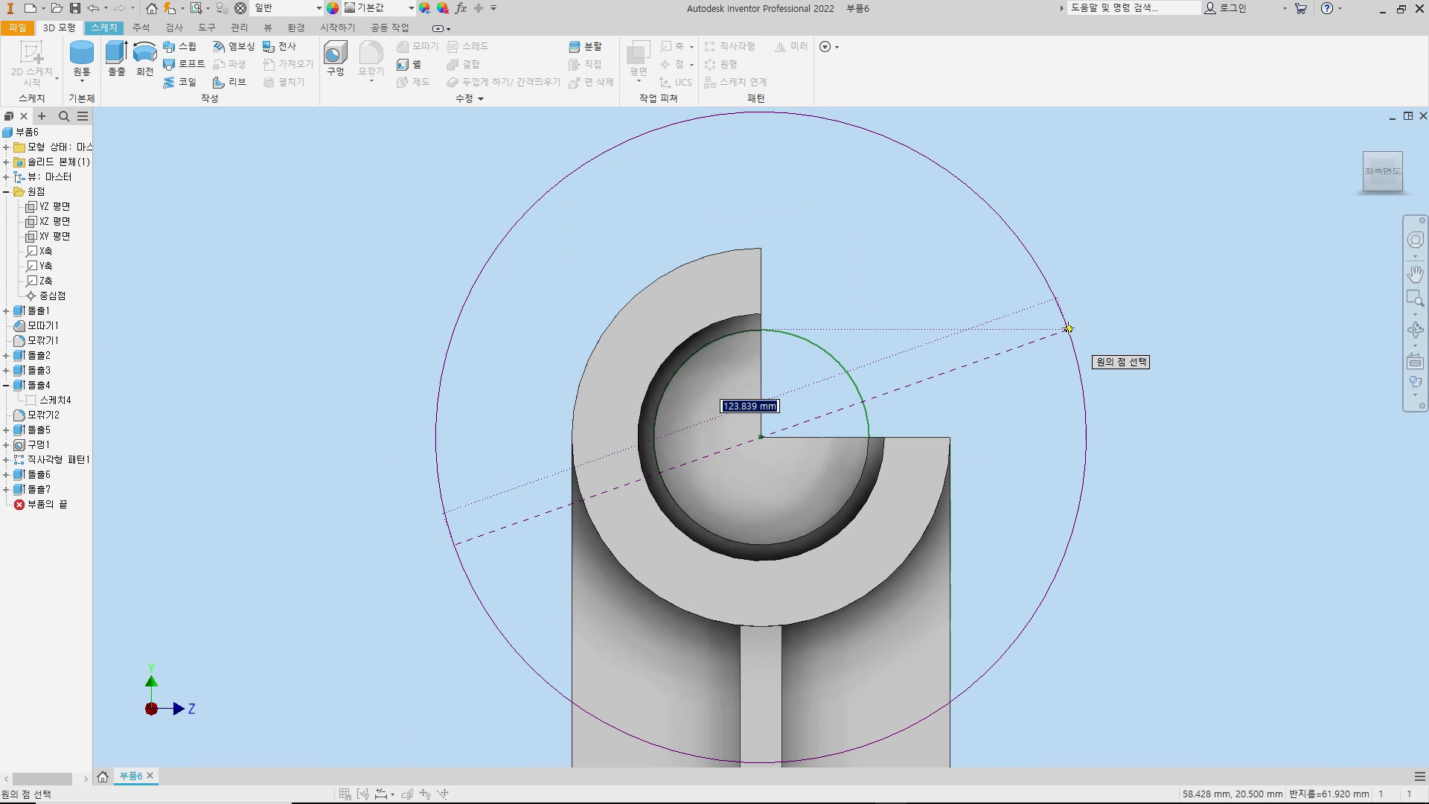
pyautogui.write('64')
pyautogui.press('Return')
# - Extrude the 64 mm circle 32 mm deeper into the body as a cut with a -15 degree taper
pyautogui.press('e')
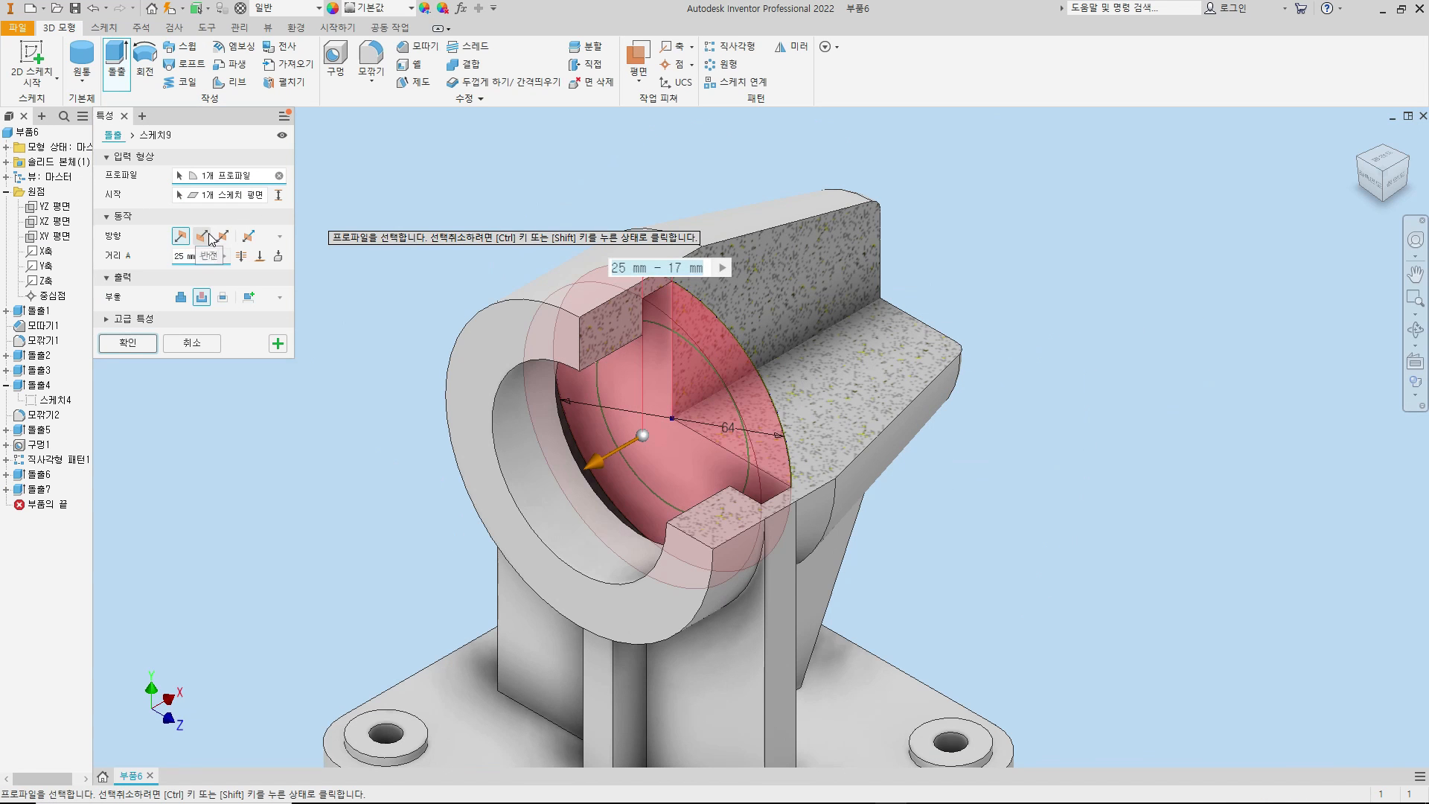
pyautogui.click(209, 237)
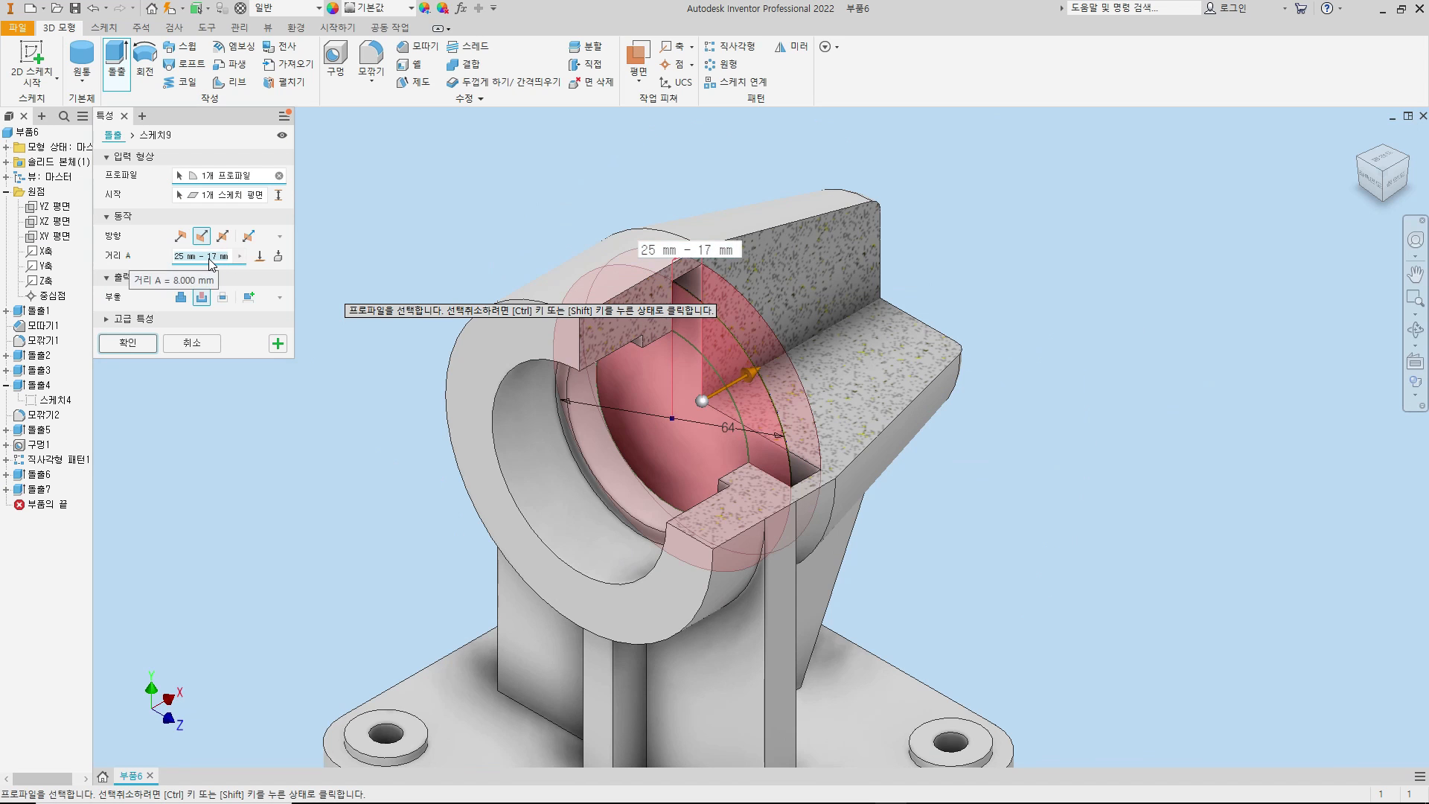
pyautogui.write('32')
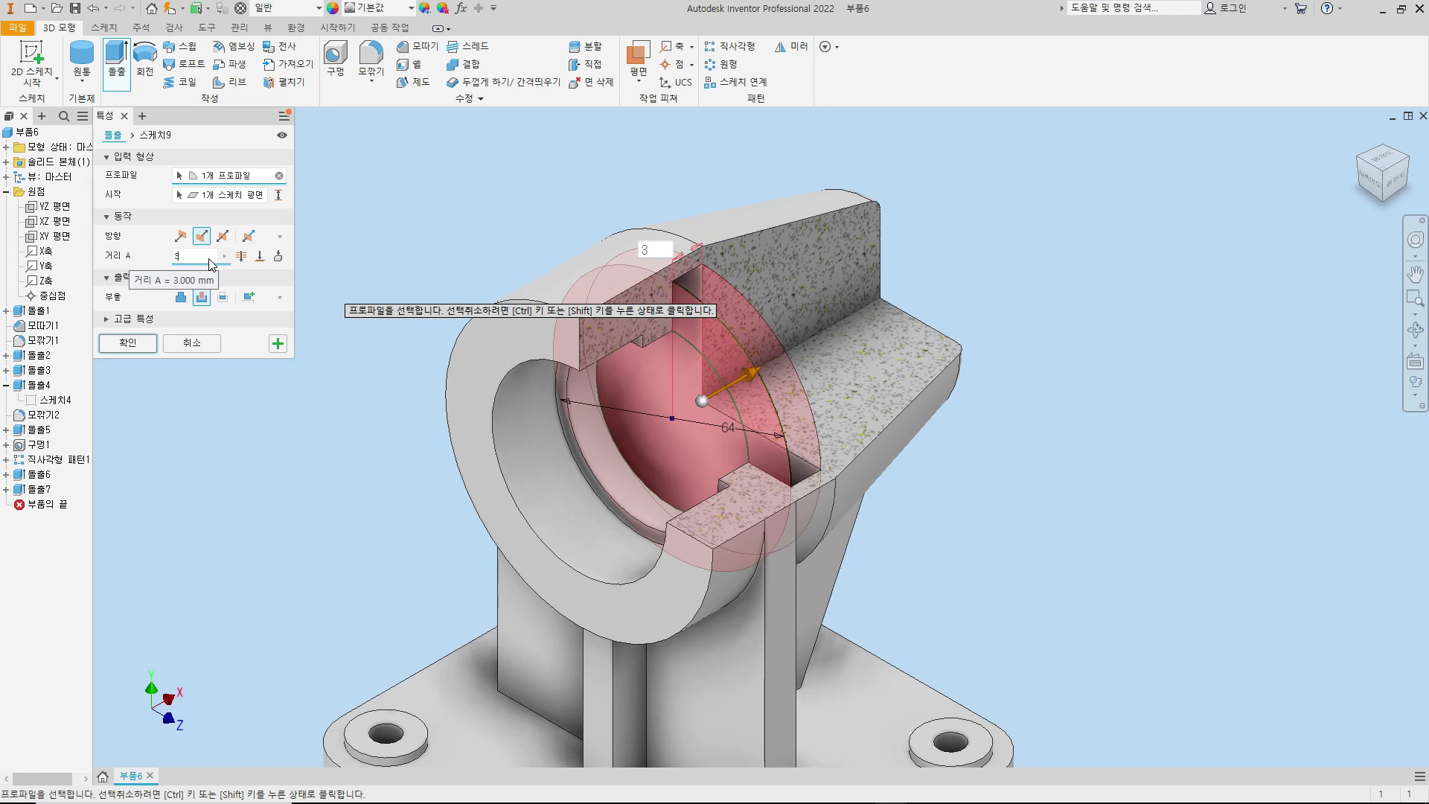
pyautogui.click(1395, 181)
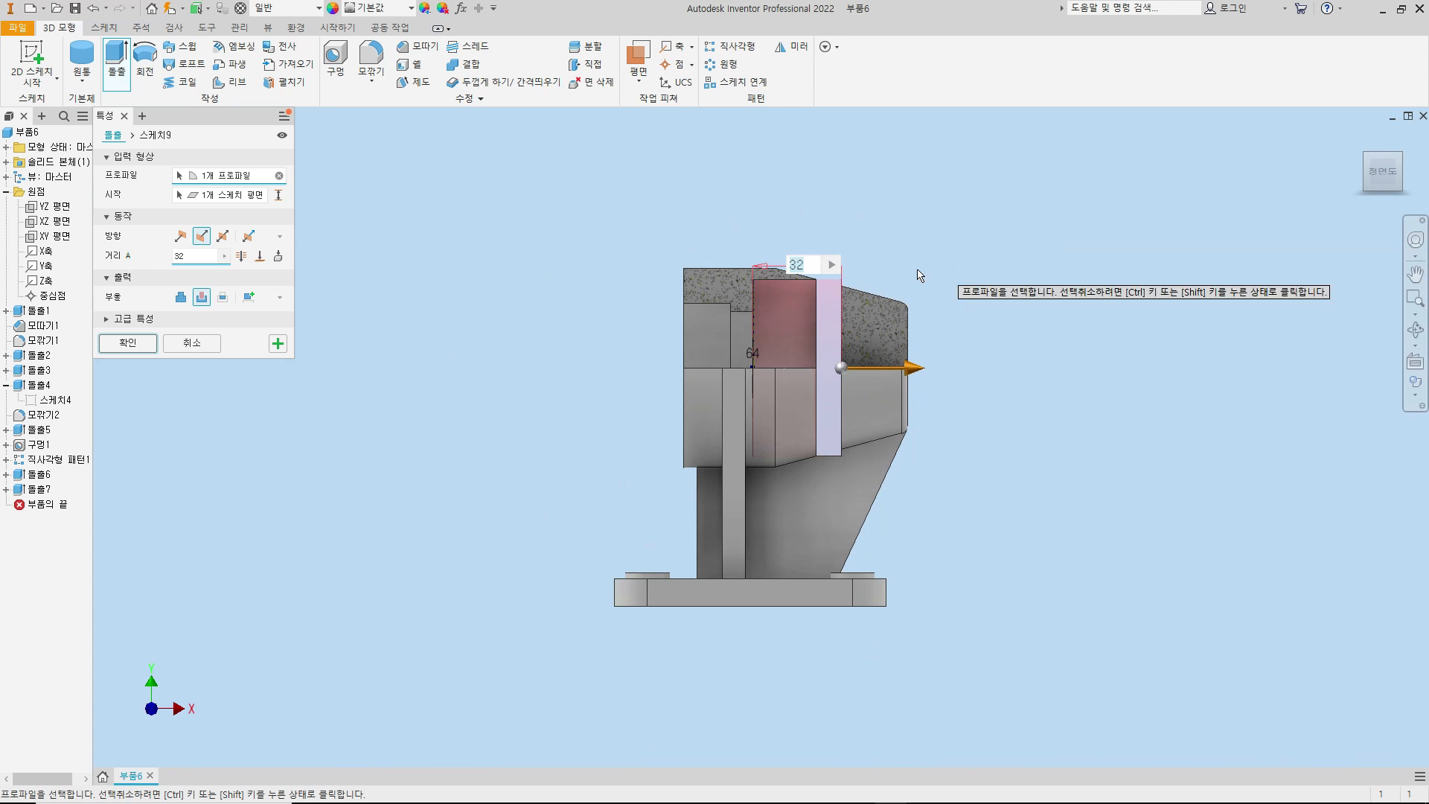
pyautogui.click(105, 319)
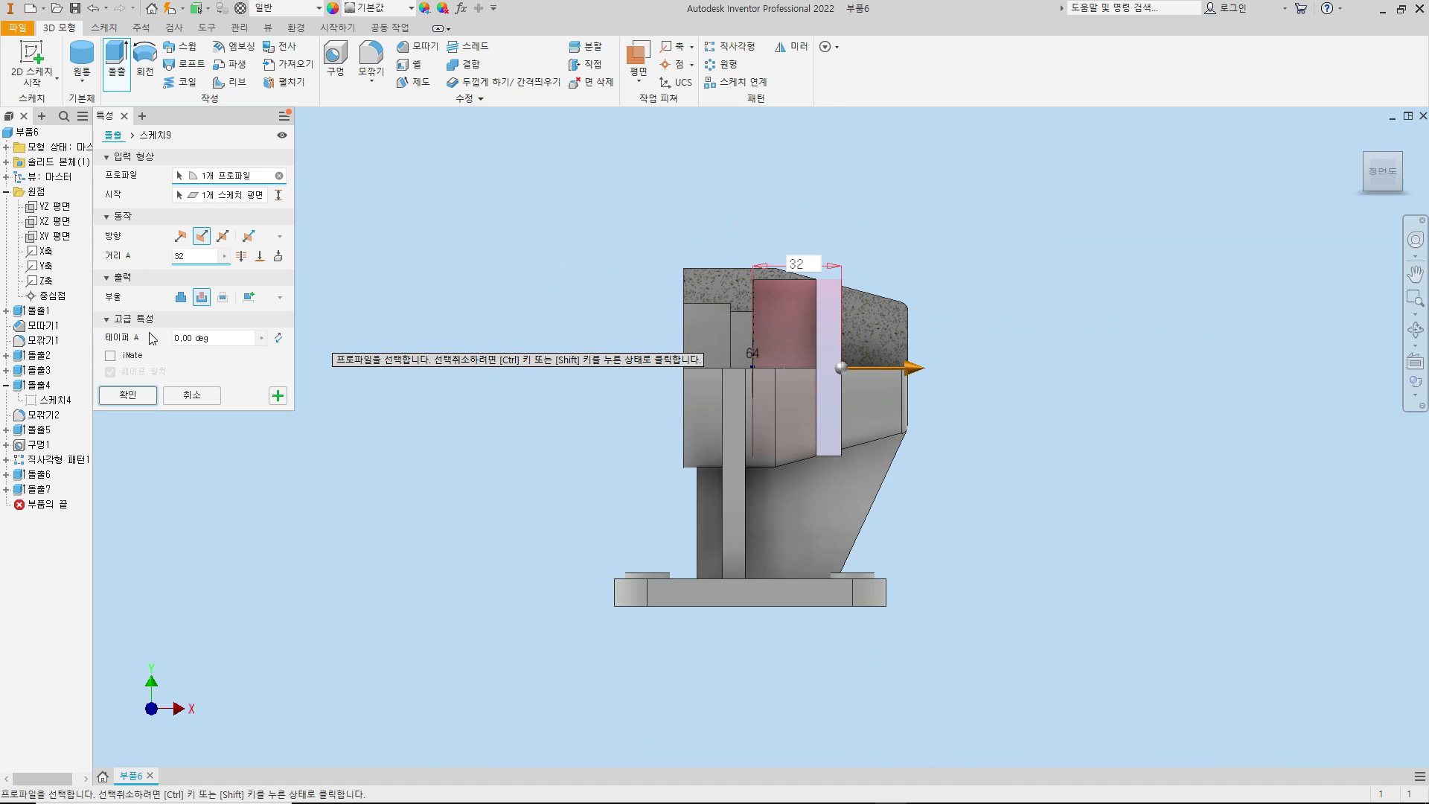
pyautogui.click(228, 339)
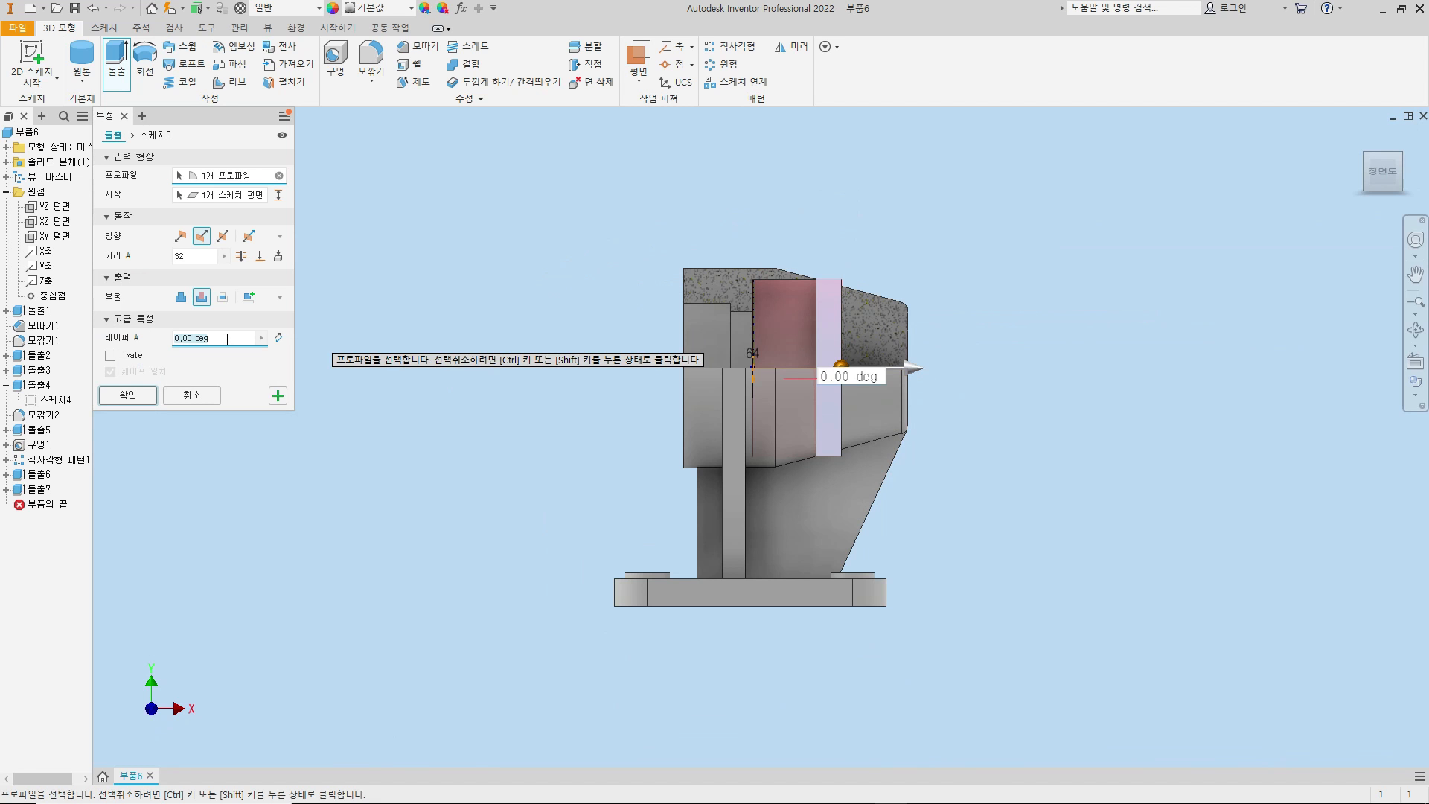
pyautogui.write('15')
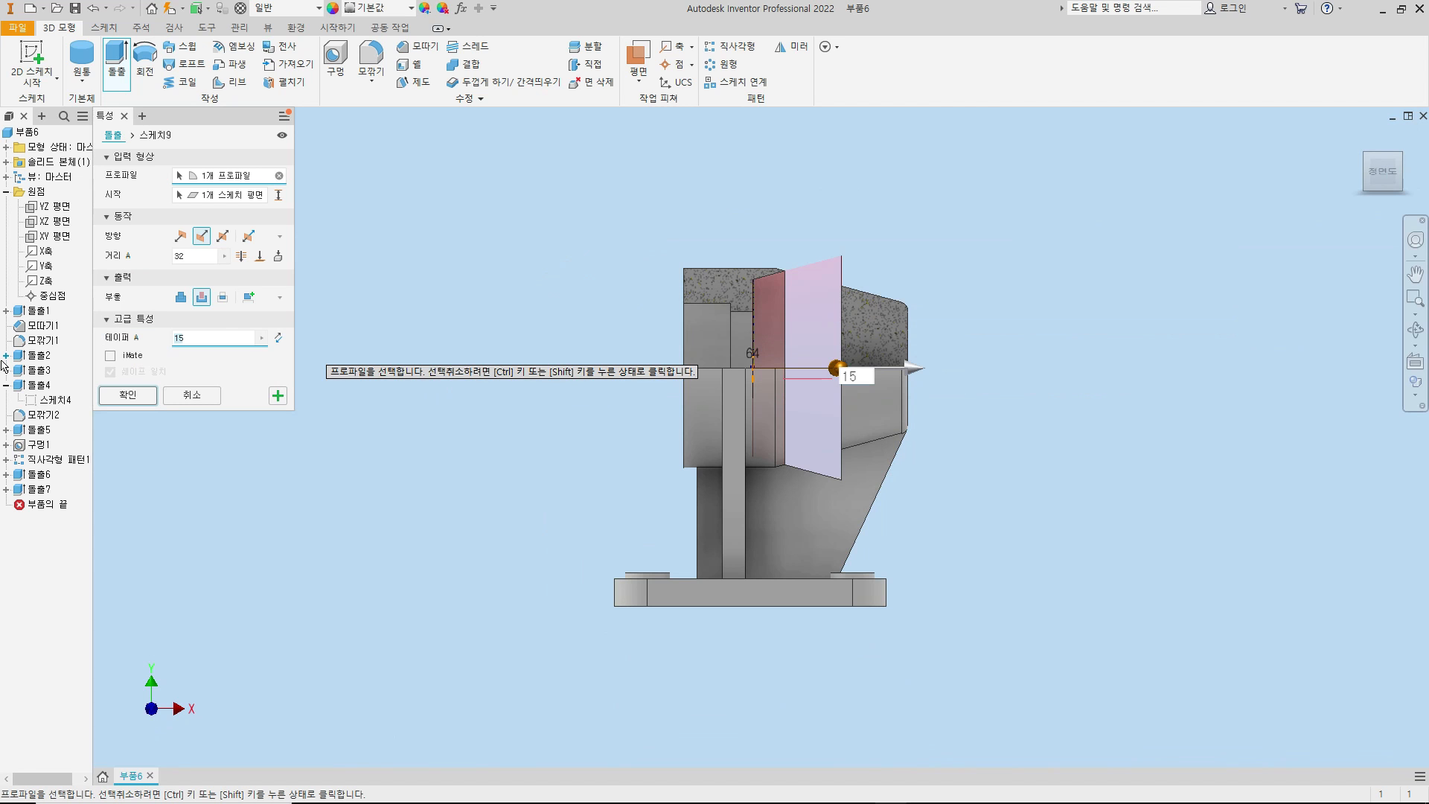
pyautogui.write('-15')
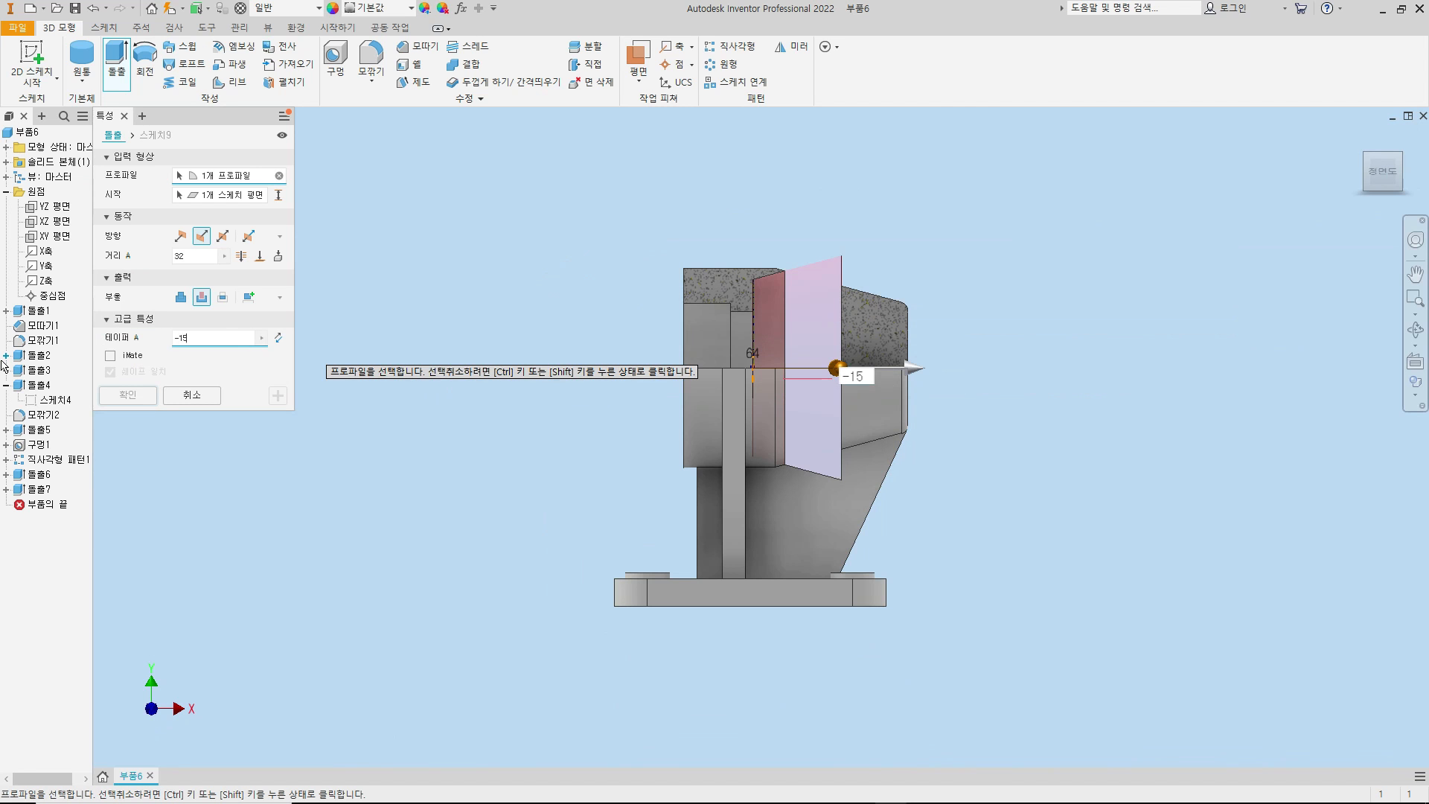
pyautogui.press('Tab')
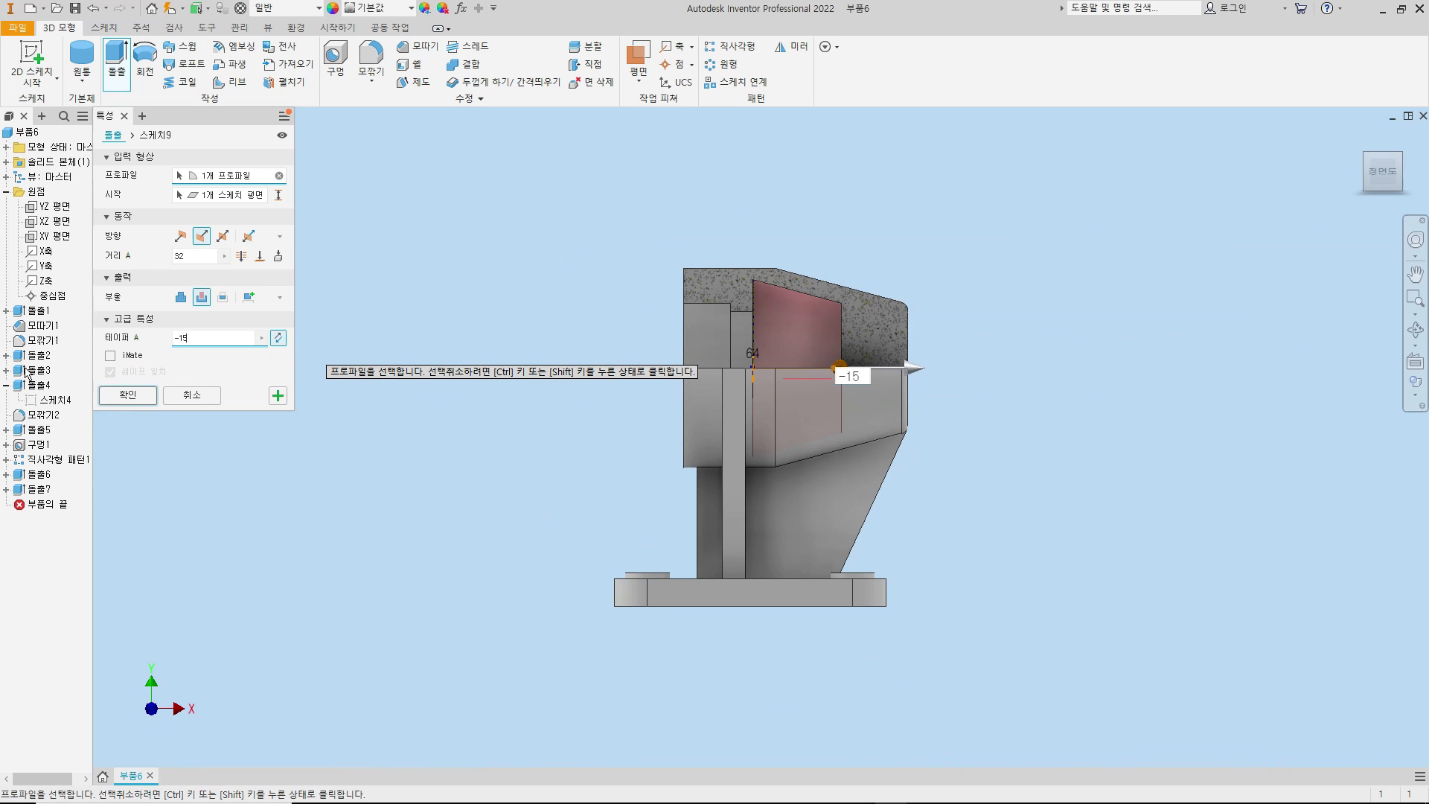
pyautogui.click(128, 394)
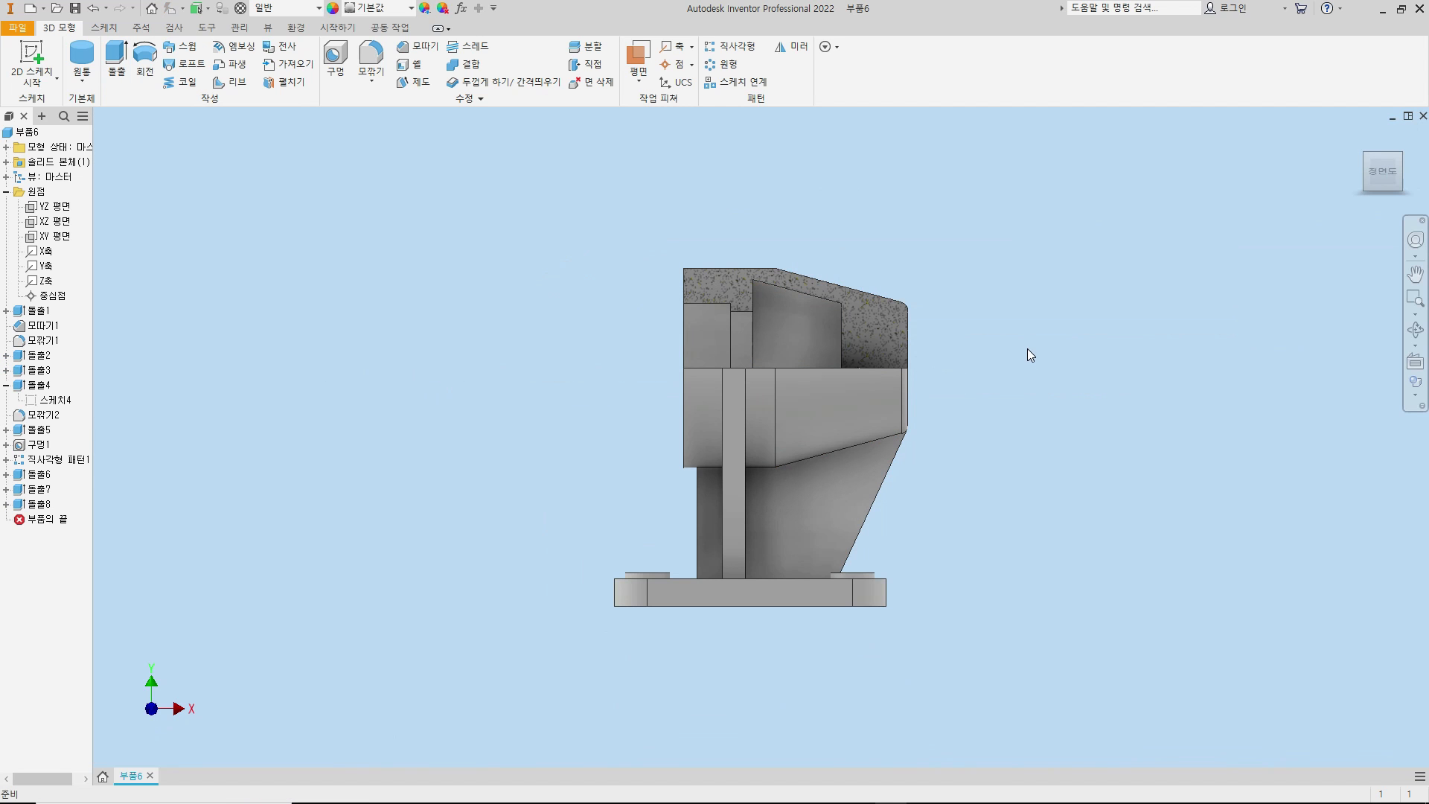
# - Show the isometric view facing the bored end of the body and set it as the fit-to-view home view
pyautogui.press('F6')
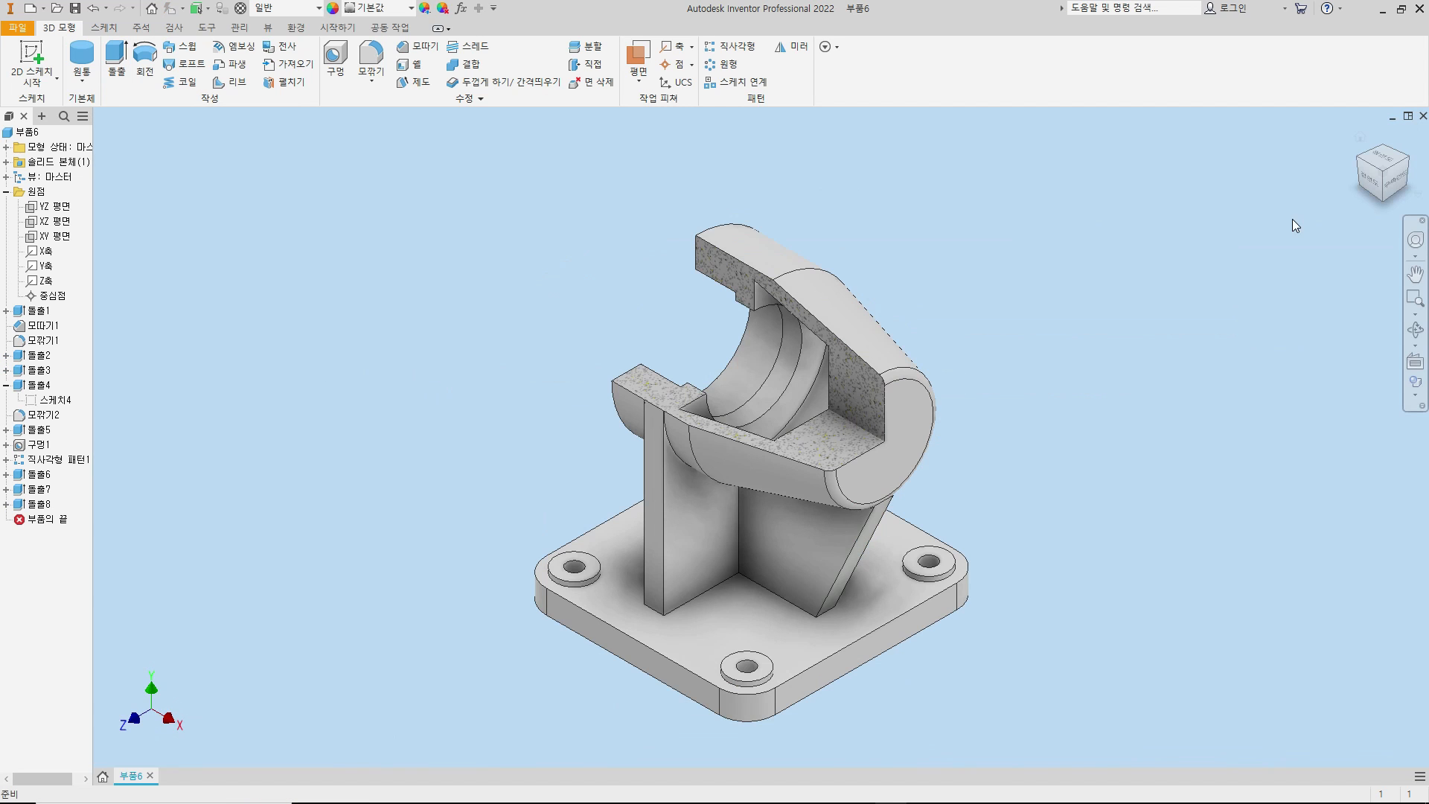
pyautogui.click(1362, 162)
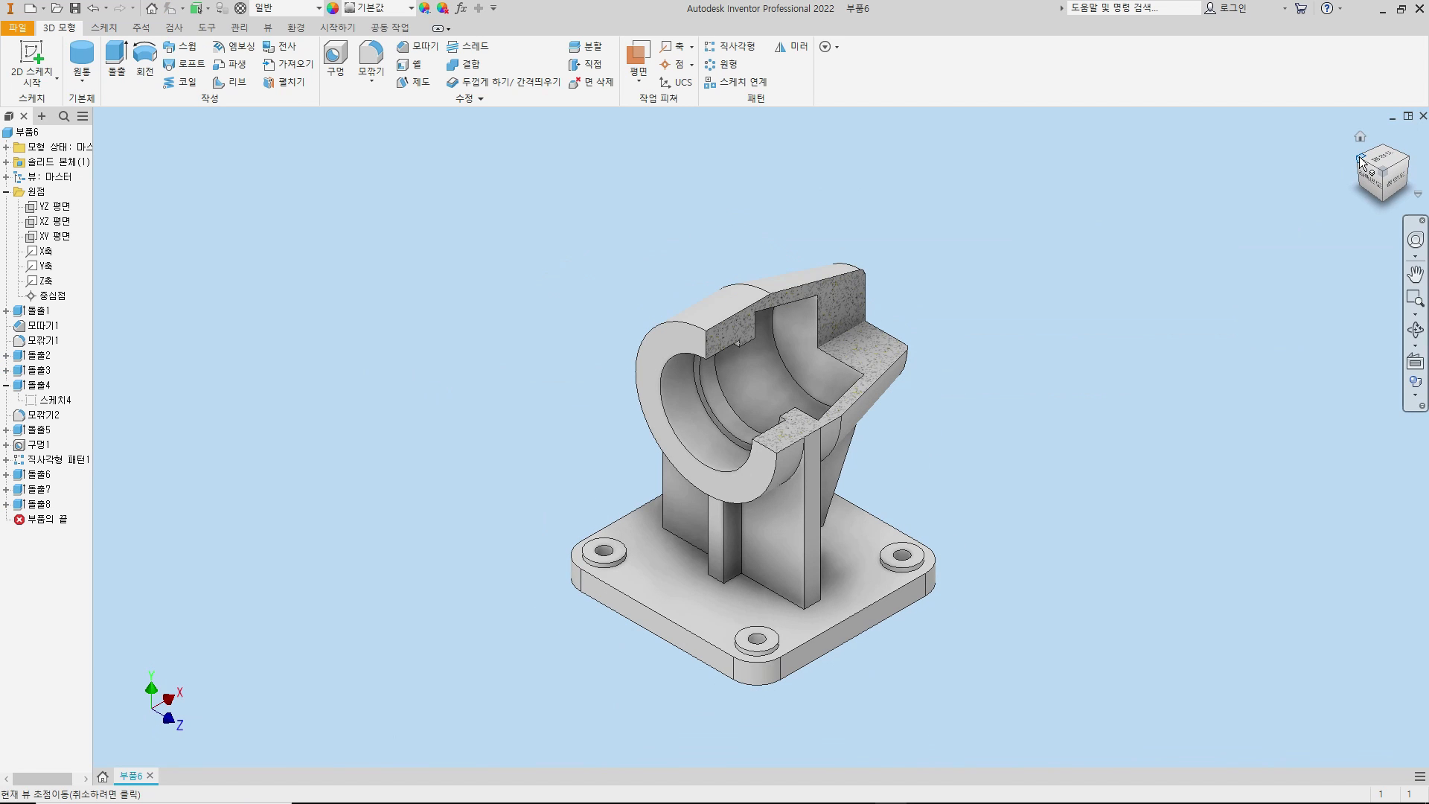
pyautogui.rightClick(1363, 162)
pyautogui.moveTo(1357, 263)
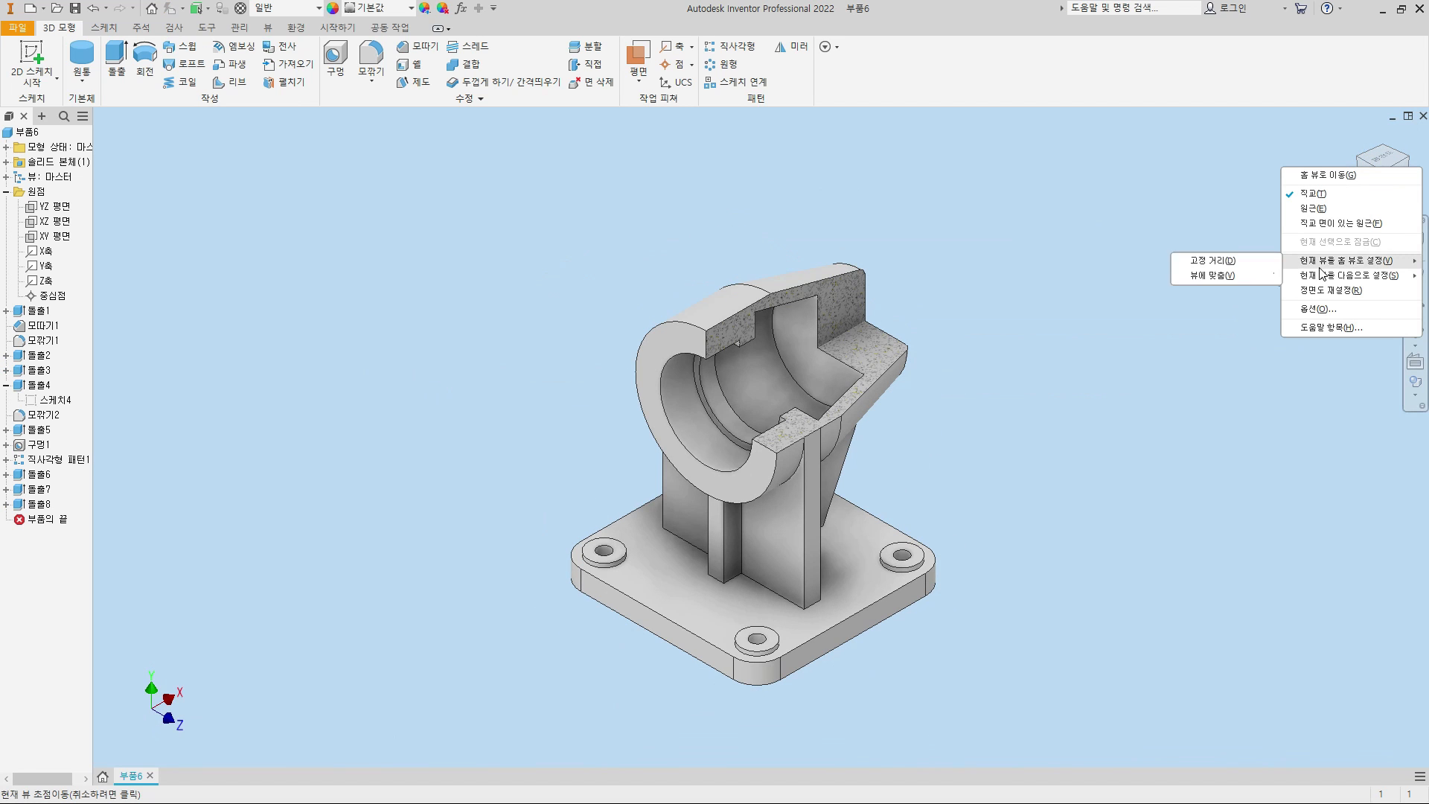
pyautogui.click(1220, 274)
# - Sketch a 35 mm diameter circle on the floor of the tapered cavity, concentric with the bore
pyautogui.scroll(3, 945, 364)
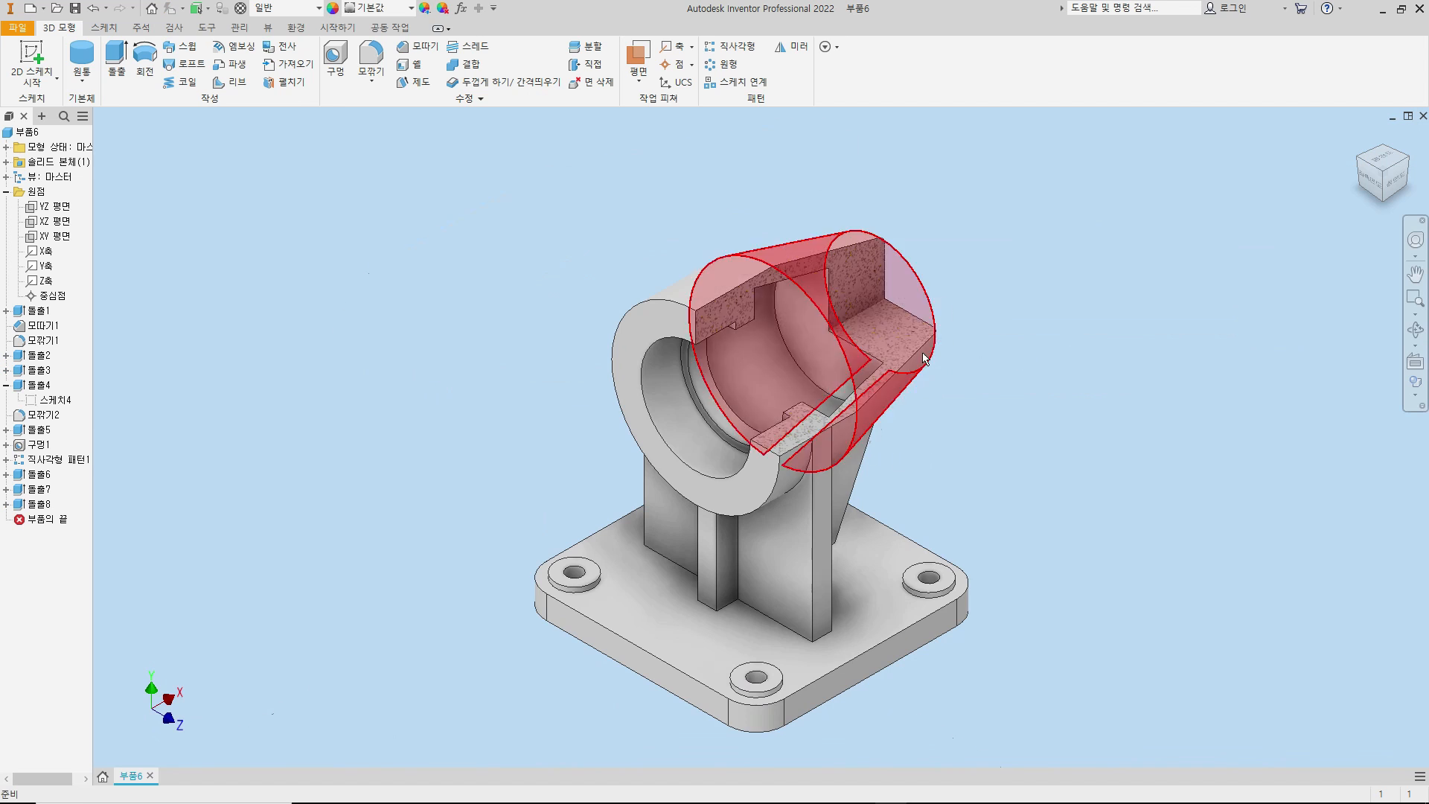
pyautogui.scroll(3, 923, 358)
pyautogui.press('c')
pyautogui.click(687, 458)
pyautogui.click(760, 437)
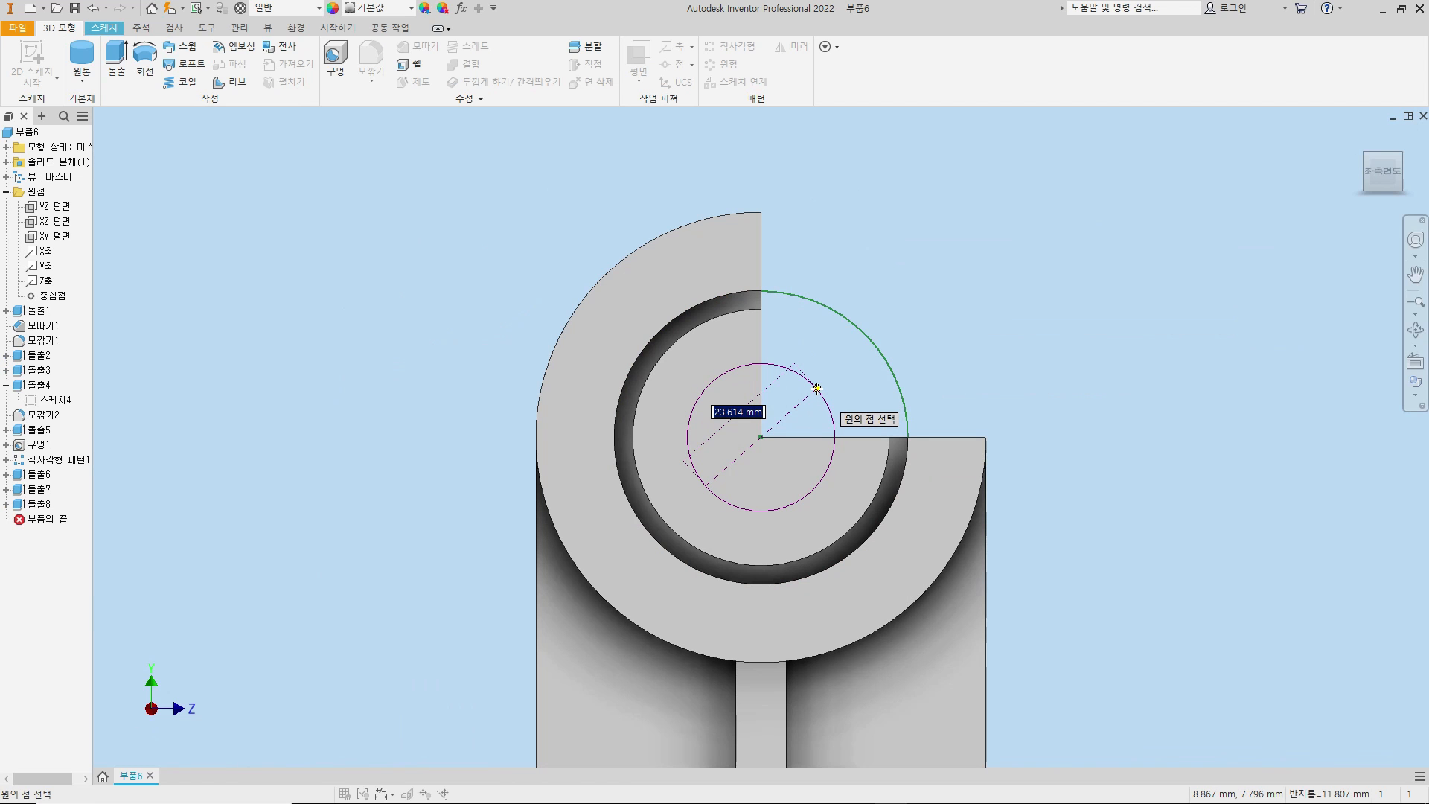
pyautogui.write('35')
pyautogui.press('Return')
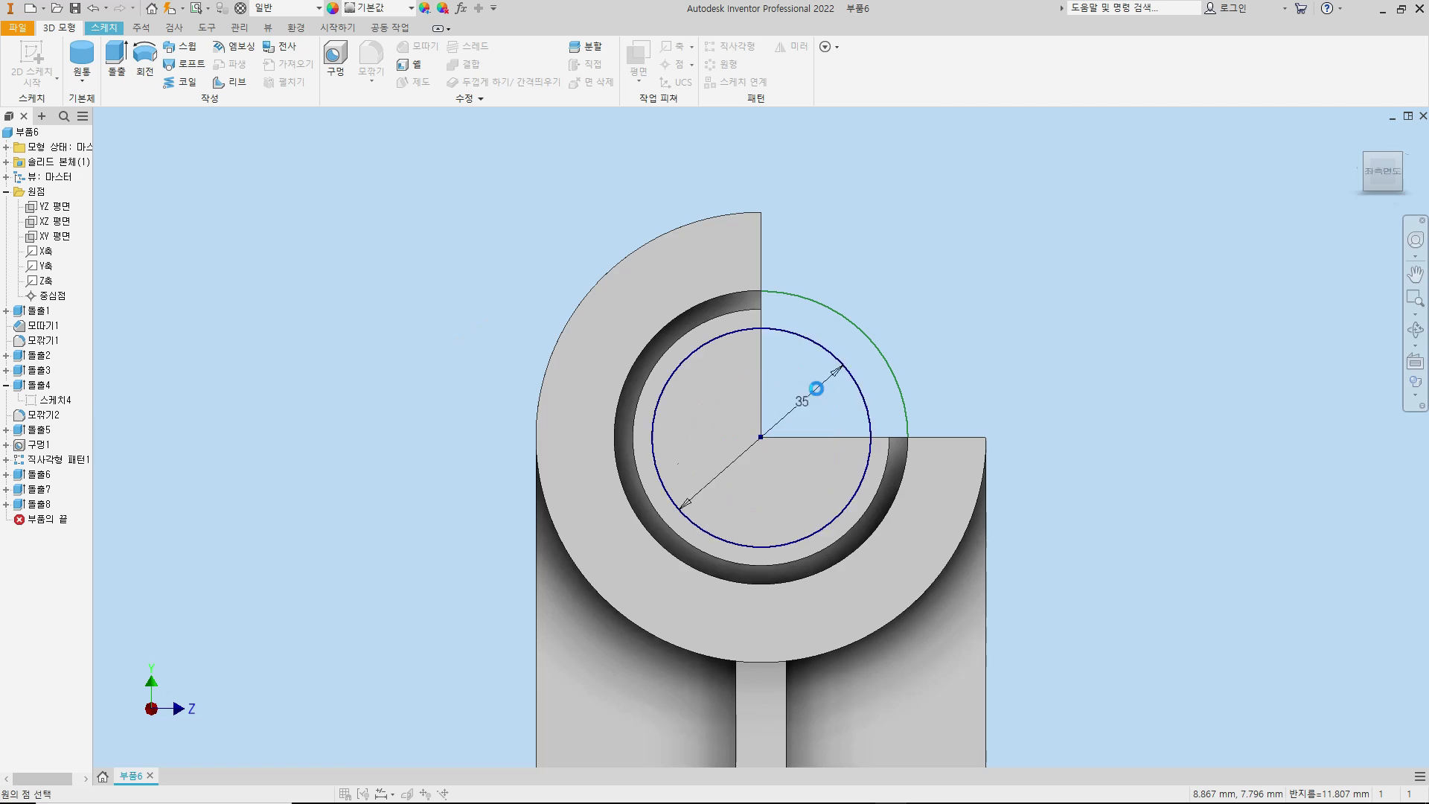
# - Extrude the 35 mm circle 17 mm into the cavity floor as a cut, directed away from the large bore opening
pyautogui.press('e')
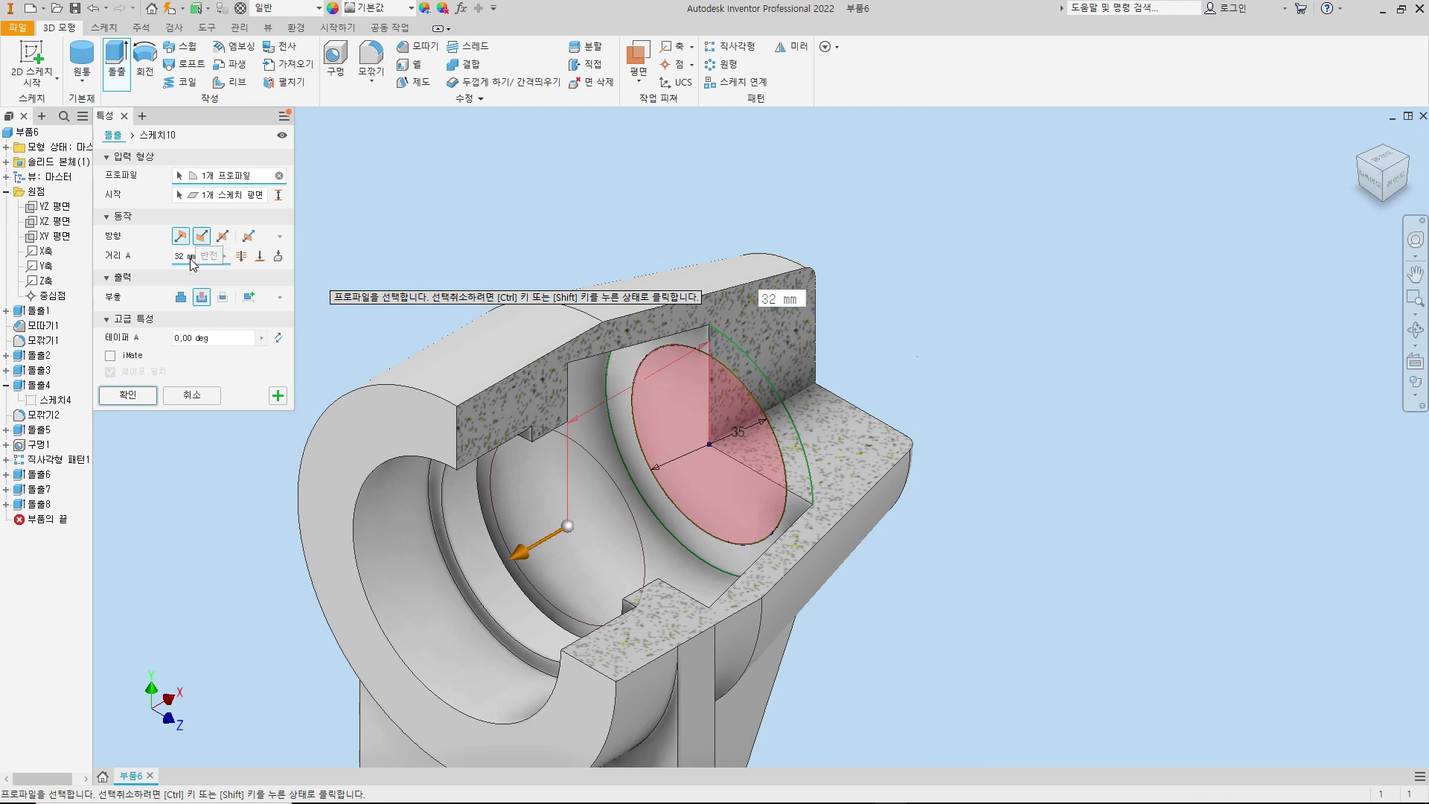
pyautogui.click(201, 236)
pyautogui.moveTo(203, 257); pyautogui.dragTo(141, 261)
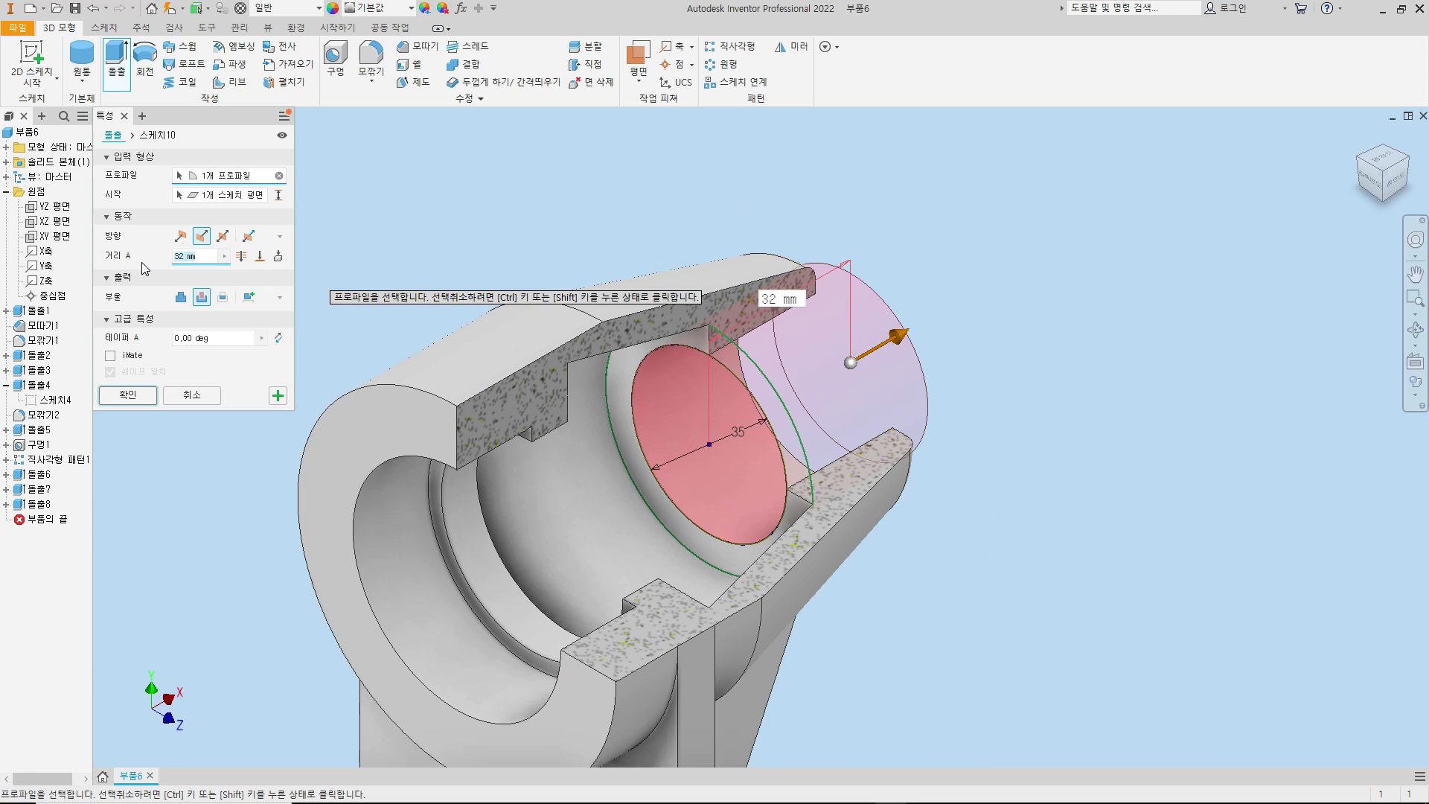
pyautogui.write('17')
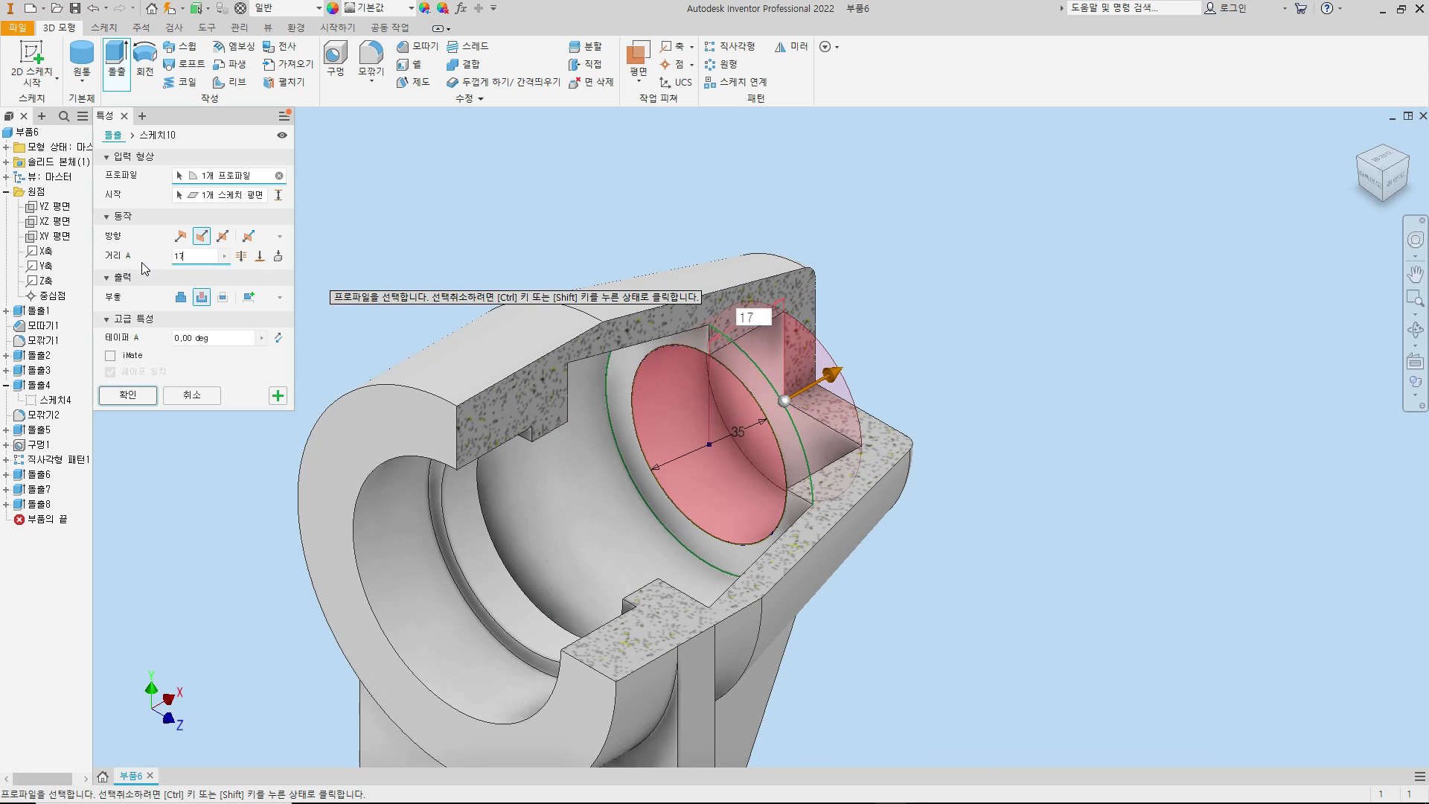
pyautogui.press('Return')
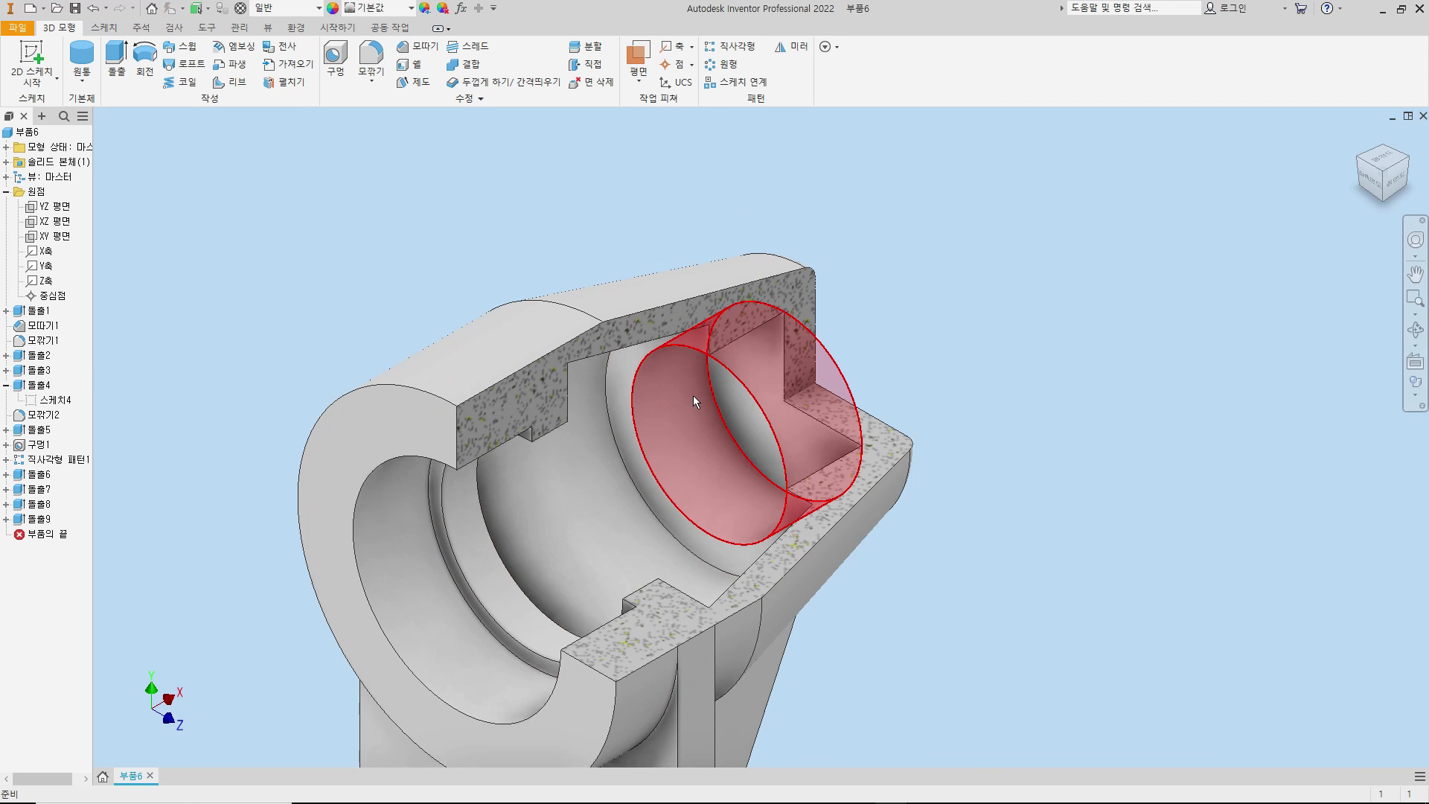
# - Edit the 35 mm bore's extrusion and set its cut depth to 12 mm
pyautogui.click(693, 396)
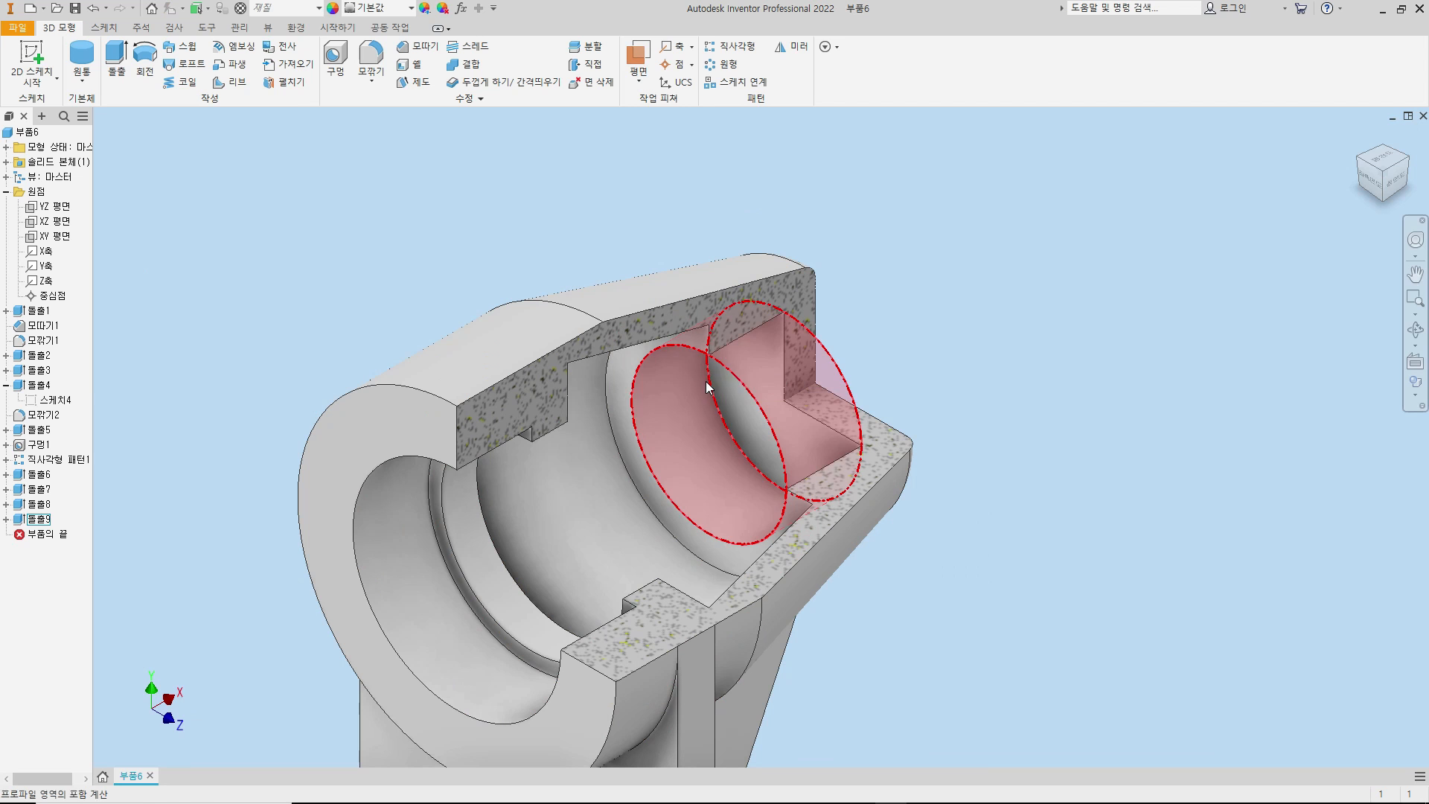
pyautogui.press('e')
pyautogui.click(198, 257)
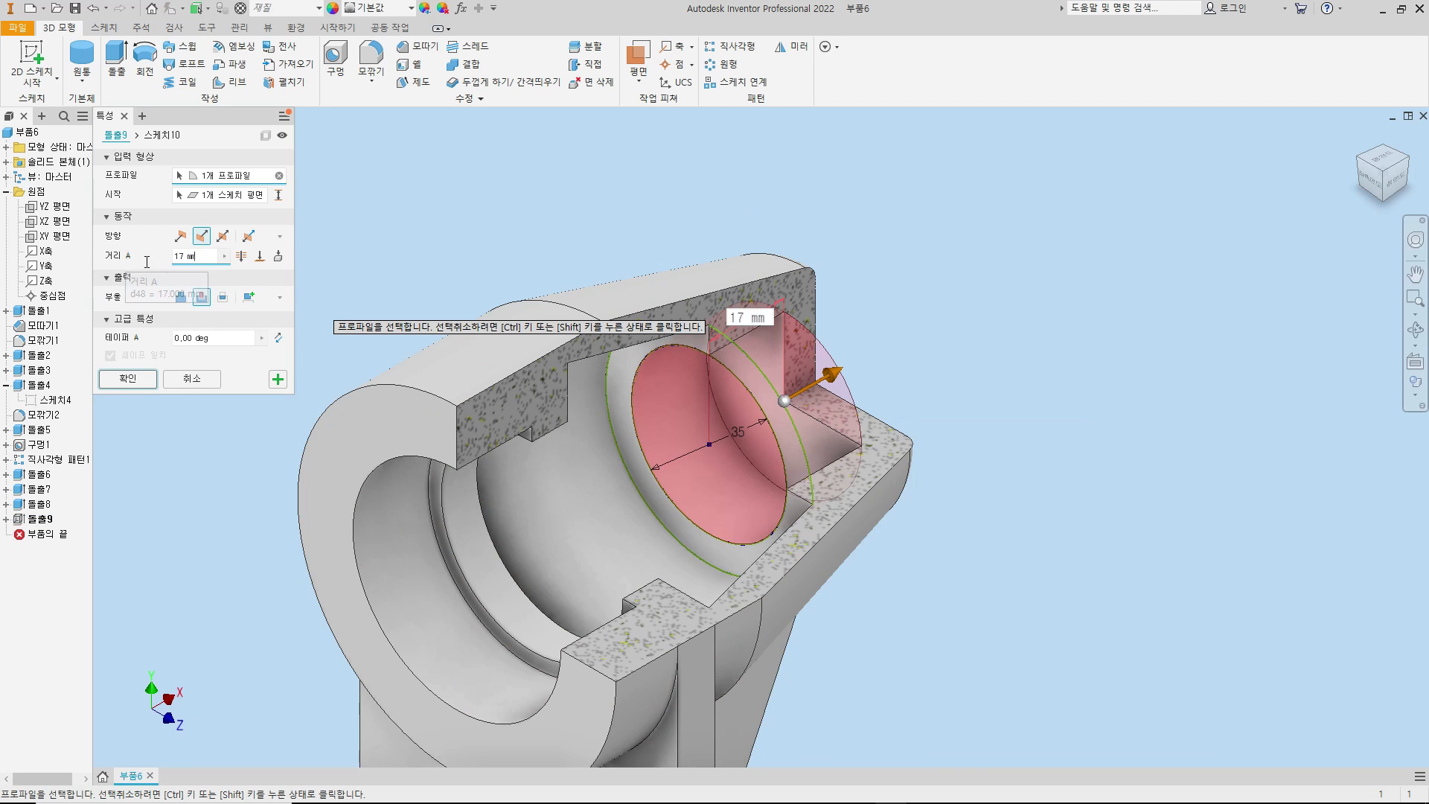
pyautogui.write('12')
pyautogui.press('Return')
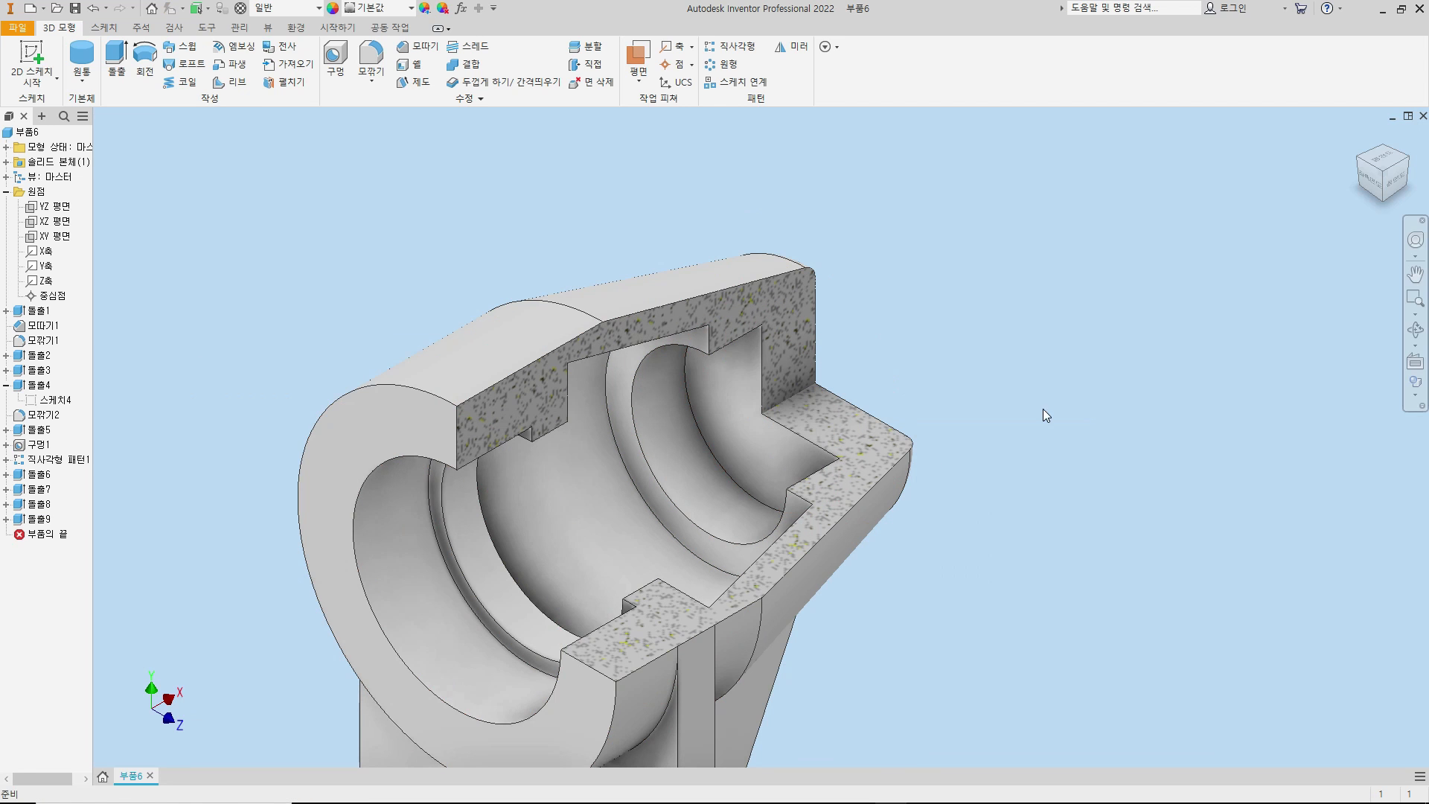
# - Sketch a 27 mm diameter circle on the floor of the 35 mm bore, concentric with the bore axis
pyautogui.click(1379, 194)
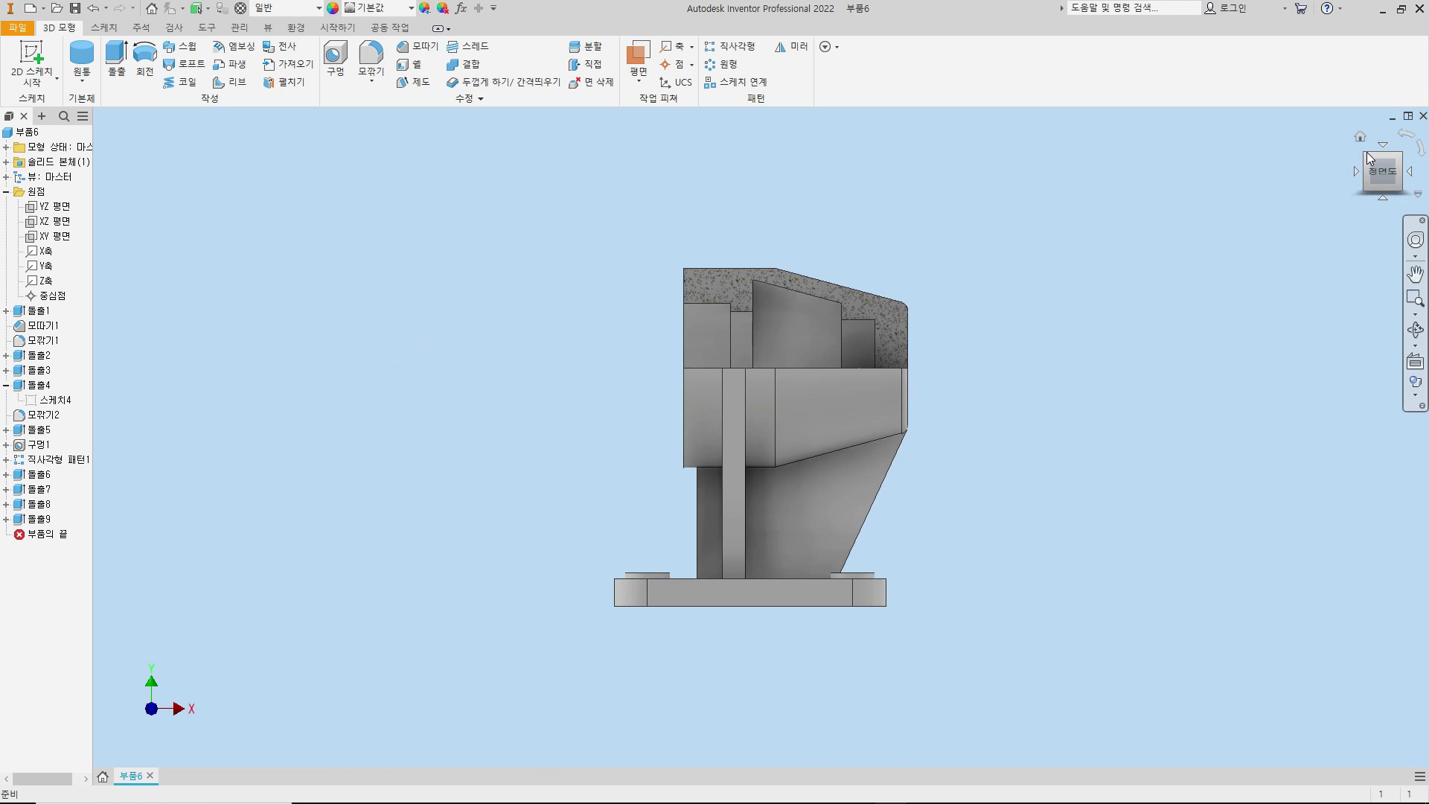
pyautogui.press('F6')
pyautogui.moveTo(1021, 407); pyautogui.dragTo(981, 507, button='middle')
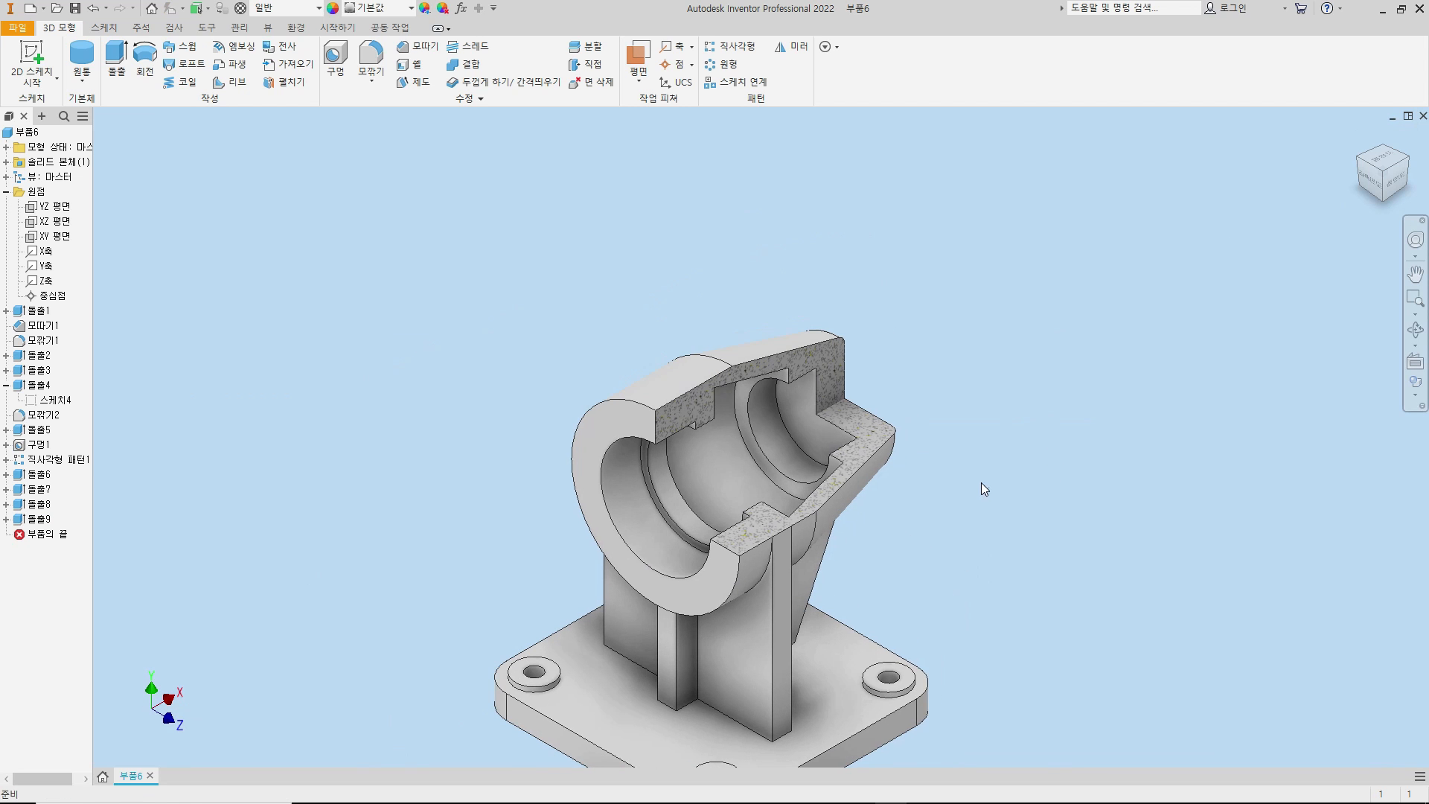
pyautogui.press('c')
pyautogui.click(825, 427)
pyautogui.click(760, 437)
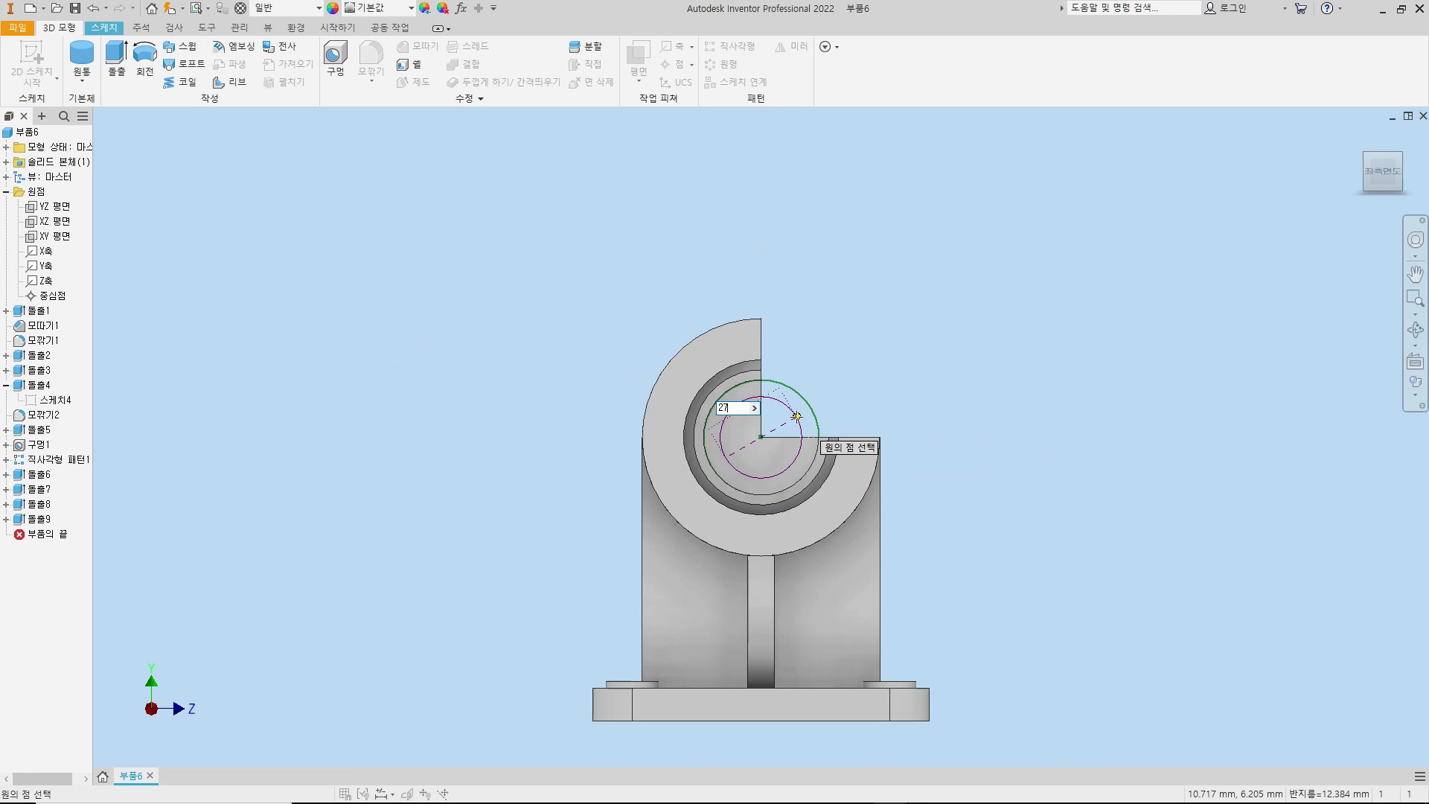
pyautogui.press('Return')
# - Extrude the 27 mm circle 3 mm as a cut, directed away from the large bore opening
pyautogui.press('e')
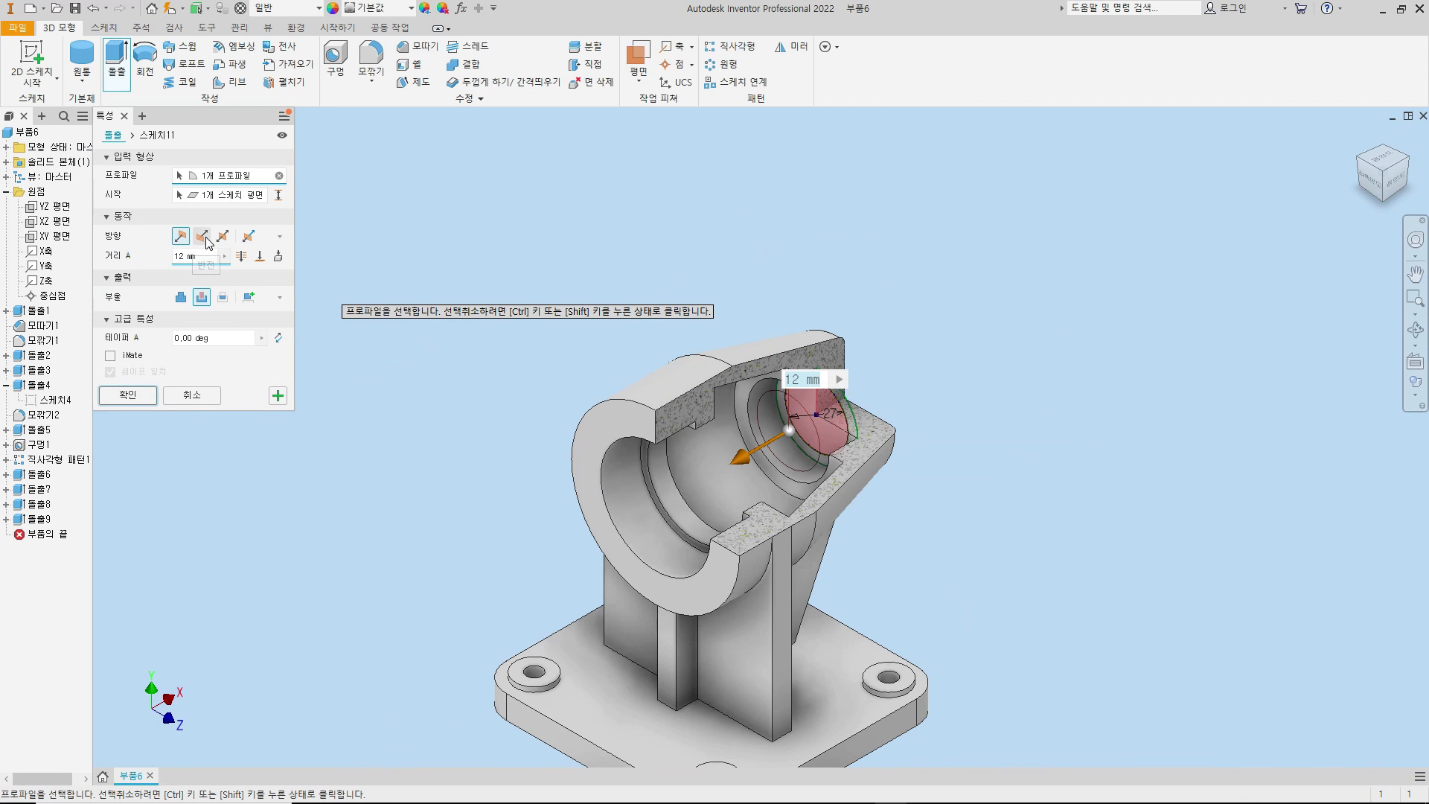
pyautogui.click(205, 238)
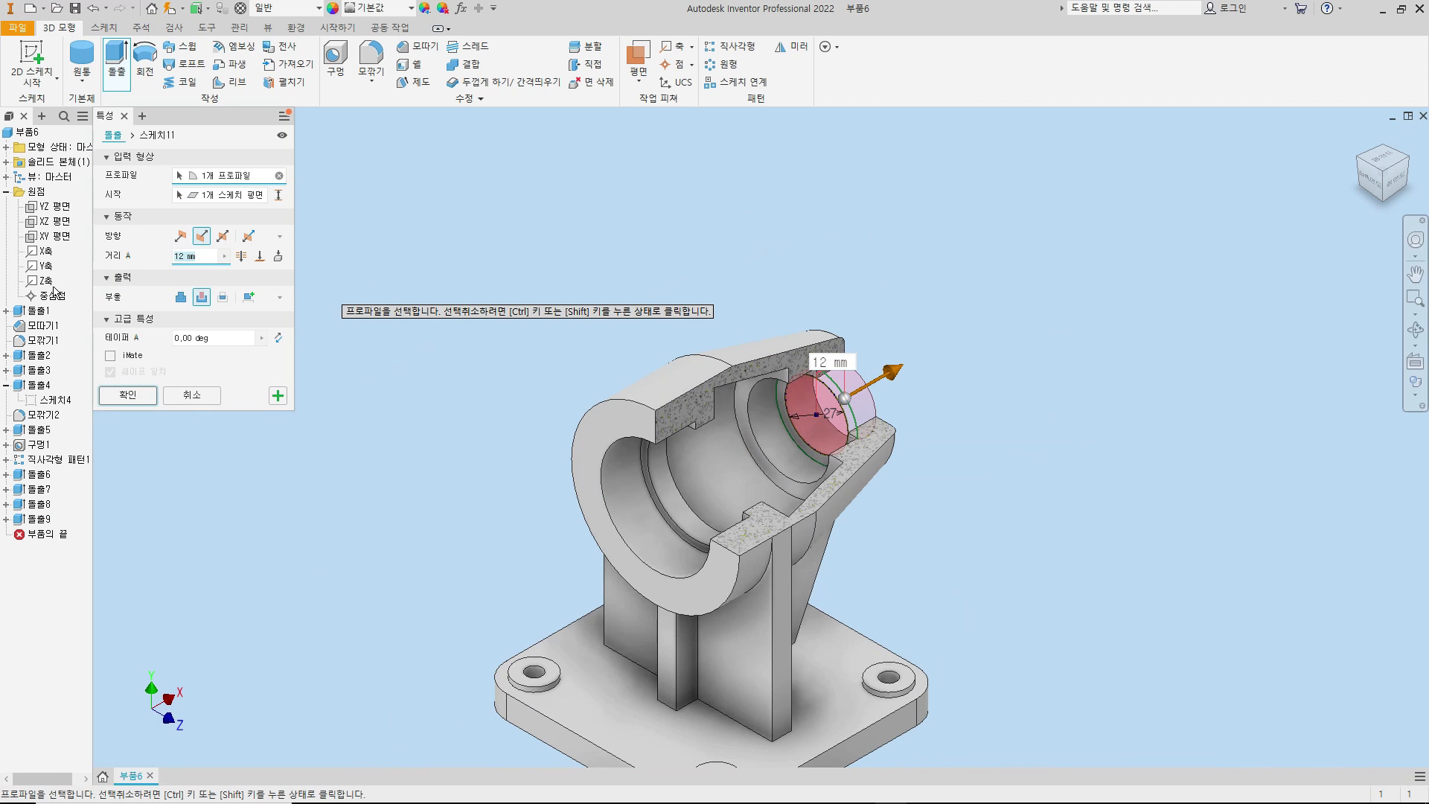
pyautogui.press('Return')
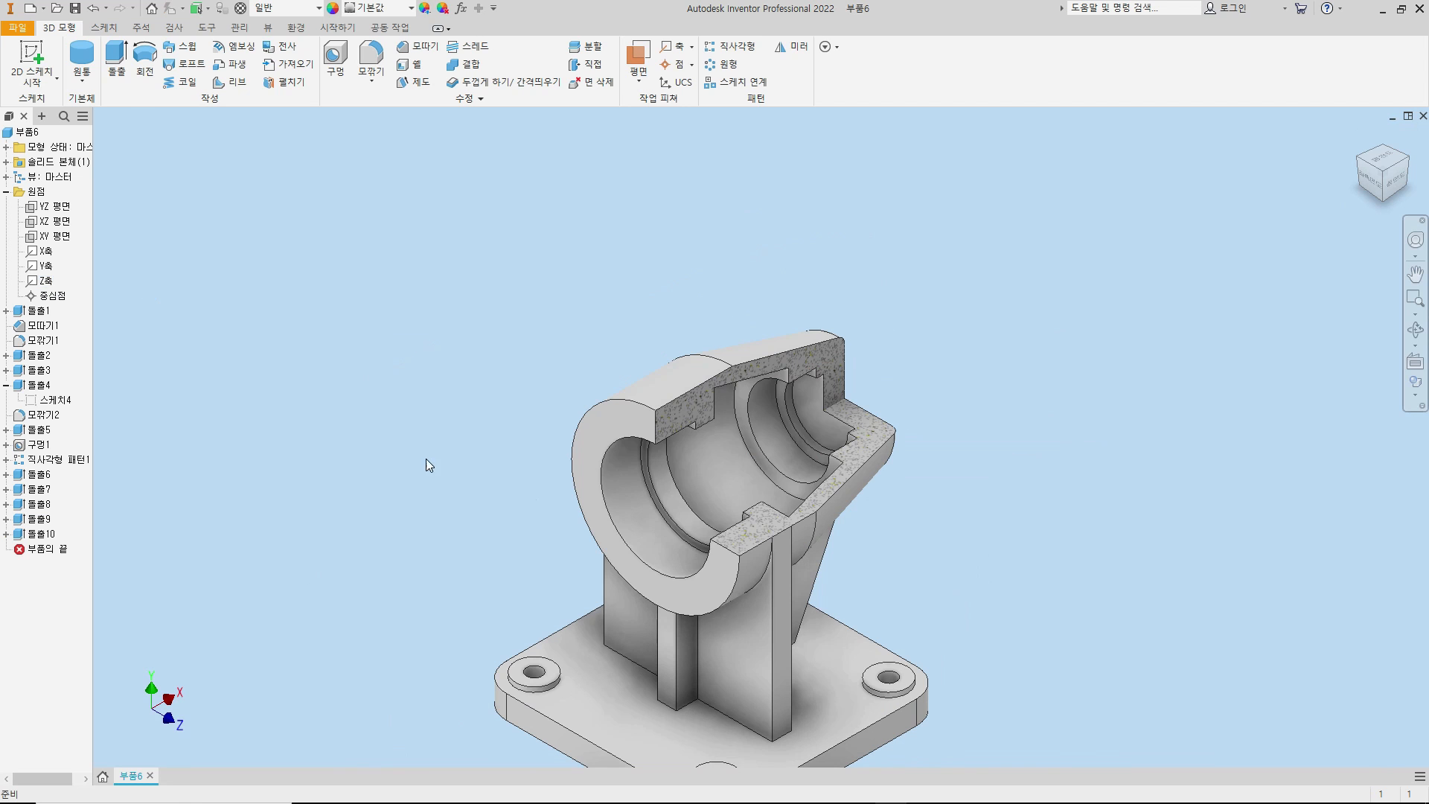
# - Sketch an 18 mm diameter circle on the floor of the 27 mm recess, concentric with the bore axis
pyautogui.press('c')
pyautogui.click(861, 416)
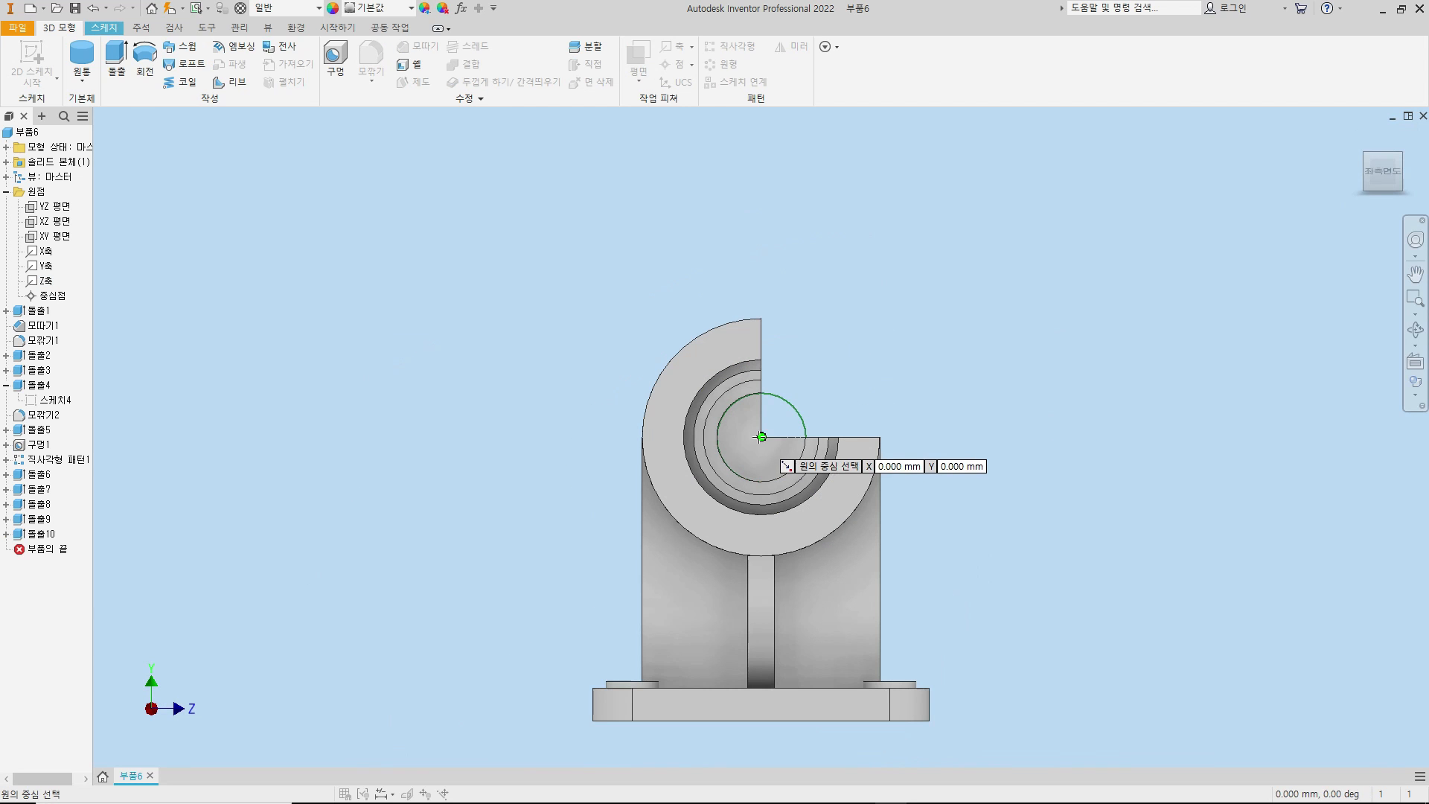
pyautogui.click(761, 437)
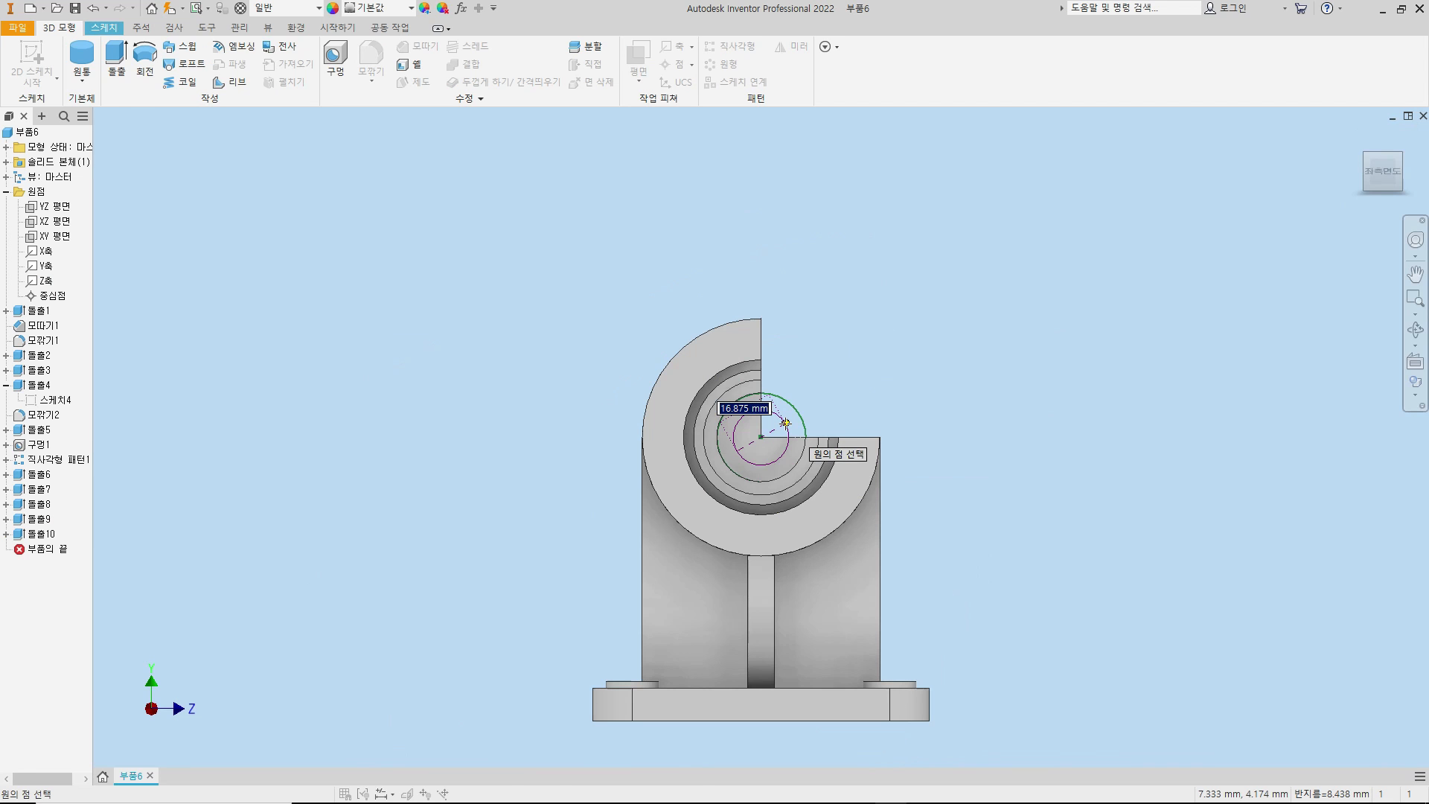
pyautogui.write('18')
pyautogui.press('Return')
# - Extrude the 18 mm circle as a through-all cut toward the narrow end of the body
pyautogui.press('e')
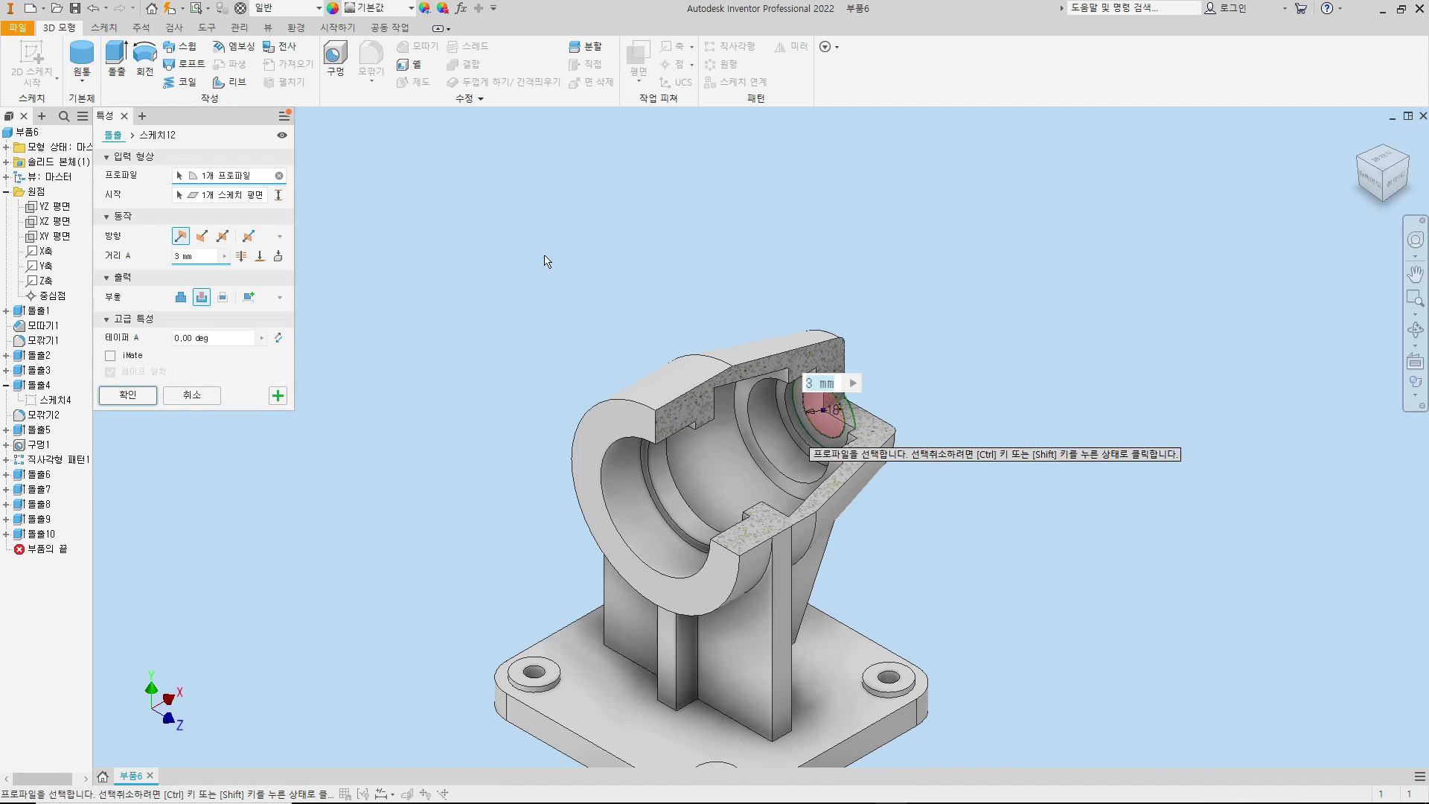
pyautogui.click(208, 237)
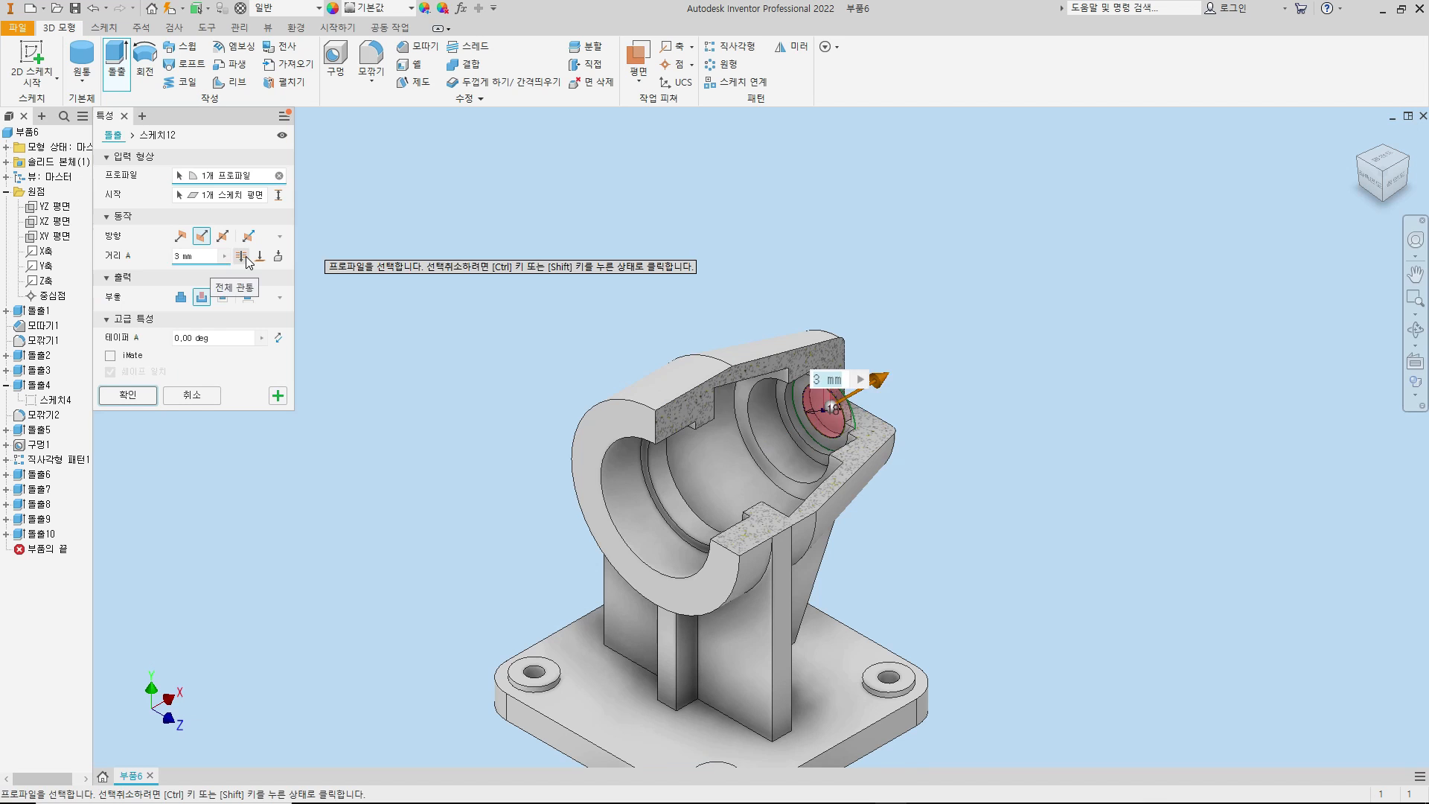
pyautogui.click(138, 400)
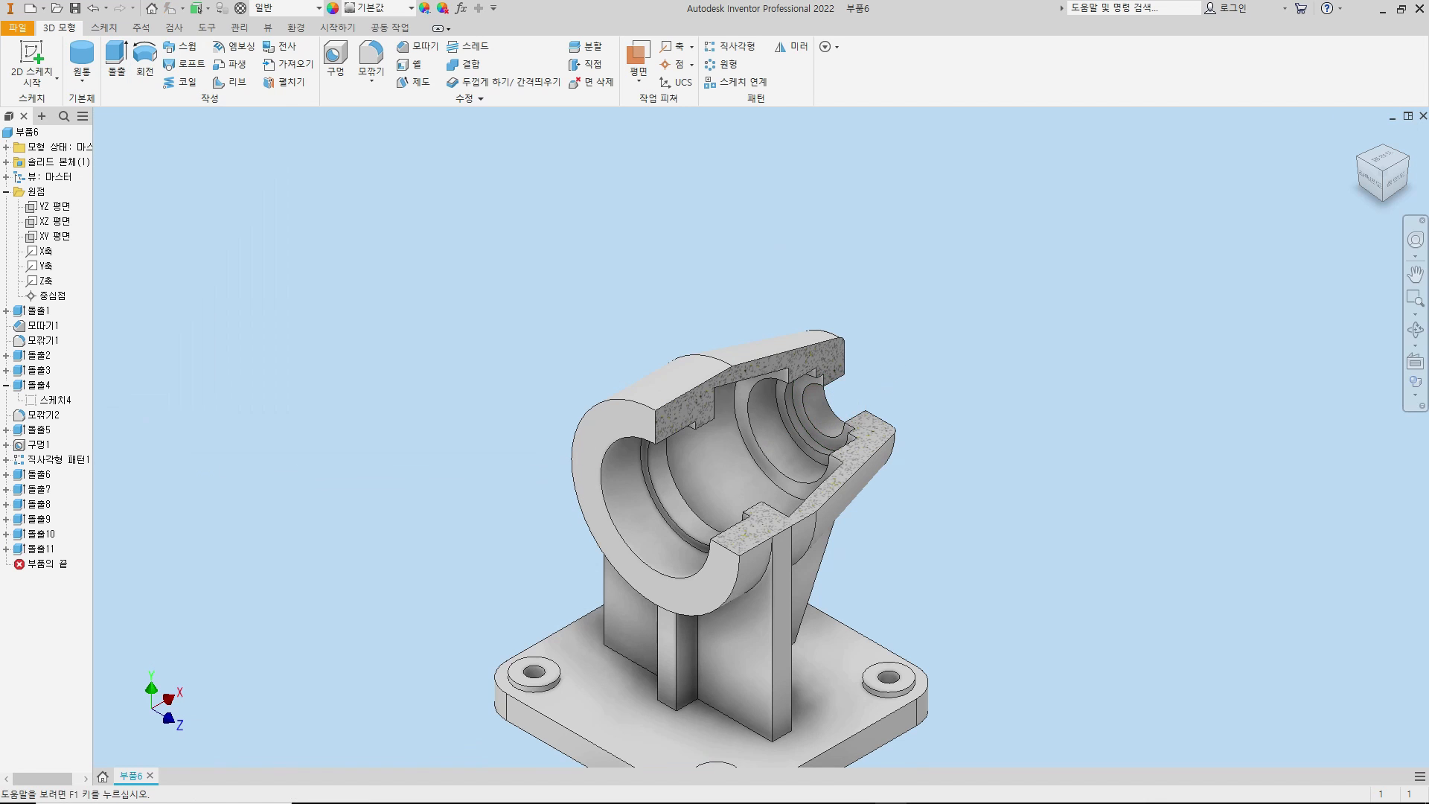
# - Sketch a 30 mm diameter circle on the outer face of the body's narrow end, concentric with the 18 mm hole
pyautogui.click(1408, 159)
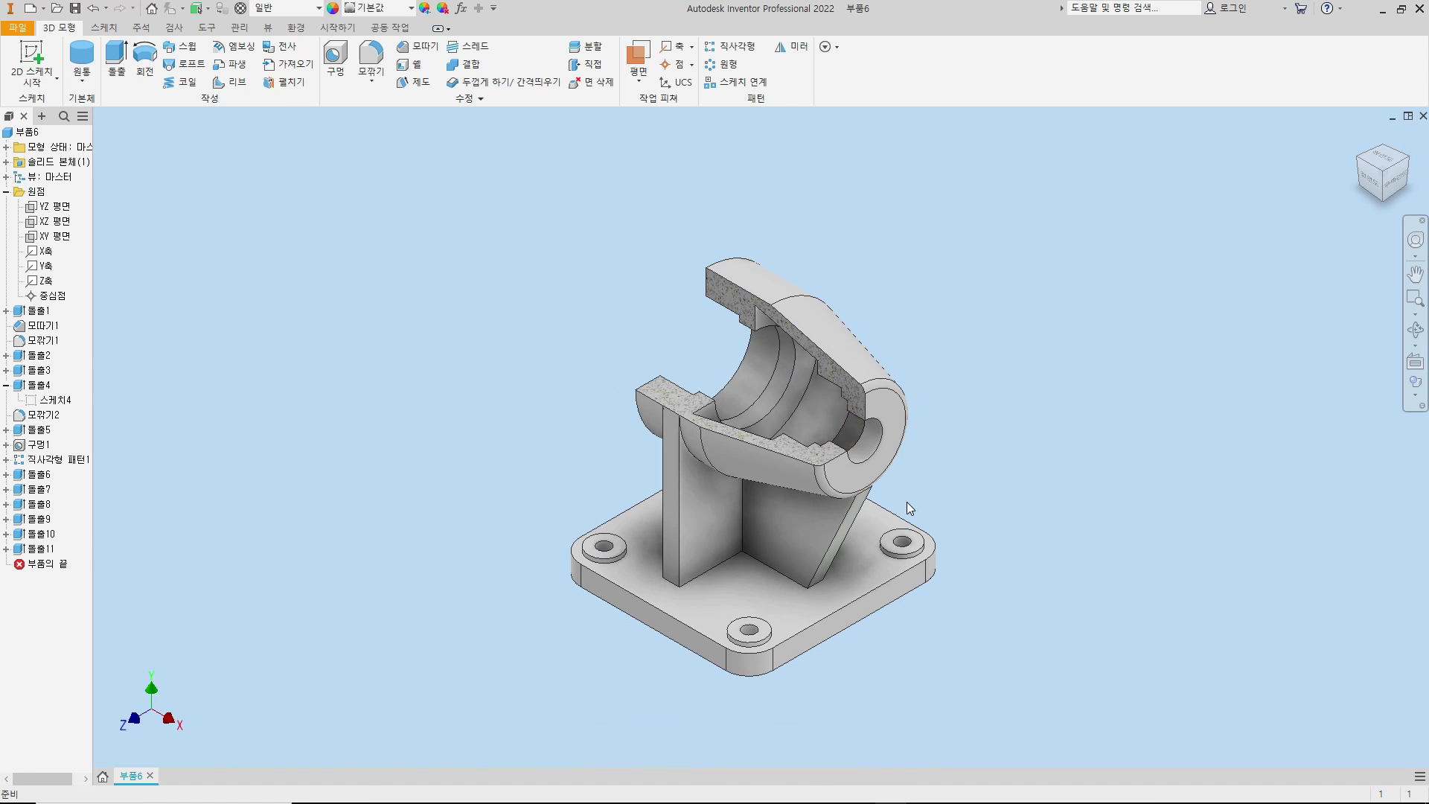
pyautogui.press('c')
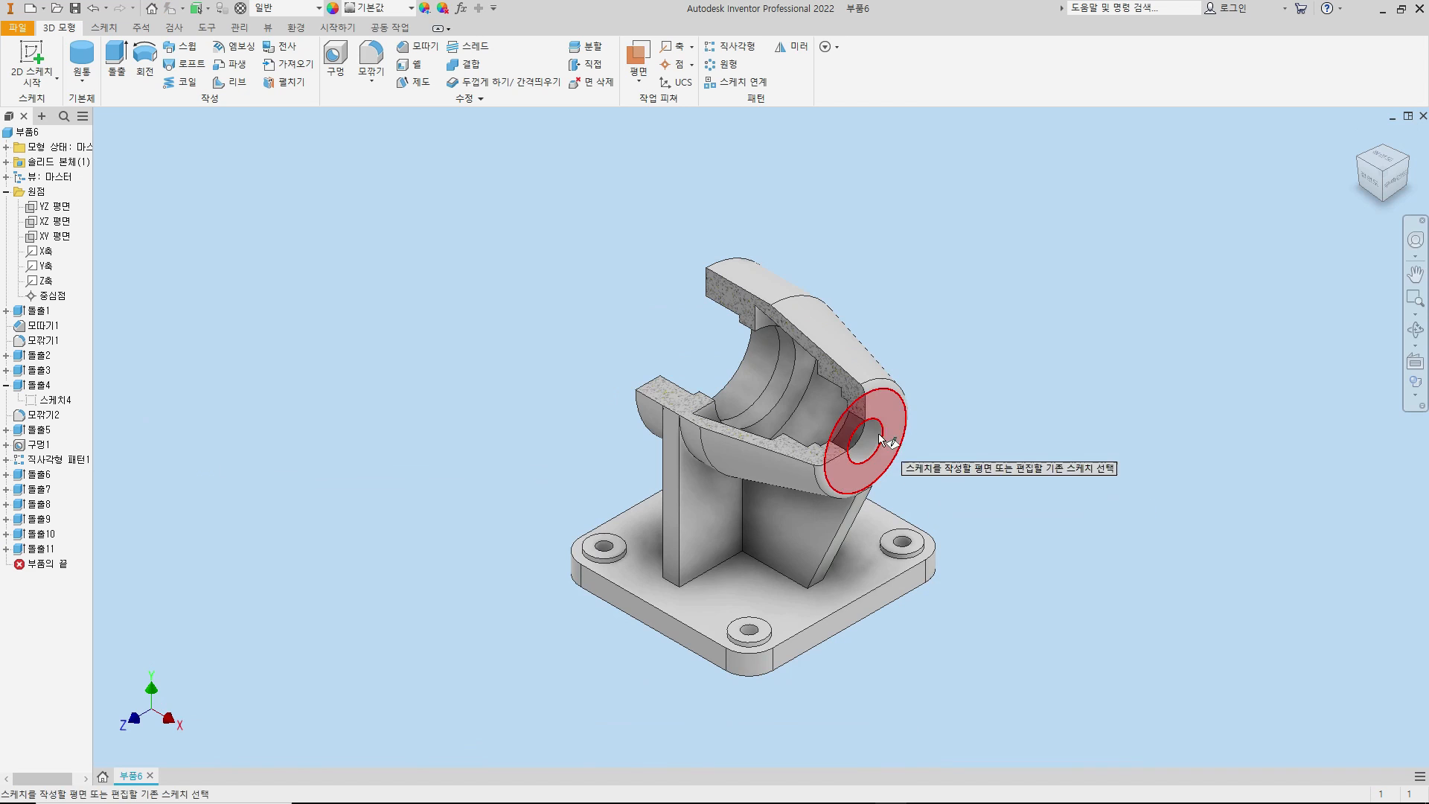
pyautogui.click(892, 445)
pyautogui.click(761, 437)
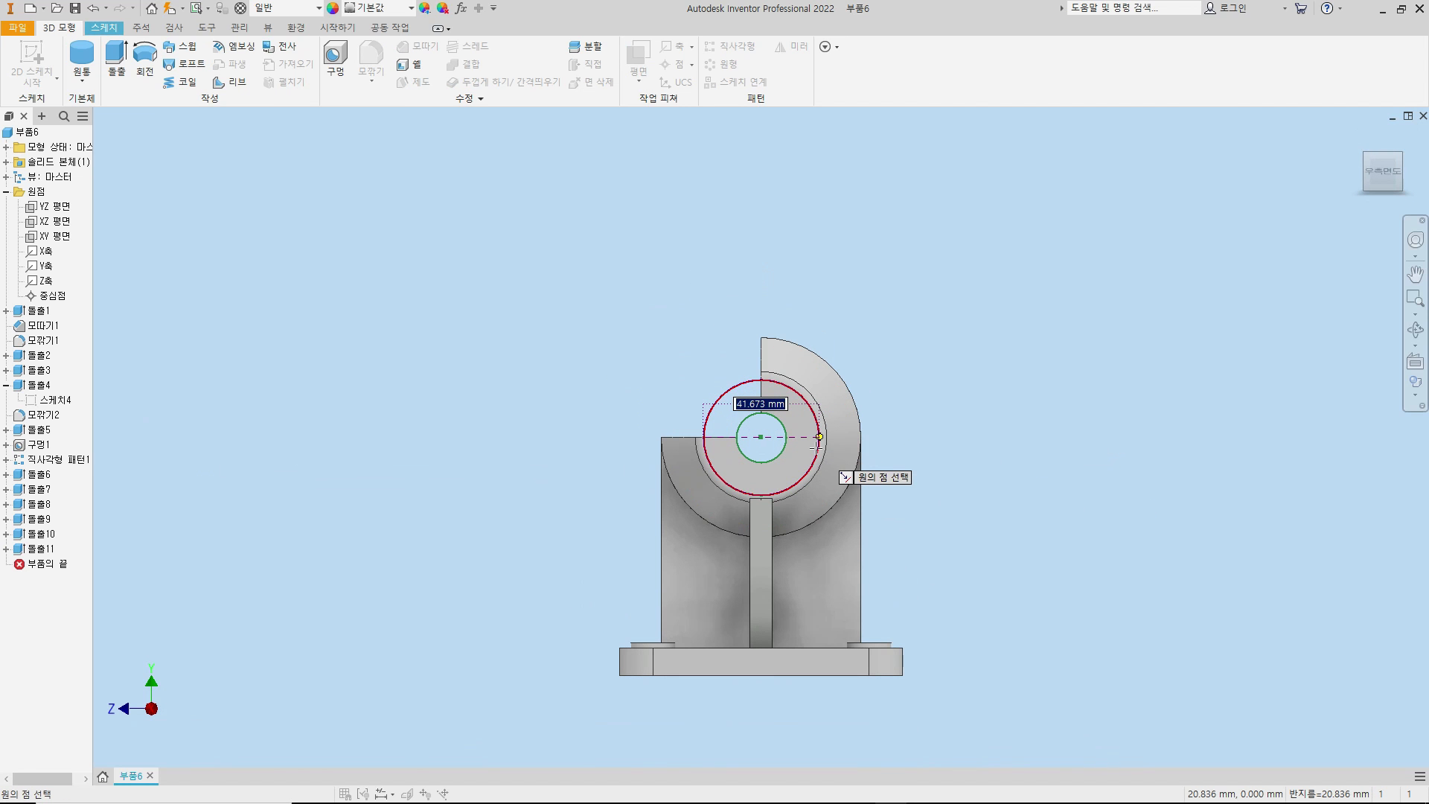
pyautogui.click(818, 445)
# - Extrude the 30 mm circle 5 mm into the body's narrow end as a cut
pyautogui.press('e')
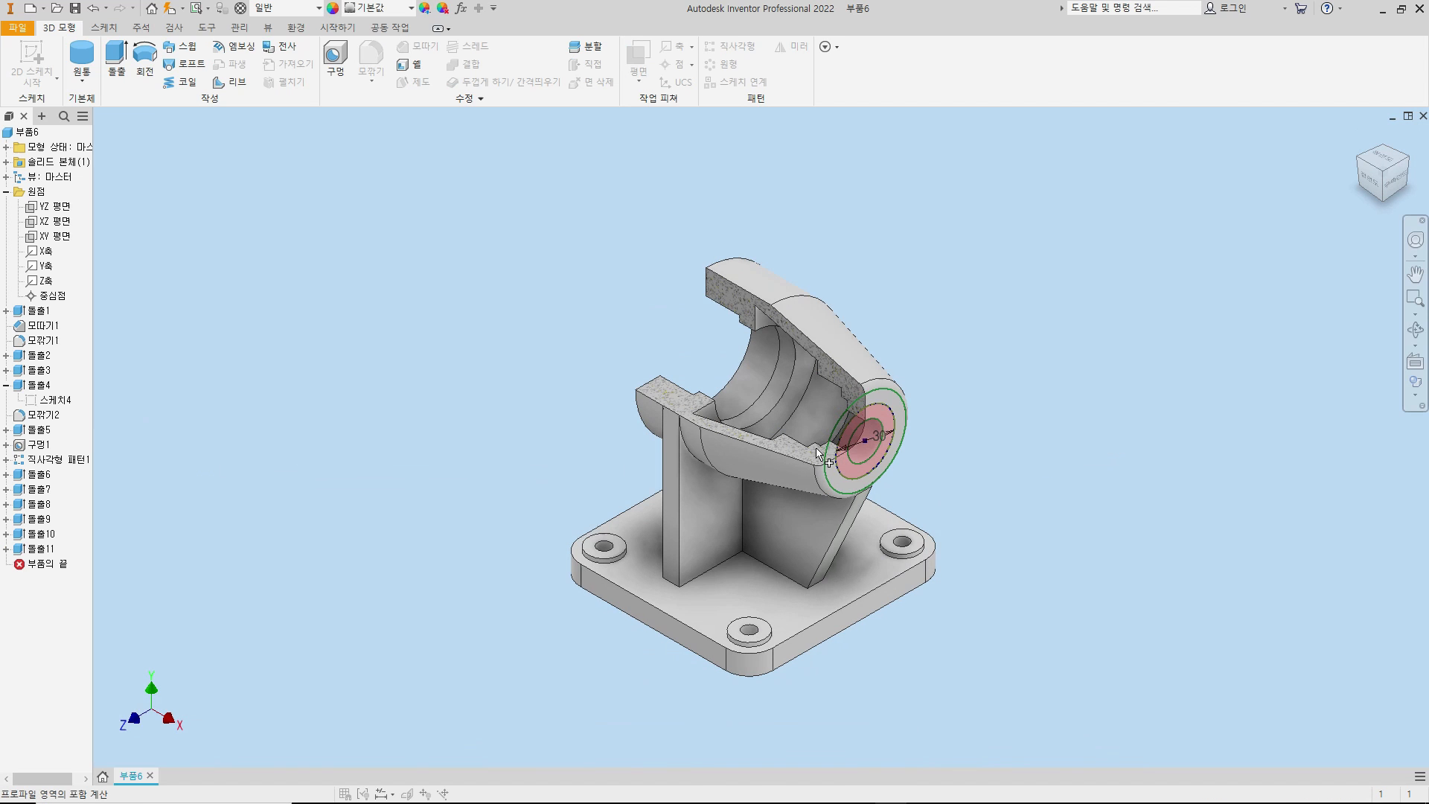
pyautogui.click(204, 238)
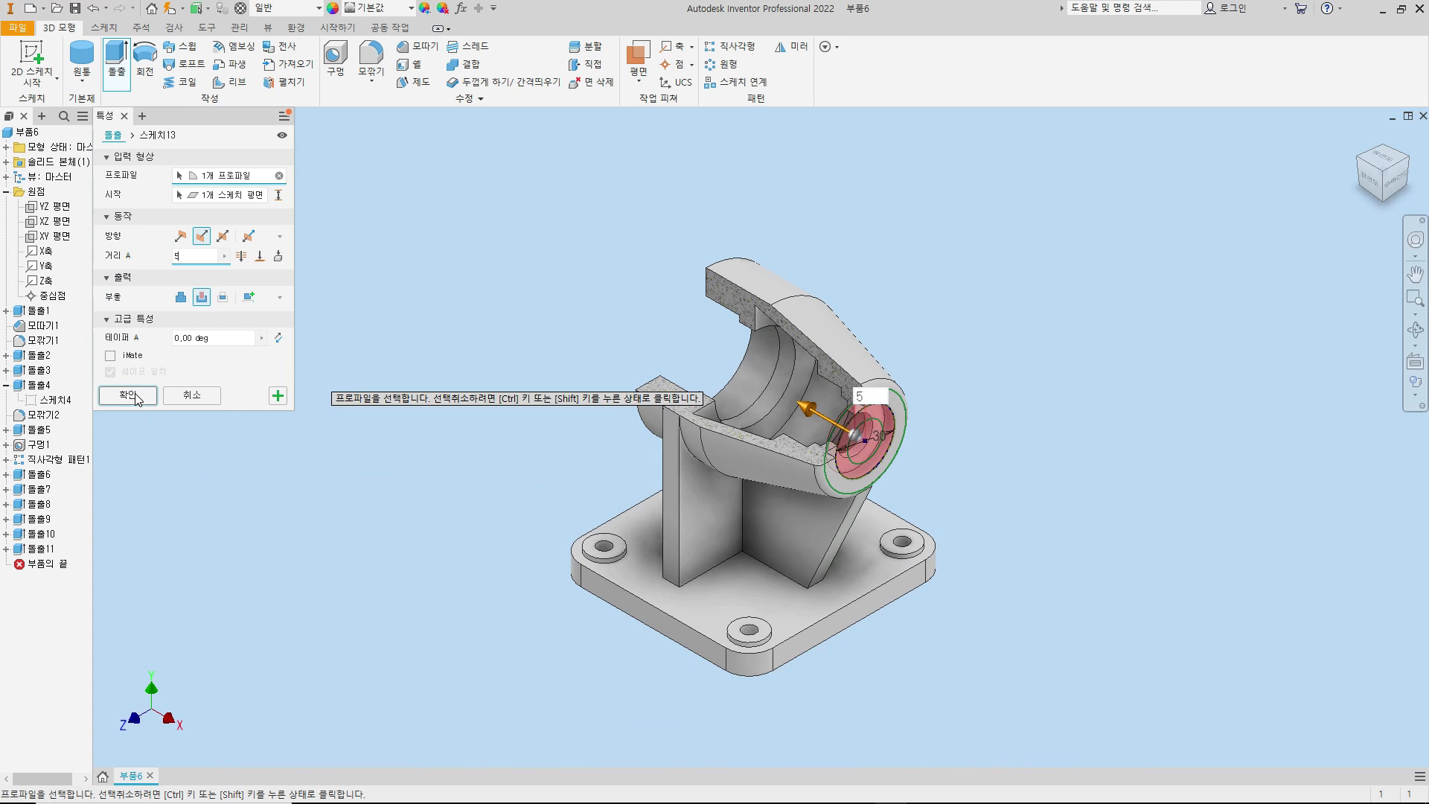
pyautogui.click(128, 395)
pyautogui.click(1371, 181)
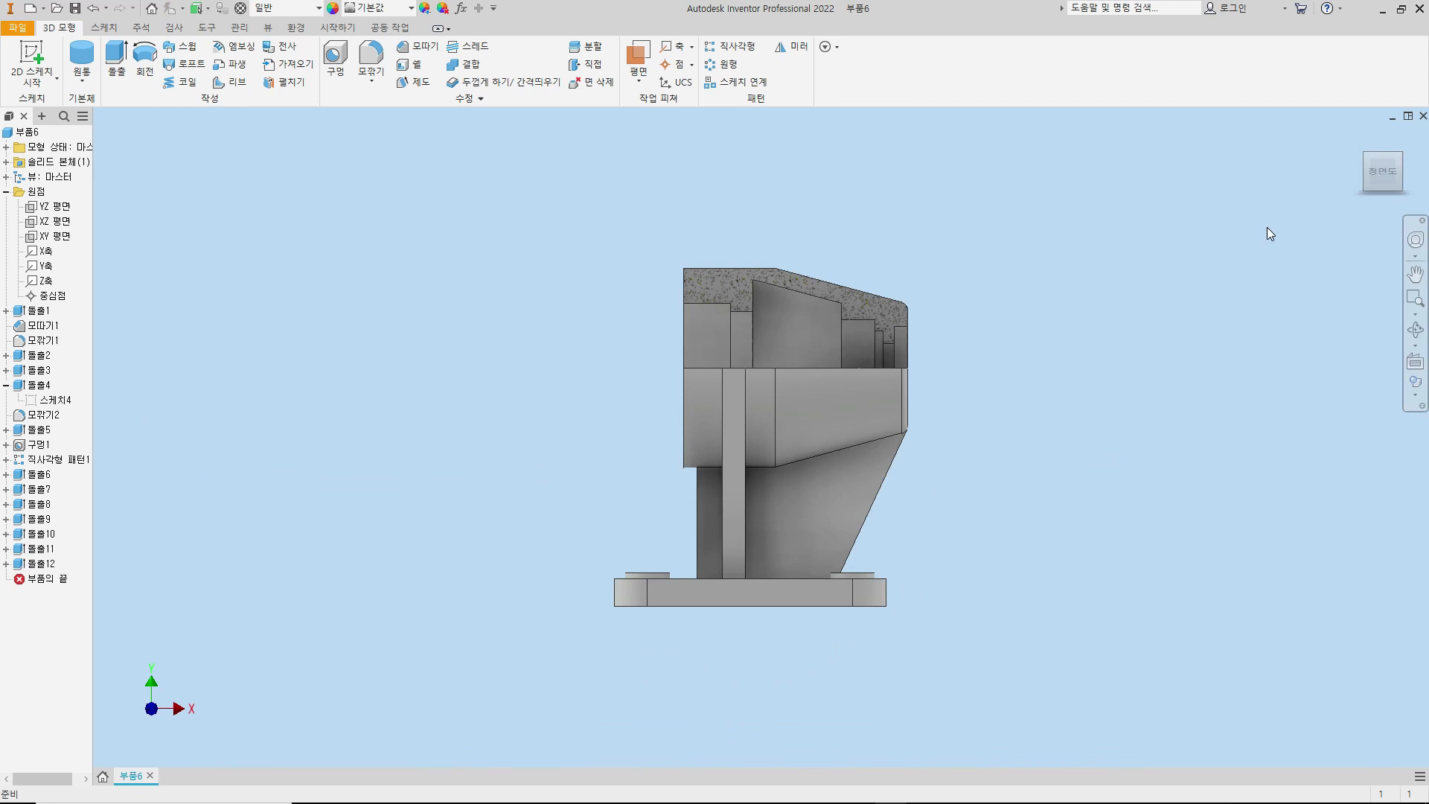
pyautogui.click(1369, 158)
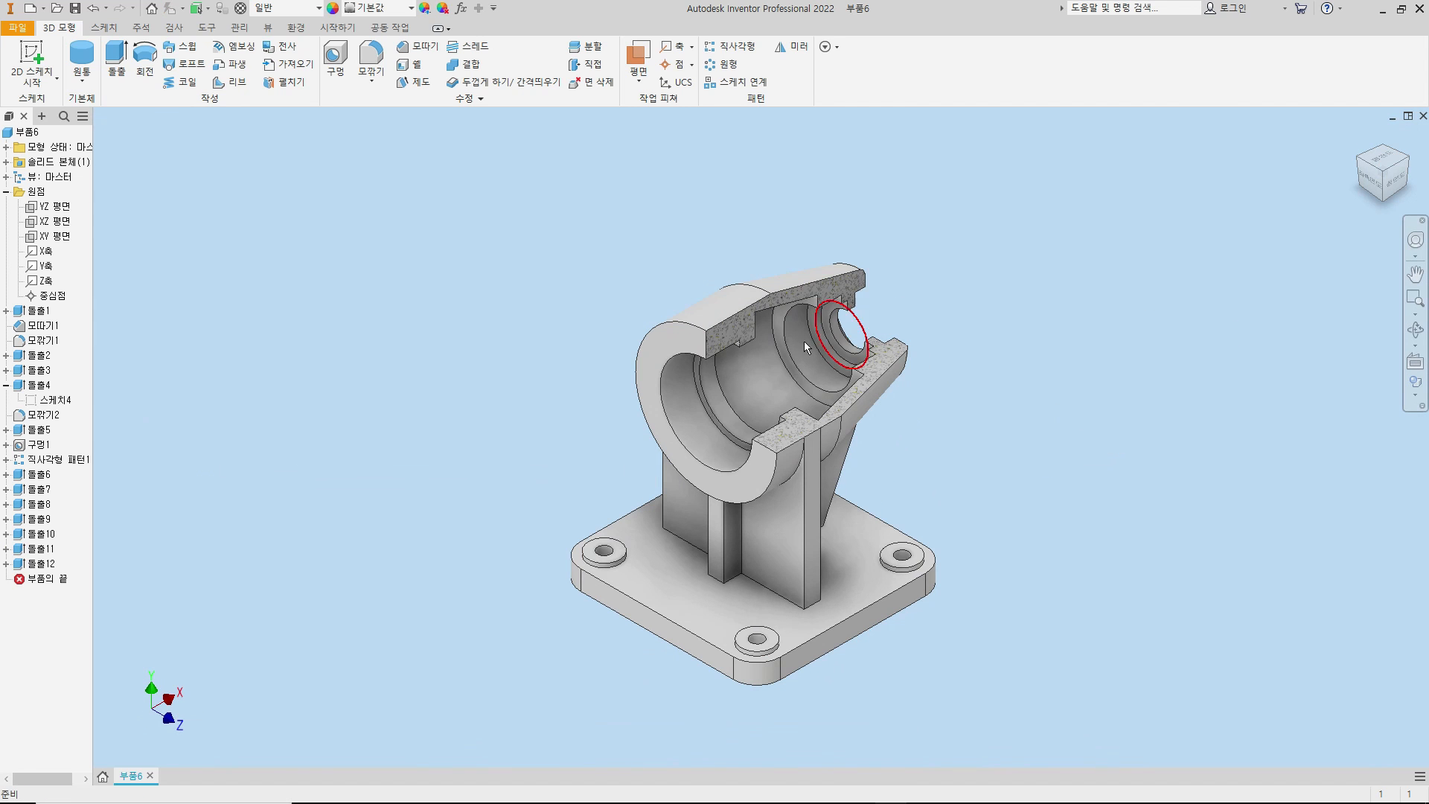
pyautogui.click(1359, 190)
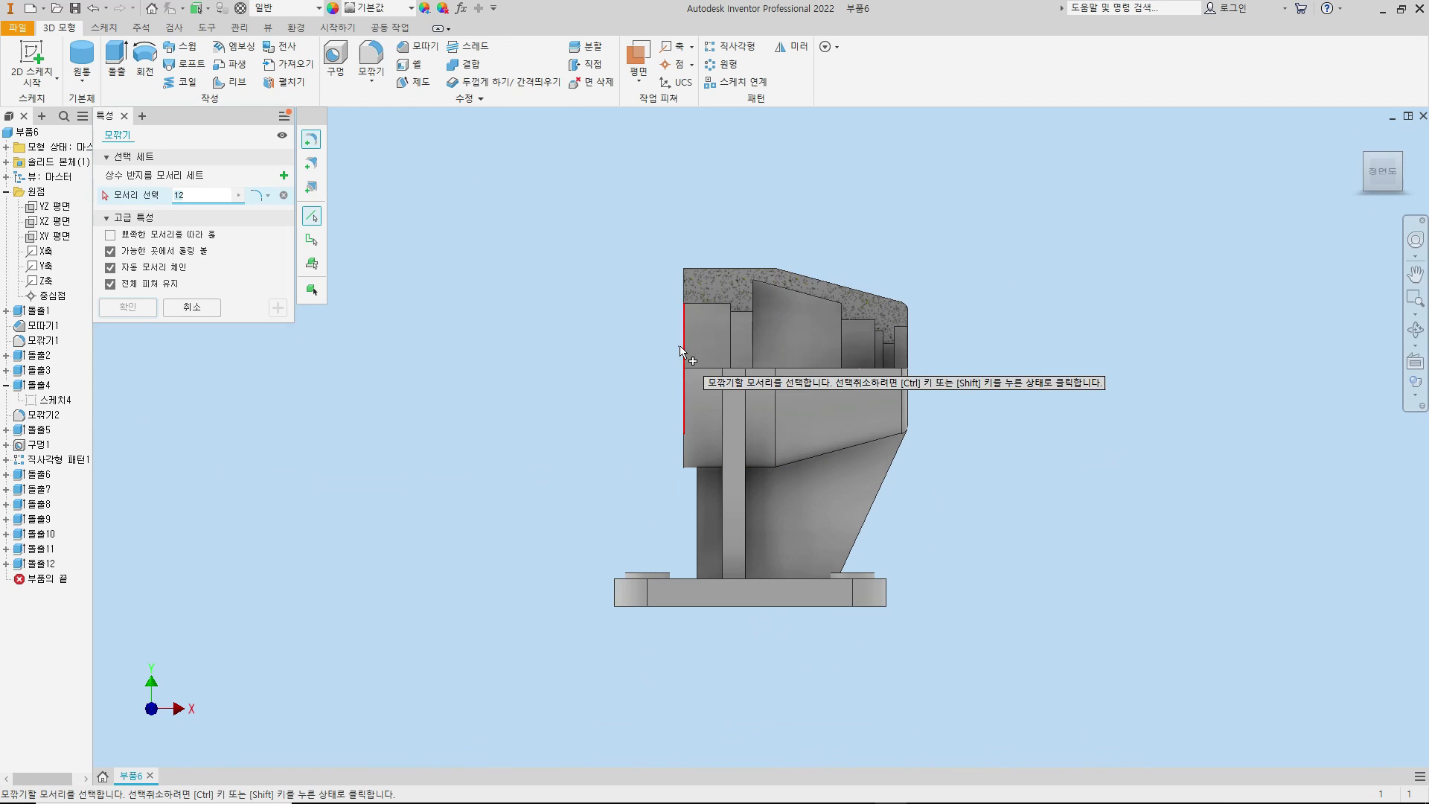
pyautogui.write('3')
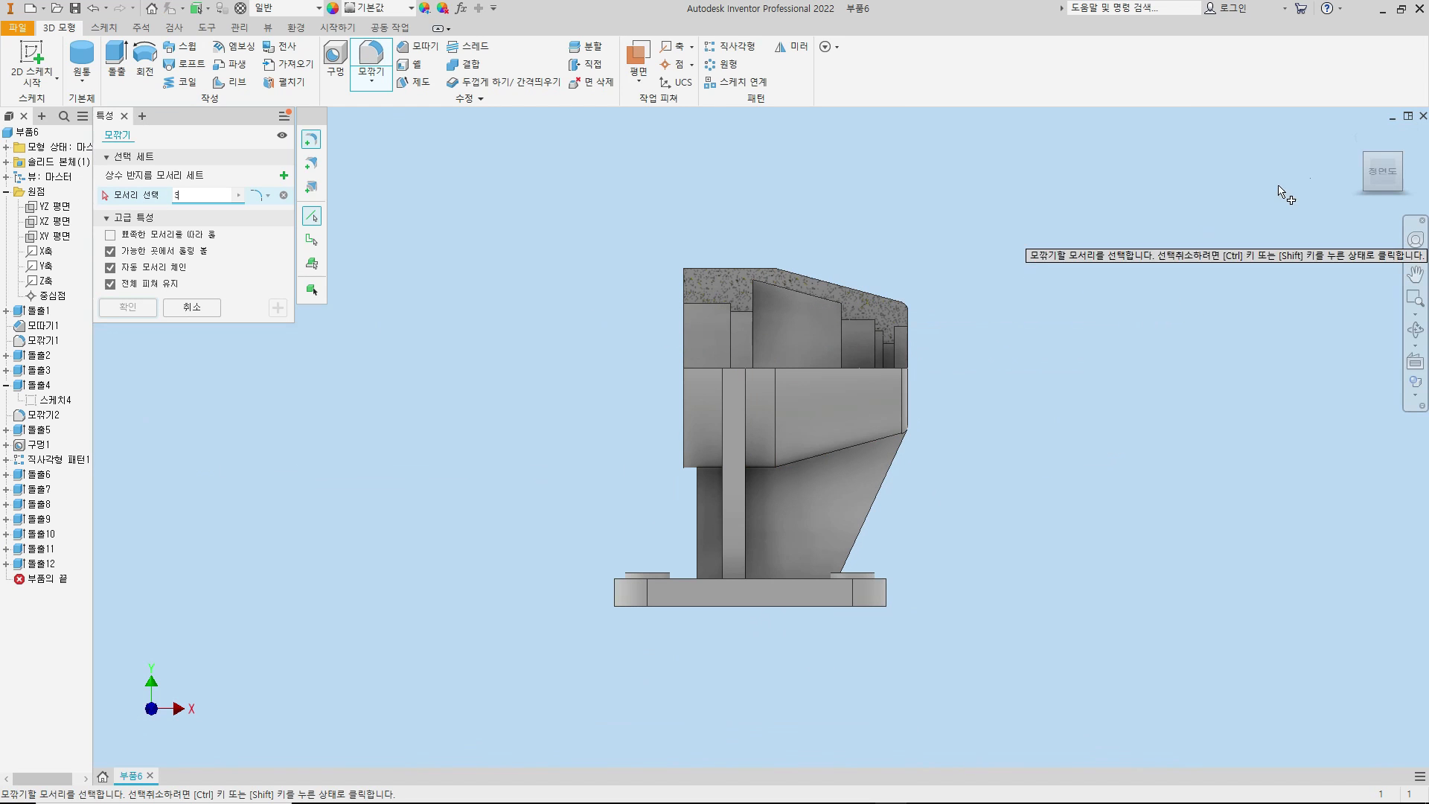
pyautogui.click(1363, 159)
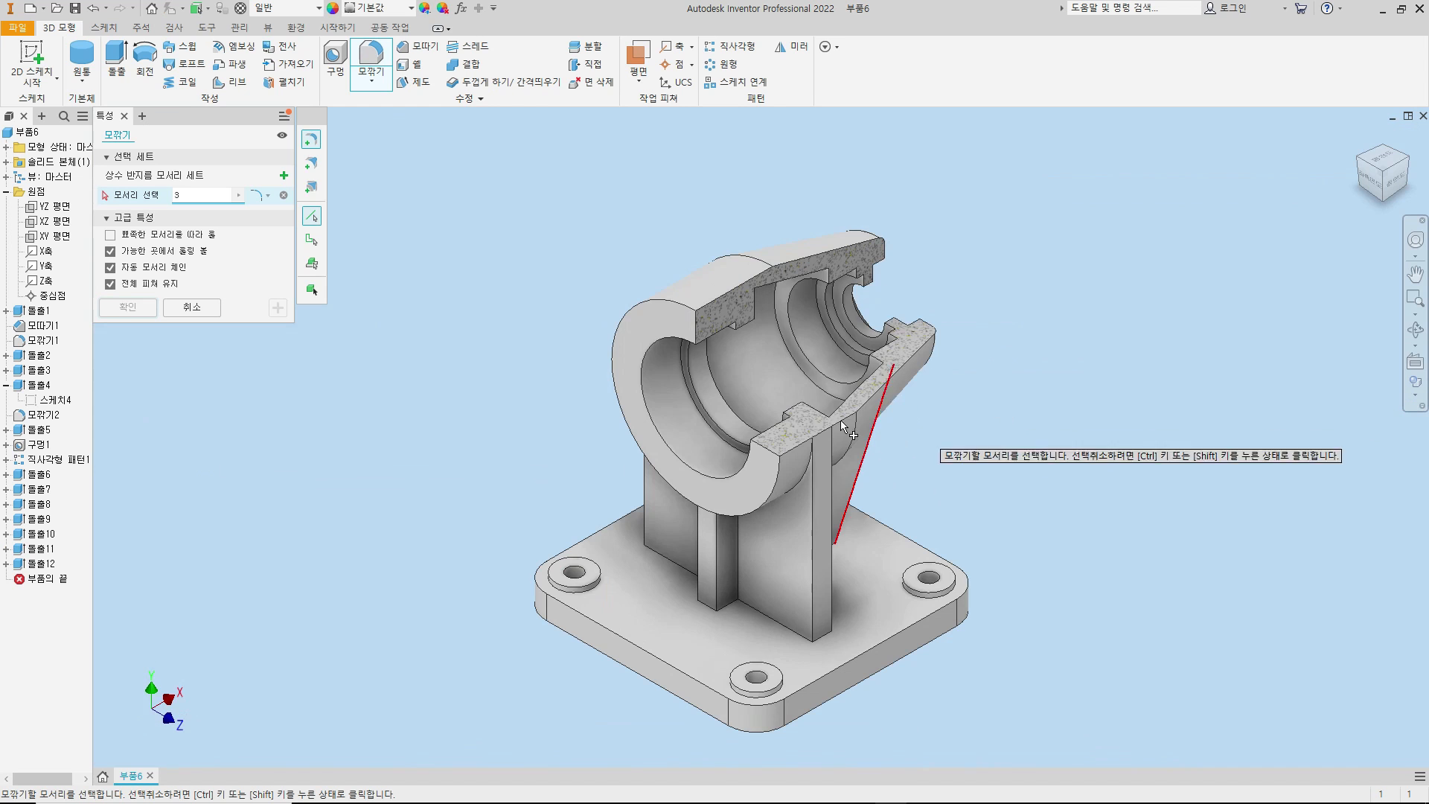
pyautogui.click(805, 283)
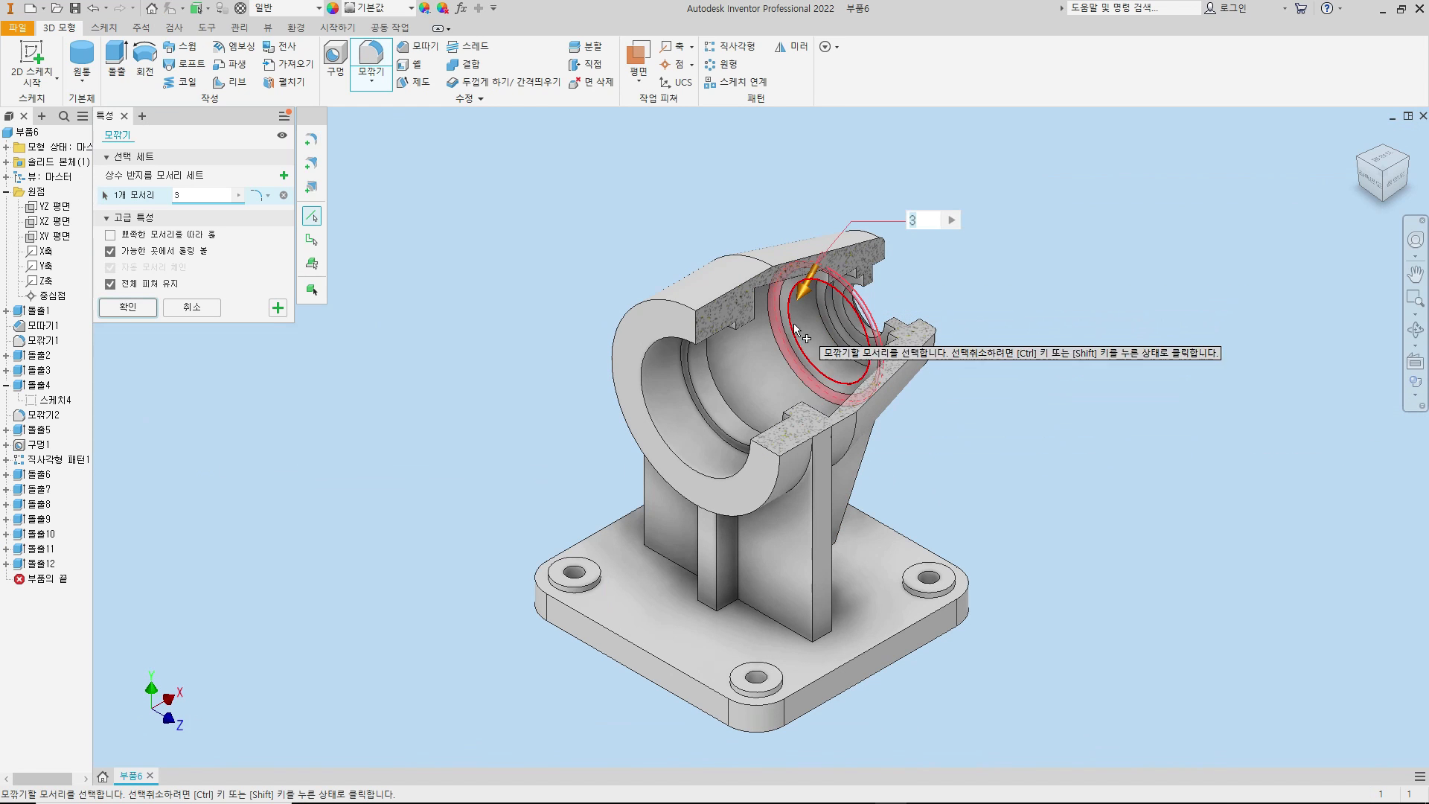
pyautogui.click(703, 377)
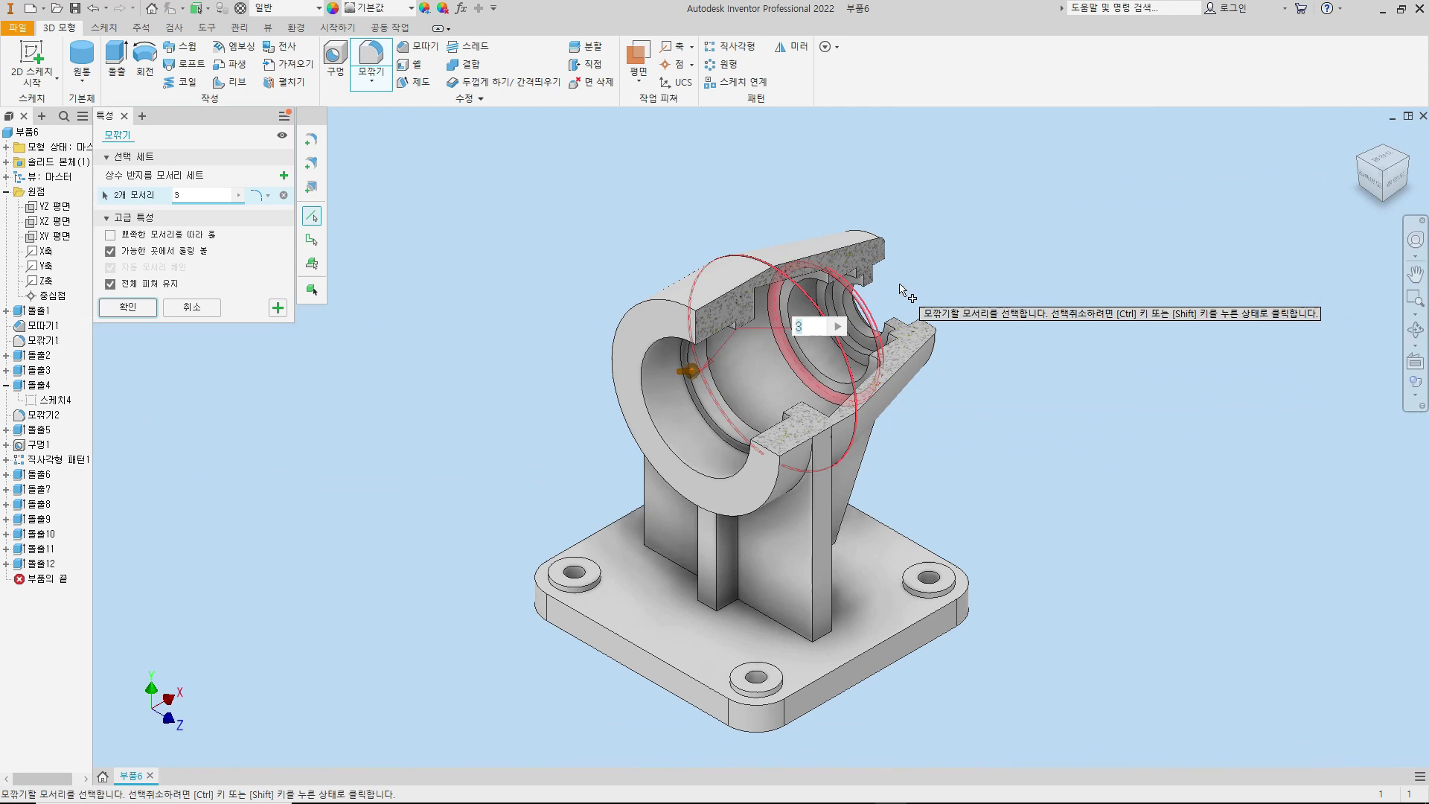
pyautogui.press('Escape')
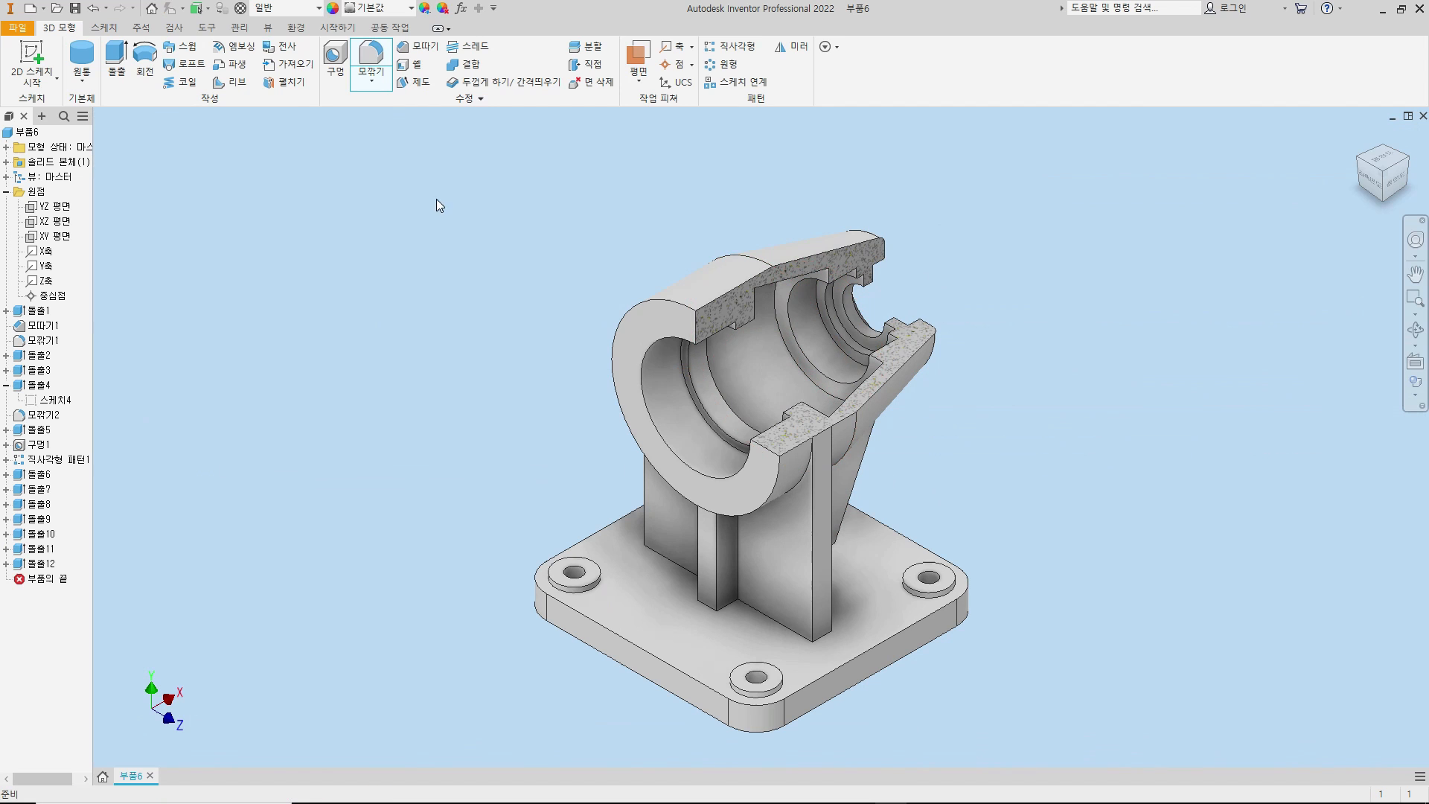
# - Fillet the circular inner edges at both ends of the tapered cavity with a 3 mm radius
pyautogui.click(376, 60)
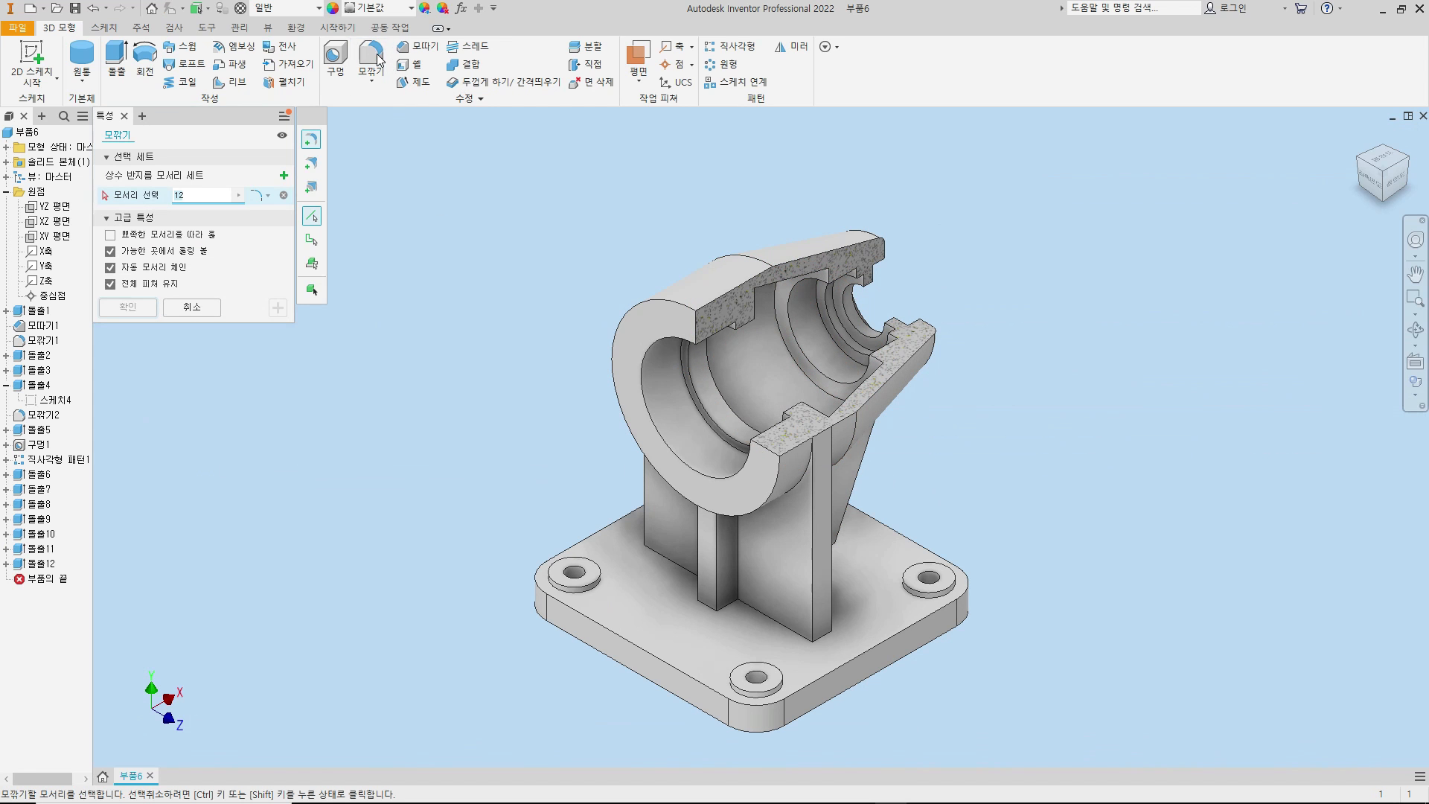
pyautogui.click(774, 309)
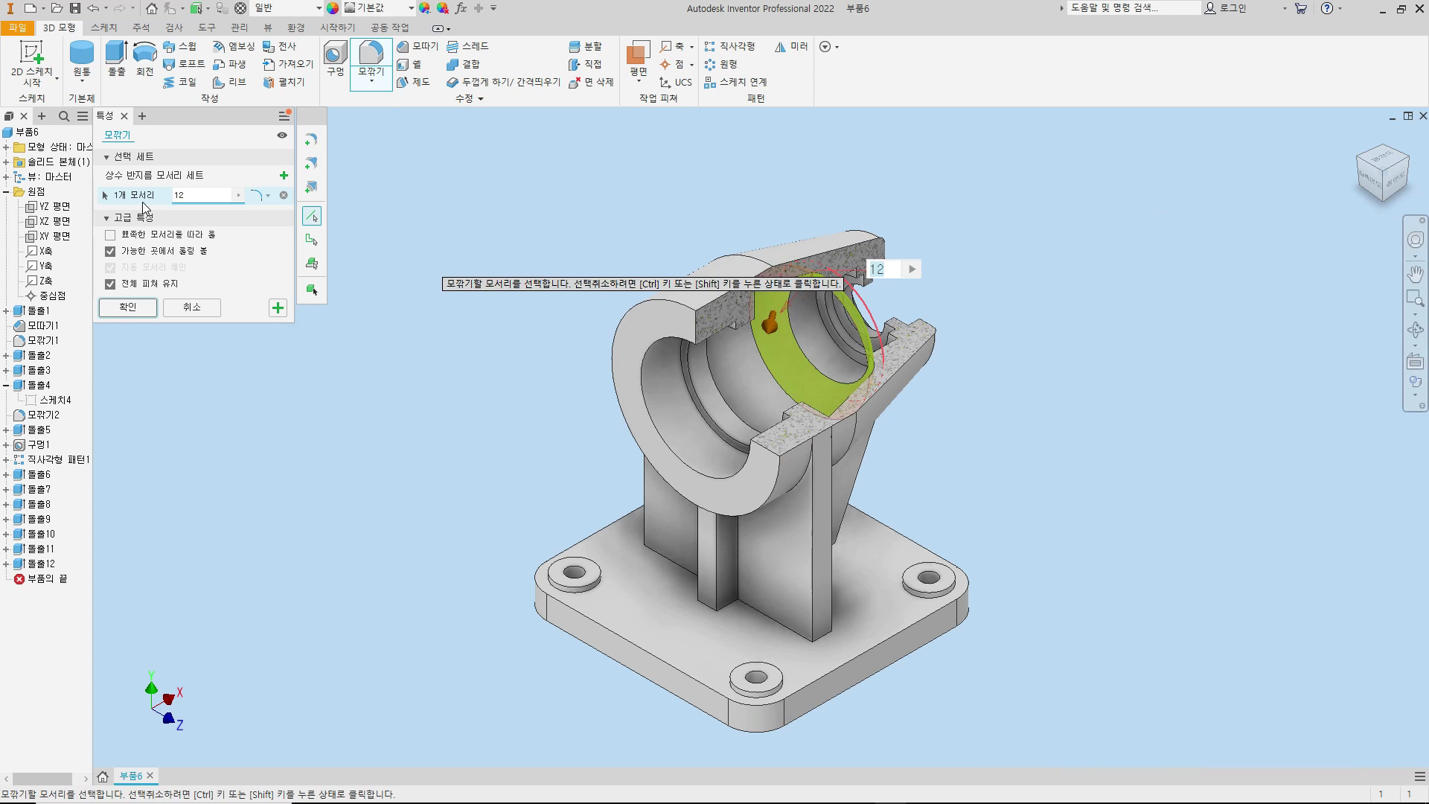
pyautogui.click(187, 196)
pyautogui.press('BackSpace')
pyautogui.press('BackSpace')
pyautogui.write('3')
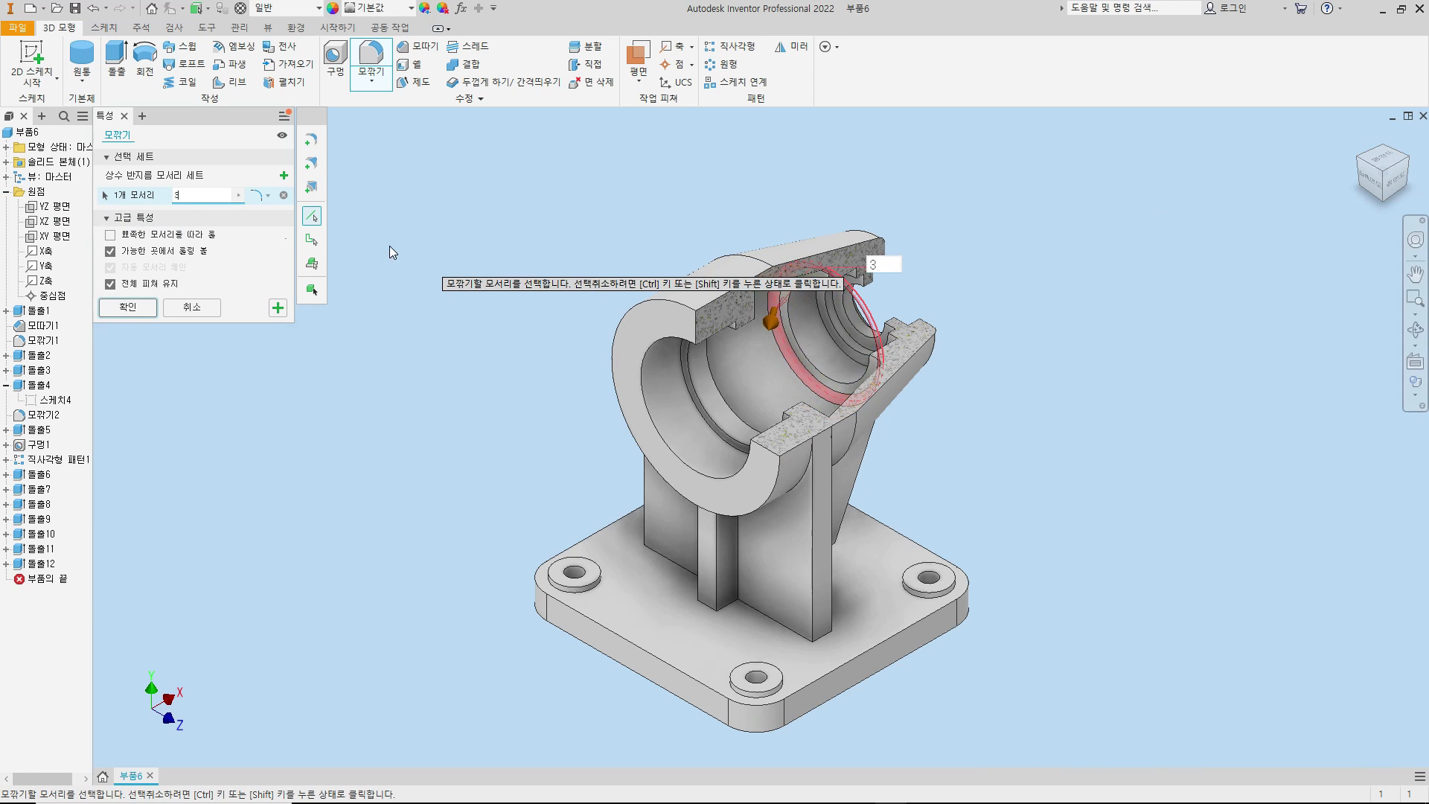
pyautogui.click(1414, 163)
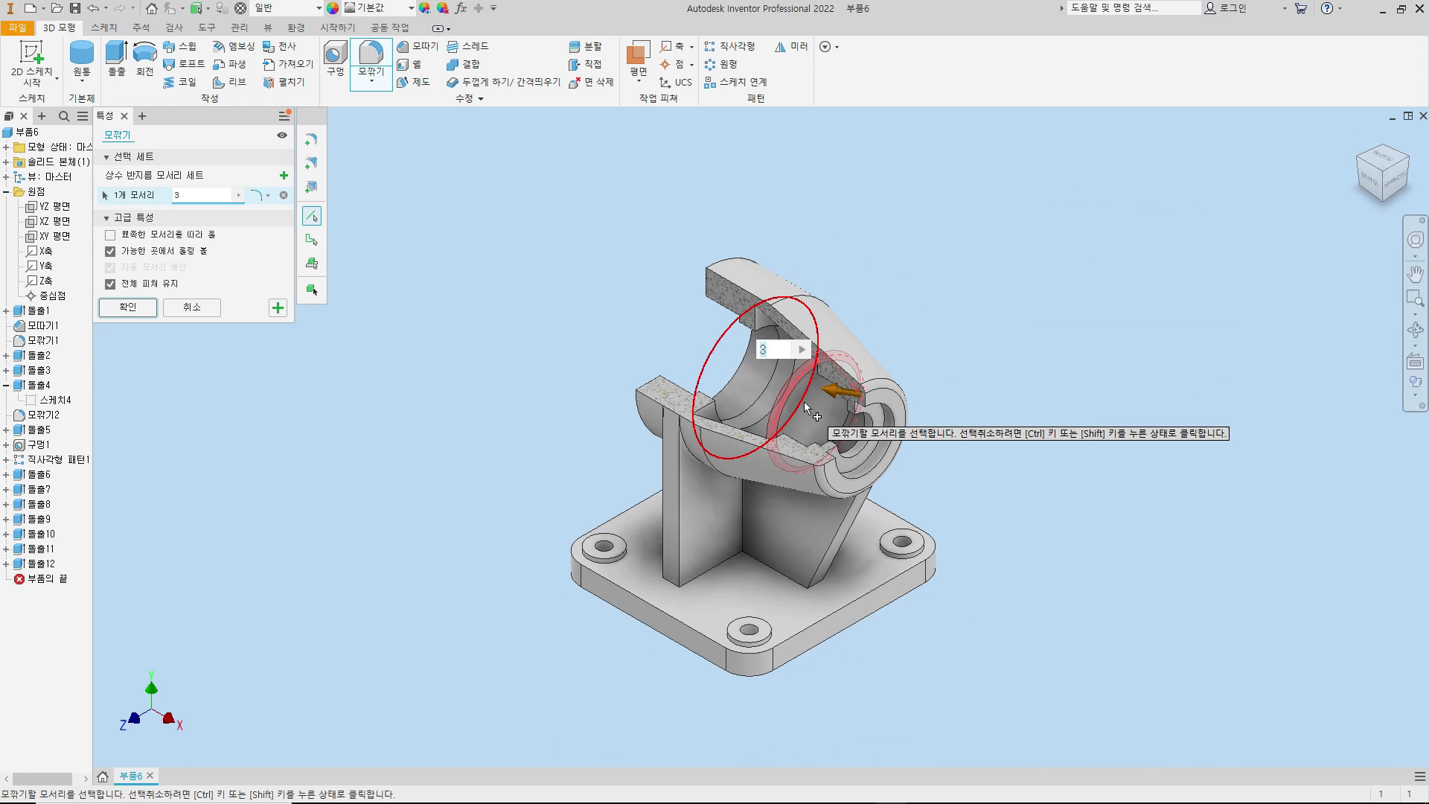
pyautogui.click(805, 402)
pyautogui.click(277, 308)
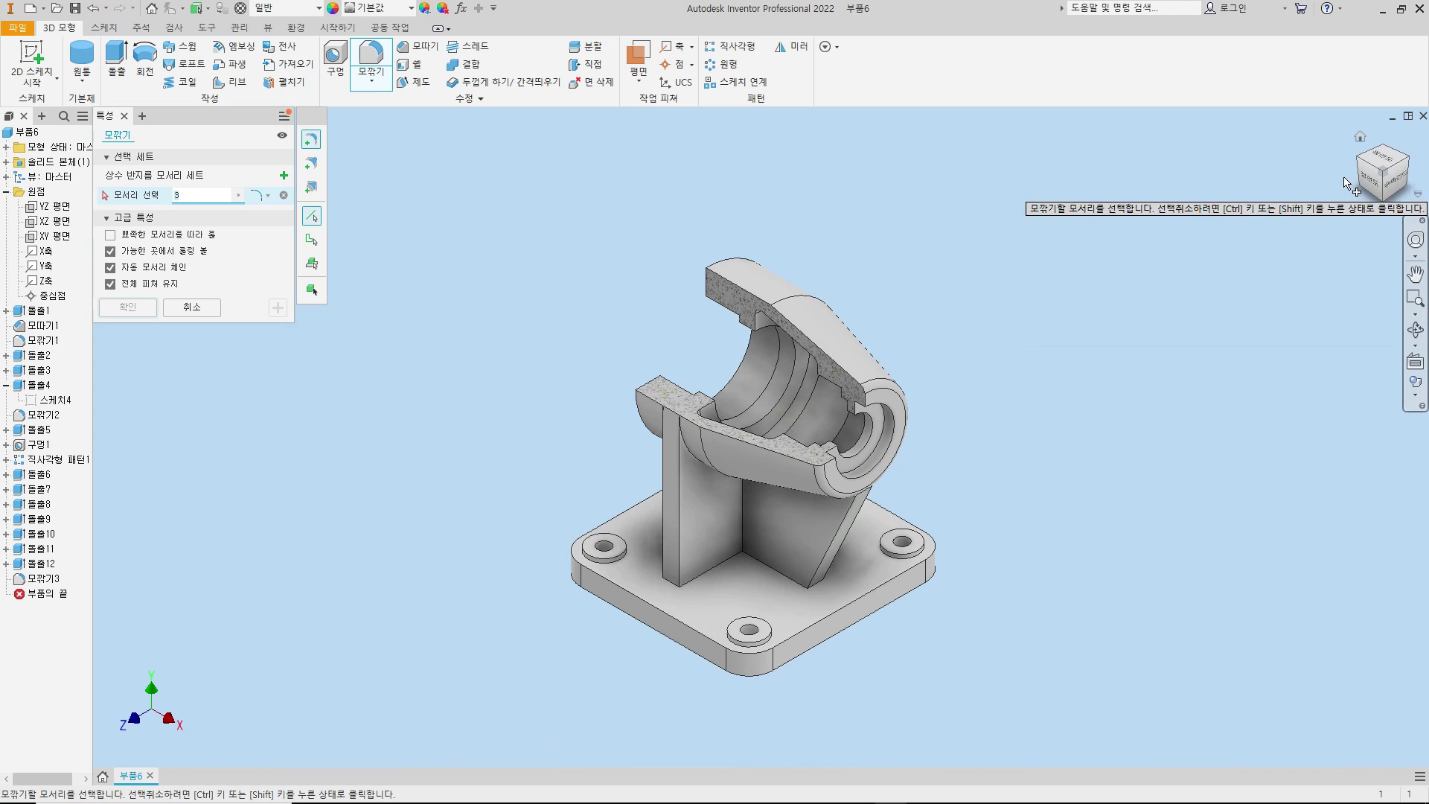
# - Chamfer the outer rim of the 30 mm recess at the body's narrow end with a 1 mm distance and 30° angle
pyautogui.scroll(-3, 879, 438)
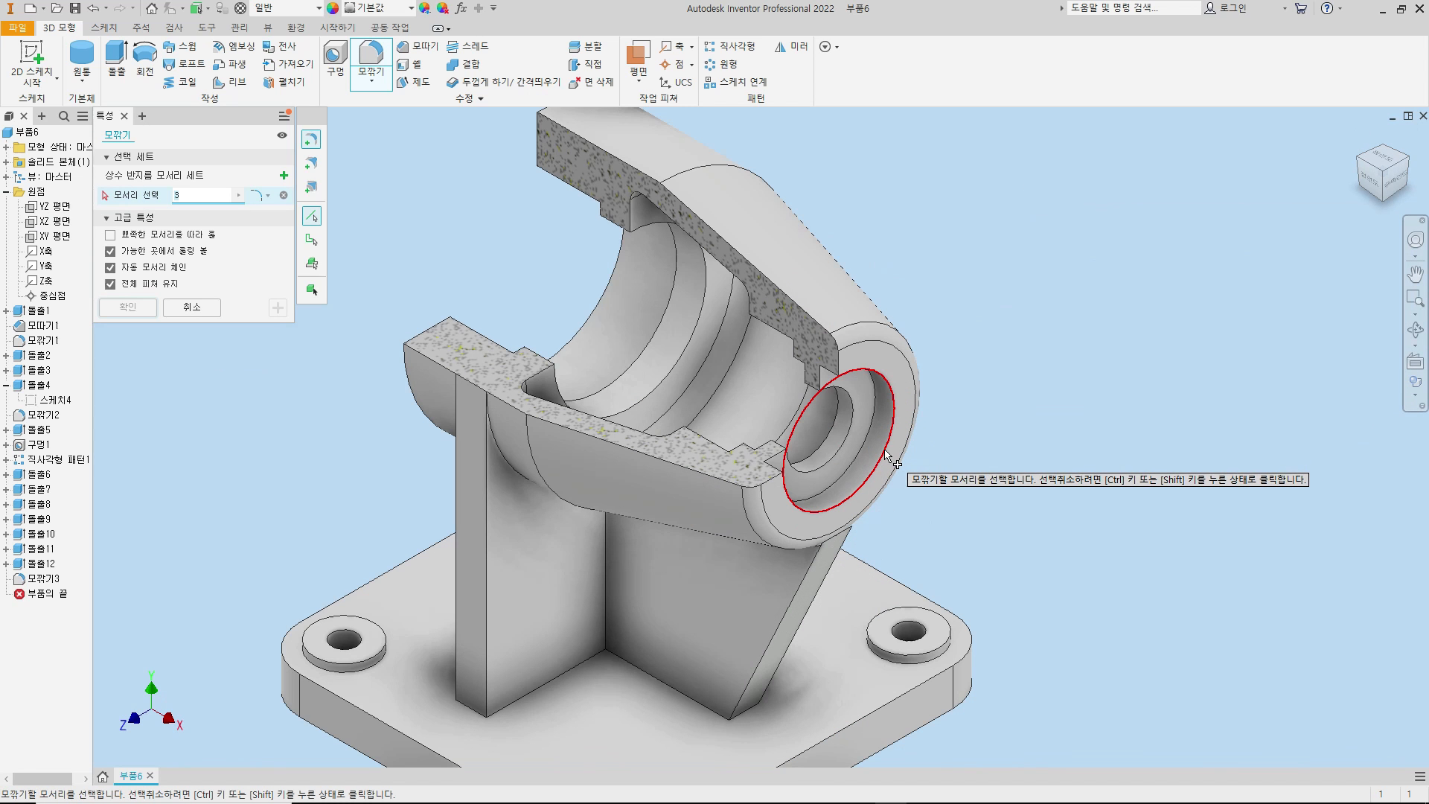
pyautogui.click(422, 47)
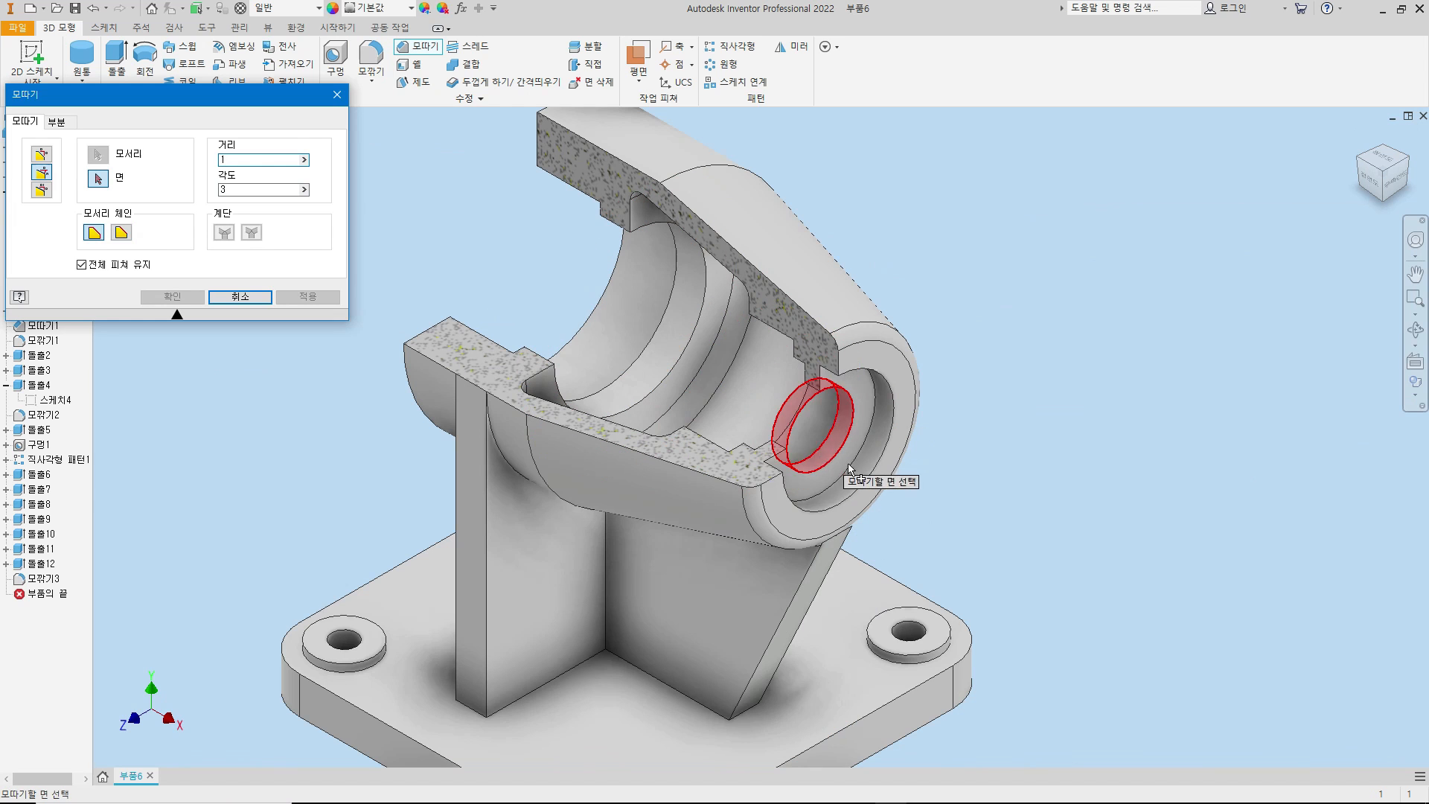
pyautogui.click(875, 478)
pyautogui.click(876, 478)
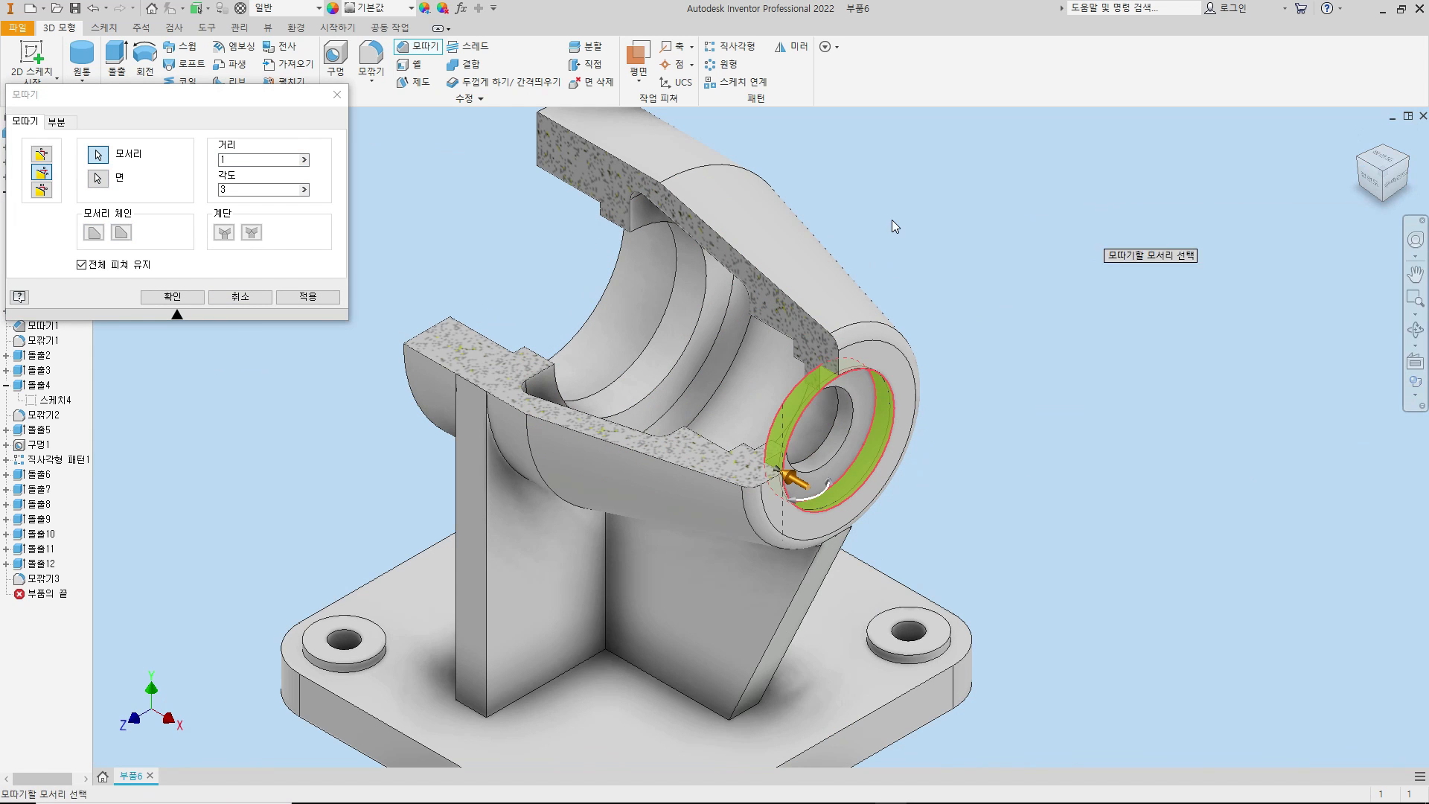
pyautogui.click(236, 190)
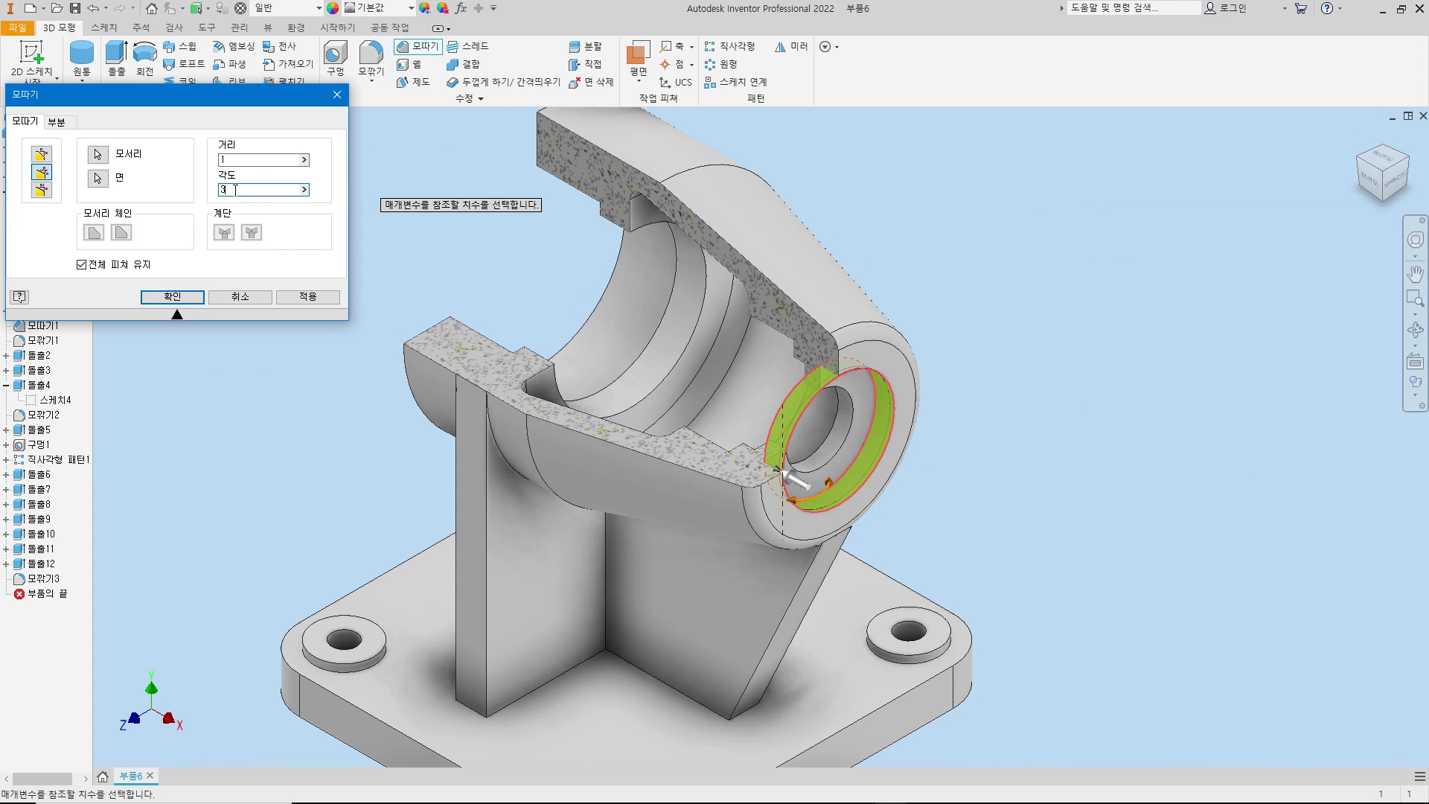
pyautogui.click(1370, 179)
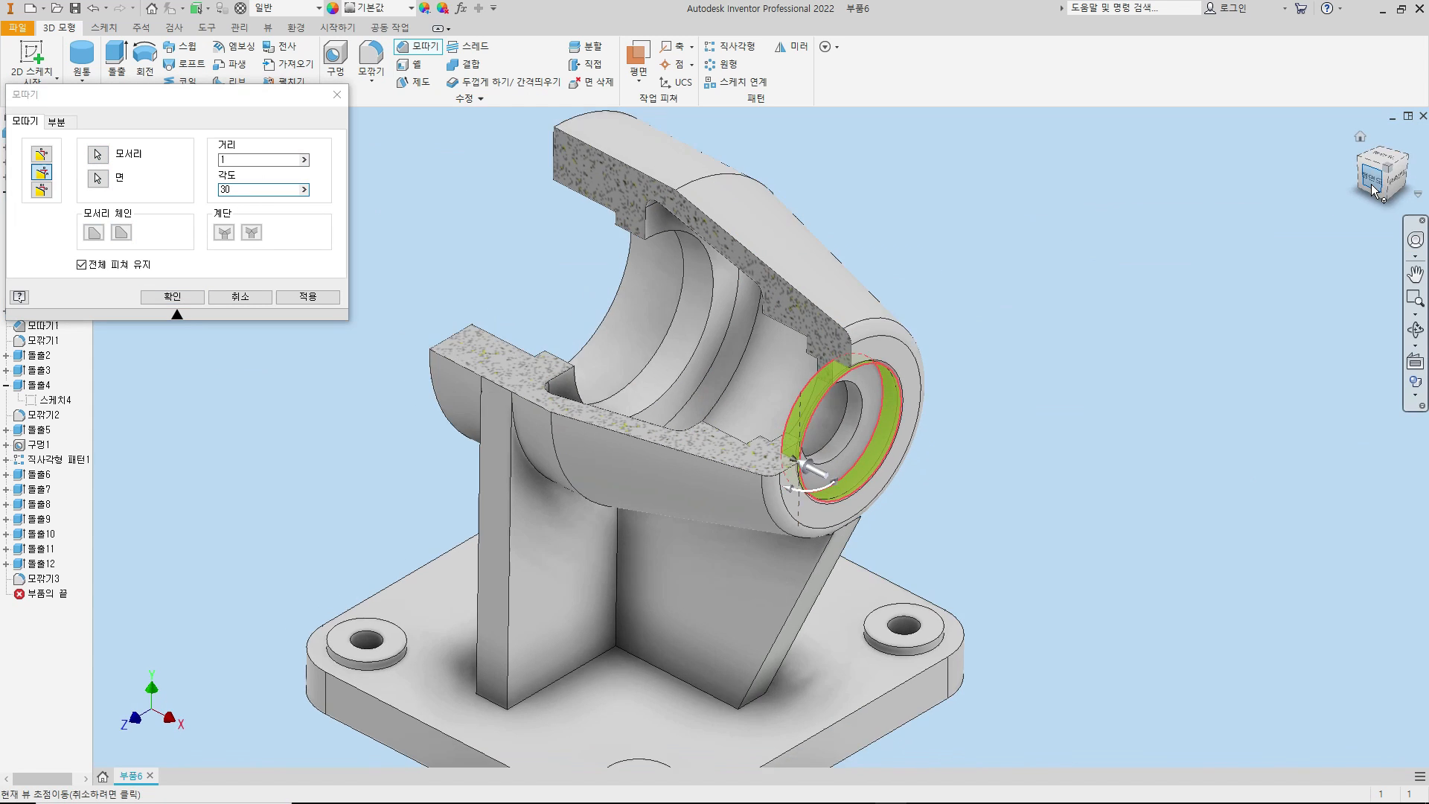
pyautogui.scroll(10, 905, 322)
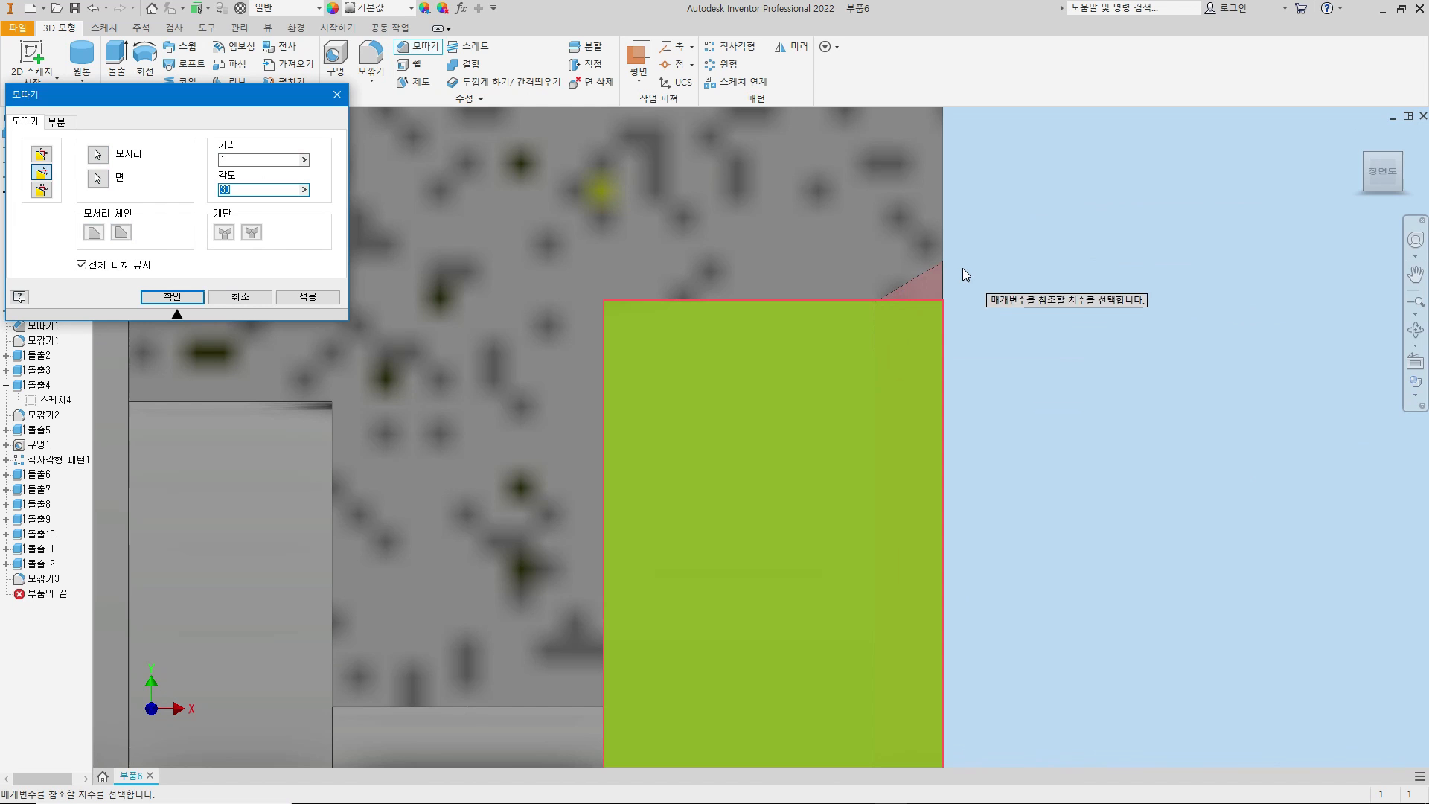
pyautogui.click(300, 298)
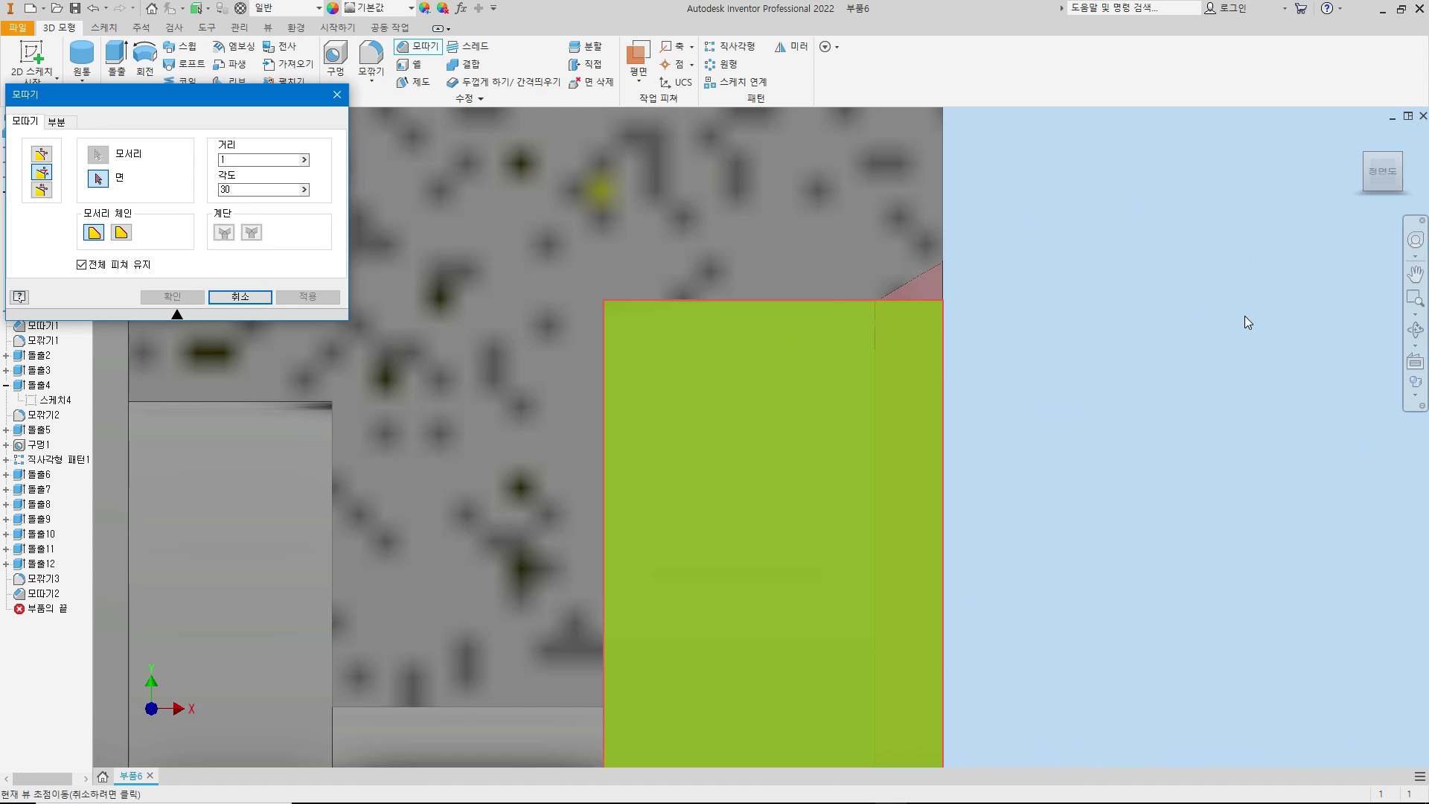
# - Fillet the inner bottom edge of the 30 mm recess at the body's narrow end with a 0.5 mm radius
pyautogui.press('F6')
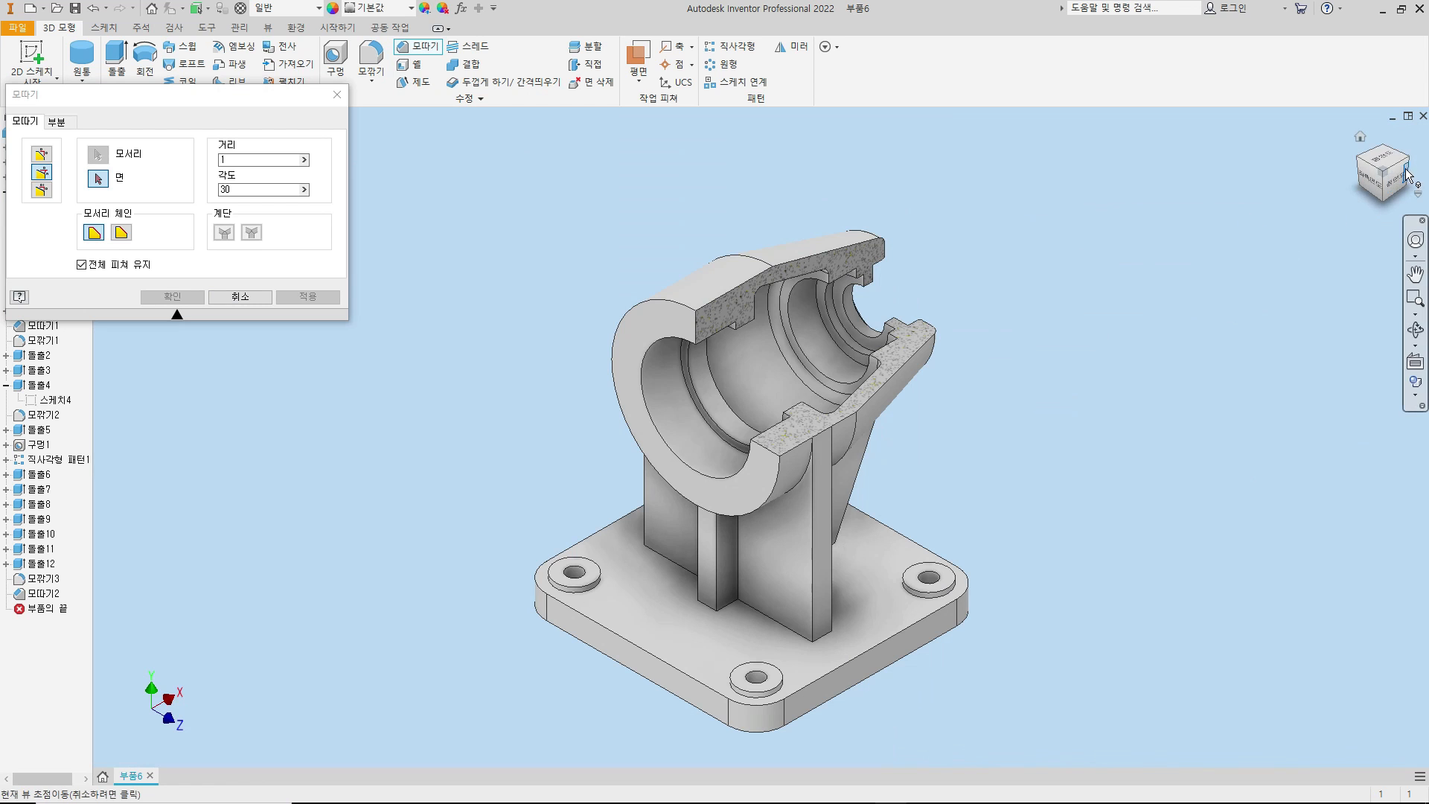
pyautogui.click(1412, 162)
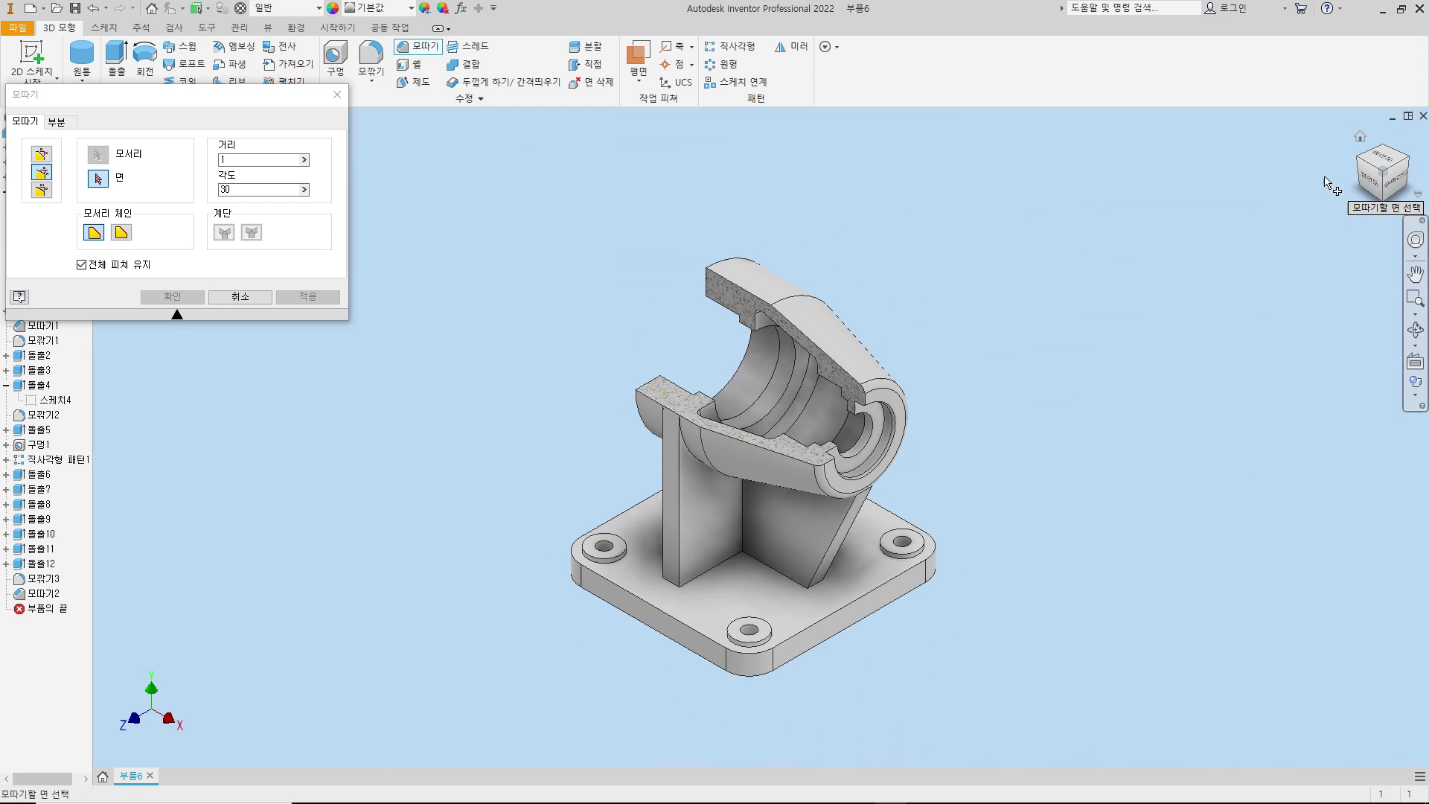
pyautogui.scroll(5, 916, 406)
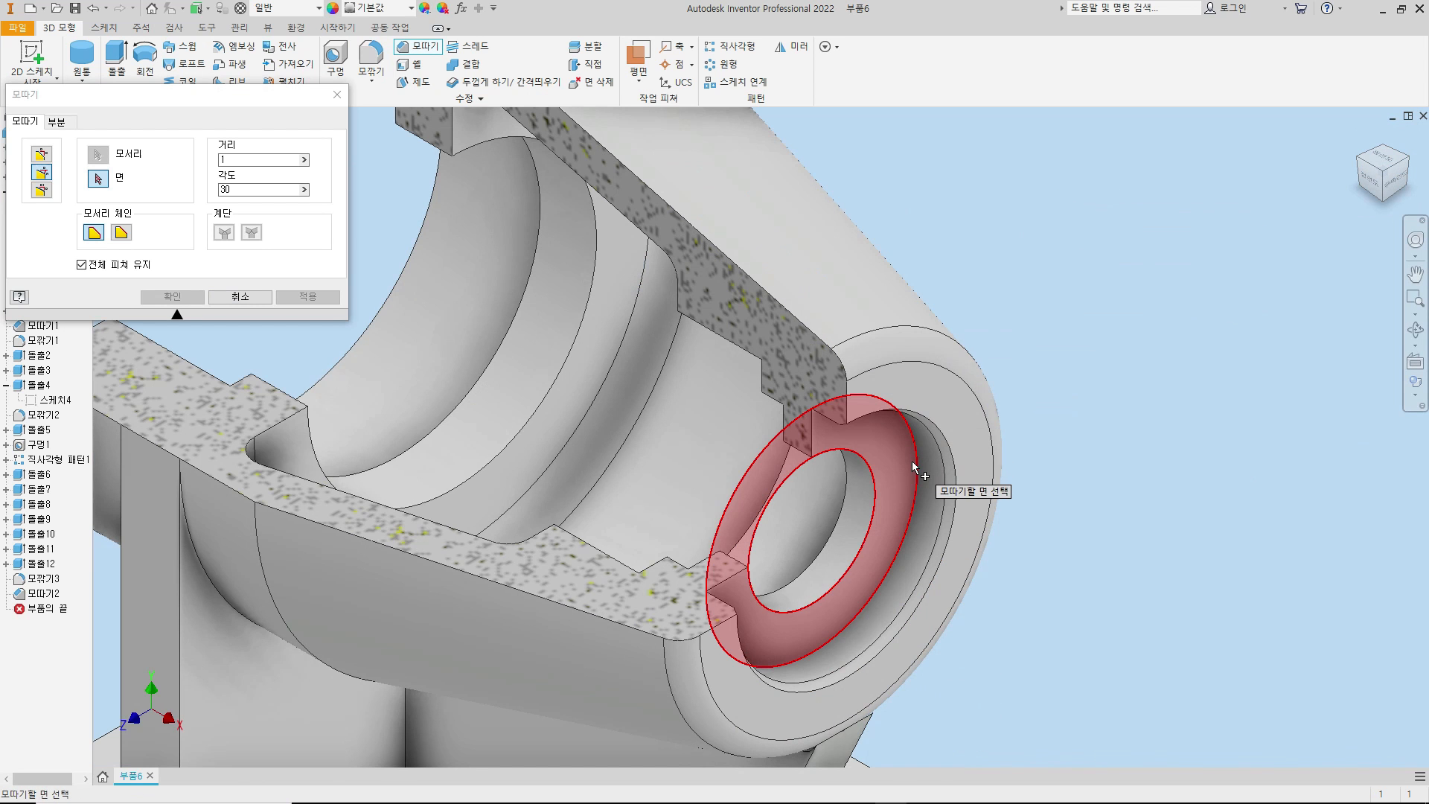
pyautogui.click(367, 65)
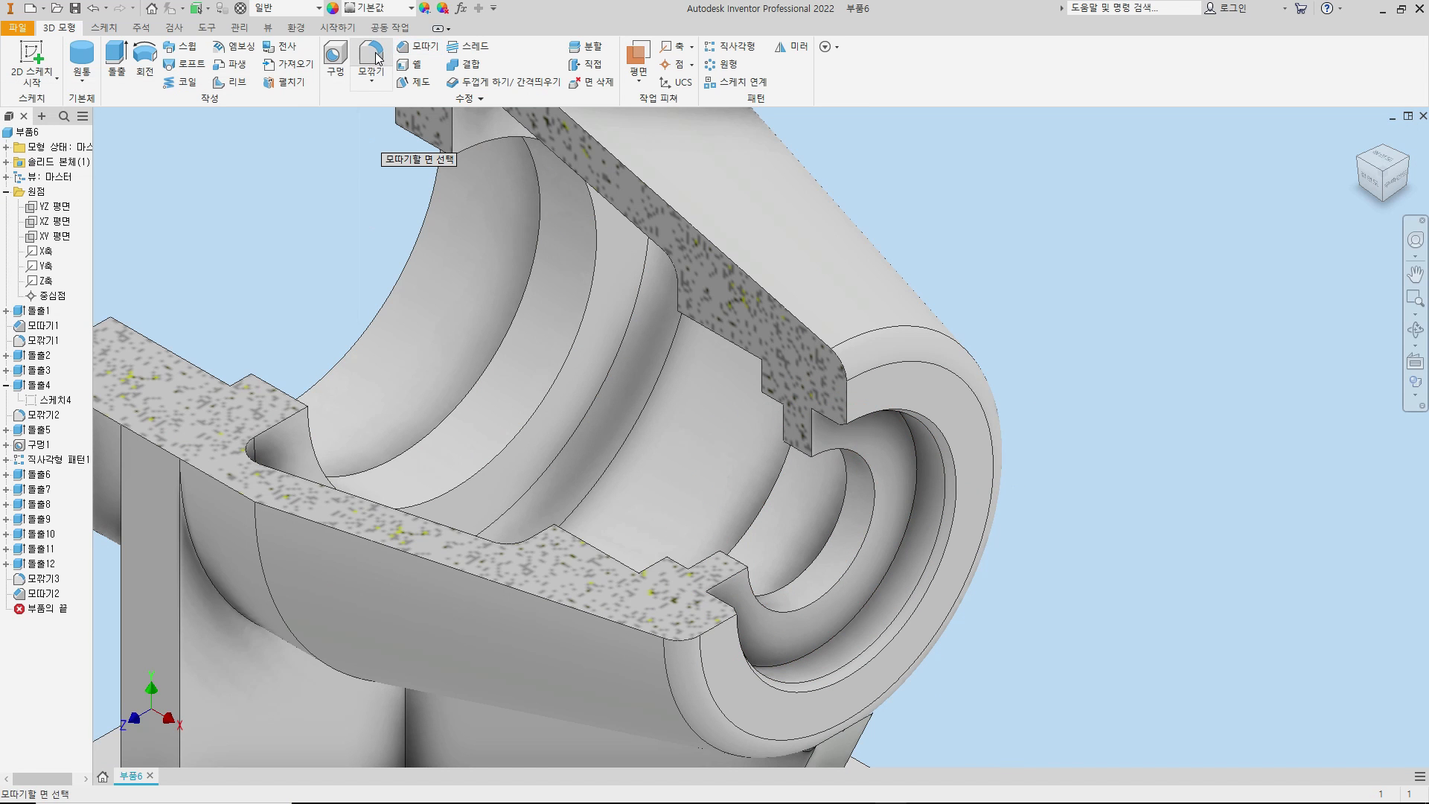
pyautogui.click(914, 461)
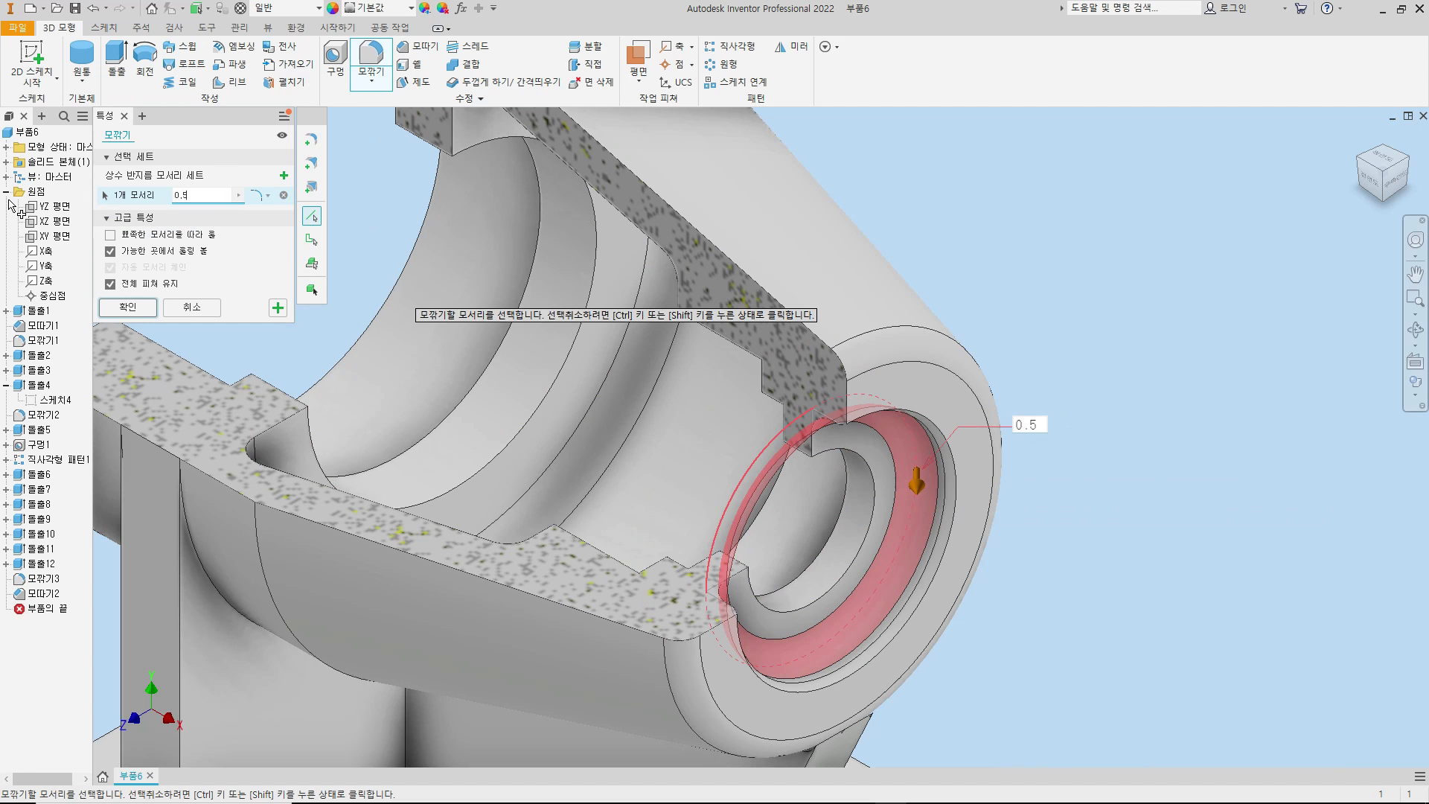
pyautogui.click(1377, 186)
pyautogui.scroll(5, 868, 324)
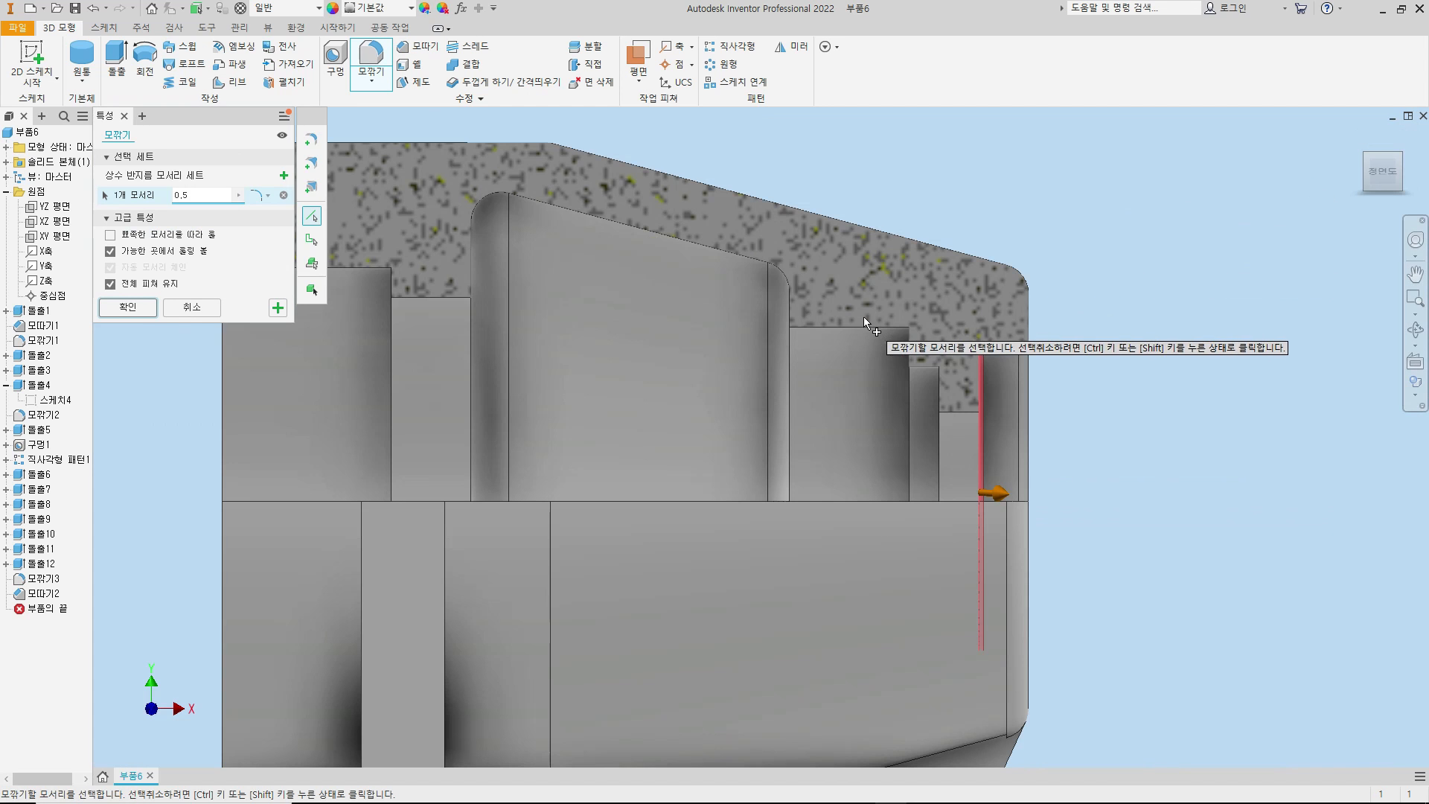
pyautogui.click(278, 307)
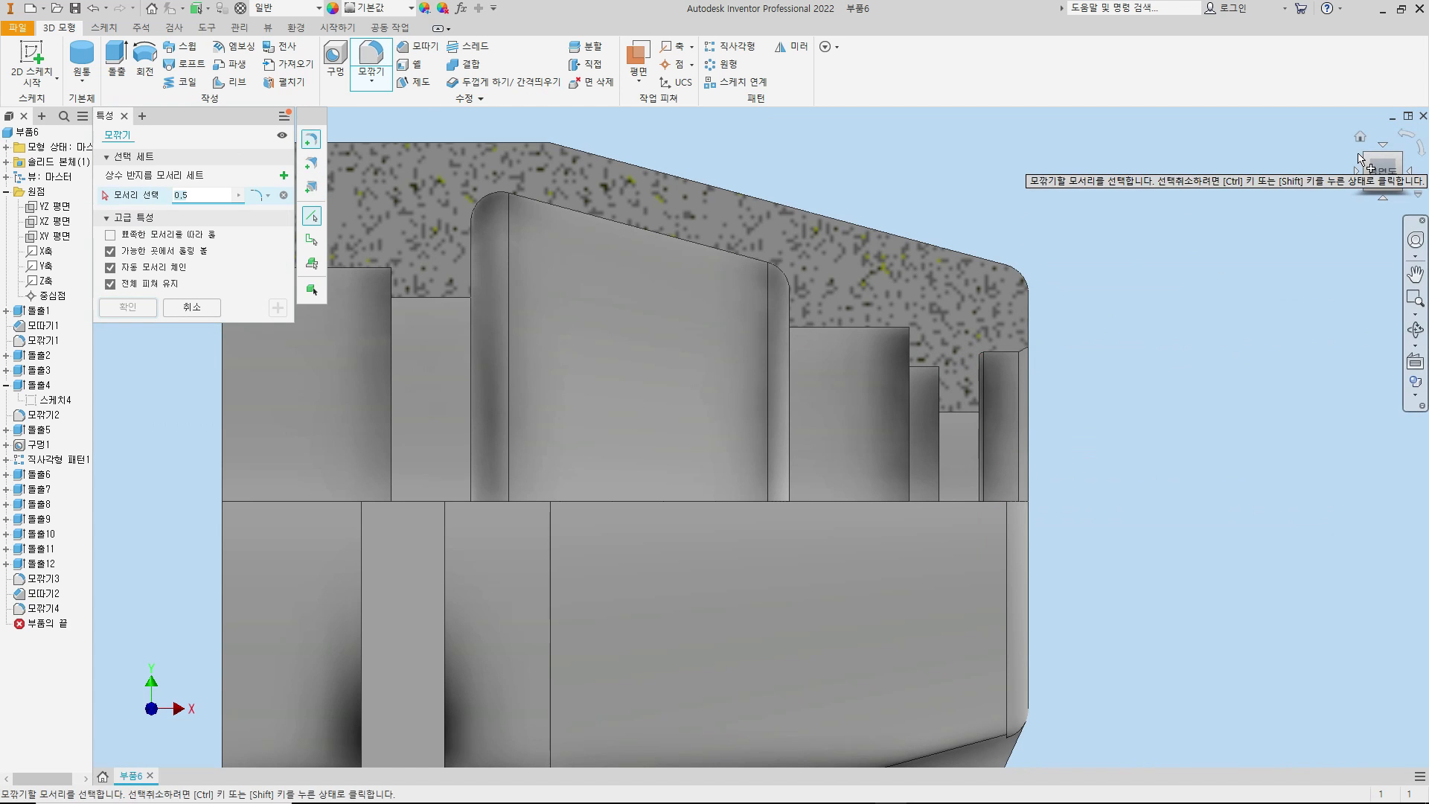
# - Fillet the bottom edge of the shallow inner counterbore next to the 18 mm hole with a 3 mm radius
pyautogui.scroll(3, 1292, 306)
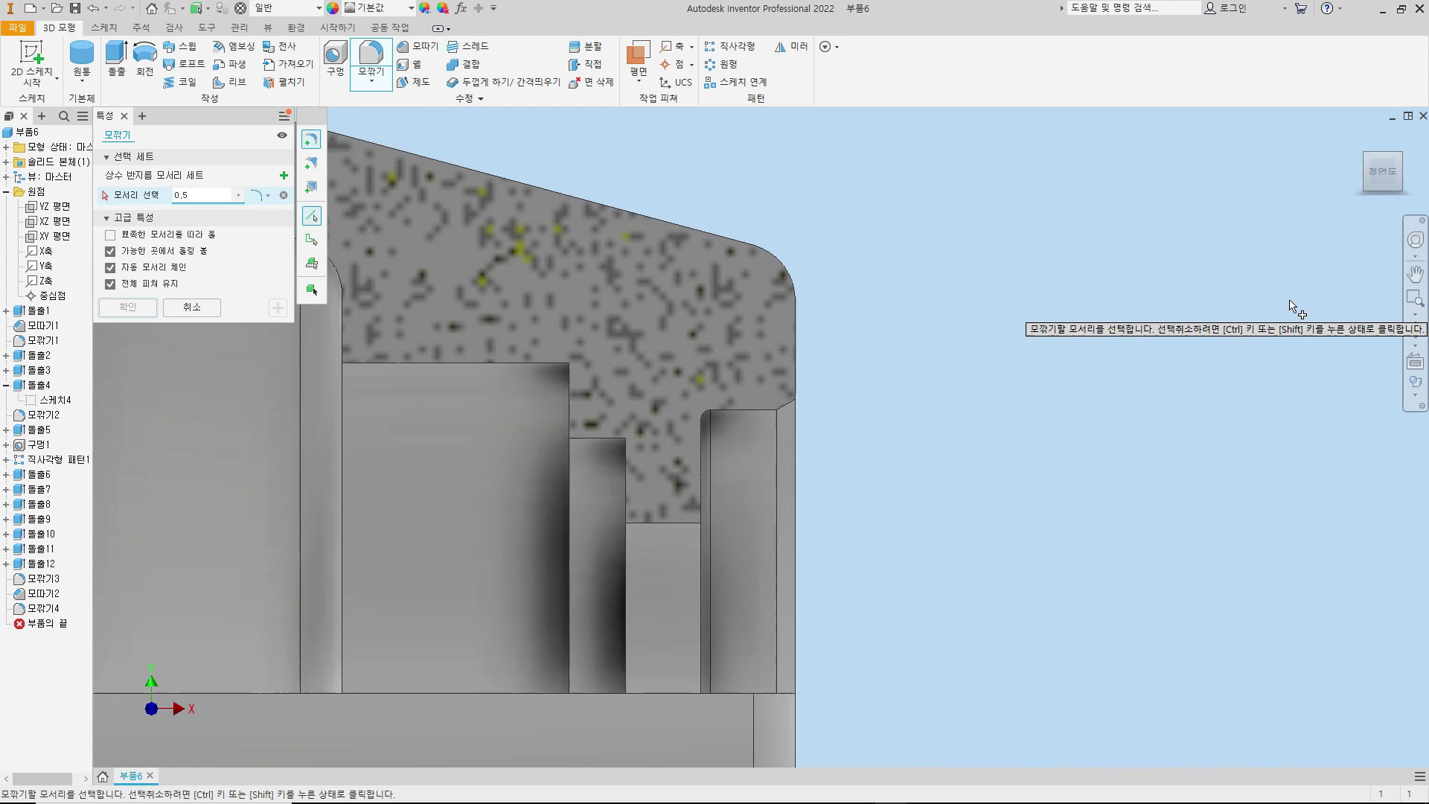
pyautogui.press('F6')
pyautogui.scroll(4, 774, 291)
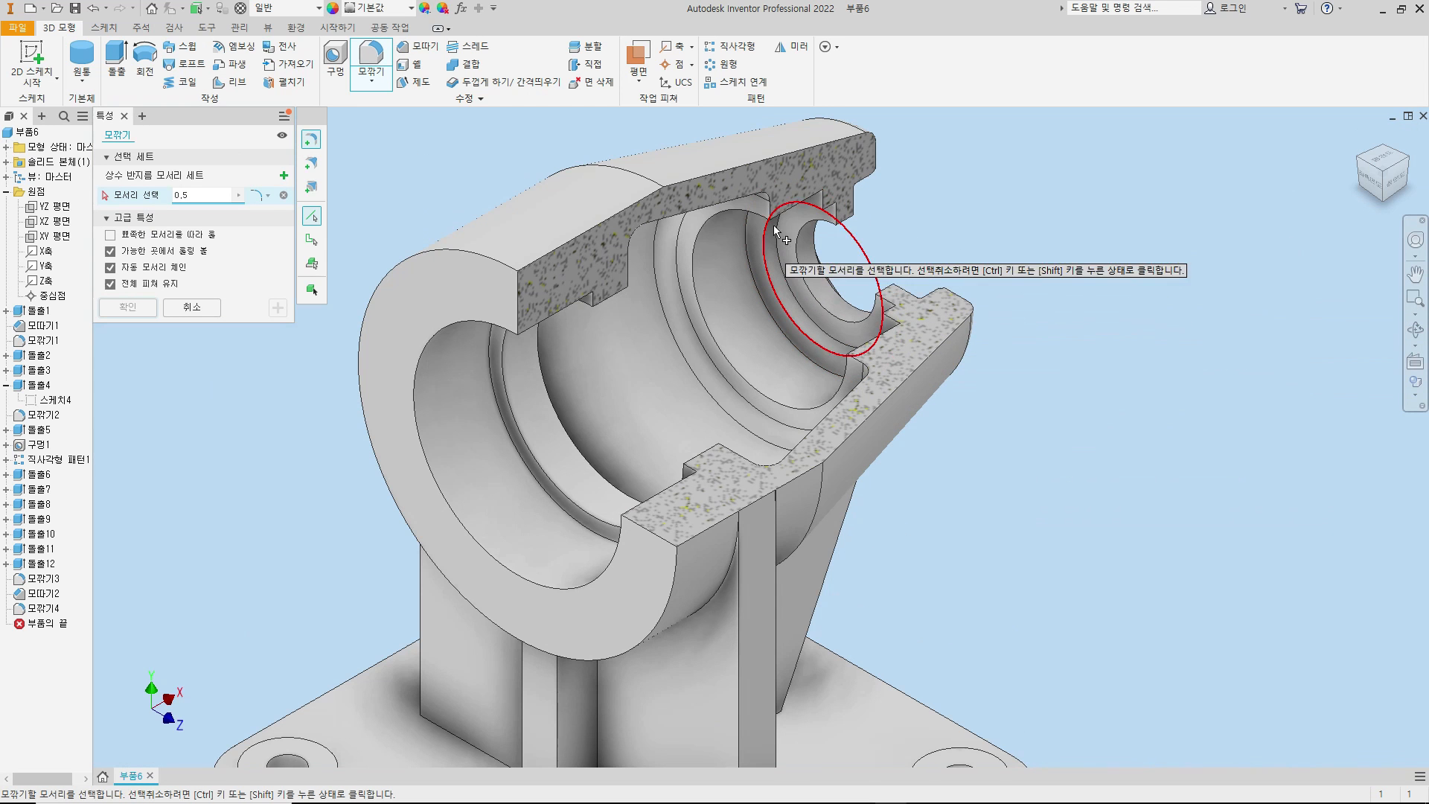
pyautogui.click(784, 265)
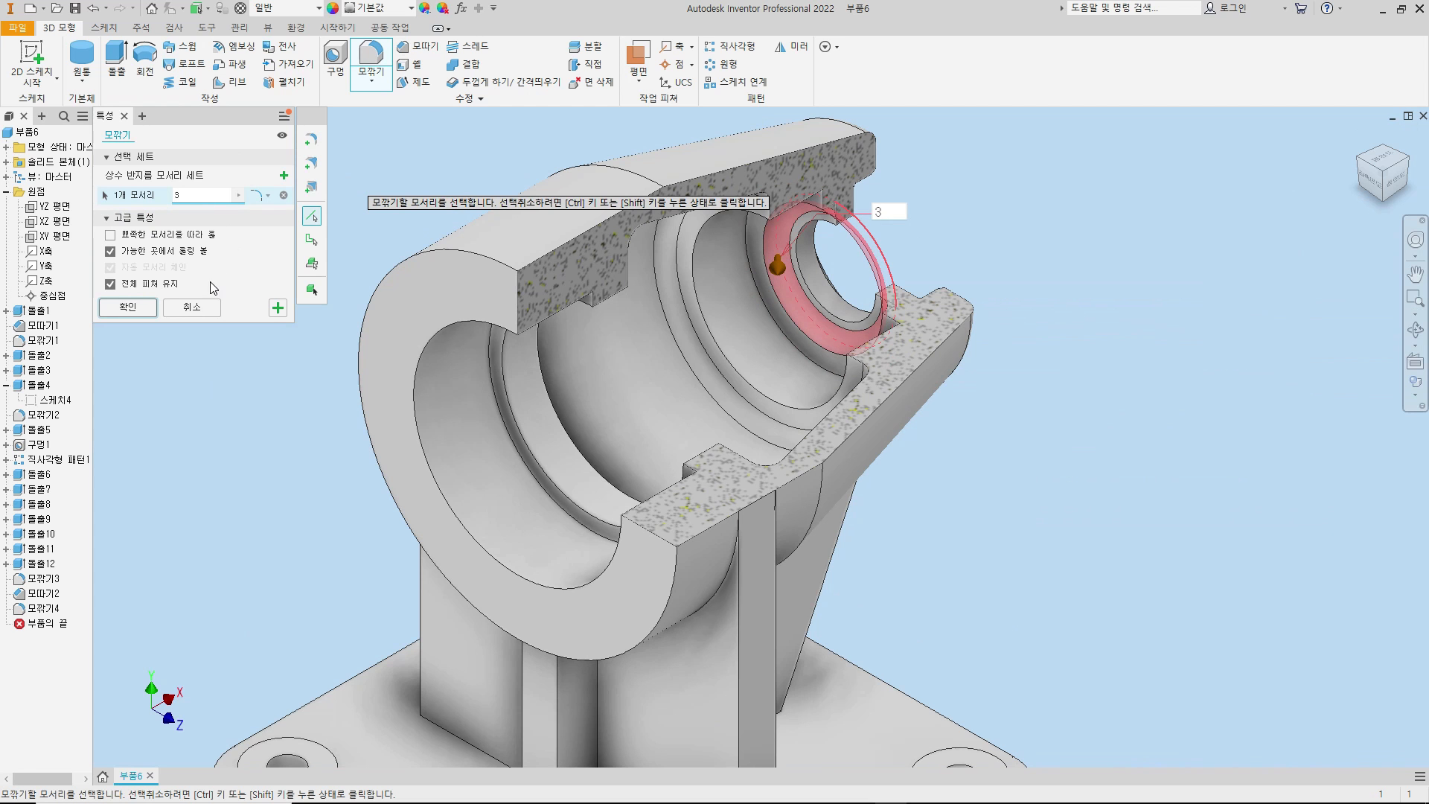
pyautogui.click(276, 309)
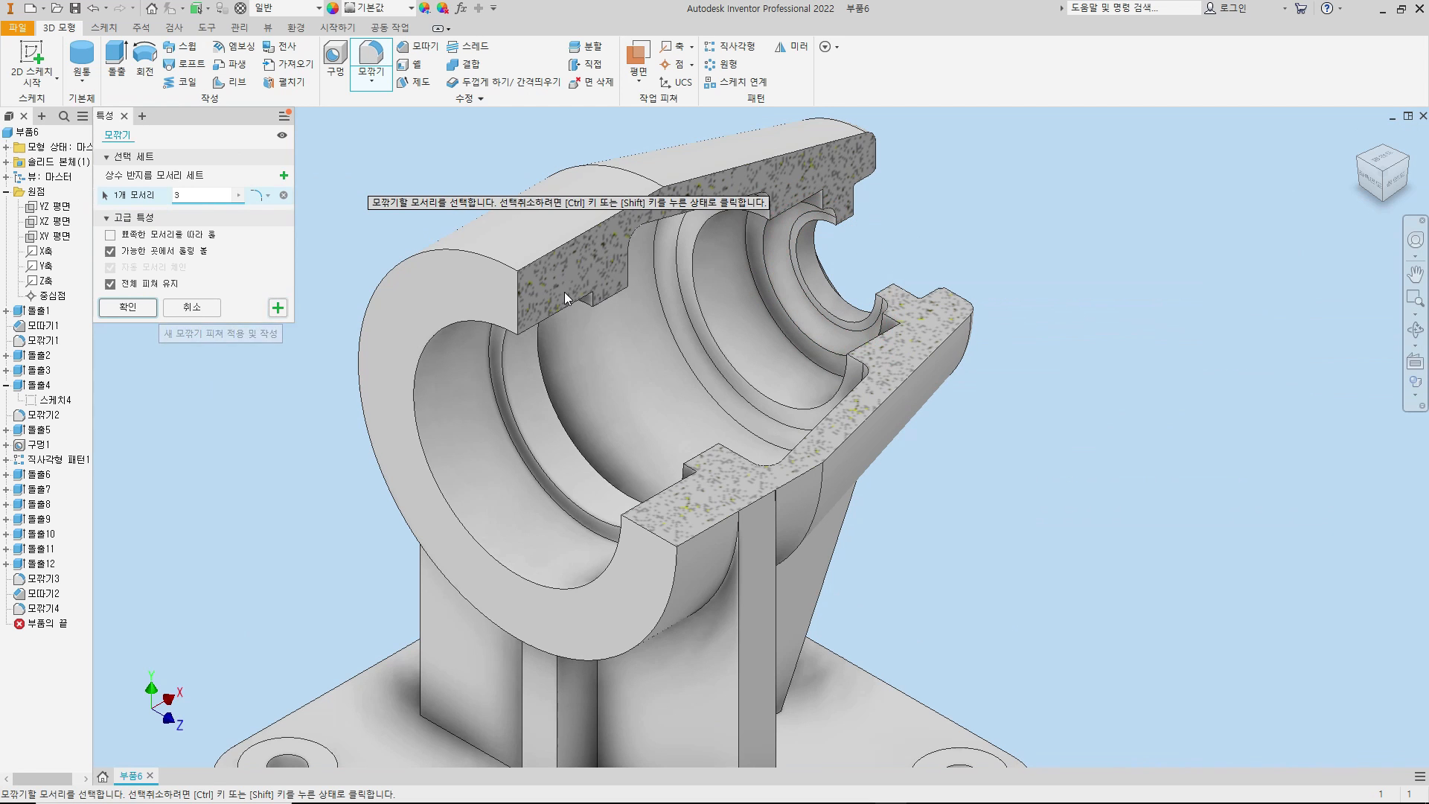
# - Fillet the inner shoulder edges of the bores, 0.3 mm on the narrow side of the cavity and 0.6 mm at the wide end
pyautogui.click(746, 234)
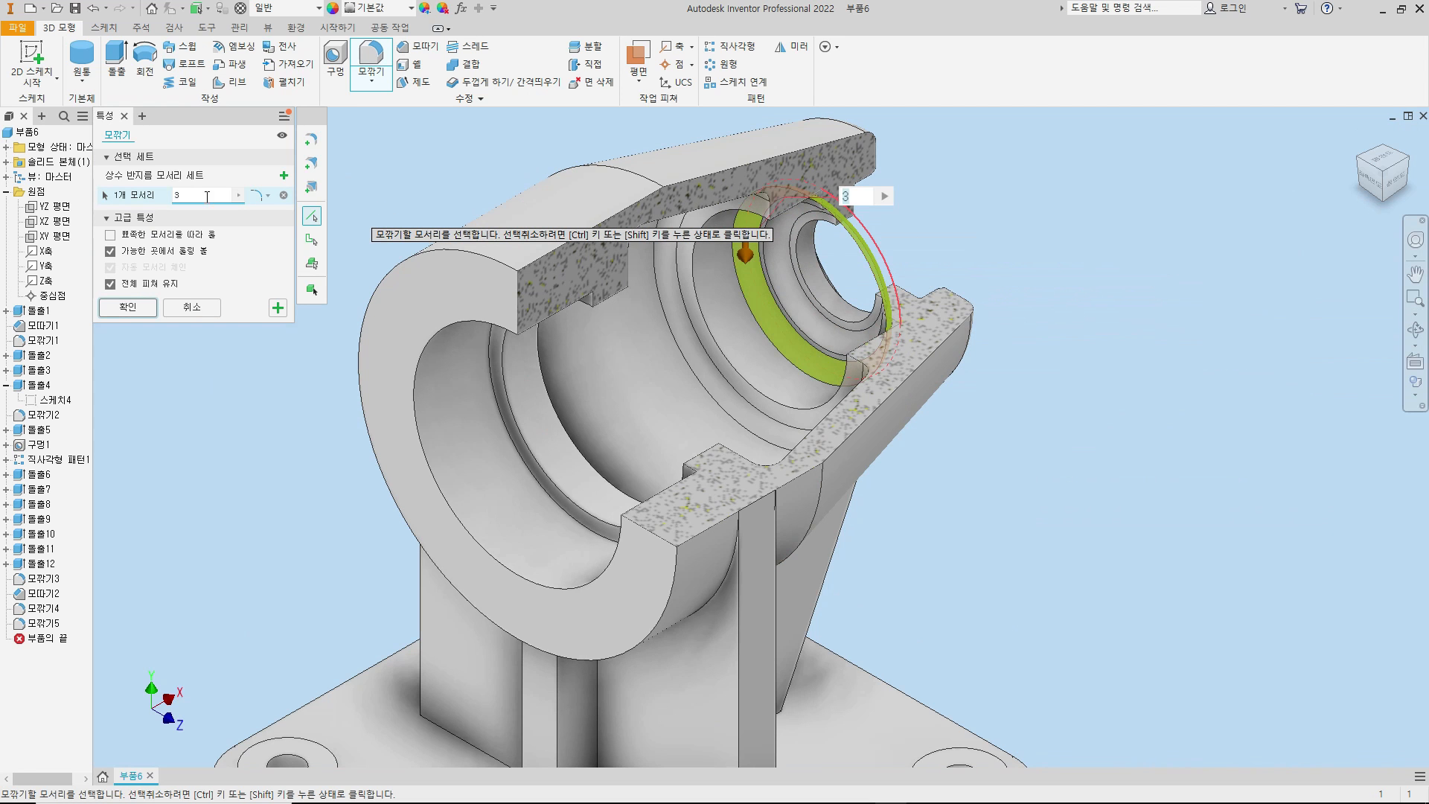
pyautogui.write('0.3')
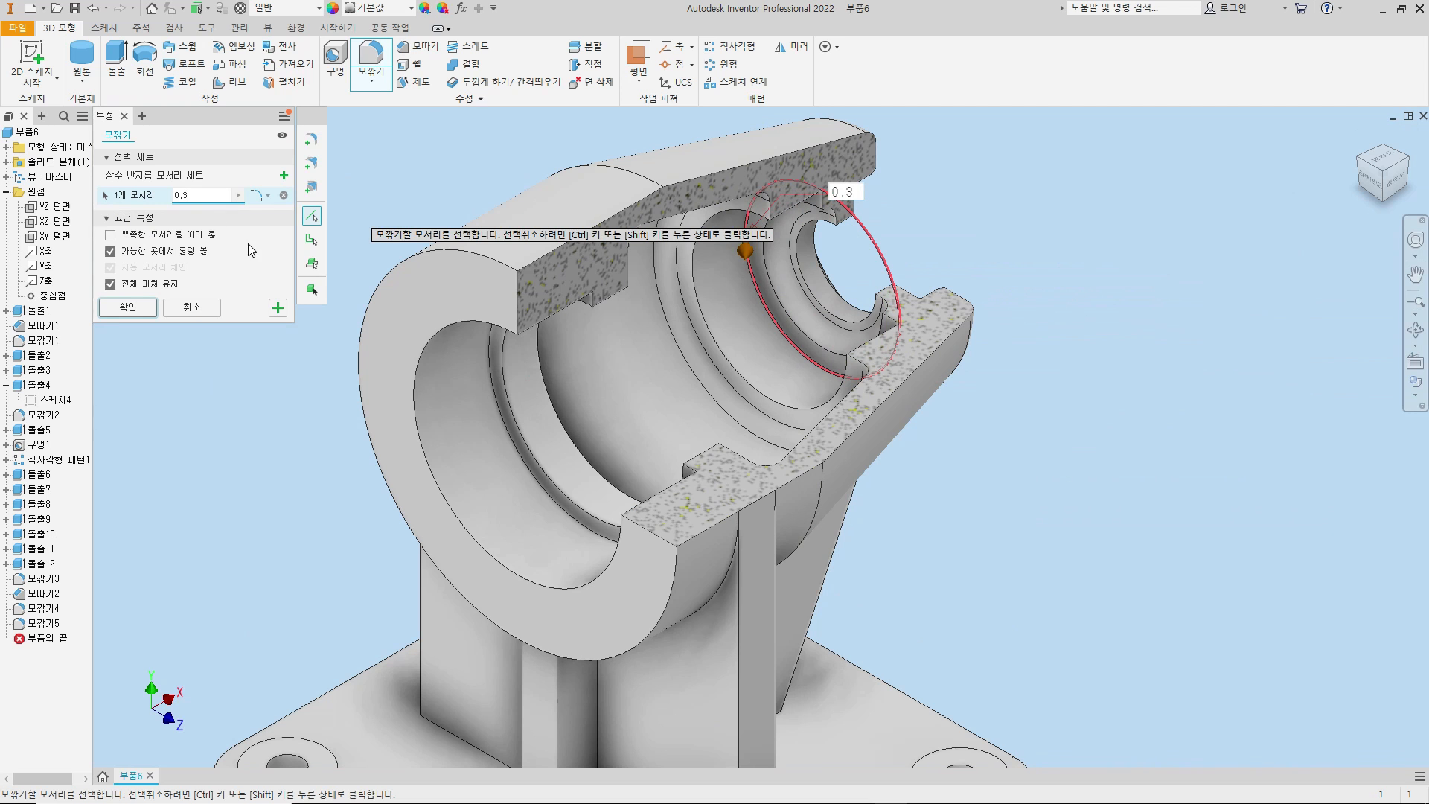
pyautogui.click(277, 308)
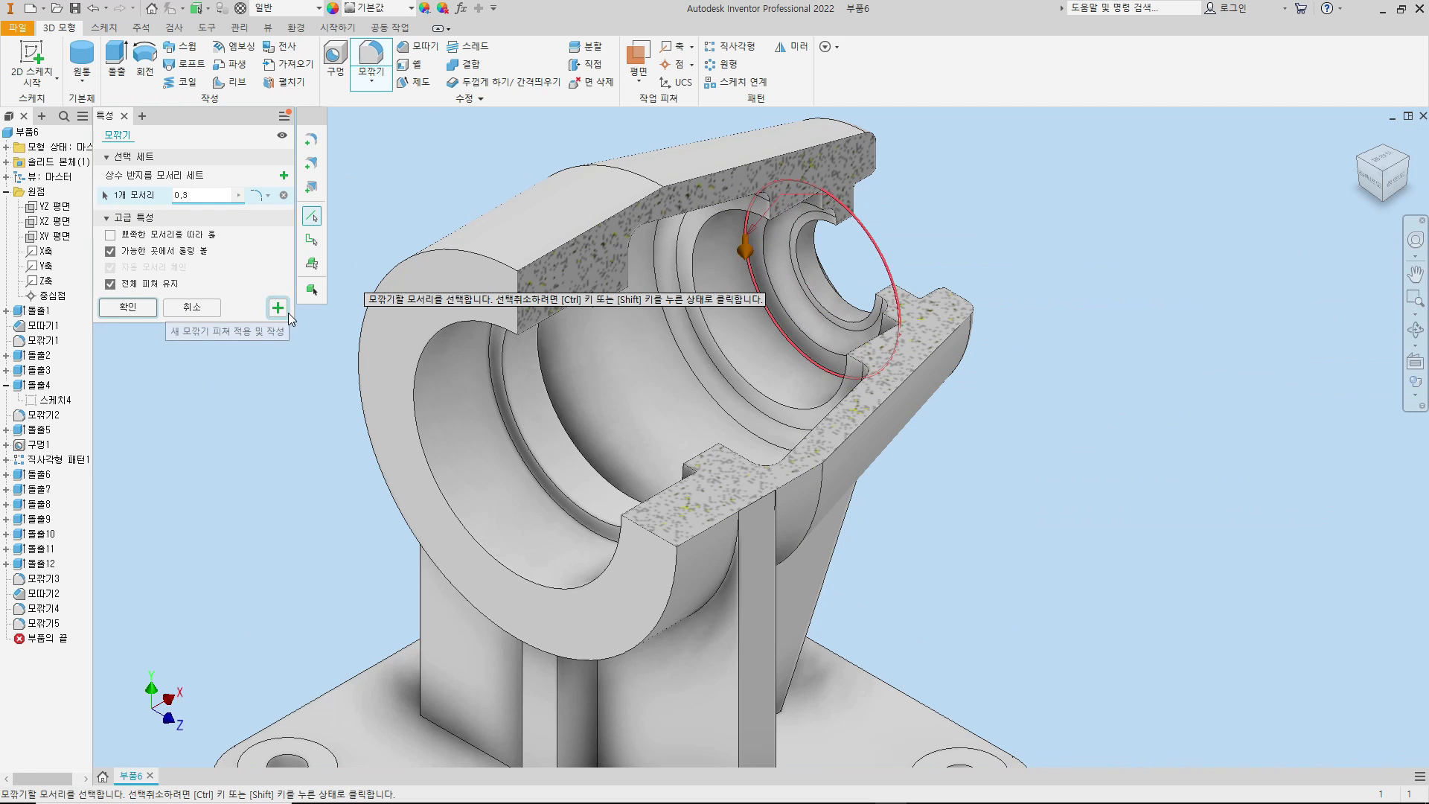
pyautogui.click(498, 408)
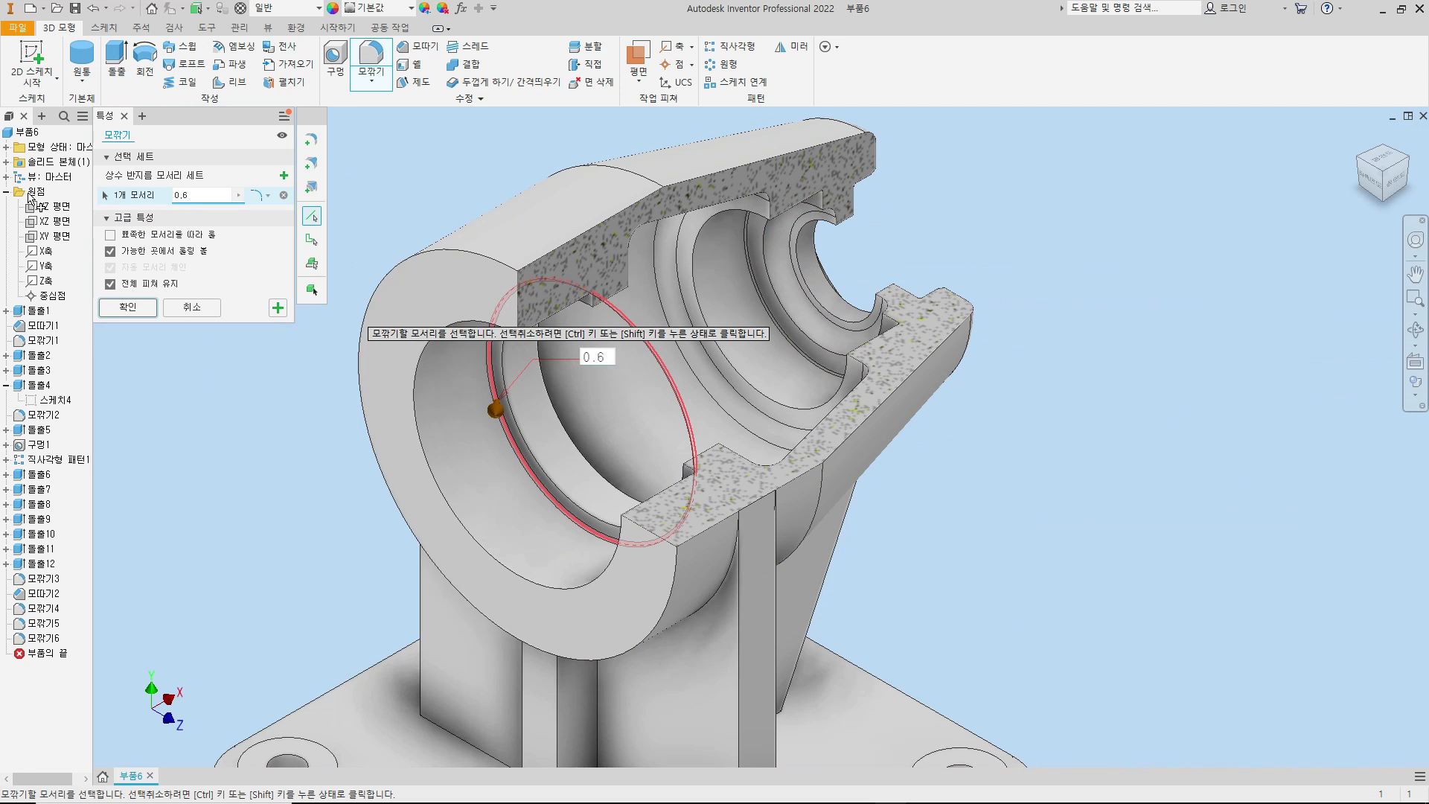
pyautogui.click(277, 307)
# - Chamfer the bore's mouth edge at the body's wide end with an equal 1 mm distance
pyautogui.click(417, 46)
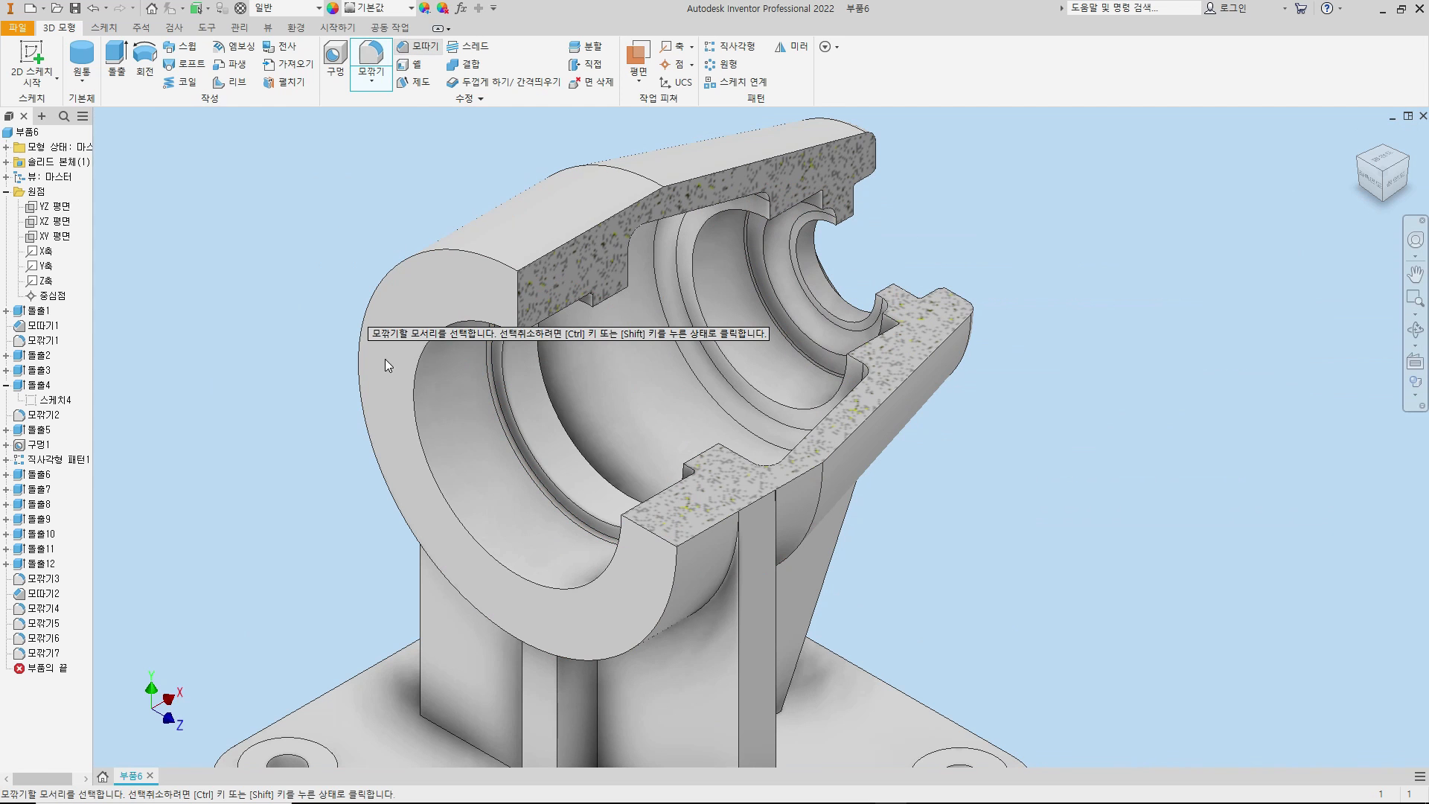
pyautogui.click(418, 387)
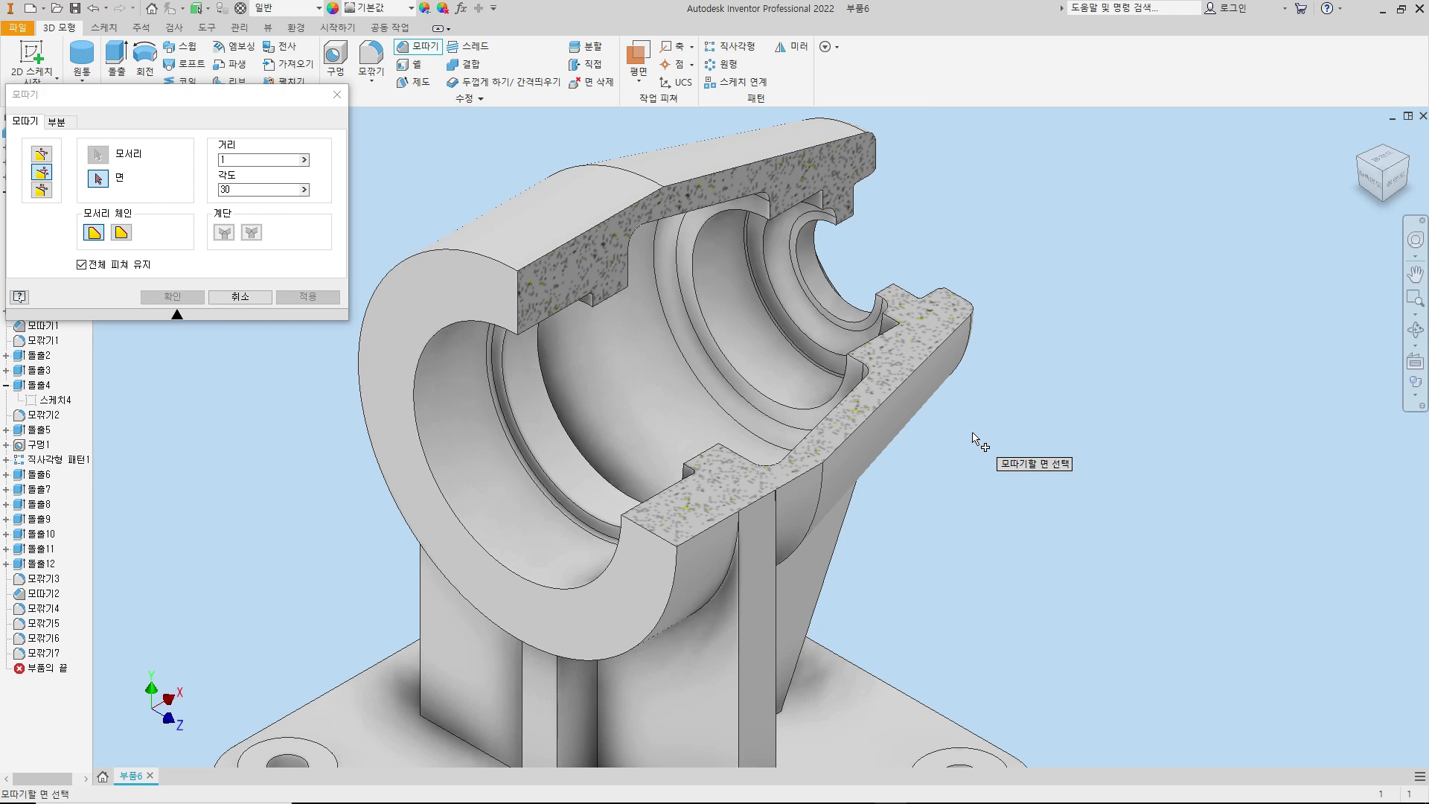
pyautogui.click(43, 154)
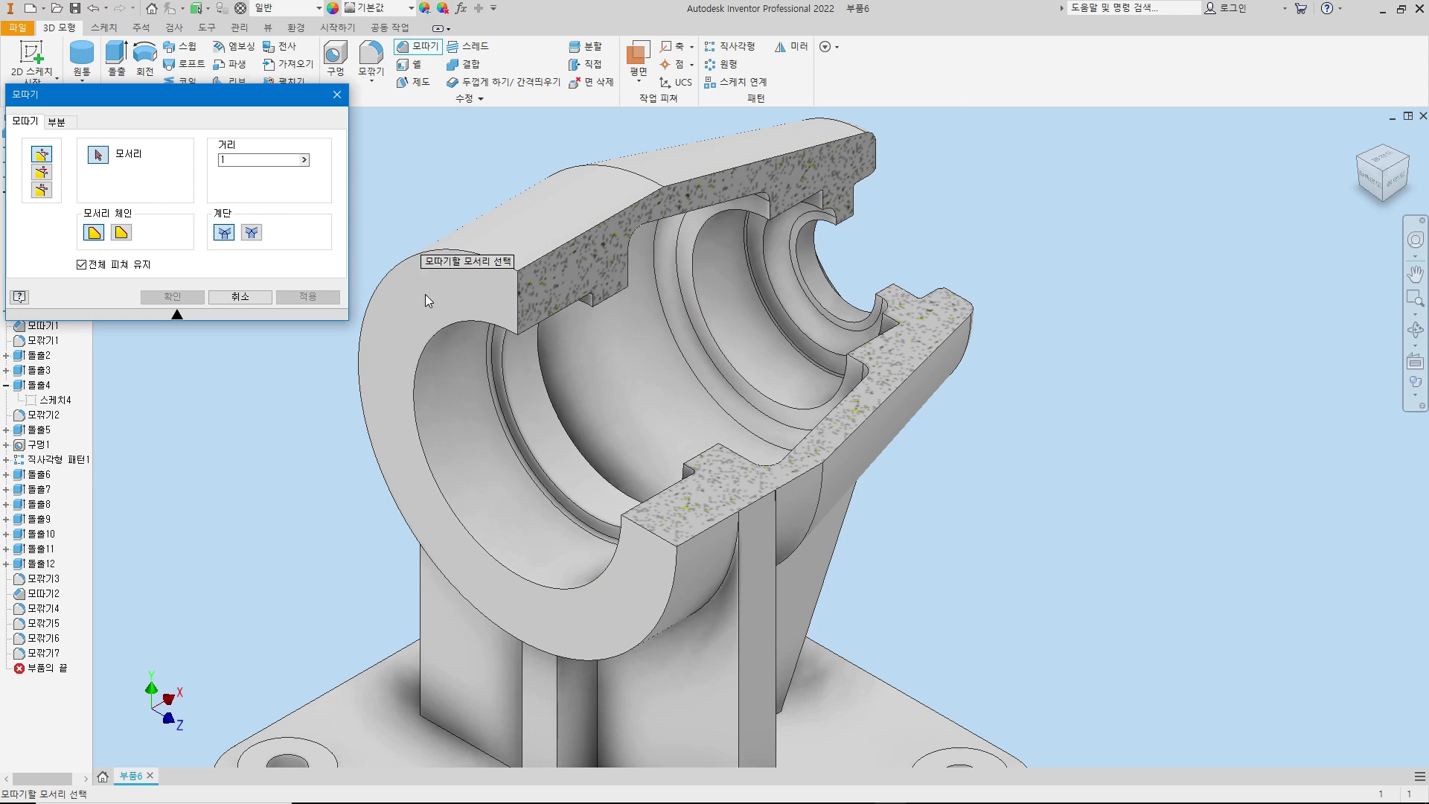
pyautogui.click(430, 376)
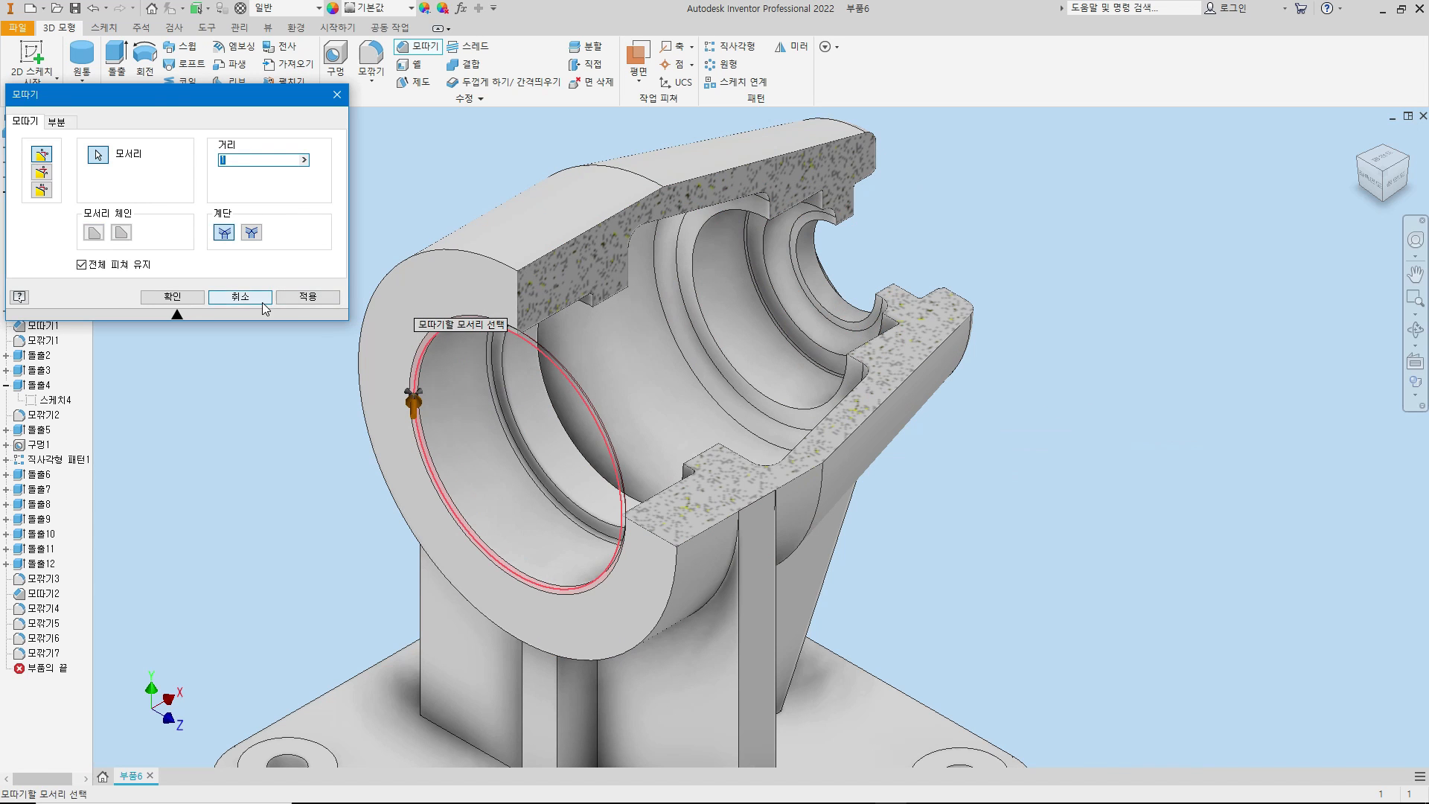
pyautogui.press('Return')
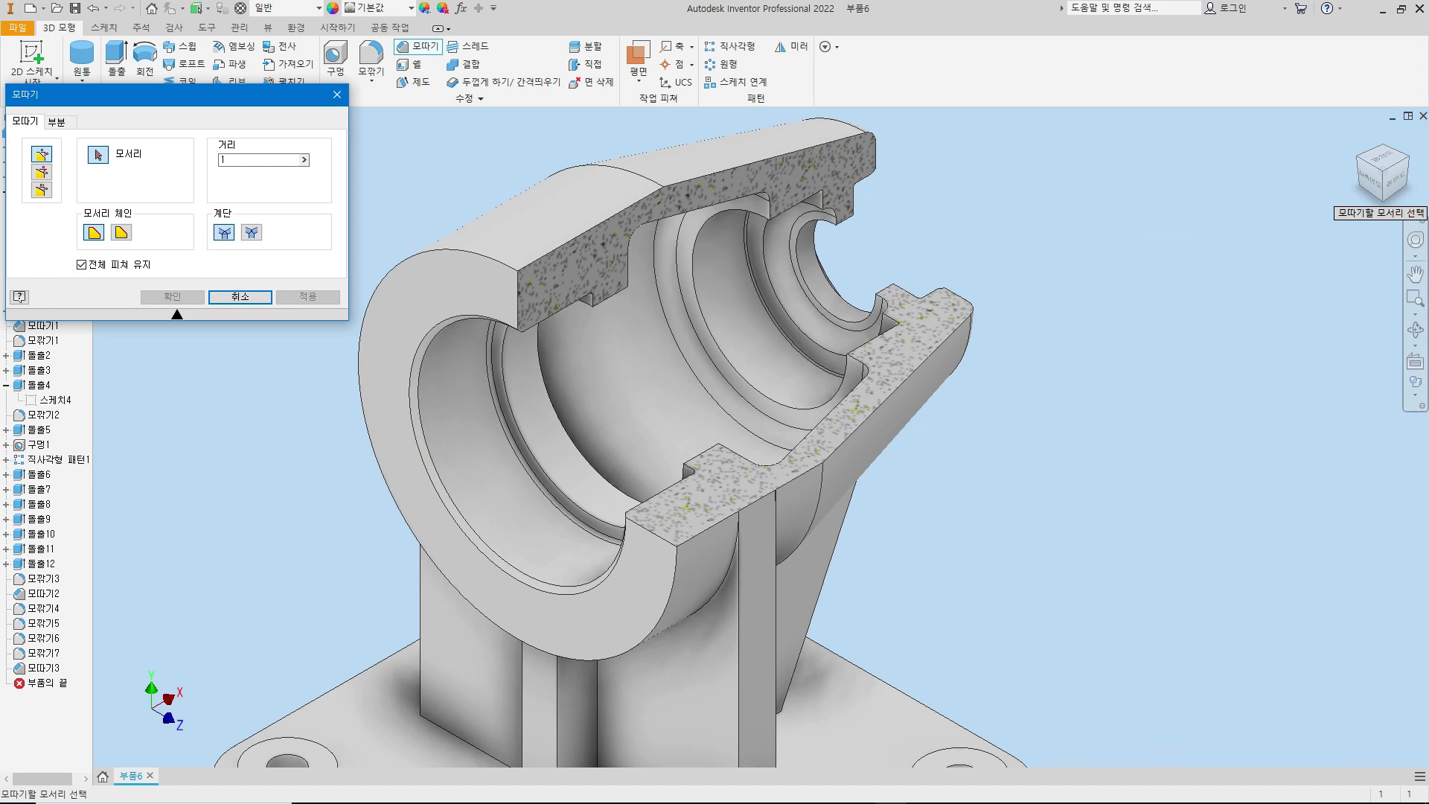
pyautogui.press('Escape')
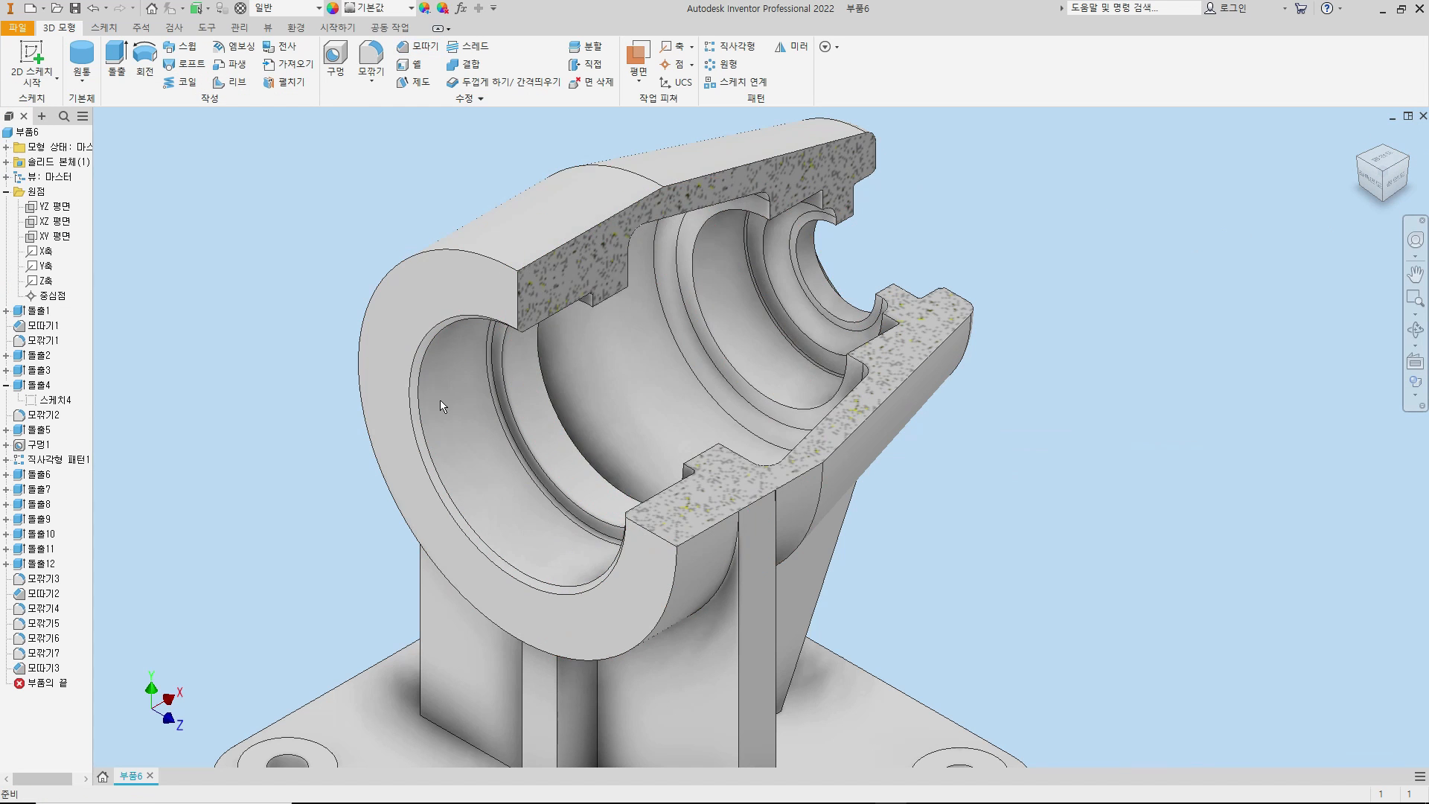
# - Chamfer the edge where the tapered cavity opens into the smaller narrow-side bore with a 1 mm distance
pyautogui.moveTo(769, 476); pyautogui.dragTo(766, 476, button='middle')
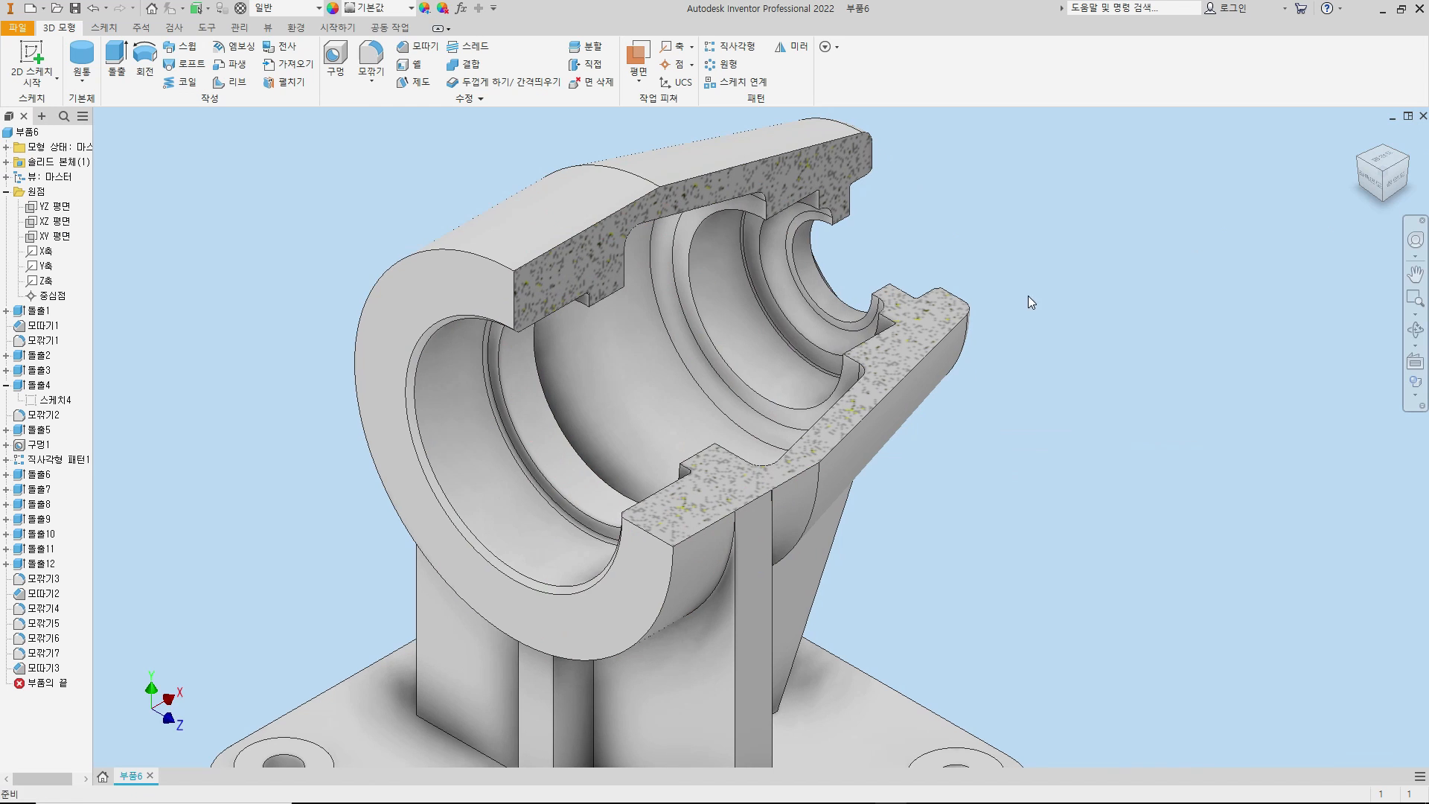
pyautogui.click(1400, 183)
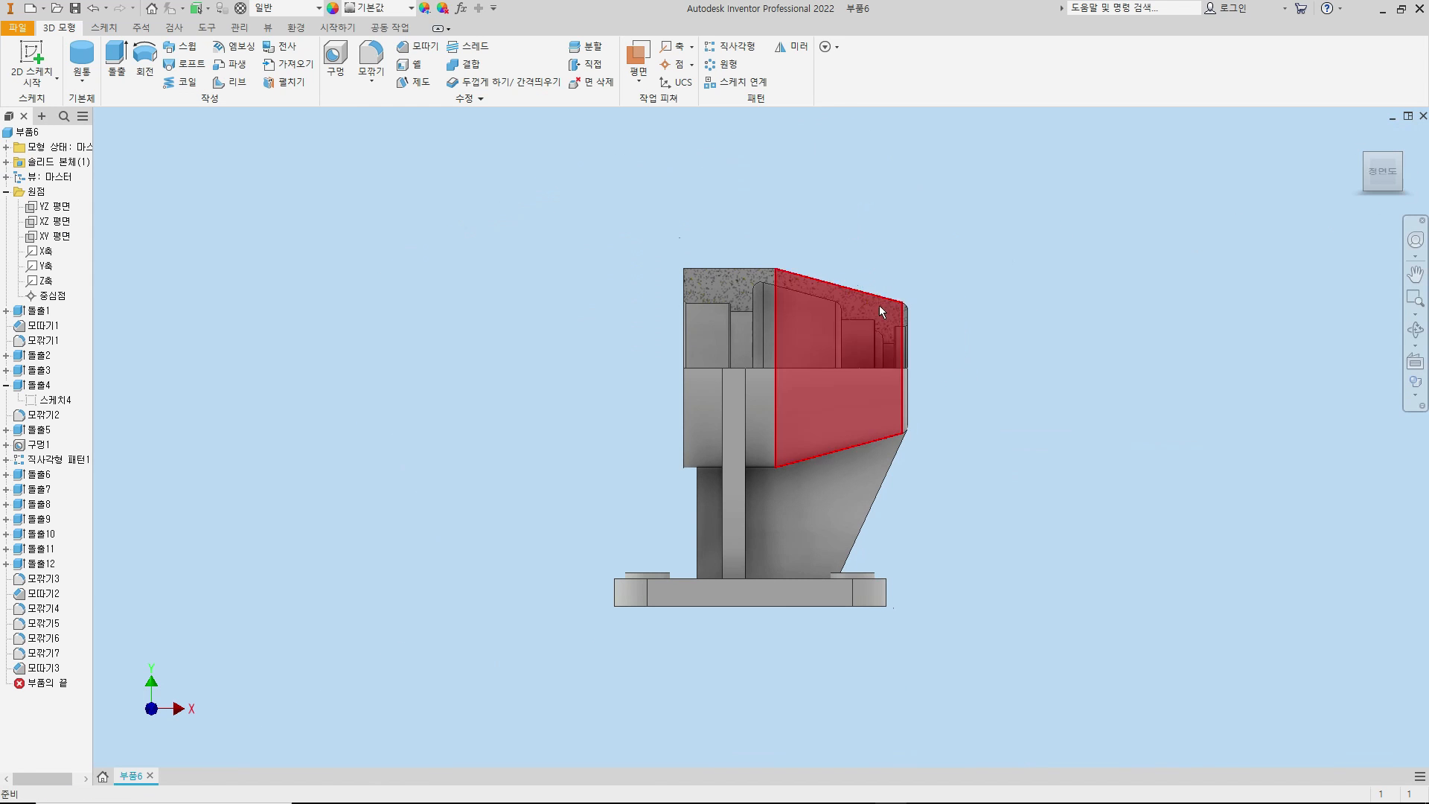
pyautogui.scroll(-5, 878, 305)
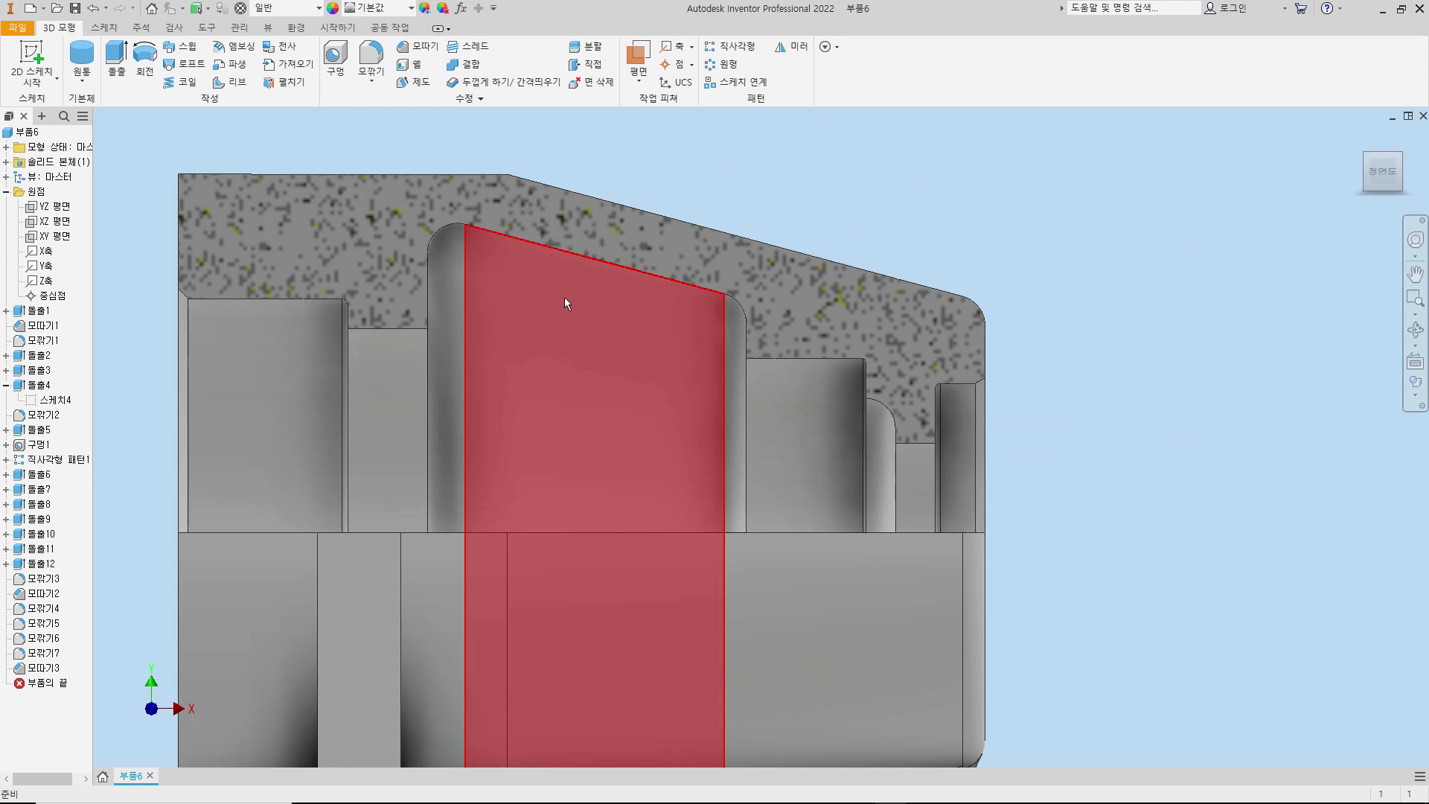
pyautogui.click(747, 391)
pyautogui.click(789, 381)
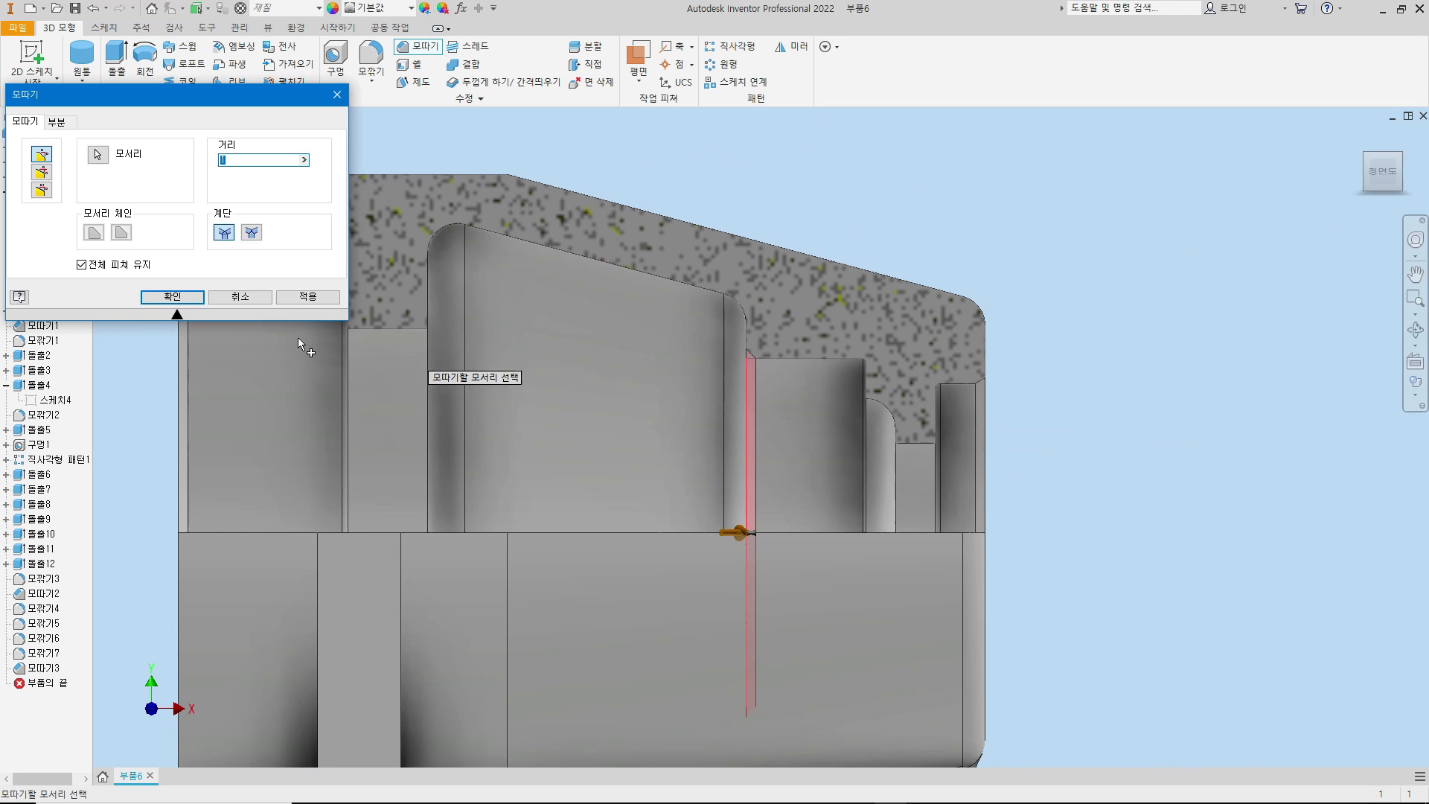
pyautogui.click(171, 297)
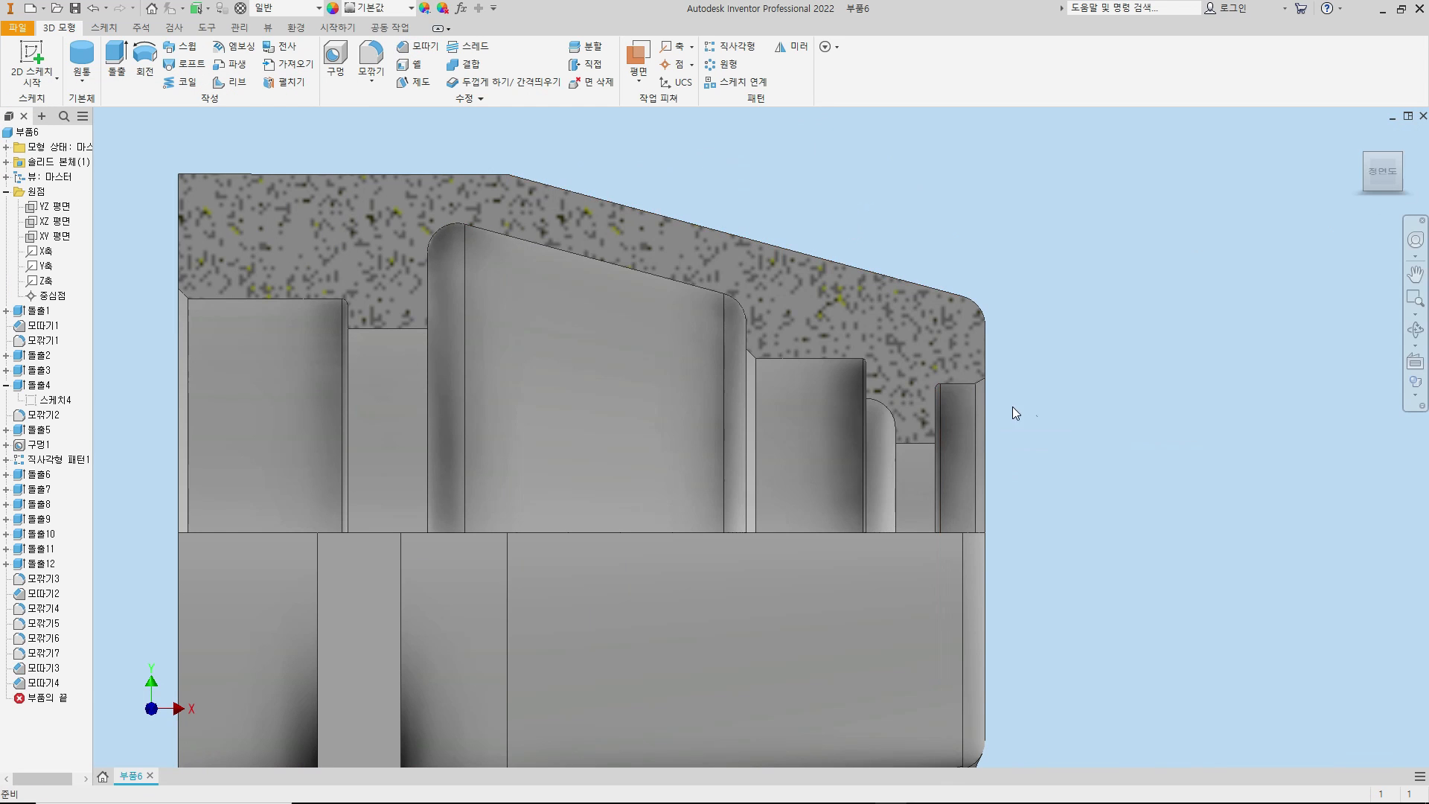
pyautogui.scroll(-3, 1146, 403)
pyautogui.moveTo(1128, 376); pyautogui.dragTo(1076, 319, button='middle')
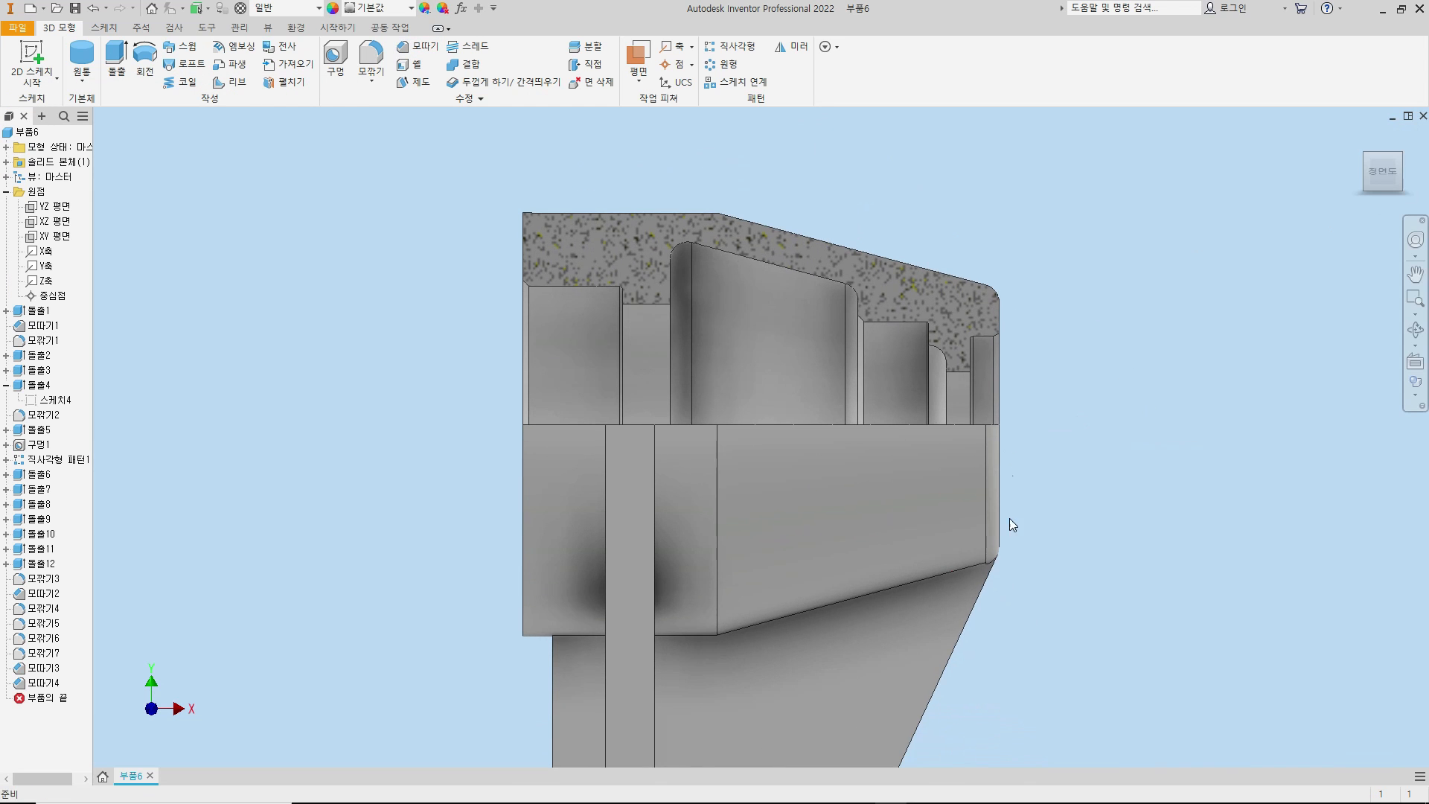
pyautogui.press('F6')
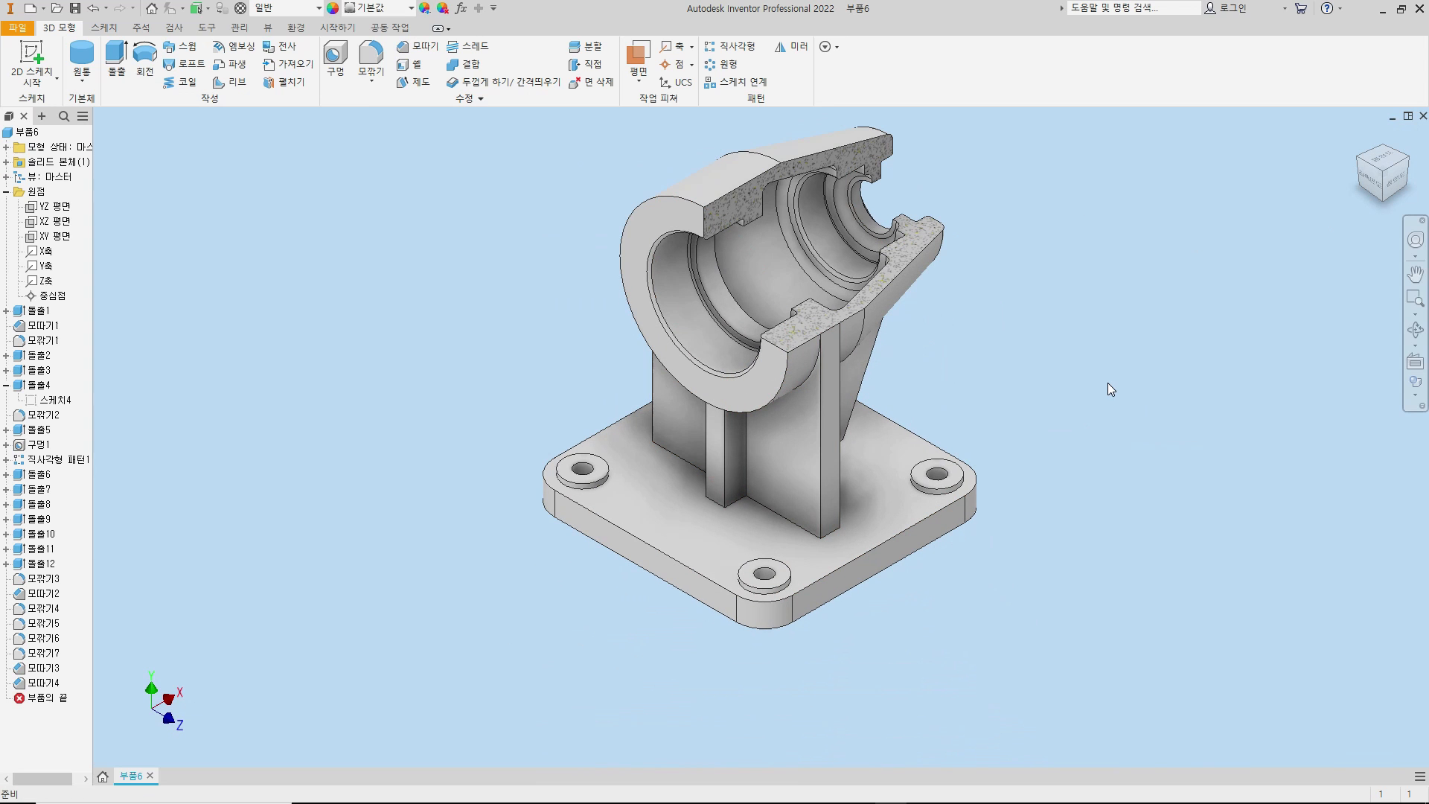
# - End the section view and fillet six vertical rib edges facing the wide end, including one inner corner, with a 3 mm radius
pyautogui.press('F7')
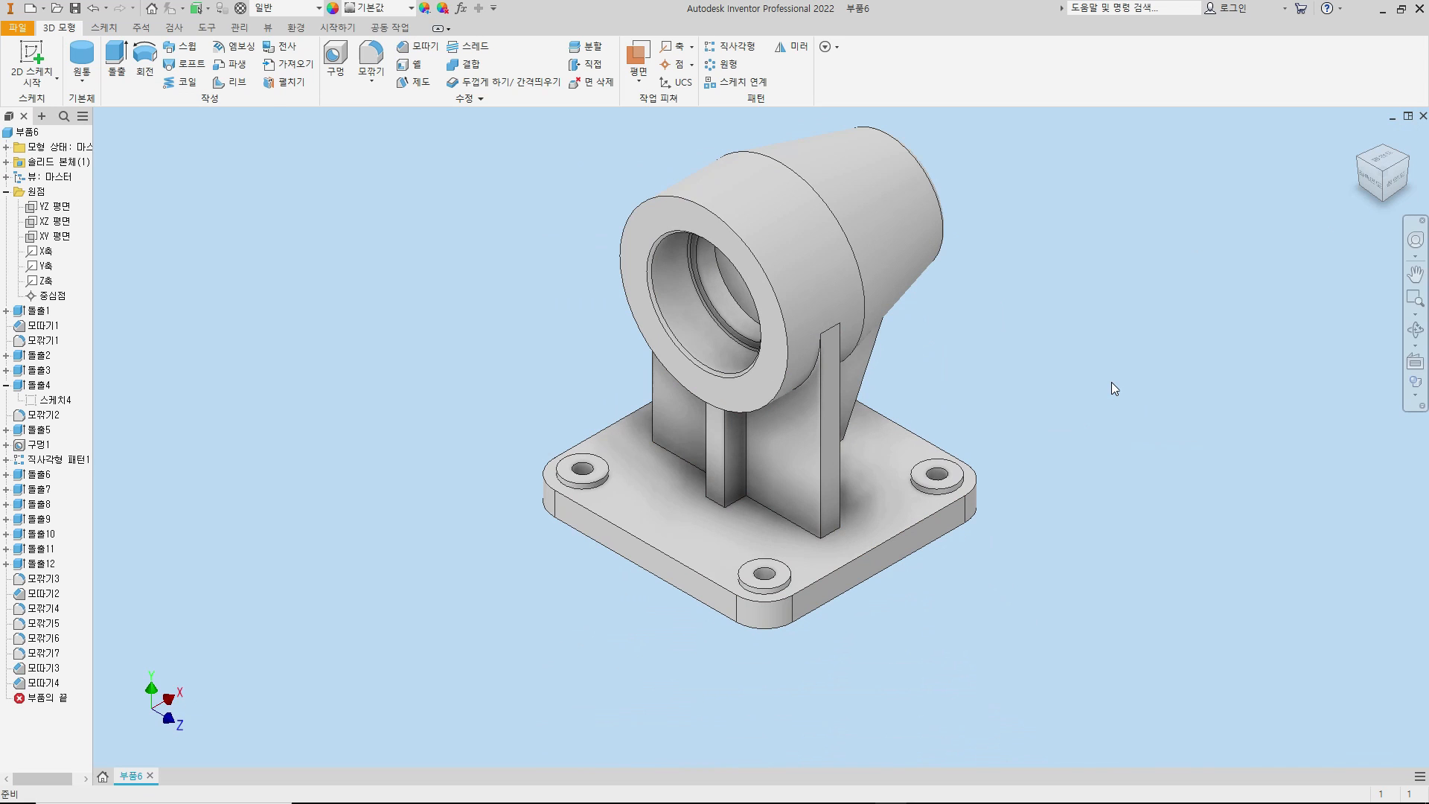
pyautogui.click(373, 58)
pyautogui.write('3')
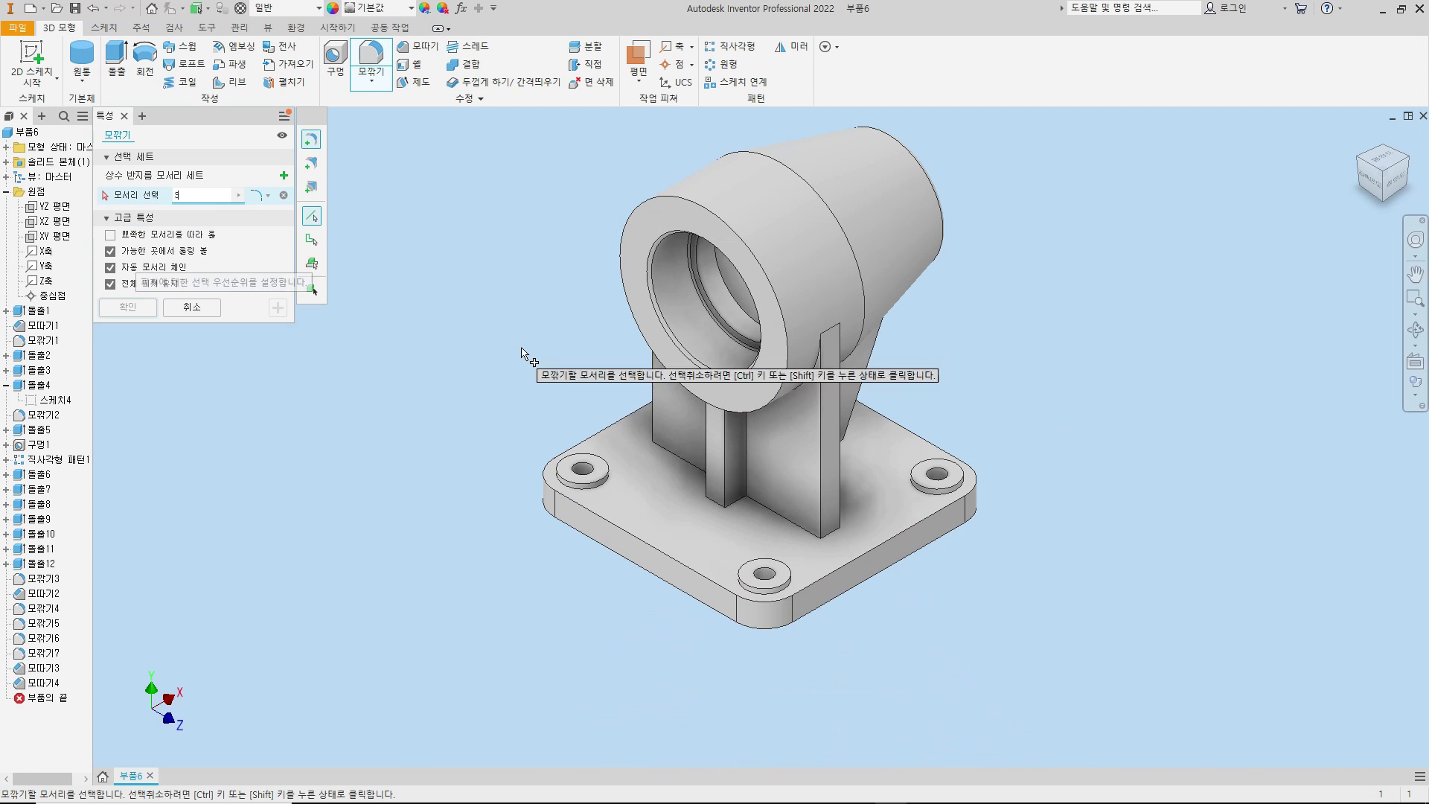
pyautogui.click(653, 412)
pyautogui.click(711, 443)
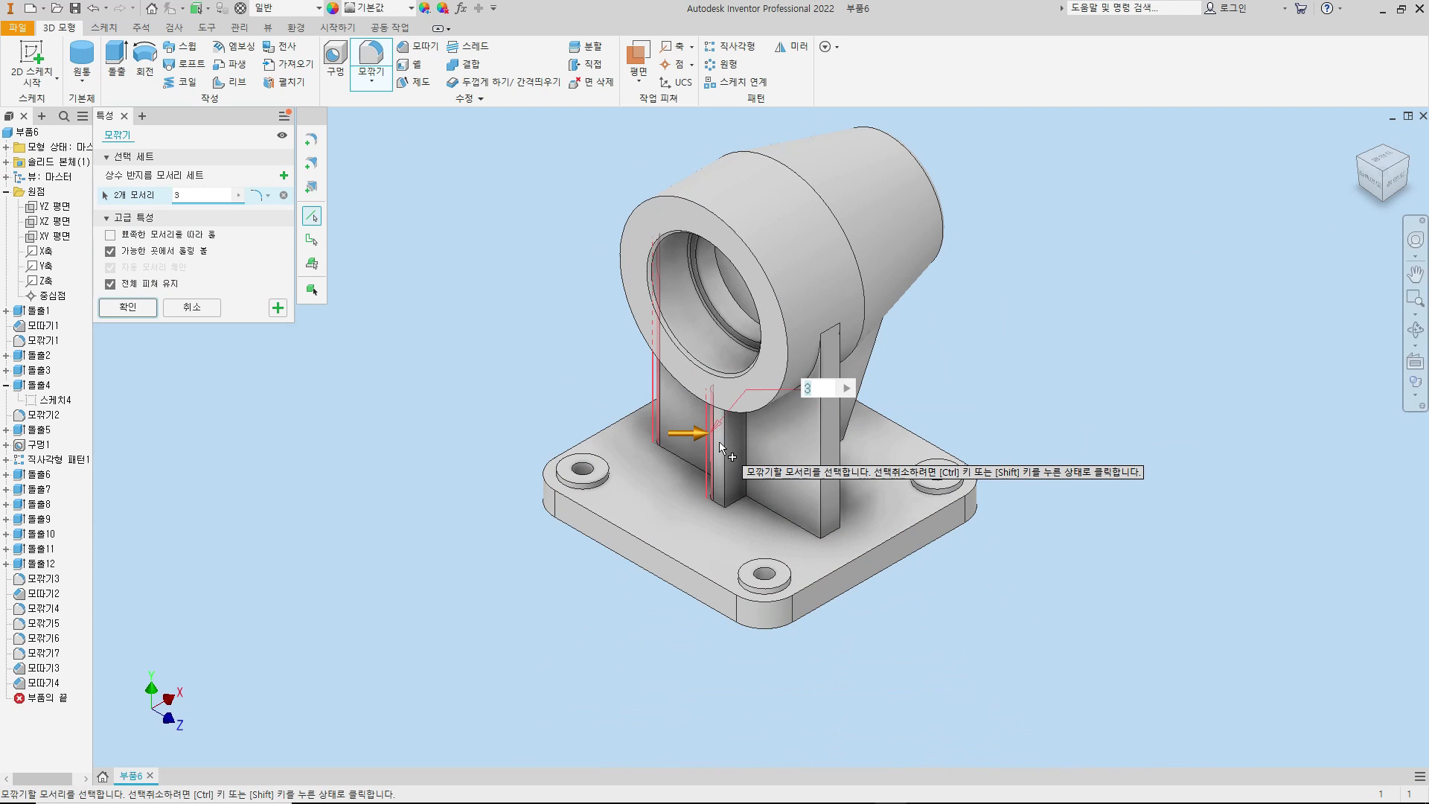
pyautogui.click(722, 444)
pyautogui.click(743, 445)
pyautogui.click(822, 450)
pyautogui.click(840, 446)
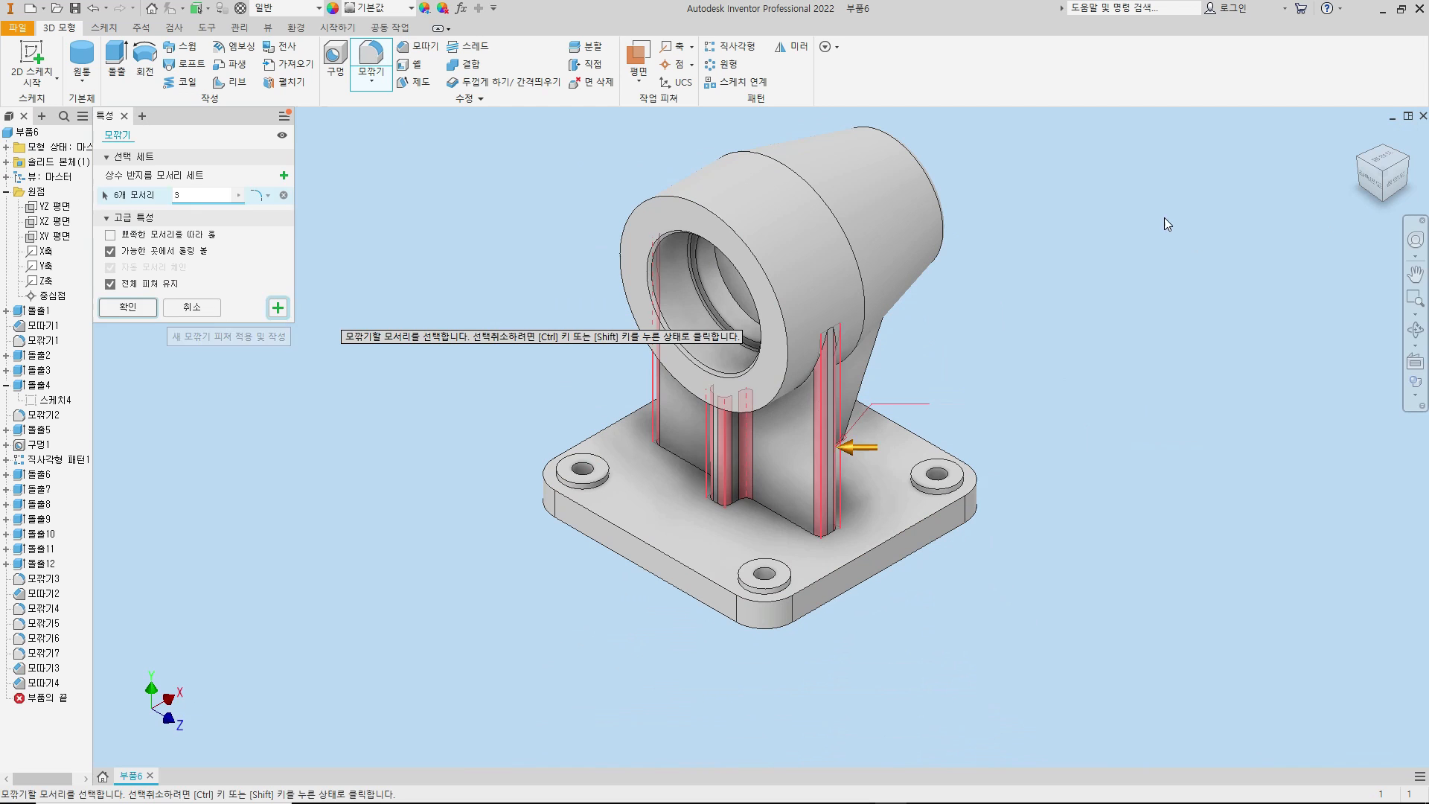
# - Fillet the sloped rib's two outer edges and the adjacent inner corner between the crossed ribs with a 3 mm radius
pyautogui.click(1409, 165)
pyautogui.click(745, 513)
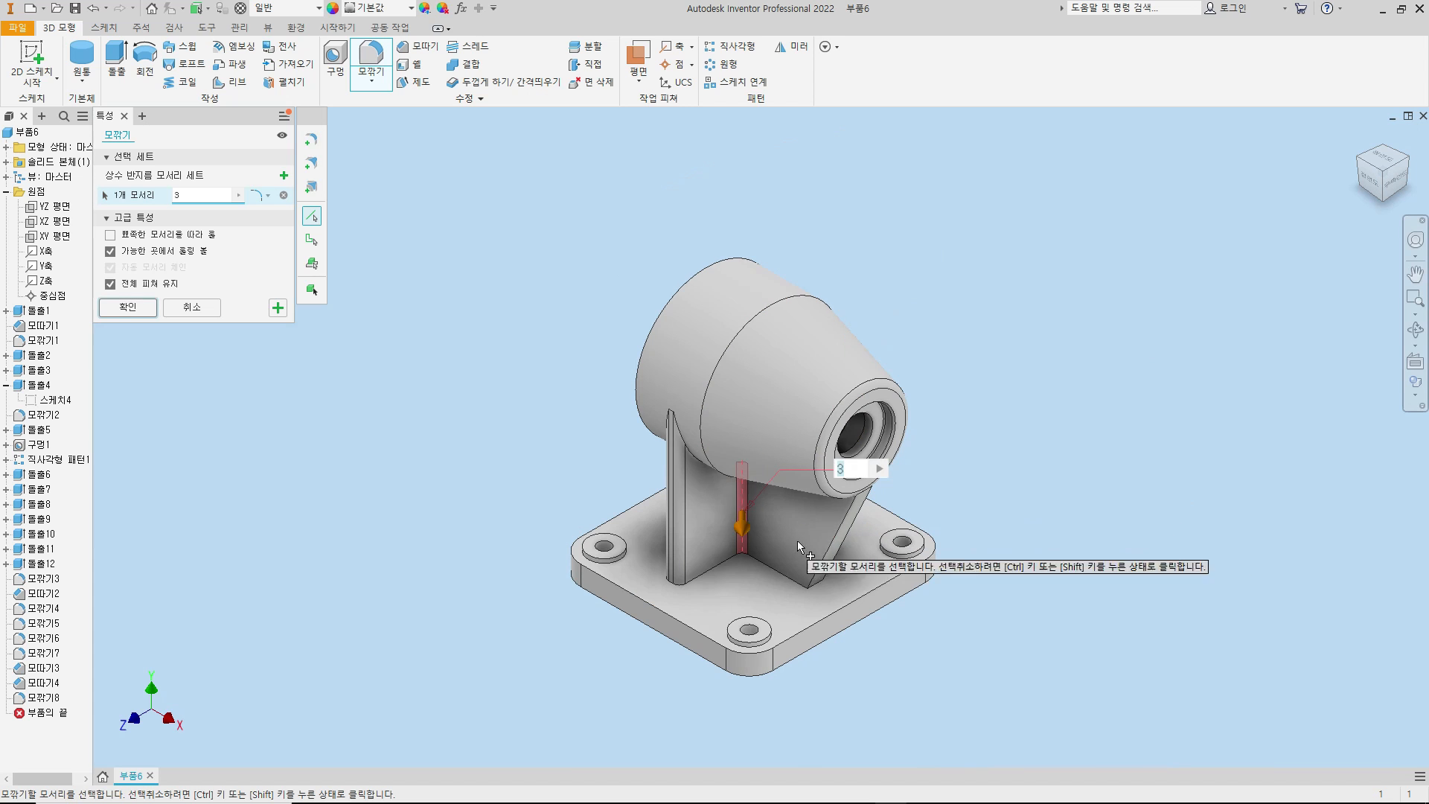
pyautogui.click(825, 551)
pyautogui.click(839, 551)
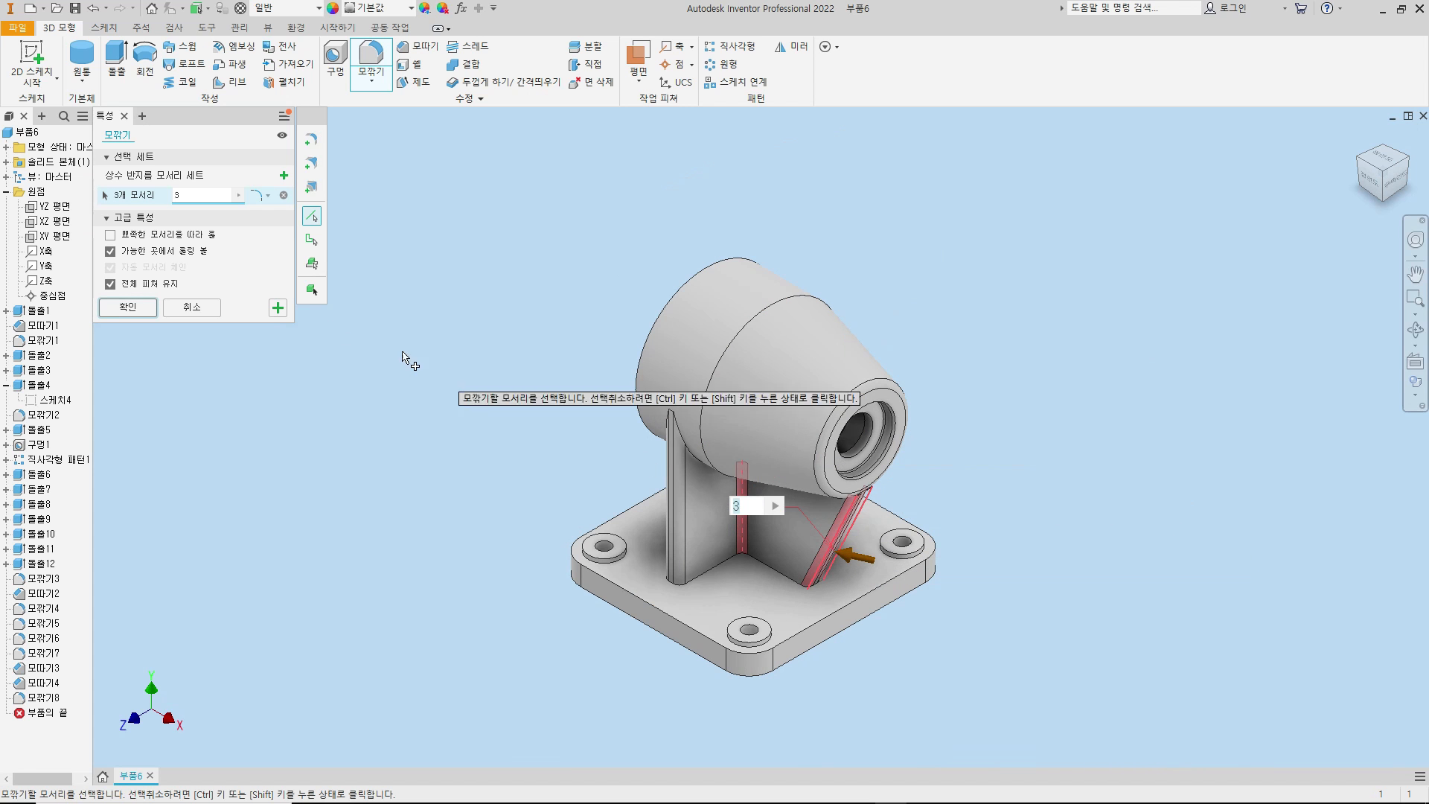
pyautogui.click(278, 307)
# - Fillet the two remaining inner corners between the crossed ribs and the side rib's last outer vertical edge with a 3 mm radius
pyautogui.click(1411, 168)
pyautogui.click(777, 505)
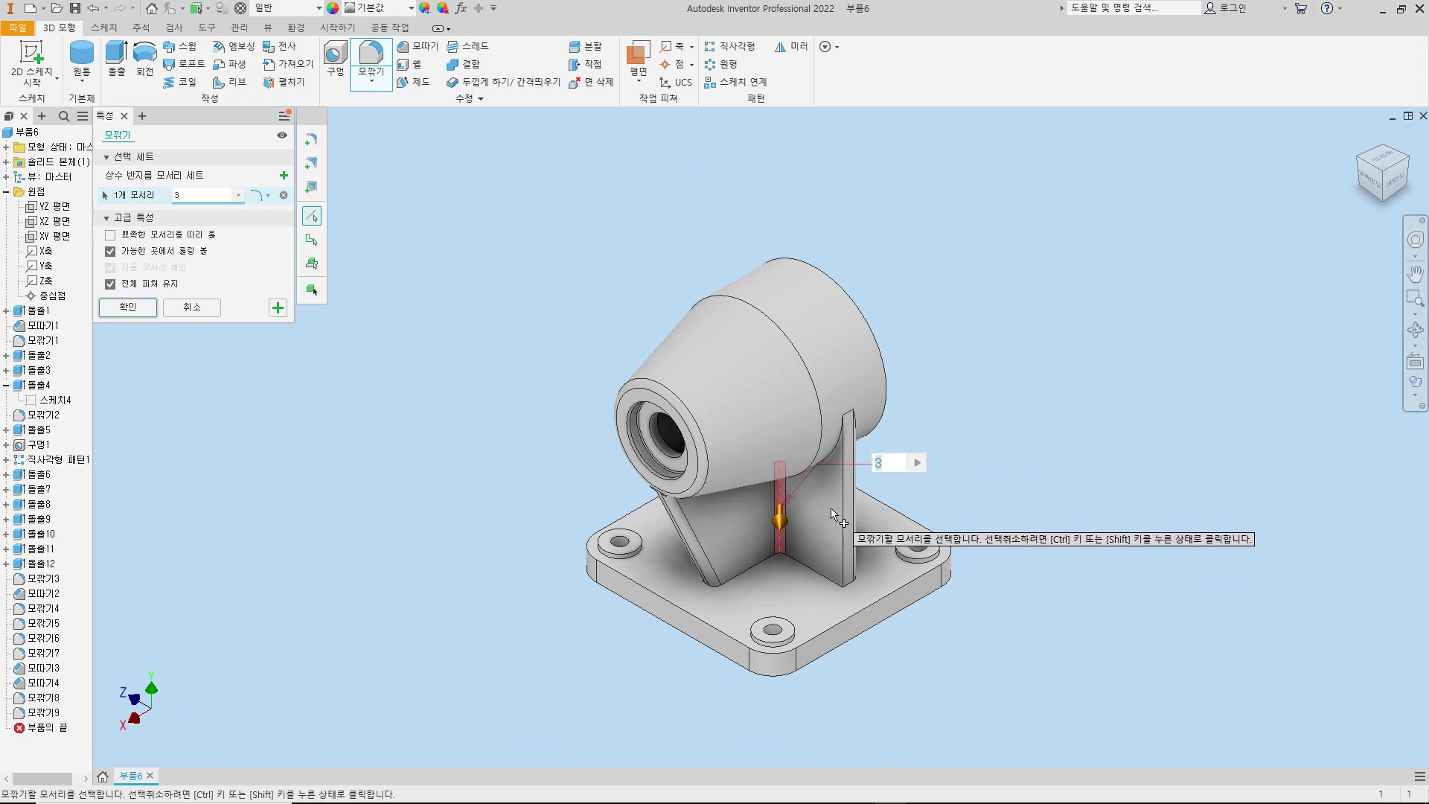
pyautogui.click(847, 515)
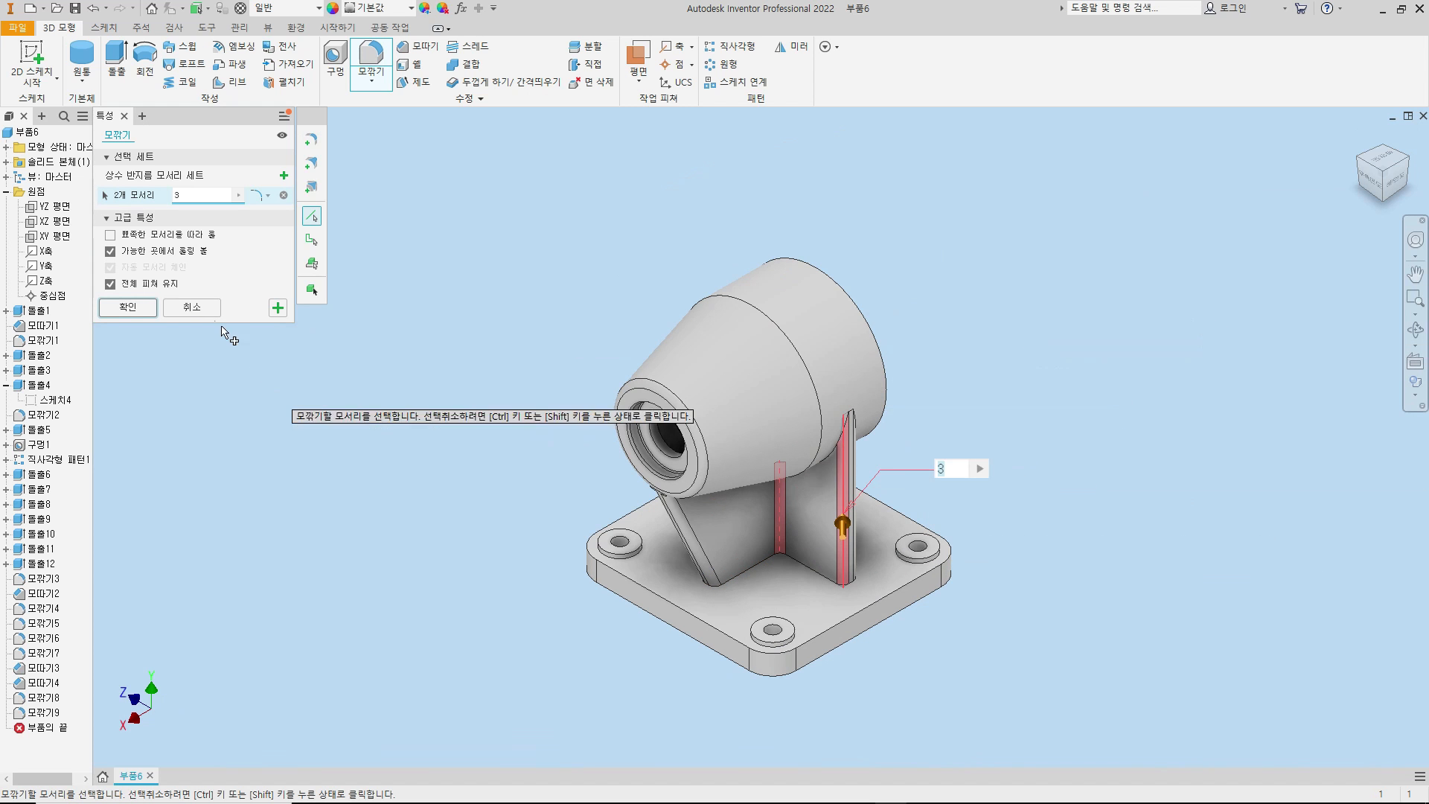
pyautogui.click(278, 308)
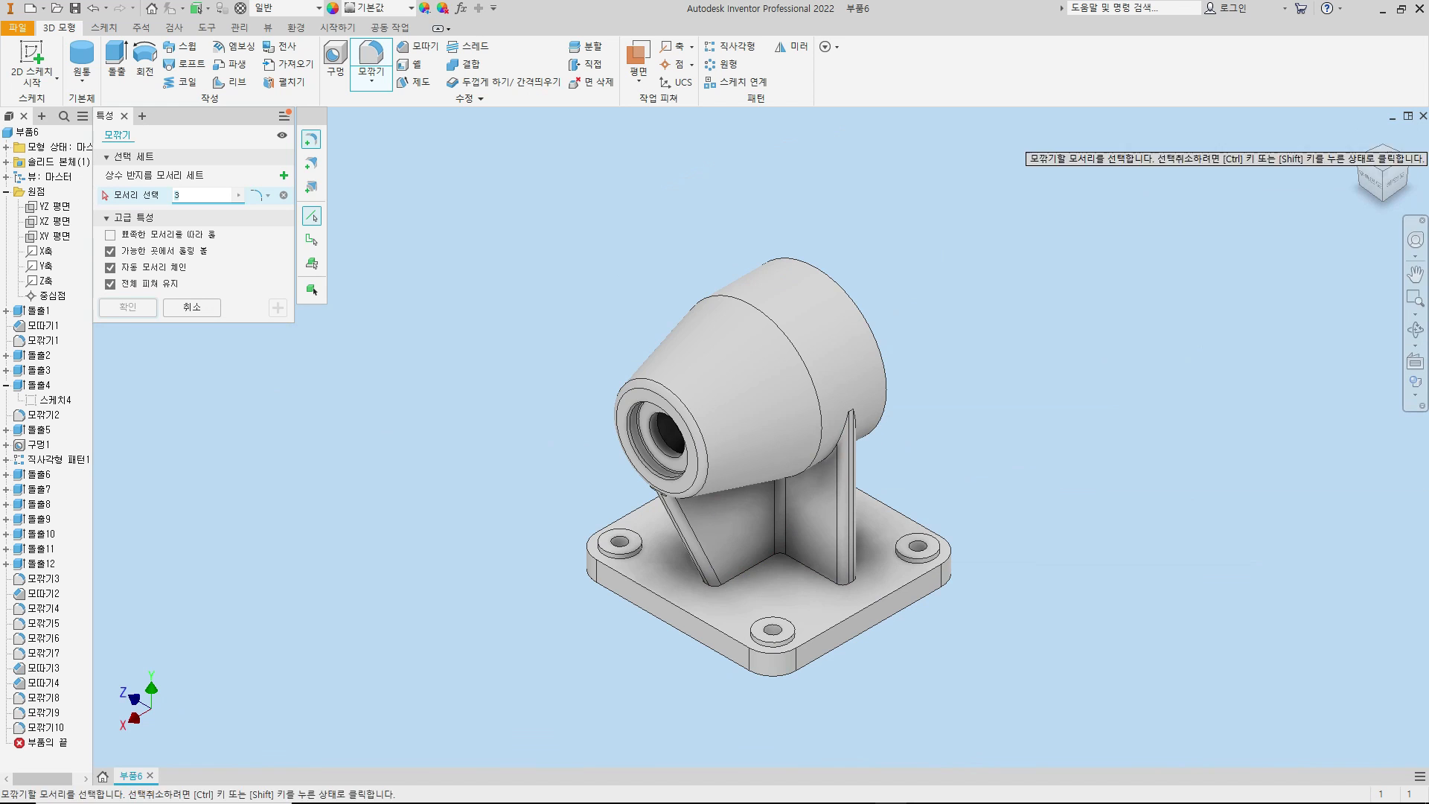
pyautogui.click(1410, 160)
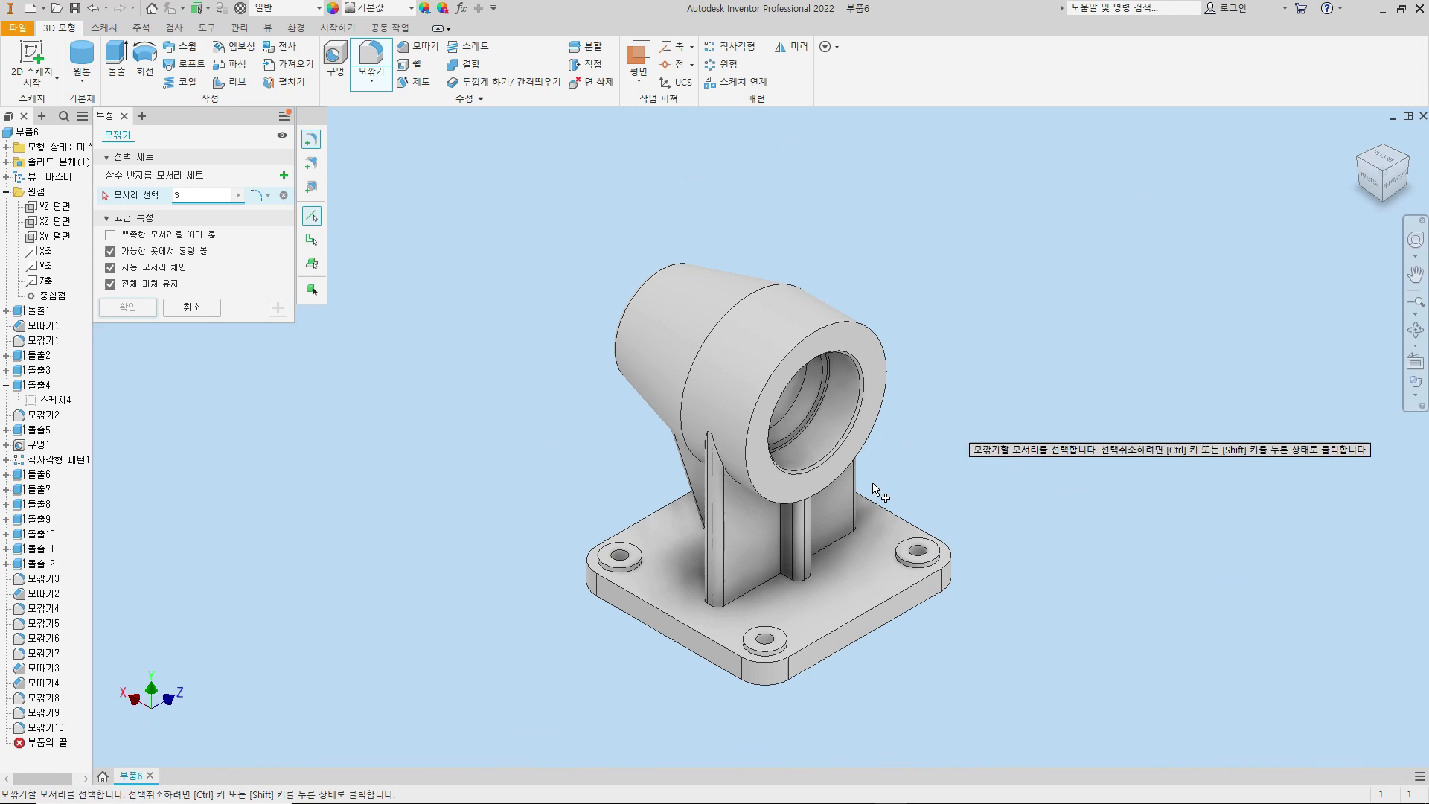
pyautogui.click(784, 533)
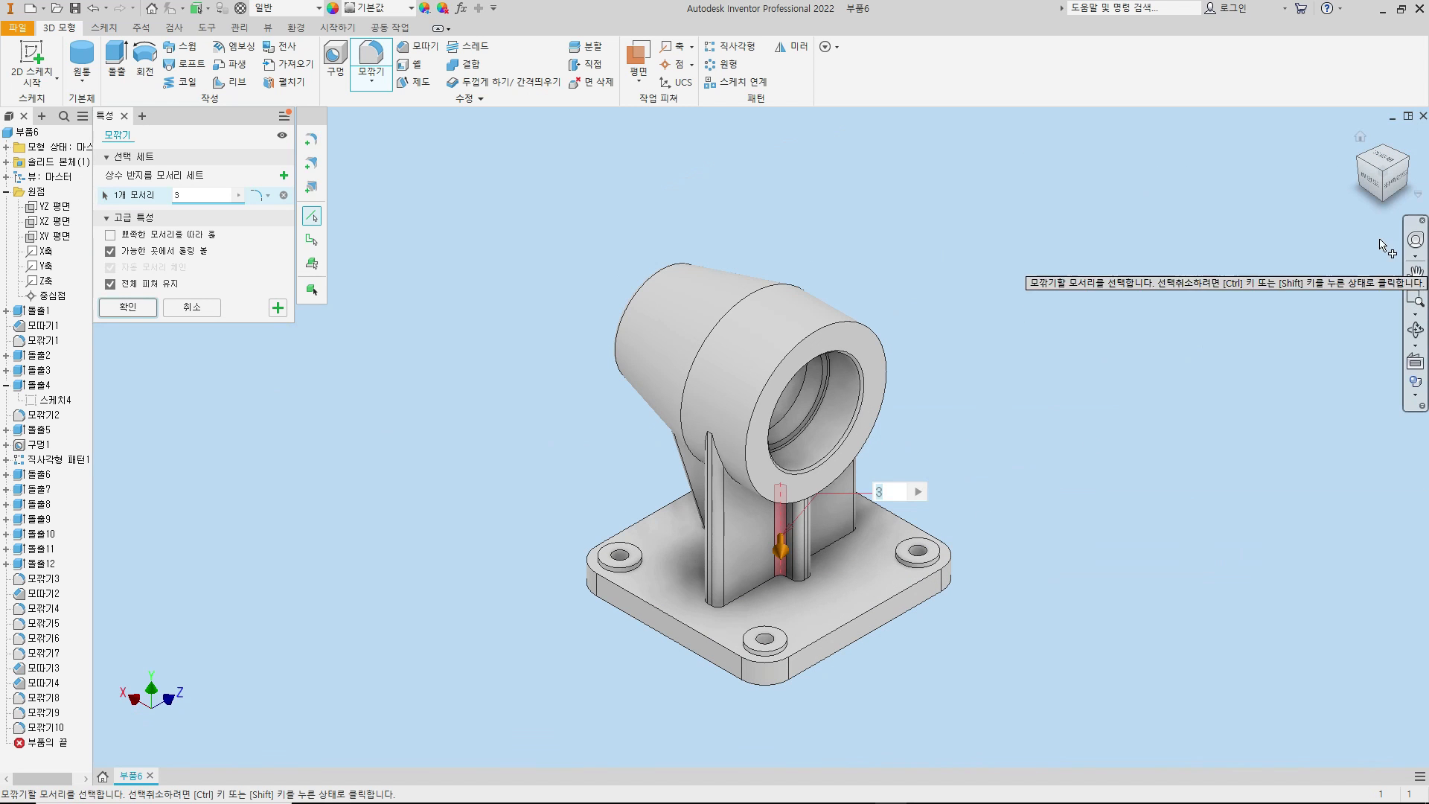
pyautogui.click(1409, 161)
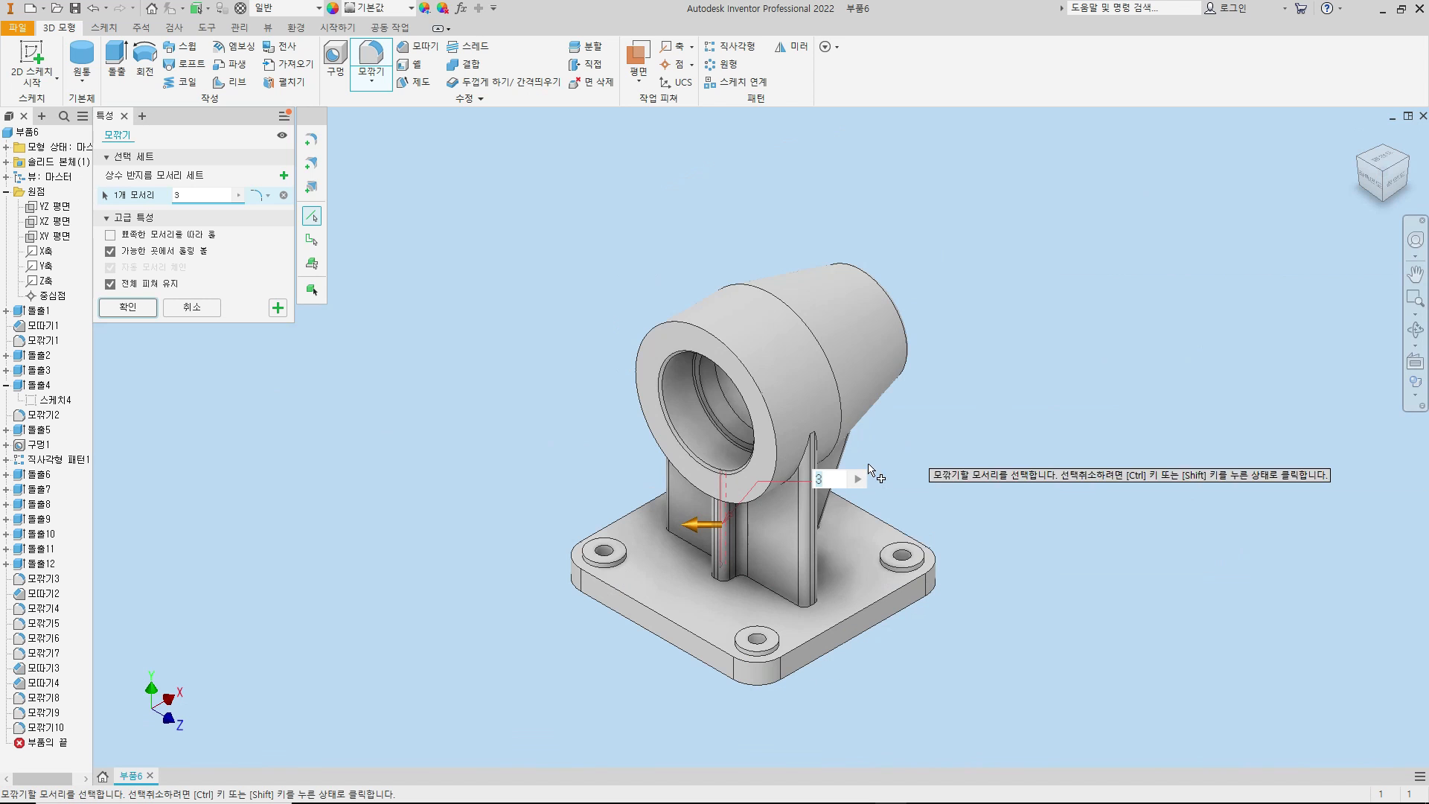
pyautogui.click(278, 308)
# - Fillet the ribs' closed outline on the base plate and their junction with the body at the wide end with a 3 mm radius
pyautogui.click(739, 533)
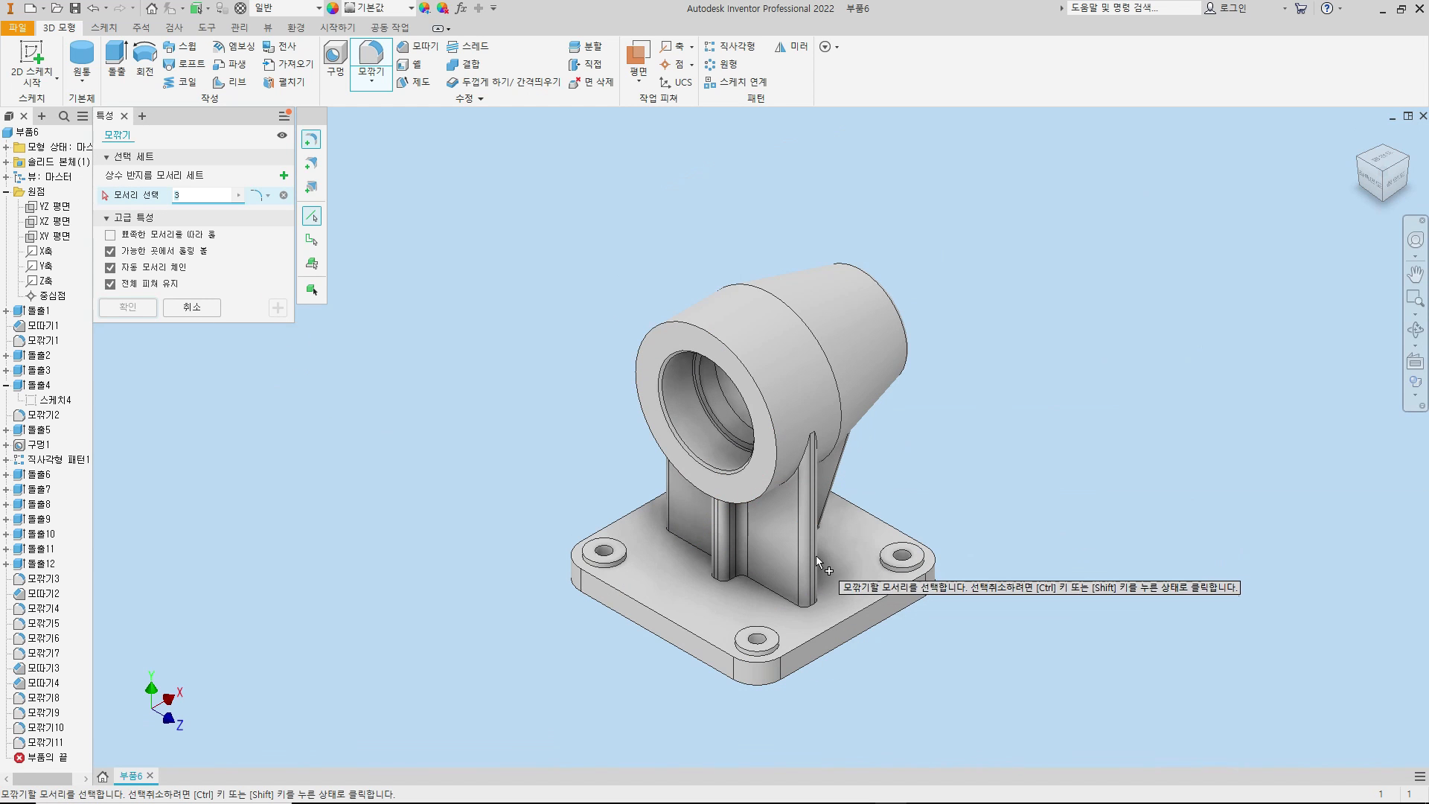
pyautogui.scroll(3, 724, 566)
pyautogui.click(727, 572)
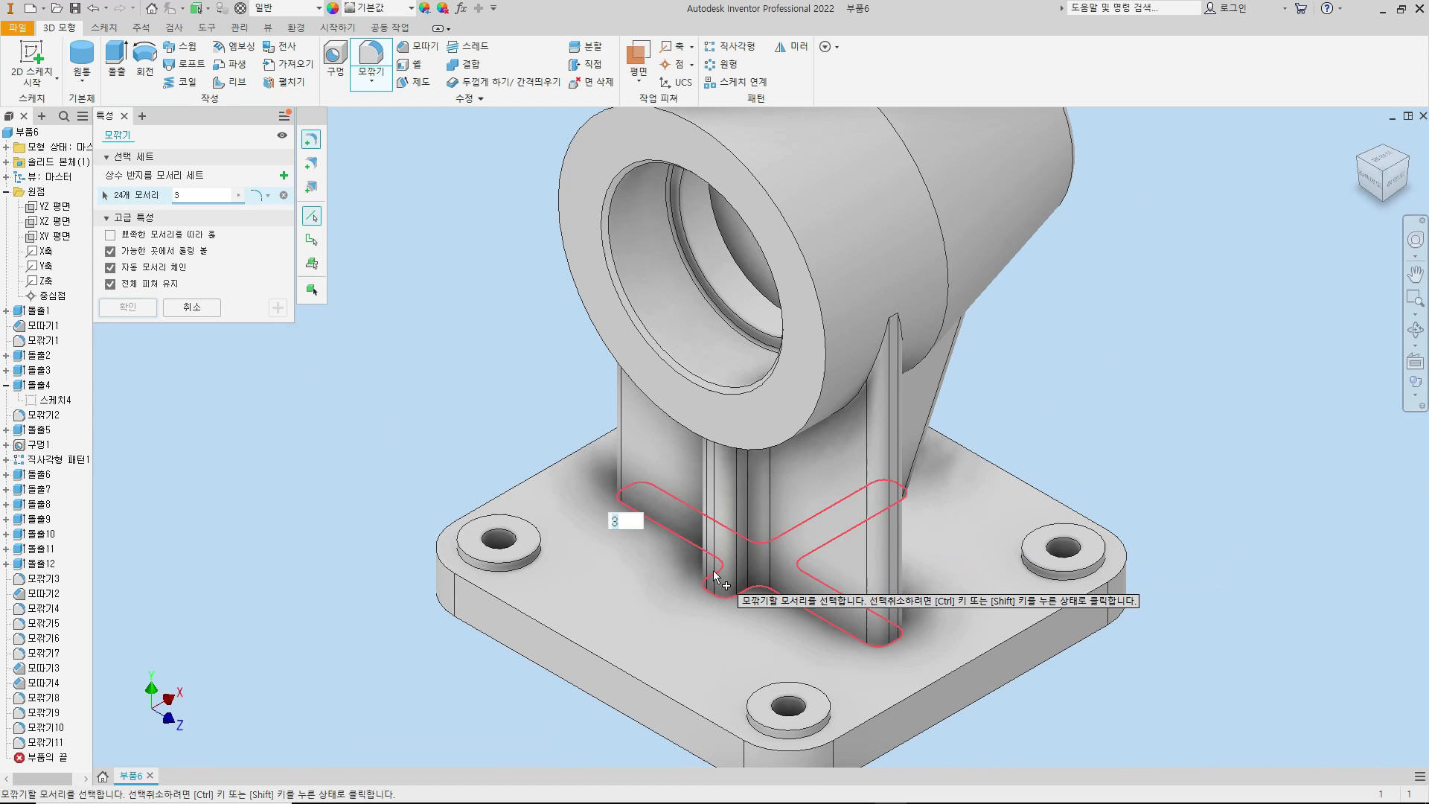
pyautogui.click(278, 308)
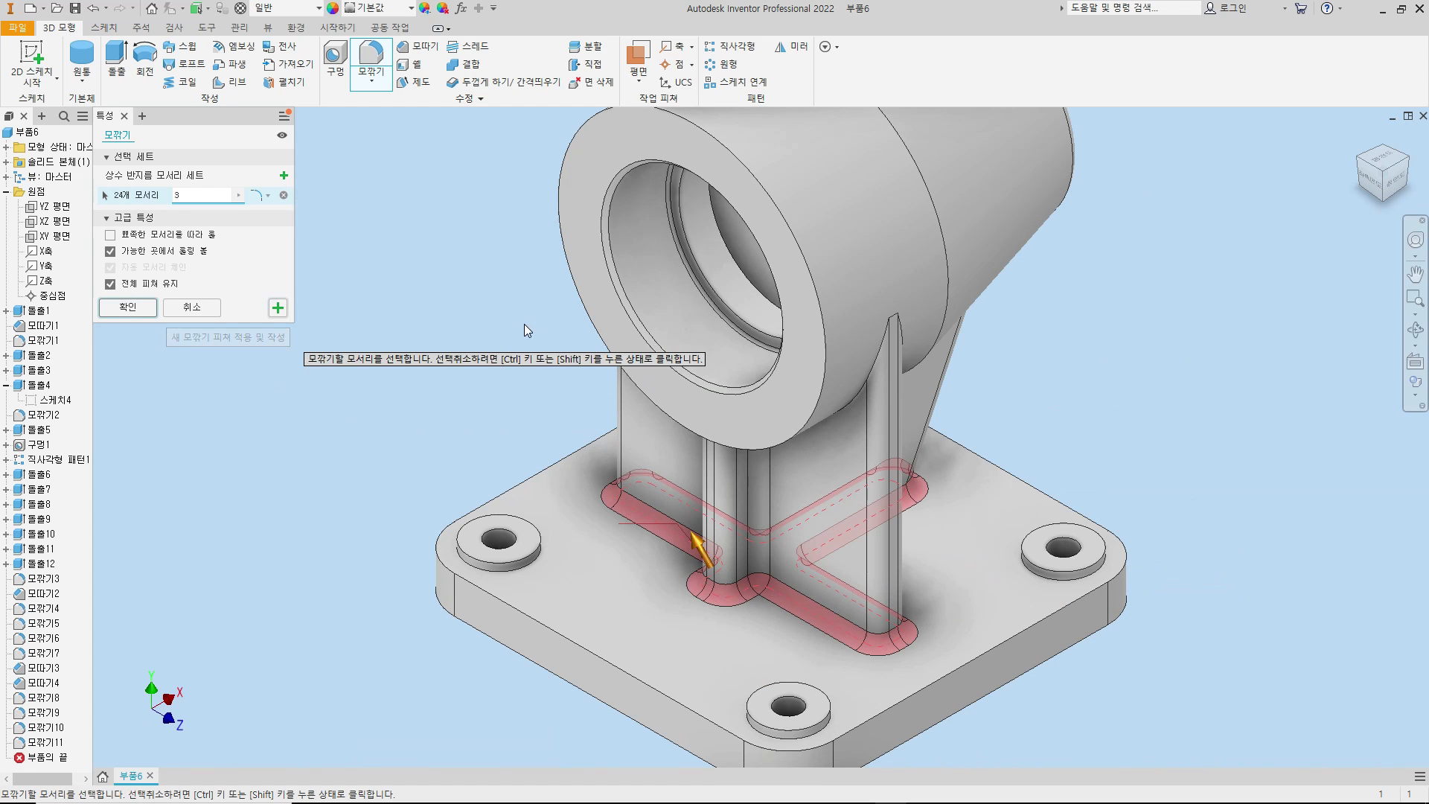
pyautogui.click(867, 372)
pyautogui.click(278, 308)
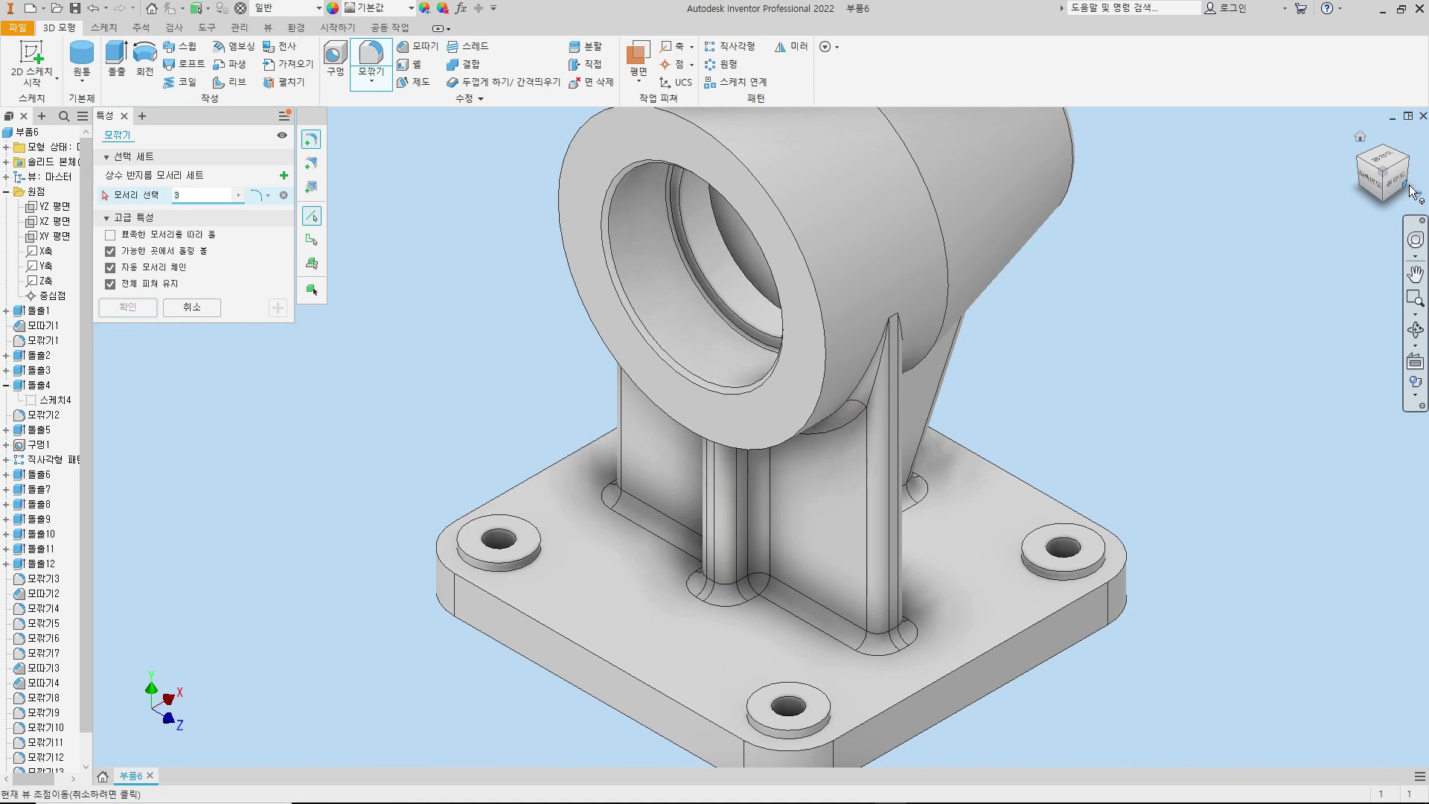
pyautogui.click(1411, 191)
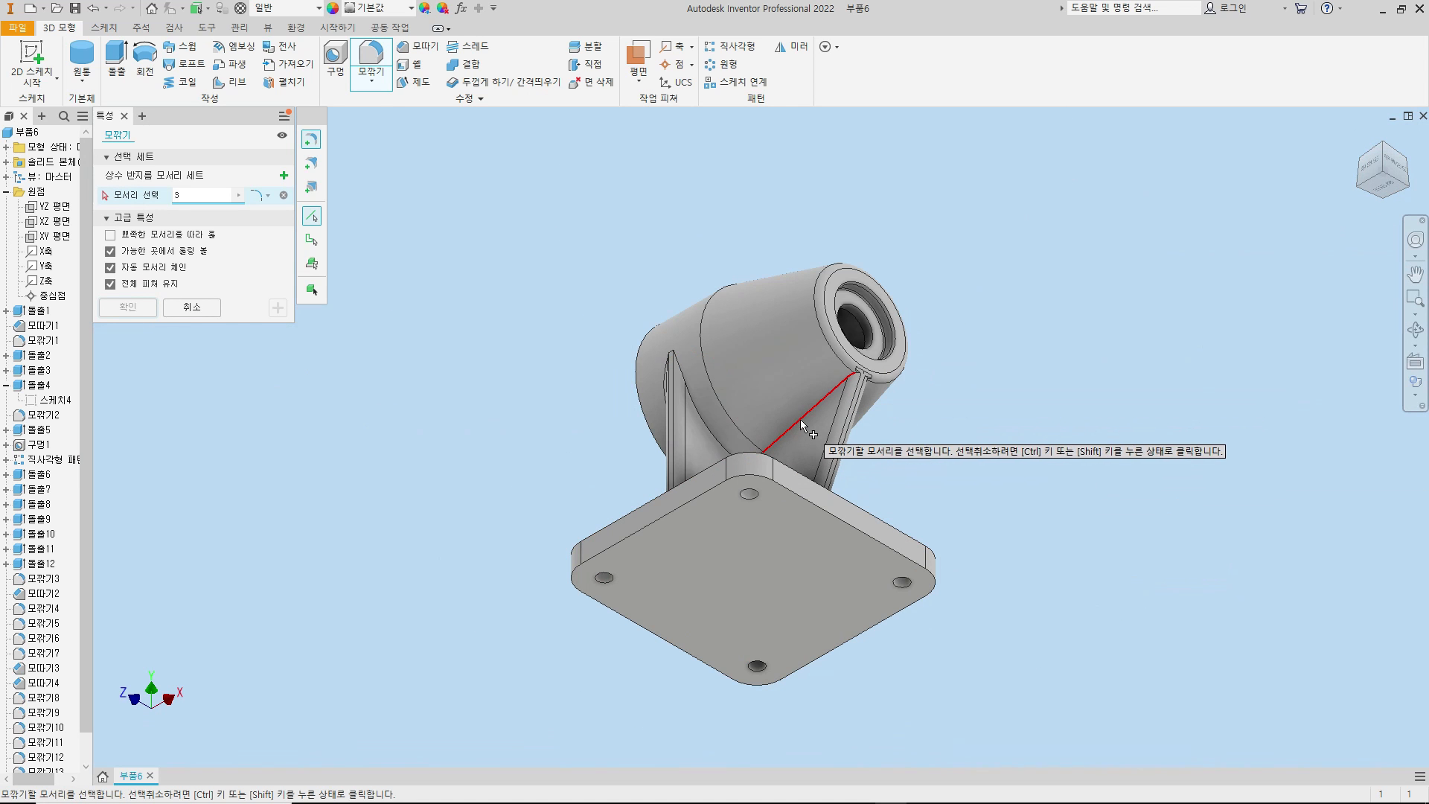
pyautogui.click(1386, 152)
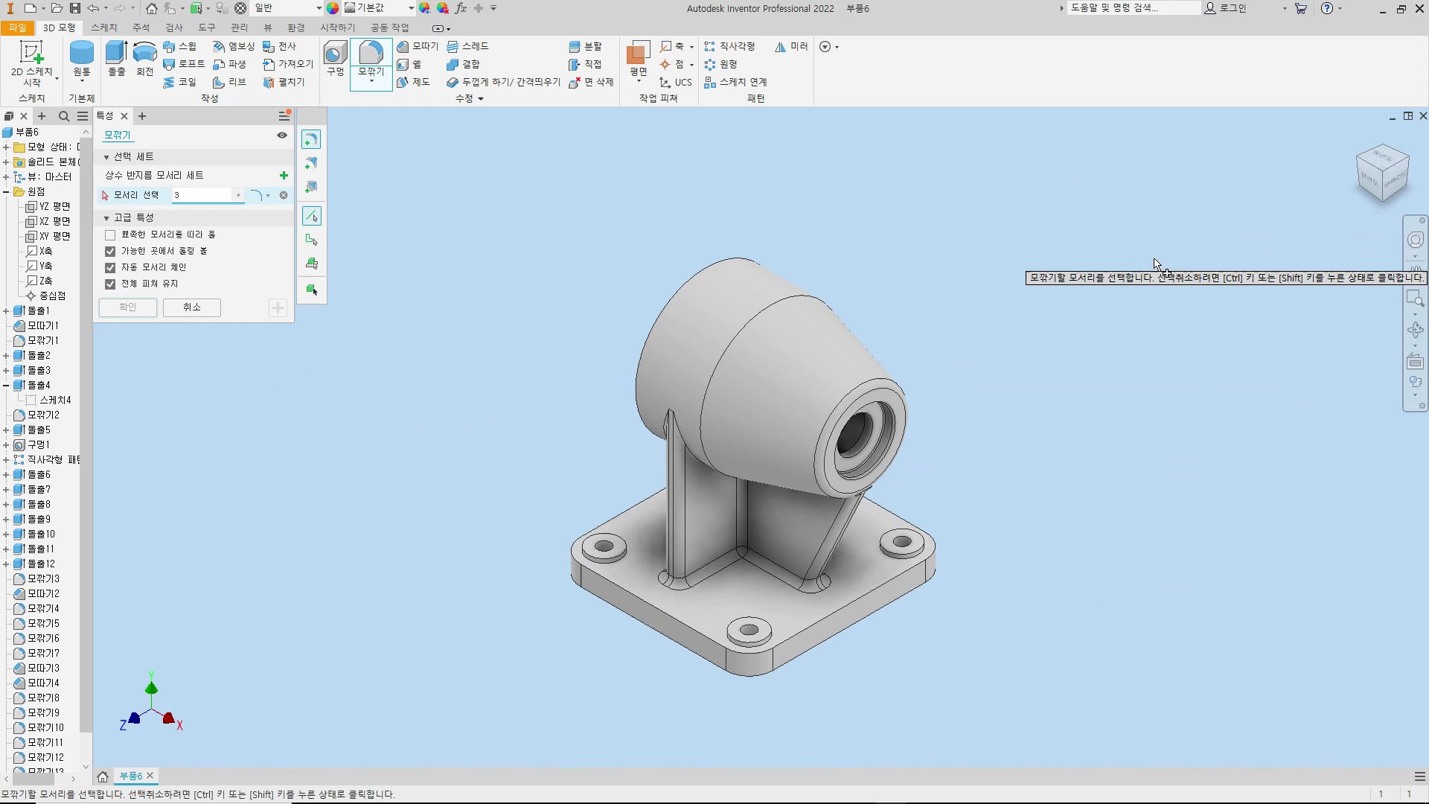
pyautogui.click(1384, 199)
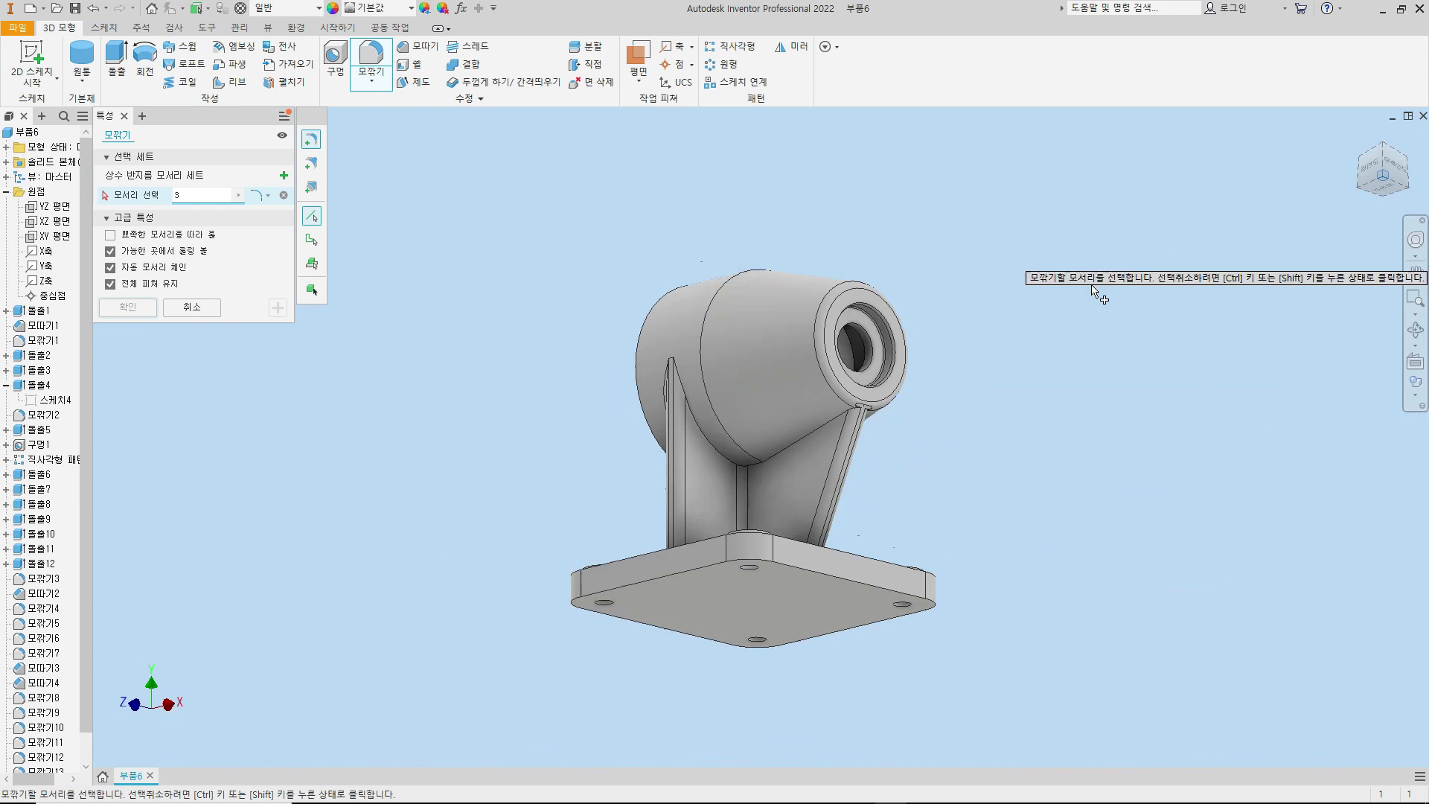
pyautogui.click(702, 415)
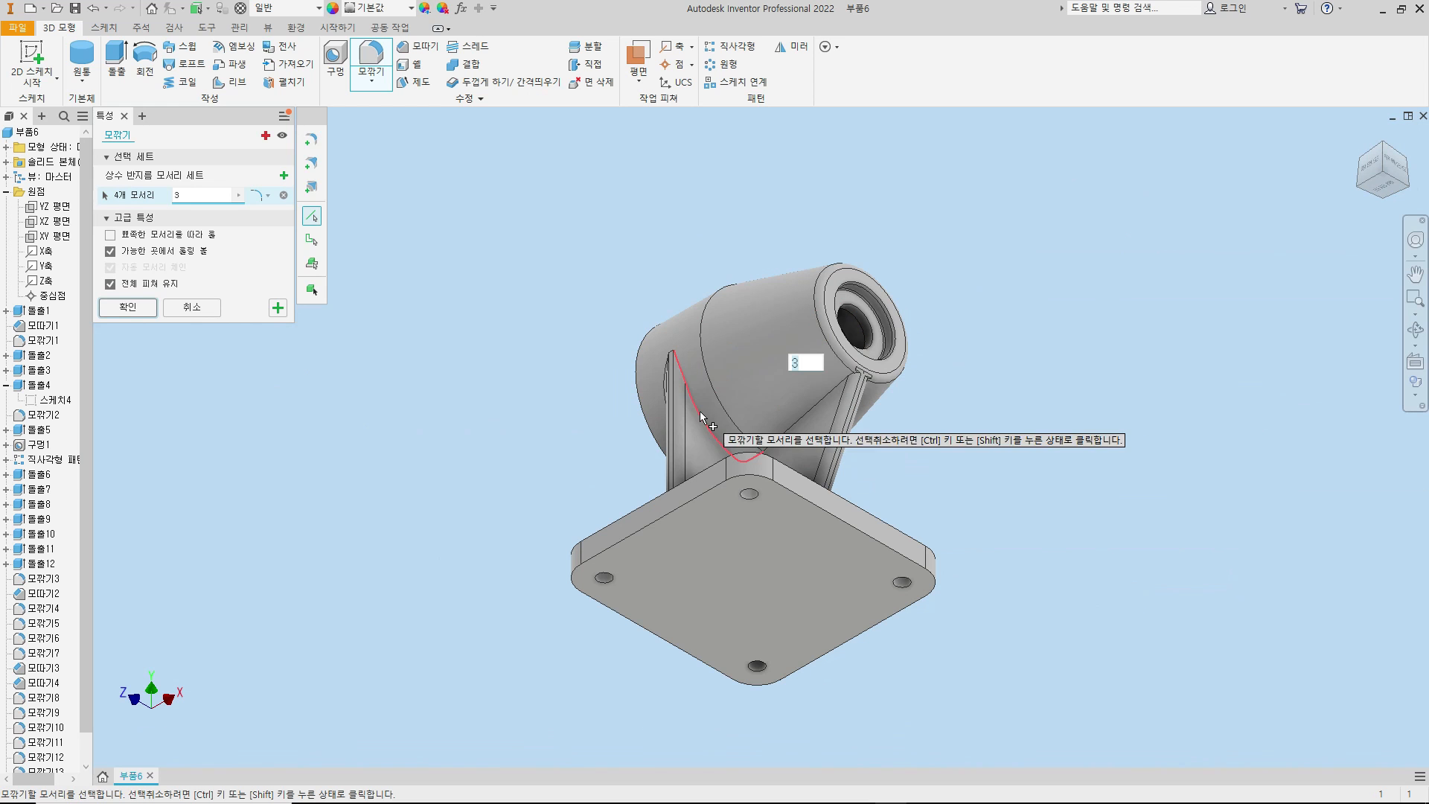
pyautogui.click(798, 415)
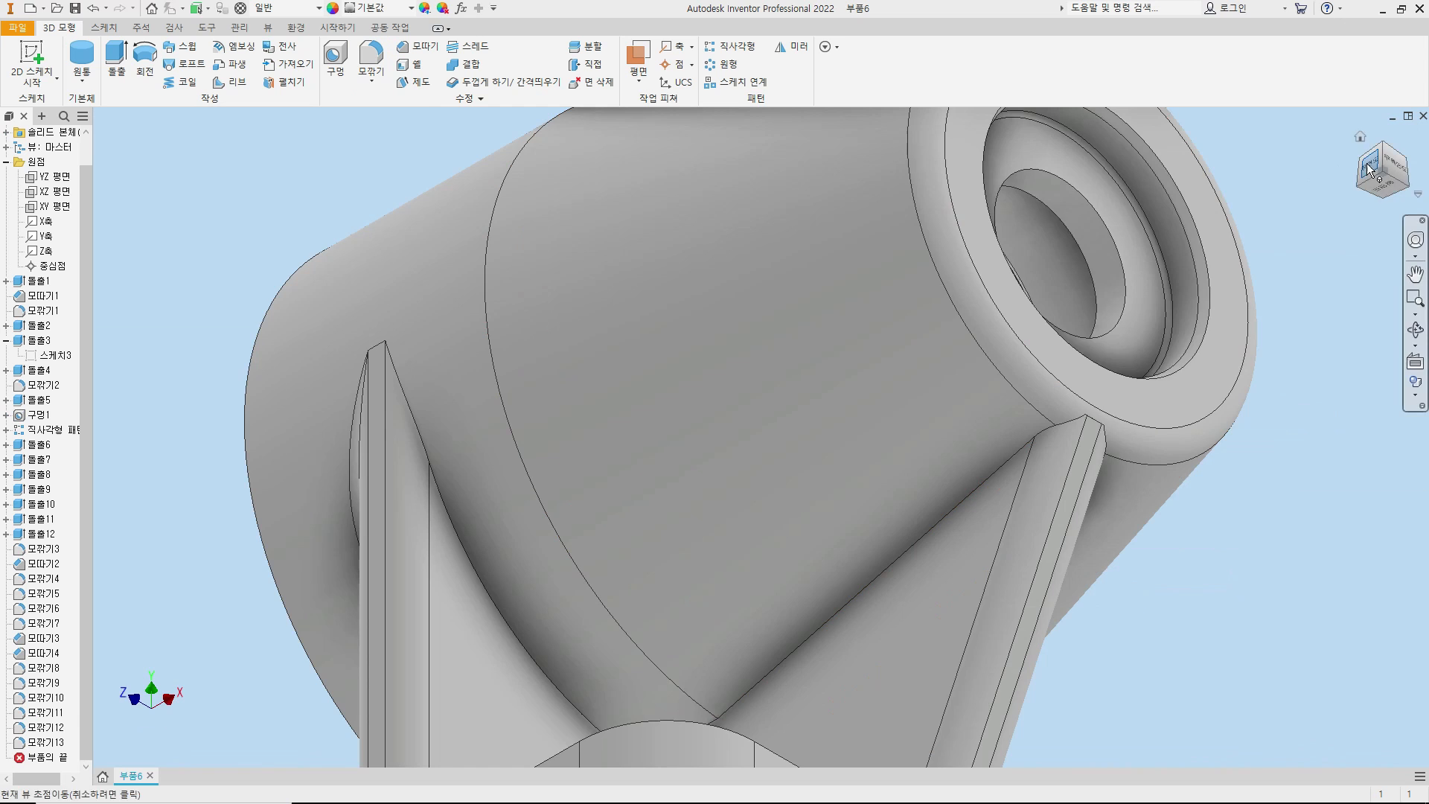
# - Fillet the circular edge between the body's cylindrical and conical outer surfaces with an 8 mm radius
pyautogui.click(1373, 170)
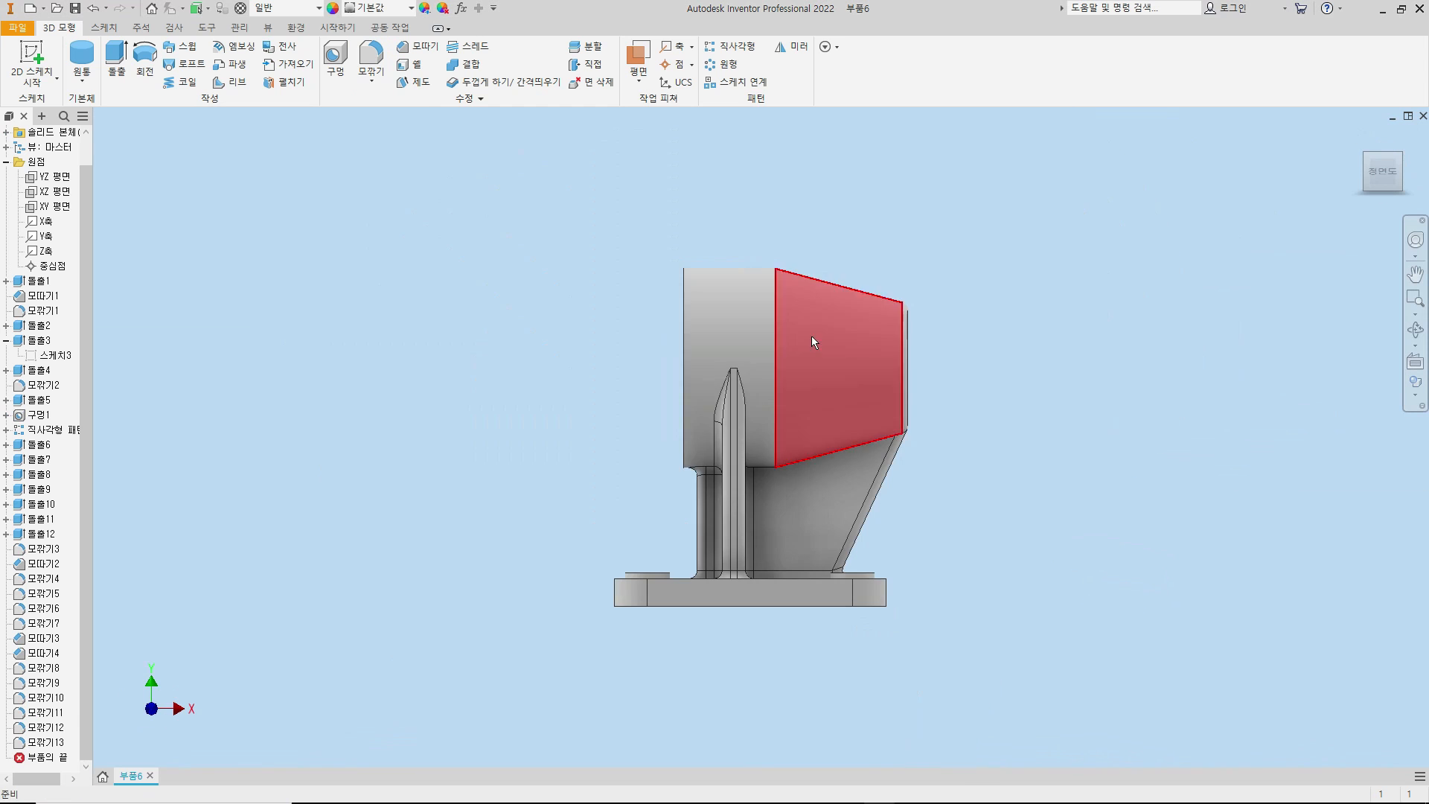
pyautogui.scroll(5, 780, 286)
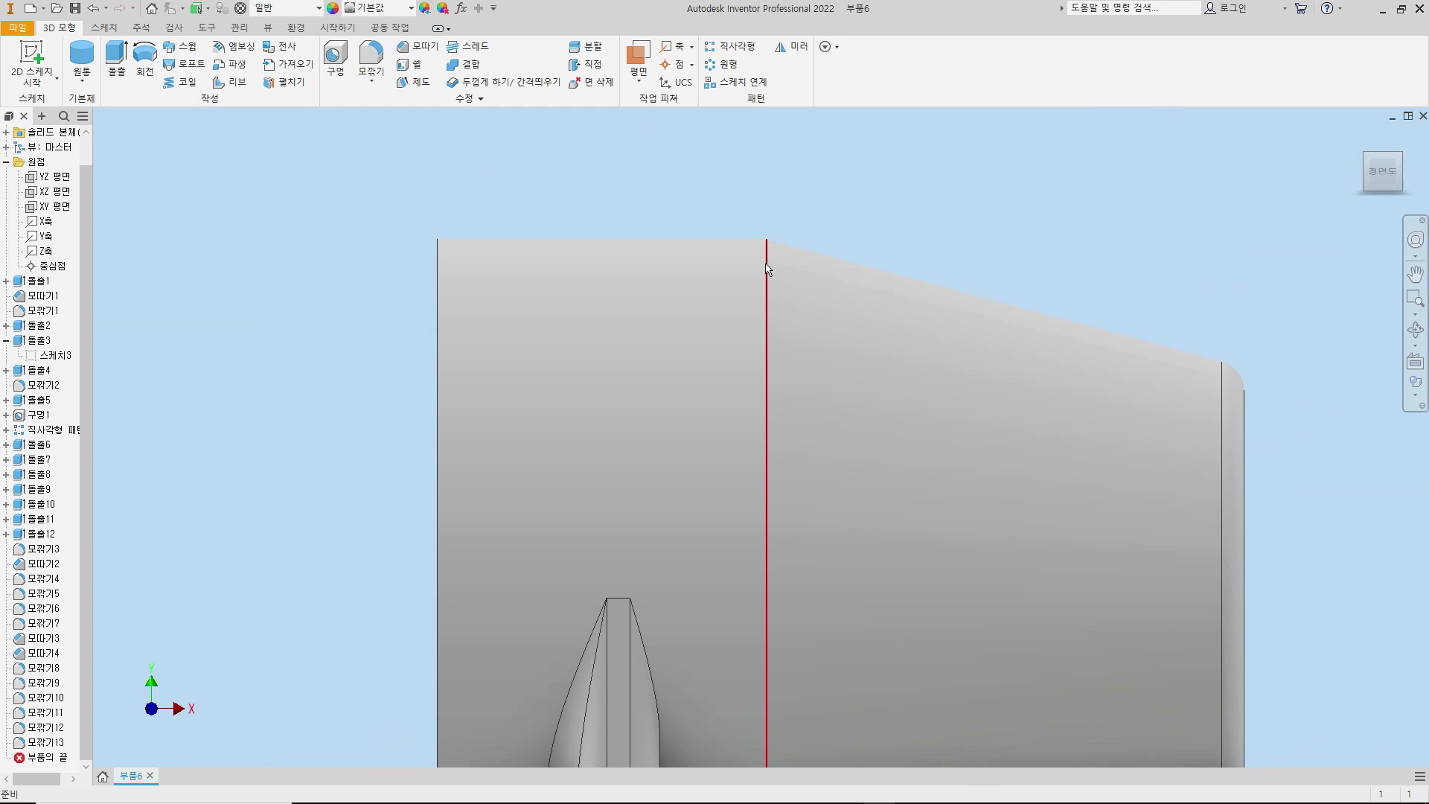
pyautogui.click(785, 253)
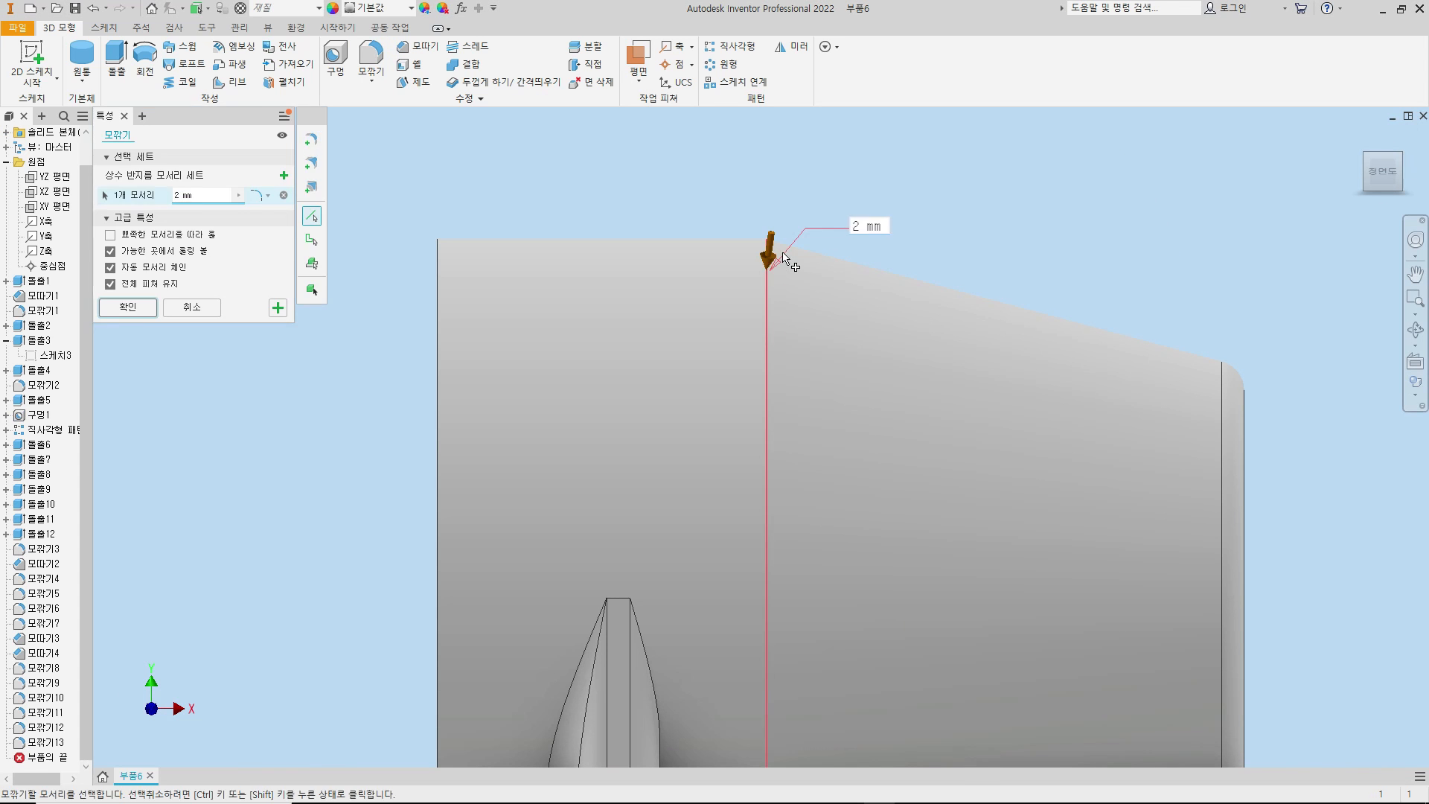
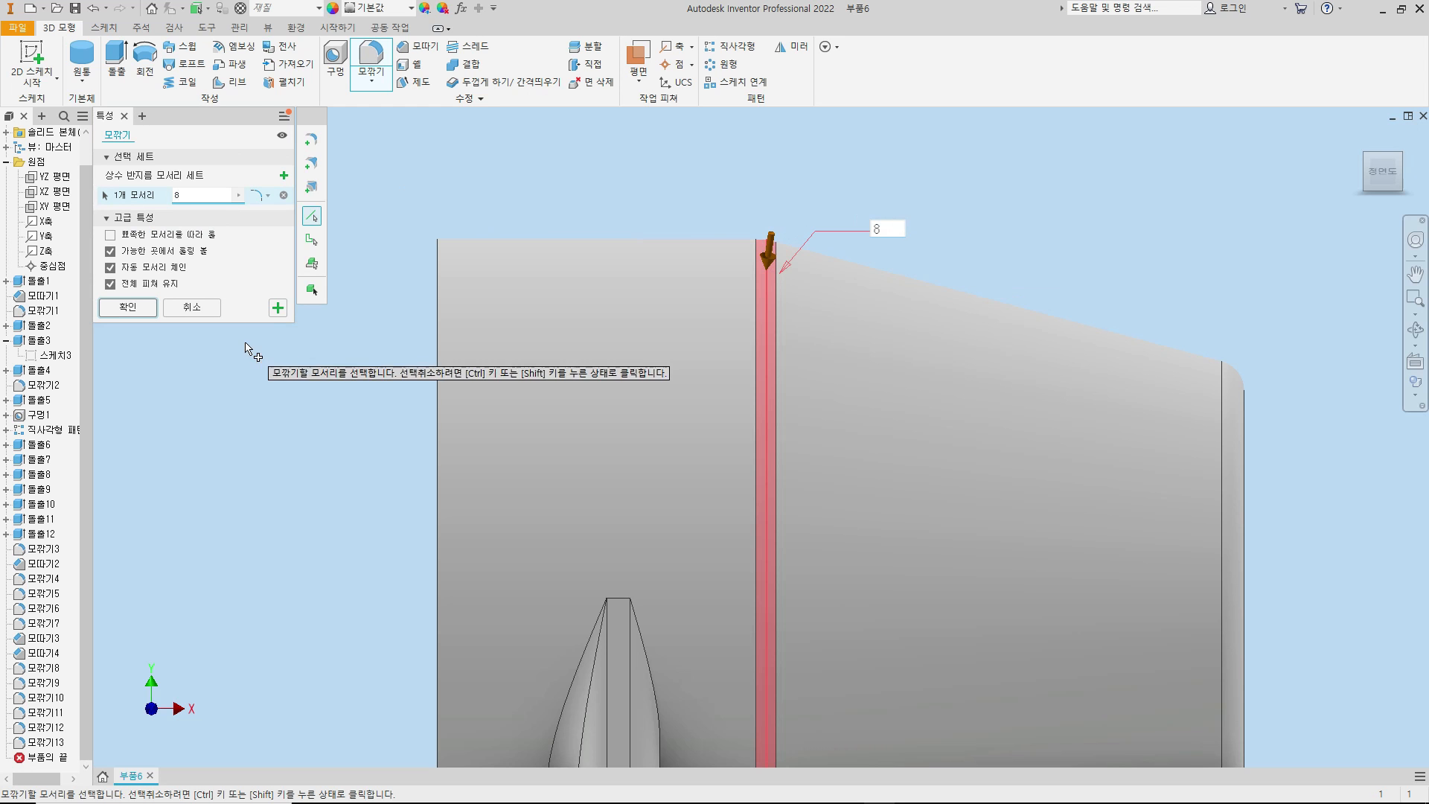
pyautogui.click(128, 308)
# - Section the view parallel to the base plate's underside at a -26.5 mm offset to expose the crossed ribs from below
pyautogui.scroll(6, 774, 230)
pyautogui.scroll(-6, 767, 327)
pyautogui.moveTo(864, 336); pyautogui.dragTo(797, 268, button='middle')
pyautogui.click(1403, 192)
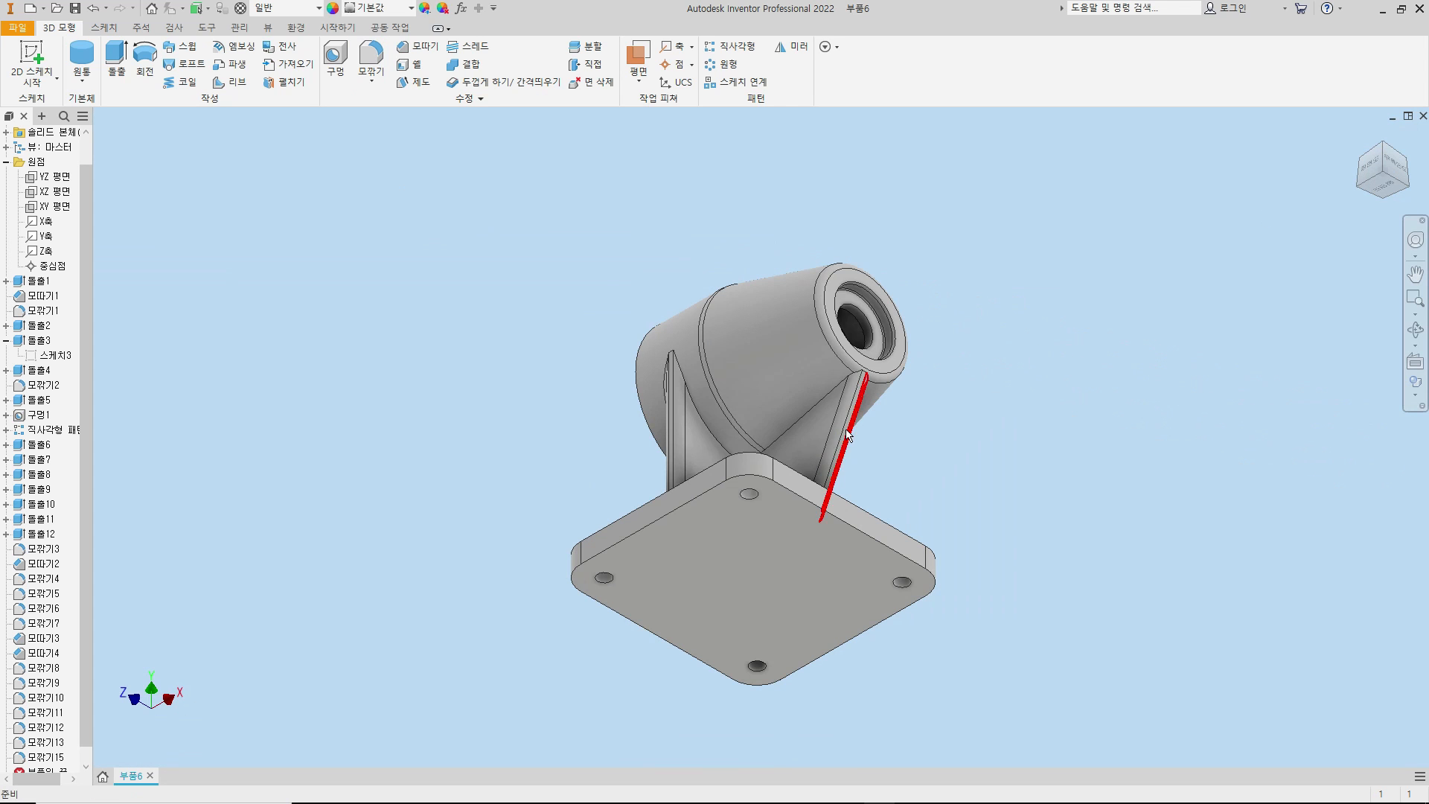
pyautogui.press(']')
pyautogui.click(779, 597)
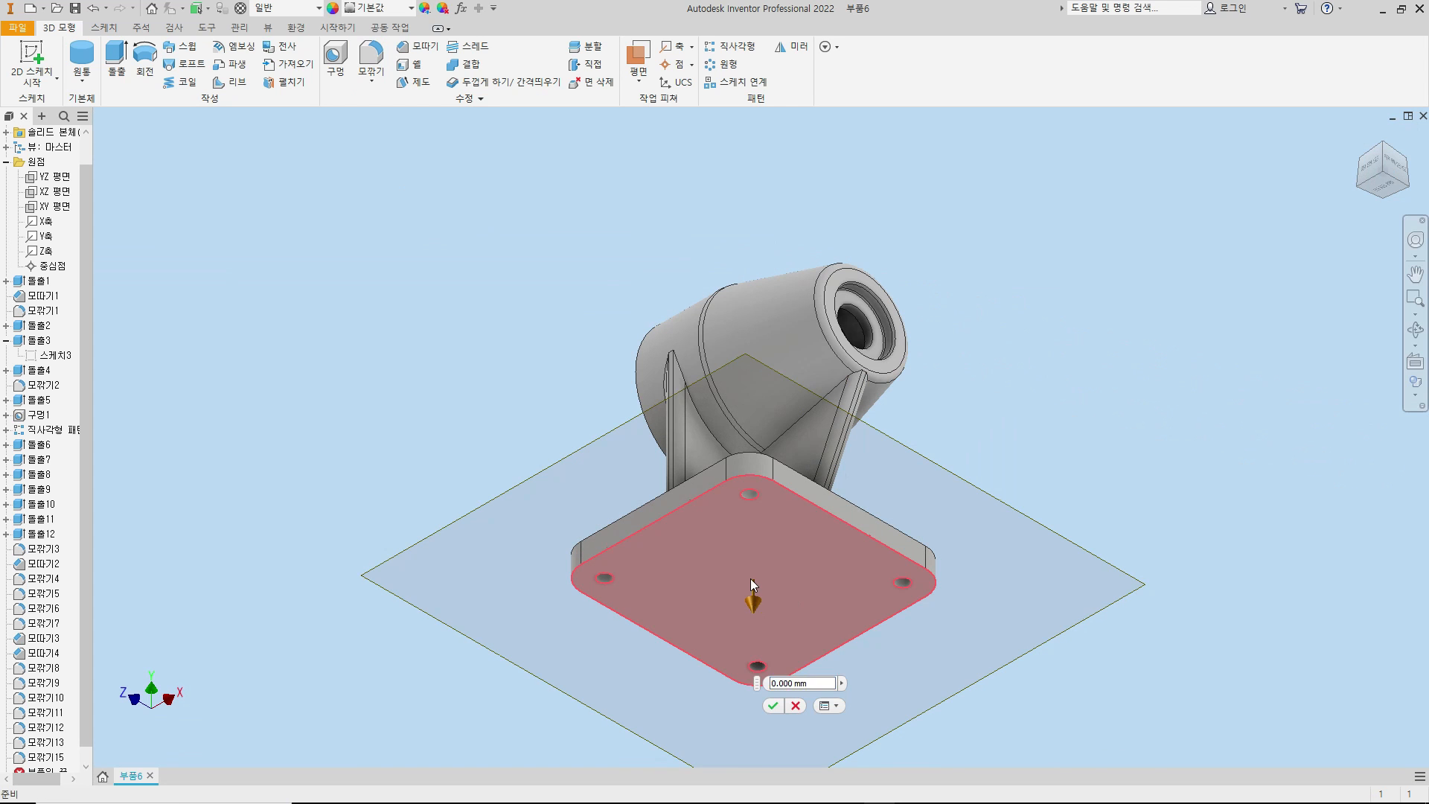
pyautogui.moveTo(751, 579); pyautogui.dragTo(752, 542)
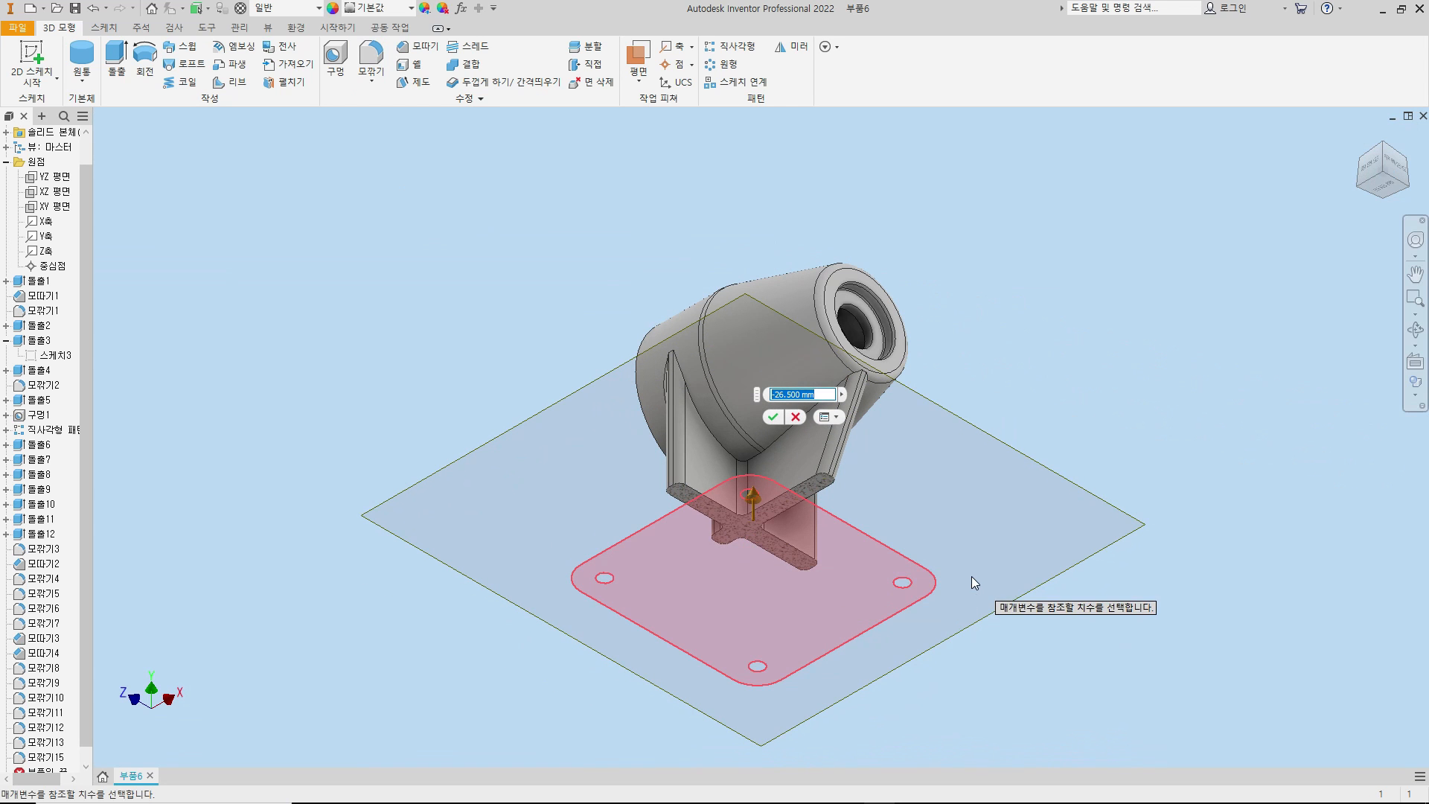
pyautogui.press('Escape')
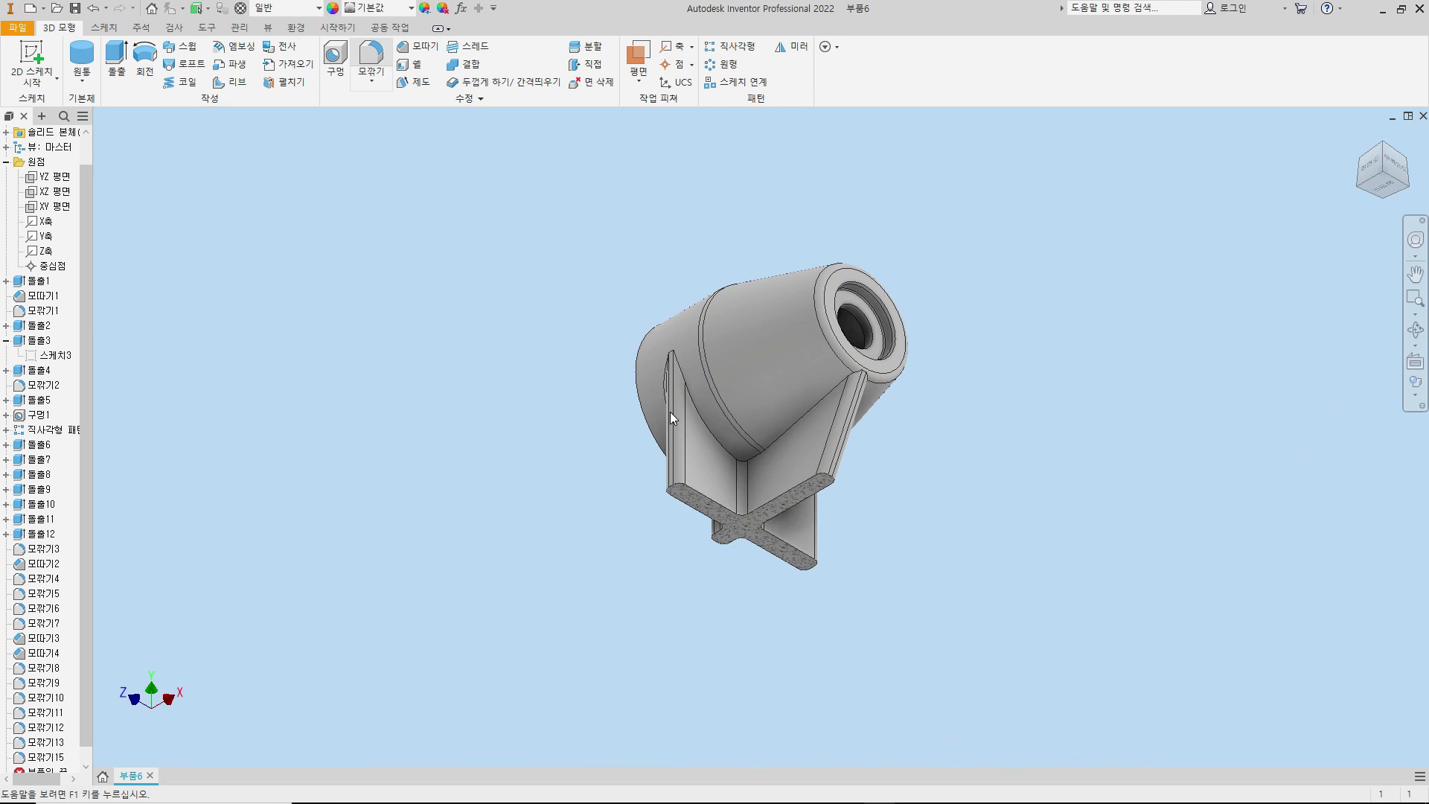
# - Fillet the rib-to-body junction edges on both sides of the sloped rib with a 3 mm radius
pyautogui.click(822, 402)
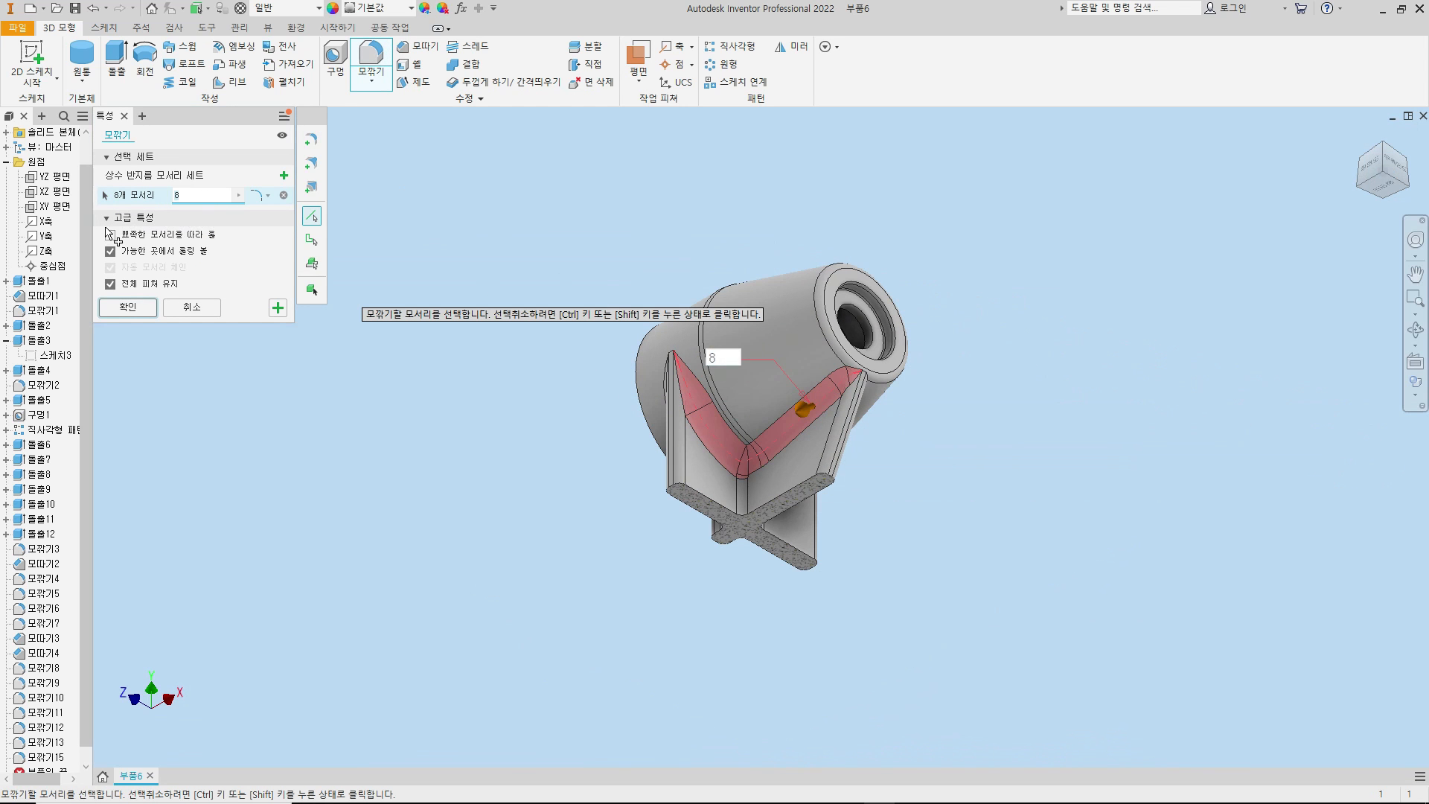
pyautogui.press('BackSpace')
pyautogui.write('3')
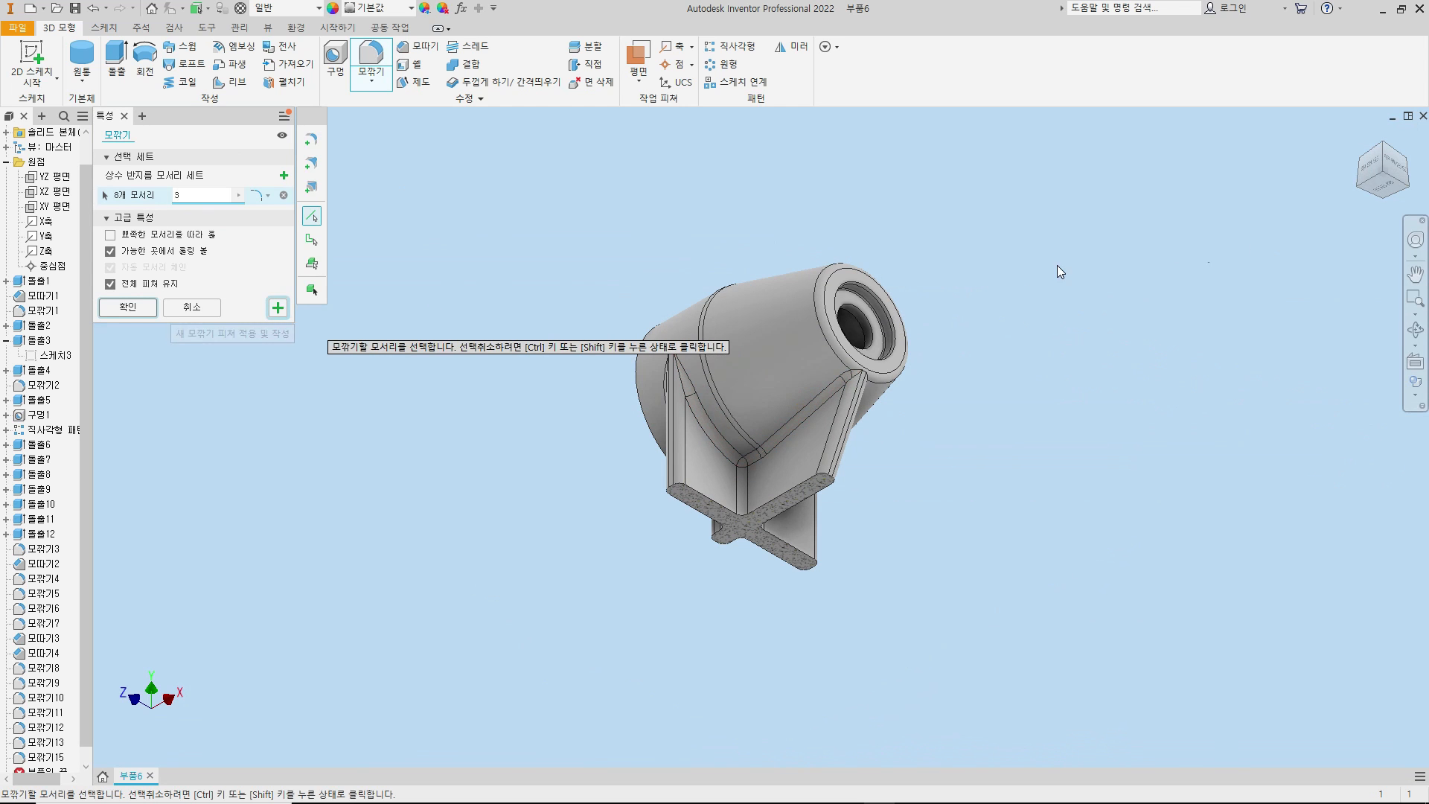
pyautogui.click(1410, 185)
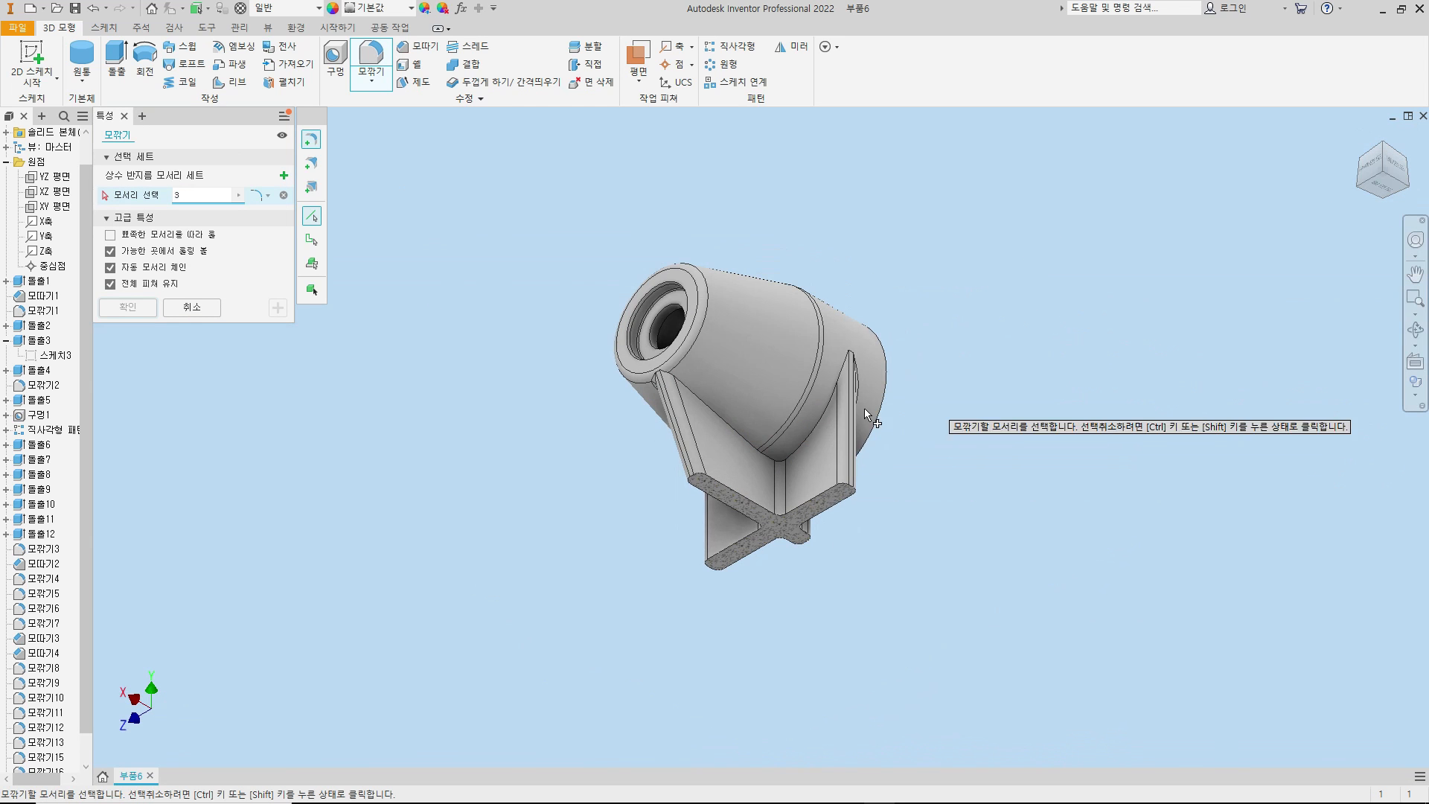
pyautogui.click(747, 440)
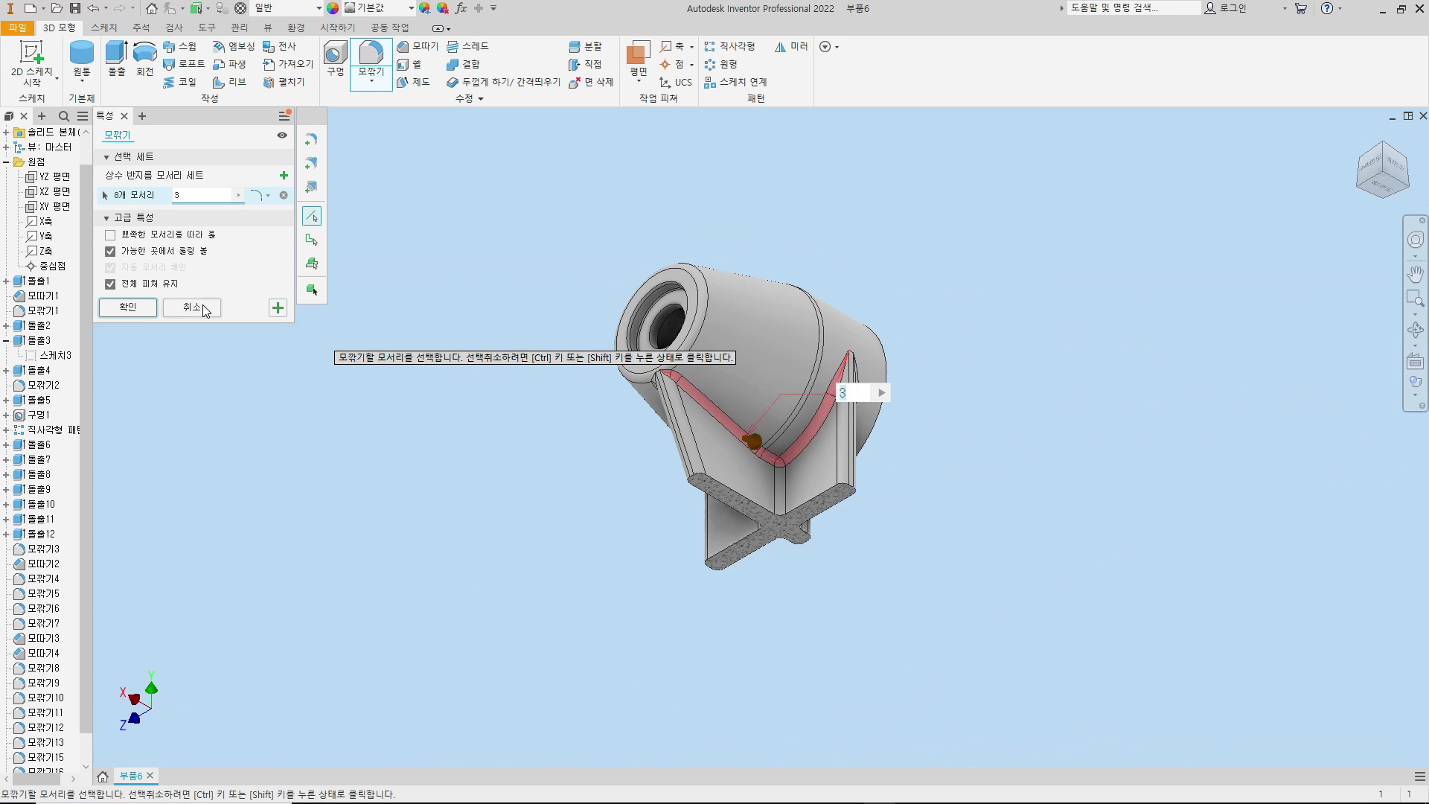
pyautogui.click(278, 308)
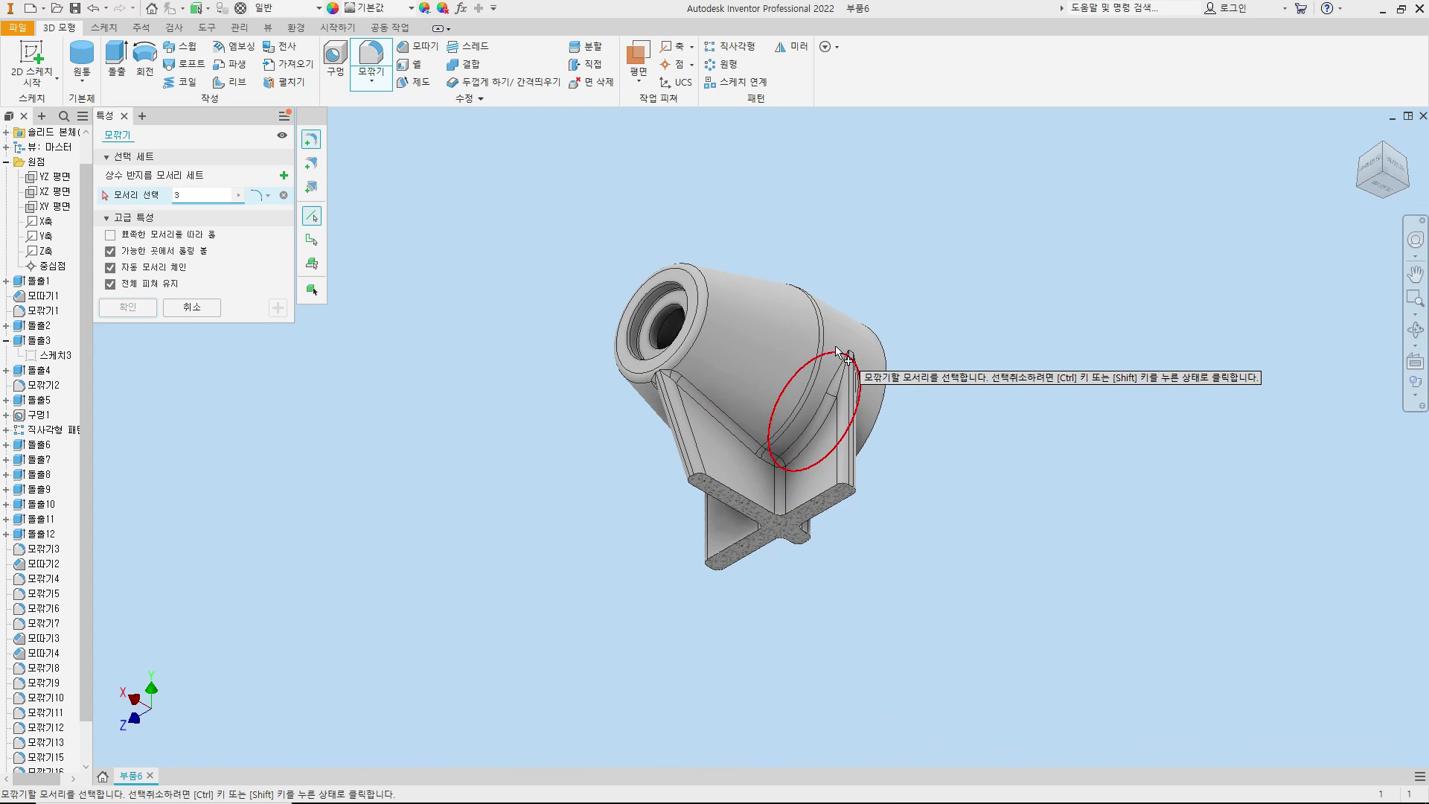
pyautogui.click(1414, 192)
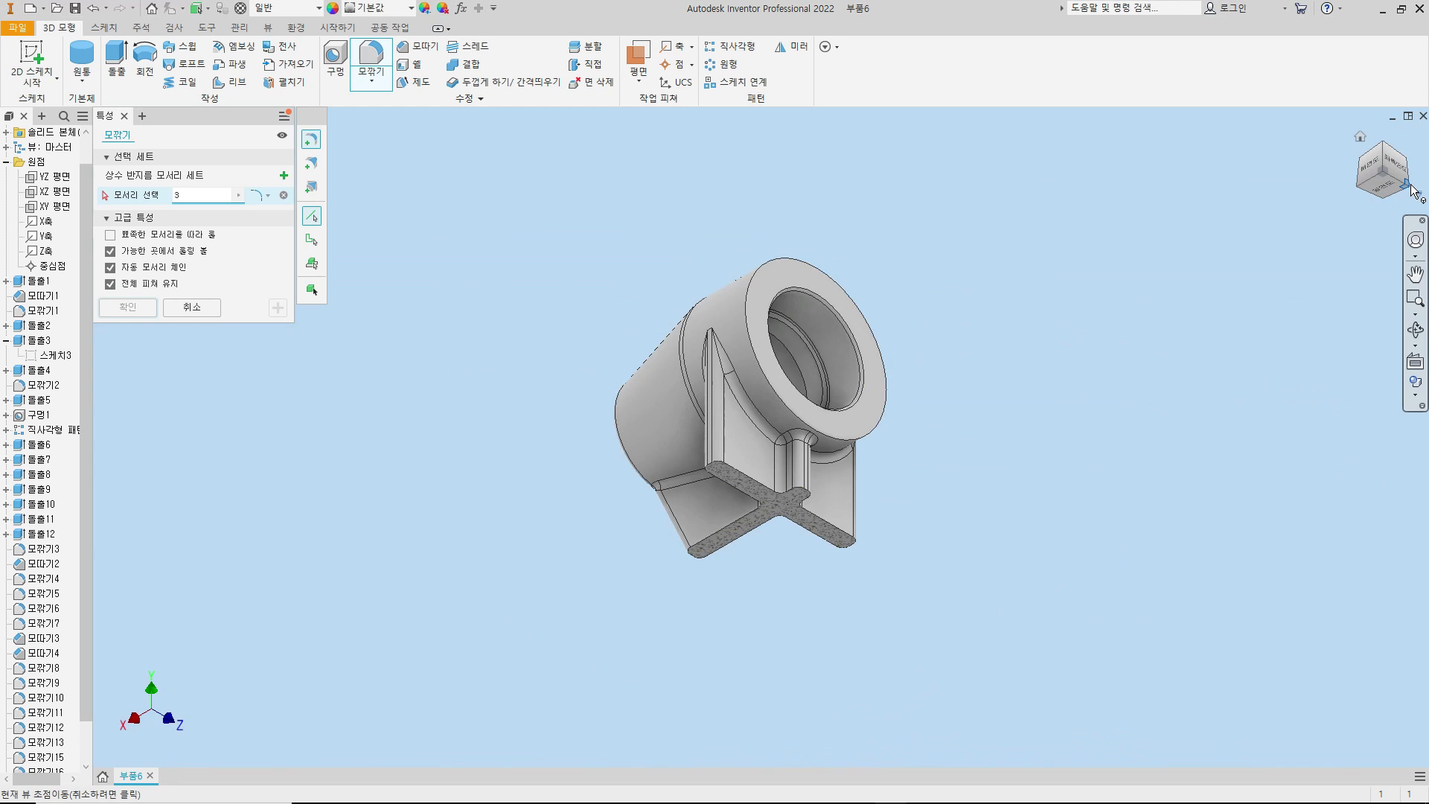
# - Check the rib fillets from the opposite end, leave the Fillet command and restore the full, unsectioned view of the part
pyautogui.click(1414, 191)
pyautogui.click(1414, 192)
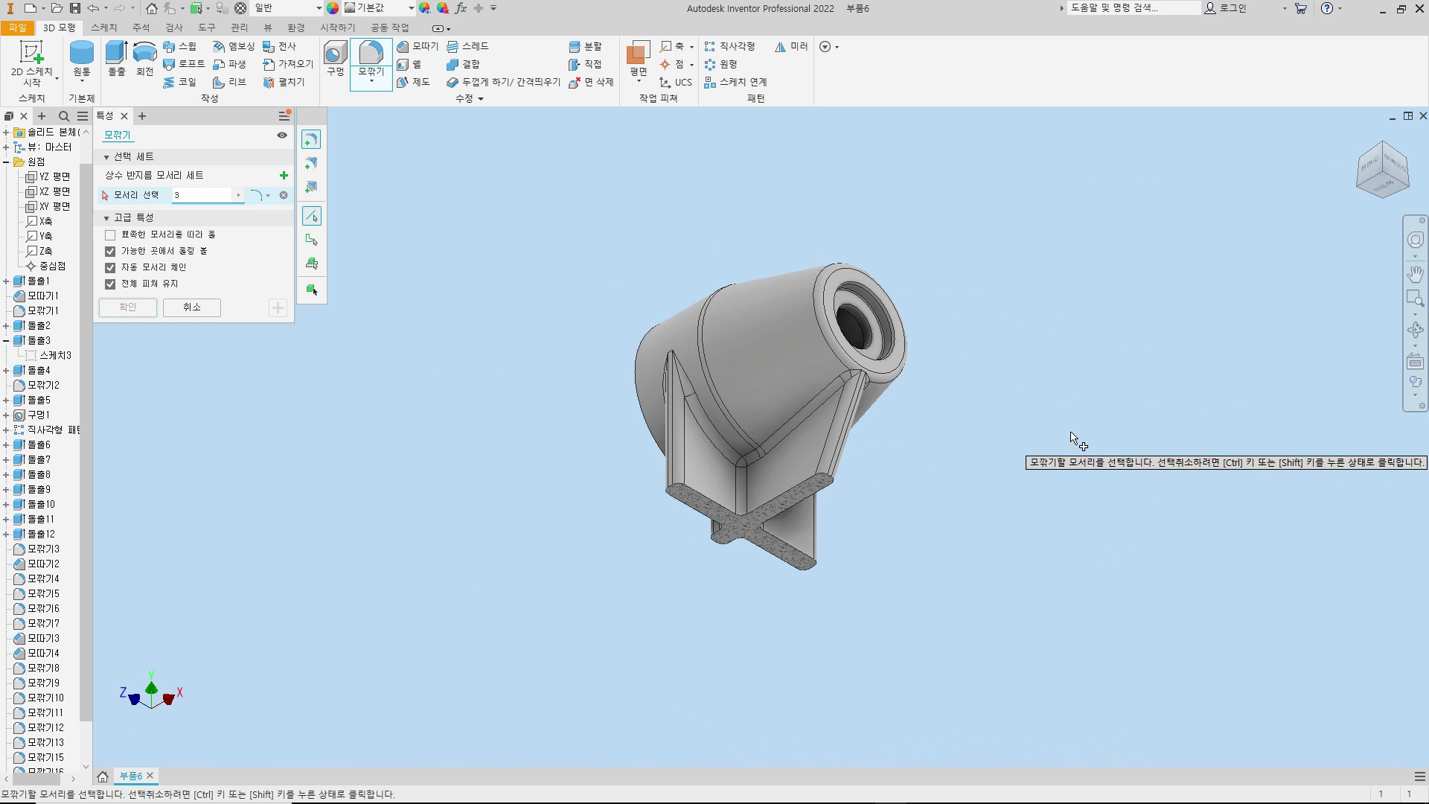
pyautogui.press('F6')
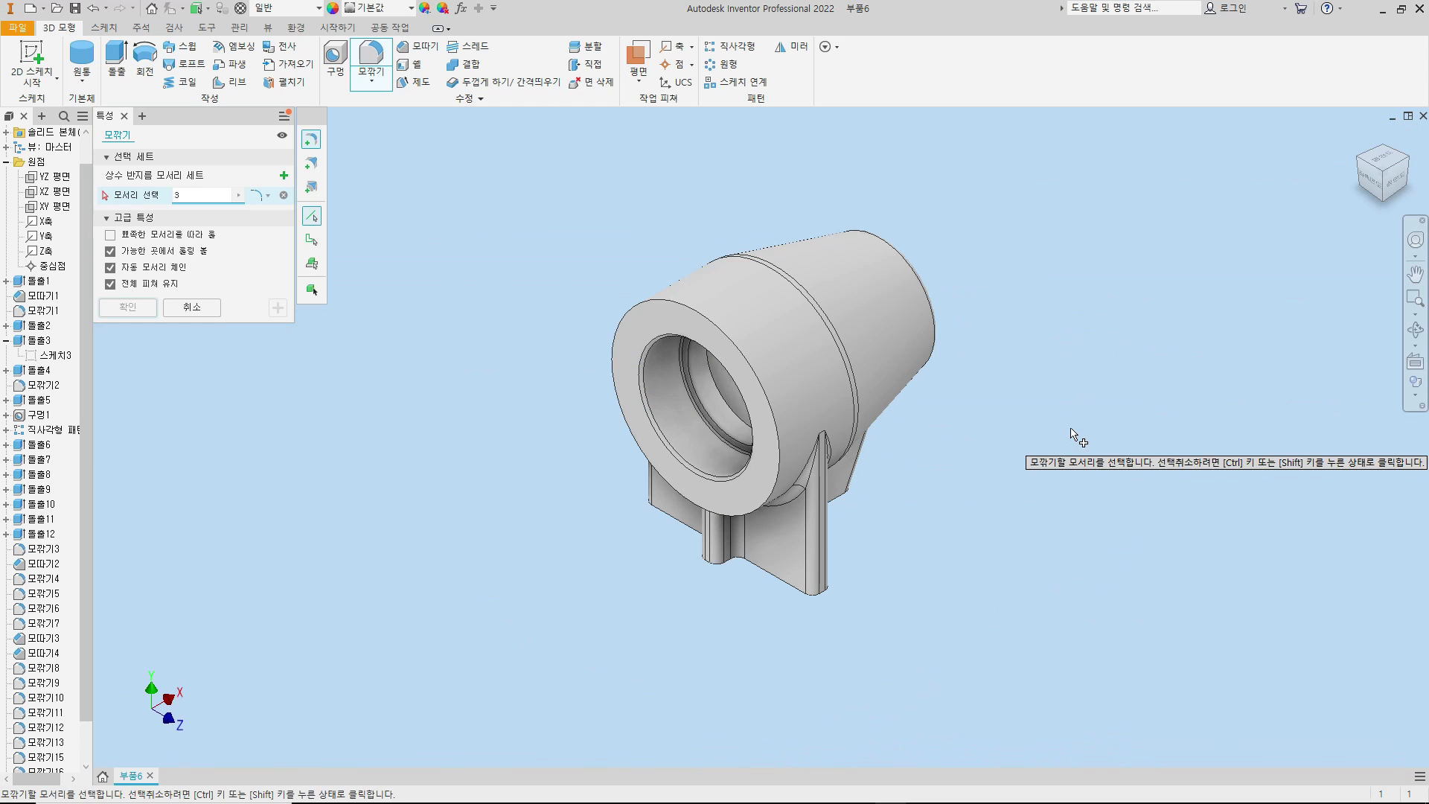
pyautogui.press('Escape')
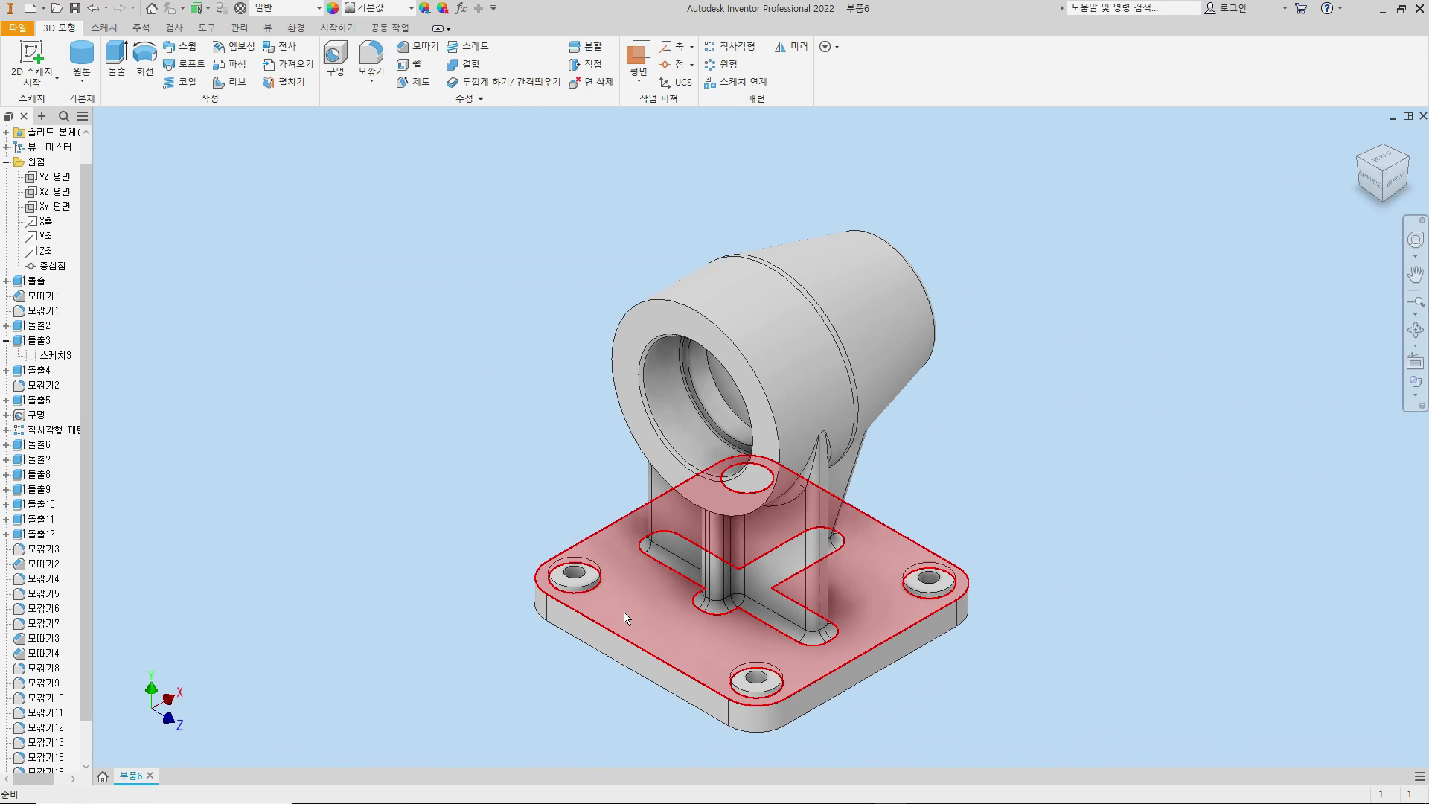
# - Fillet the base plate's upper outer edge and the base edges of the left and front bosses with a 3 mm radius
pyautogui.press('f')
pyautogui.click(681, 673)
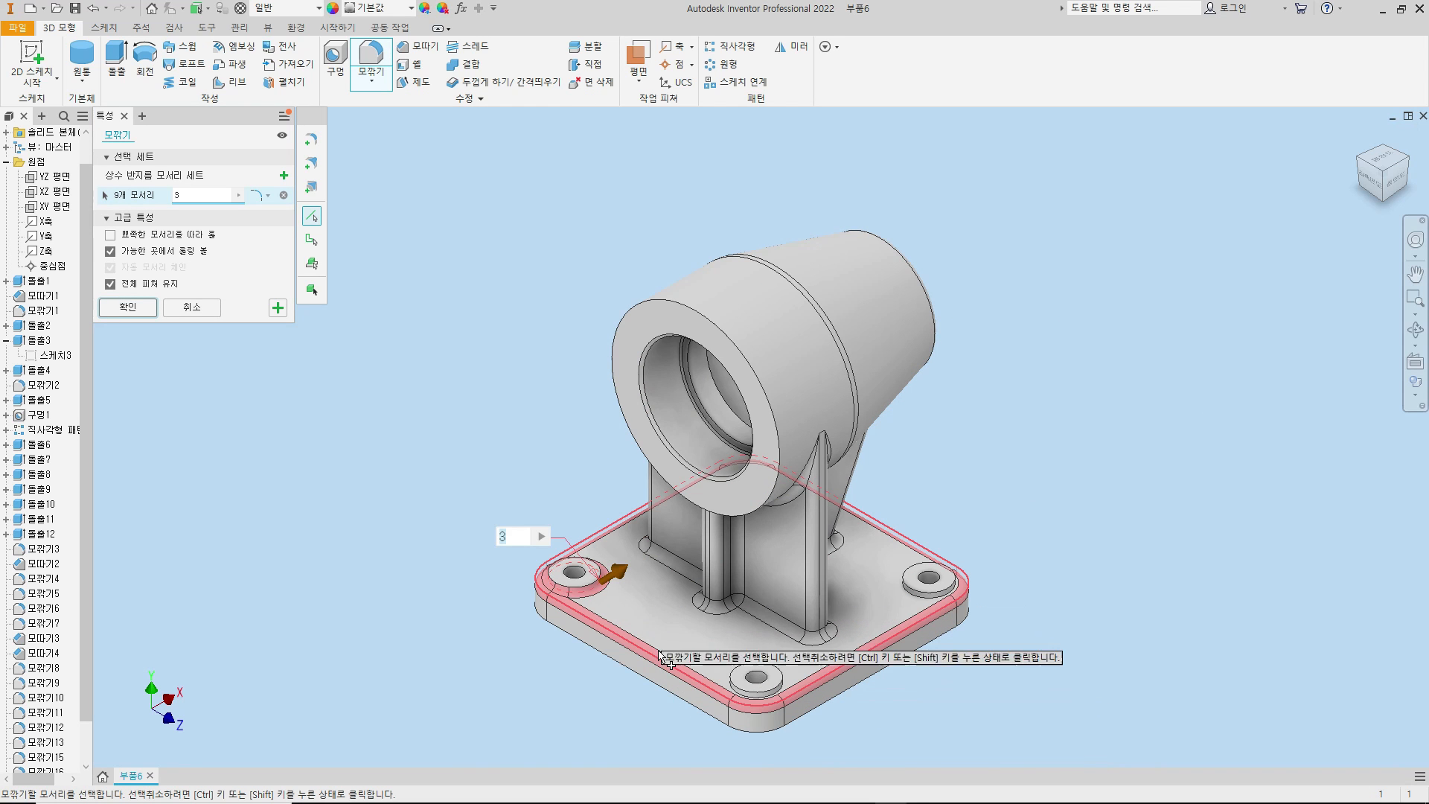
pyautogui.click(767, 694)
pyautogui.scroll(5, 769, 697)
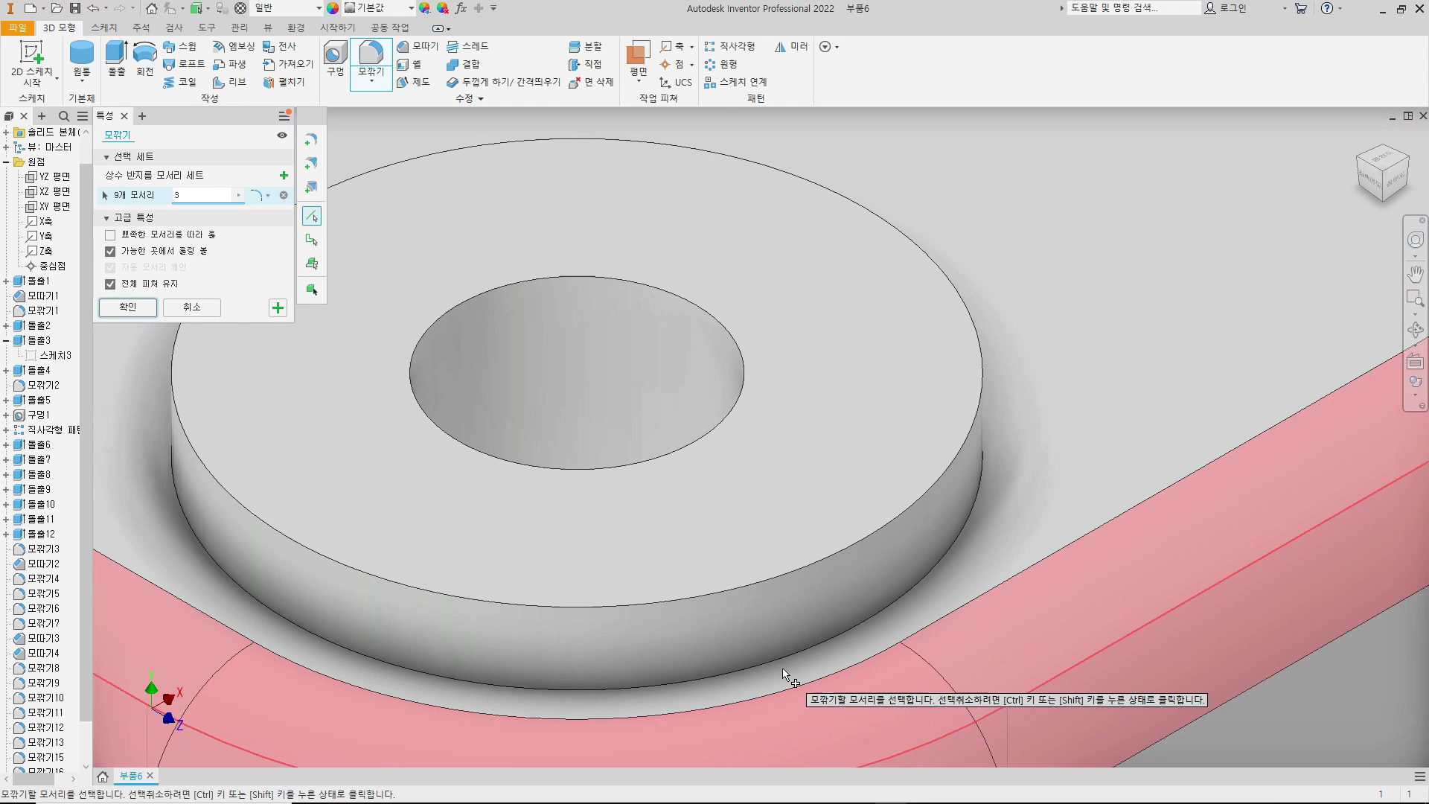
pyautogui.click(783, 655)
pyautogui.click(276, 306)
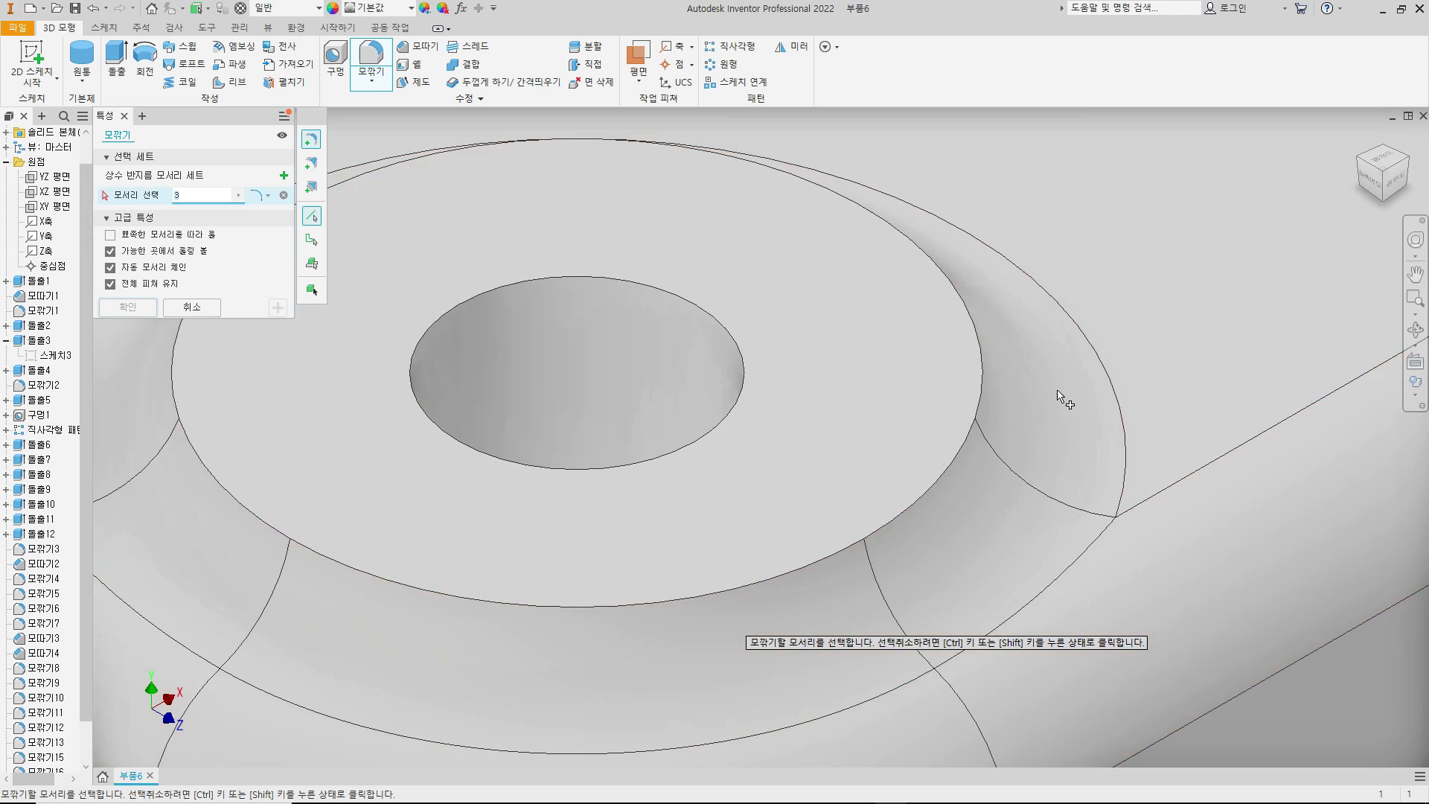
# - Fillet the base edges of the two remaining bosses on the base plate with a 3 mm radius
pyautogui.scroll(-8, 1079, 392)
pyautogui.click(1412, 162)
pyautogui.scroll(8, 906, 538)
pyautogui.click(904, 535)
pyautogui.scroll(-5, 860, 592)
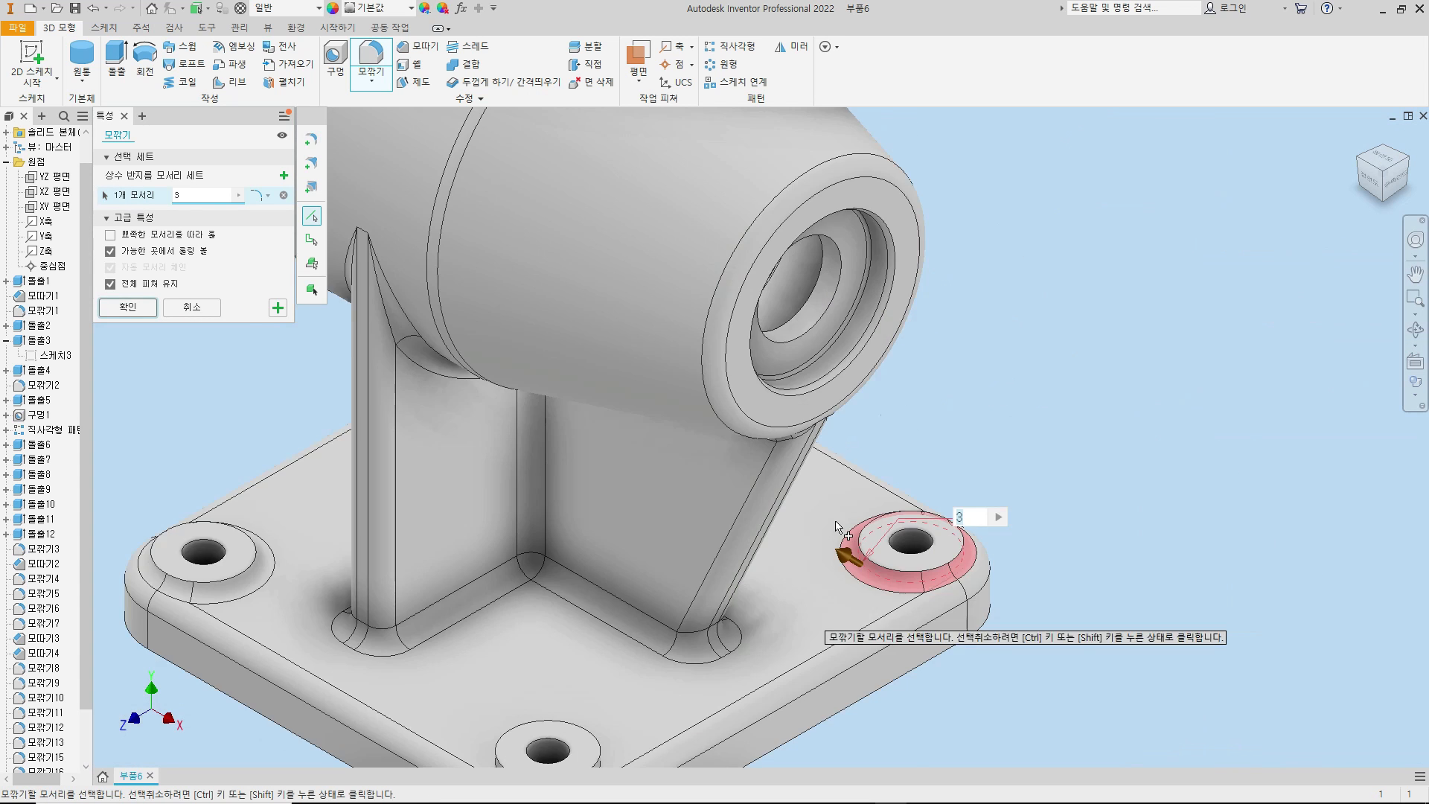
pyautogui.moveTo(836, 530); pyautogui.dragTo(974, 213, button='middle')
pyautogui.click(676, 478)
pyautogui.scroll(-8, 842, 479)
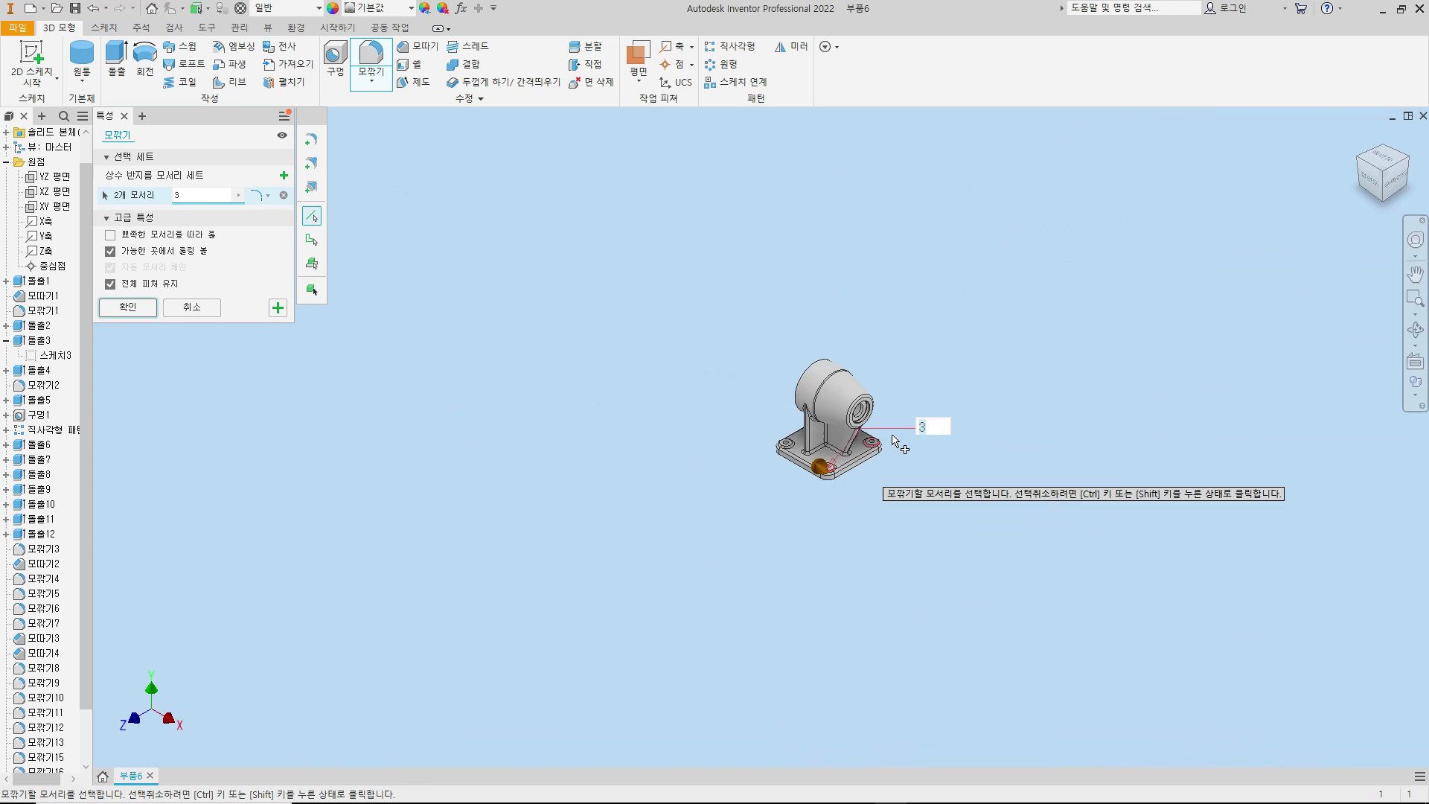
pyautogui.scroll(7, 979, 354)
pyautogui.moveTo(553, 491); pyautogui.dragTo(760, 440, button='middle')
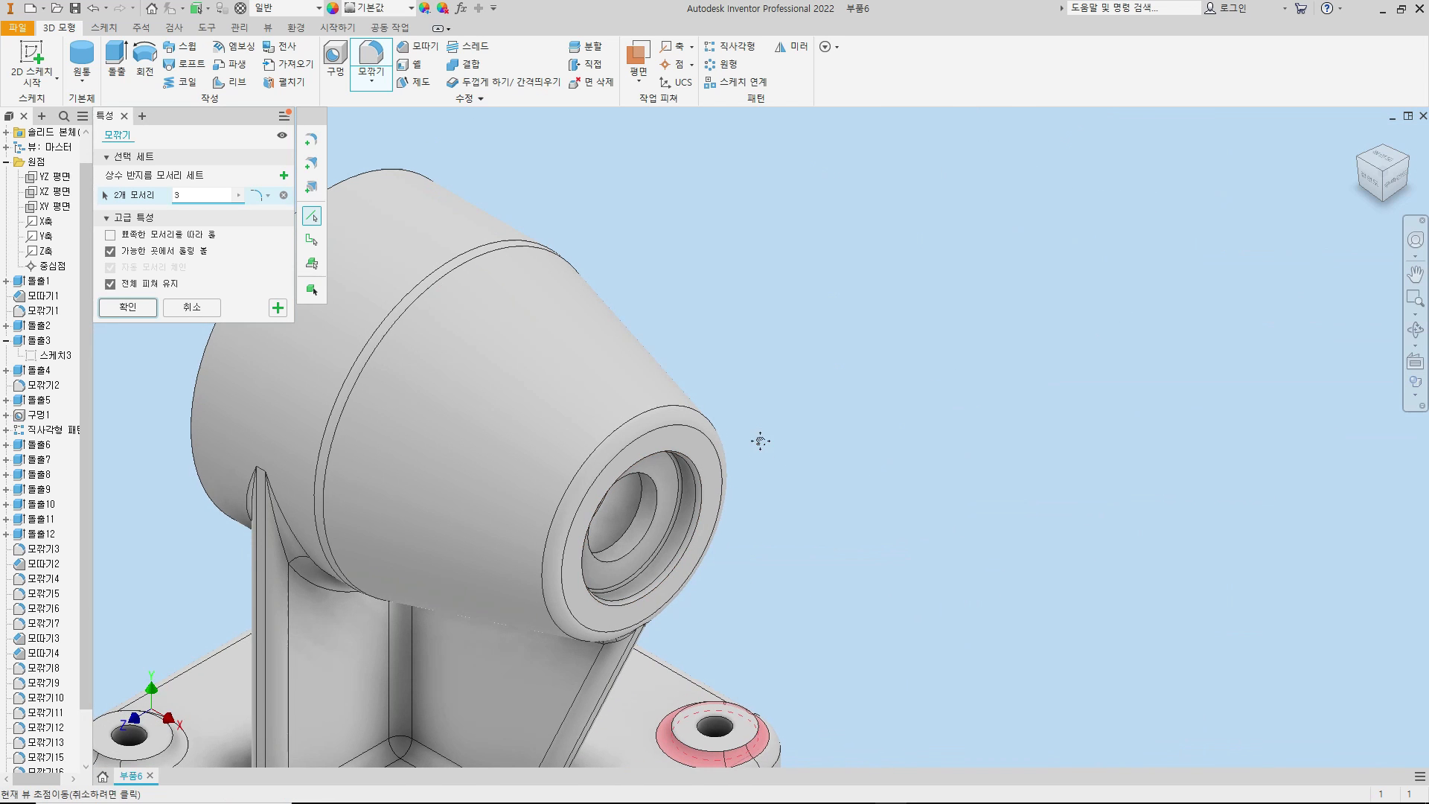
pyautogui.click(137, 305)
# - Start a sketch on the XY plane and slice the part at the sketch plane to expose the upper body wall
pyautogui.moveTo(957, 399); pyautogui.dragTo(1072, 332, button='middle')
pyautogui.press('F6')
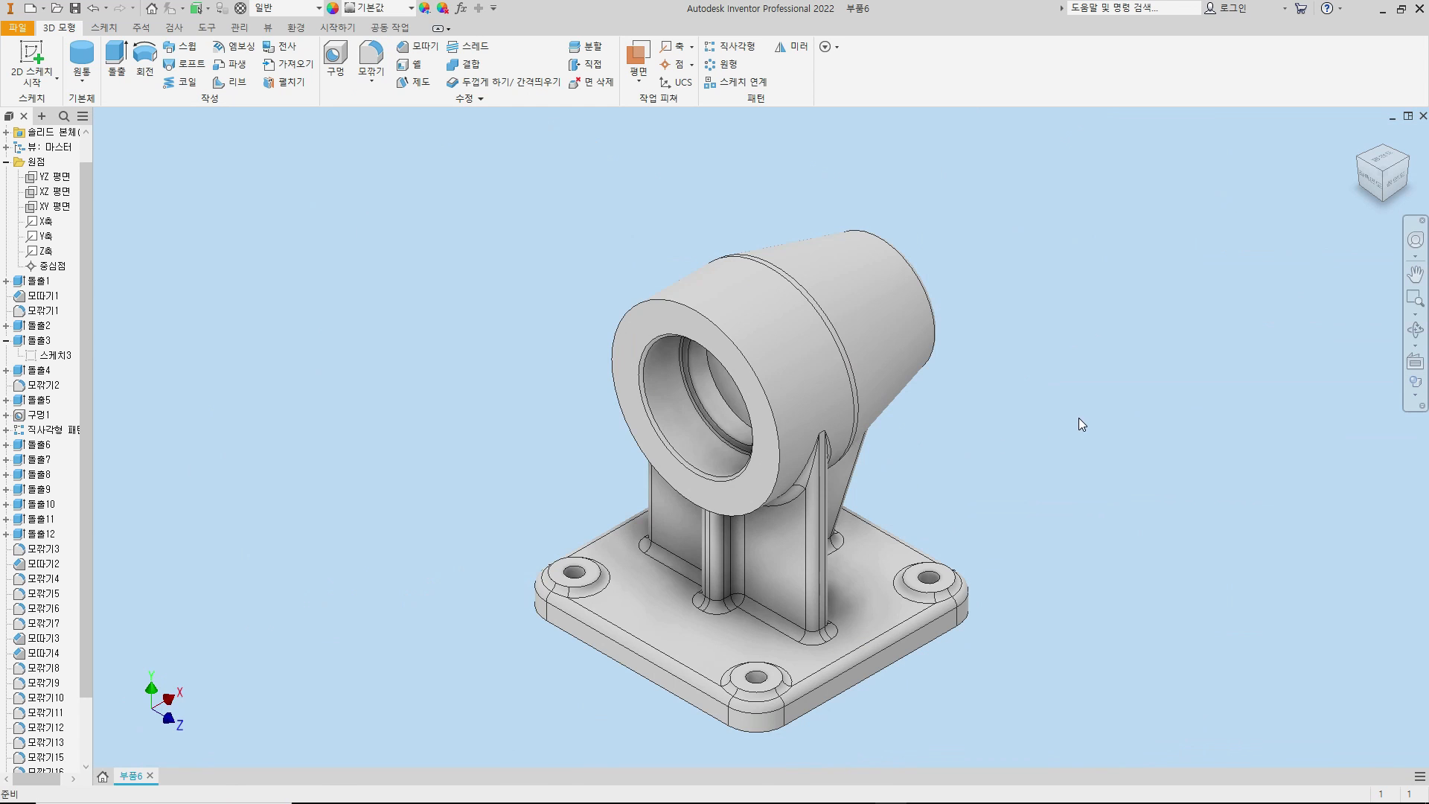
pyautogui.click(1409, 167)
pyautogui.click(1409, 165)
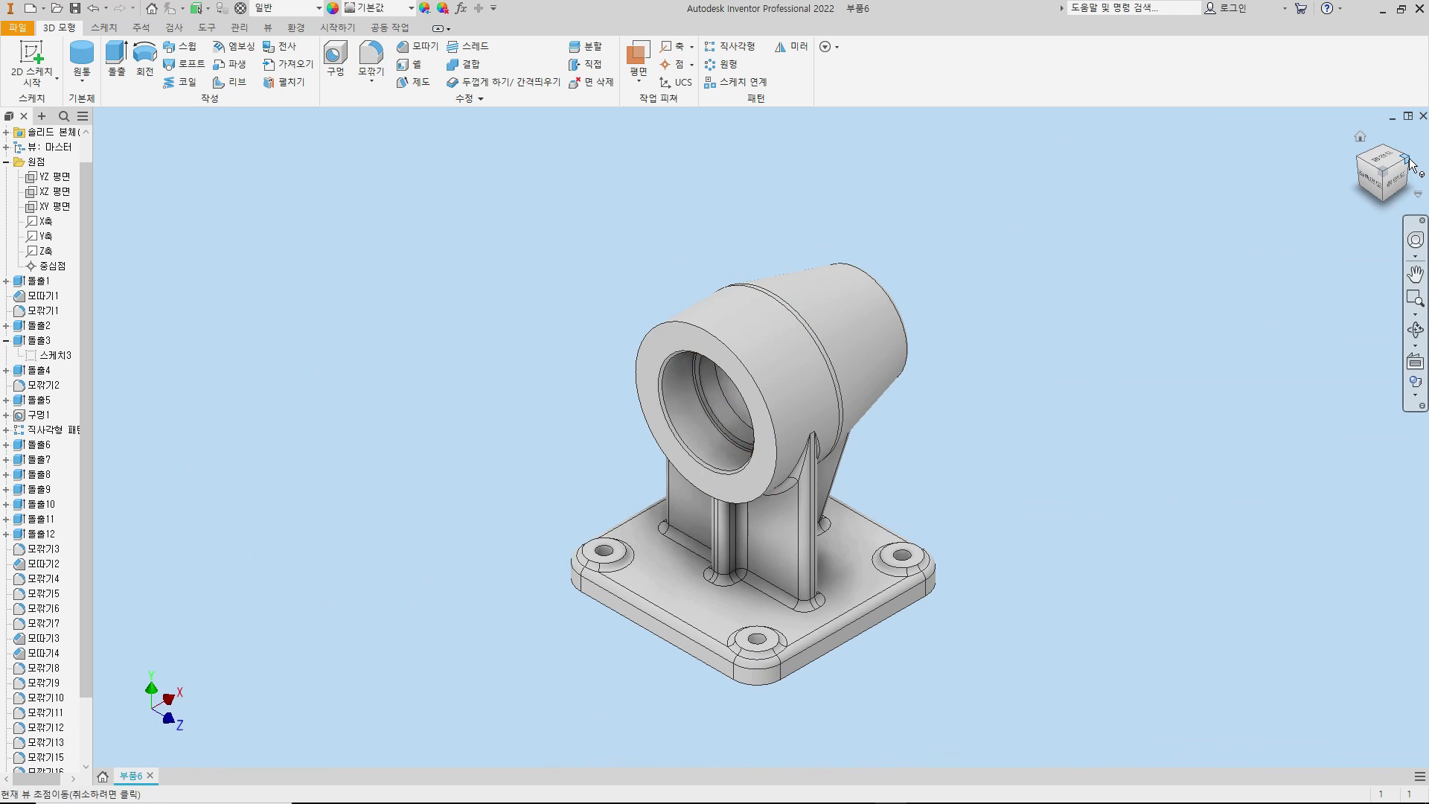
pyautogui.click(1411, 167)
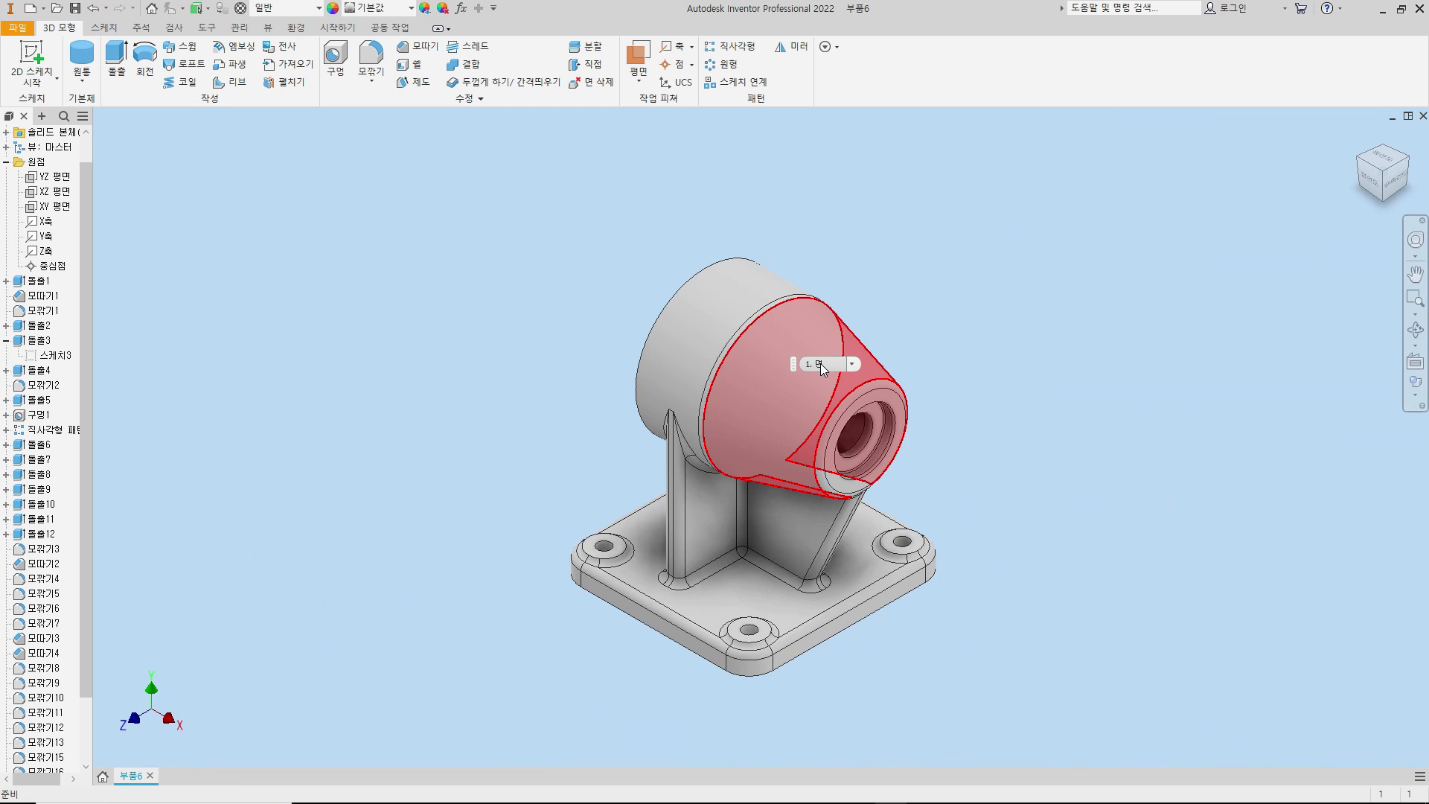
pyautogui.click(44, 211)
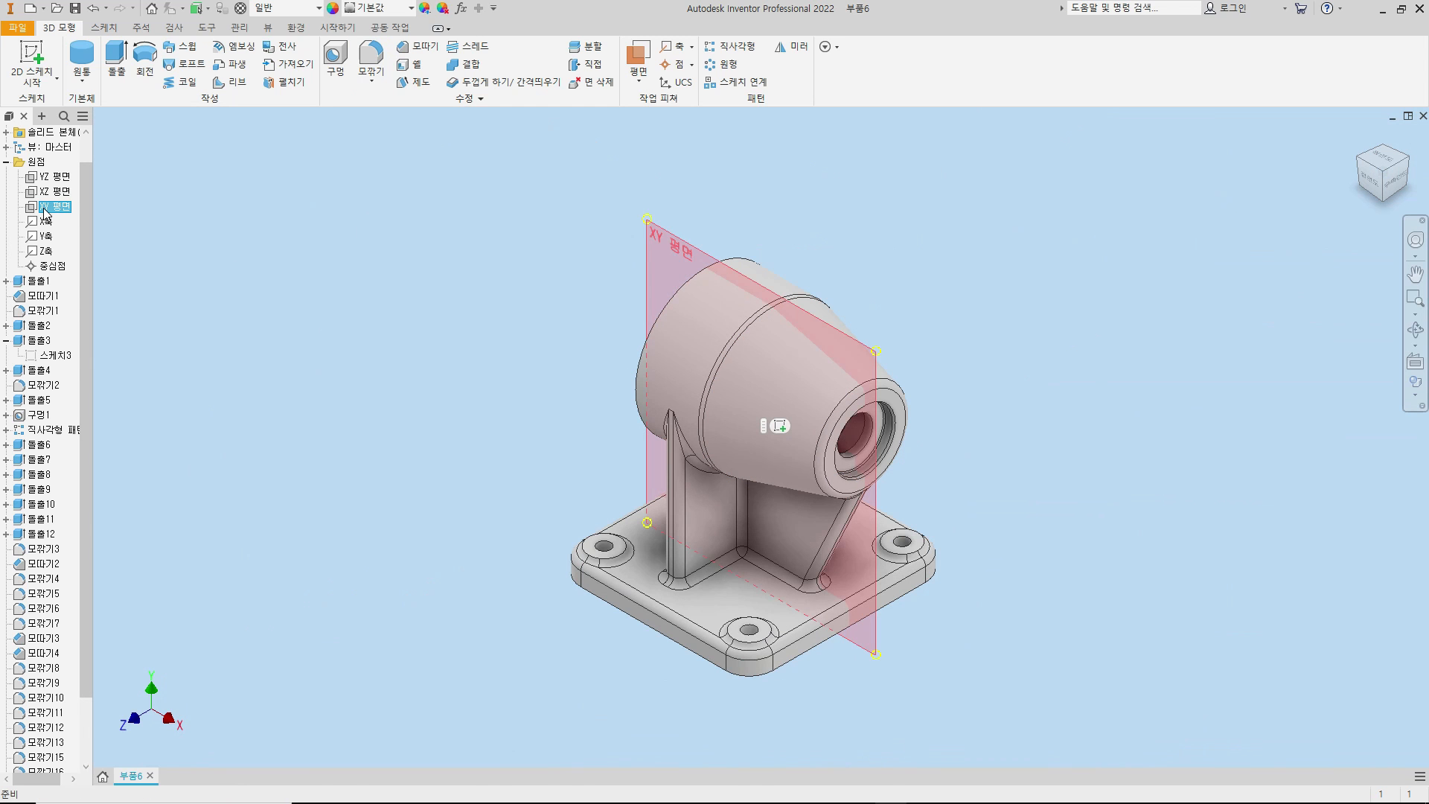
pyautogui.press('s')
pyautogui.press('F7')
pyautogui.scroll(-6, 1149, 307)
pyautogui.moveTo(654, 379); pyautogui.dragTo(1415, 342, button='middle')
pyautogui.moveTo(1067, 390); pyautogui.dragTo(779, 373, button='middle')
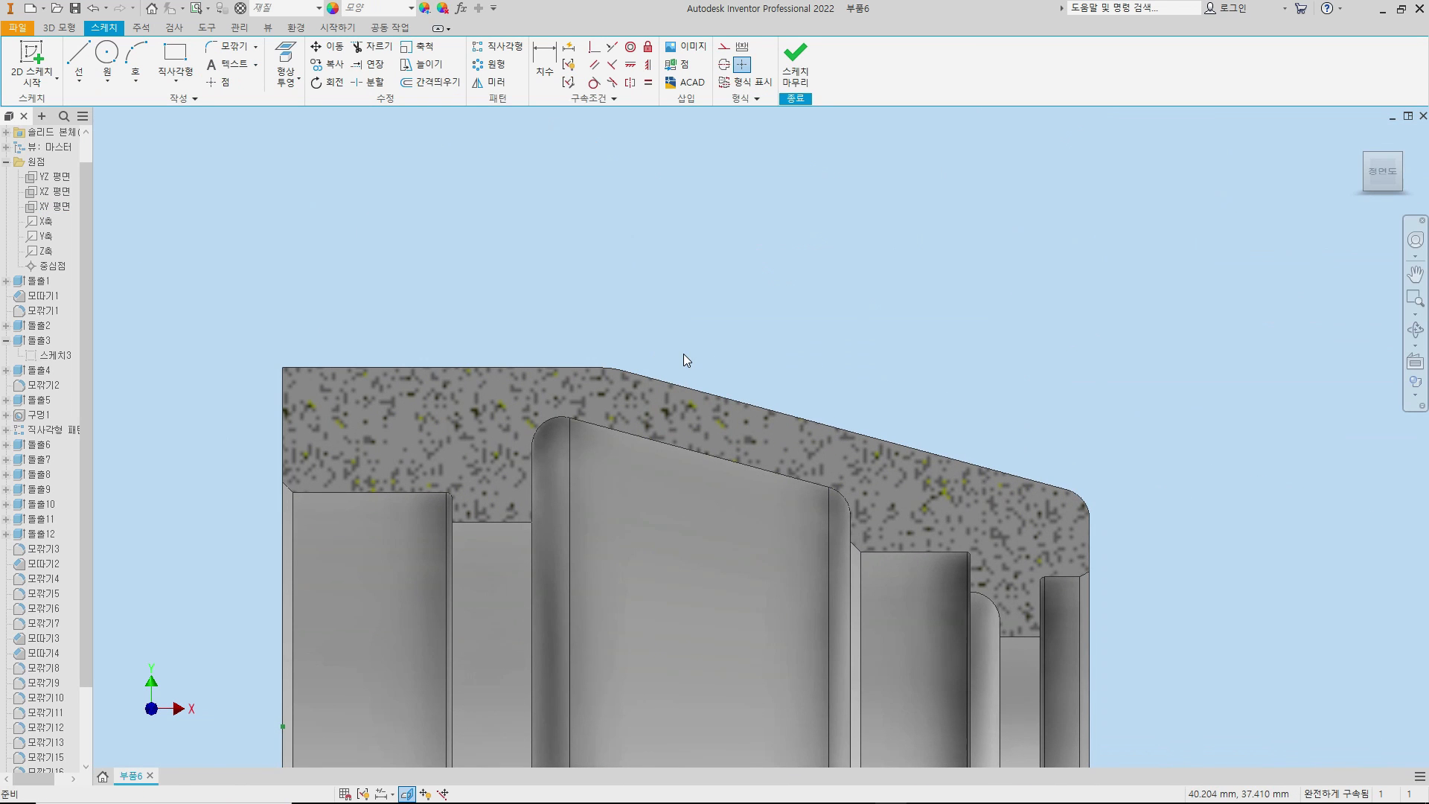
# - Sketch a rectangle across the start of the upper conical wall and project the cylindrical section's upper edge
pyautogui.click(179, 74)
pyautogui.click(632, 331)
pyautogui.click(696, 417)
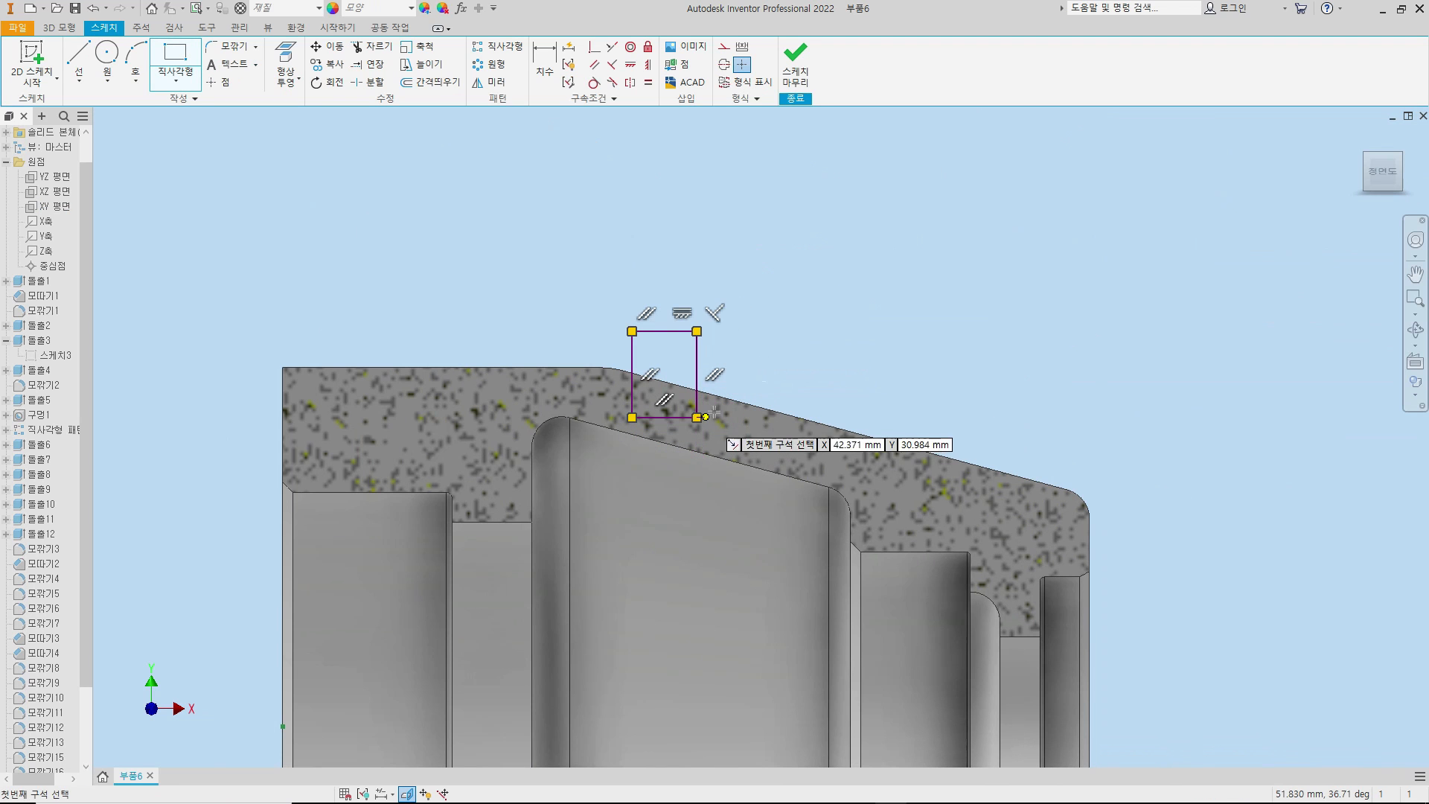
pyautogui.press('Escape')
pyautogui.click(295, 69)
pyautogui.click(491, 367)
pyautogui.press('Escape')
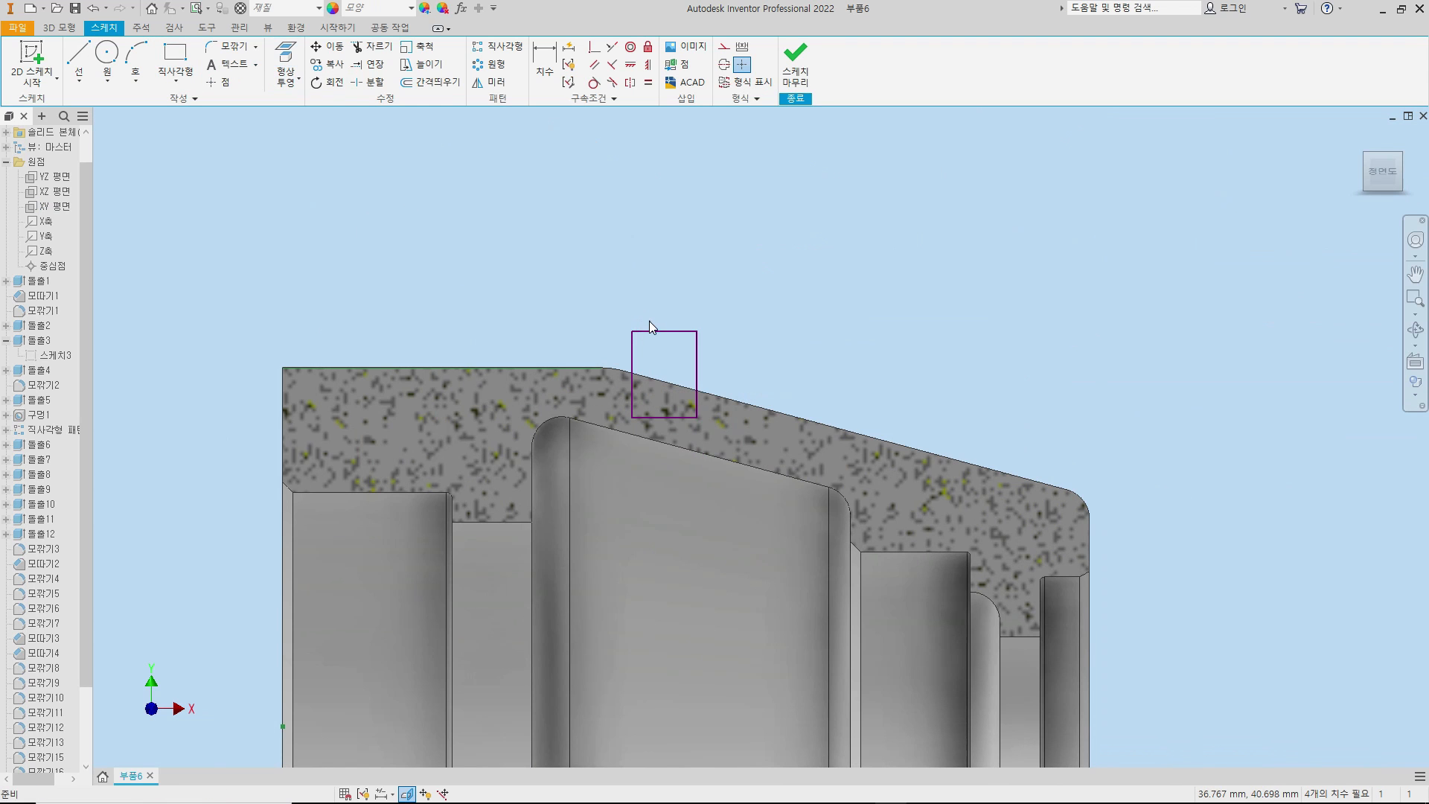
# - Dimension the rectangle's top side 2 mm above the projected edge and shorten the rectangle so its lower side stays within the wall
pyautogui.press('d')
pyautogui.click(559, 368)
pyautogui.click(681, 332)
pyautogui.click(807, 347)
pyautogui.write('2')
pyautogui.press('Return')
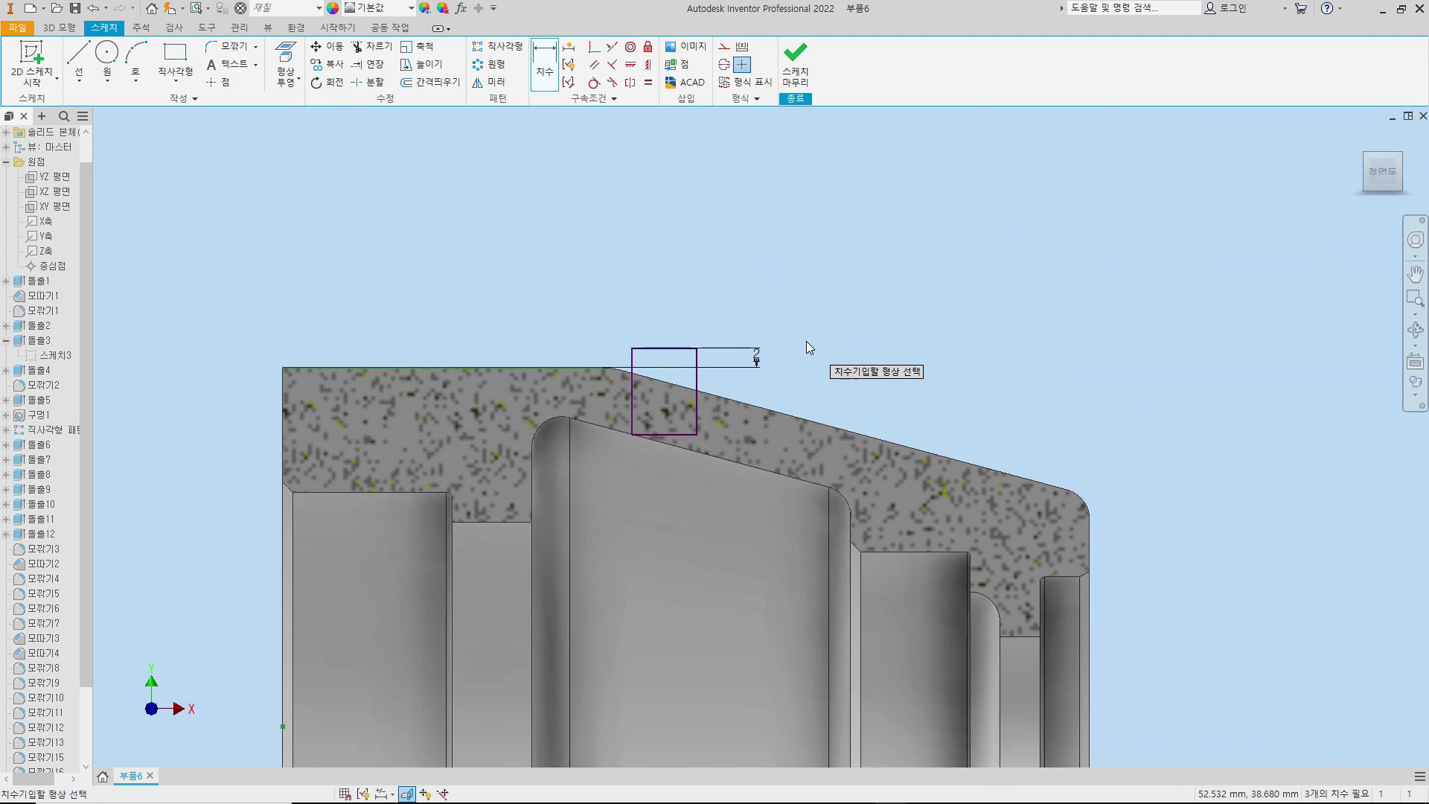
pyautogui.press('Escape')
pyautogui.moveTo(658, 434); pyautogui.dragTo(658, 417)
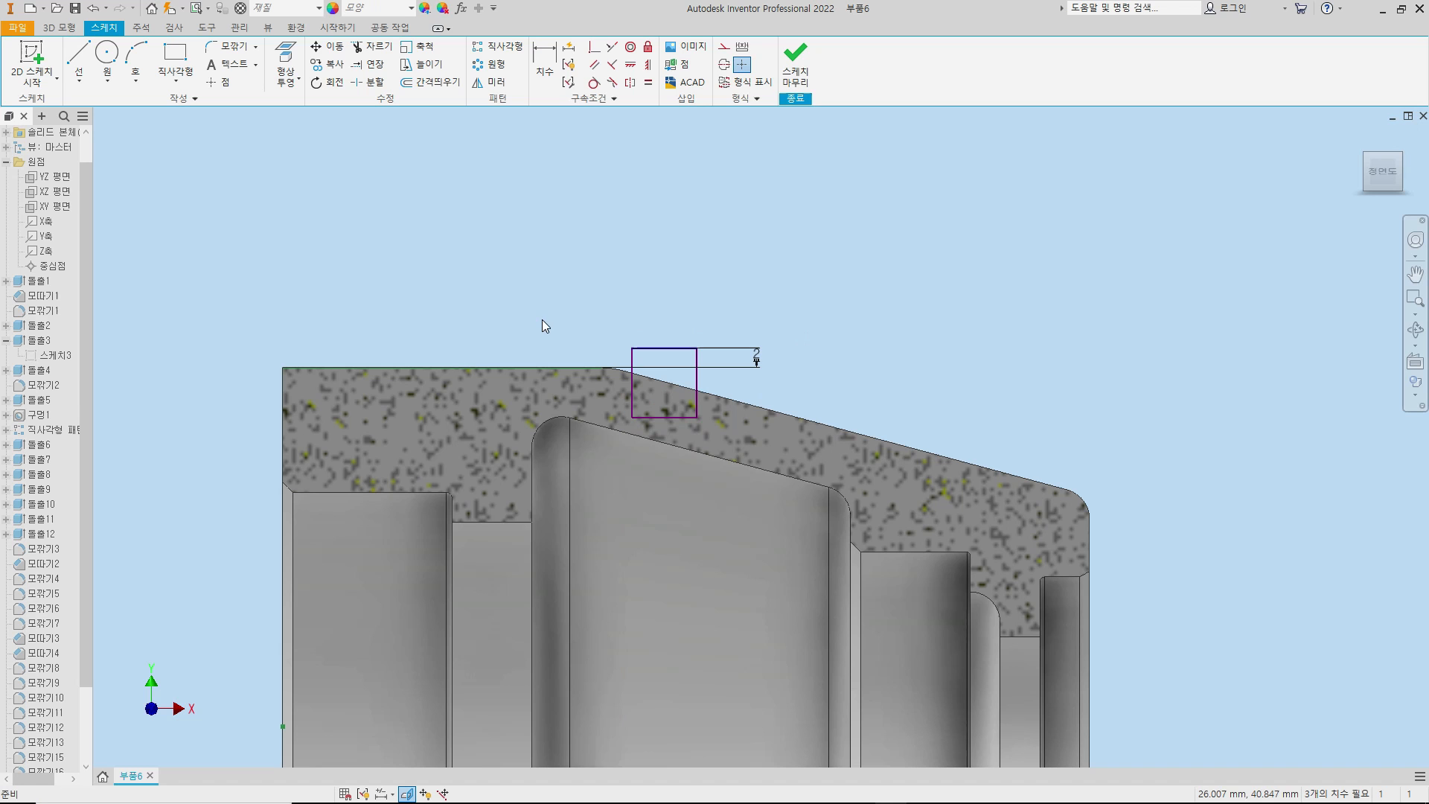
# - Dimension the rectangle's far vertical side 40 mm from the body's wide end face
pyautogui.press('d')
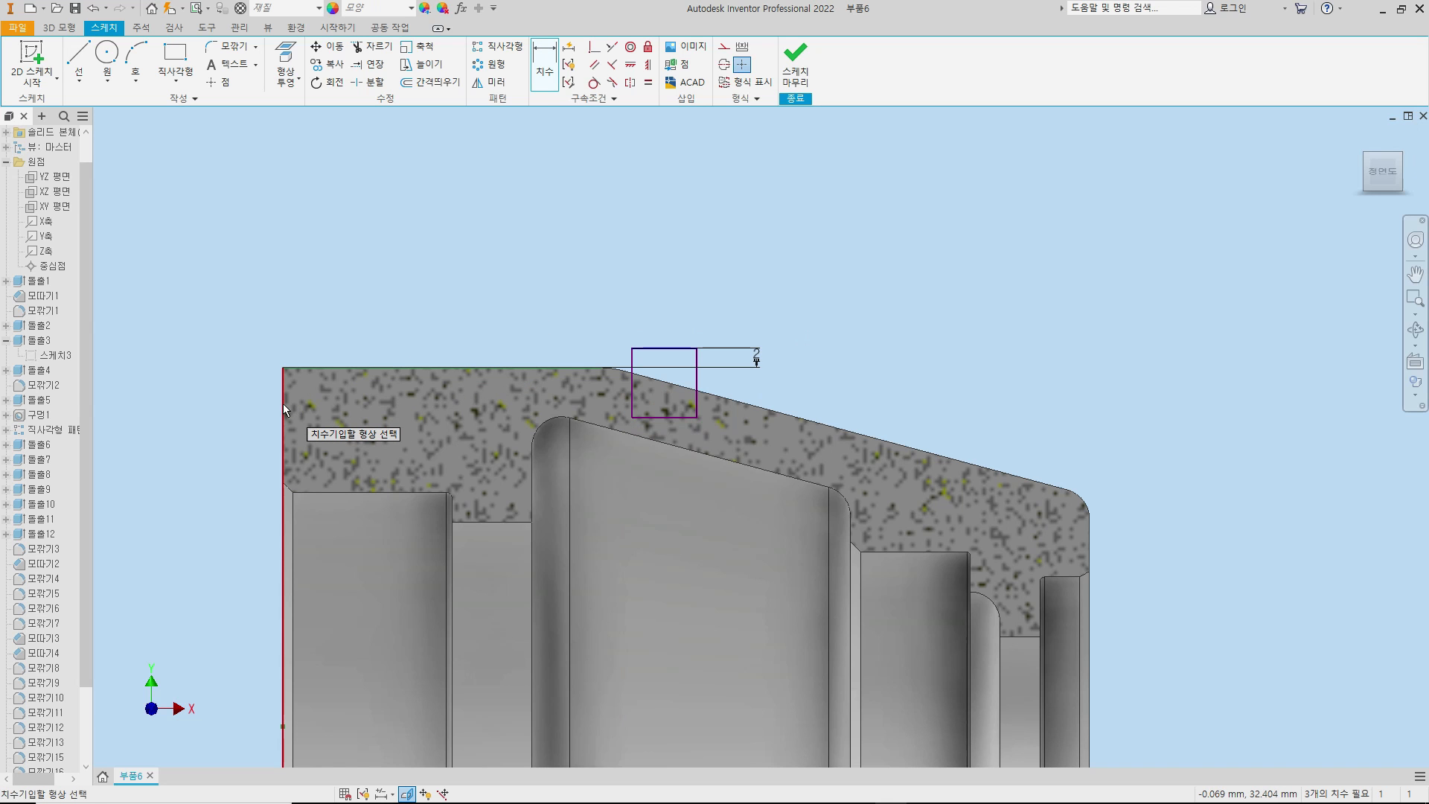
pyautogui.click(283, 403)
pyautogui.click(696, 384)
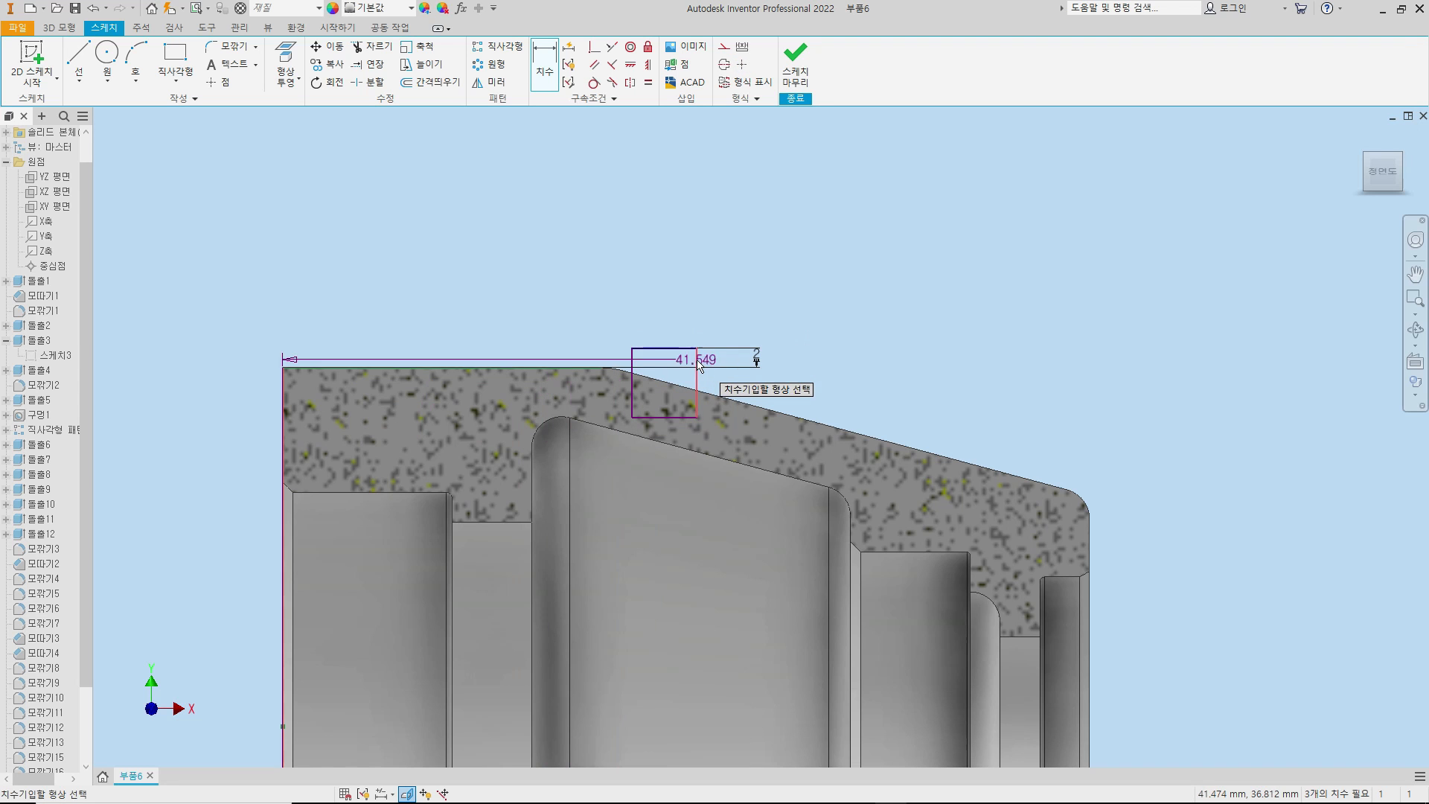
pyautogui.click(553, 227)
pyautogui.write('4')
pyautogui.press('Return')
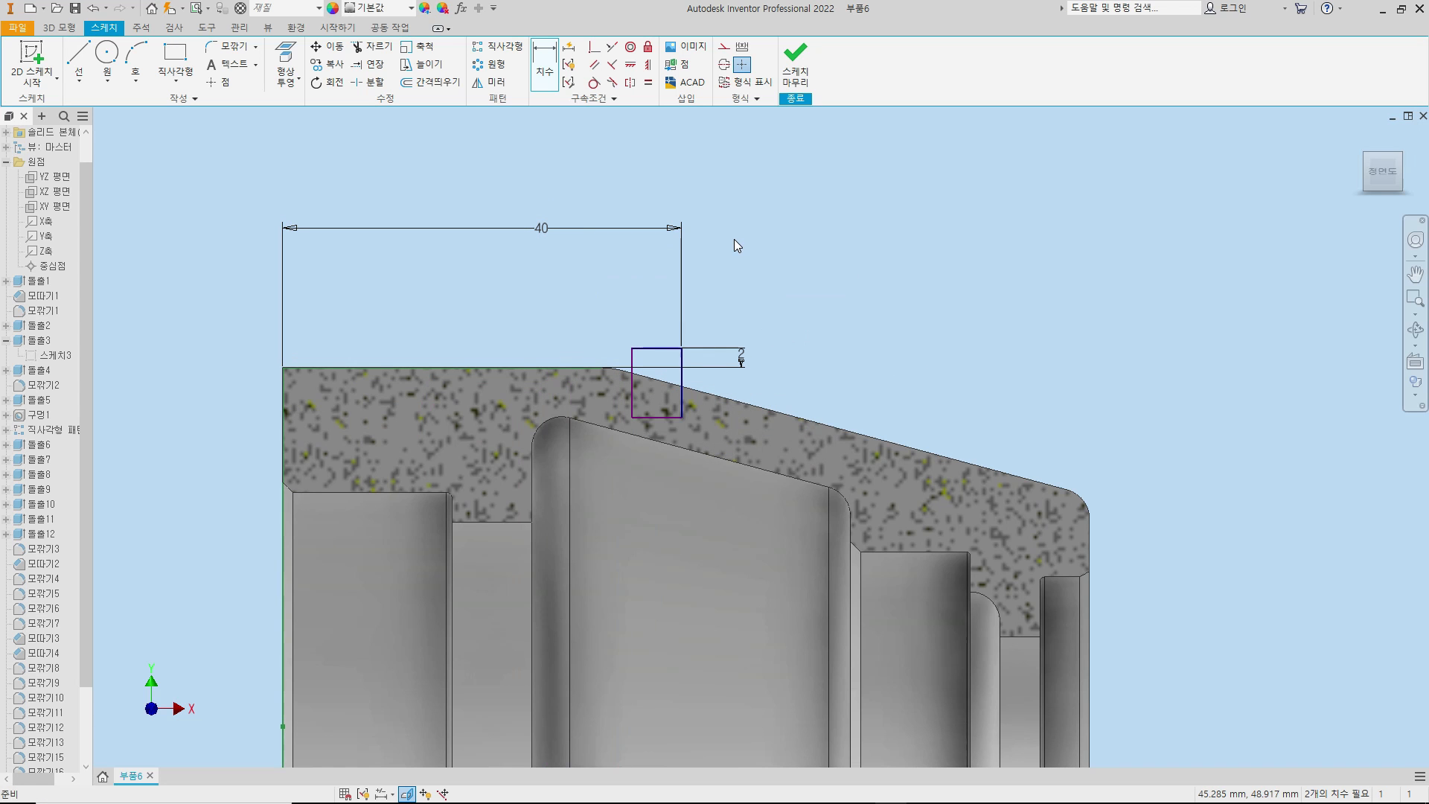
# - Revolve the rectangle 360° about its vertical side at 40 mm to join a round boss onto the body's top
pyautogui.press('r')
pyautogui.scroll(-2, 787, 322)
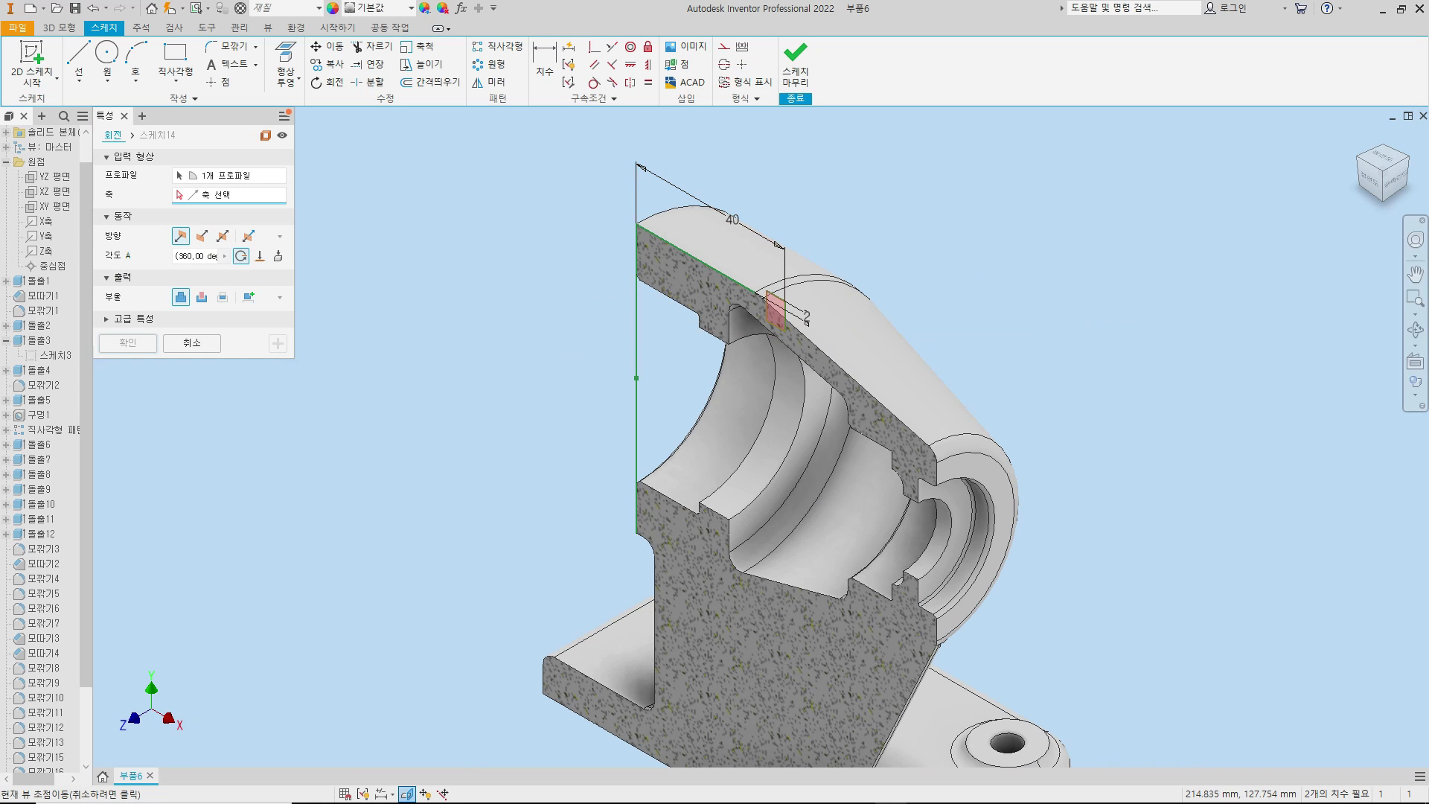
pyautogui.scroll(5, 745, 311)
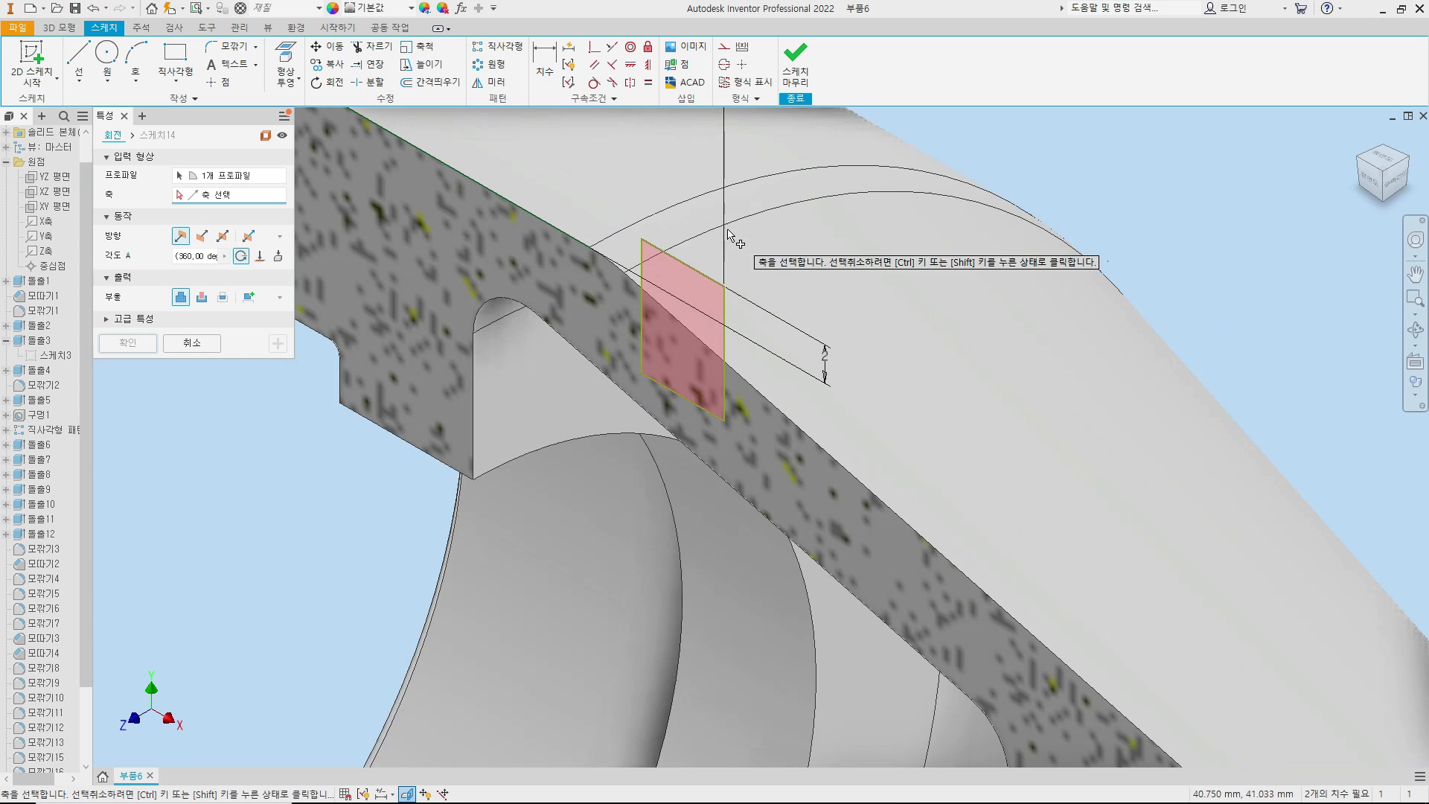
pyautogui.click(726, 313)
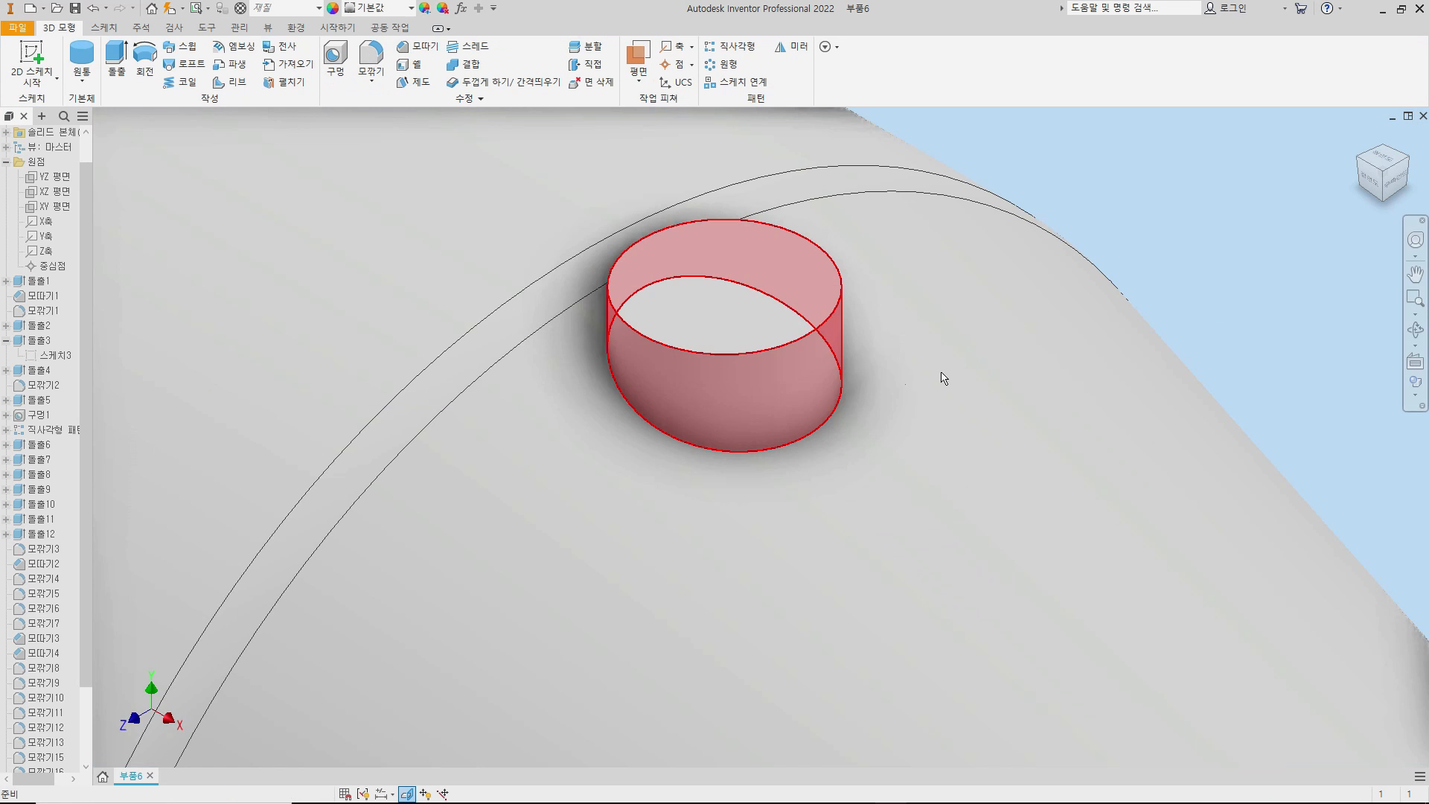
# - Section the view on the XY plane to cut through the new top boss and the bore
pyautogui.scroll(-5, 941, 377)
pyautogui.moveTo(1040, 280); pyautogui.dragTo(1065, 254, button='middle')
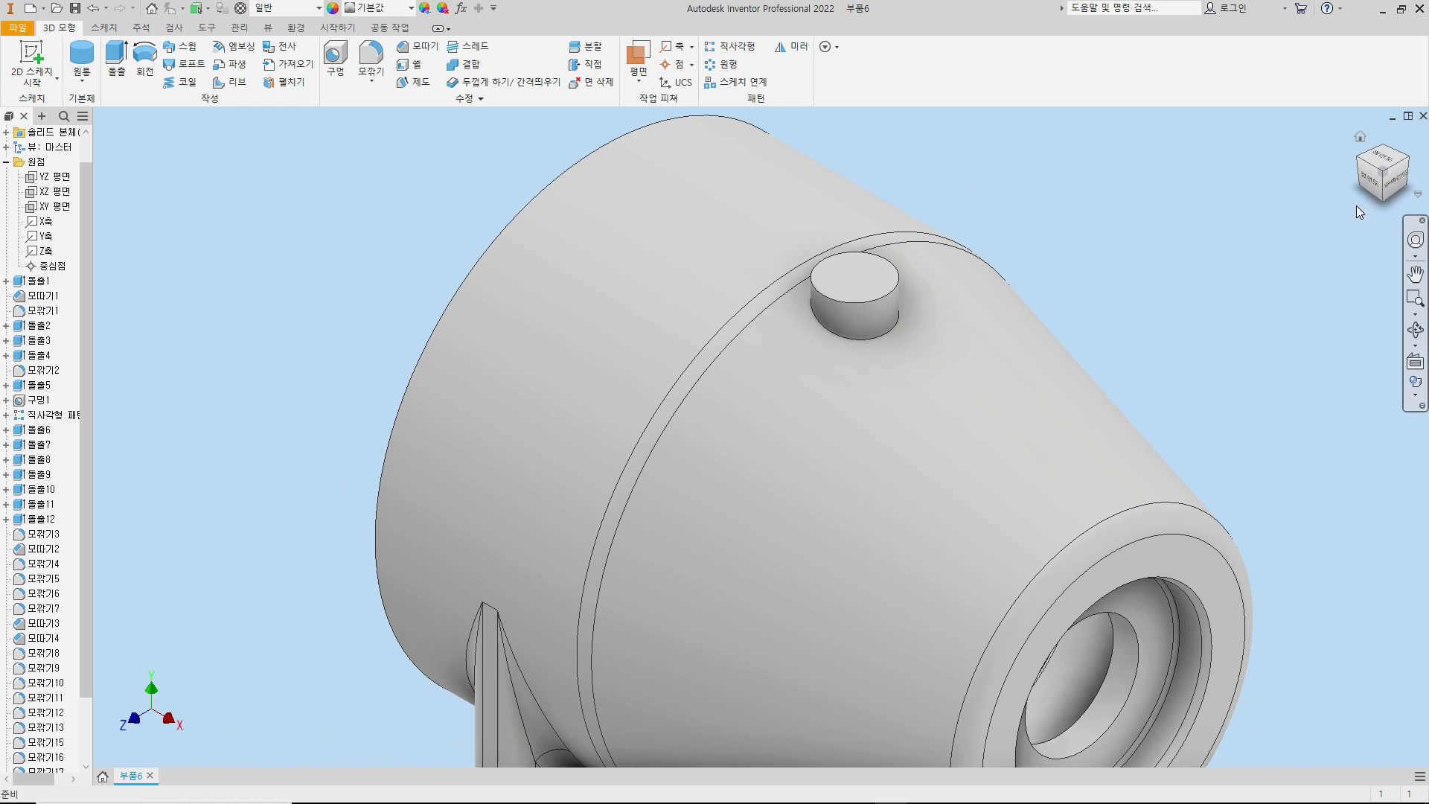
pyautogui.click(1361, 163)
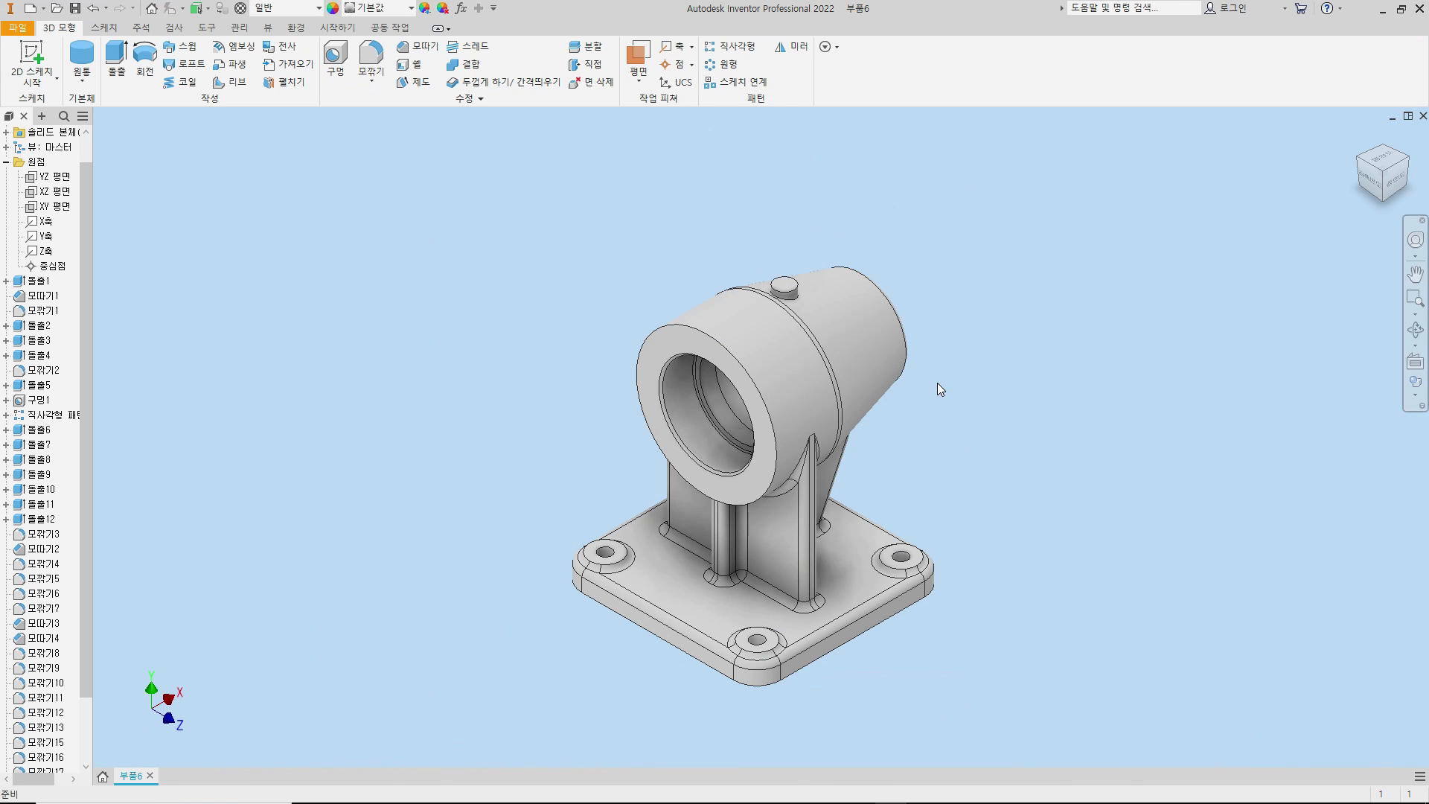
pyautogui.scroll(4, 937, 402)
pyautogui.press('F7')
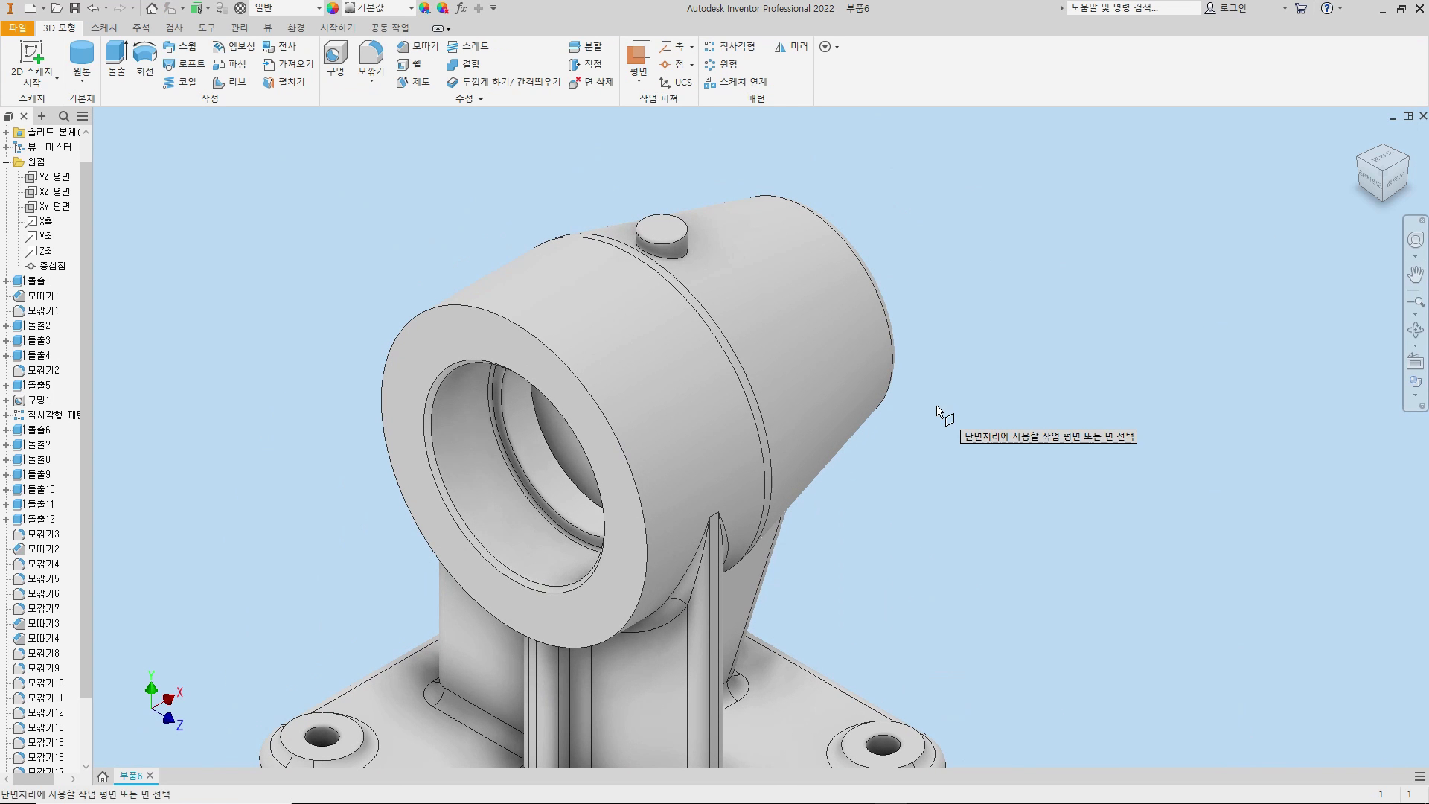
pyautogui.click(62, 208)
pyautogui.press('Return')
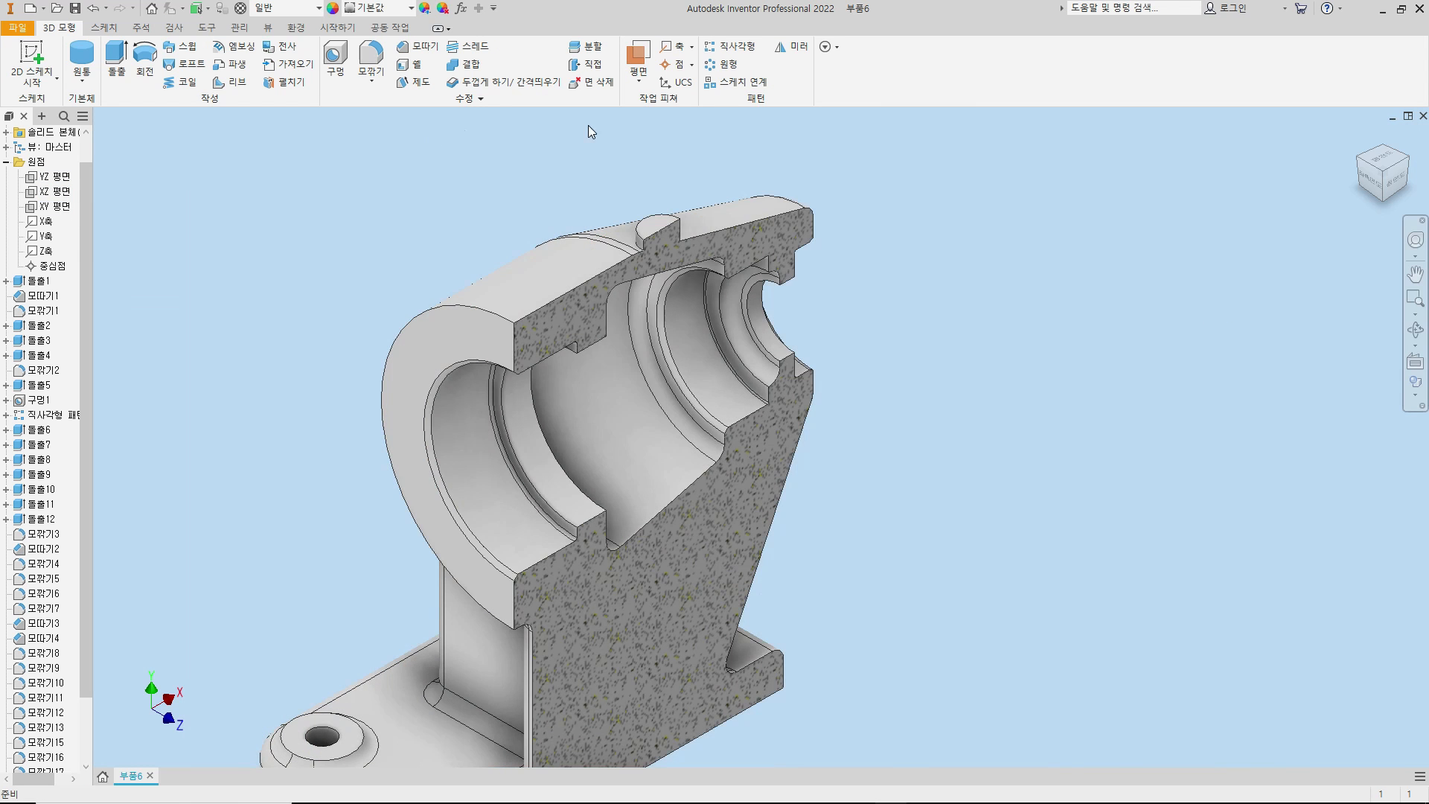
# - Start a hole on the top boss's flat face and make it concentric with the boss's circular edge
pyautogui.scroll(5, 586, 145)
pyautogui.click(335, 58)
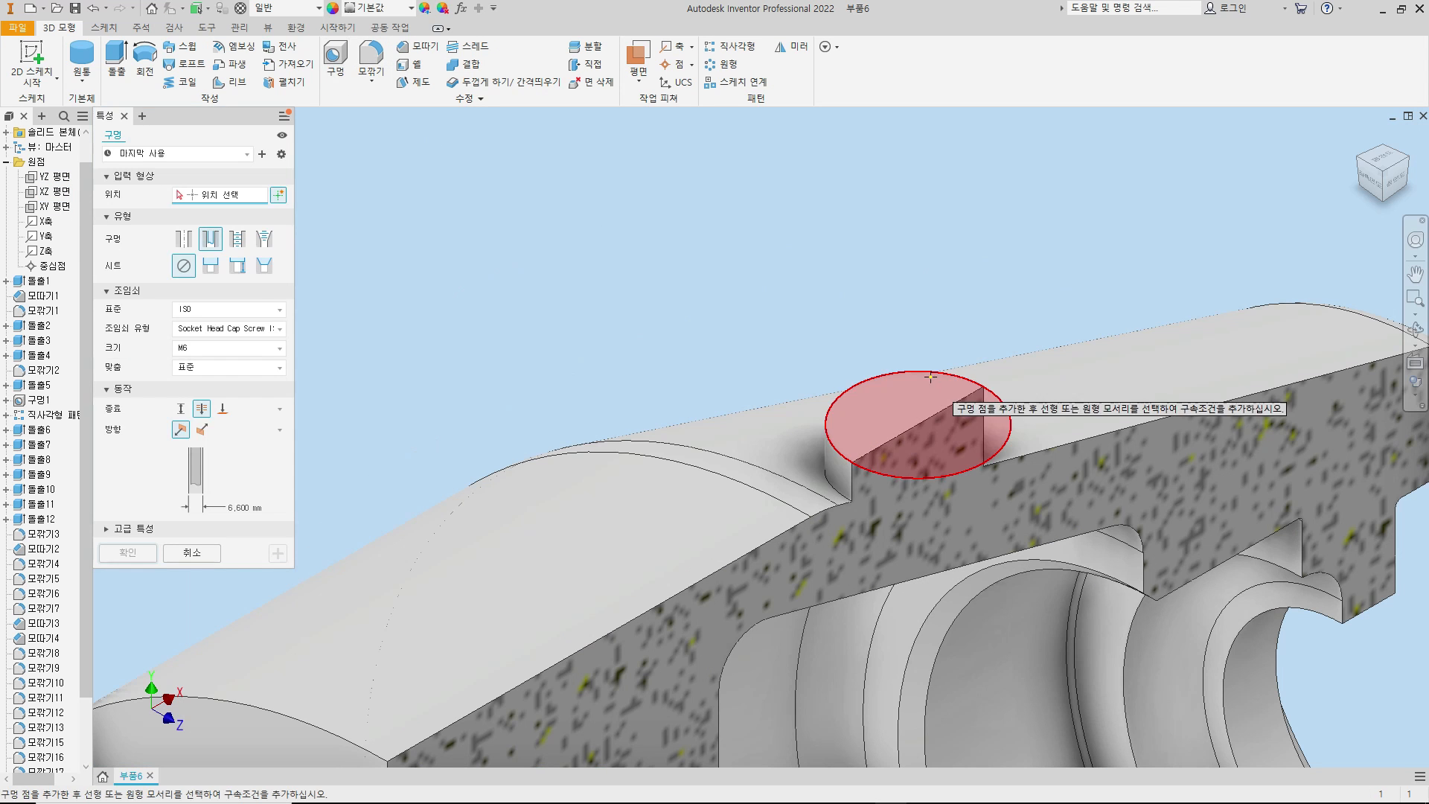
pyautogui.click(937, 400)
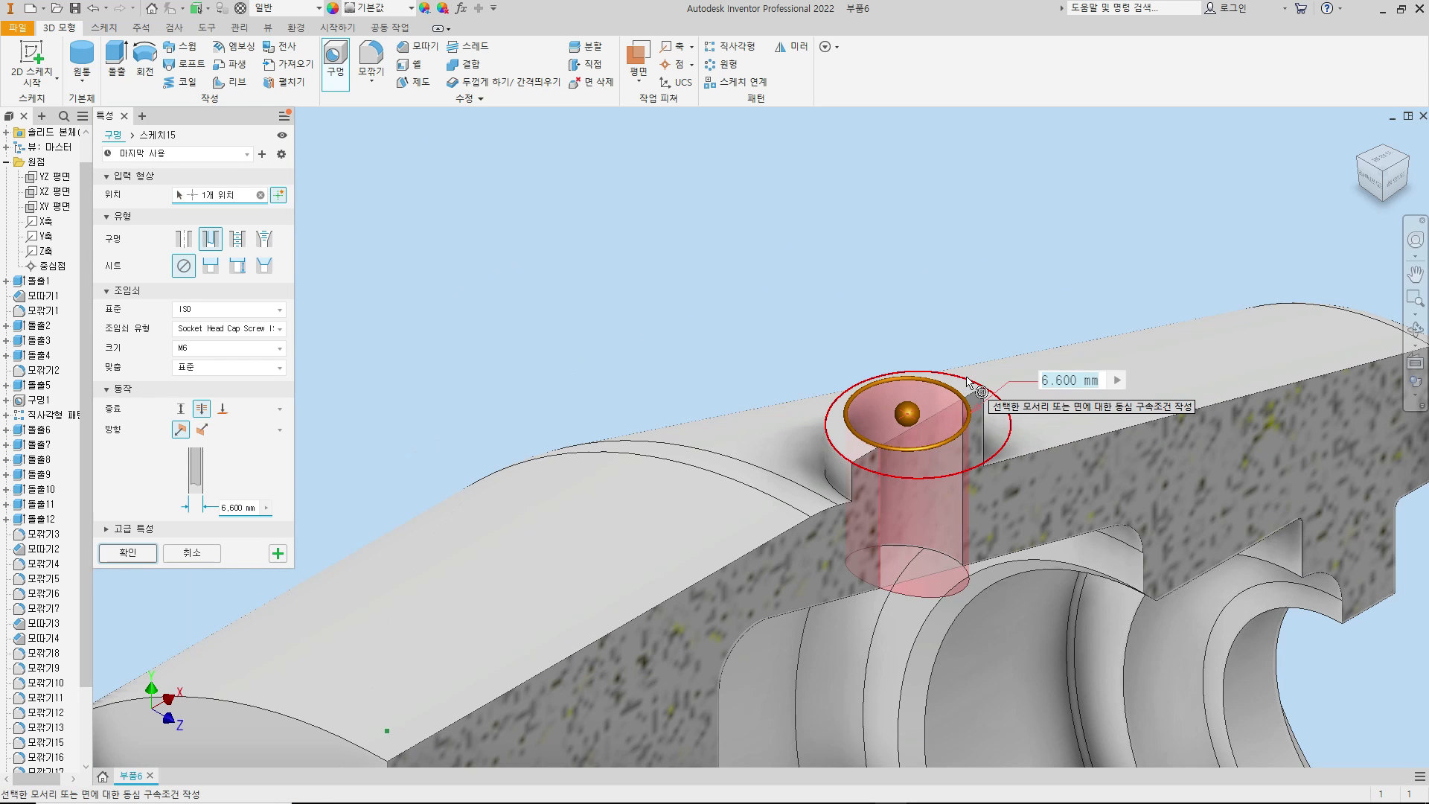
pyautogui.click(968, 382)
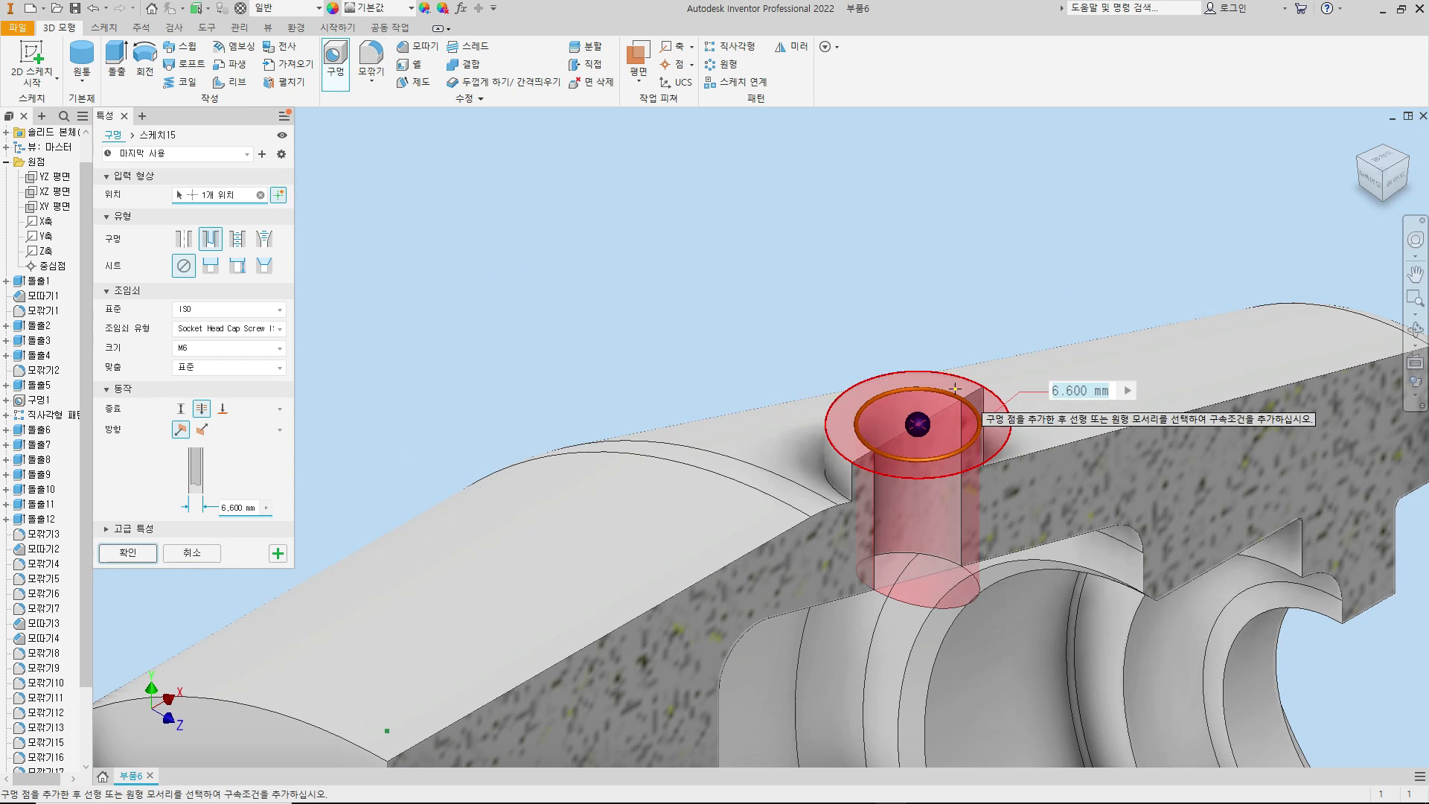
# - Make the top boss hole a tapped hole with ISO Metric profile thread, size 6, designation M6x0.75
pyautogui.click(240, 239)
pyautogui.click(226, 311)
pyautogui.click(212, 365)
pyautogui.click(206, 336)
pyautogui.scroll(1, 201, 391)
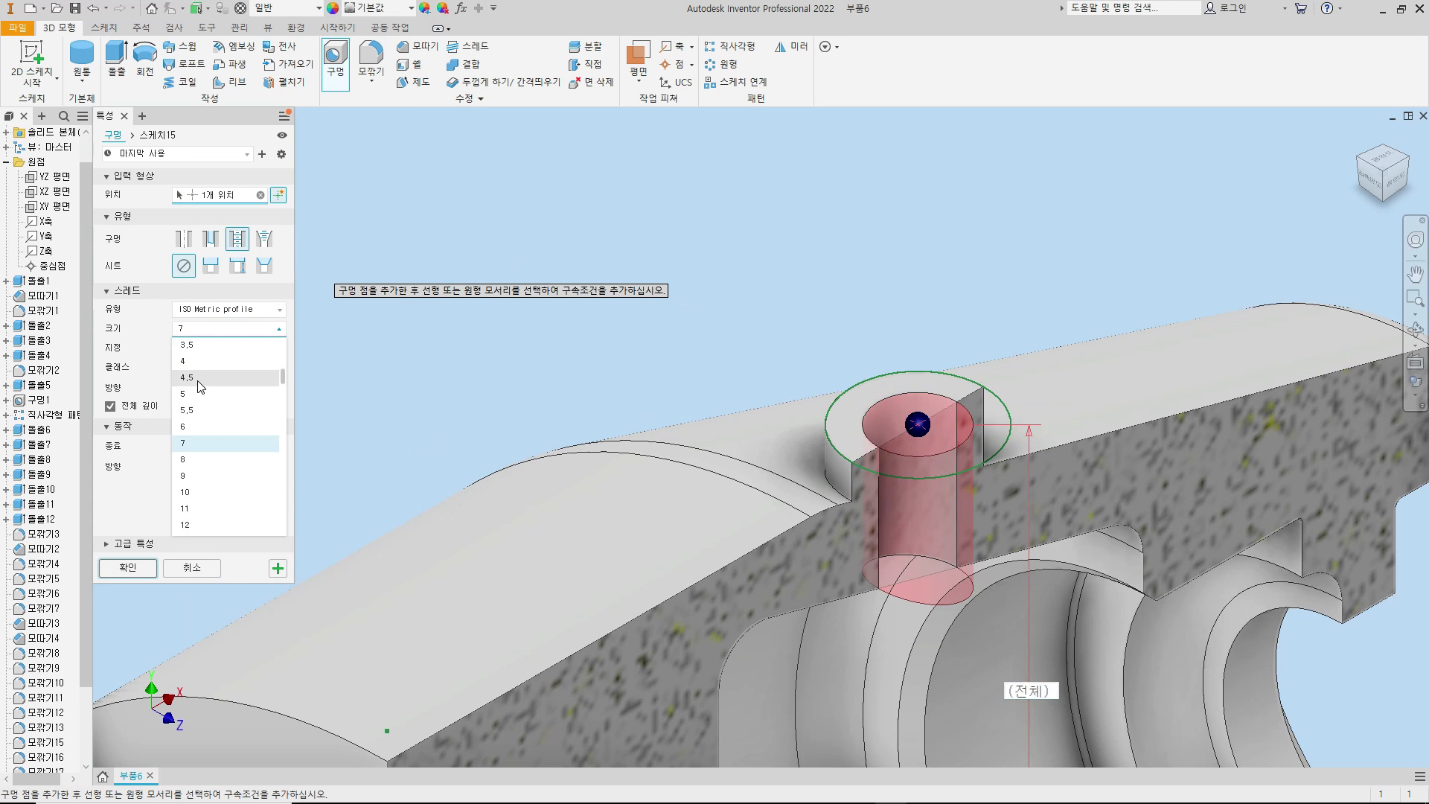
pyautogui.click(204, 371)
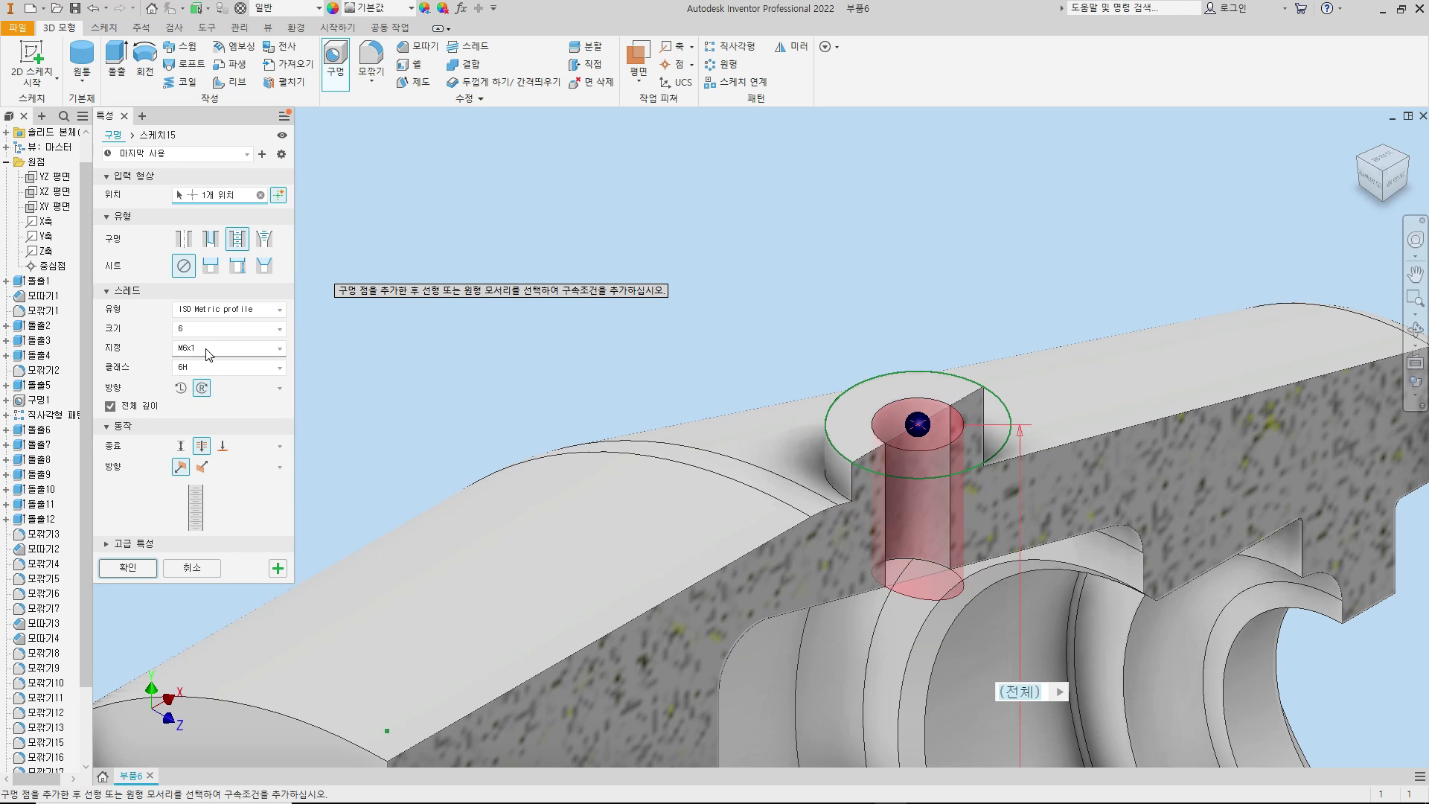
pyautogui.click(223, 348)
pyautogui.click(205, 389)
# - Limit the full-depth tapped hole to a 22.5 mm distance and create it through the boss into the bore
pyautogui.scroll(5, 968, 456)
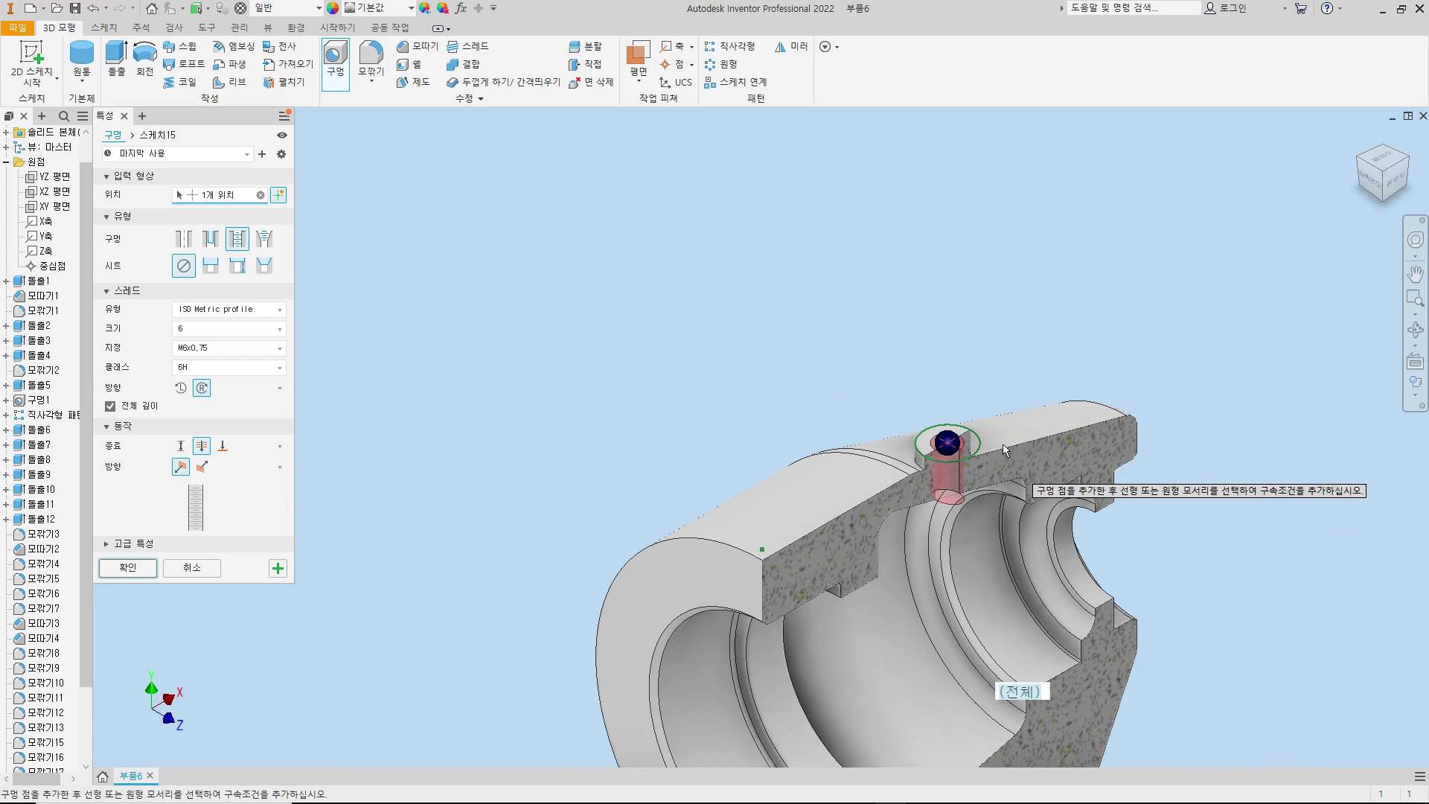
pyautogui.moveTo(1009, 461); pyautogui.dragTo(942, 332, button='middle')
pyautogui.moveTo(320, 412); pyautogui.dragTo(348, 347, button='middle')
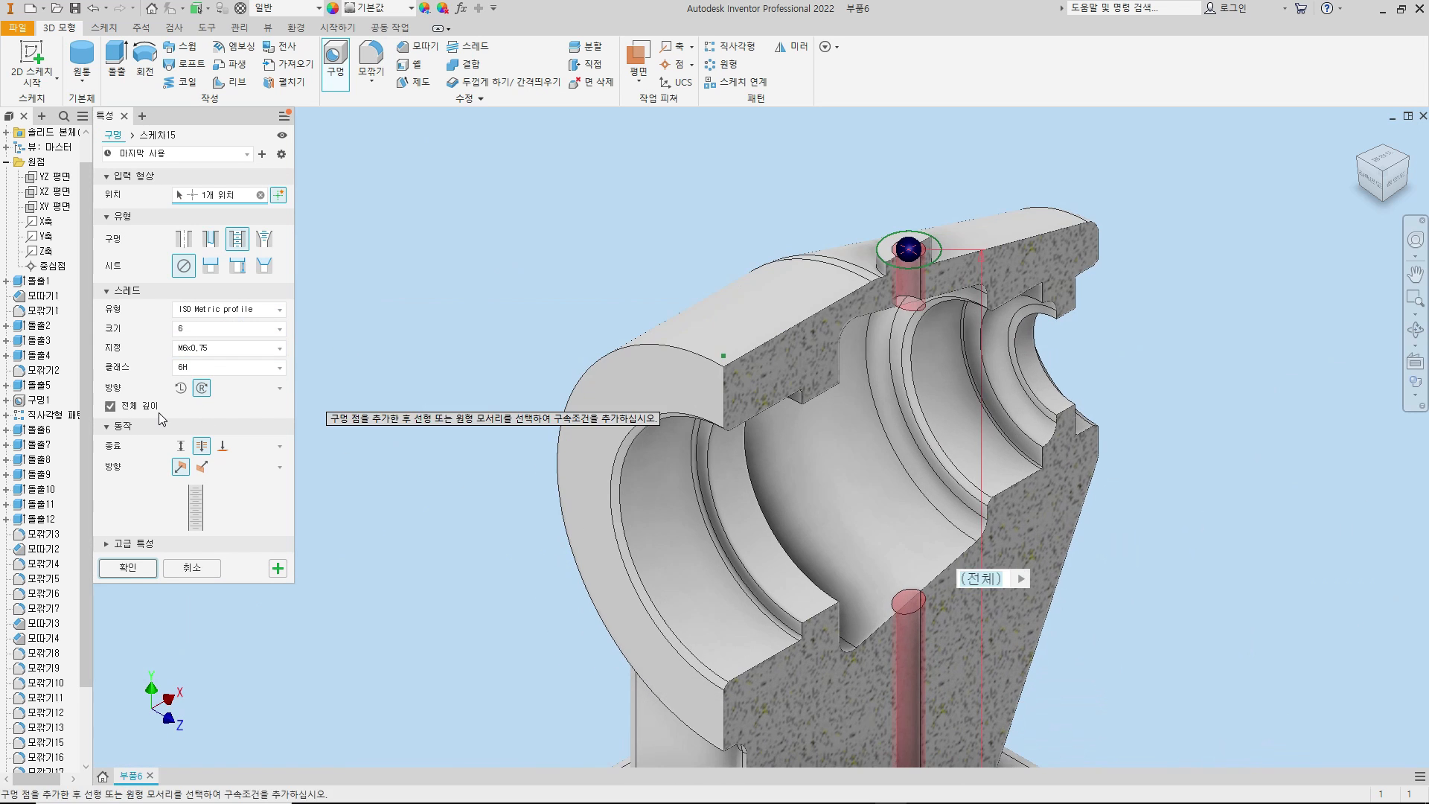
pyautogui.click(180, 445)
pyautogui.moveTo(908, 360); pyautogui.dragTo(907, 396)
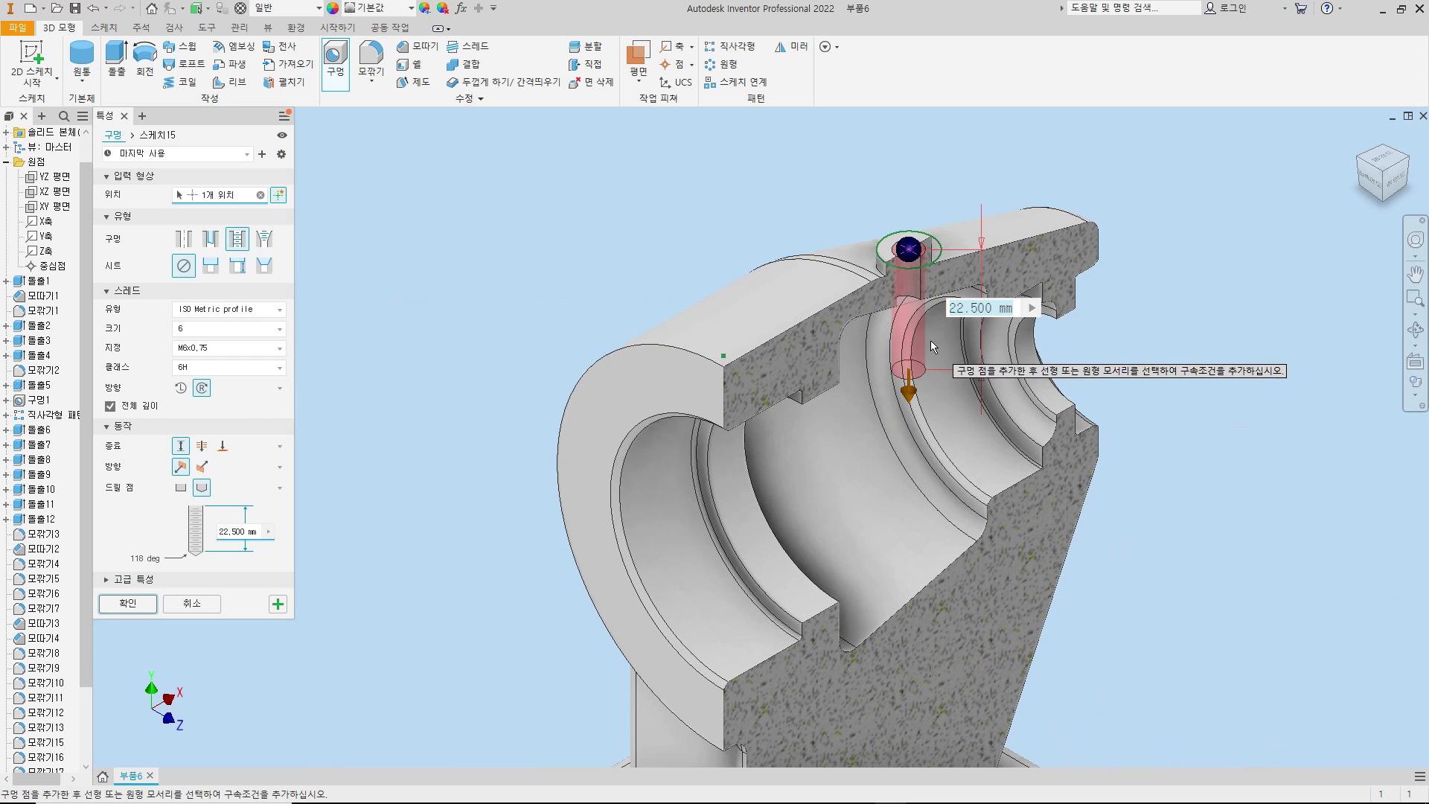
pyautogui.click(123, 604)
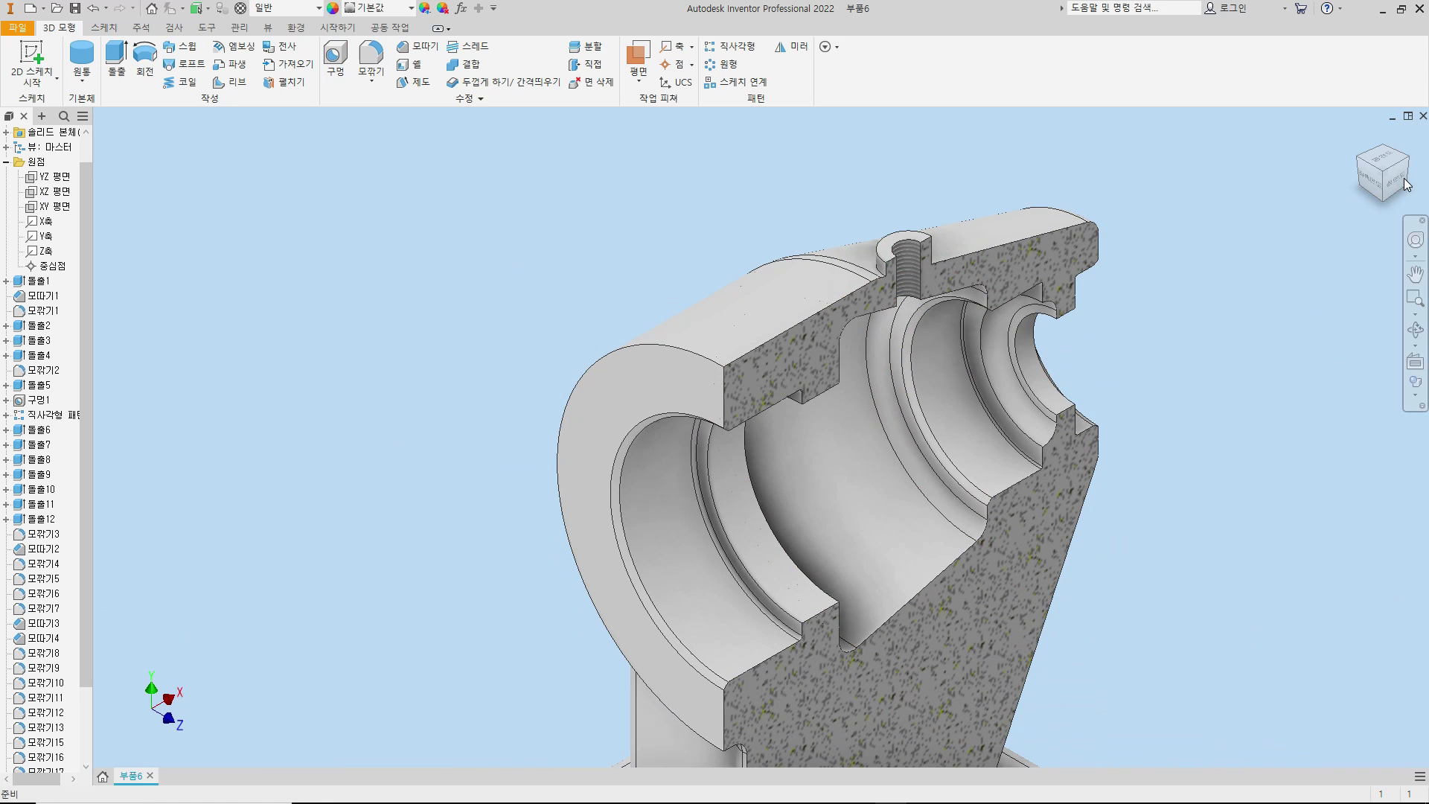
# - Inspect the tapped hole in the sectioned front view, then end the section view to restore the whole part
pyautogui.click(1404, 185)
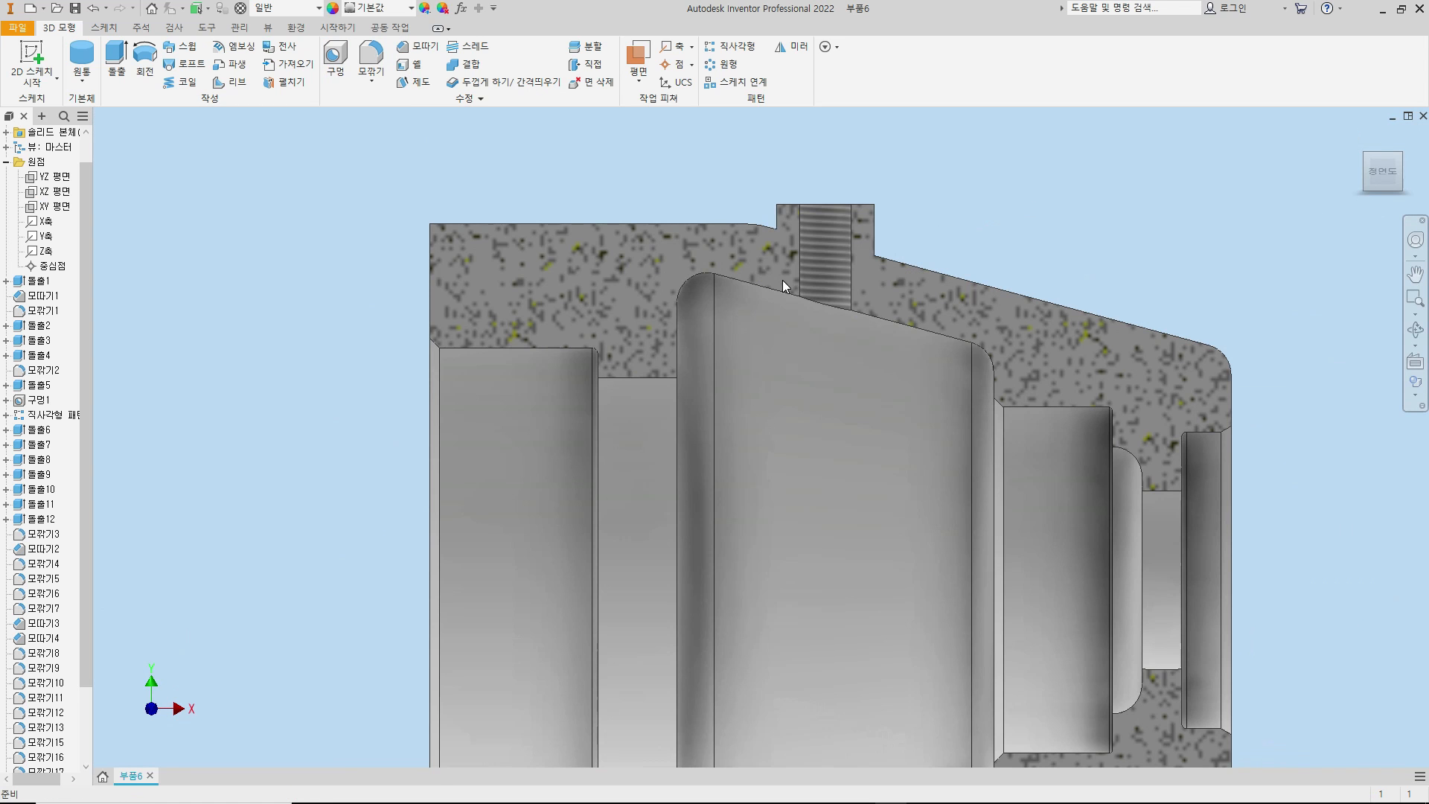
pyautogui.moveTo(928, 432); pyautogui.dragTo(926, 430, button='middle')
pyautogui.moveTo(937, 524); pyautogui.dragTo(935, 521, button='middle')
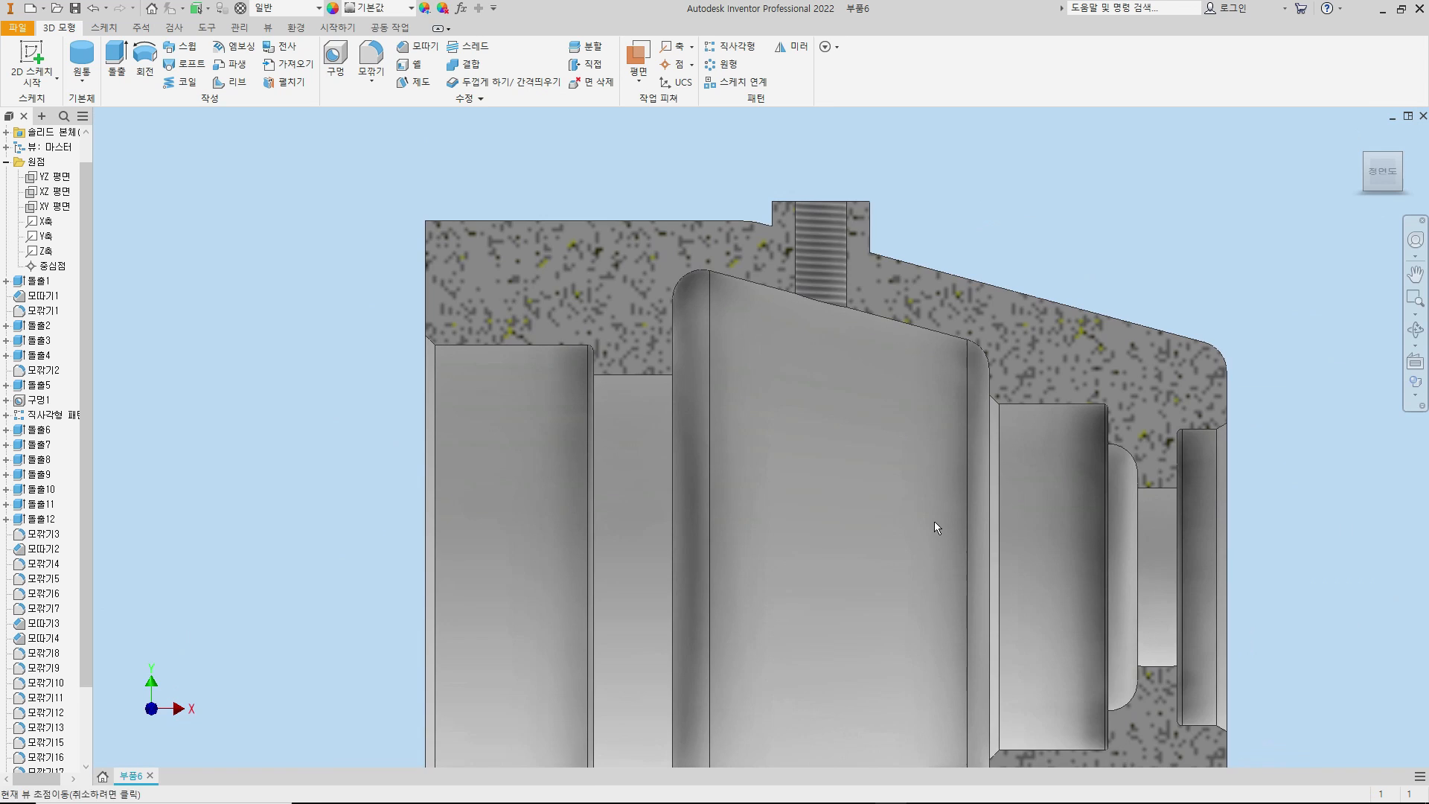
pyautogui.press('F6')
pyautogui.press('F7')
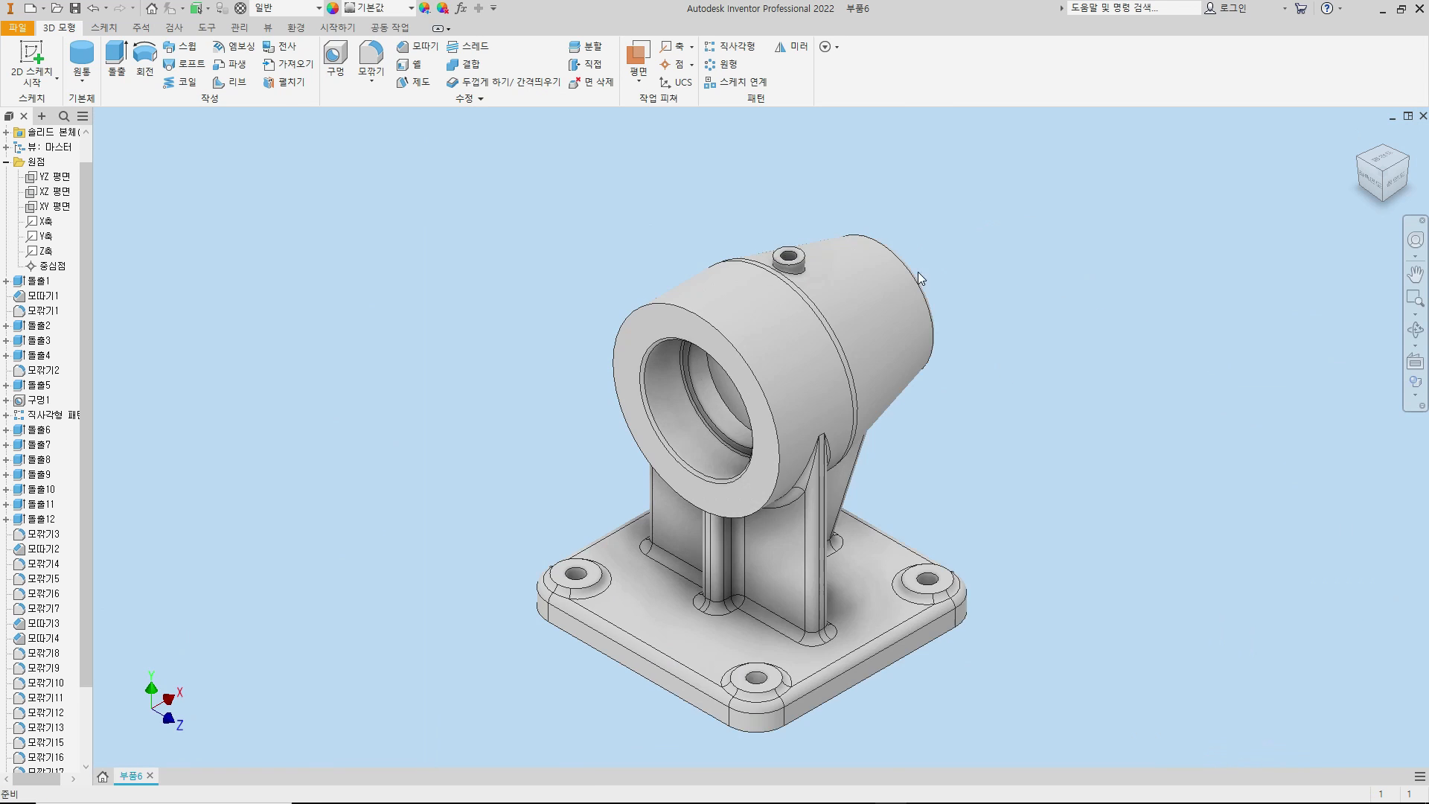
# - Fillet the edge where the top boss meets the body with a 2 mm radius
pyautogui.scroll(5, 804, 227)
pyautogui.moveTo(804, 227); pyautogui.dragTo(748, 272, button='middle')
pyautogui.click(370, 53)
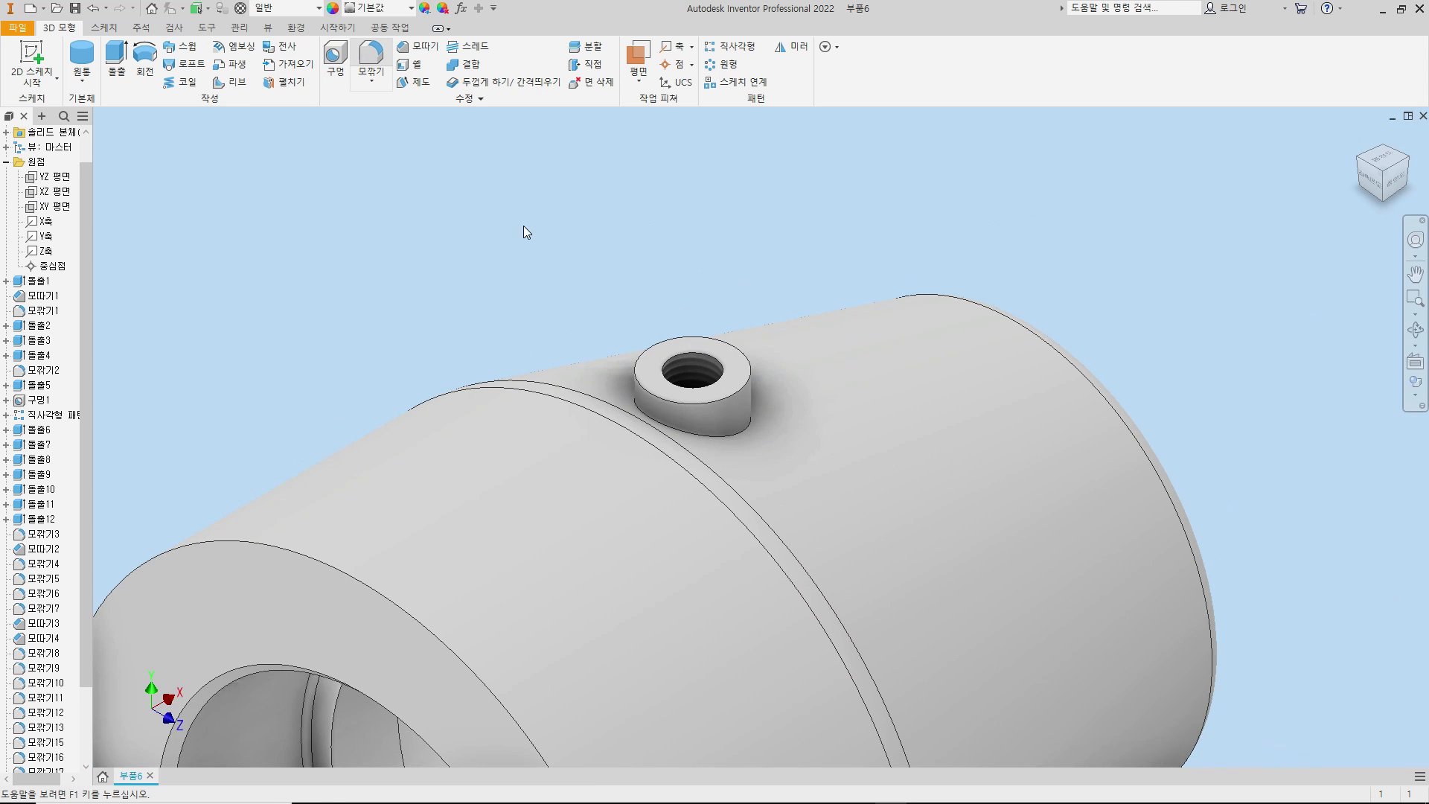
pyautogui.click(744, 439)
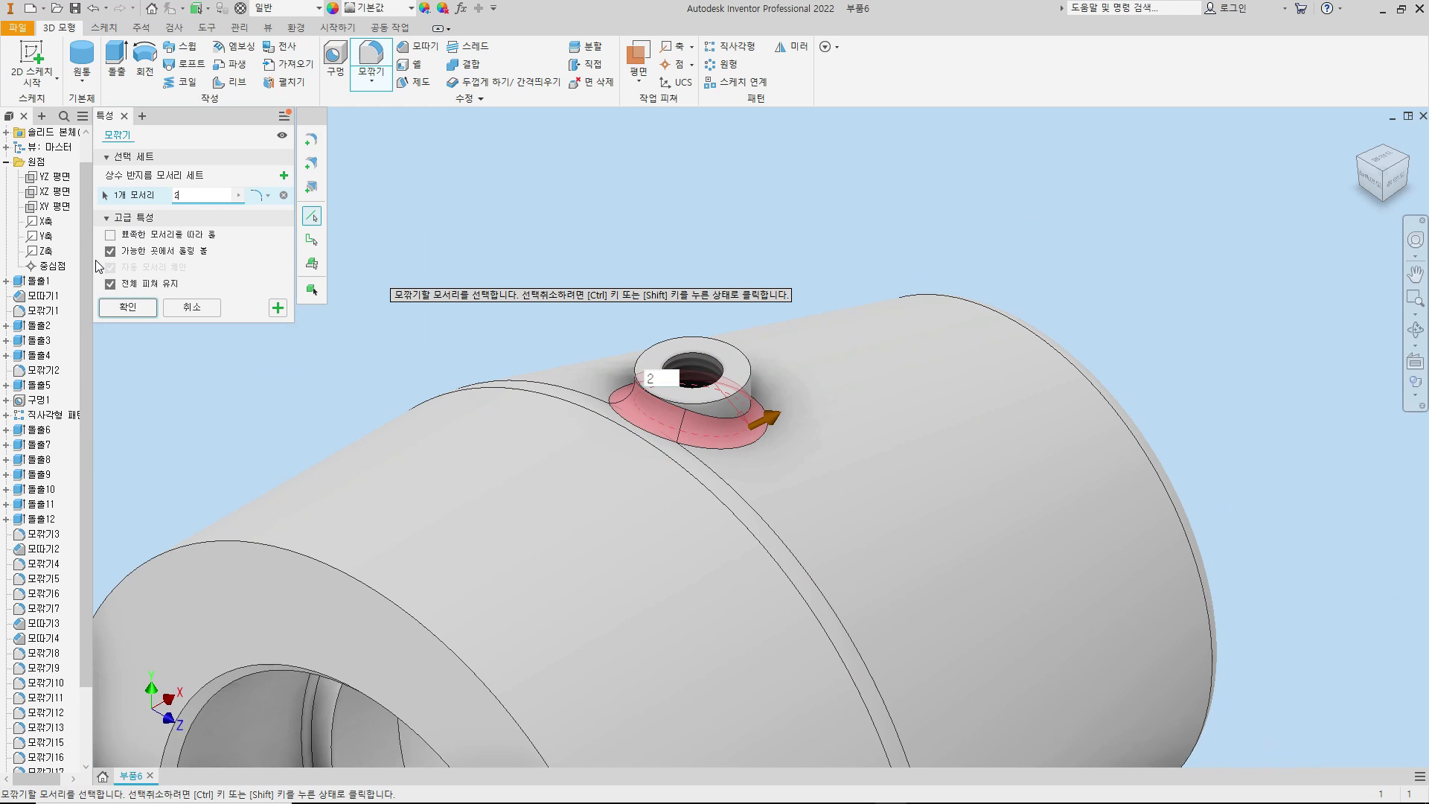
pyautogui.click(127, 307)
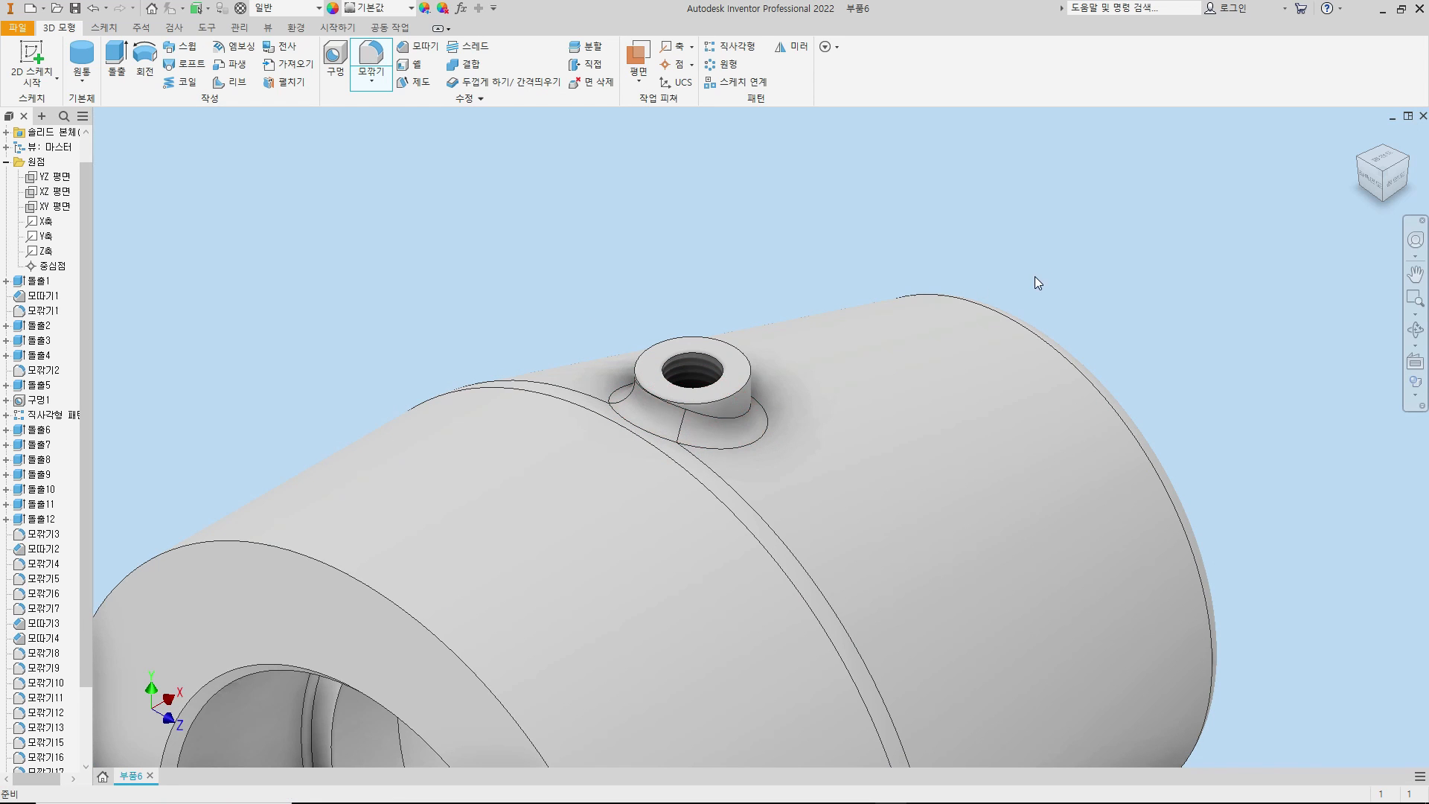
pyautogui.click(1396, 181)
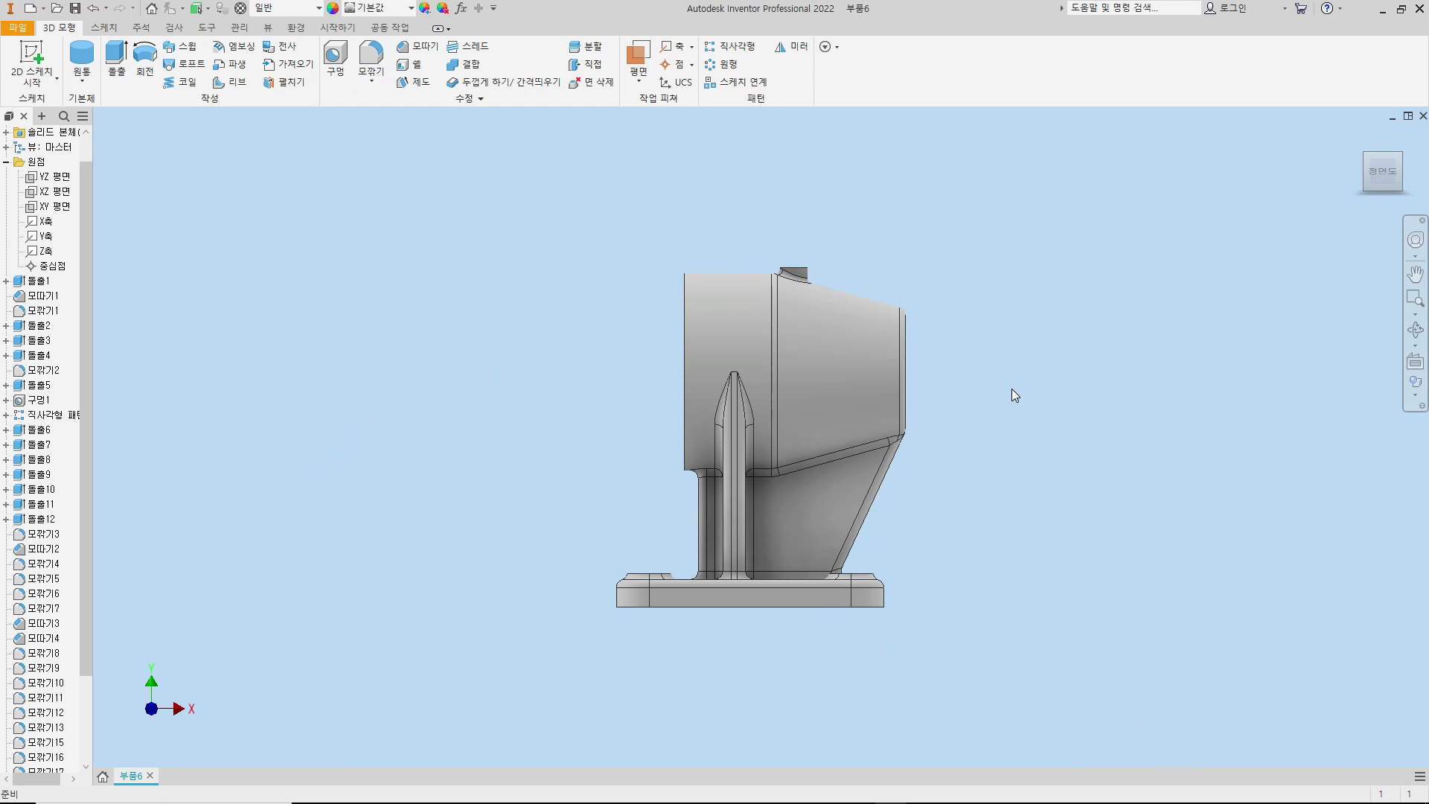
pyautogui.press('F6')
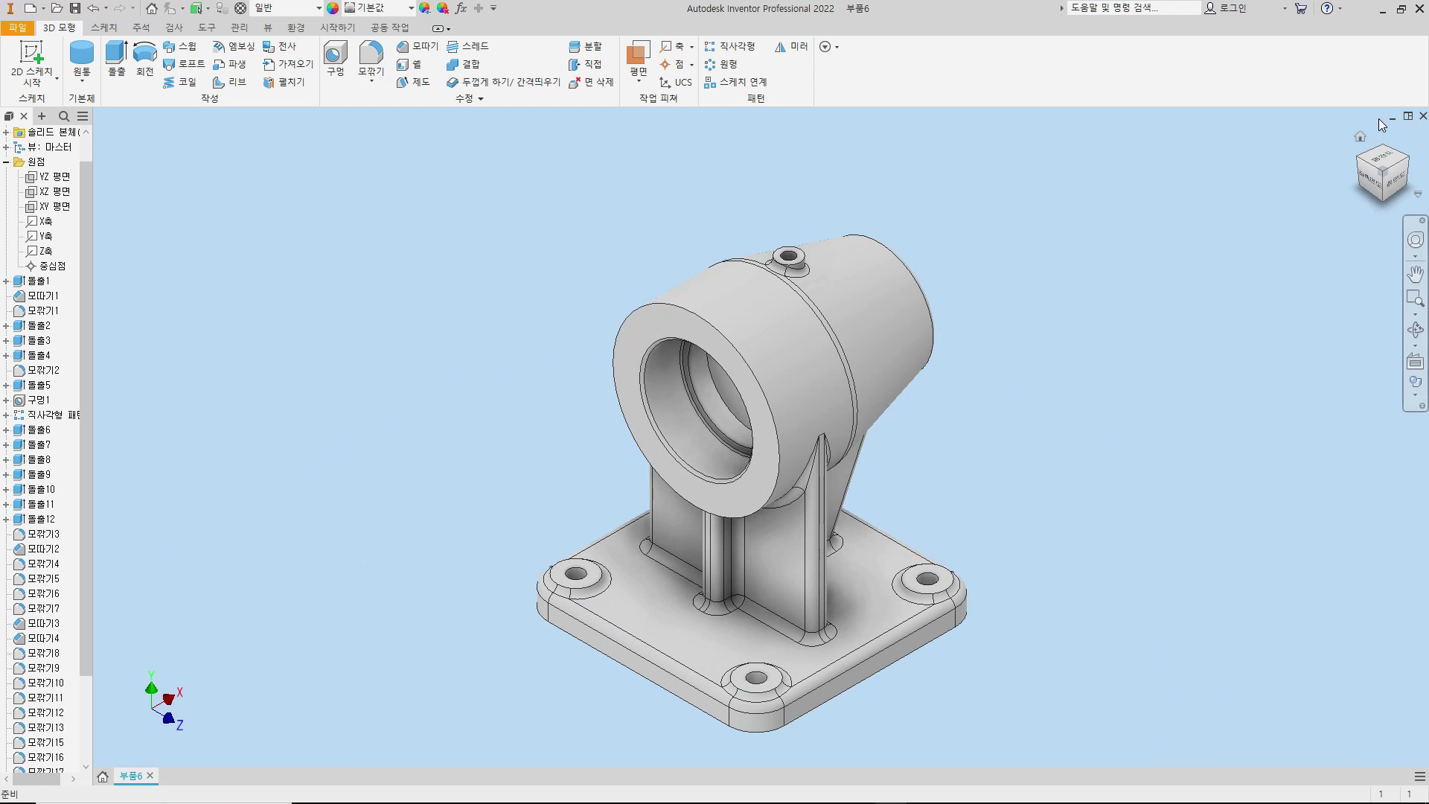
pyautogui.click(1361, 159)
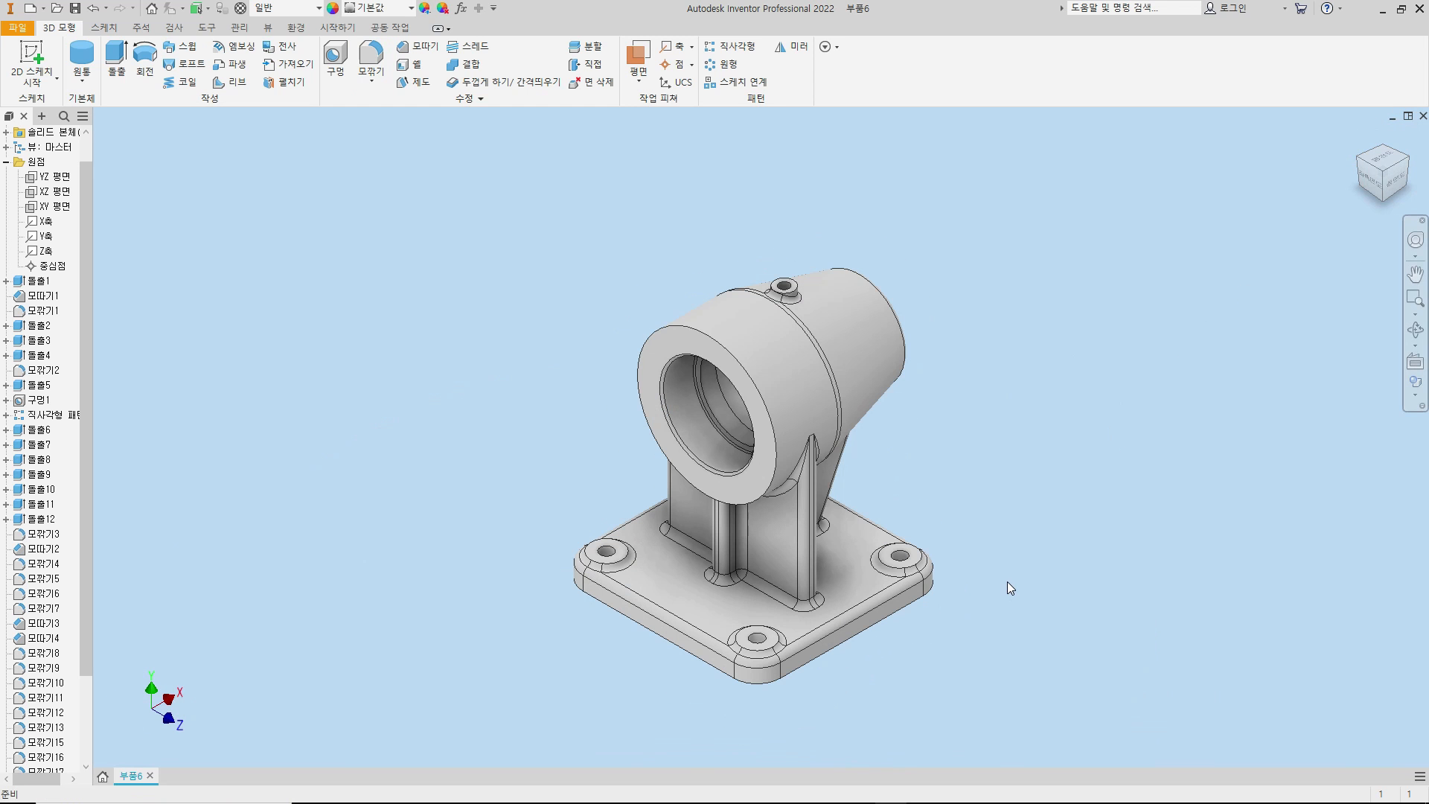
pyautogui.moveTo(1008, 584); pyautogui.dragTo(1006, 569, button='middle')
pyautogui.scroll(2, 1006, 570)
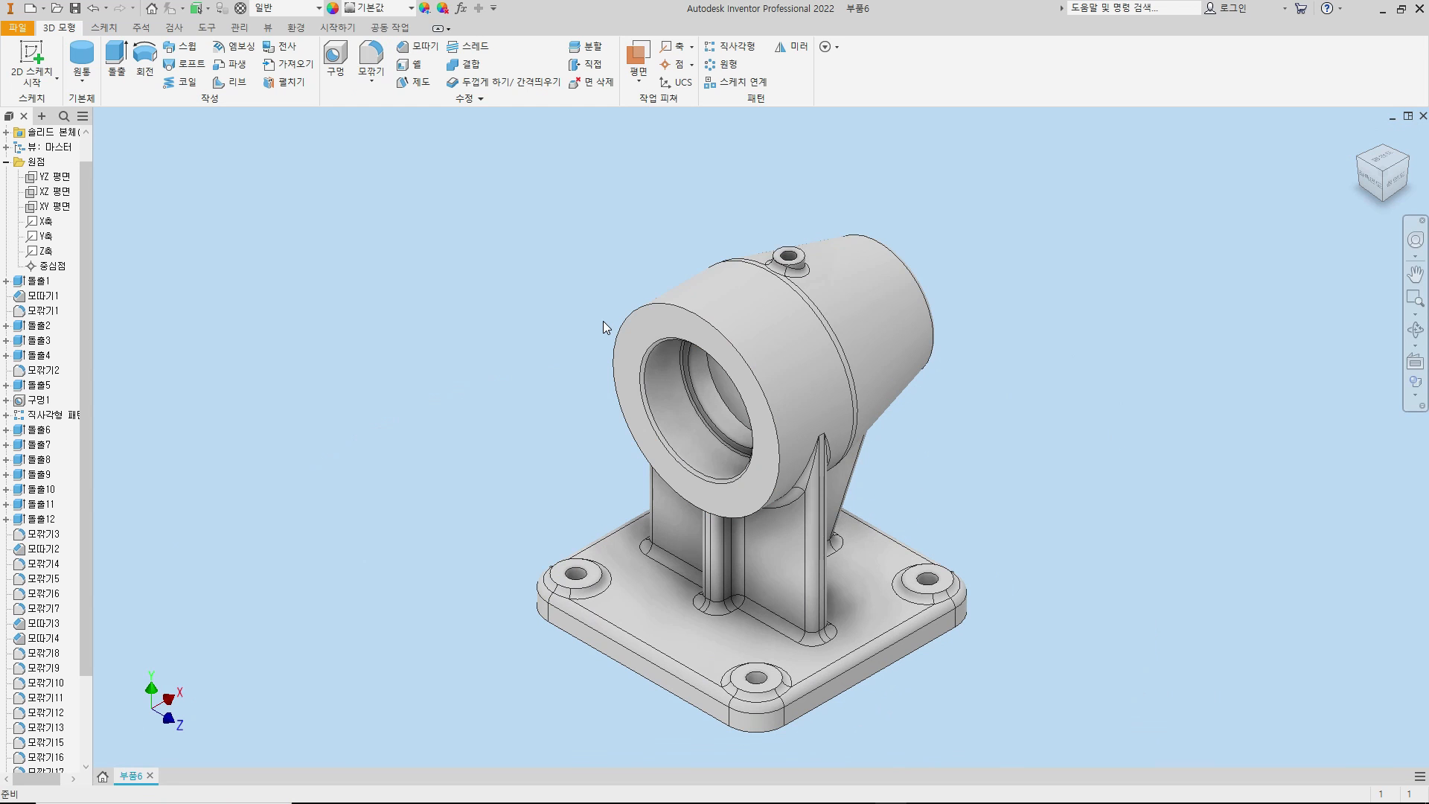
# - Start a sketch on the body's wide ring-shaped end face and place a point directly above the bore's centre
pyautogui.click(651, 328)
pyautogui.press('s')
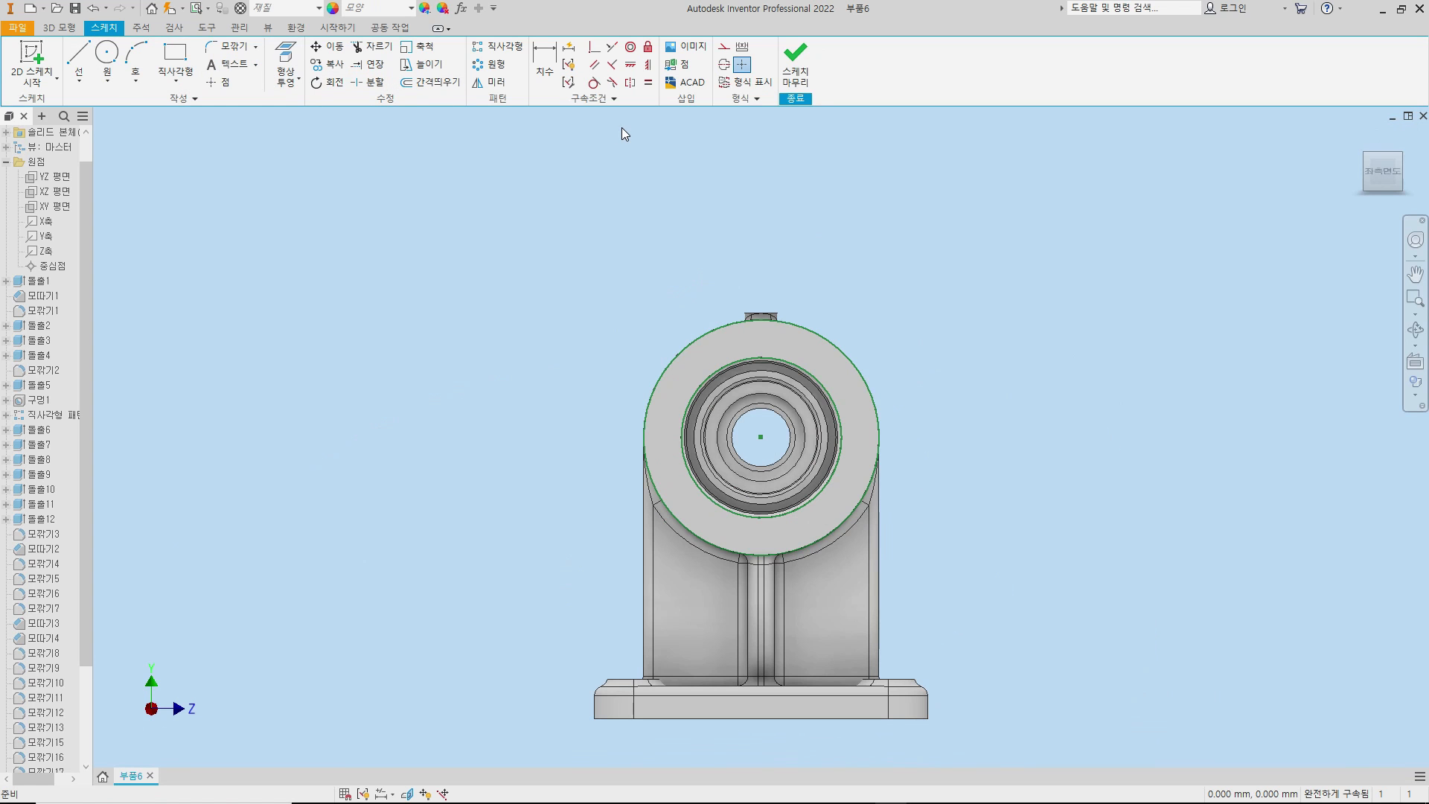
pyautogui.click(223, 82)
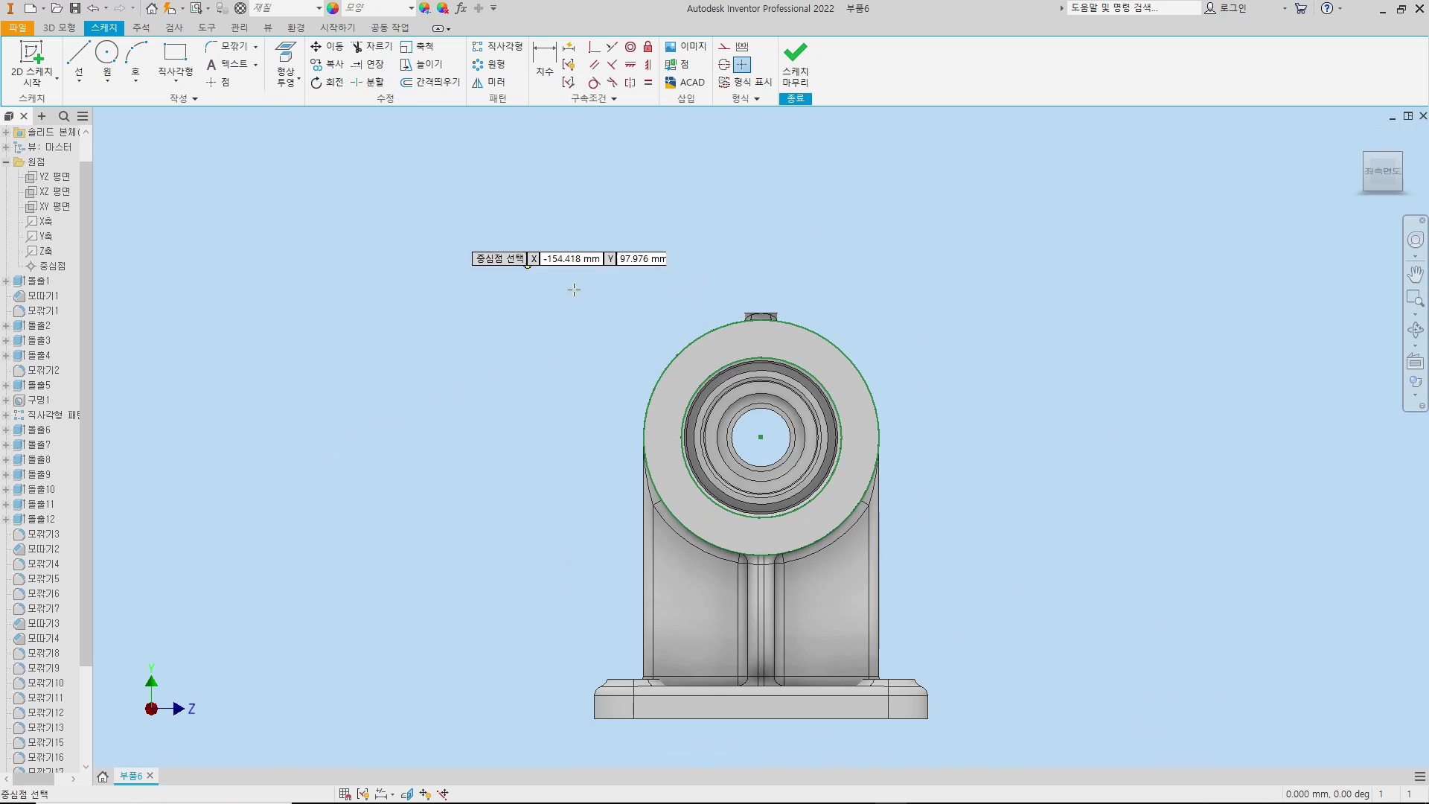
pyautogui.scroll(3, 723, 422)
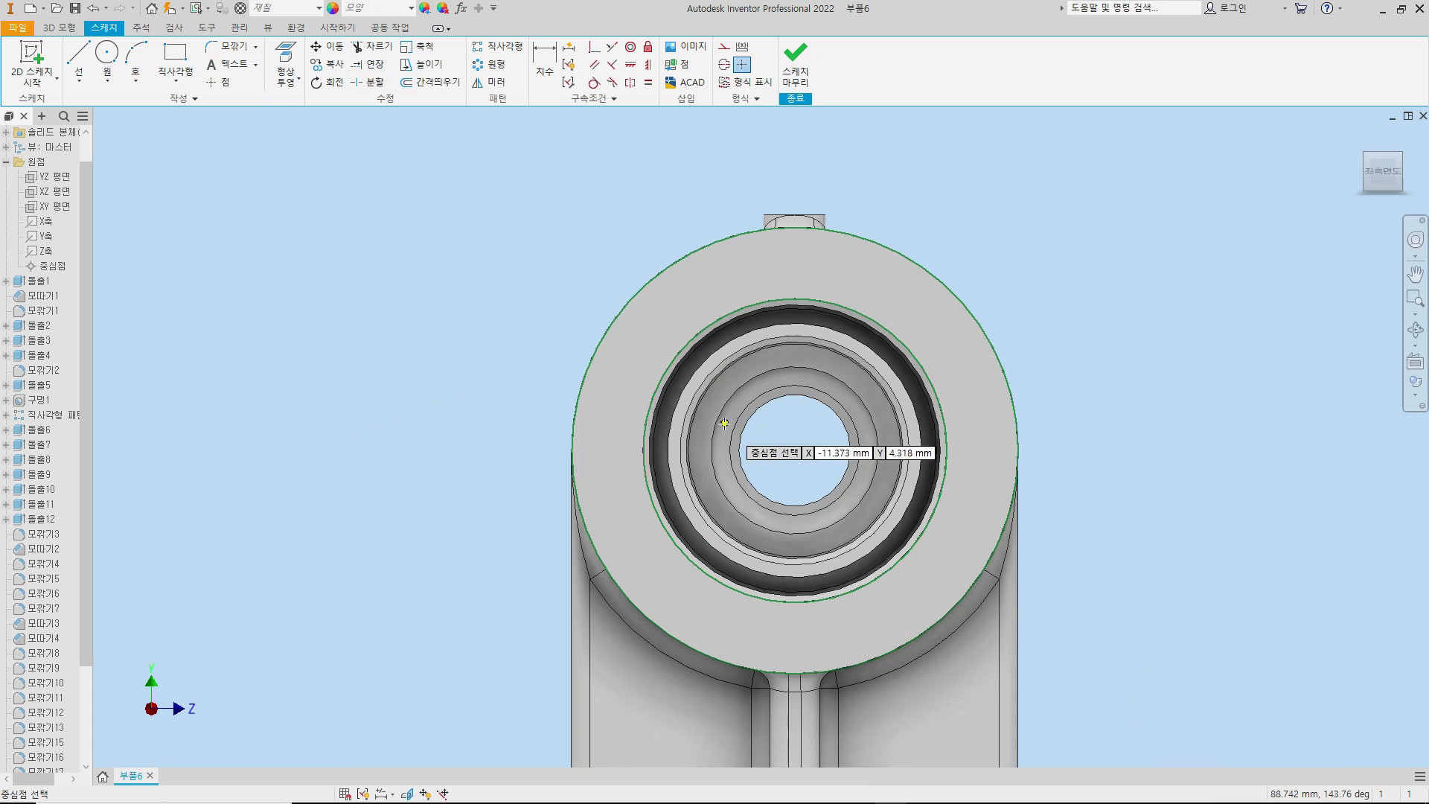
pyautogui.click(795, 264)
# - Dimension the point's vertical distance from the bore's centre as 57/2 mm
pyautogui.press('d')
pyautogui.click(795, 451)
pyautogui.click(795, 265)
pyautogui.click(1092, 311)
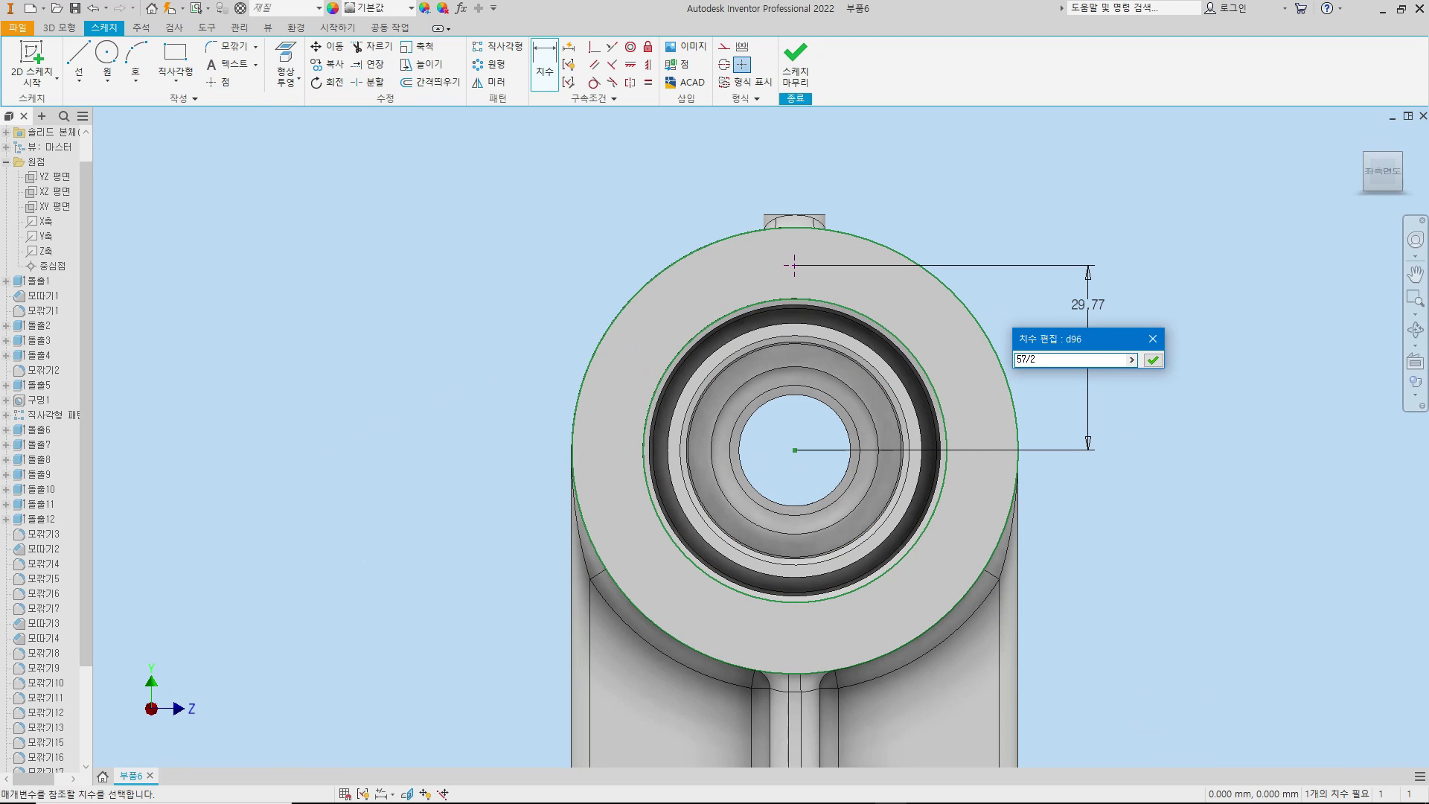
pyautogui.press('Return')
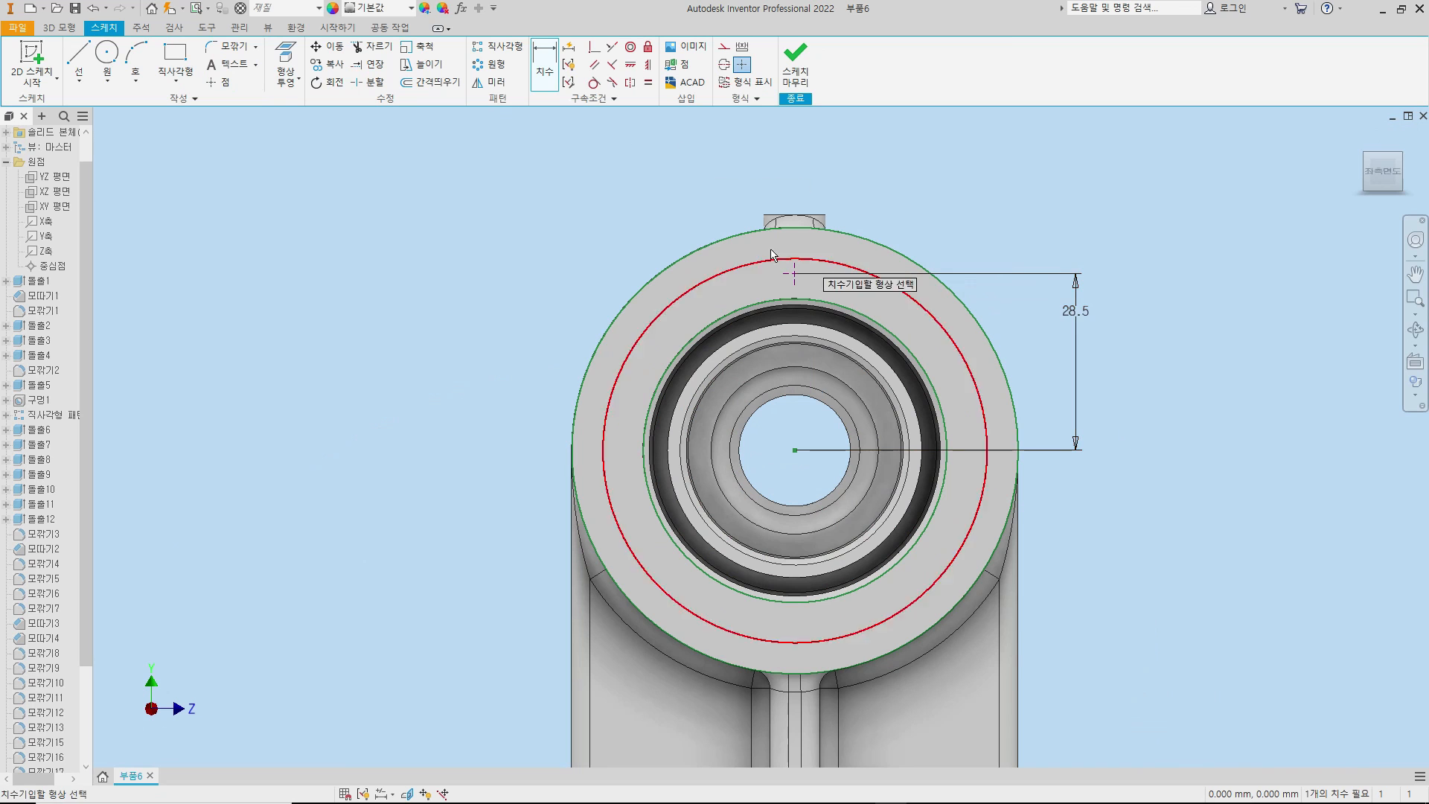
# - Constrain the sketch point vertically in line with the bore's centre
pyautogui.click(648, 65)
pyautogui.click(794, 273)
pyautogui.click(795, 451)
pyautogui.press('Escape')
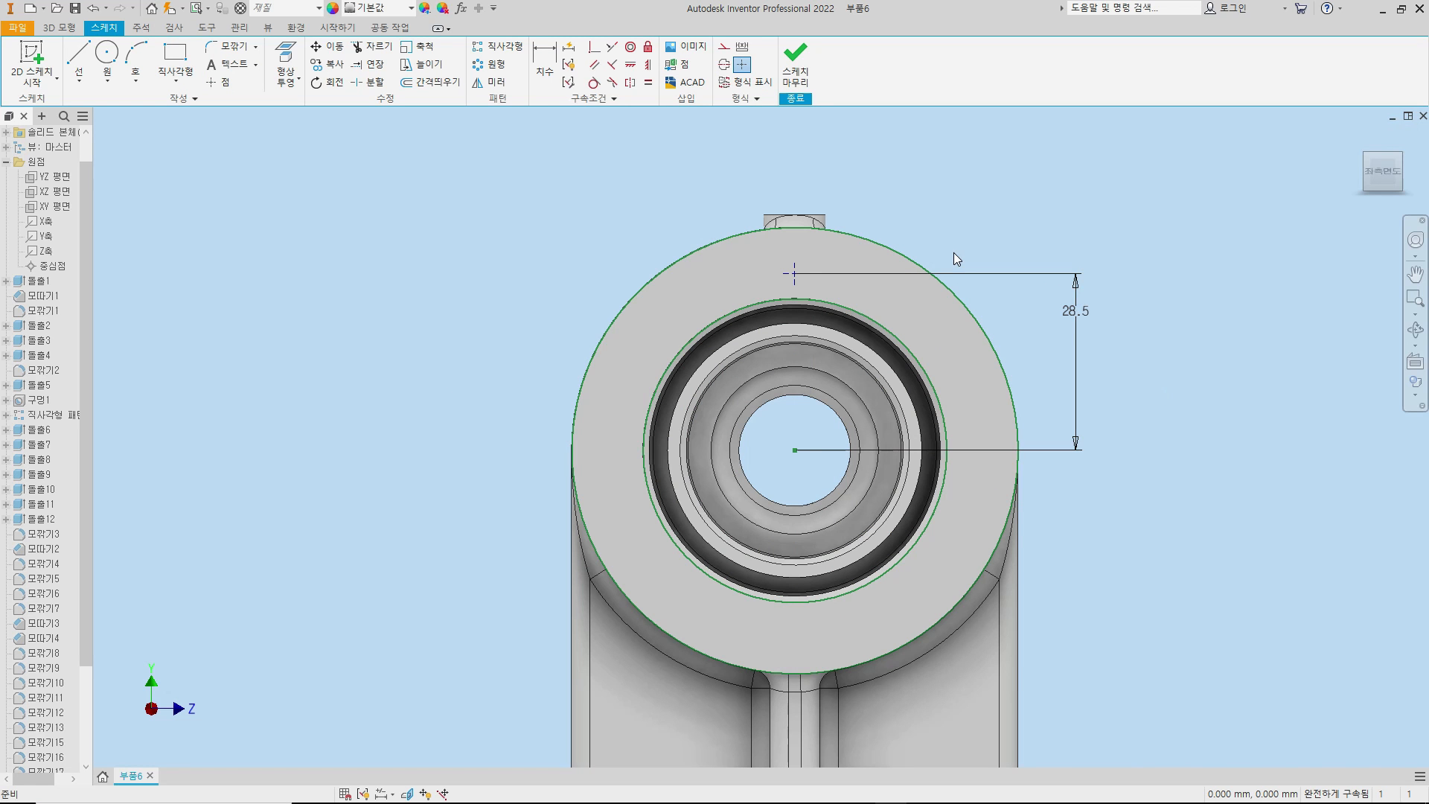
# - Create an M5x0.8 tapped hole at the sketch point, with full depth off, 10 mm thread depth and 14.2 mm drill depth
pyautogui.press('h')
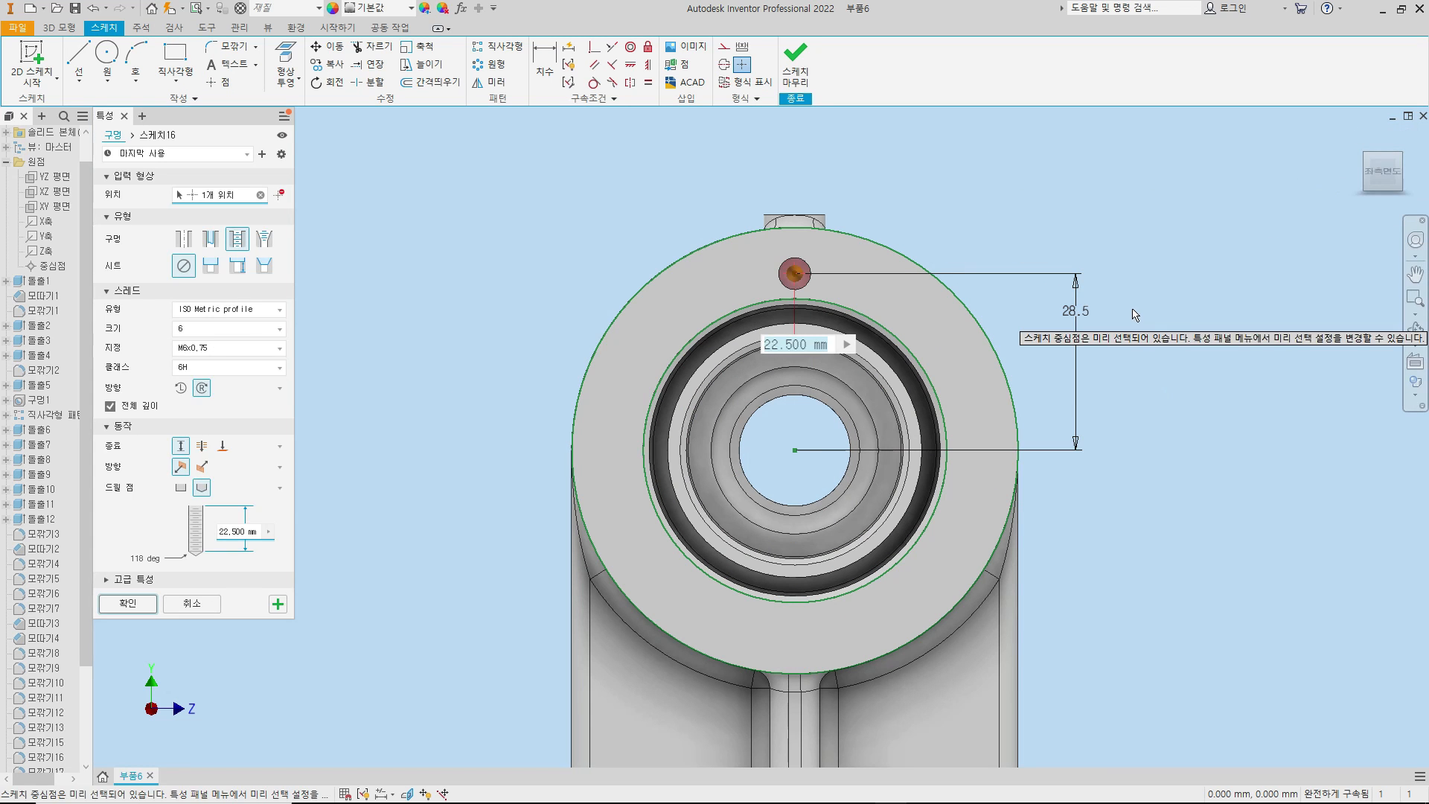
pyautogui.press('F6')
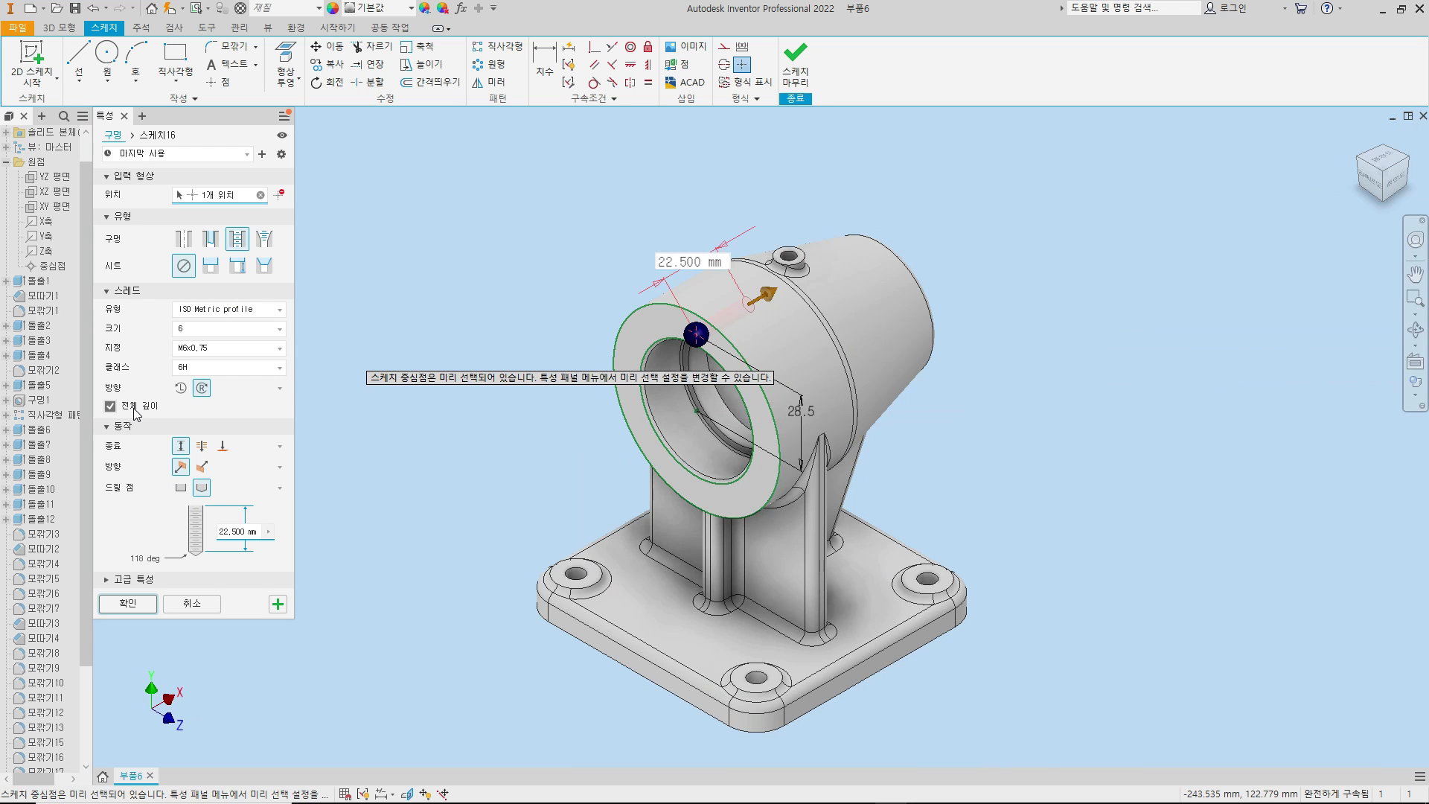
pyautogui.click(111, 407)
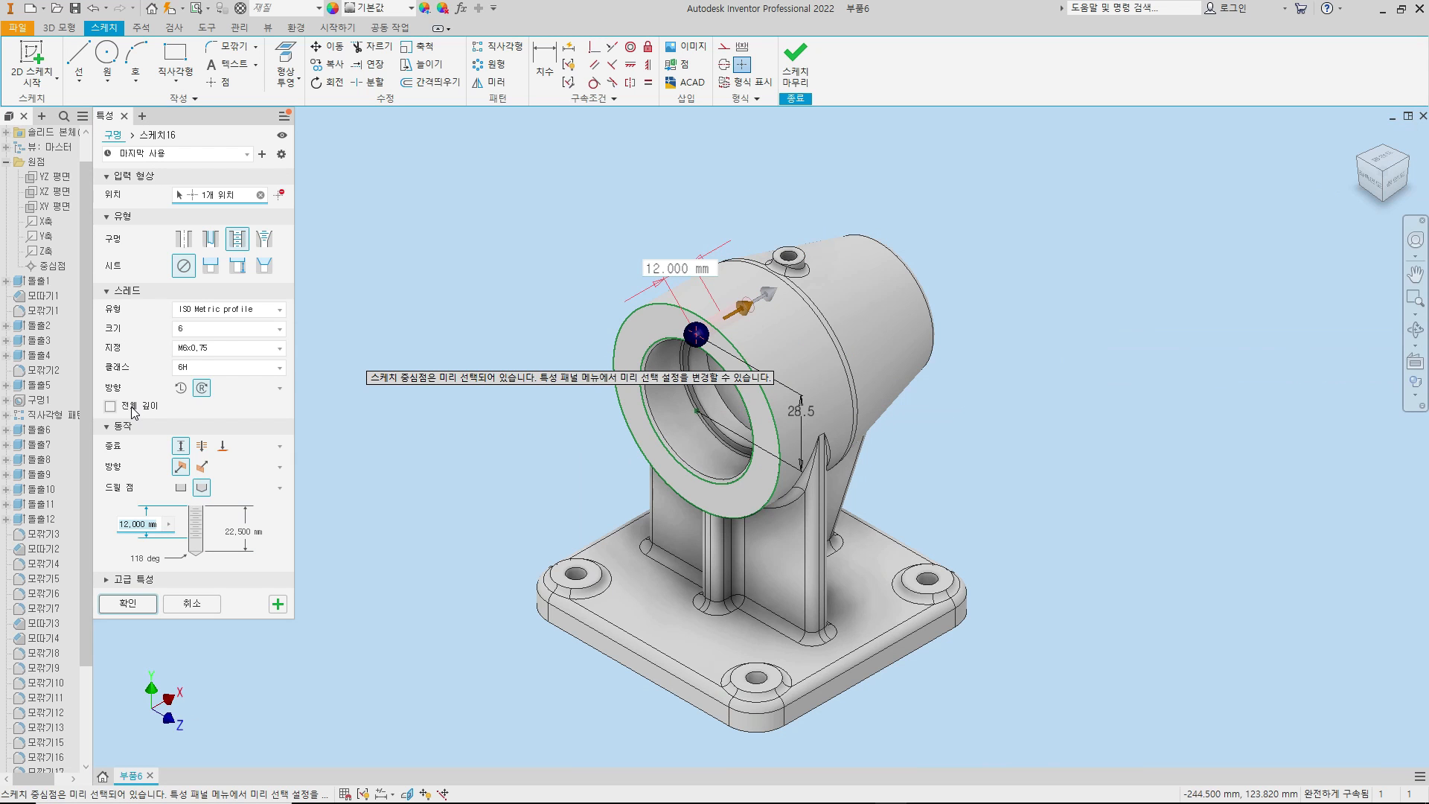
pyautogui.click(223, 310)
pyautogui.click(224, 309)
pyautogui.click(214, 330)
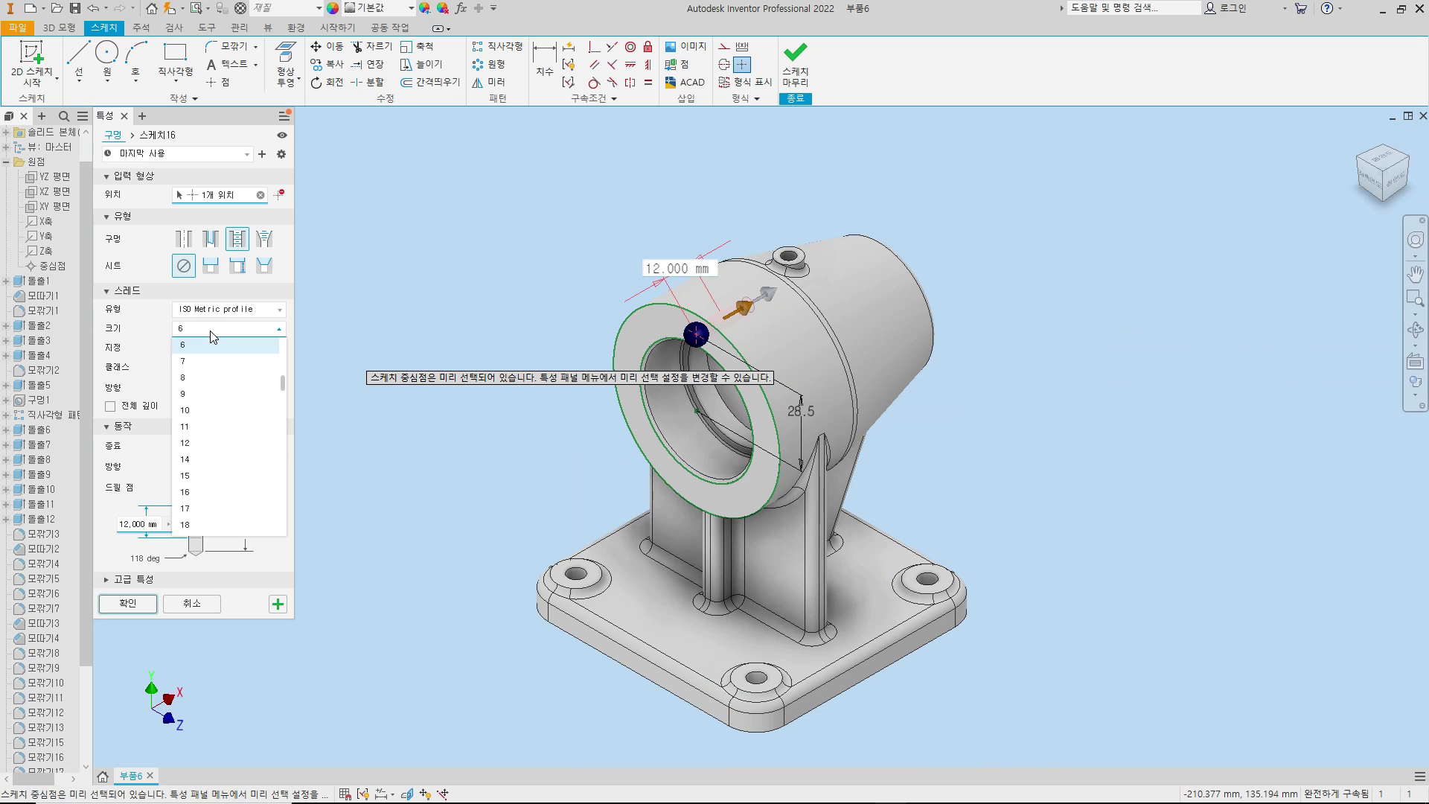
pyautogui.scroll(1, 201, 387)
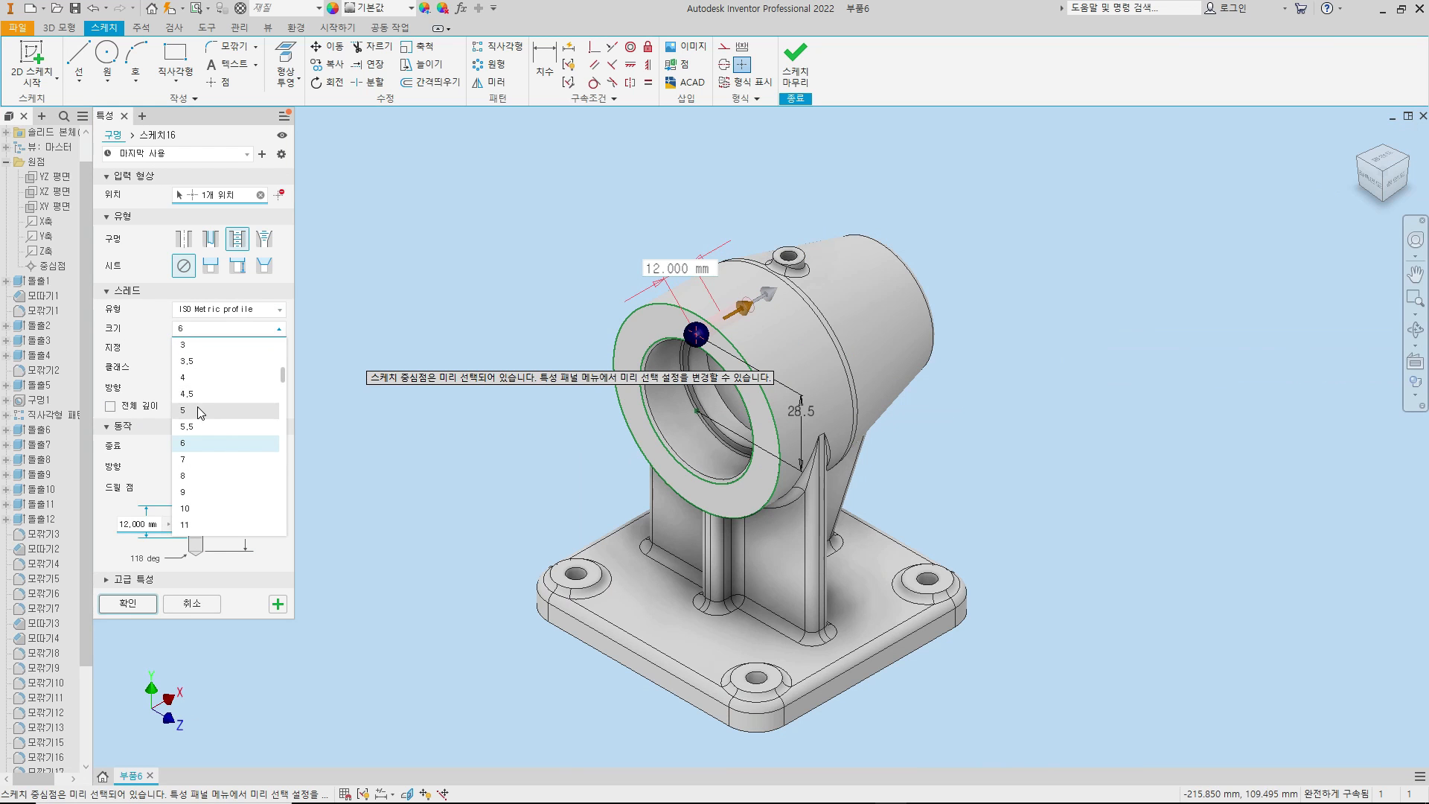
pyautogui.click(198, 409)
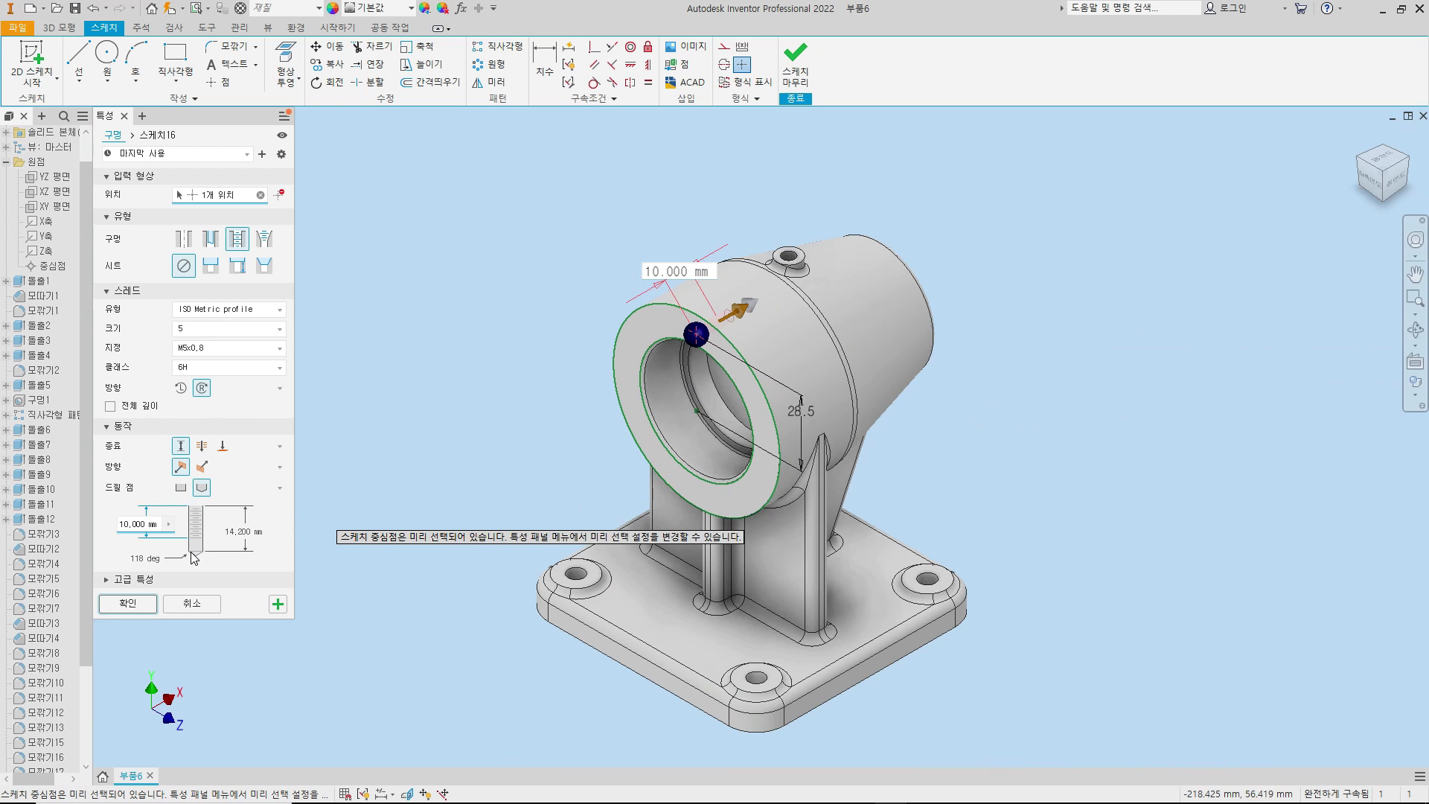
pyautogui.click(1371, 179)
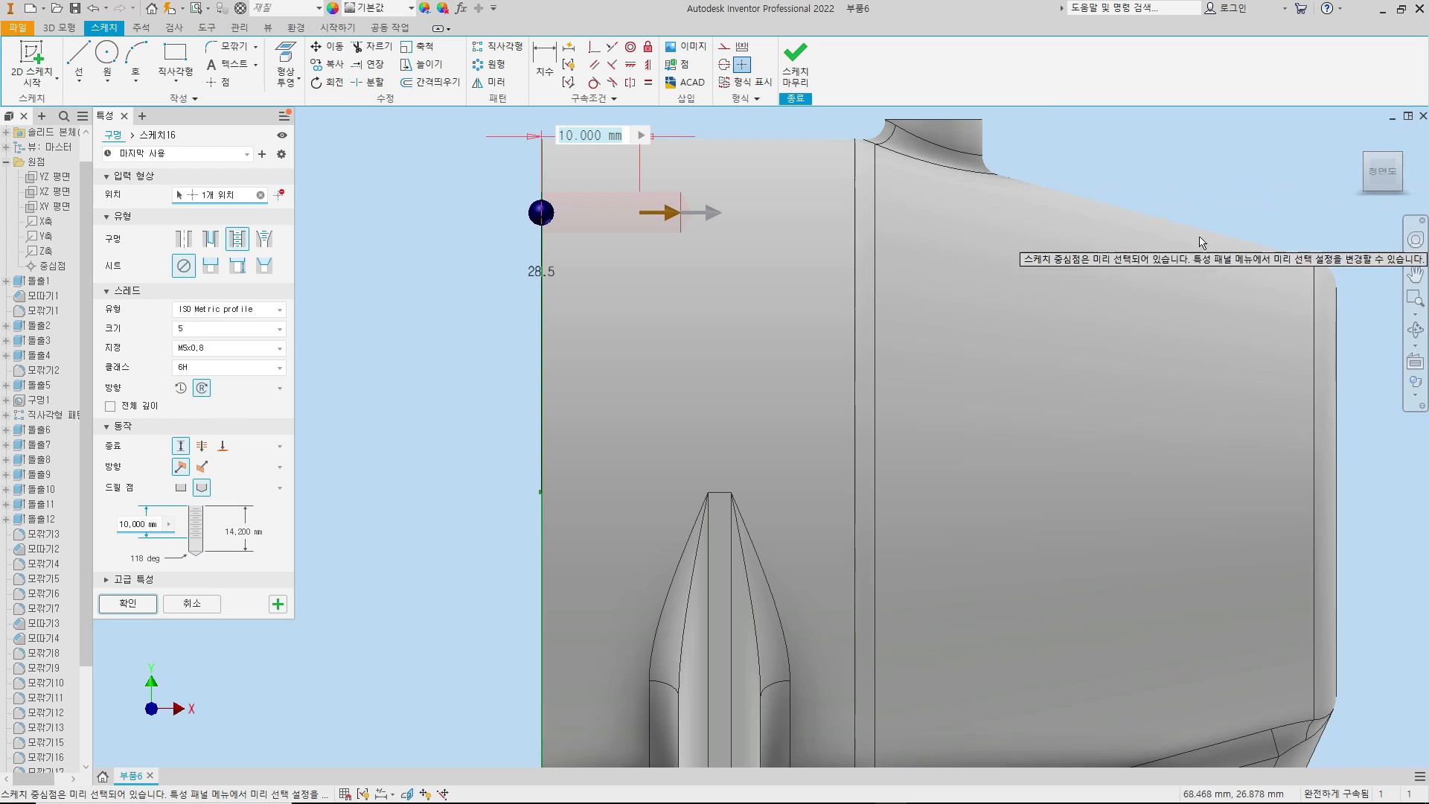
pyautogui.press('F6')
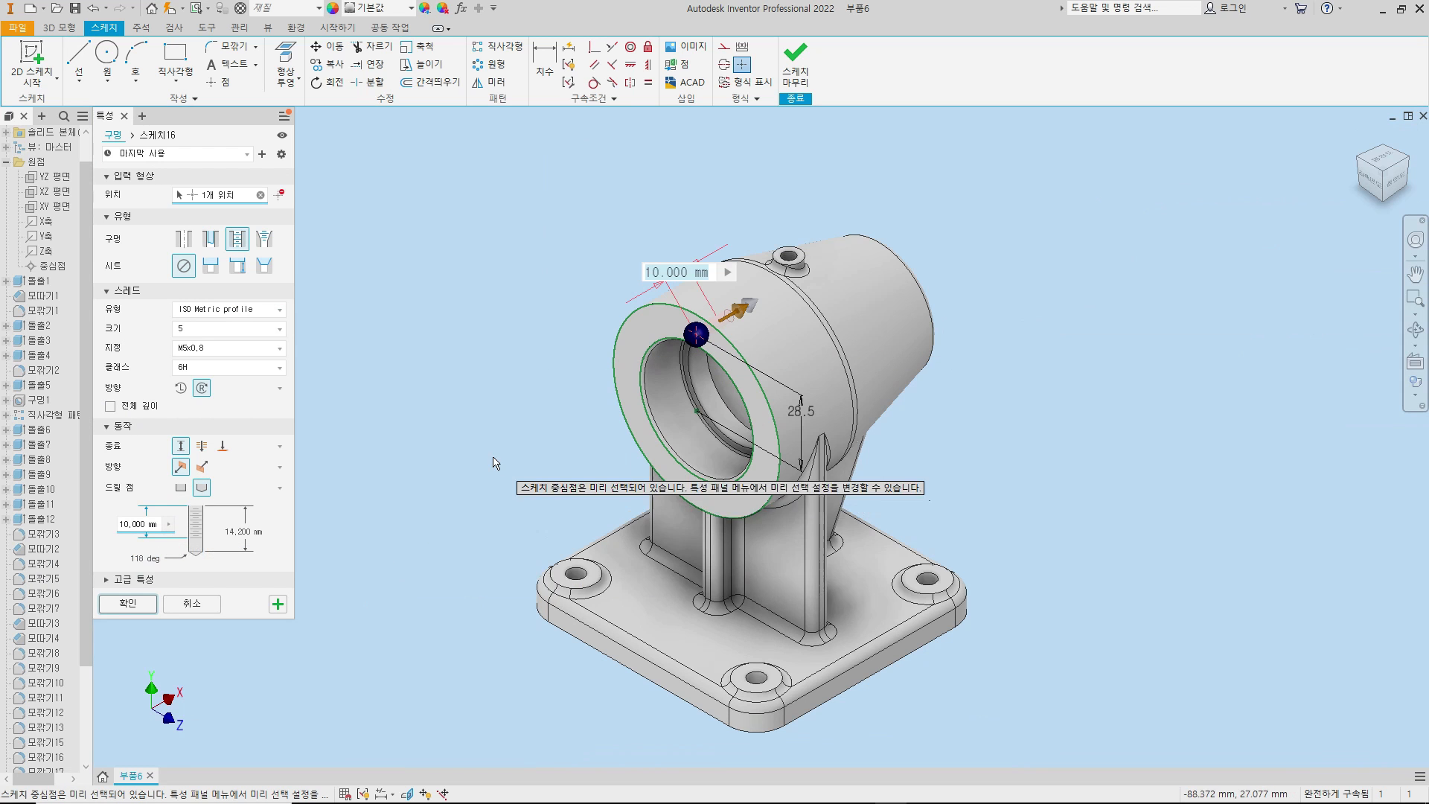
pyautogui.click(133, 603)
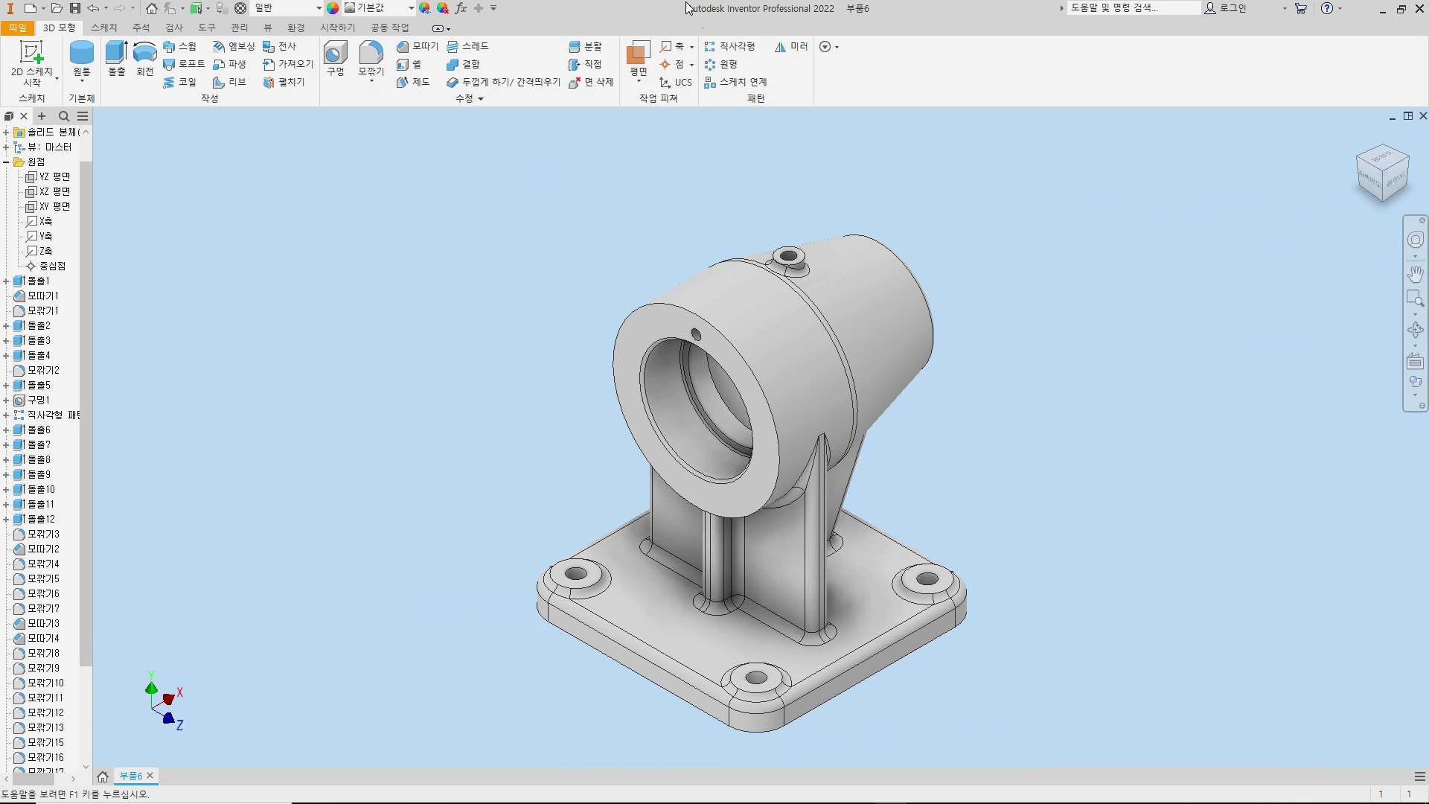
pyautogui.click(721, 64)
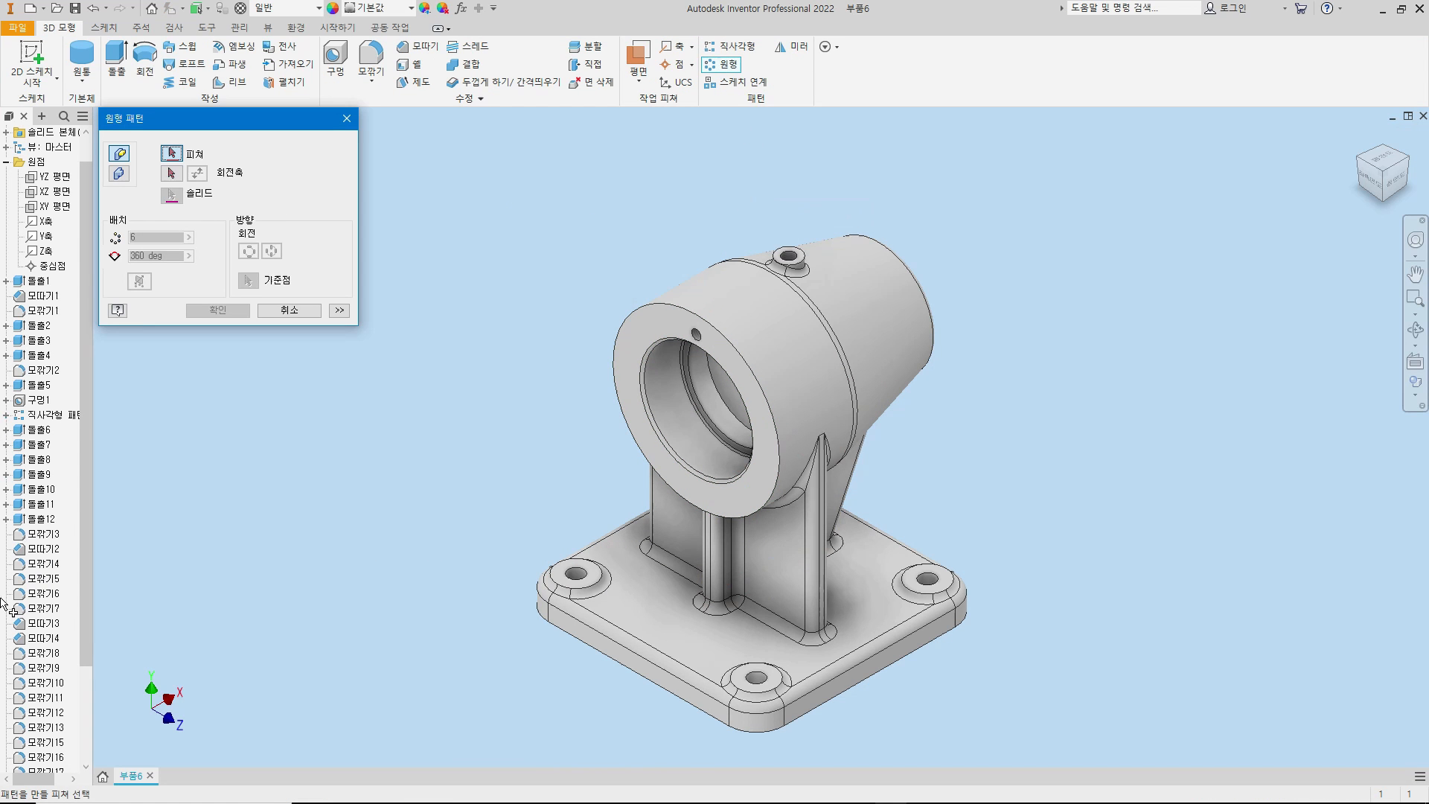
pyautogui.scroll(-3, 51, 605)
pyautogui.click(43, 743)
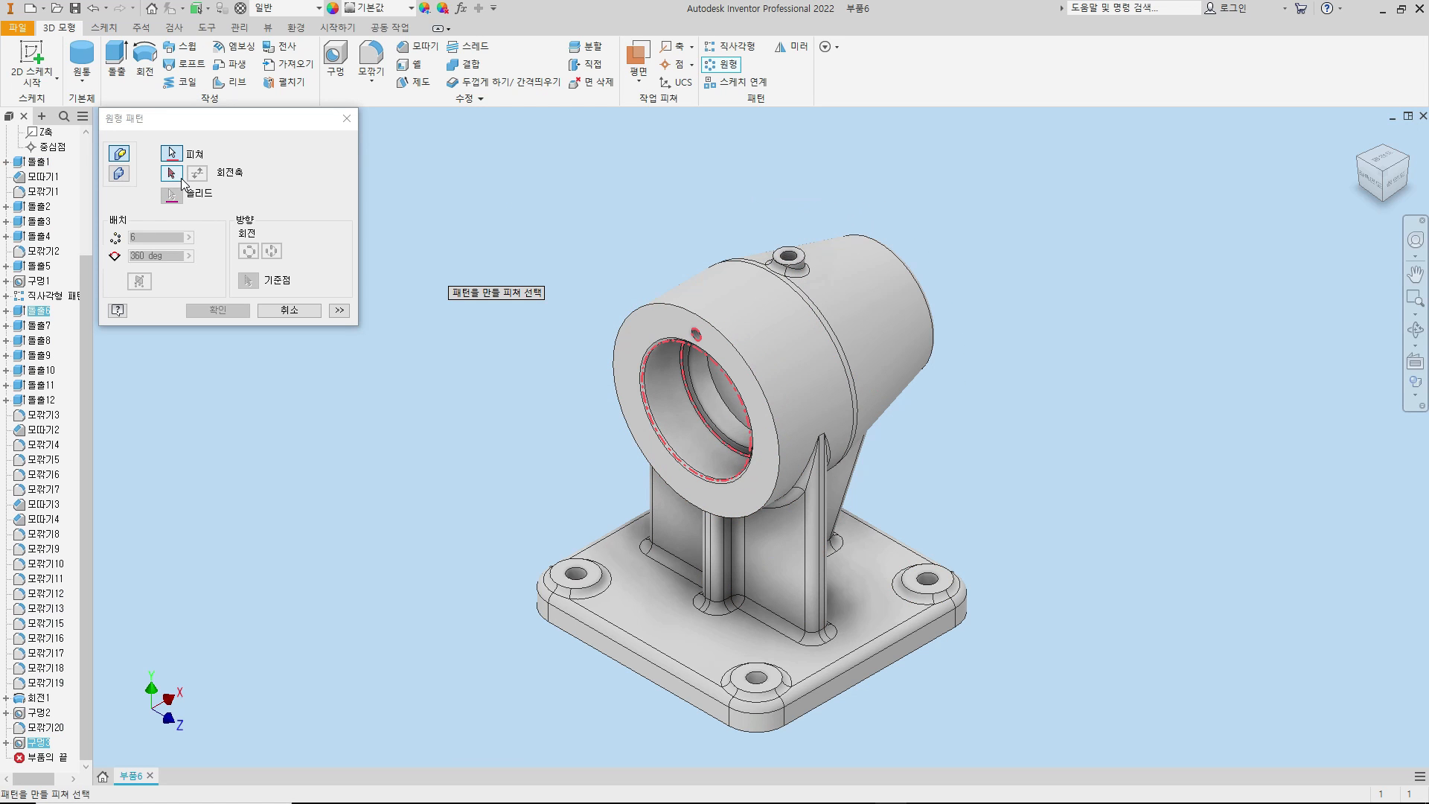
pyautogui.click(313, 309)
# - Pattern the M5 tapped hole circularly about the bore's axis with 4 occurrences over 360°
pyautogui.click(728, 67)
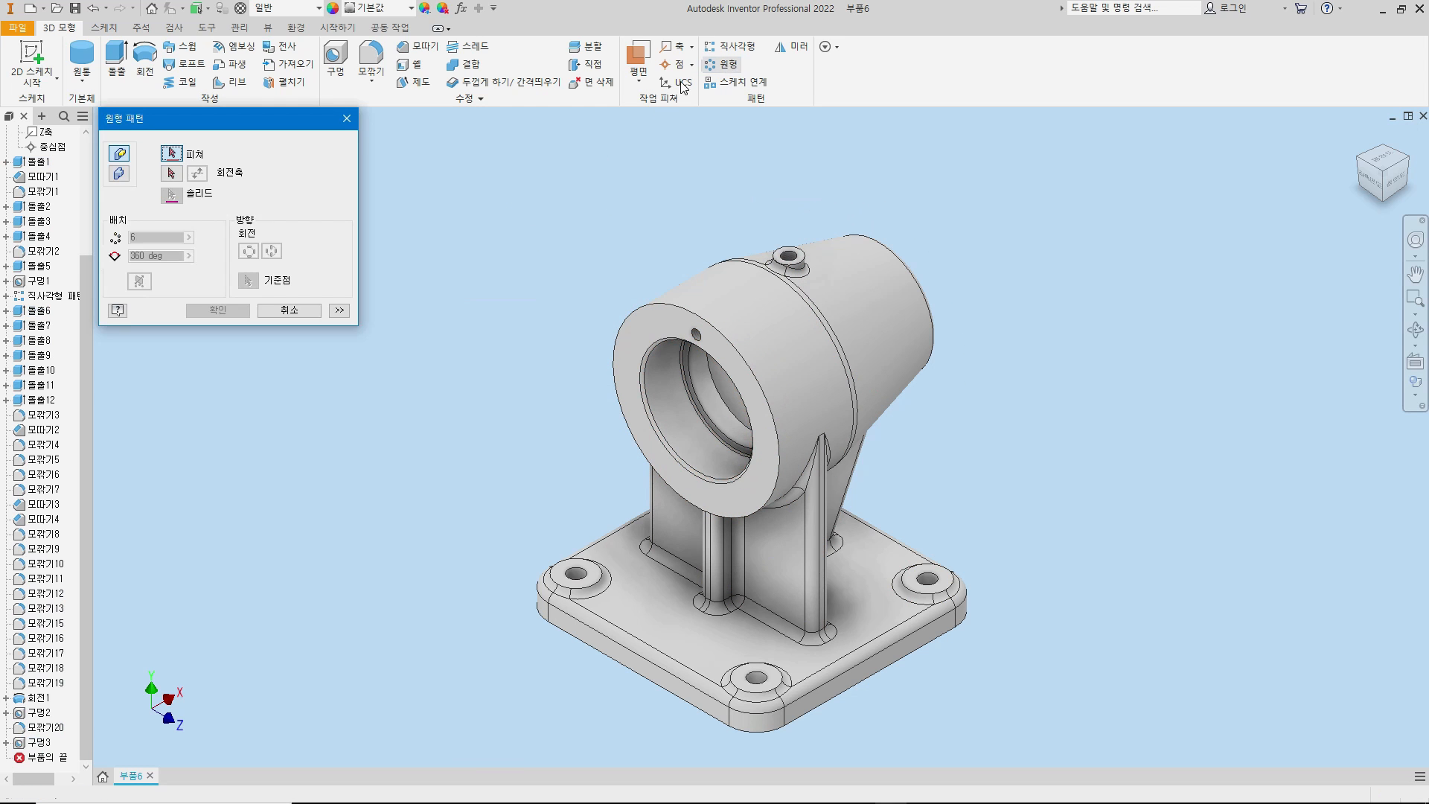
pyautogui.click(38, 743)
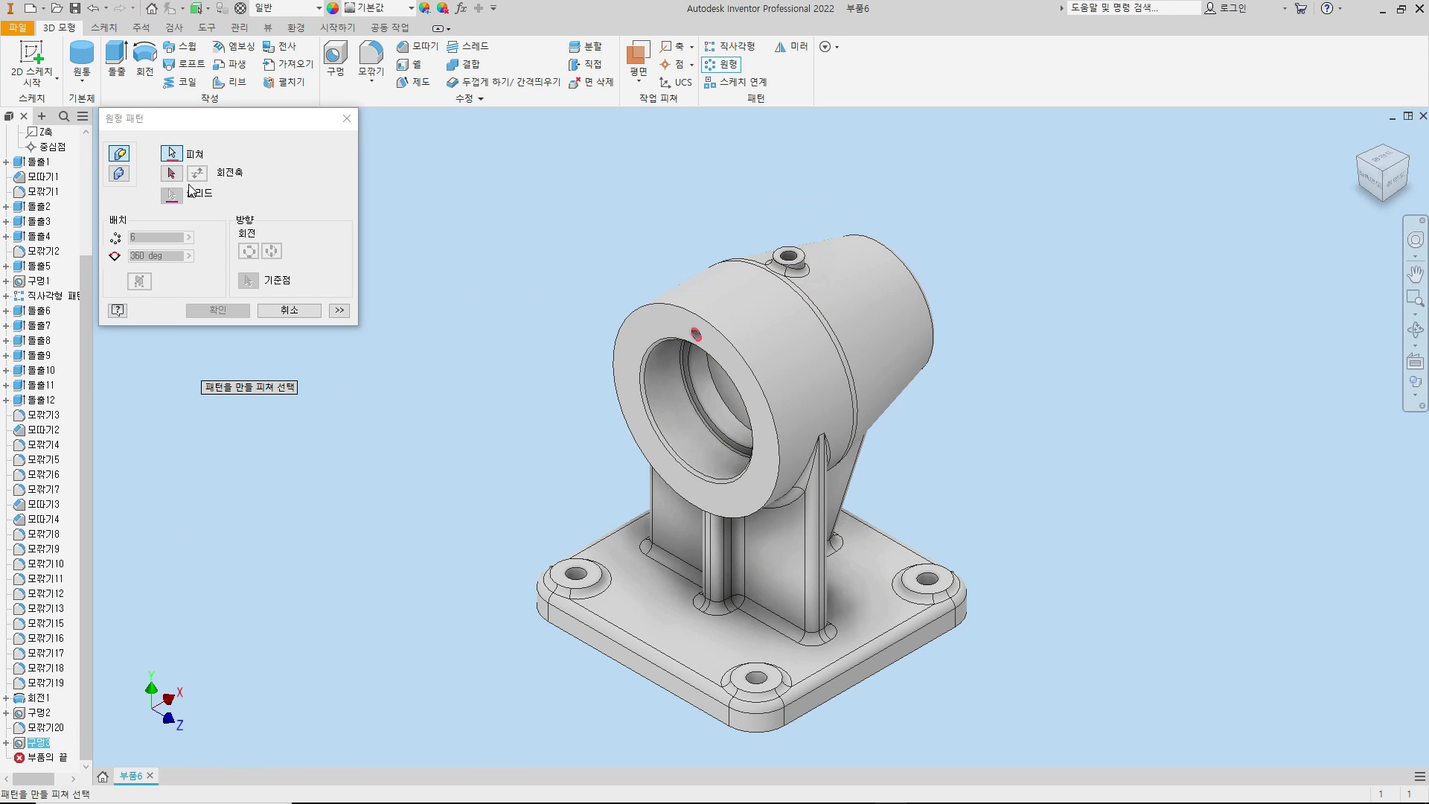
pyautogui.click(172, 173)
pyautogui.click(672, 419)
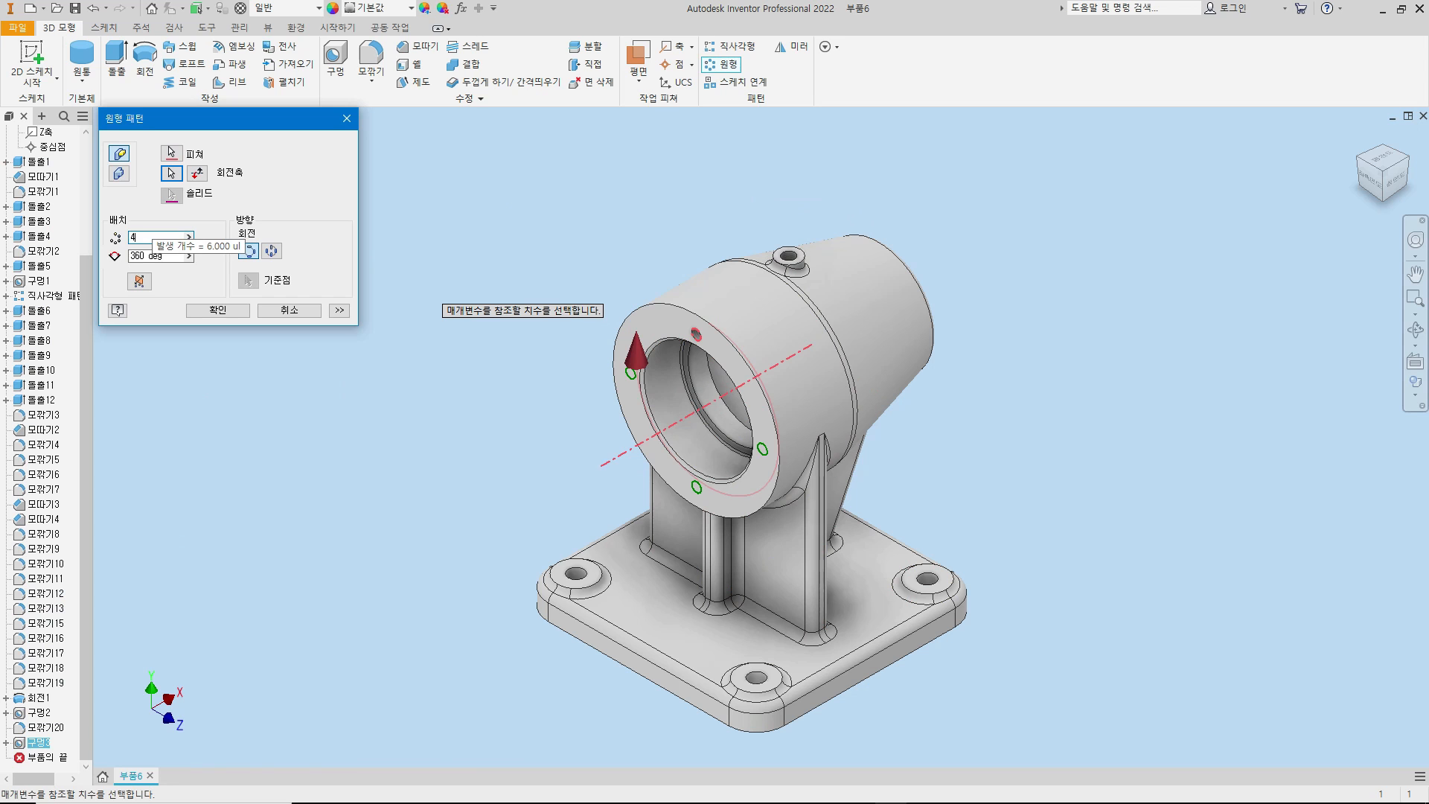
pyautogui.press('Return')
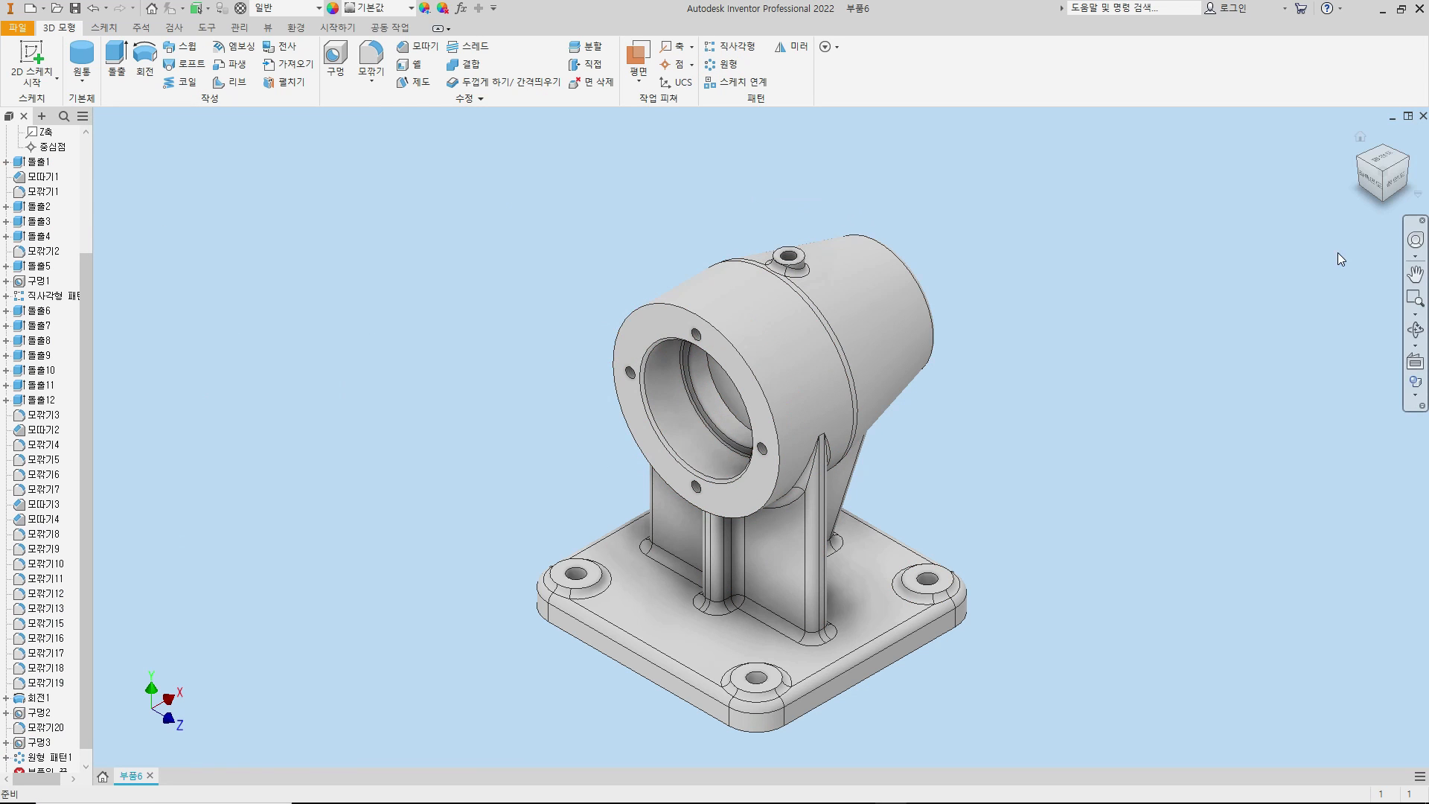
pyautogui.click(1361, 187)
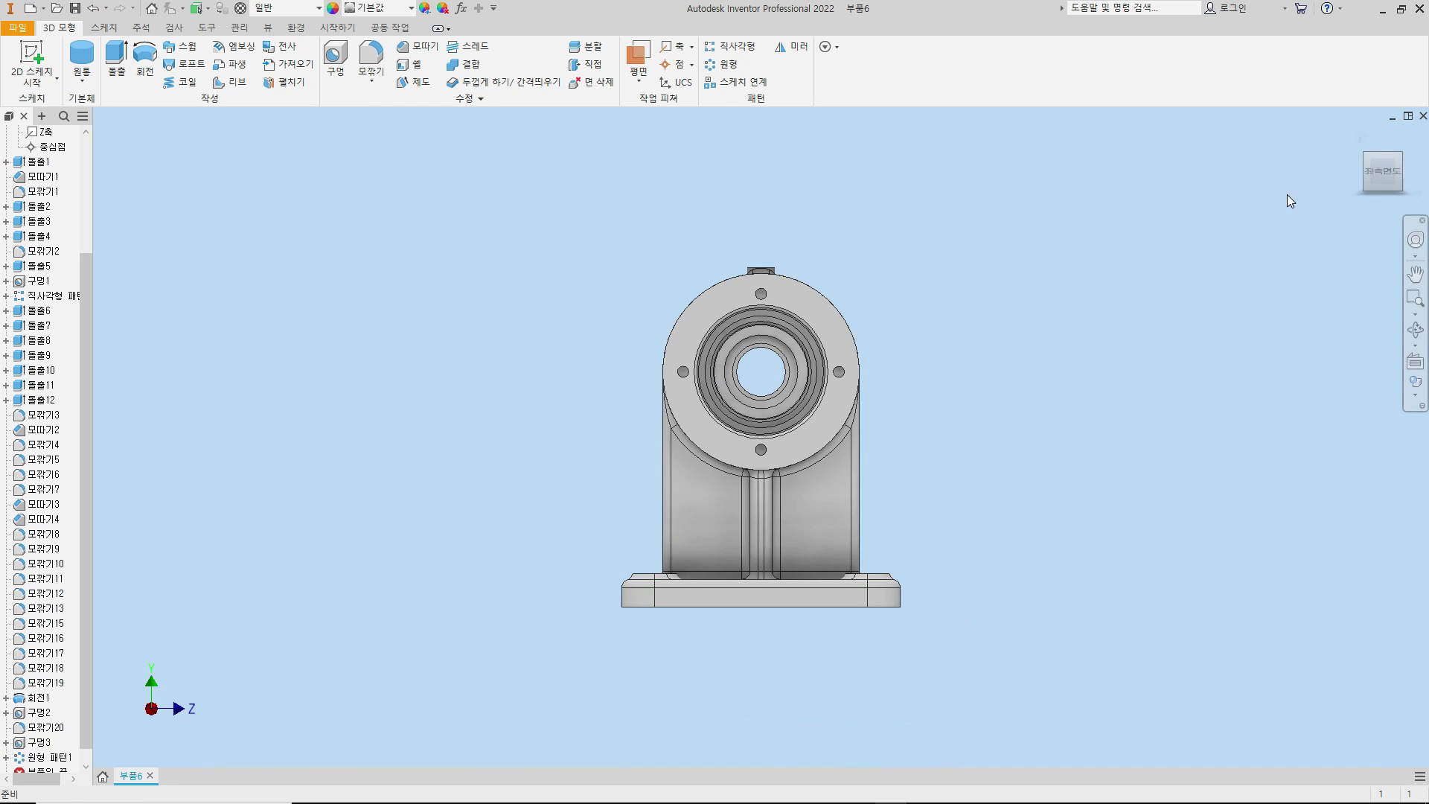
pyautogui.press('F6')
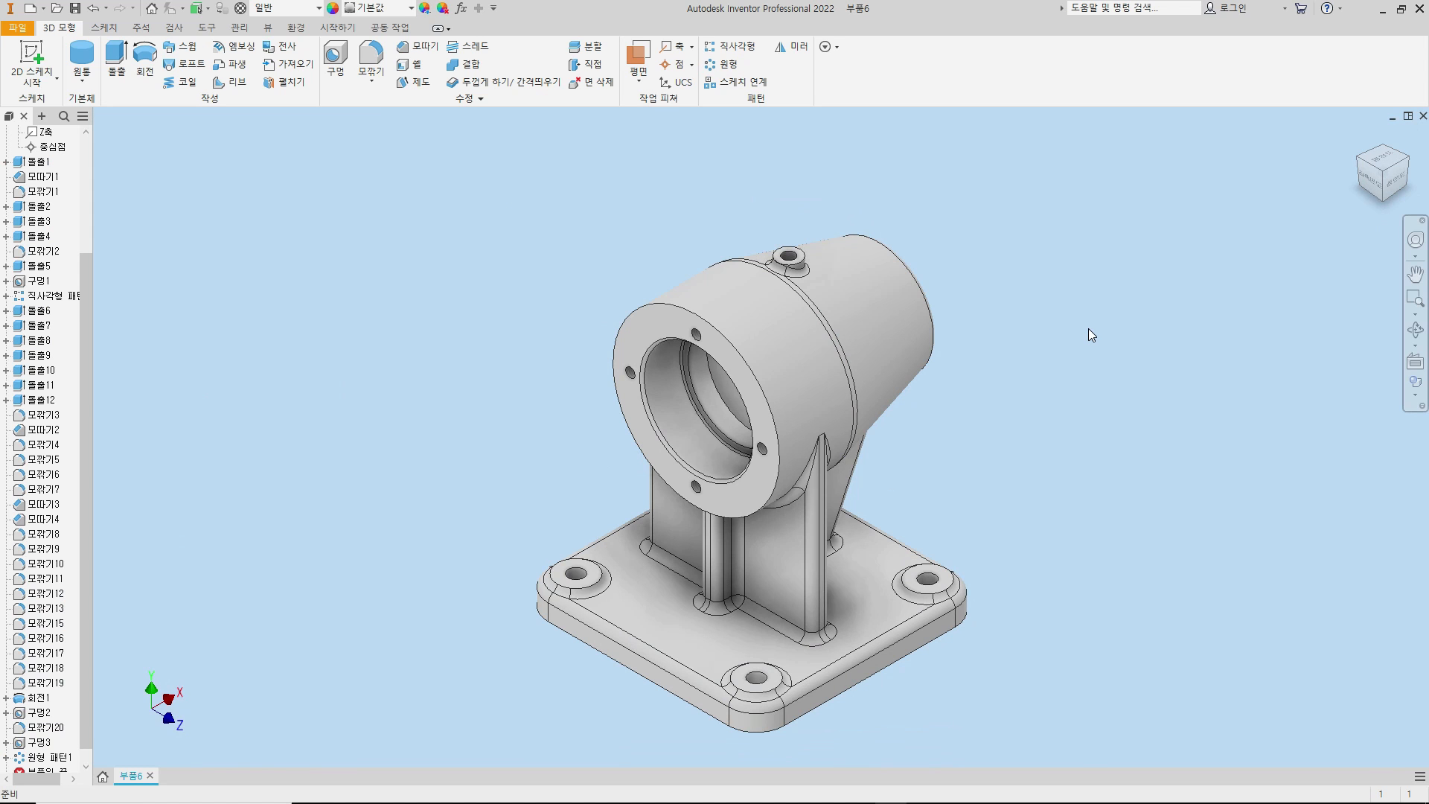
pyautogui.moveTo(1089, 328); pyautogui.dragTo(1080, 305, button='middle')
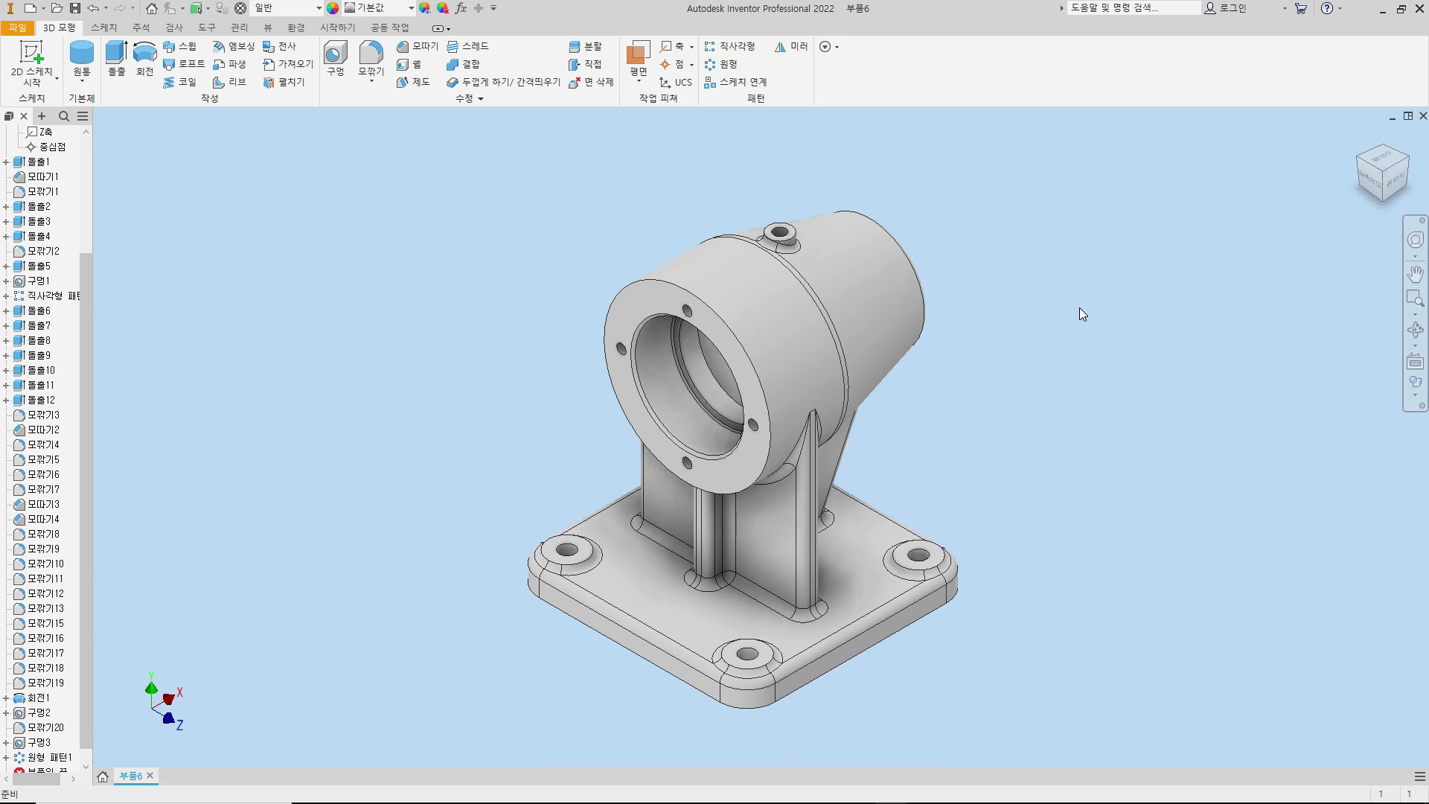